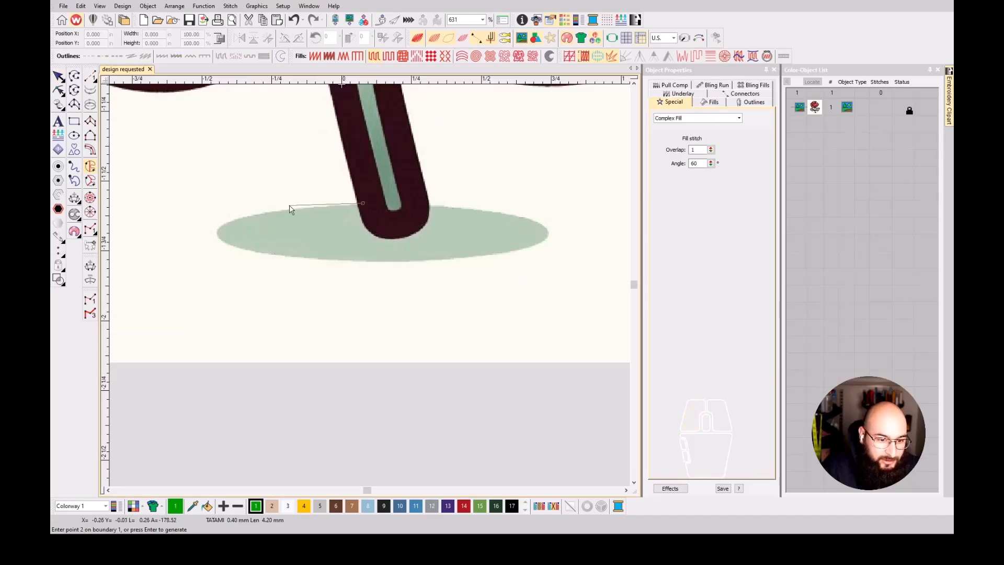
- Trace the left half of the green shadow ellipse with Complex Fill, from the stem around the left end to the bottom middle
left_click(277, 211)
left_click(223, 225)
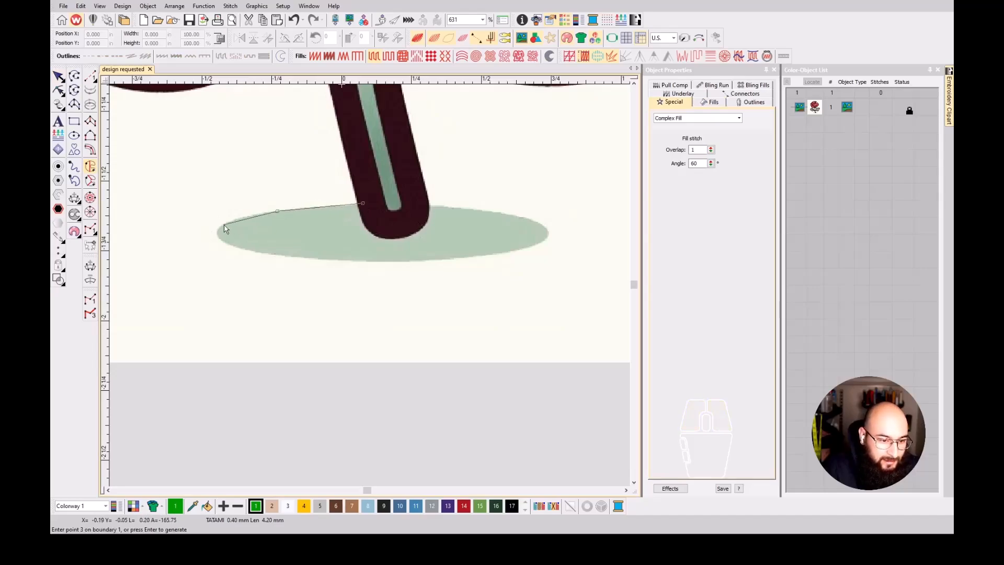
left_click(217, 229)
scroll(217, 230, "up", 3)
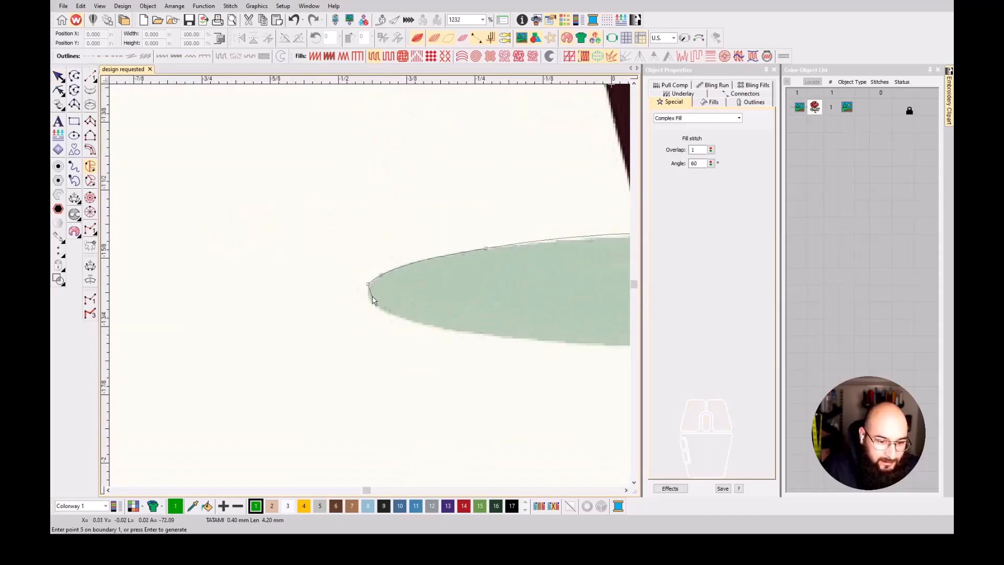
left_click(371, 302)
left_click(424, 325)
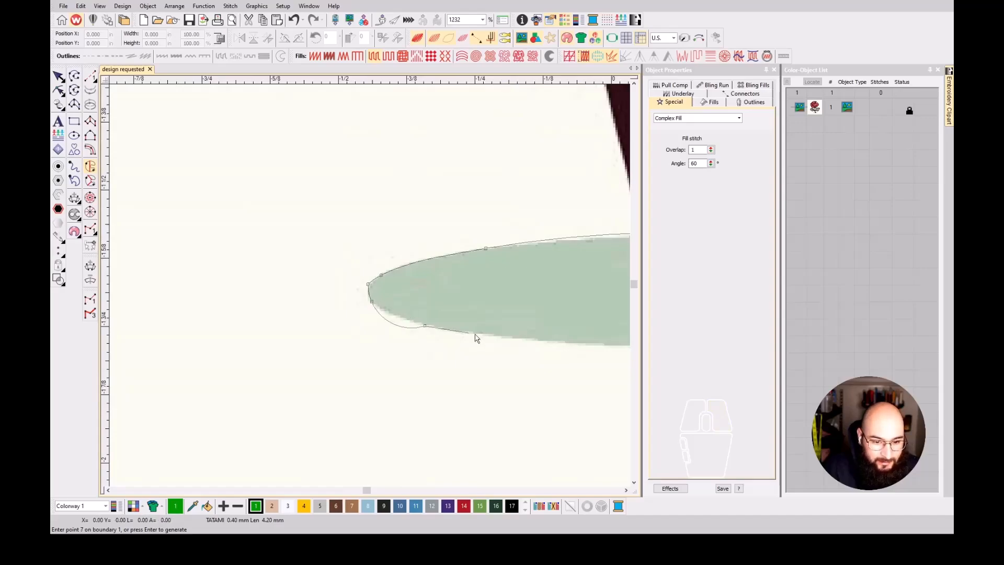
scroll(476, 336, "down", 2)
left_click(466, 291)
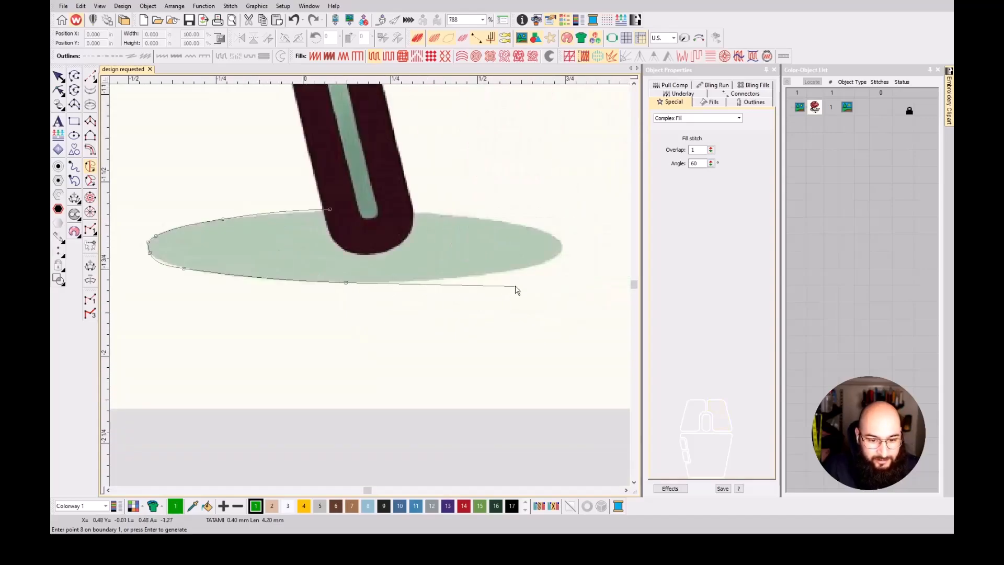
- Trace the right half of the shadow ellipse back up to the stem and close the boundary
left_click(538, 264)
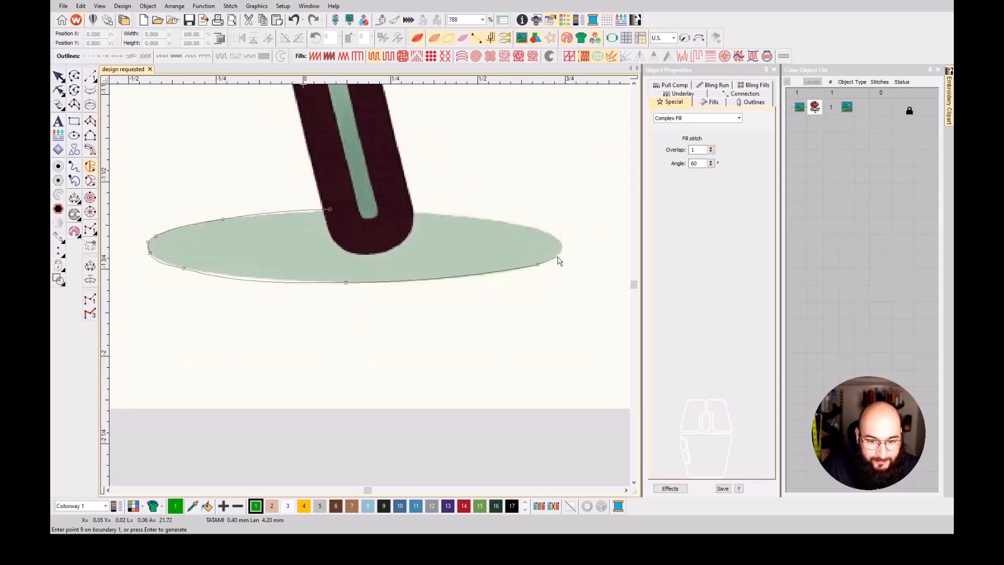
left_click(561, 254)
left_click(559, 247)
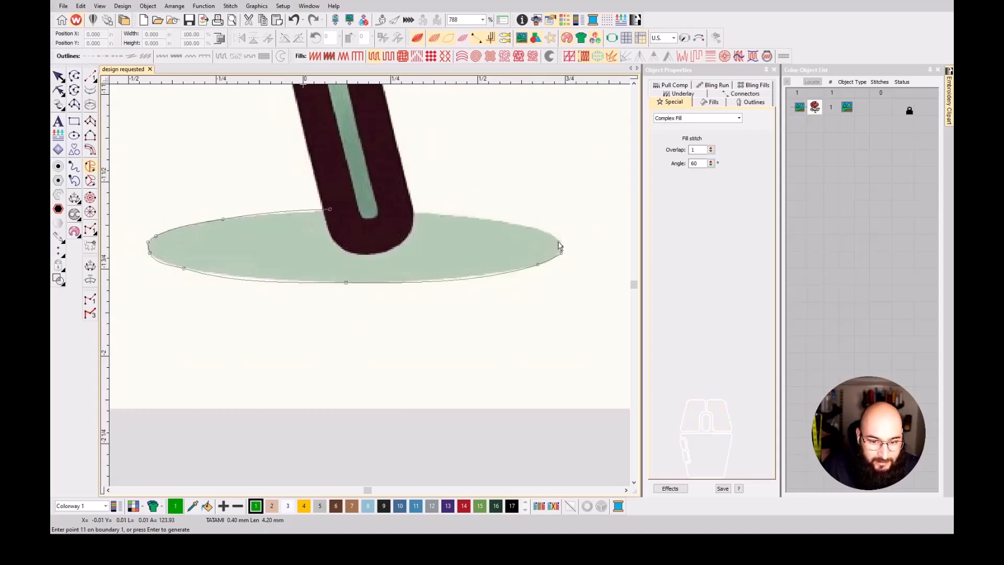
left_click(554, 237)
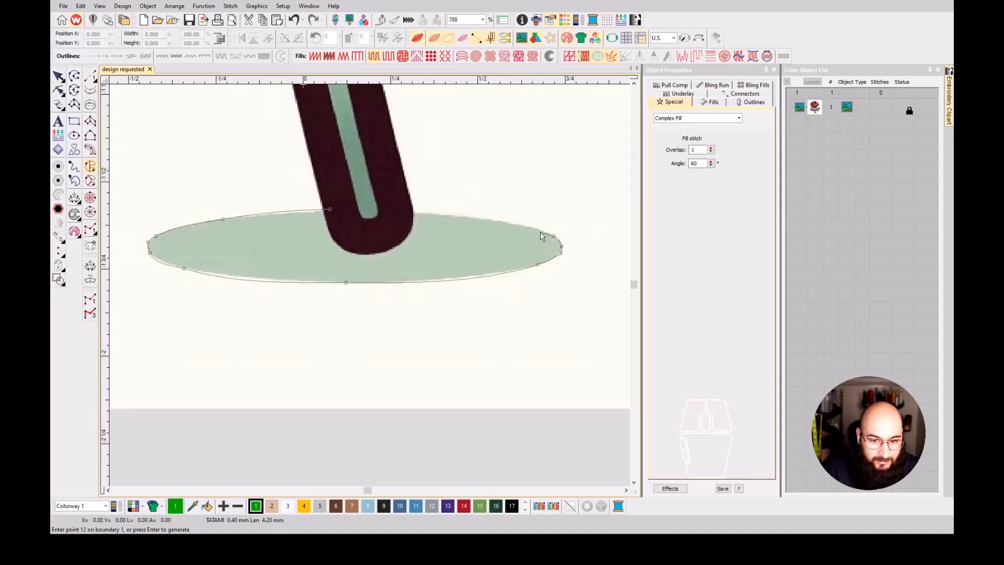
left_click(505, 222)
left_click(412, 213)
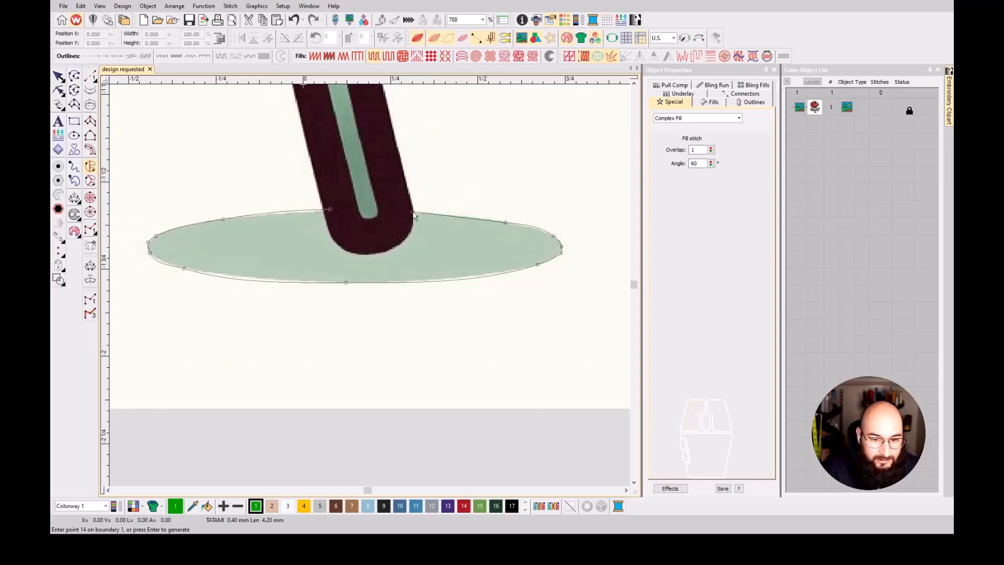
key("Return")
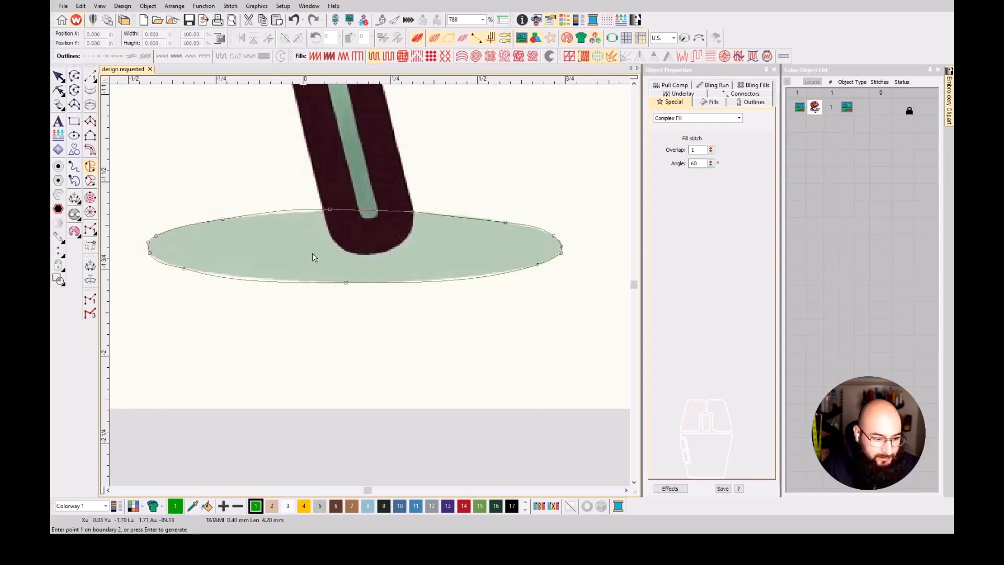
- Generate the shadow fill with its entry point at the left end, exit point at the right end and a stitch angle of about 39°
key("Return")
left_click(265, 264)
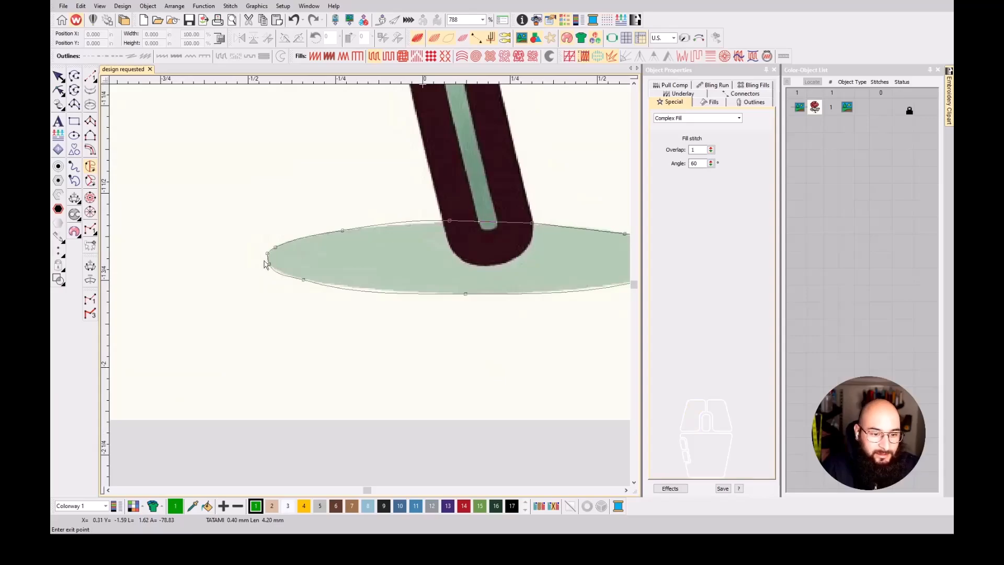
scroll(265, 264, "down", 3)
left_click(484, 301)
left_click(445, 244)
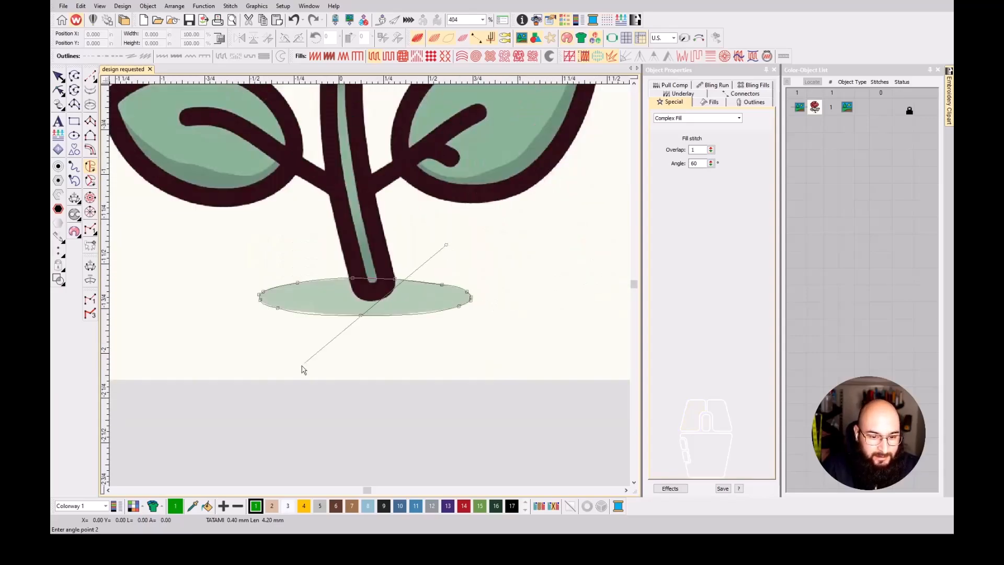
left_click(302, 368)
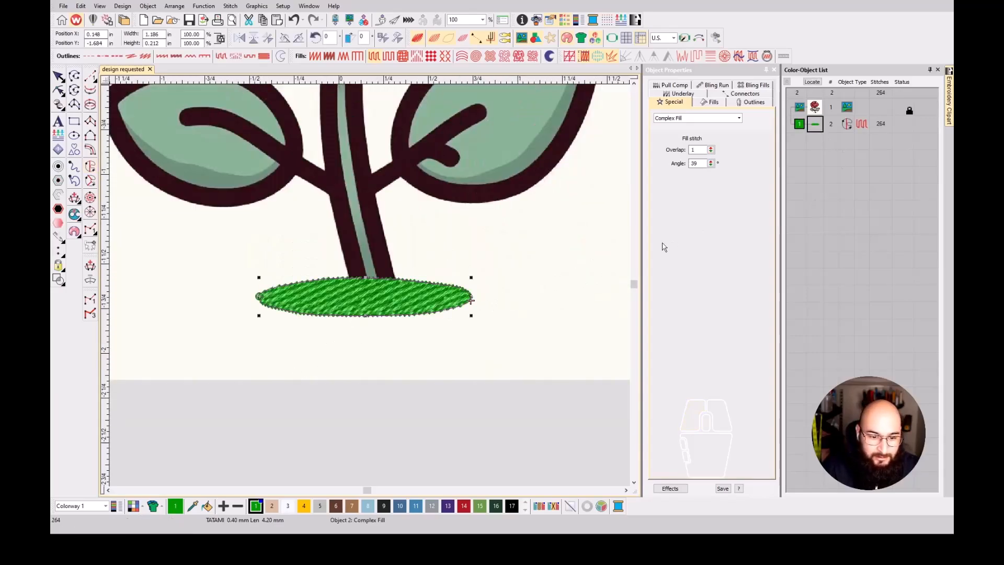
- Recolor the shadow fill with color 12 and set its Tatami stitch spacing to 1 mm
left_click(431, 506)
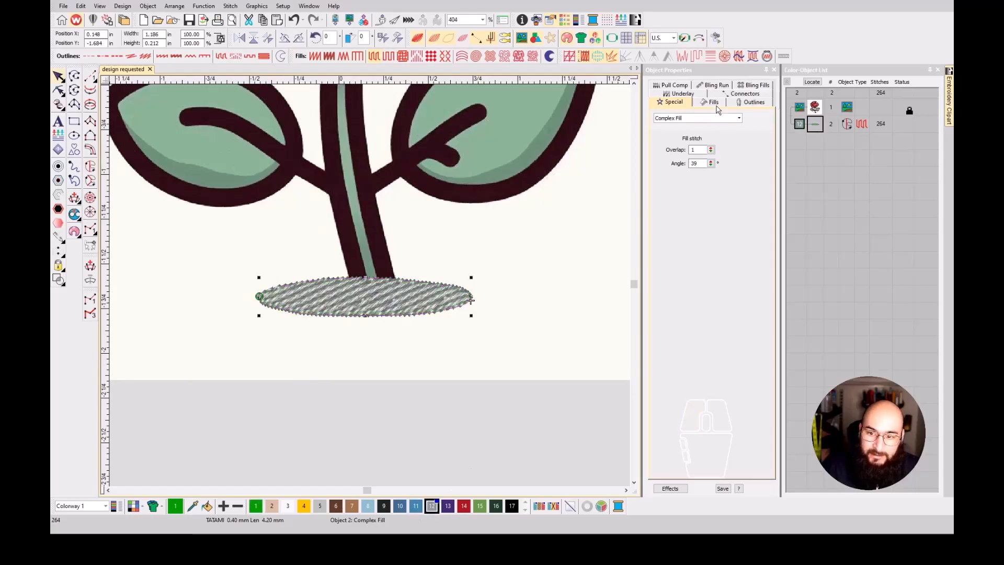
left_click(714, 102)
double_click(696, 150)
type("1")
key("Return")
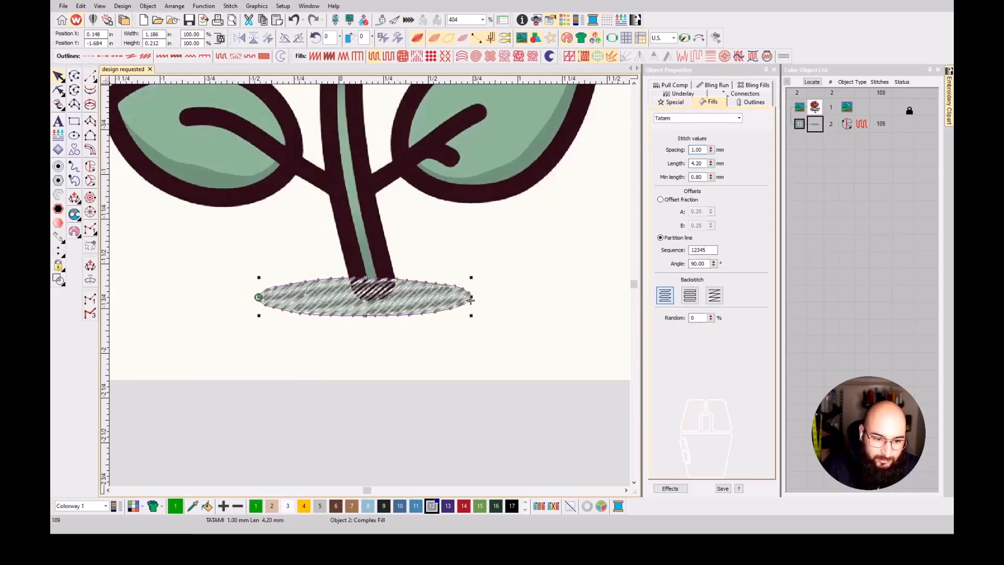
- Apply the Trapunto effect to the shadow fill
scroll(379, 305, "up", 3)
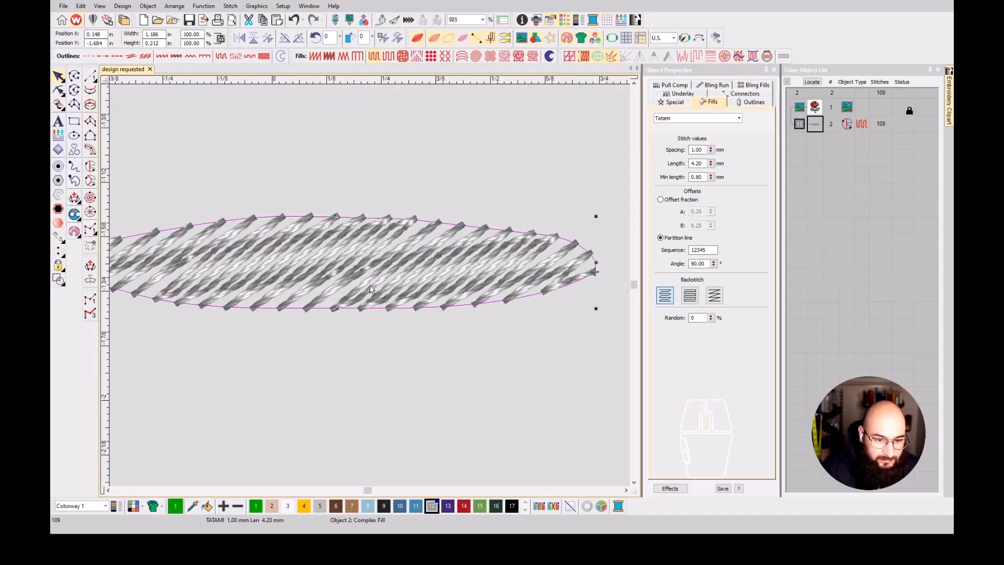
scroll(335, 262, "down", 2)
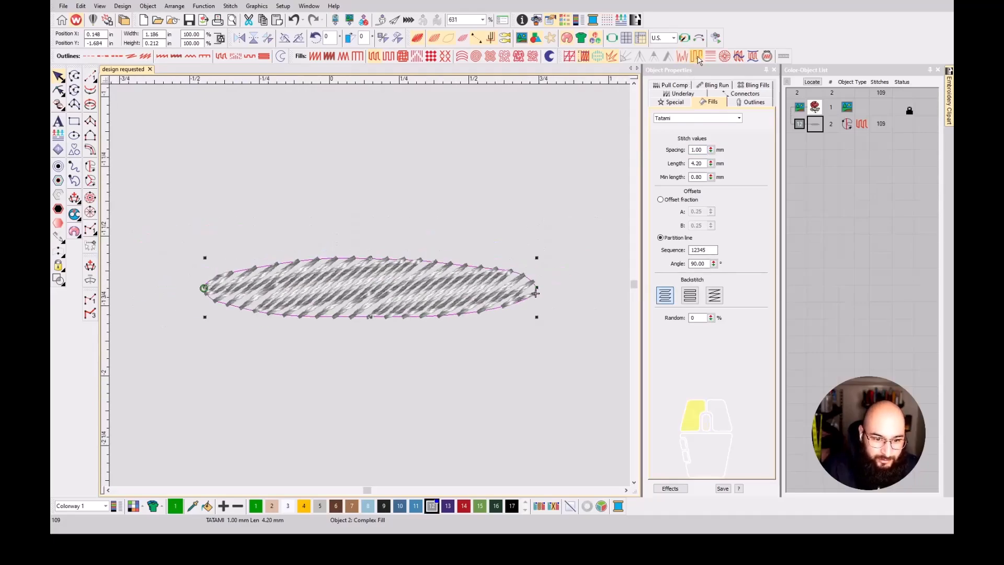
left_click(697, 56)
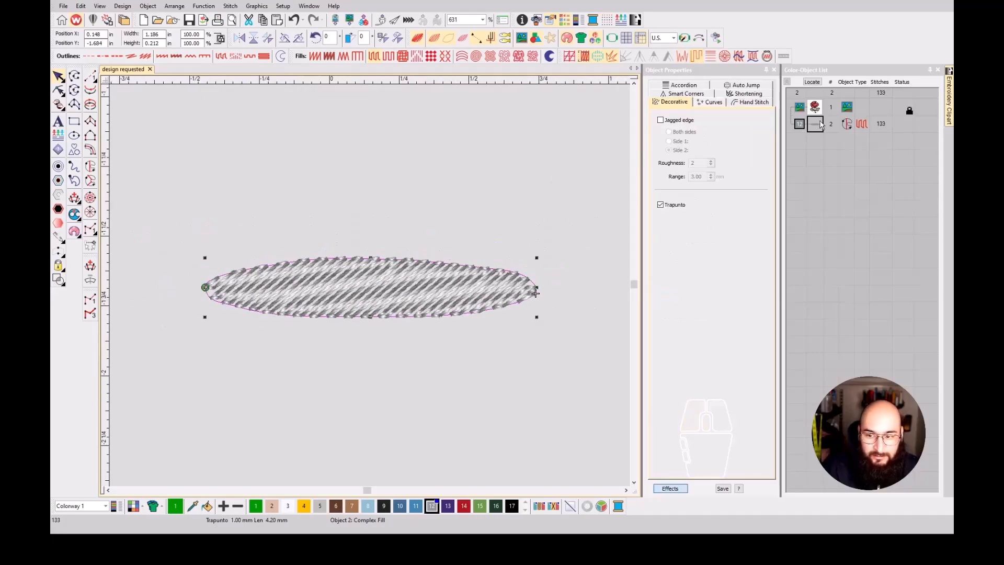
- Set the shadow fill's stitch spacing to 1.5 mm and check the fill against the artwork
double_click(829, 128)
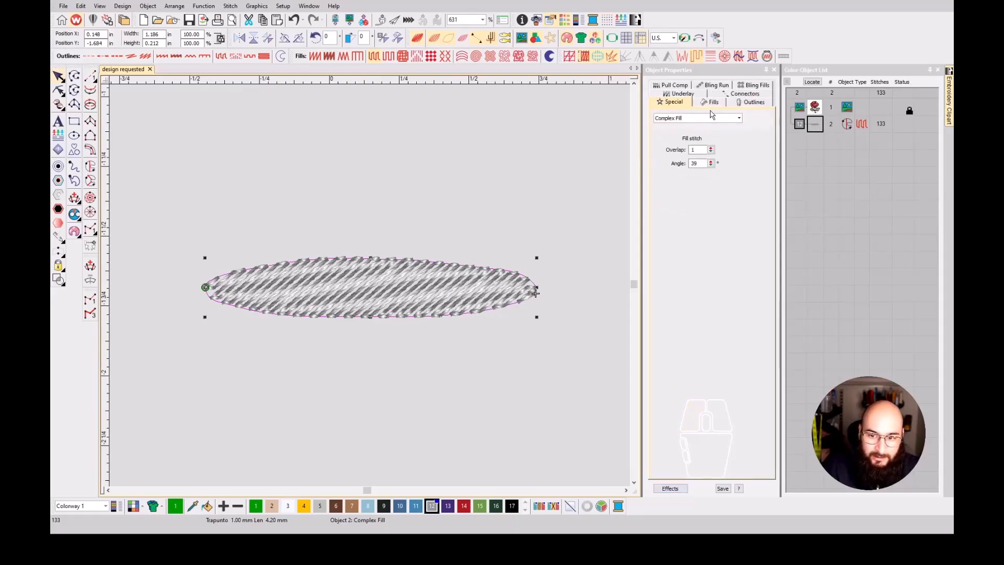
left_click(711, 102)
left_click_drag(704, 150, 686, 151)
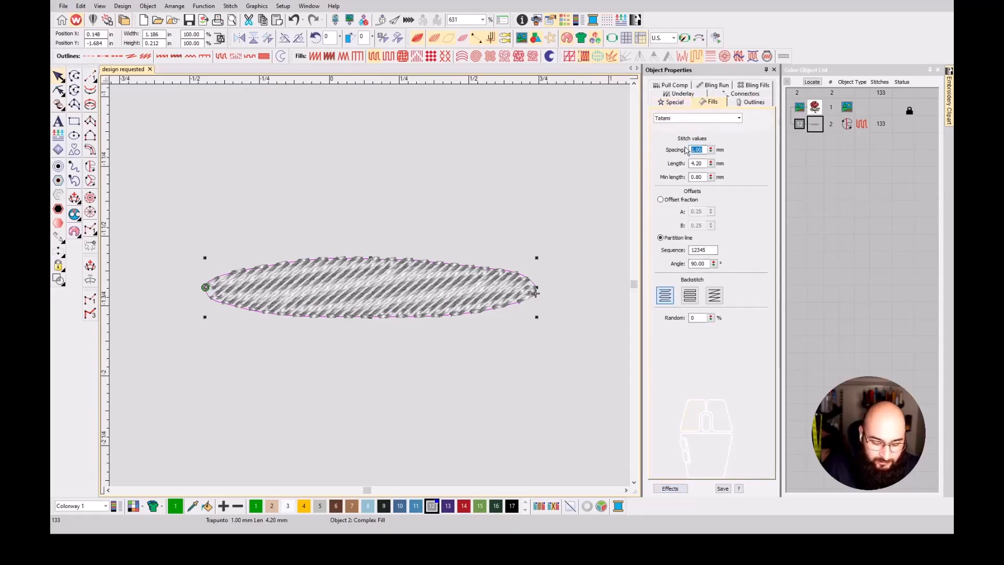
type("1.5")
key("Return")
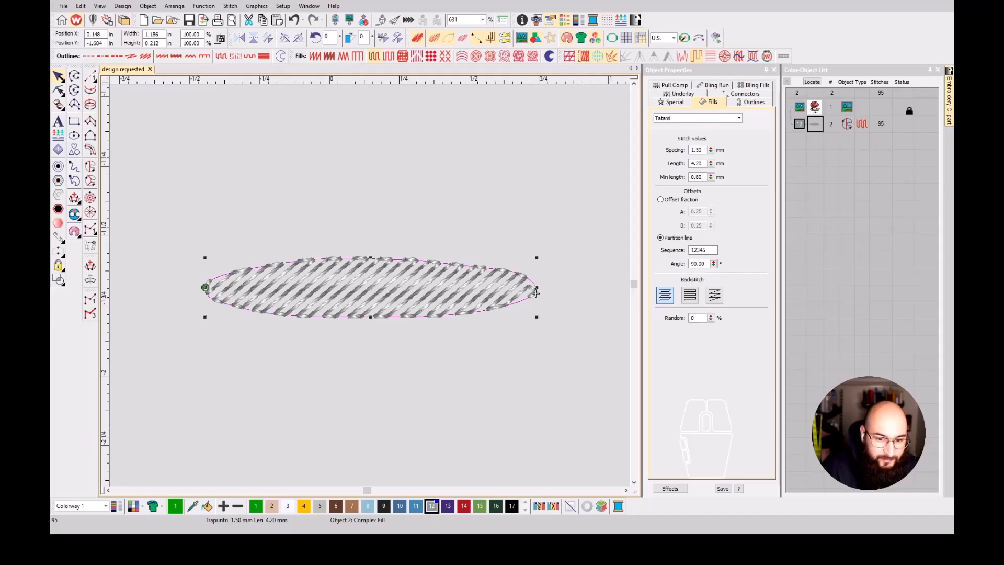
key("s")
key("s")
key("d")
key("s")
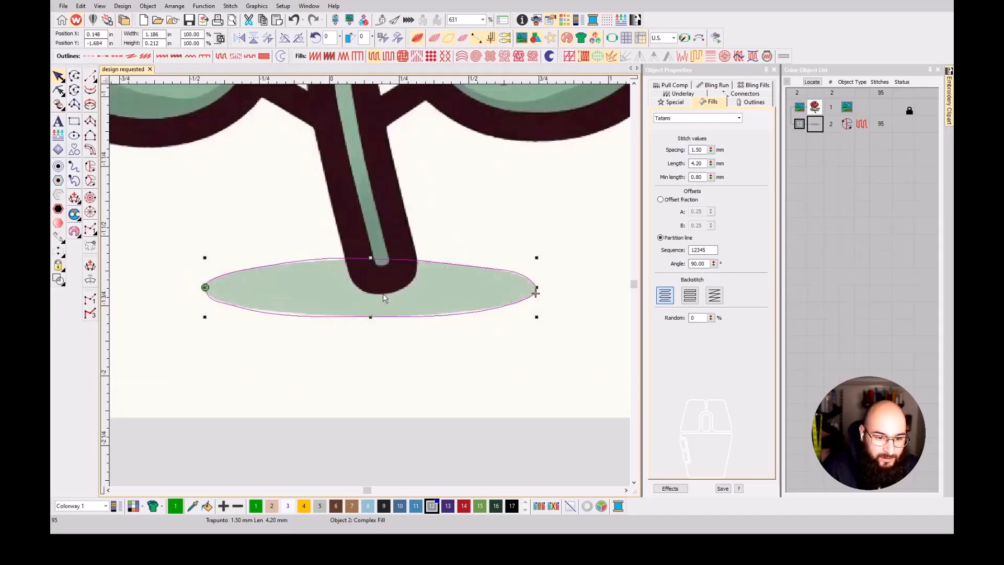
key("s")
key("1")
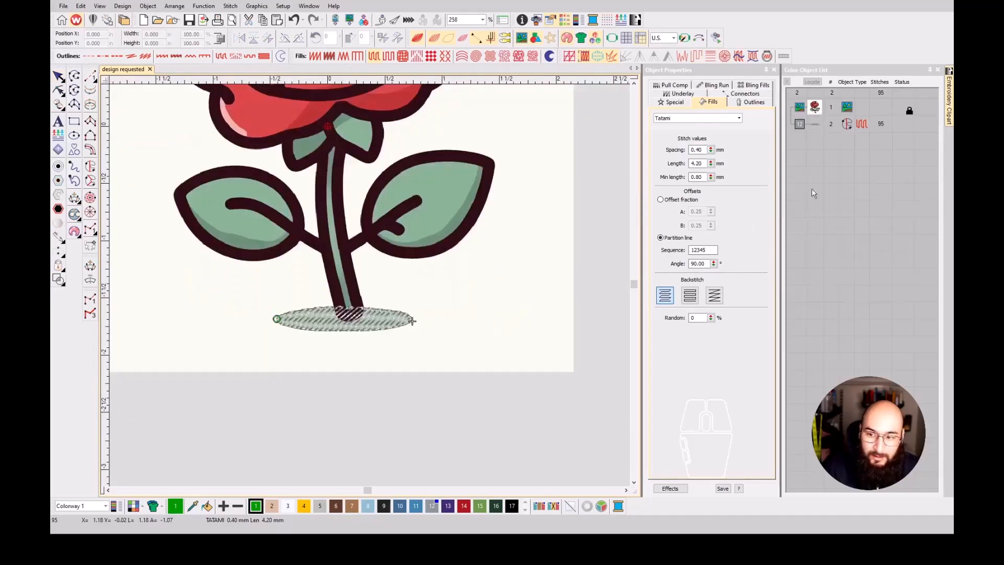
- Set the shadow fill's connector after the object to a 7.0 mm jump with trims always on, and hide the fill
left_click(743, 95)
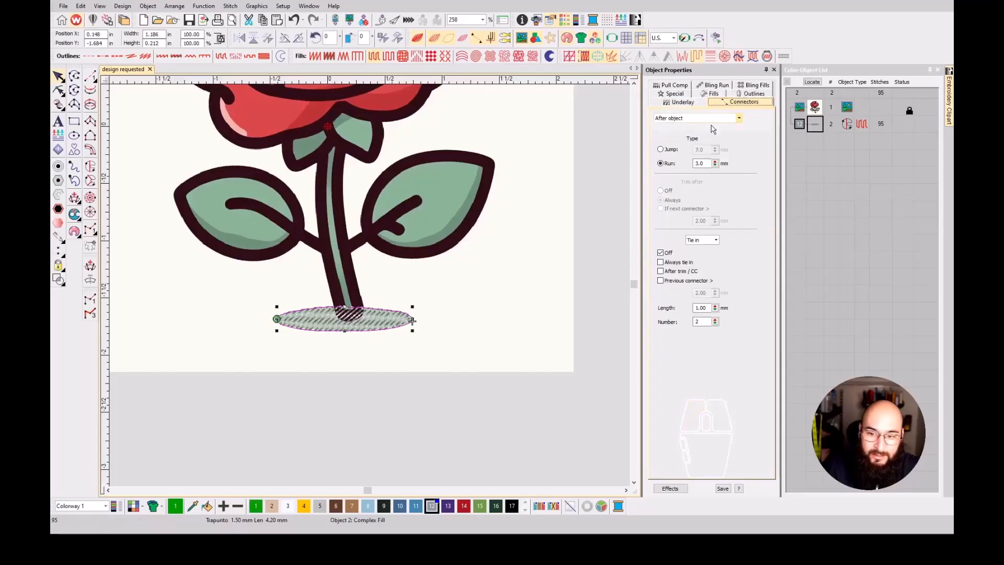
left_click(811, 125)
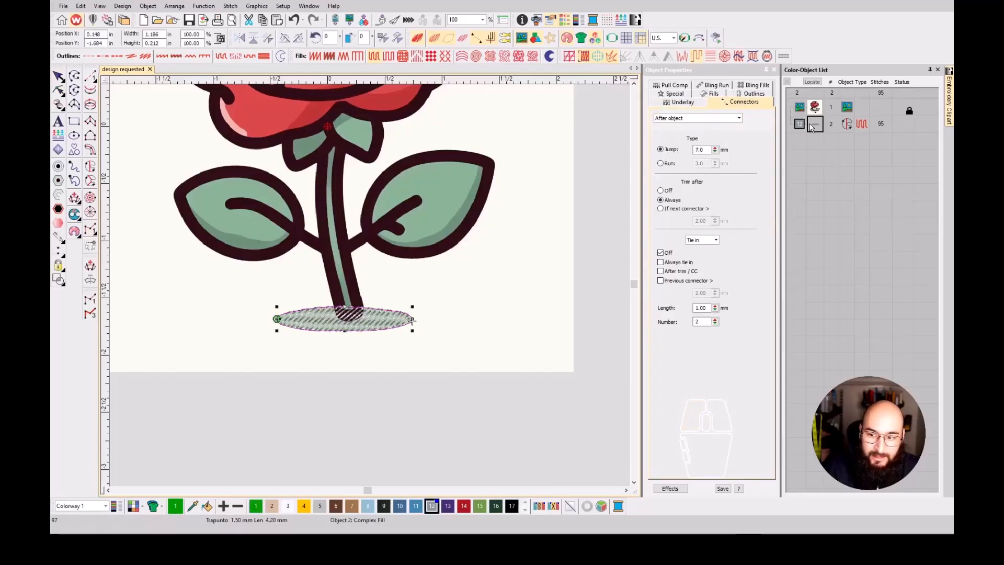
left_click(839, 265)
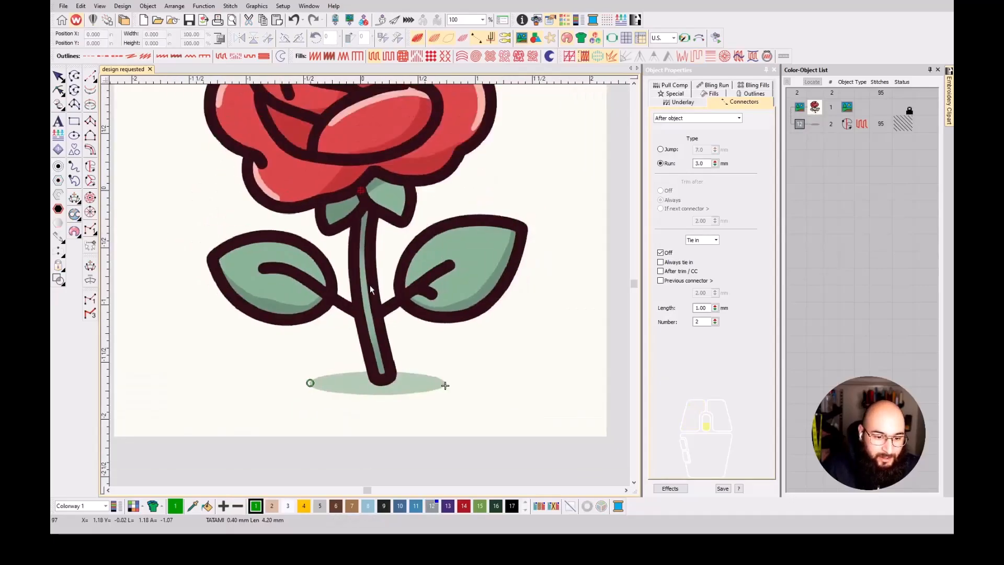
scroll(370, 287, "down", 1)
scroll(370, 287, "up", 2)
scroll(370, 287, "down", 2)
scroll(370, 287, "up", 1)
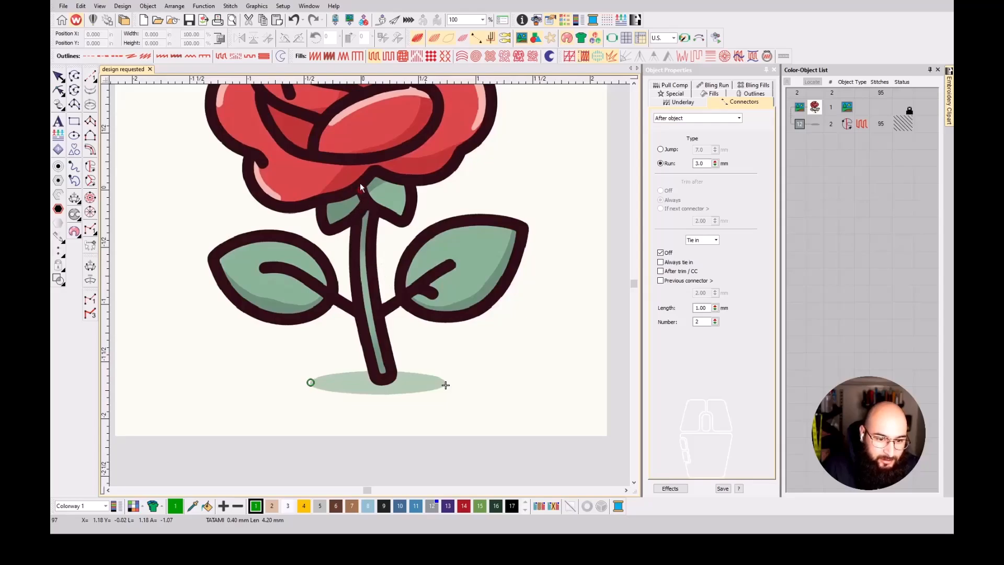
scroll(385, 180, "down", 2)
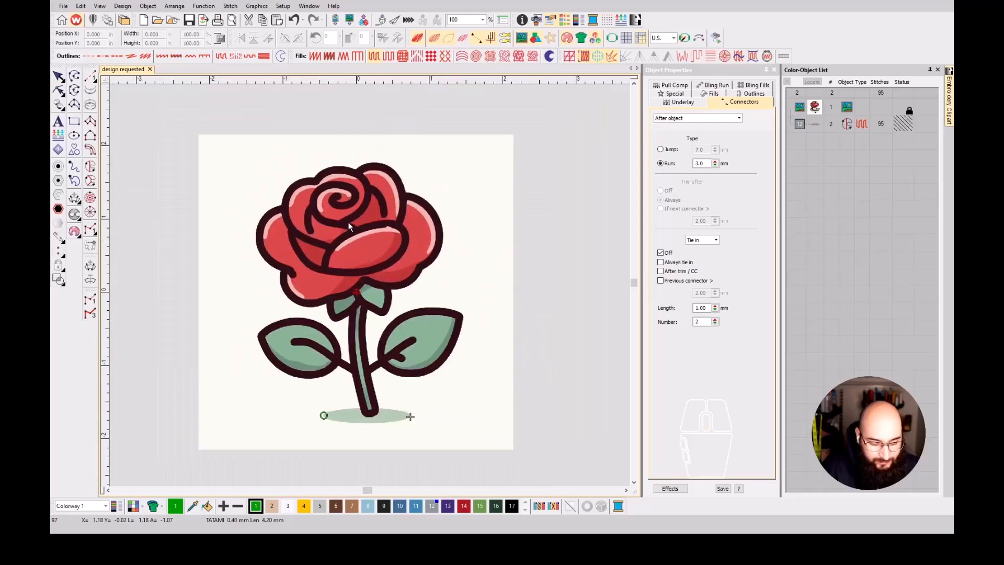
scroll(355, 282, "up", 2)
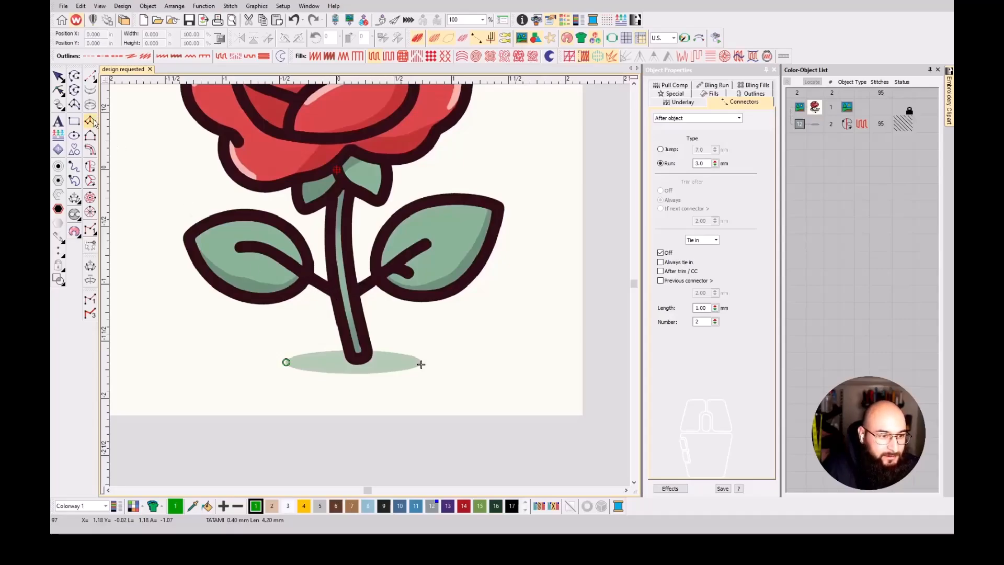
- Trace the centre line of the left leaf's dark outline with Column C, starting and ending where the leaf meets its stalk
scroll(369, 284, "up", 3)
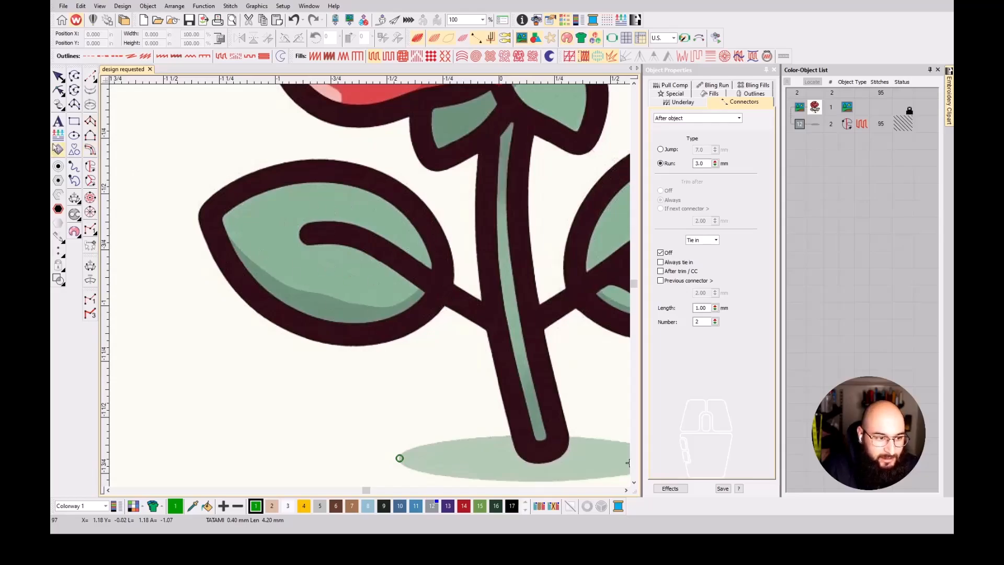
left_click(90, 150)
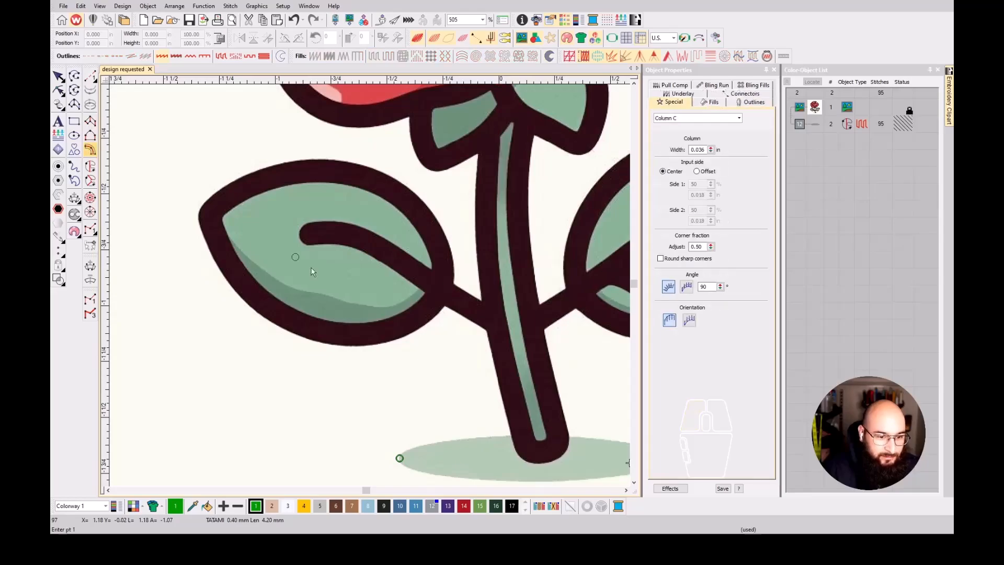
scroll(369, 287, "up", 4)
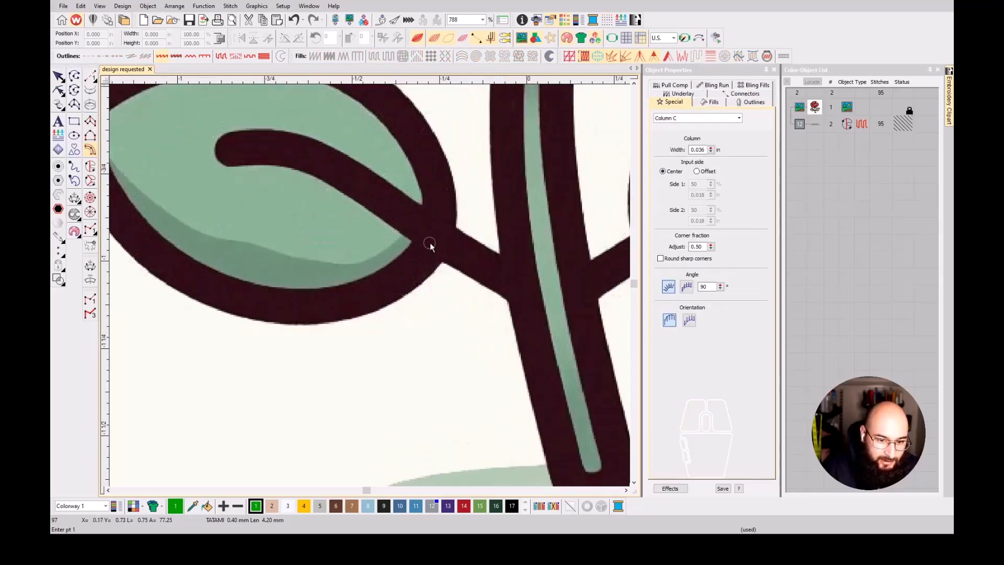
left_click(429, 243)
left_click(395, 277)
left_click(333, 305)
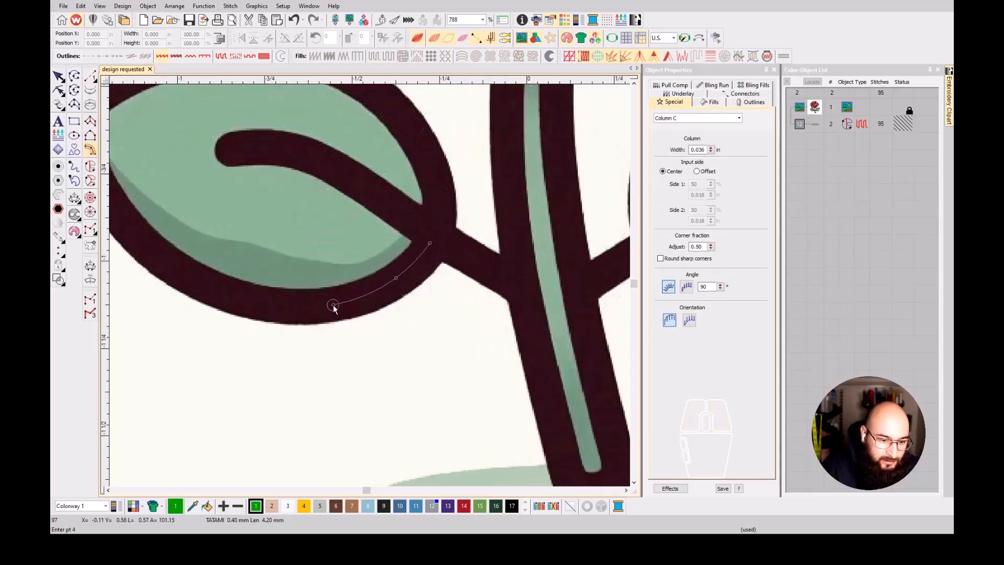
left_click(231, 294)
left_click(247, 267)
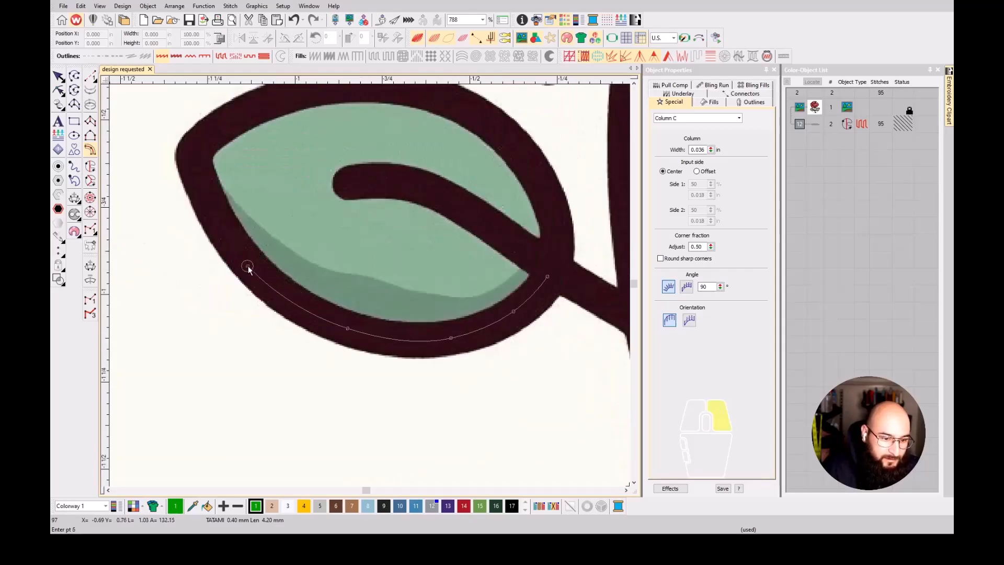
left_click(187, 154)
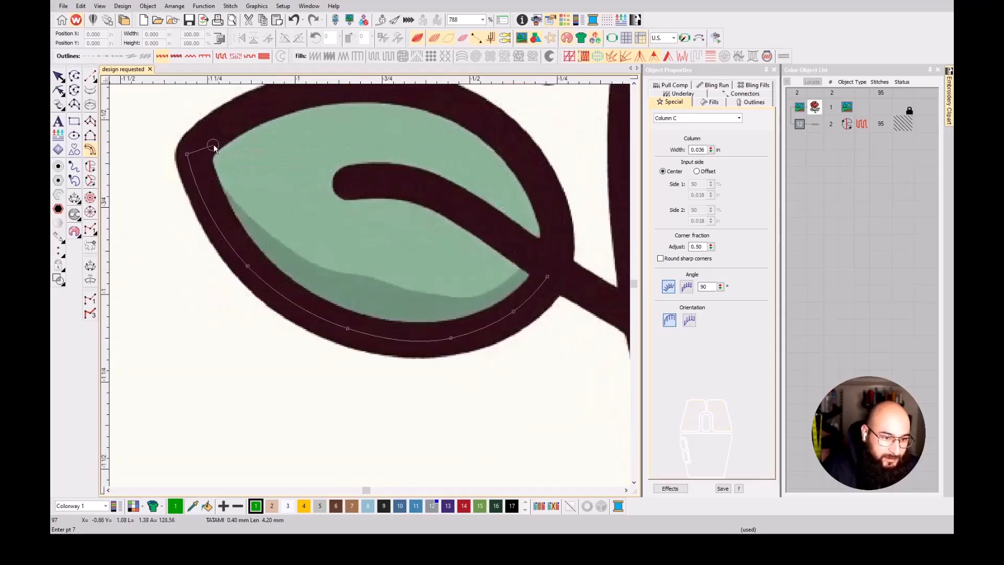
left_click(228, 123)
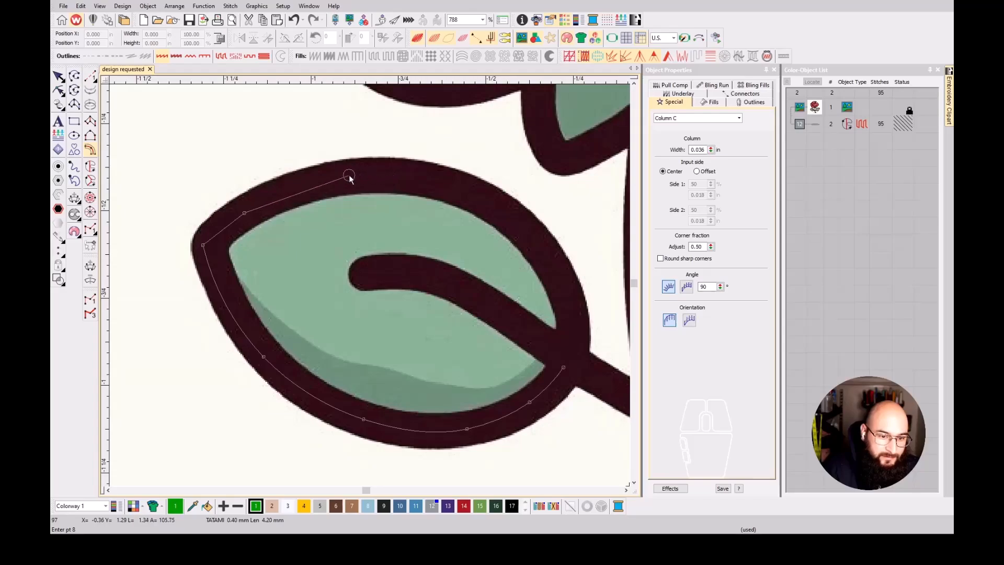
left_click(346, 175)
left_click(482, 196)
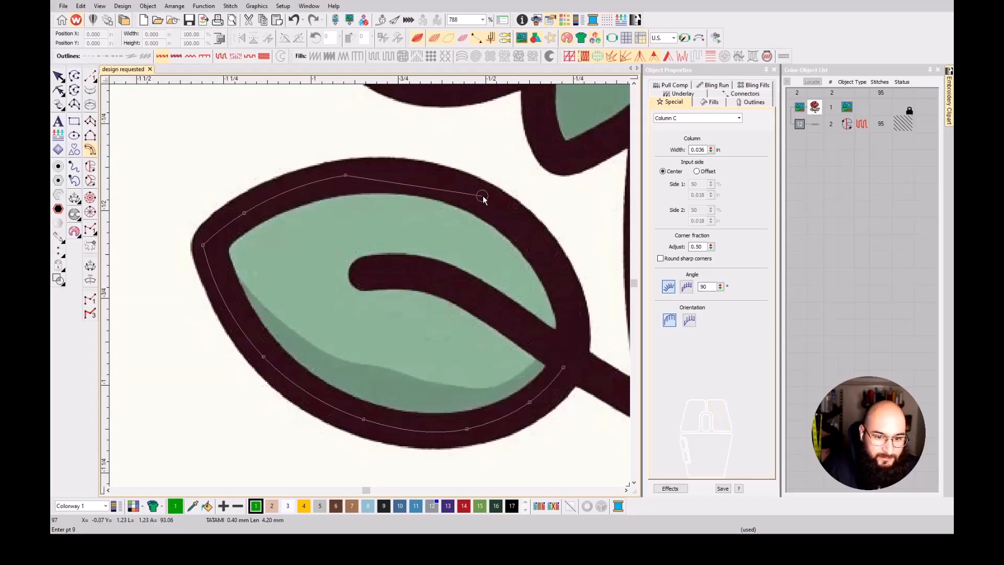
left_click(560, 279)
left_click(574, 343)
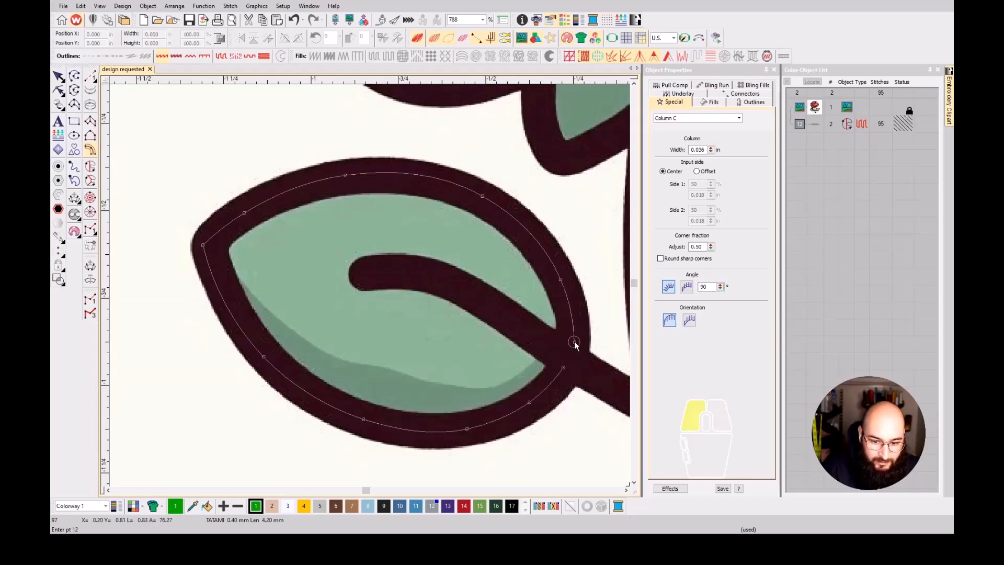
- Set the leaf outline's column width to about 0.118 in by marking both edges of the dark border
key("Return")
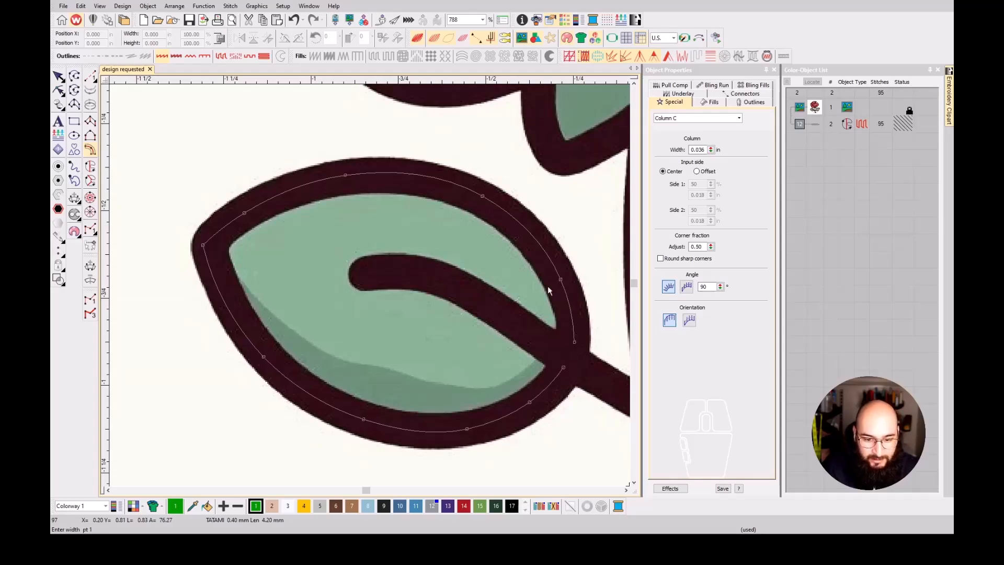
left_click(524, 260)
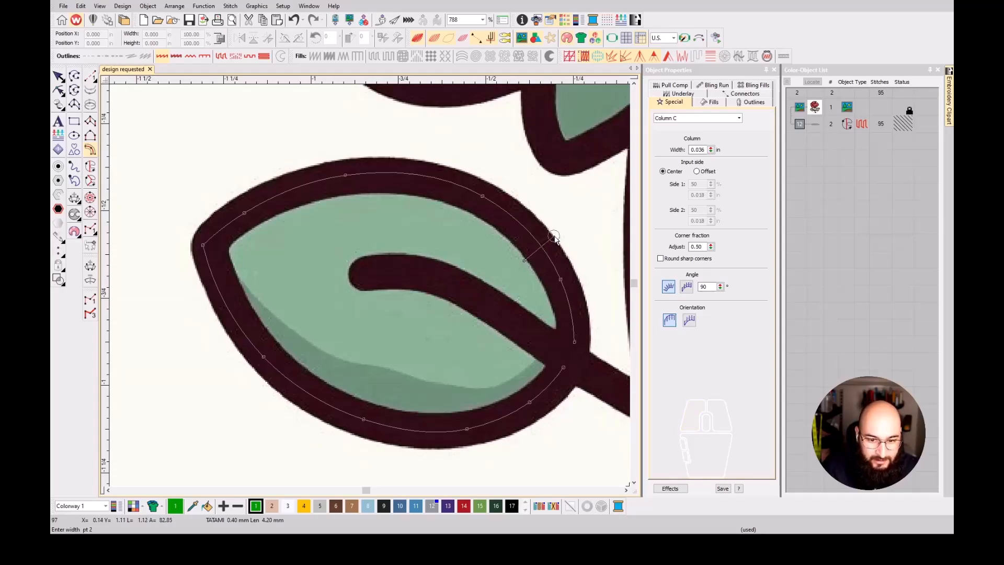
left_click(555, 236)
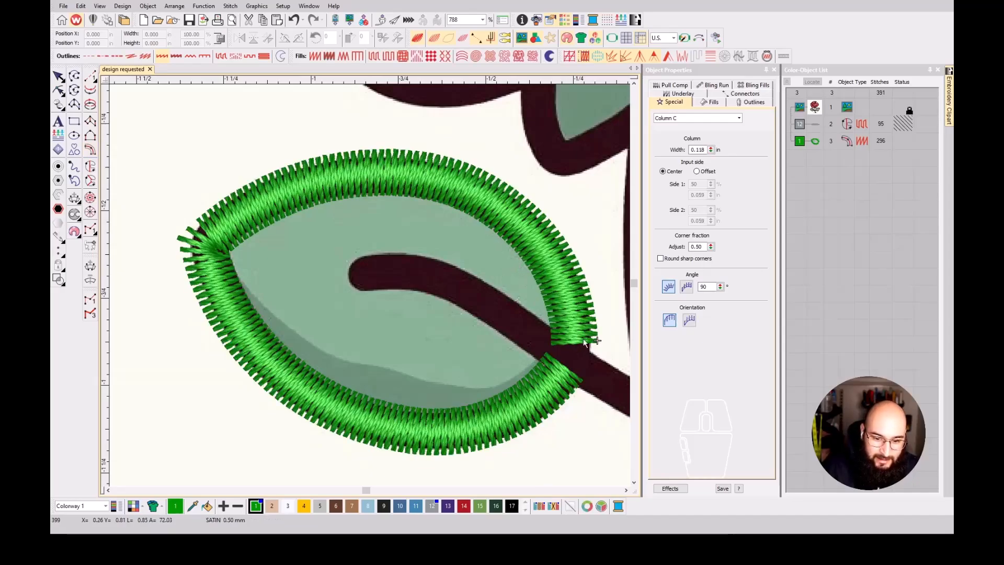
- Reshape the end of the left leaf's satin outline to narrow the gap between its two ends at the stalk
left_click(92, 78)
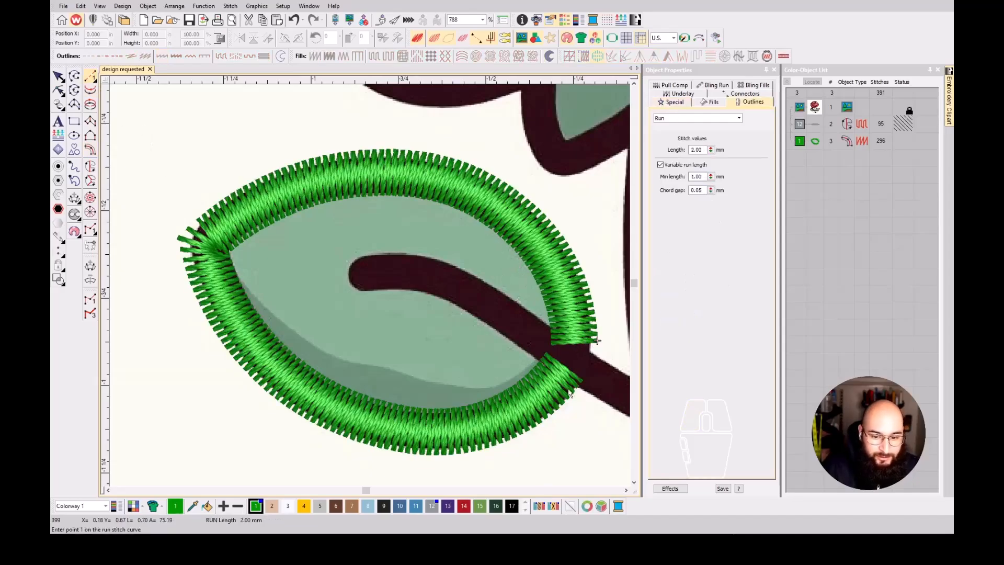
key("Escape")
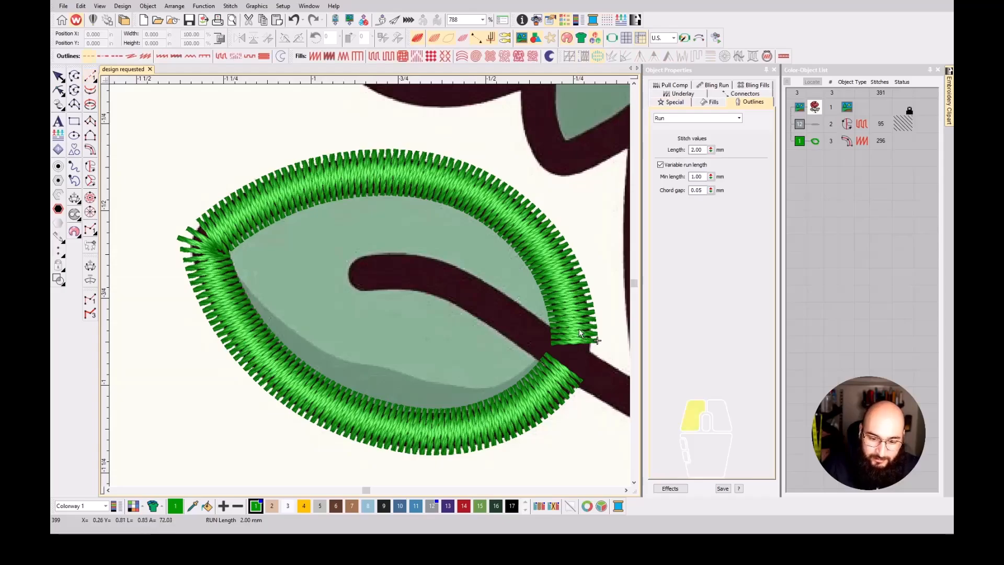
key("h")
scroll(581, 347, "up", 2)
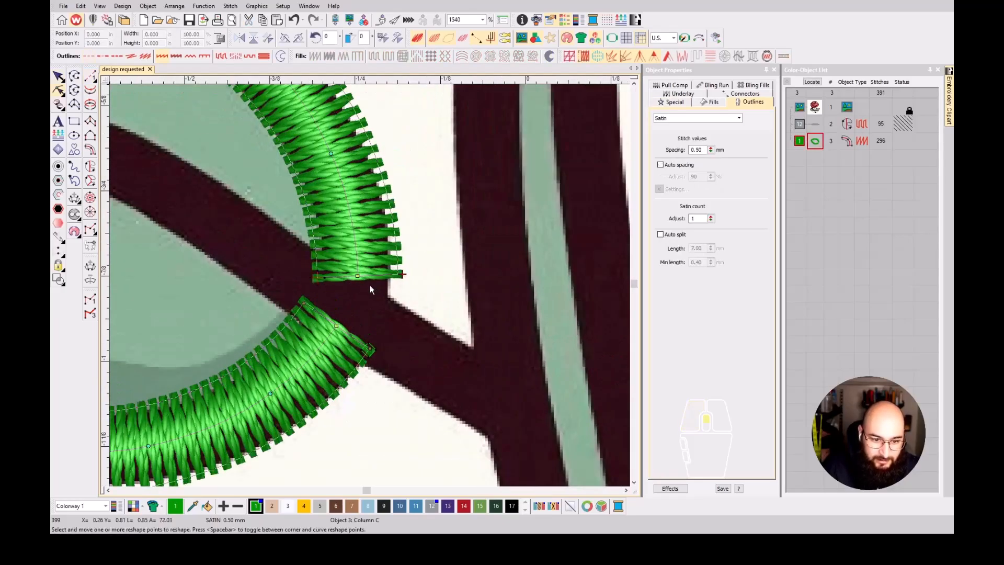
left_click_drag(358, 276, 353, 300)
scroll(370, 285, "down", 2)
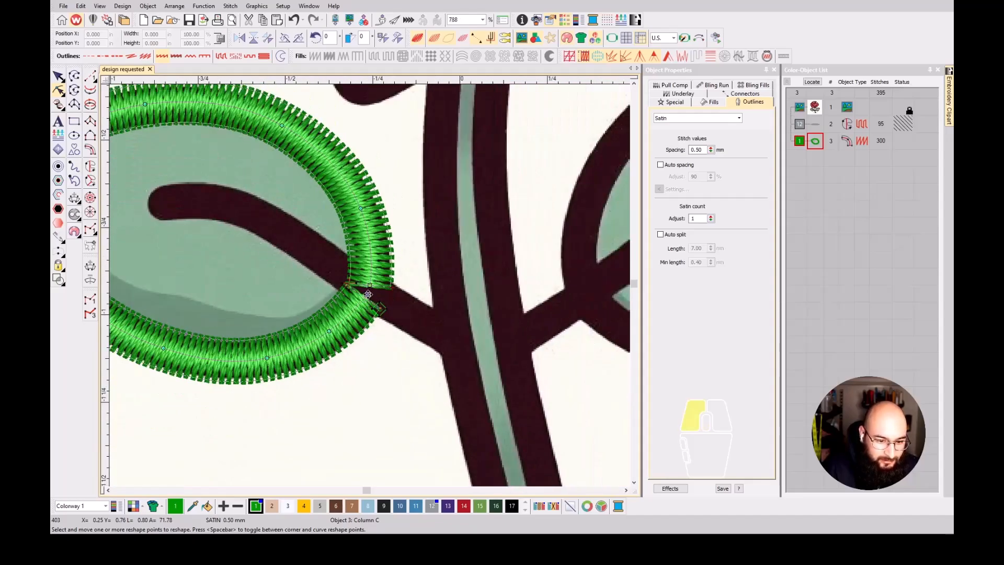
left_click_drag(368, 294, 369, 292)
key("Escape")
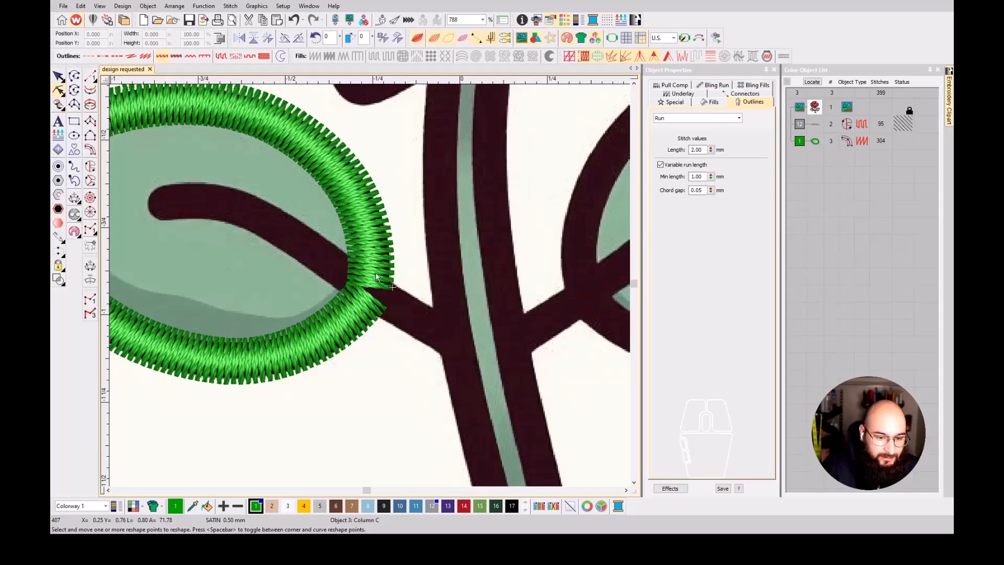
- Digitize a run stitch from the leaf outline's end at the stalk along the centre vein to its tip
left_click(93, 77)
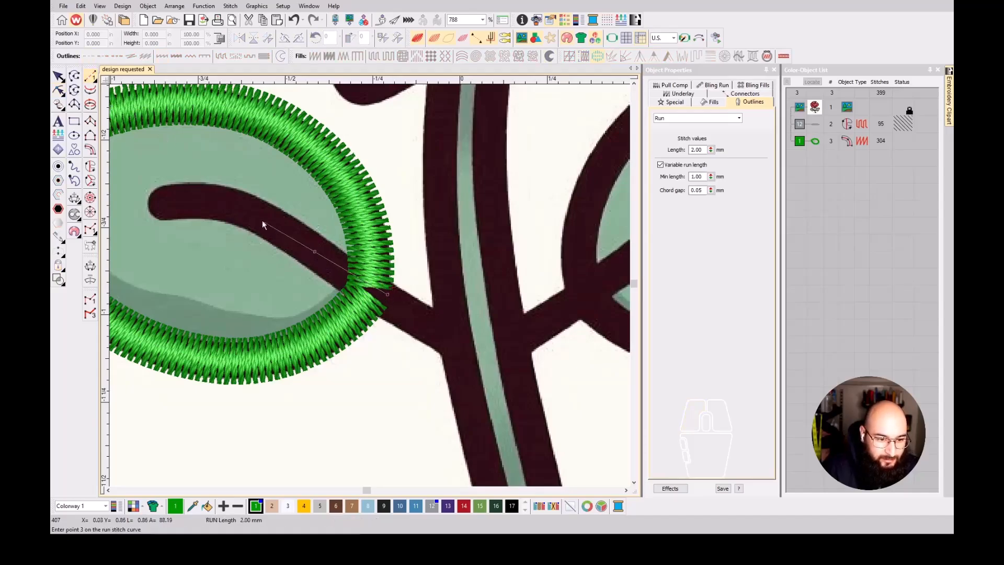
left_click(224, 202)
left_click(161, 200)
key("Return")
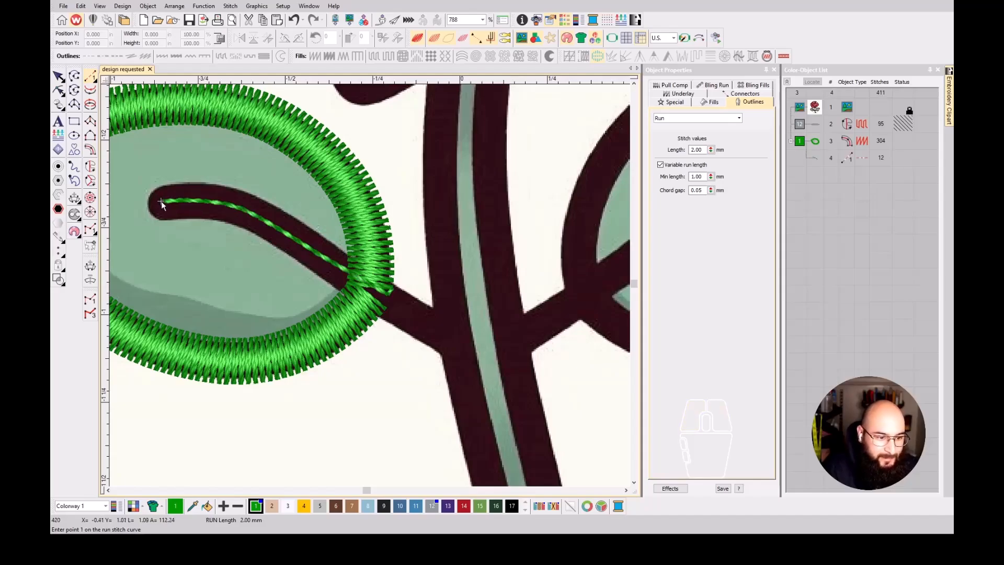
- Try a 0.118 in wide Column C along the left leaf's vein from its tip to the main stem, and delete it
left_click(90, 149)
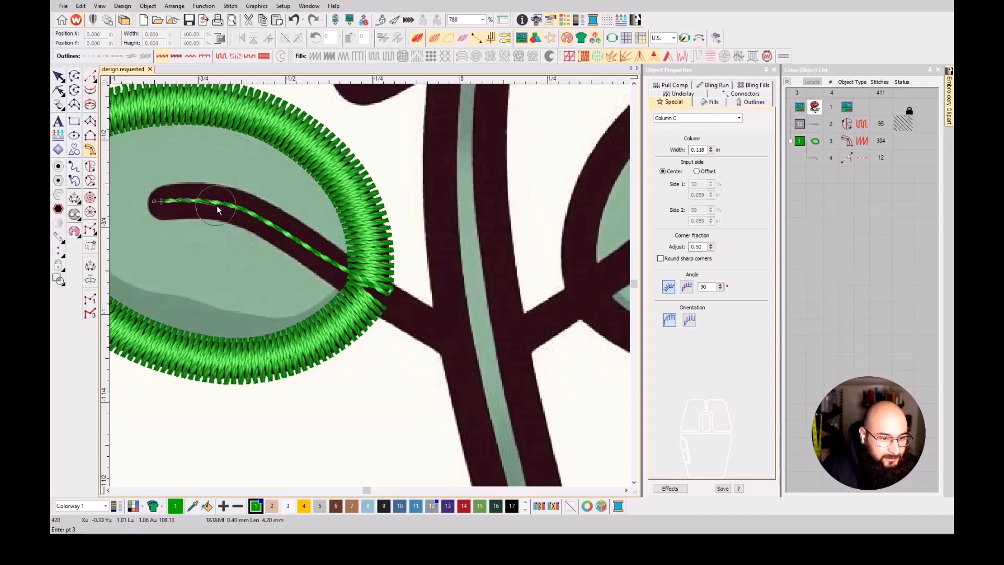
left_click(240, 206)
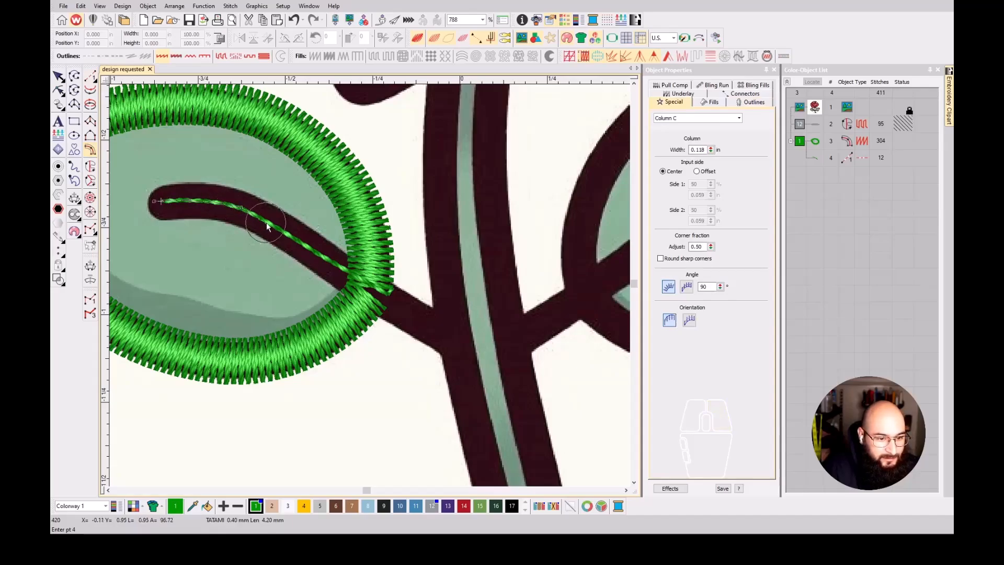
scroll(239, 205, "up", 1)
left_click(236, 204)
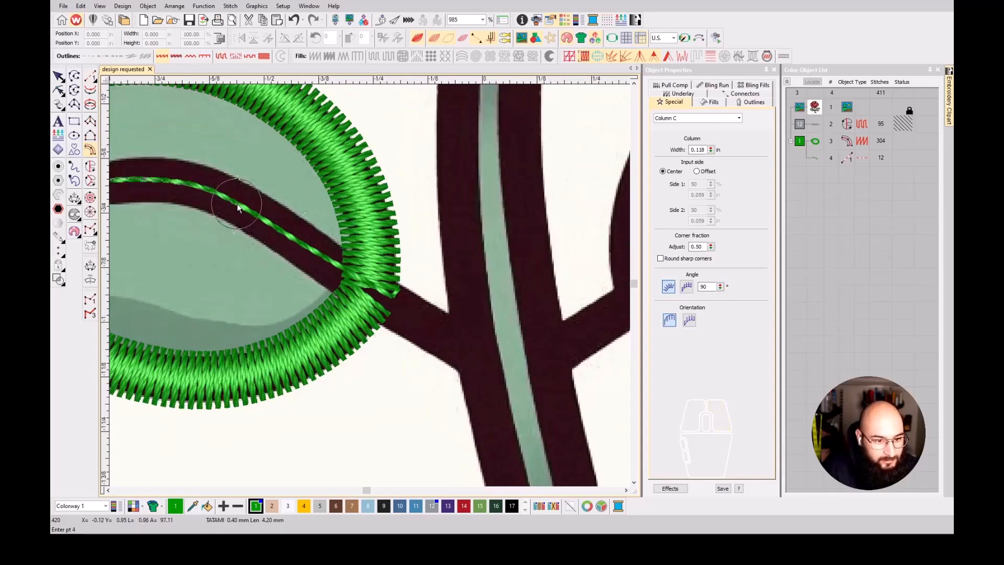
left_click(403, 312)
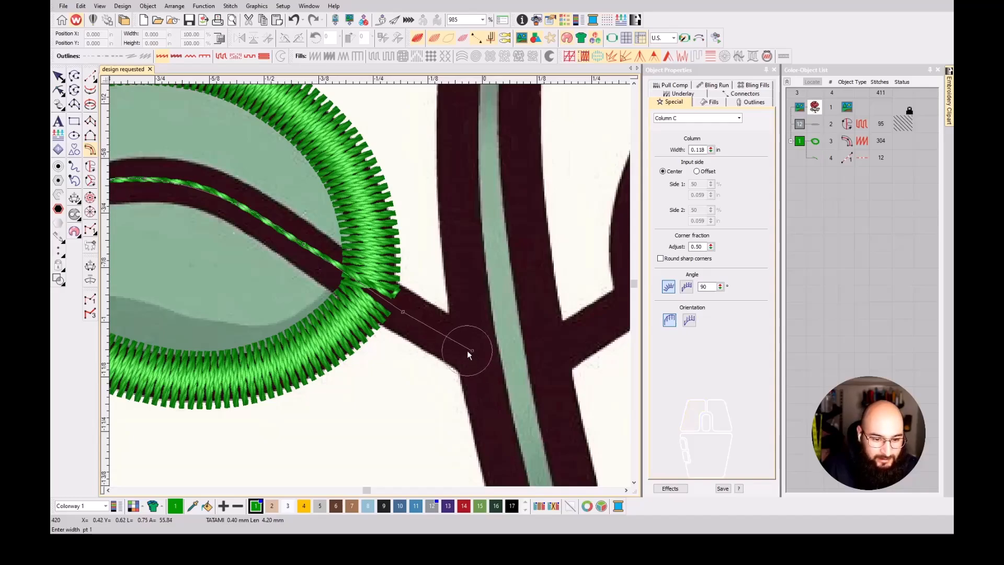
key("Return")
scroll(342, 256, "down", 4)
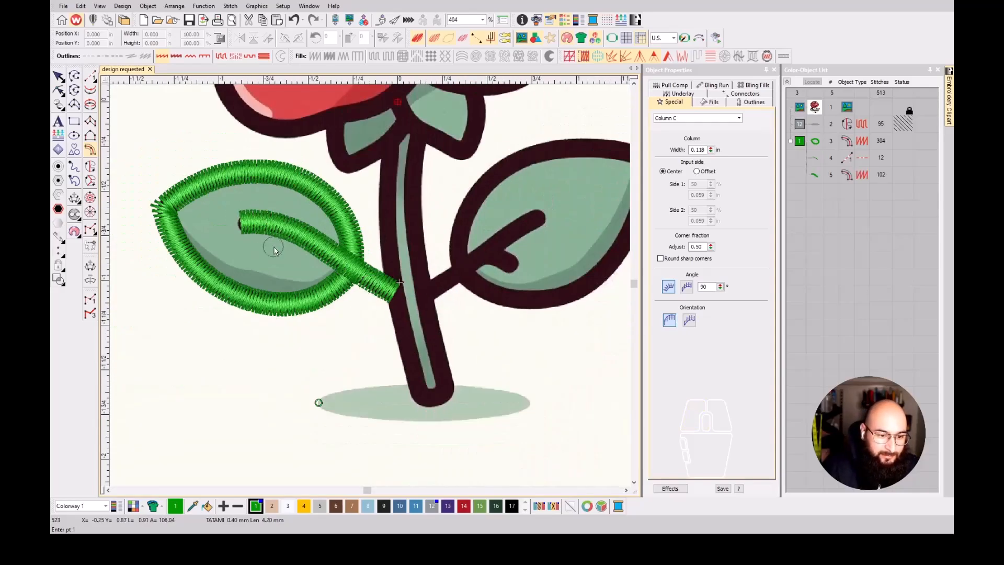
scroll(370, 284, "up", 4)
scroll(370, 284, "down", 3)
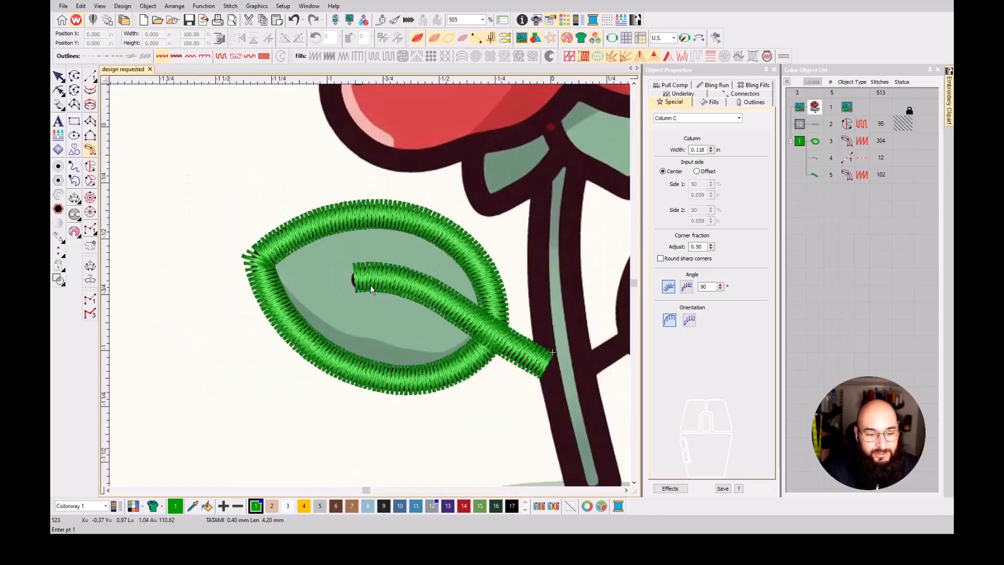
key("Escape")
key("Delete")
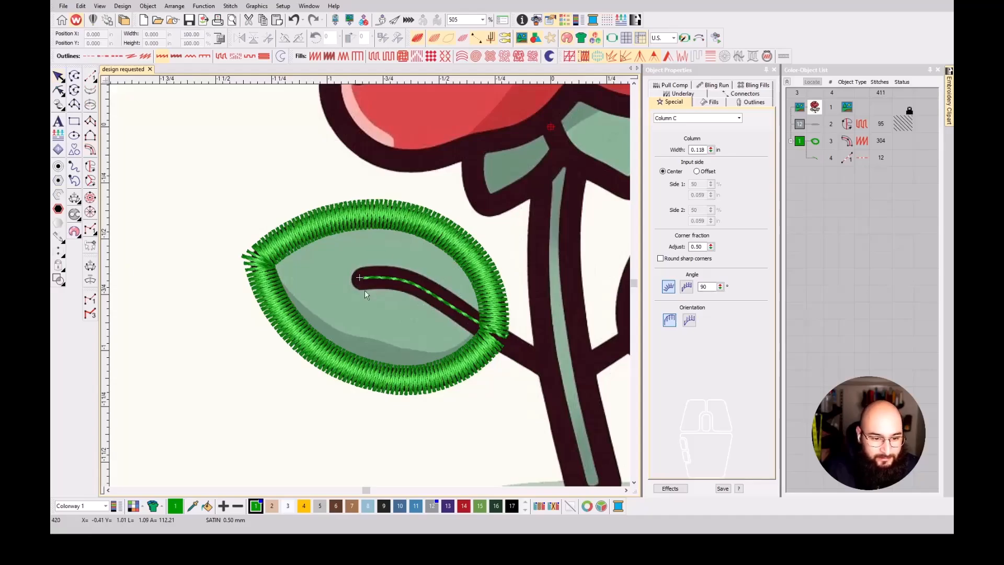
- Start a Column A object at the rounded tip of the left leaf's vein, placing paired points on both edges along its first curve
left_click(89, 122)
scroll(370, 286, "up", 5)
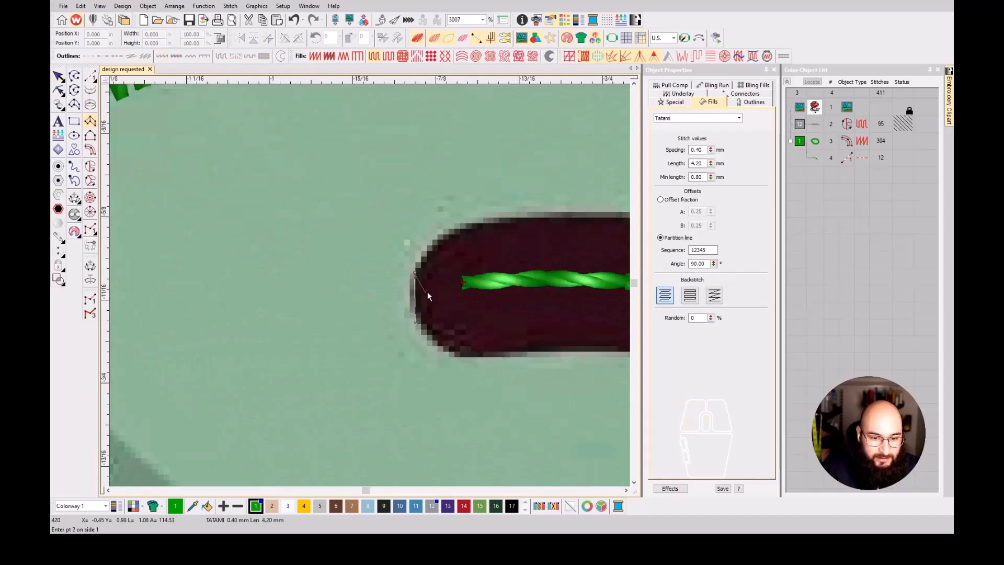
left_click(443, 234)
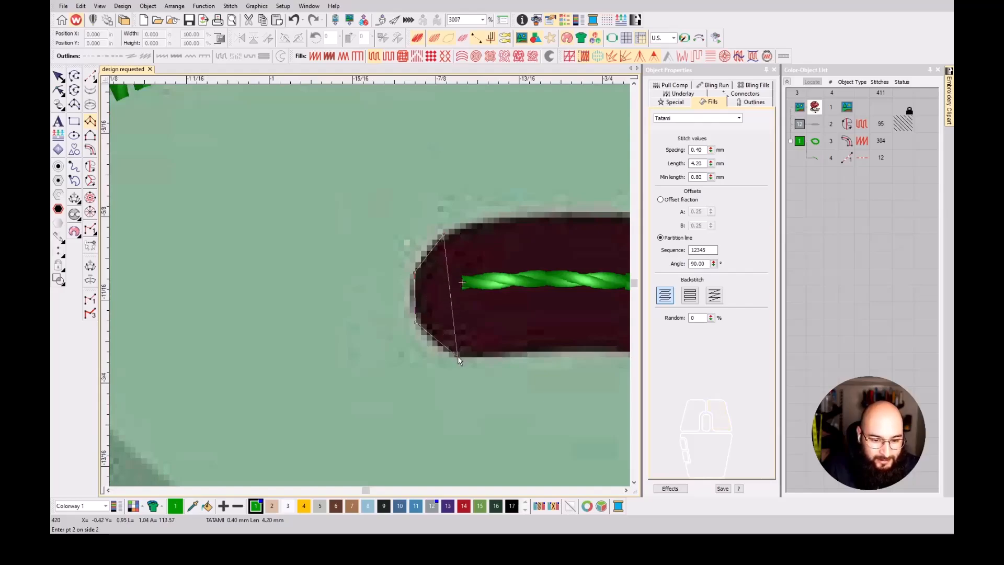
left_click(457, 356)
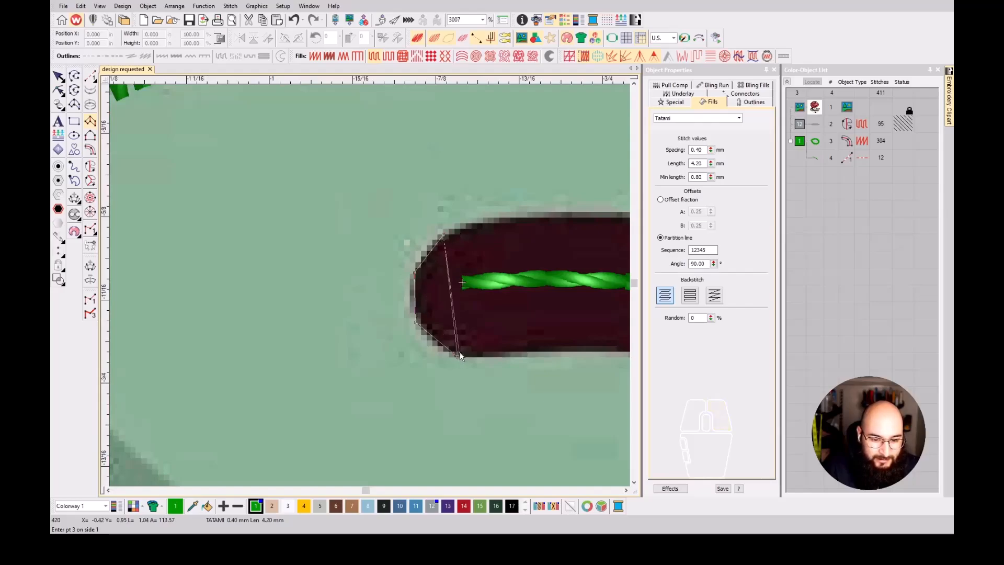
left_click(512, 215)
left_click(526, 355)
scroll(526, 355, "down", 1)
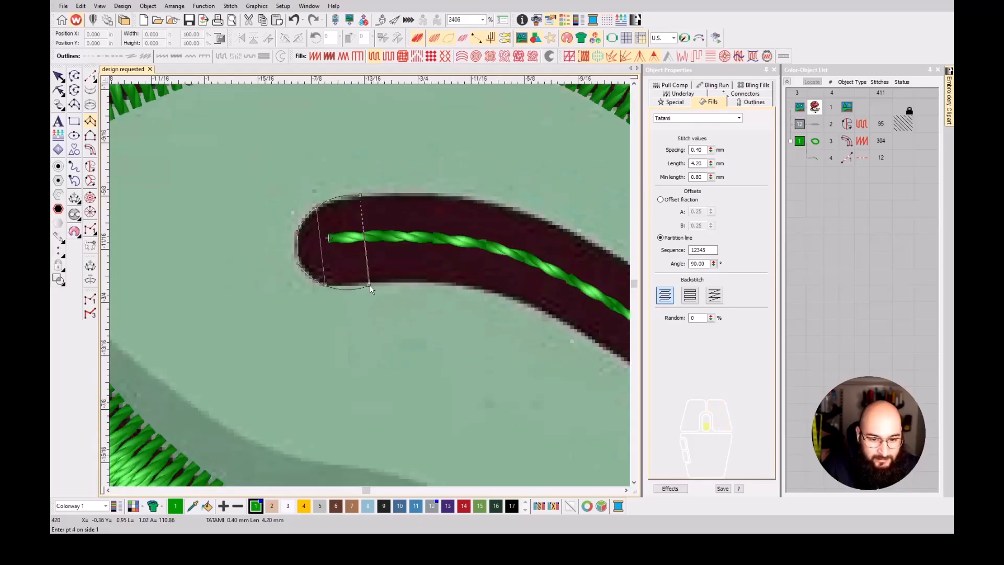
left_click(483, 199)
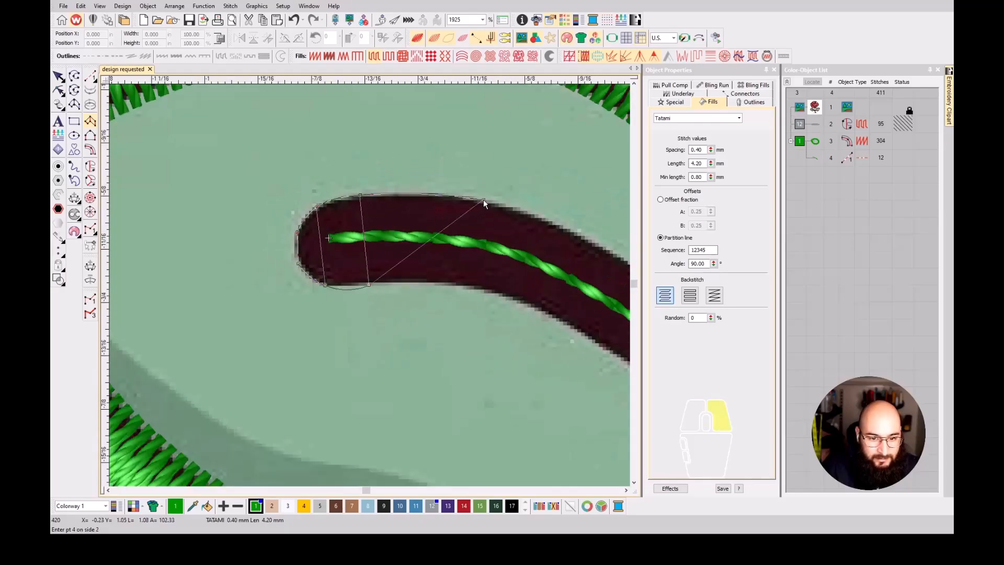
left_click(483, 287)
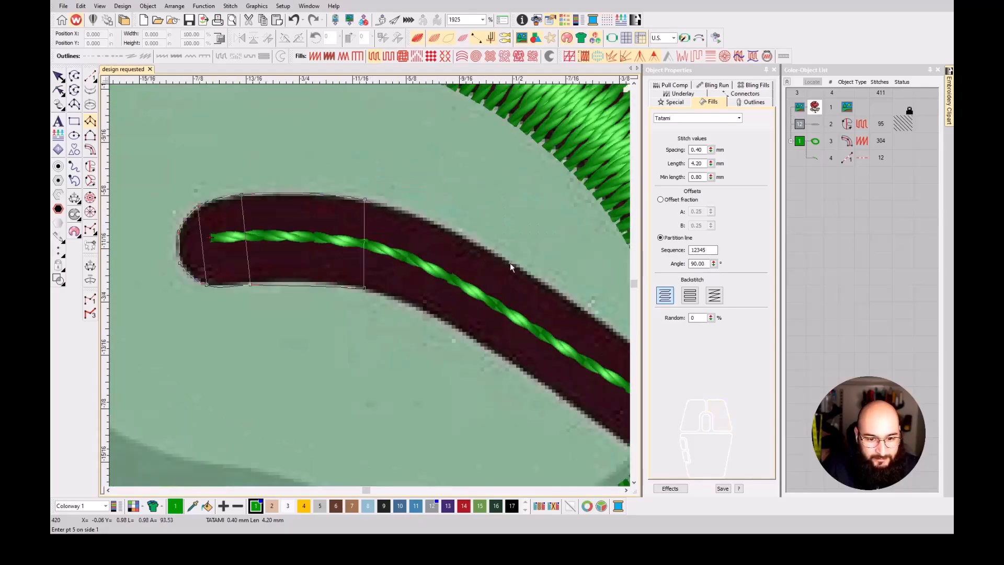
- Continue the Column A point pairs down the vein, across the leaf outline to the main stem, and generate its stitches
left_click(511, 258)
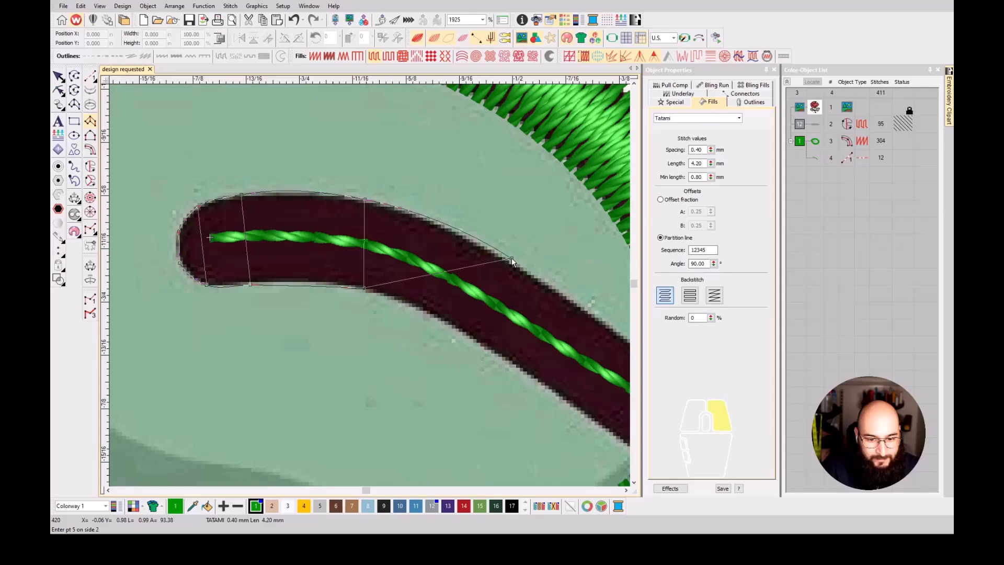
left_click(479, 344)
left_click(543, 308)
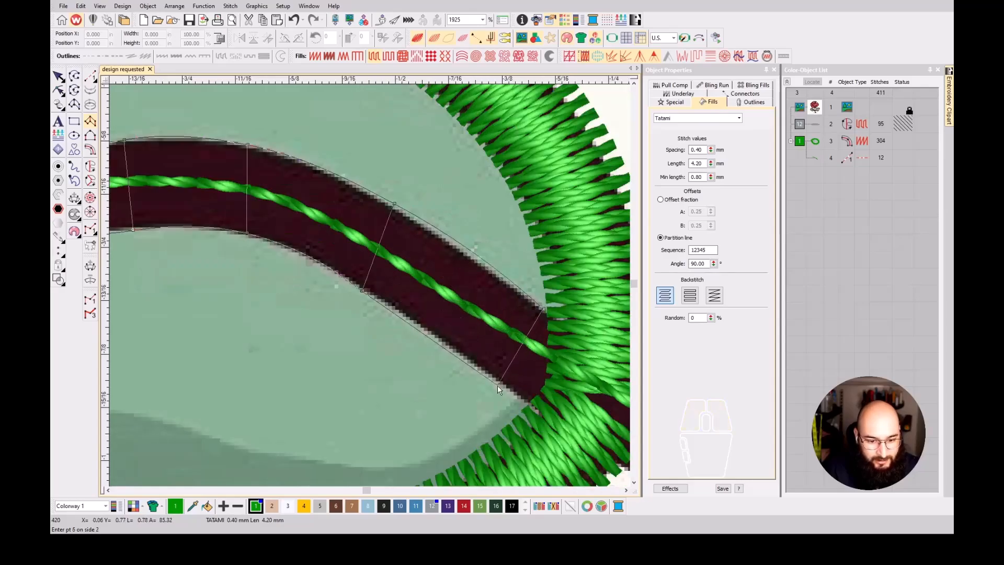
left_click(503, 387)
scroll(532, 369, "down", 3)
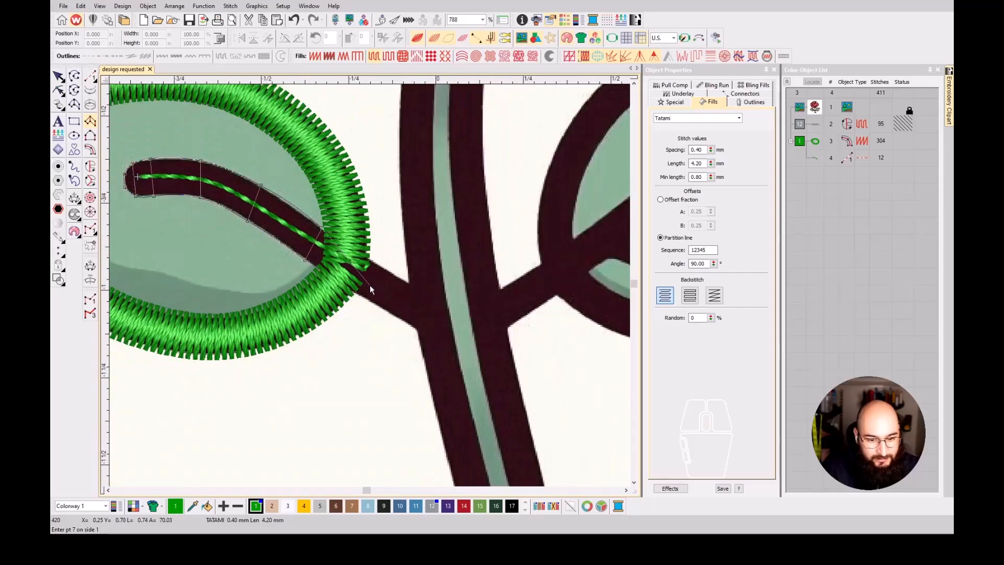
left_click(430, 297)
left_click(425, 335)
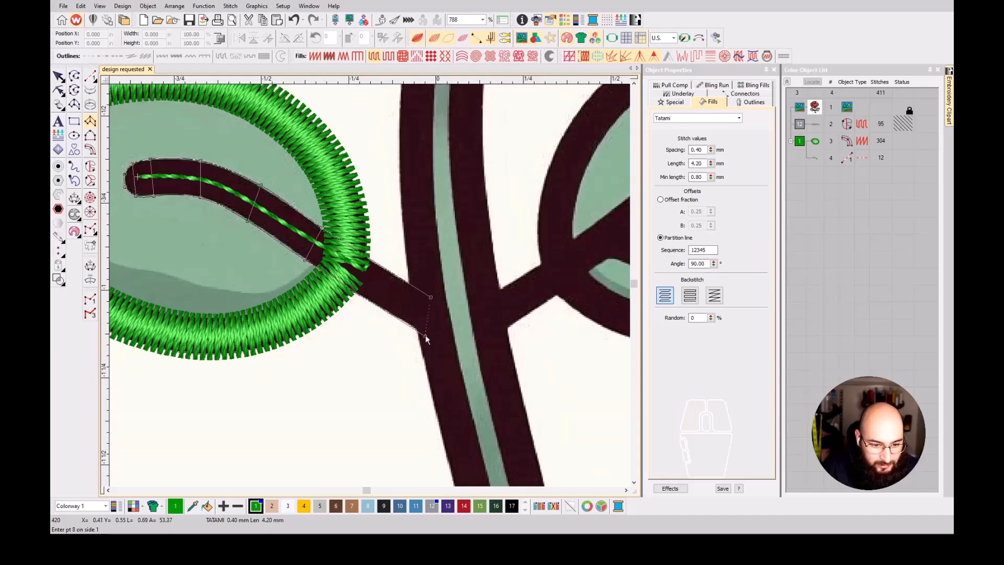
key("Return")
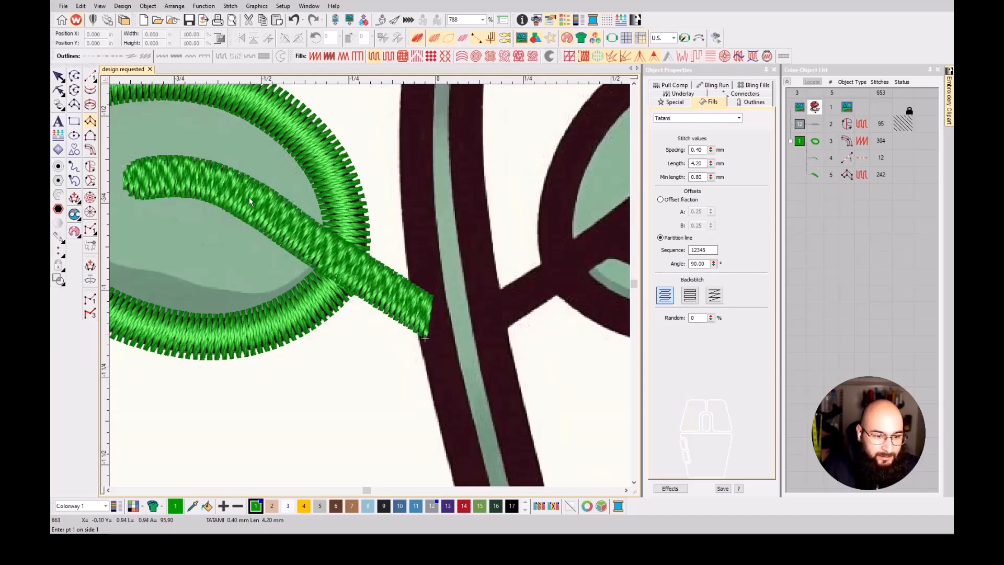
- Change the left leaf's vein column to a satin fill
key("Escape")
key("shift+i")
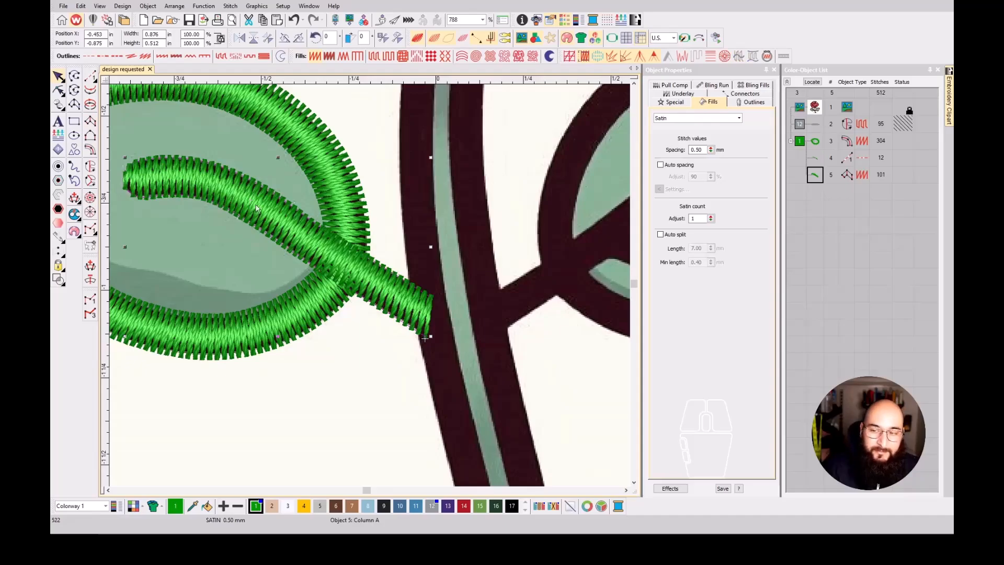
scroll(187, 220, "down", 2)
key("Escape")
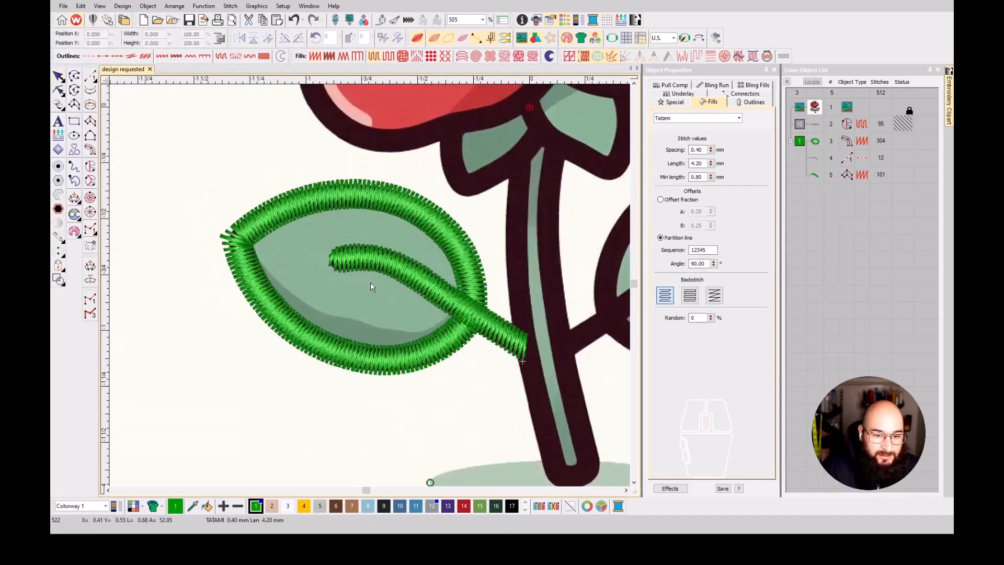
- Compare the left leaf's vein column with the artwork beneath and reshape its rounded tip
key("s")
key("s")
scroll(364, 268, "up", 4)
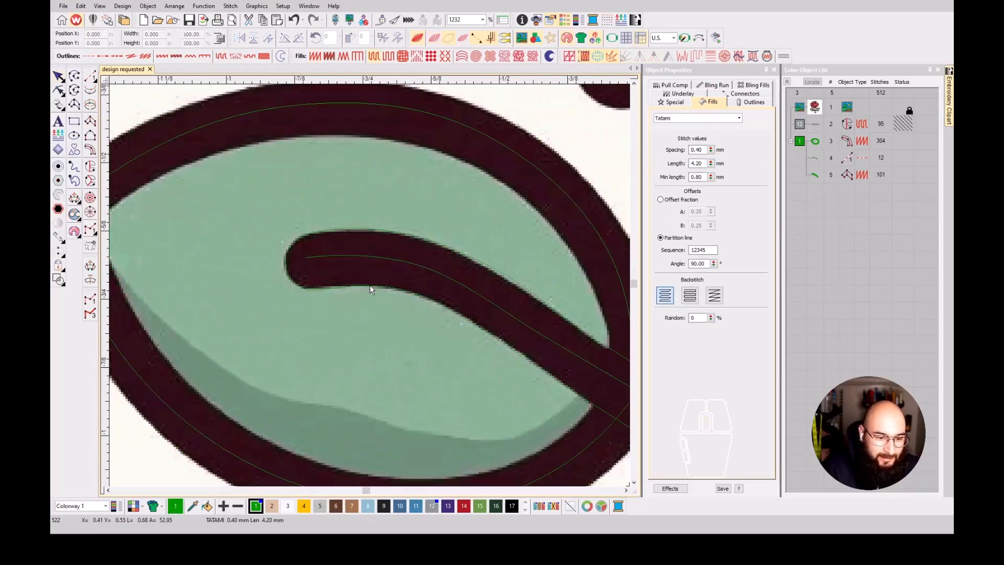
left_click(368, 277)
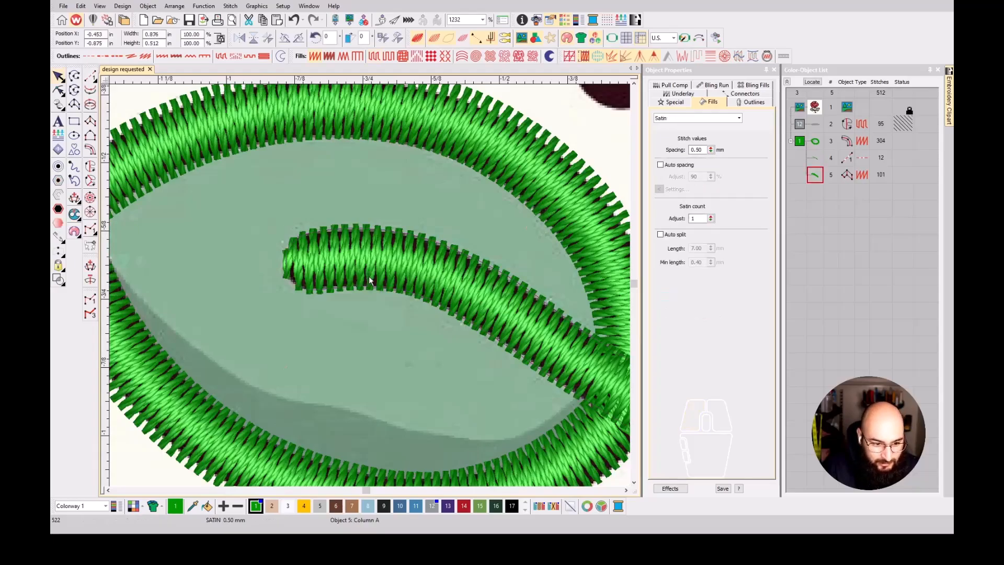
key("h")
key("Escape")
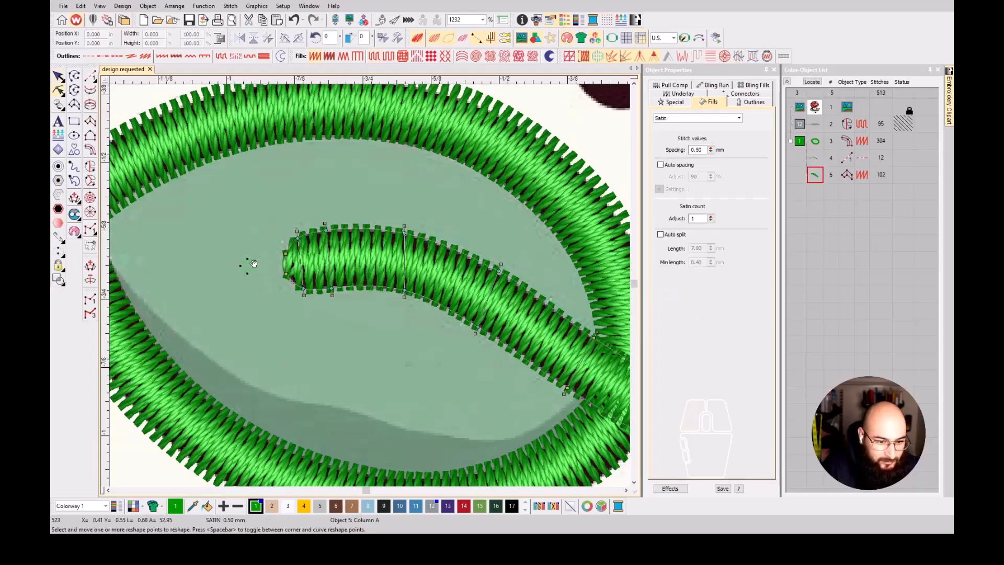
key("Escape")
scroll(369, 284, "down", 4)
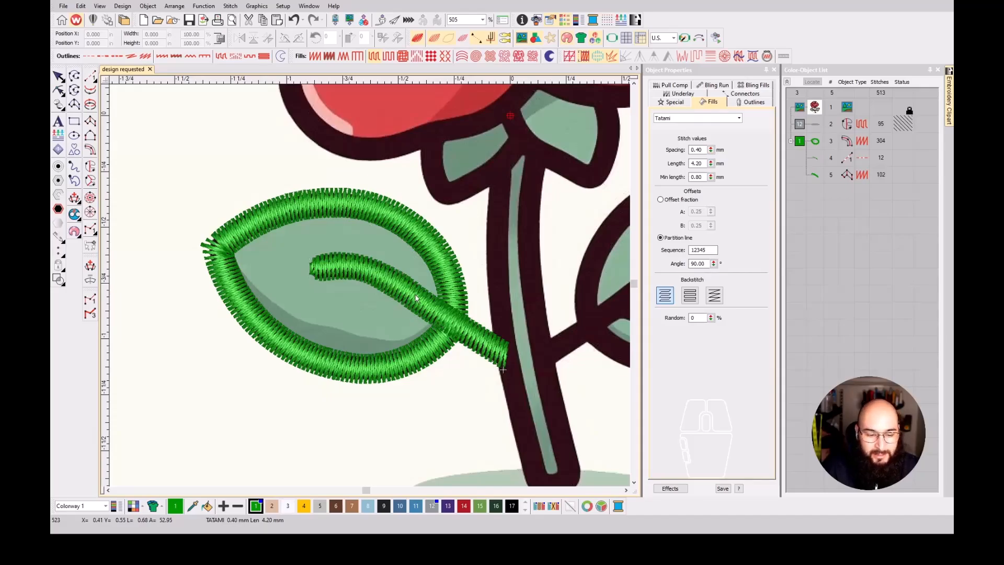
- Digitize a 2.00 mm run stitch from the left vein's end, down around the main stem's base and up to the right leaf's stalk junction
scroll(416, 298, "down", 3)
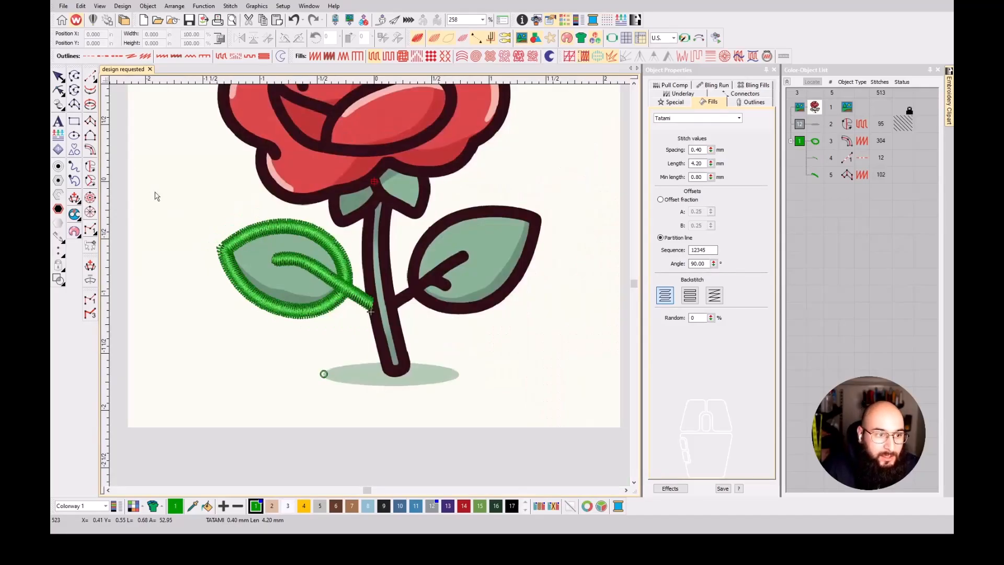
left_click(90, 77)
scroll(371, 289, "up", 3)
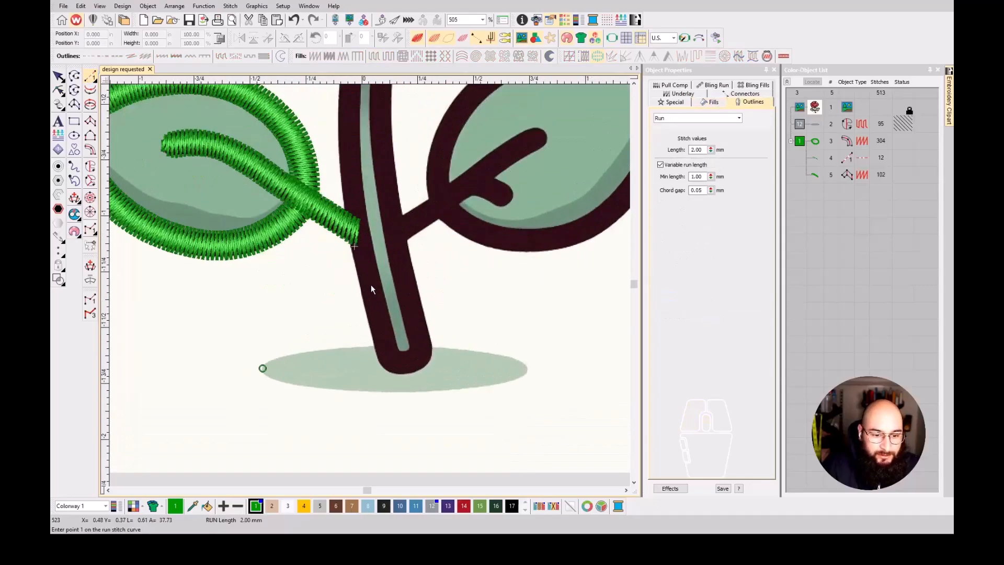
left_click(360, 243)
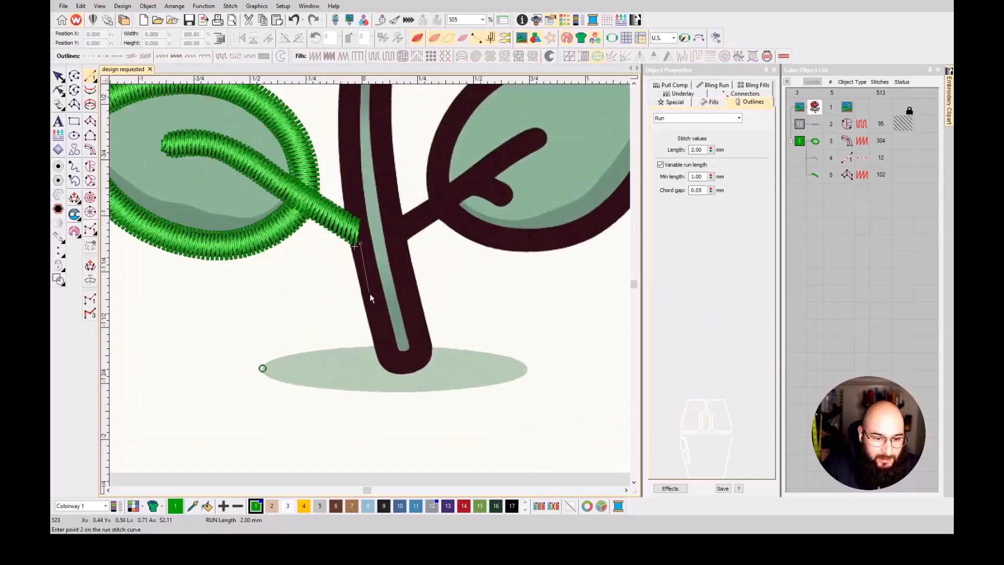
left_click(391, 357)
left_click(413, 357)
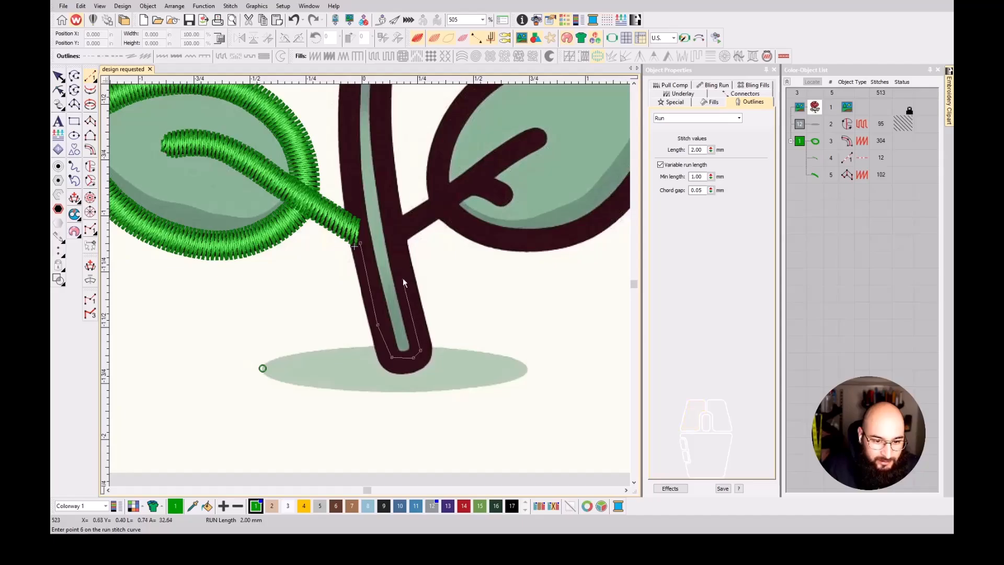
left_click(430, 210)
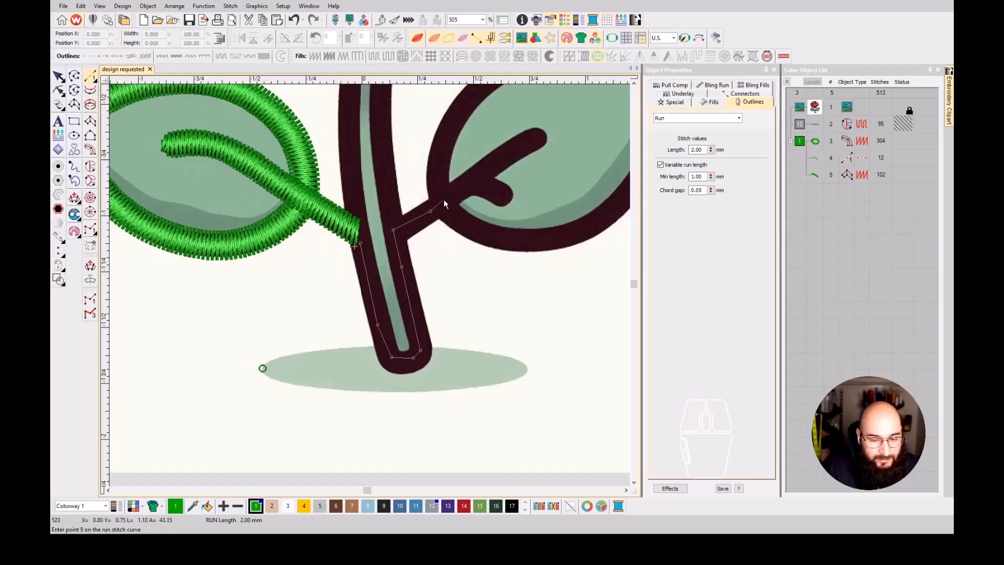
scroll(443, 199, "down", 3)
scroll(369, 285, "up", 3)
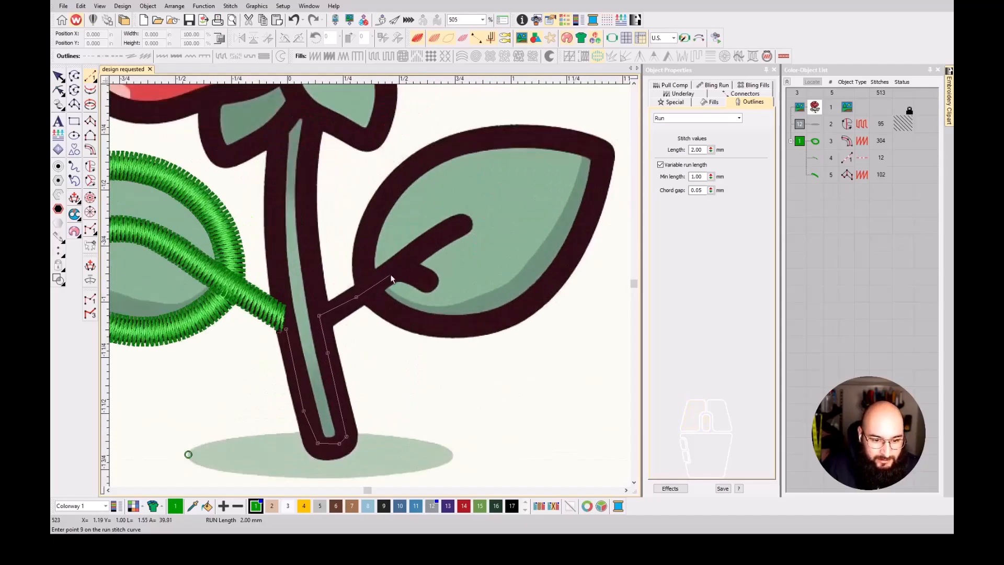
left_click(356, 297)
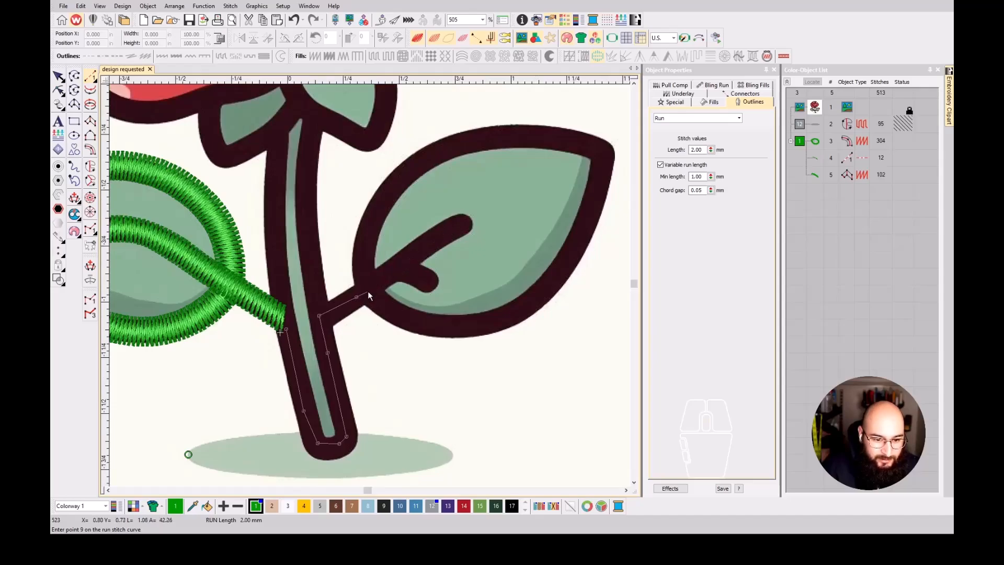
key("Return")
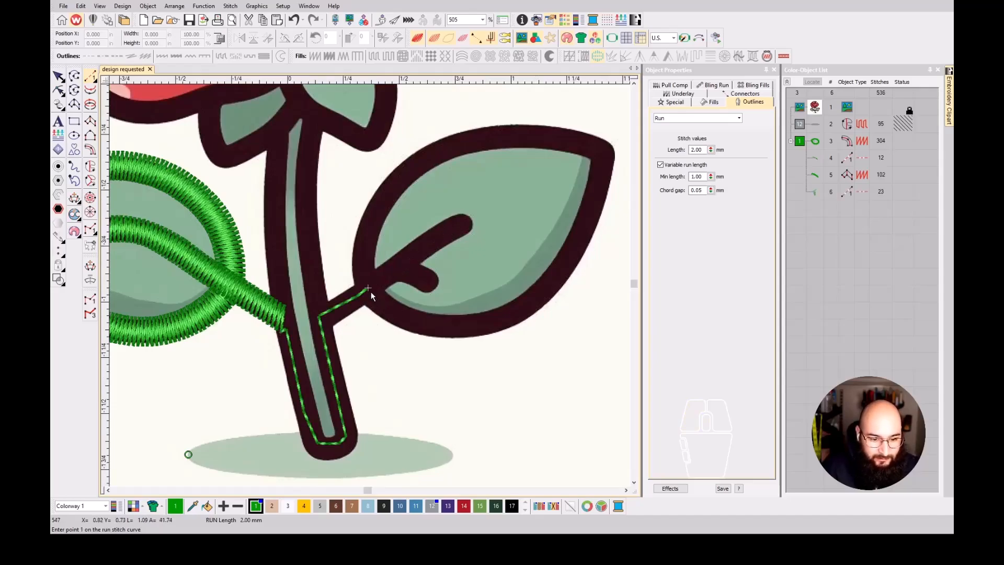
- Start a 0.118 in wide Column C at the right leaf's stalk, tracing the centre of its lower dark border towards the pointed tip
left_click(90, 149)
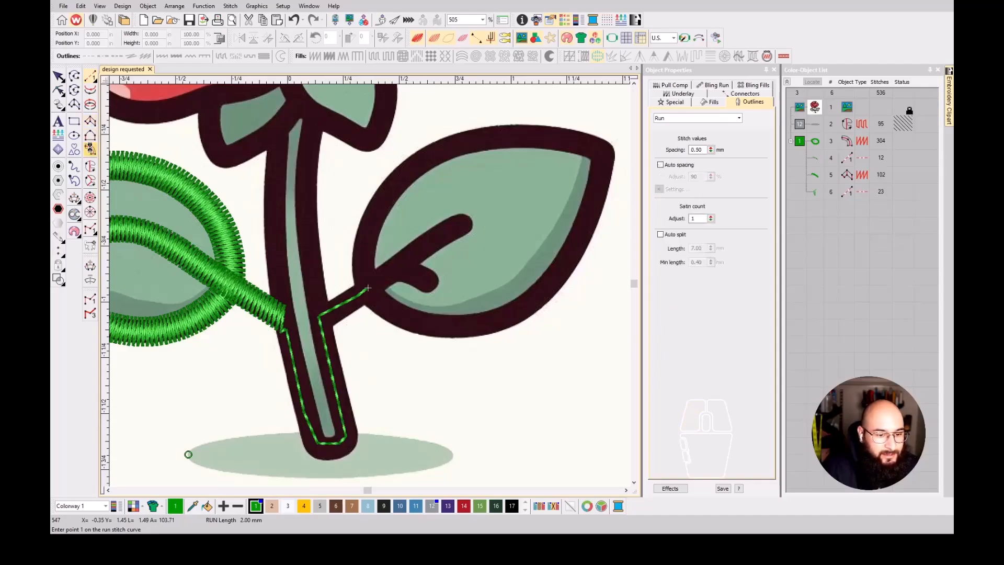
scroll(387, 299, "up", 2)
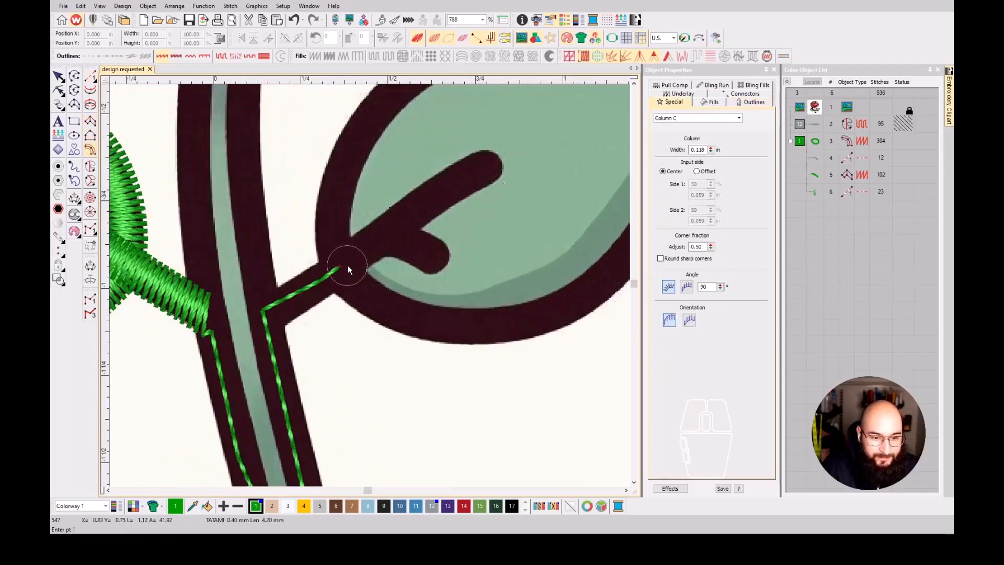
left_click(340, 267)
left_click(374, 300)
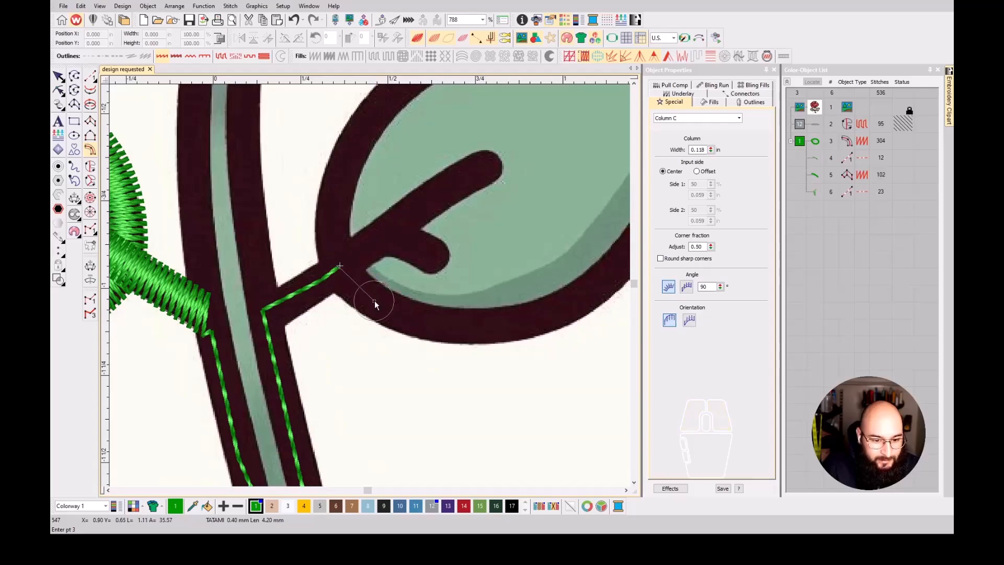
left_click(447, 323)
left_click(532, 316)
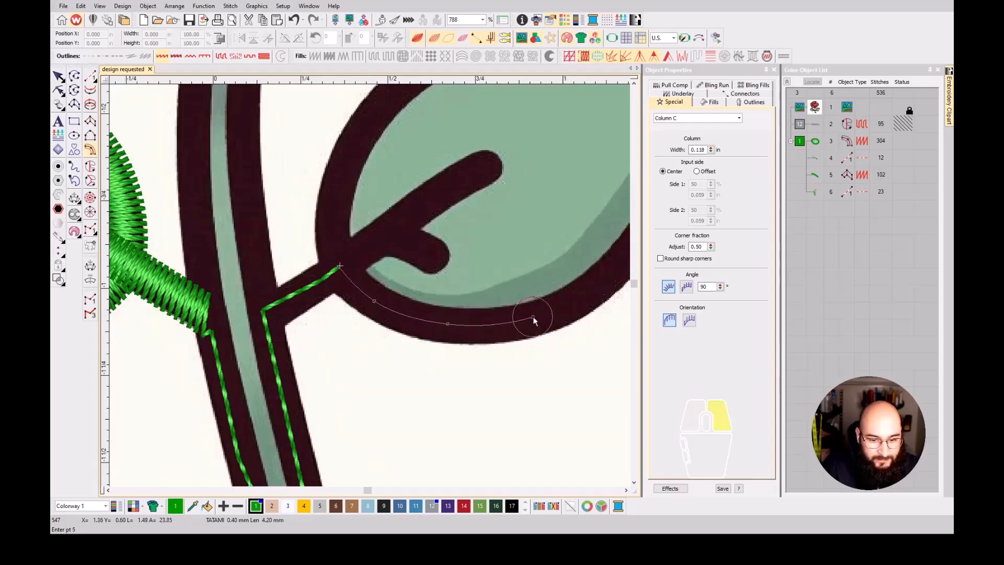
left_click(583, 297)
scroll(583, 297, "down", 3)
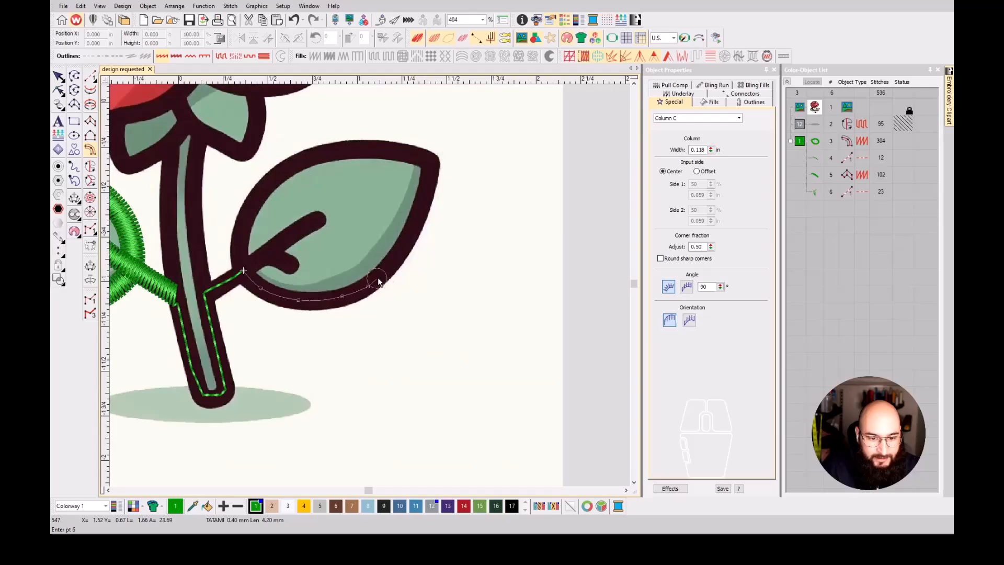
left_click(399, 258)
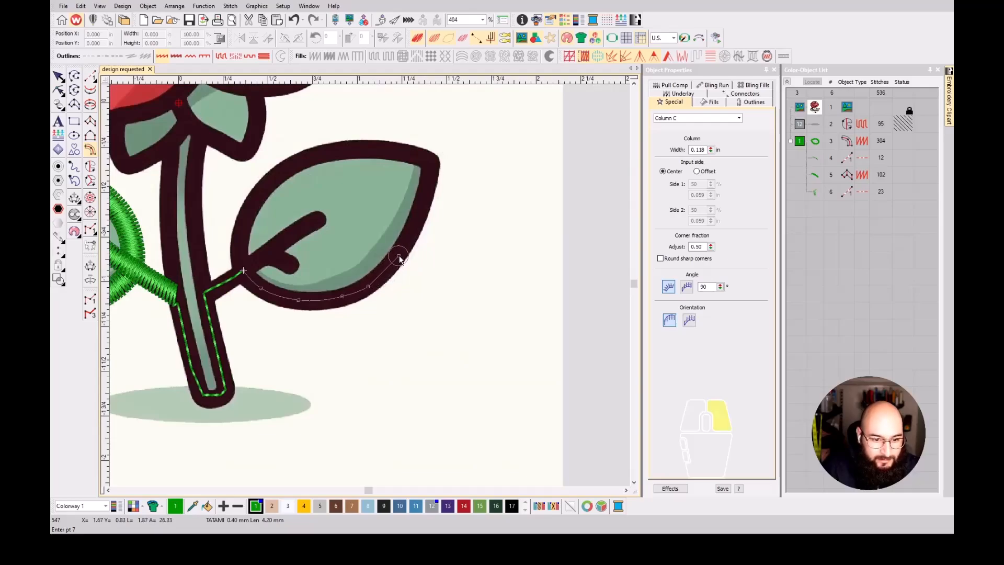
left_click(422, 197)
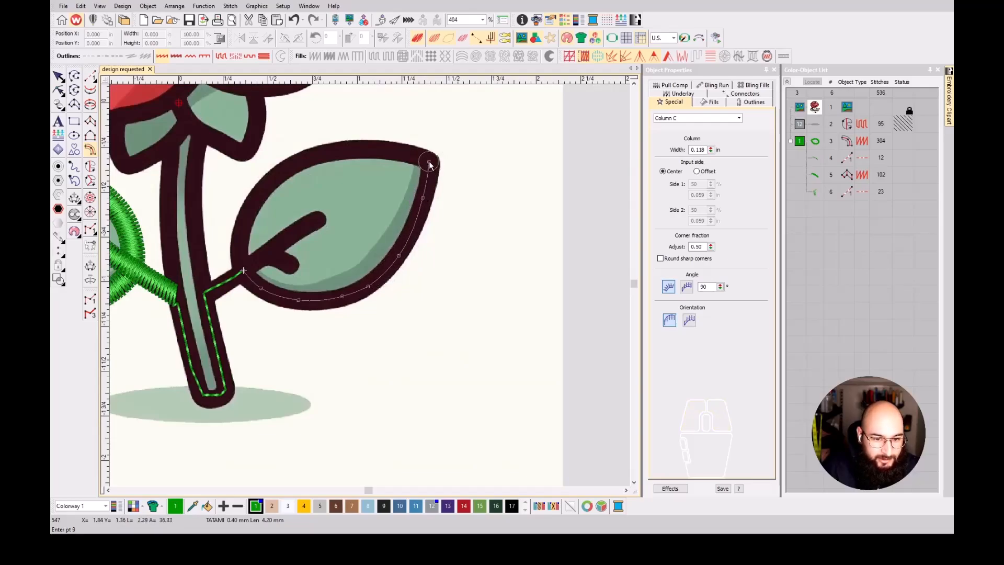
- Continue the right leaf's 0.118 in Column C outline from the pointed tip along the upper border to the stalk junction and complete it
left_click(399, 151)
left_click(331, 151)
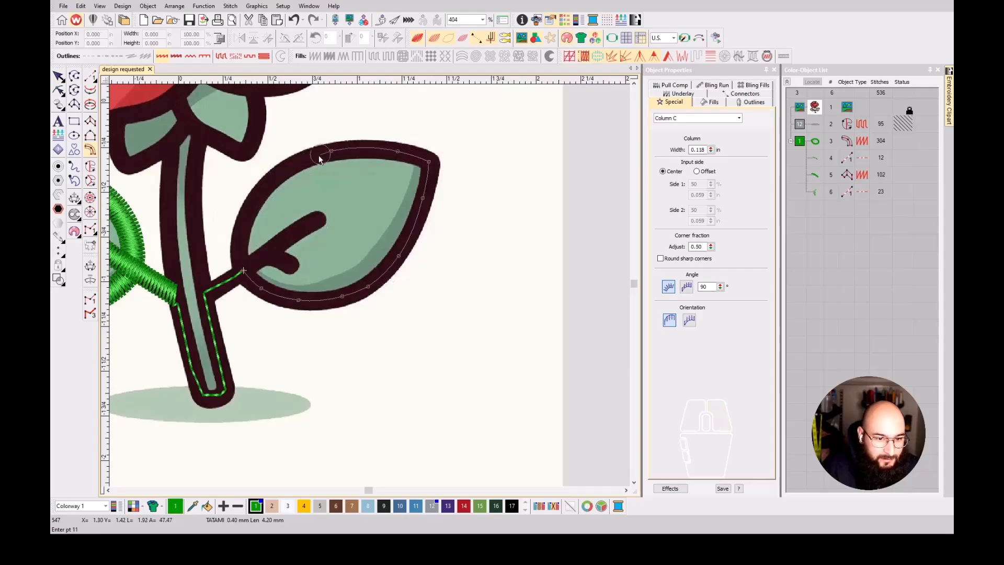
left_click(266, 184)
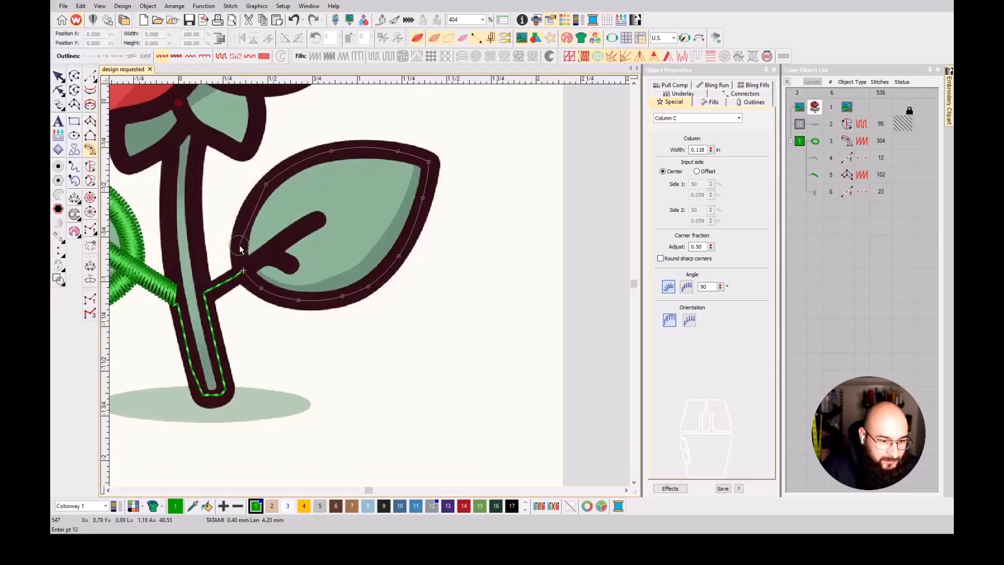
left_click(240, 248)
scroll(240, 249, "up", 4)
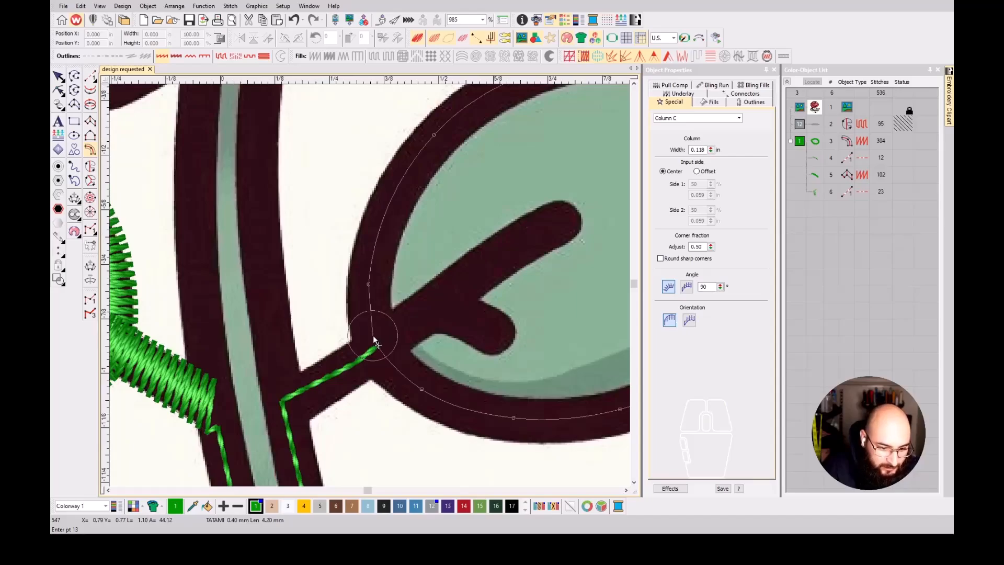
left_click(372, 337)
scroll(369, 284, "up", 4)
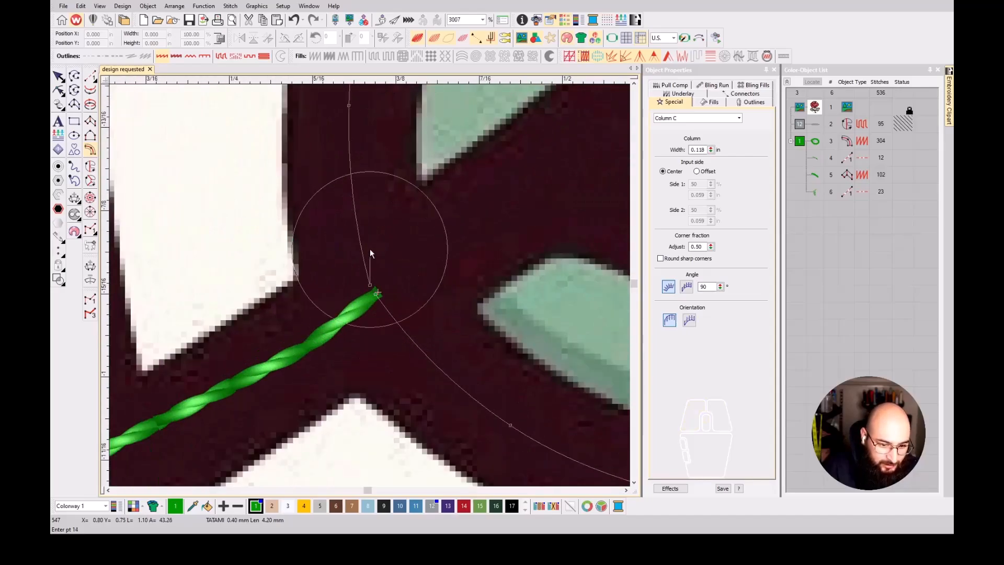
key("Return")
scroll(371, 285, "down", 8)
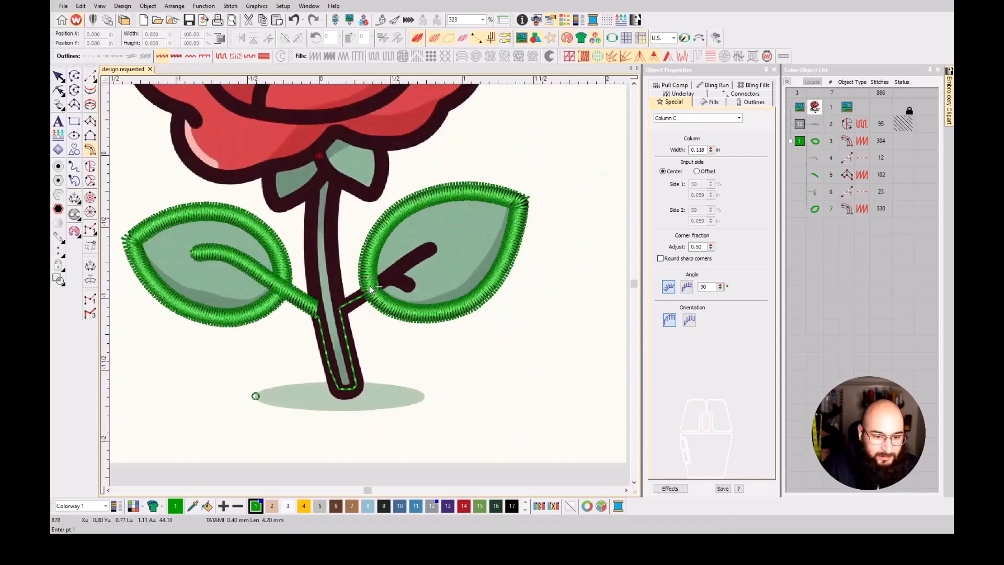
- Reshape the right leaf outline by moving its end point slightly up from its start at the stalk junction
scroll(369, 285, "up", 3)
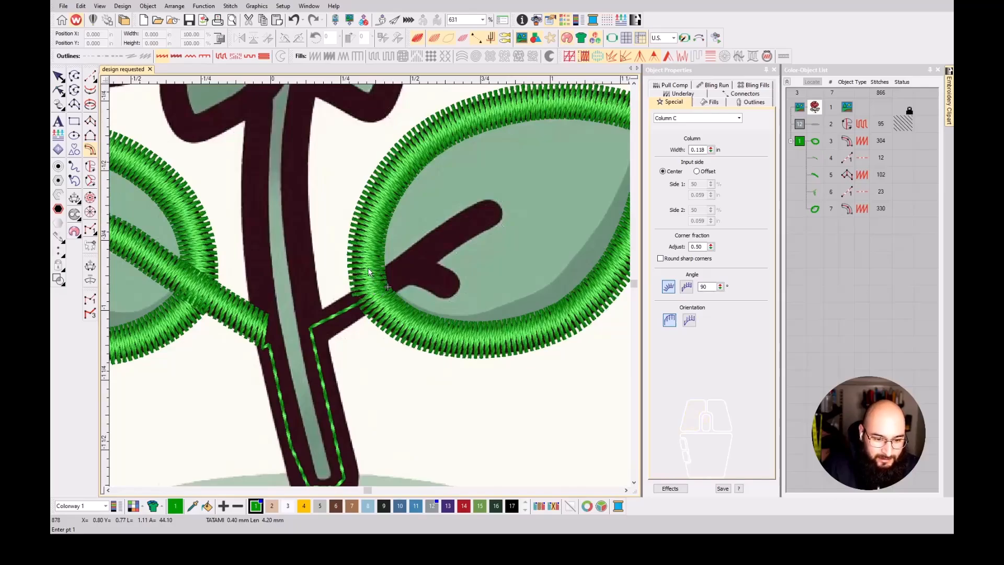
key("Escape")
key("h")
scroll(368, 265, "up", 5)
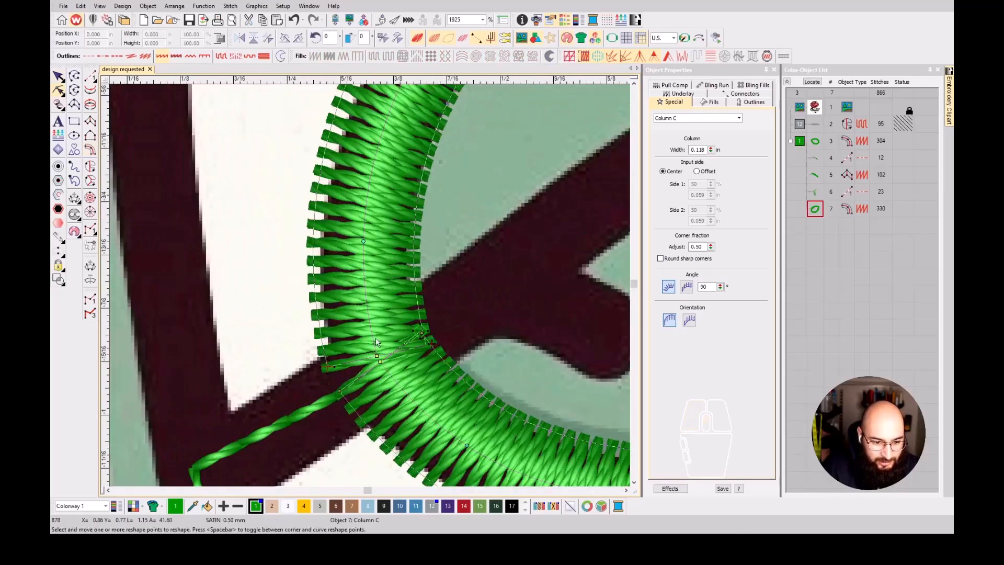
left_click_drag(376, 356, 372, 340)
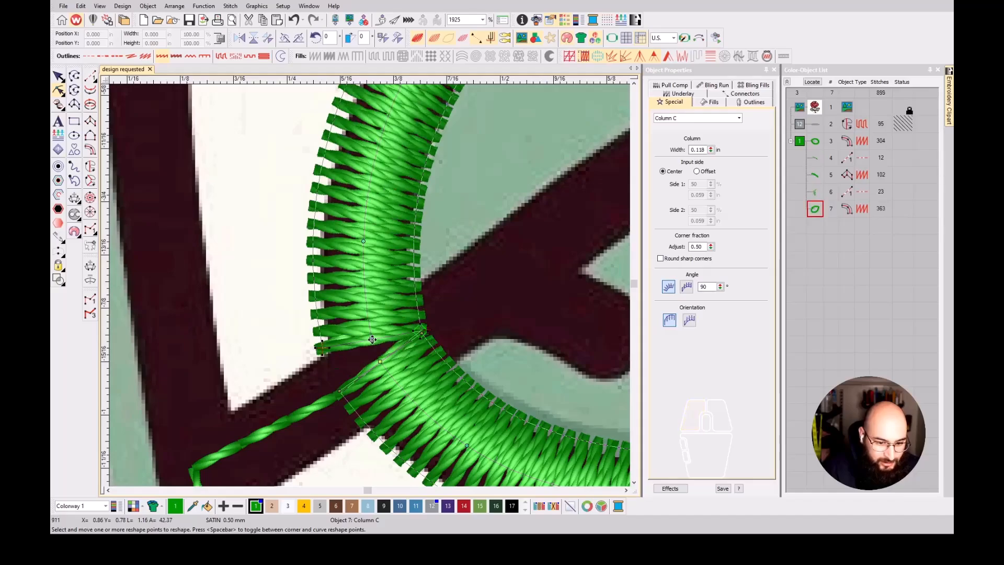
key("Escape")
scroll(369, 286, "down", 1)
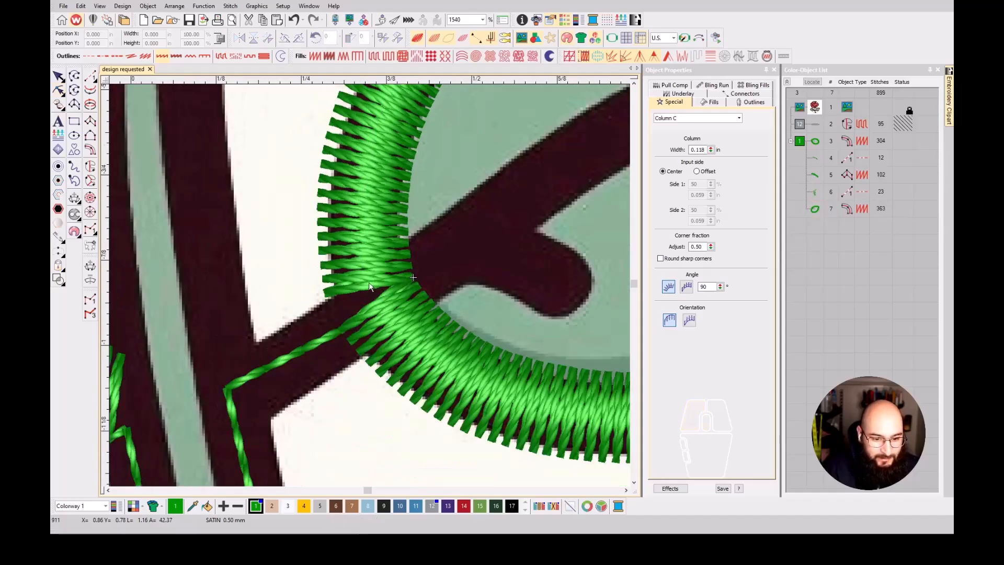
- Digitize a 2.00 mm run stitch from the right leaf outline's end through the vein fork to the short side vein's tip
left_click(90, 76)
left_click(425, 280)
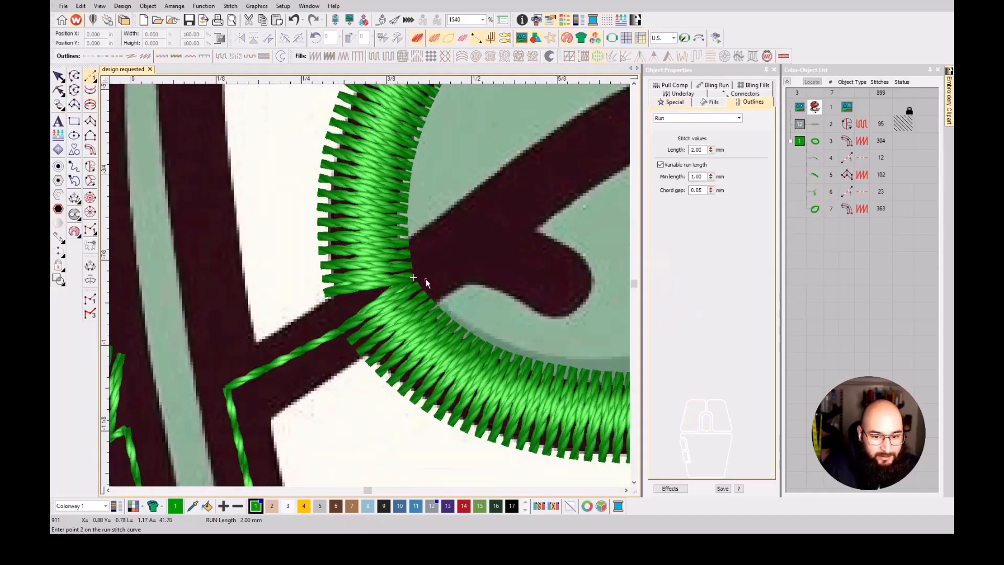
left_click(460, 240)
left_click(517, 260)
left_click(572, 298)
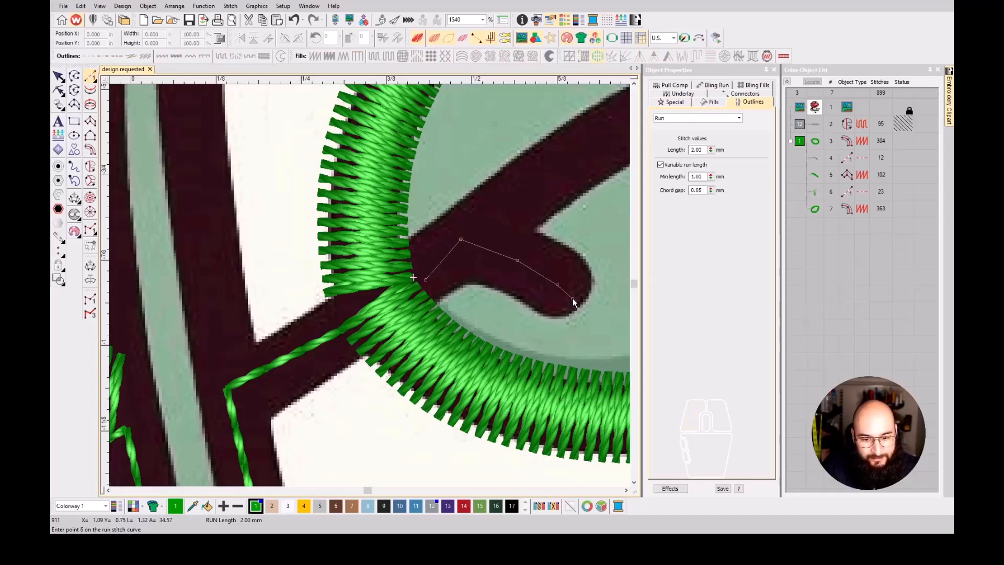
key("Return")
key("space")
- Digitize the right leaf's short side vein as a tatami Column A from its rounded tip back to the fork
left_click(89, 120)
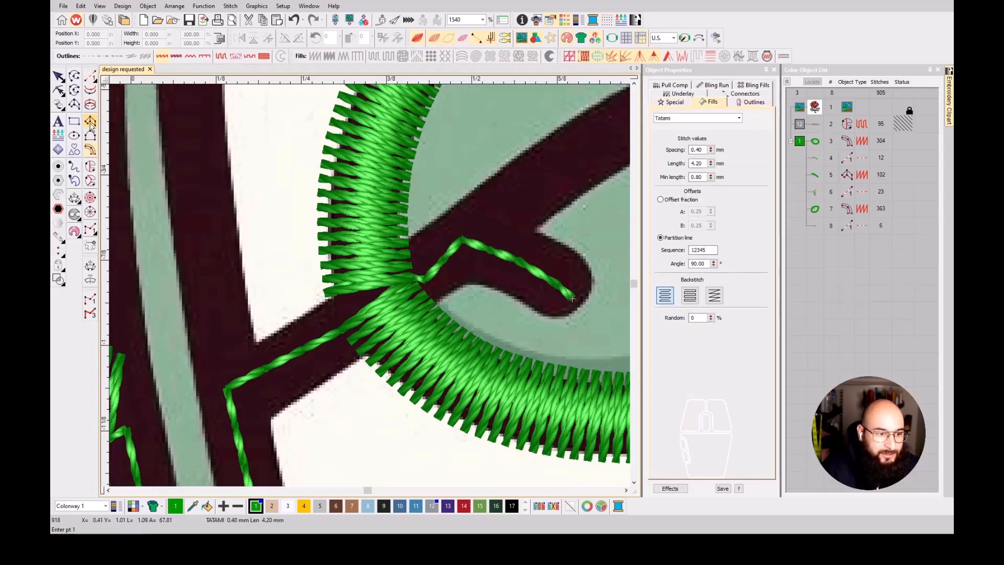
scroll(370, 285, "up", 2)
left_click(413, 268)
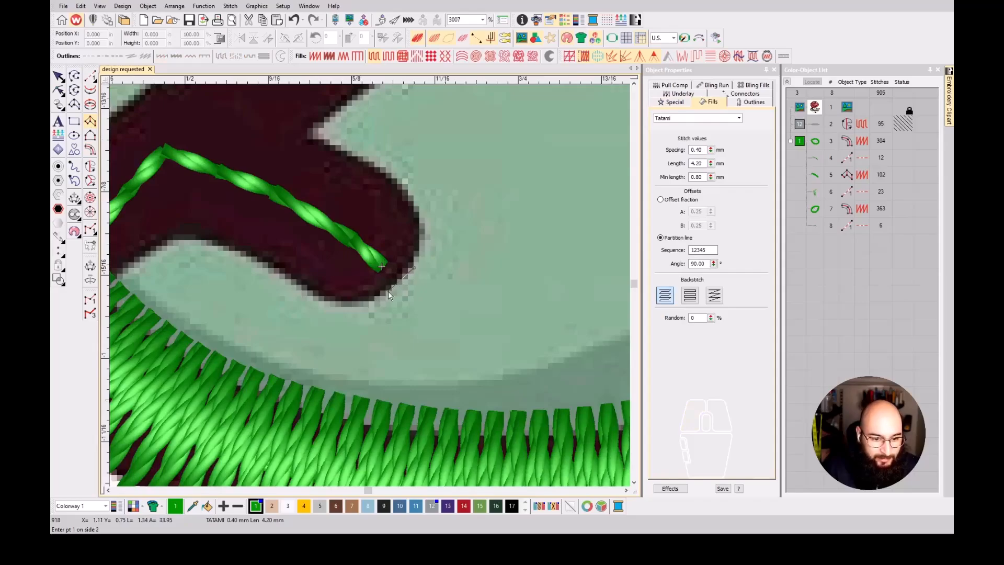
left_click(424, 224)
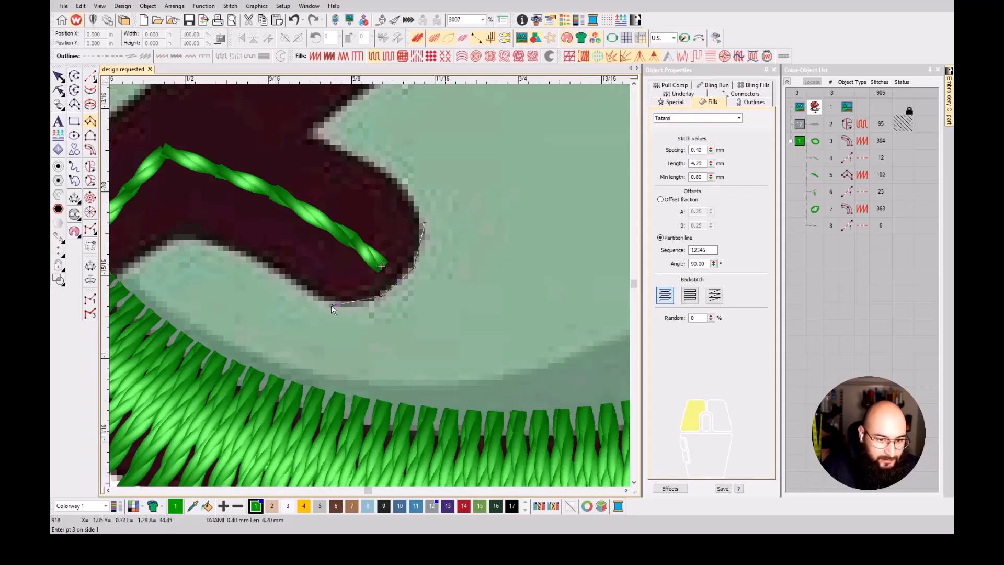
left_click(400, 183)
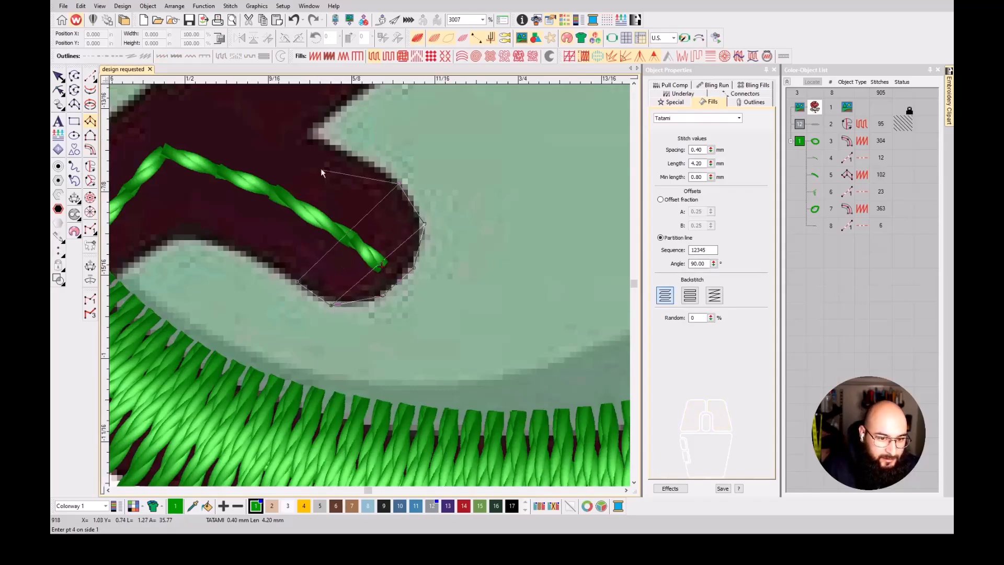
scroll(369, 285, "up", 1)
scroll(369, 284, "down", 3)
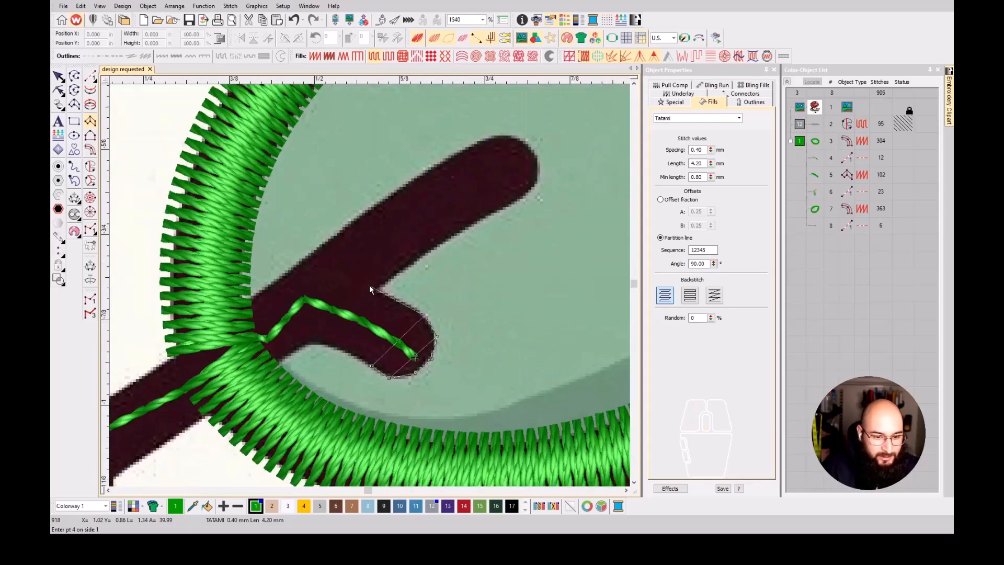
left_click(362, 276)
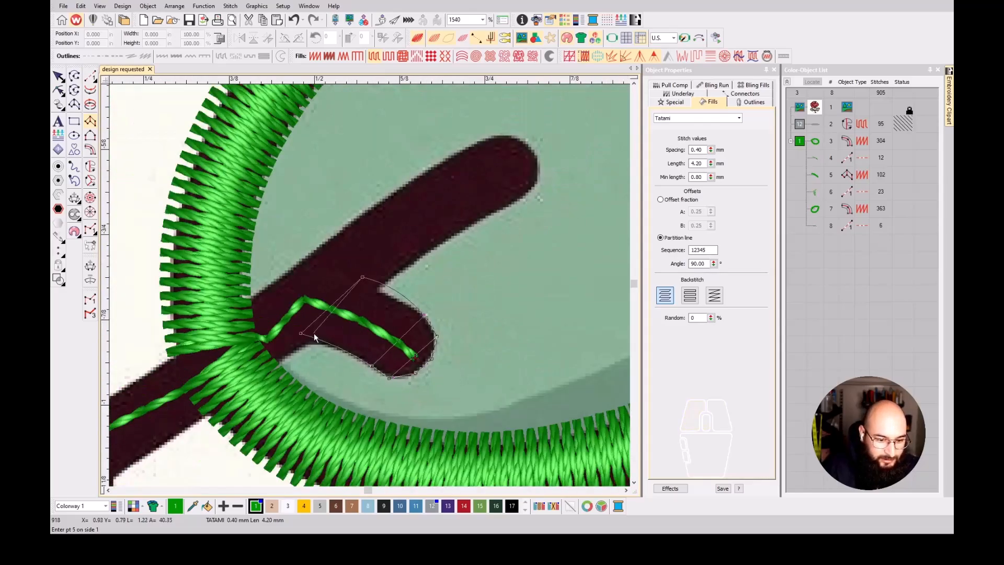
key("Return")
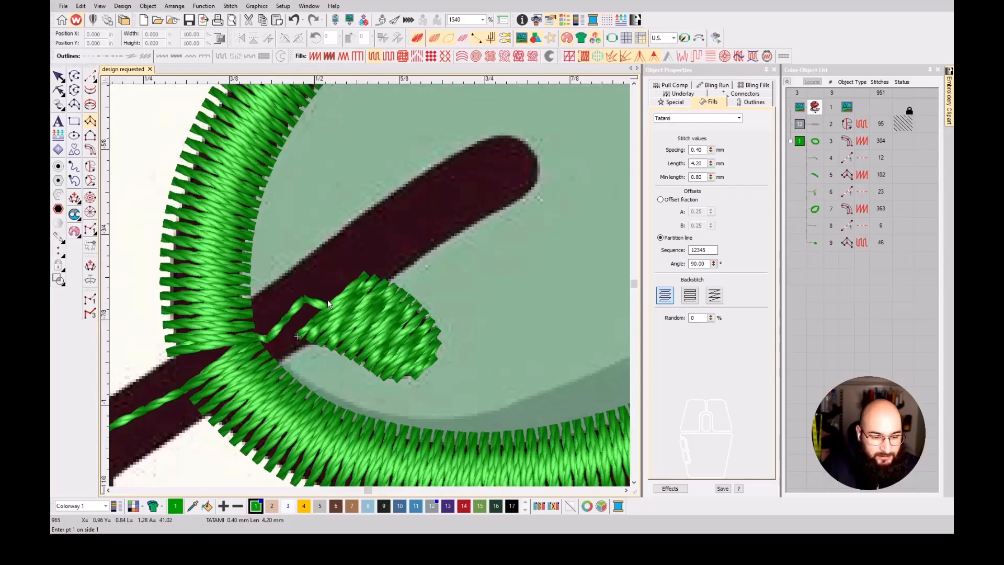
- Change the right leaf's short side vein column to a satin fill
key("Escape")
left_click(350, 313)
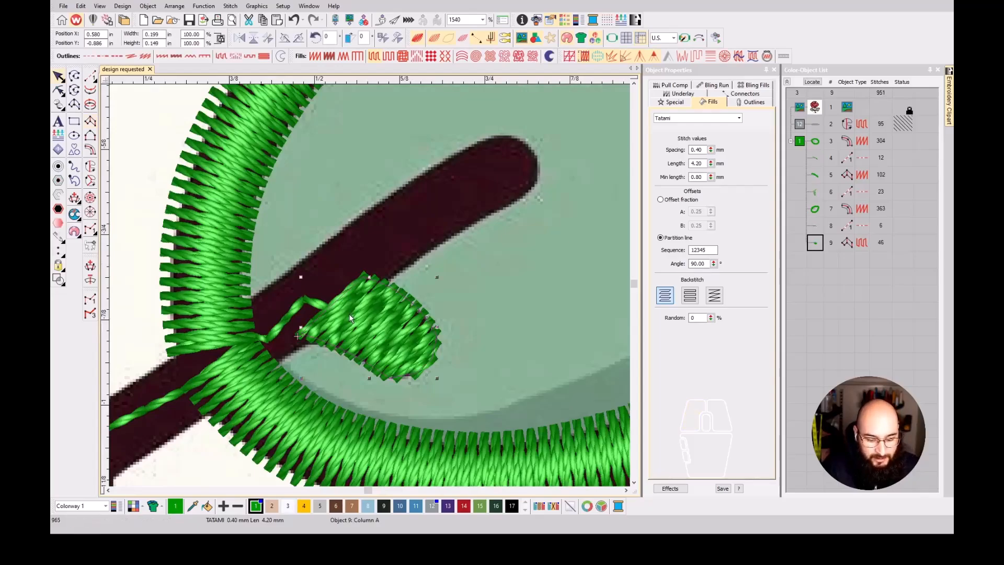
key("shift+i")
key("Escape")
- Digitize a 2.00 mm run stitch from the short side vein's base along the right leaf's main vein to its rounded tip
left_click(91, 76)
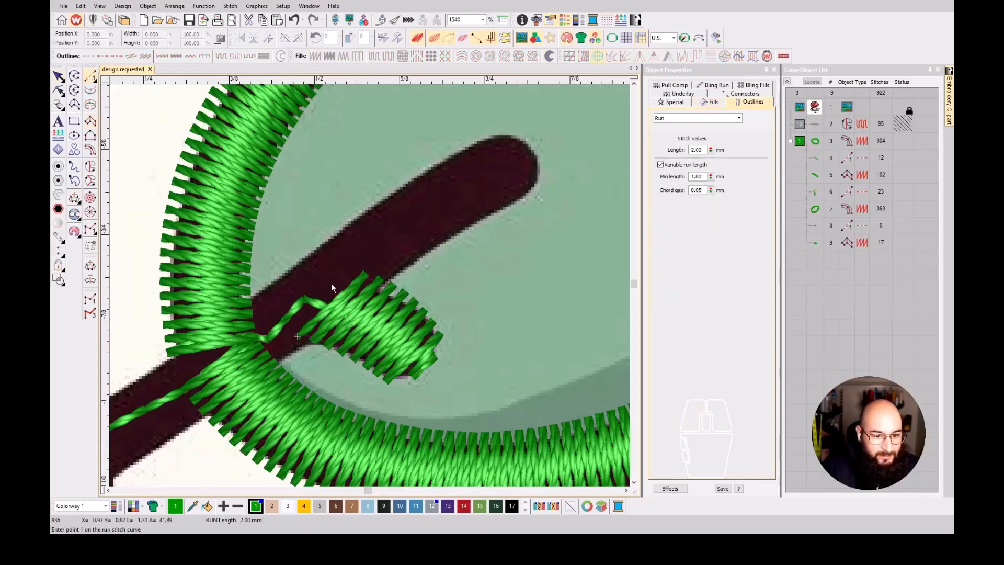
left_click(301, 323)
left_click(419, 204)
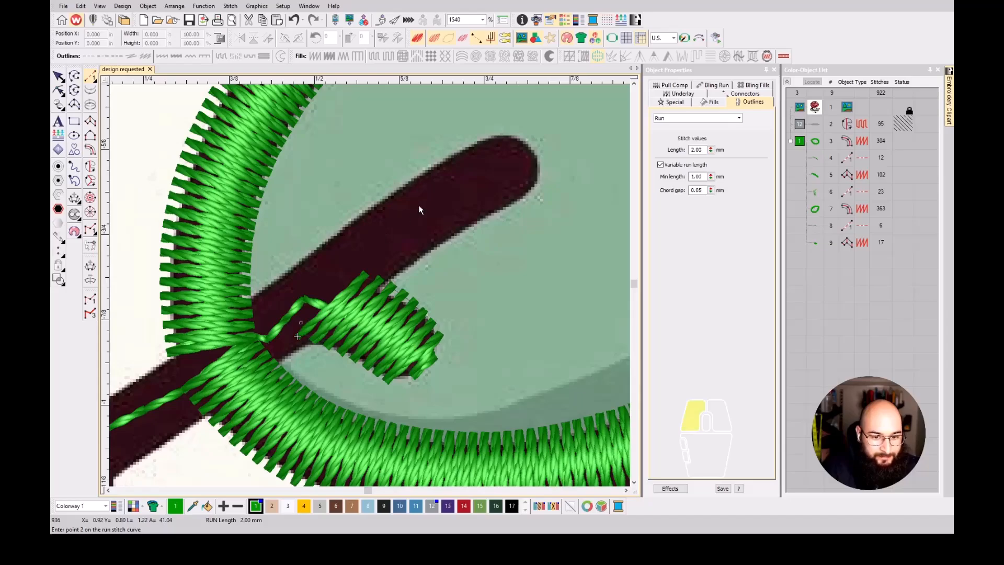
left_click(522, 155)
key("Return")
- Start a tatami Column A on the right leaf's main vein, placing the point pairs around its rounded tip
left_click(90, 121)
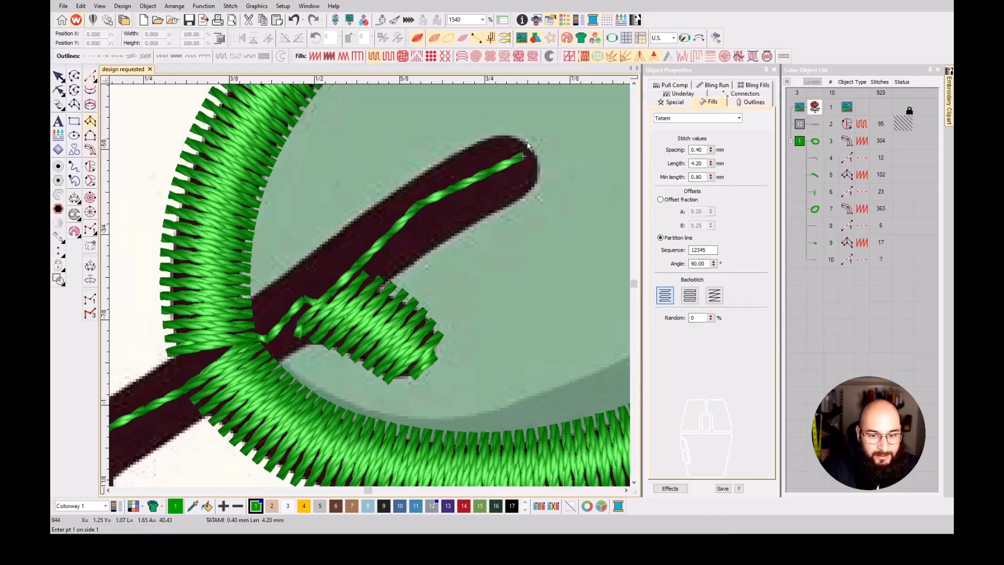
left_click(522, 140)
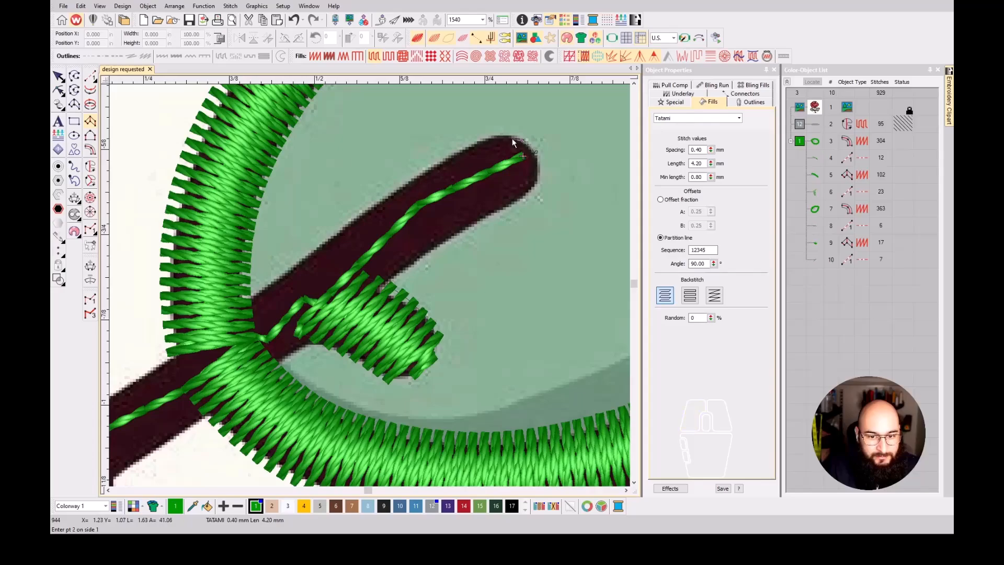
left_click(539, 181)
right_click(515, 203)
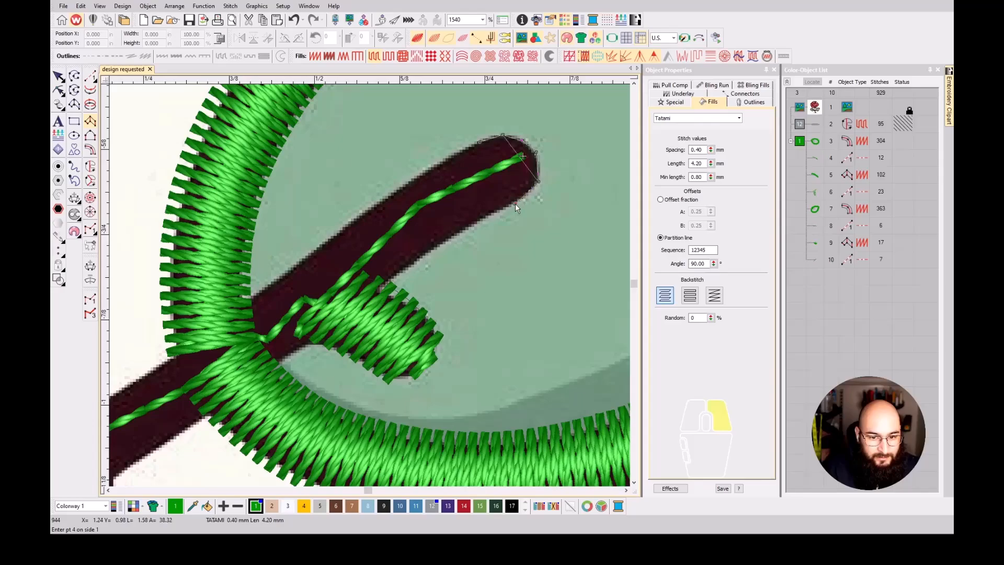
right_click(380, 289)
left_click(172, 356)
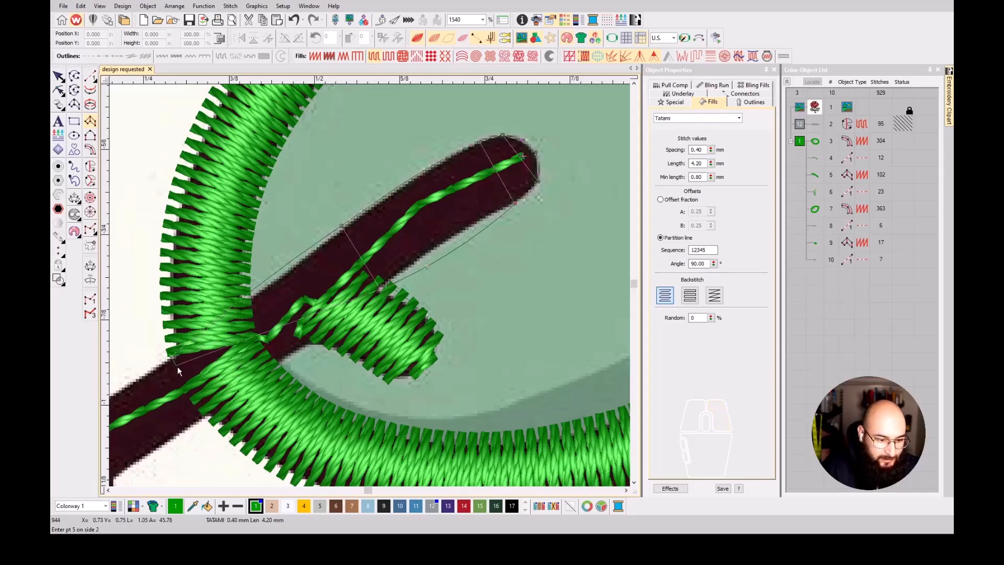
scroll(369, 288, "down", 1)
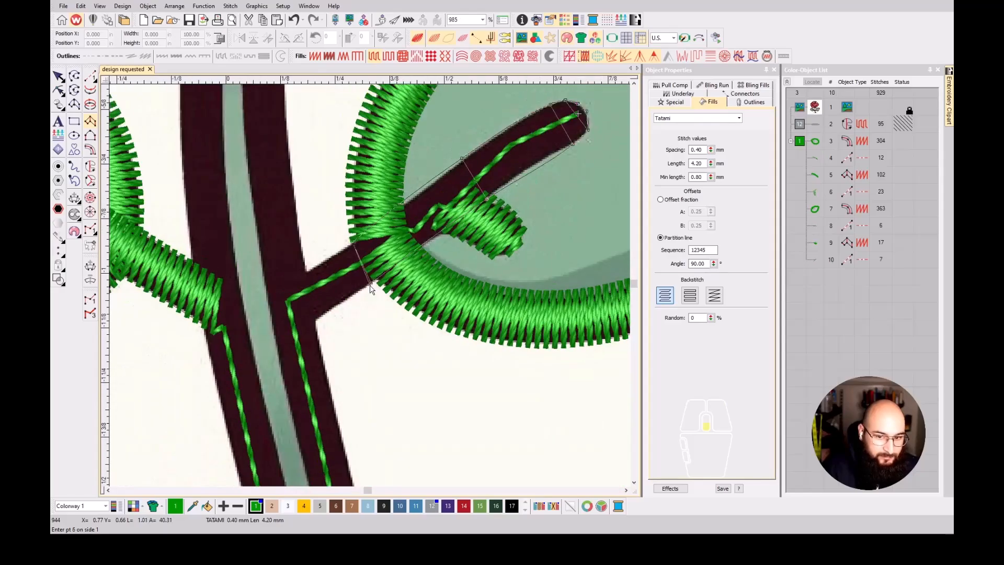
scroll(424, 219, "up", 1)
key("BackSpace")
key("BackSpace")
key("BackSpace")
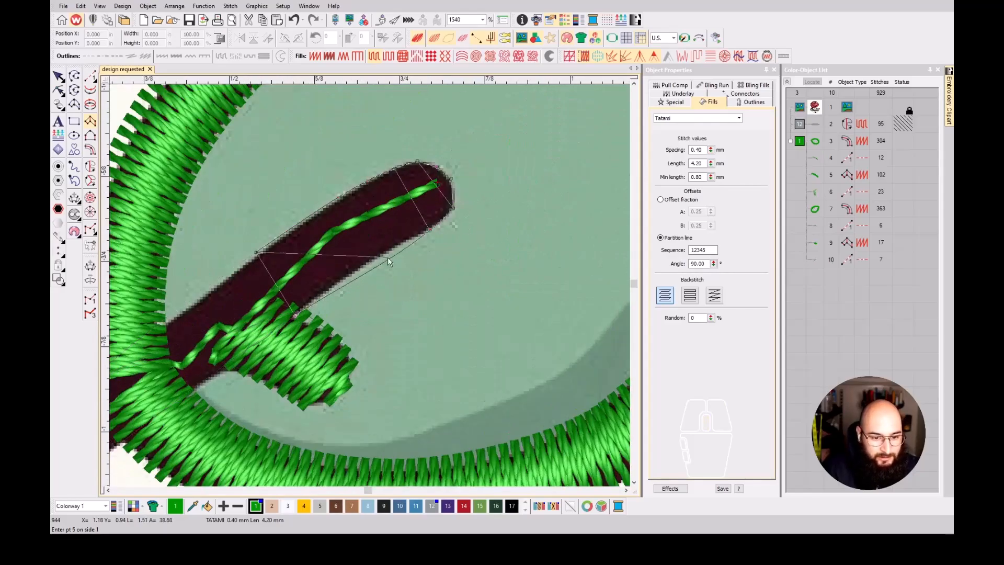
scroll(387, 257, "up", 2)
key("BackSpace")
- Continue the main vein's Column A down both edges, across the leaf outline and along the stalk to the main stem, and complete it
left_click(302, 192)
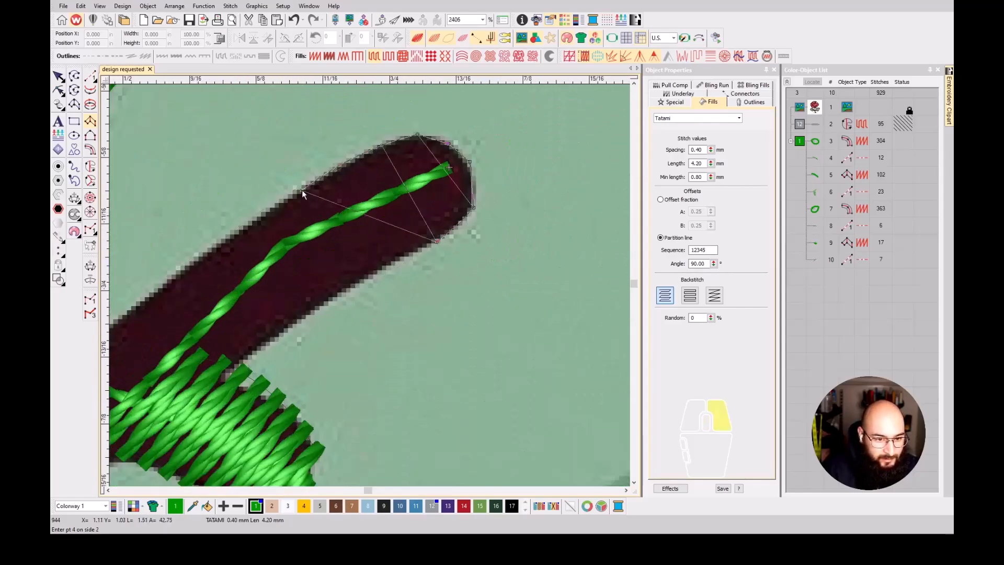
left_click(359, 285)
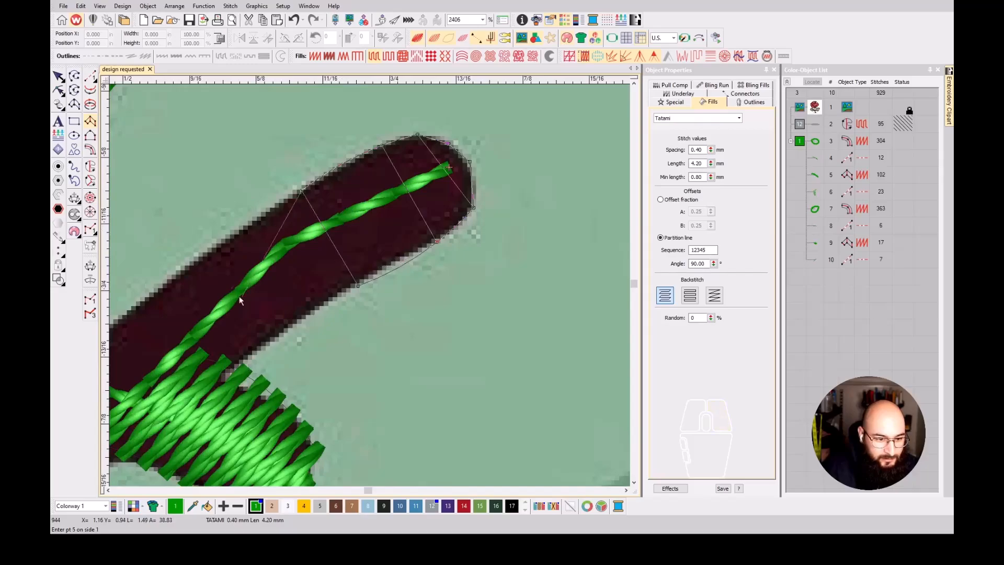
left_click(190, 263)
scroll(249, 357, "down", 2)
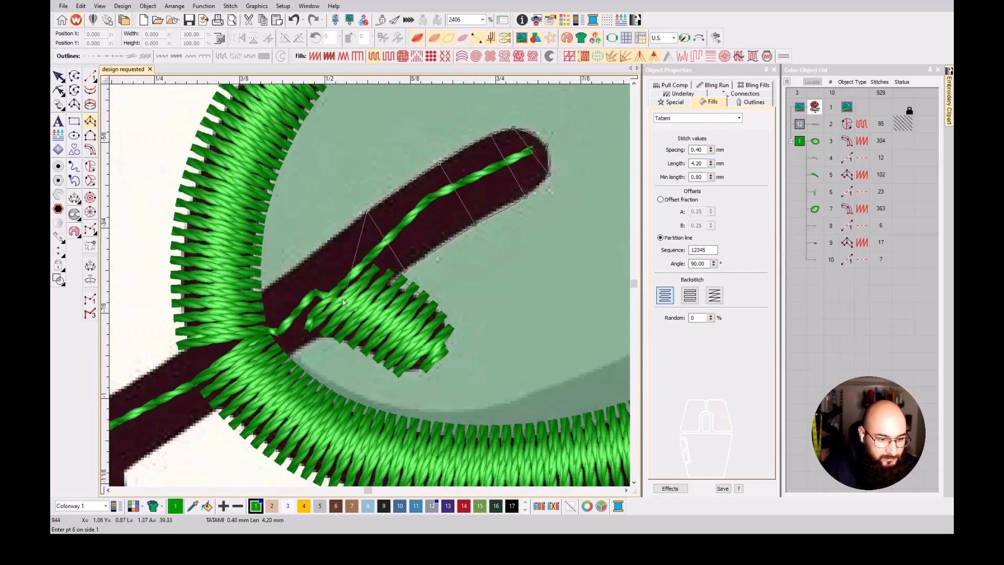
left_click(173, 357)
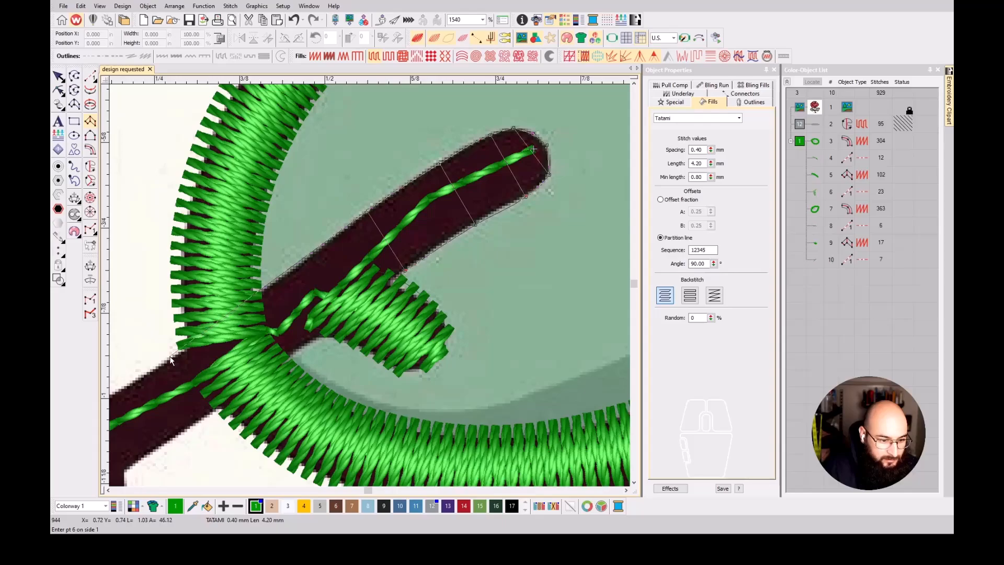
left_click(196, 427)
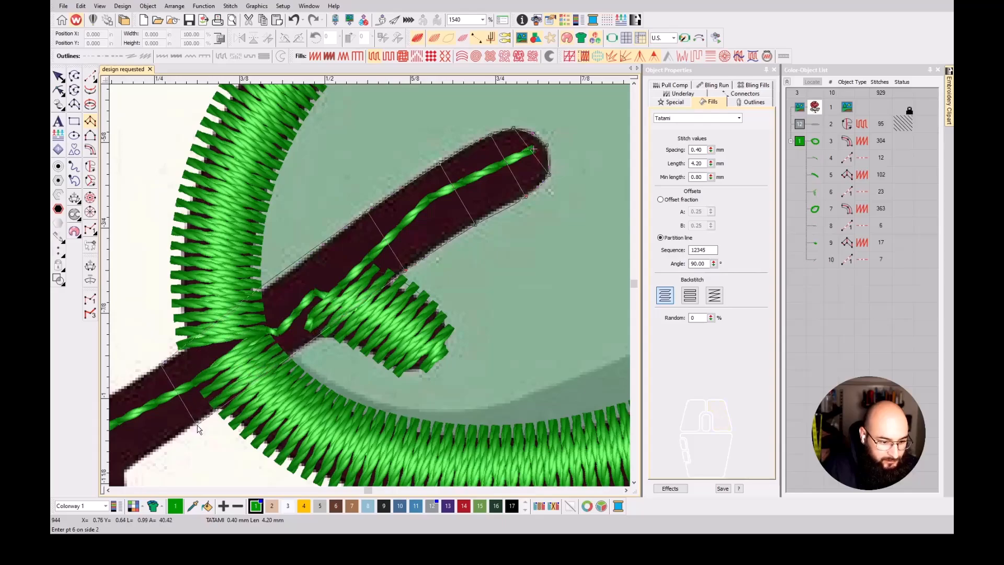
scroll(196, 427, "down", 2)
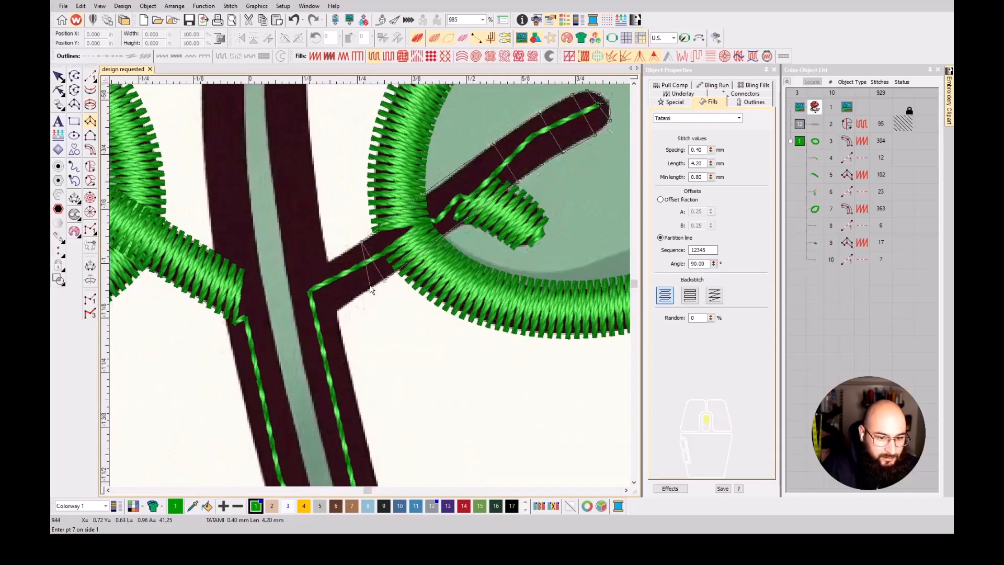
left_click(312, 273)
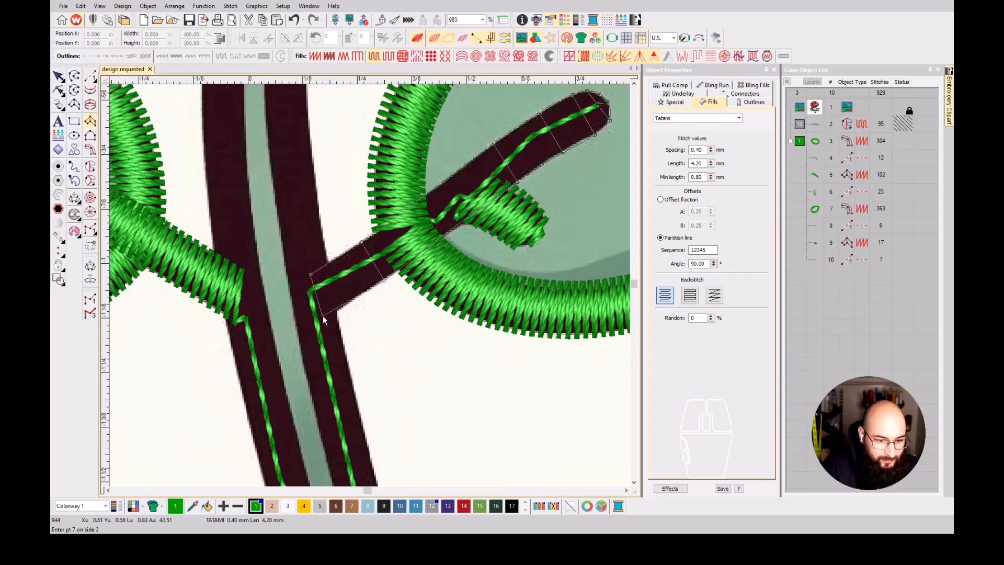
left_click(327, 318)
key("Return")
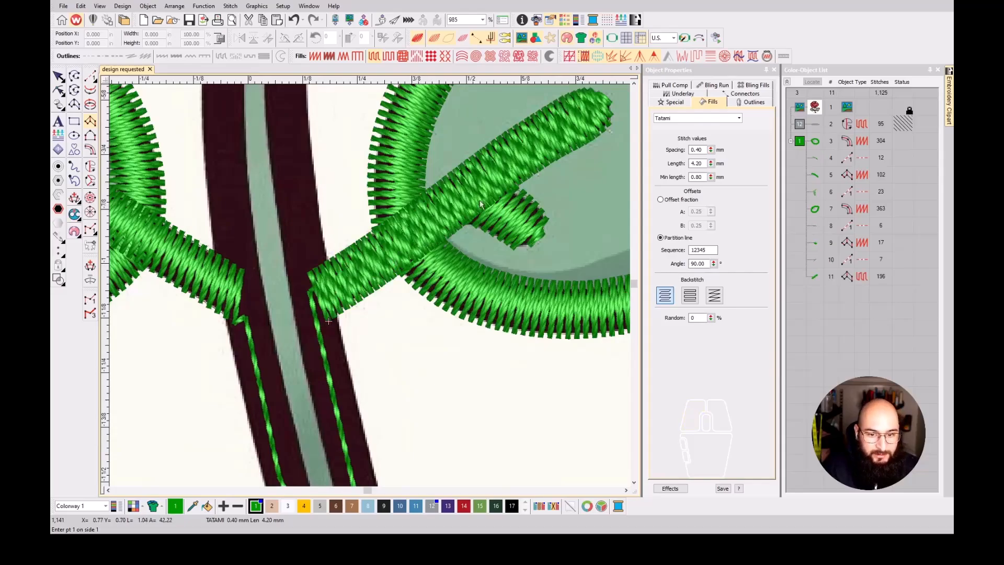
- Change the right leaf's main vein column from tatami to a satin fill
key("Escape")
left_click(560, 121)
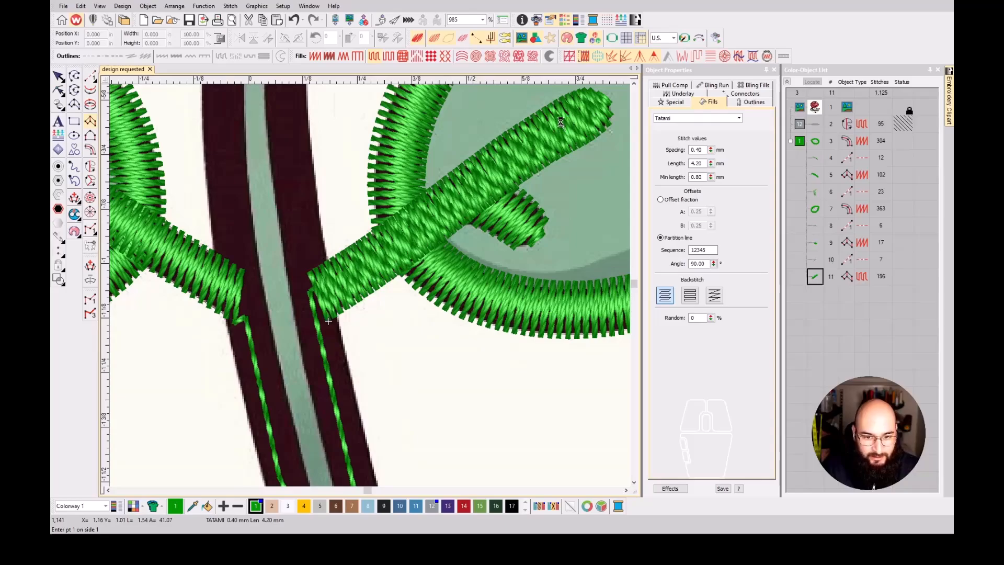
left_click(554, 116)
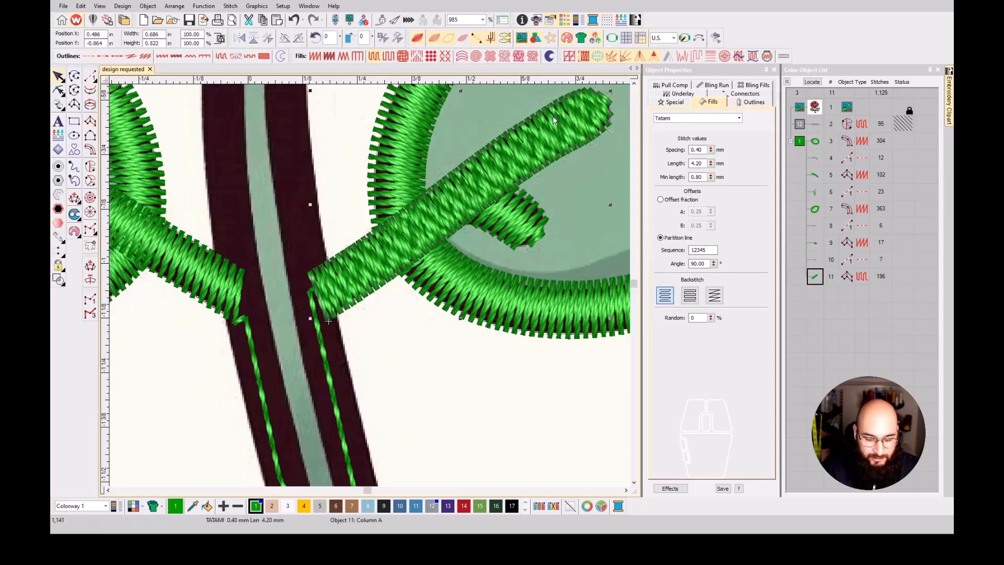
- Reshape the right leaf's main vein column by nudging the lower-edge point near its rounded tip slightly toward the tip
key("h")
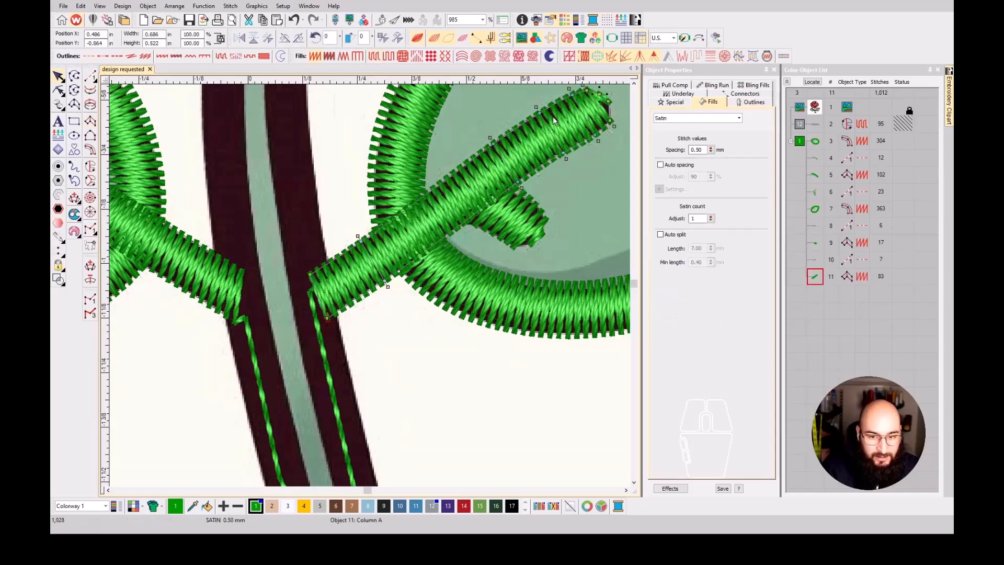
scroll(585, 122, "up", 4)
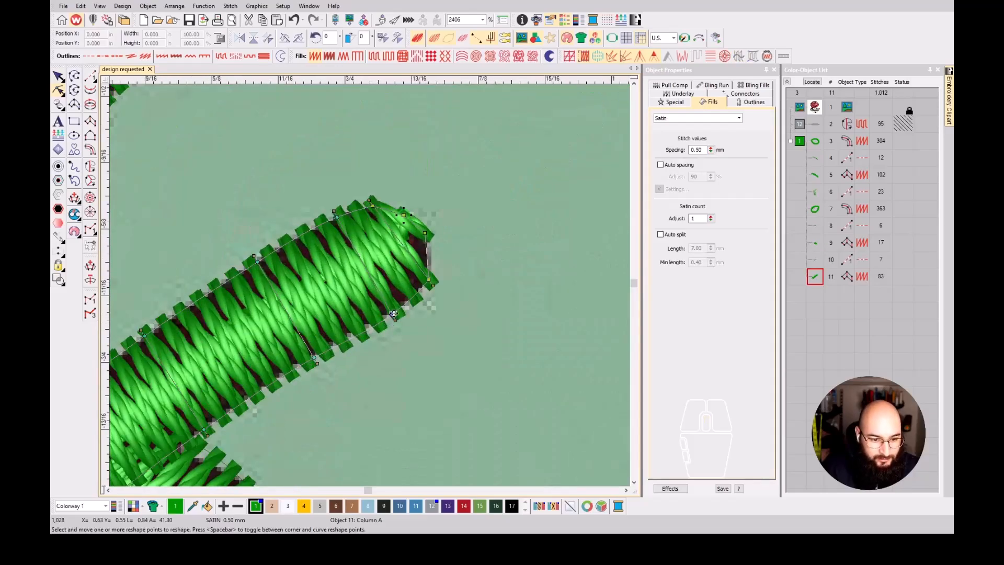
left_click_drag(393, 313, 399, 310)
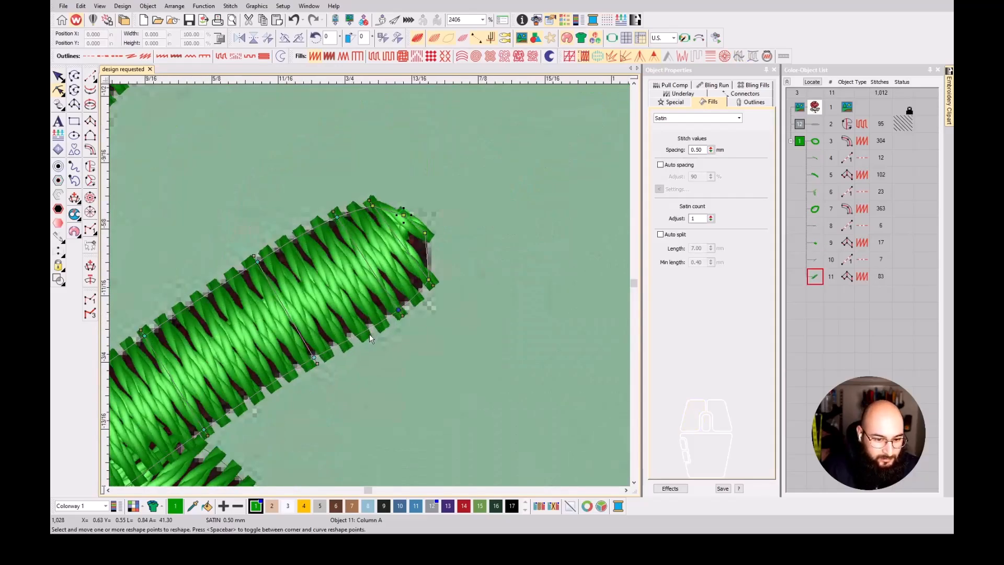
scroll(369, 334, "down", 3)
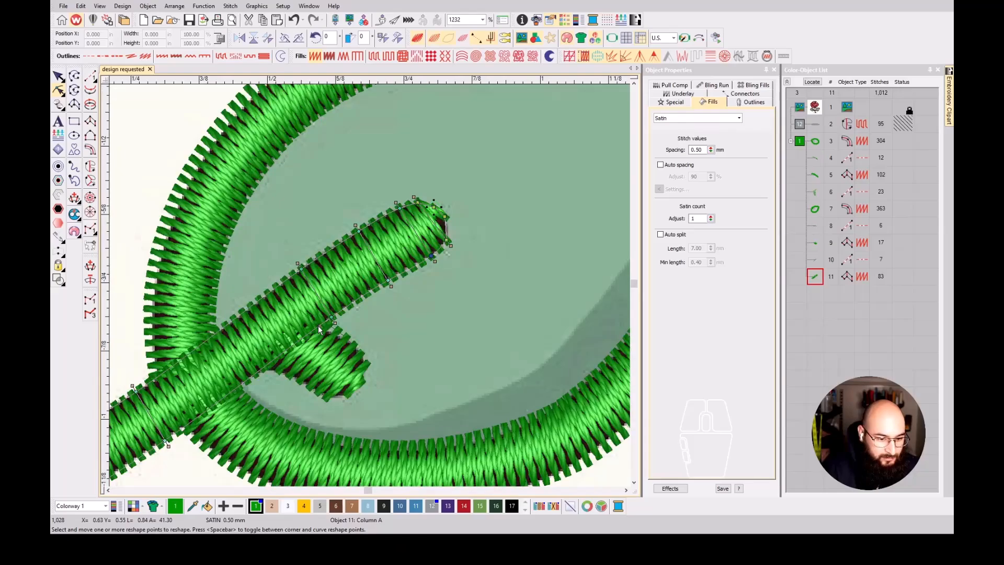
scroll(370, 284, "down", 5)
key("Escape")
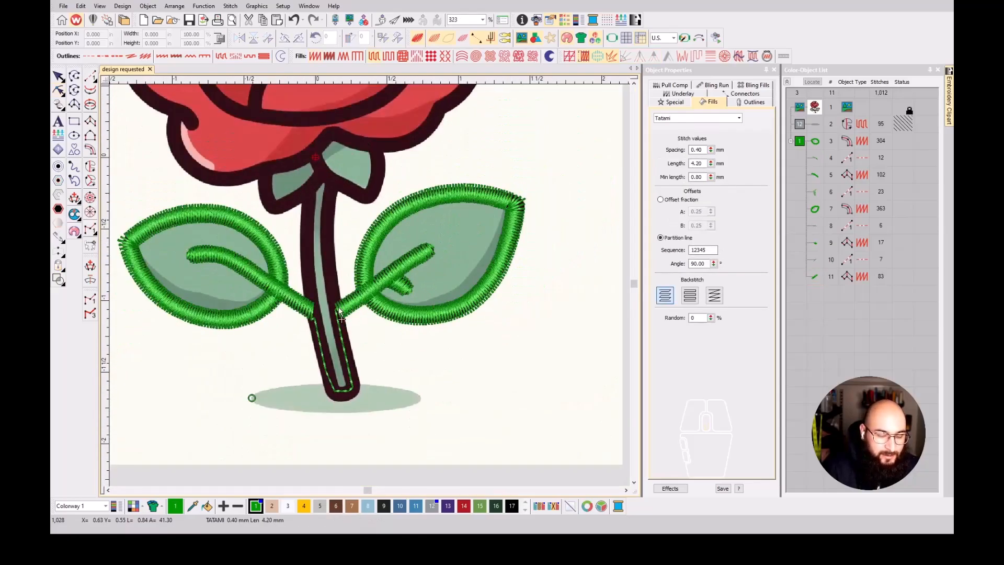
- Digitize a 2.00 mm run stitch from the right leaf's stalk base up the stem's right side to the sepals
scroll(340, 313, "up", 1)
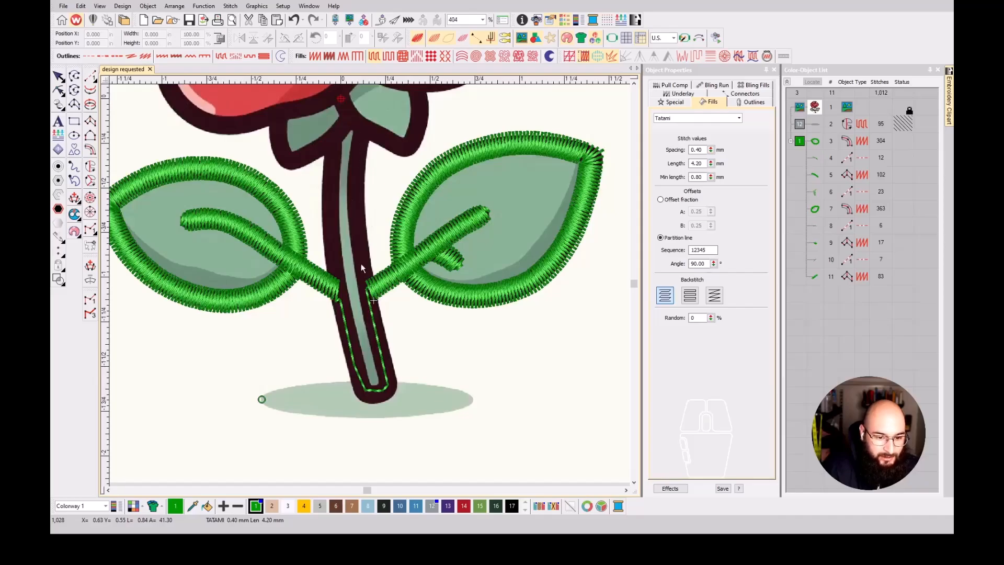
left_click(93, 79)
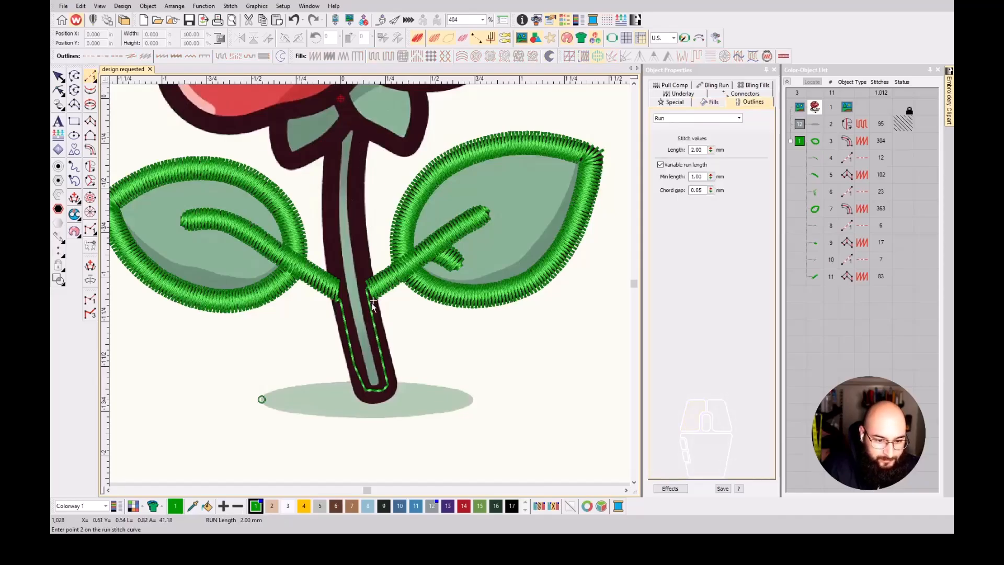
left_click(365, 290)
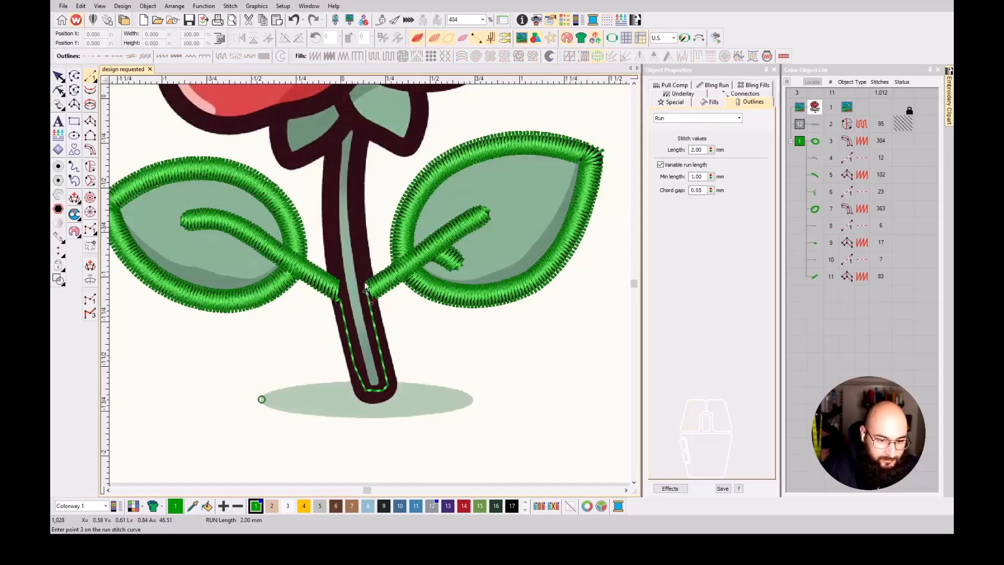
left_click(355, 191)
left_click(361, 127)
key("Return")
scroll(361, 128, "up", 2)
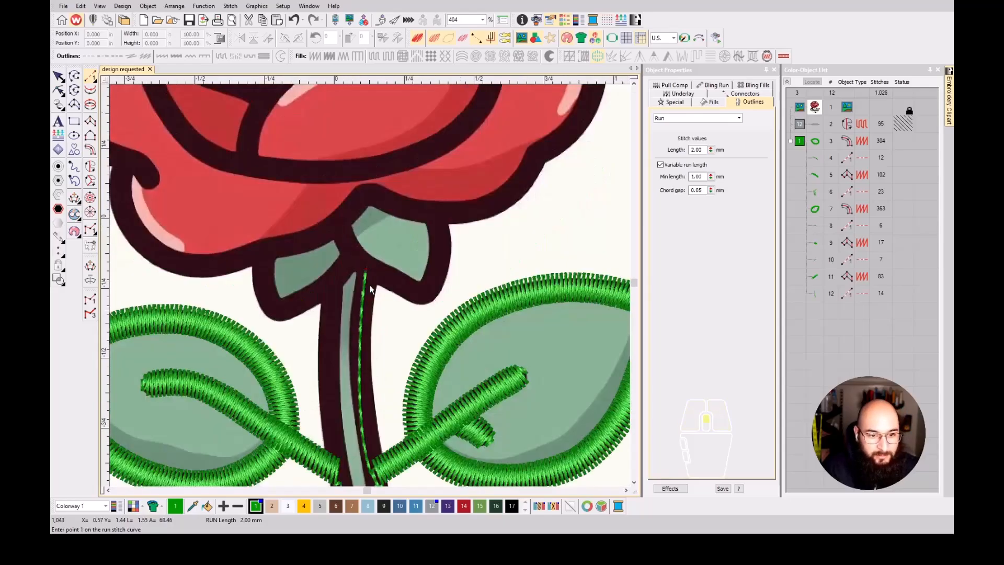
- Start a 0.118 in wide Column C at the stem's top right and place points down the center of its right outline
scroll(358, 310, "down", 4)
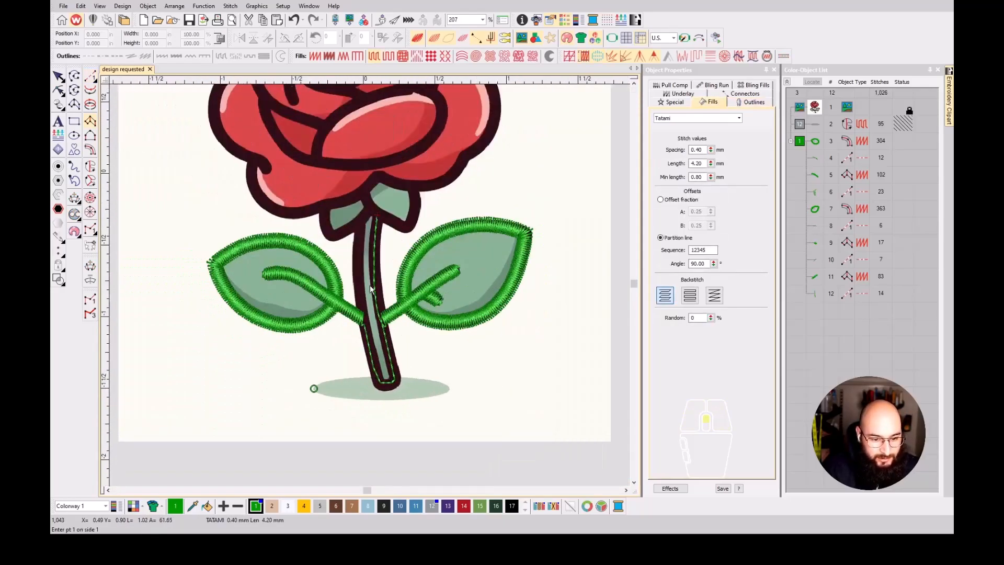
scroll(369, 285, "up", 2)
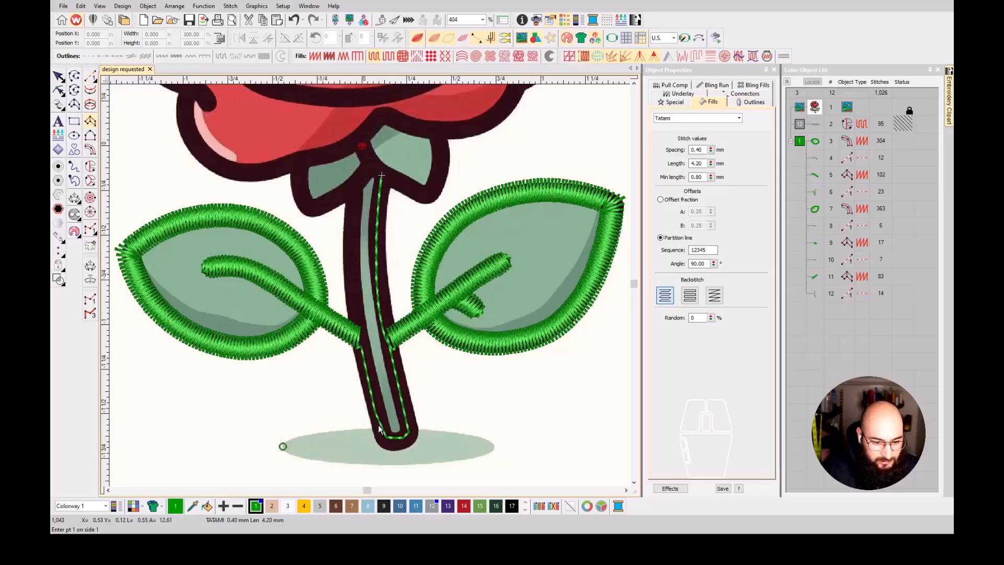
left_click(93, 132)
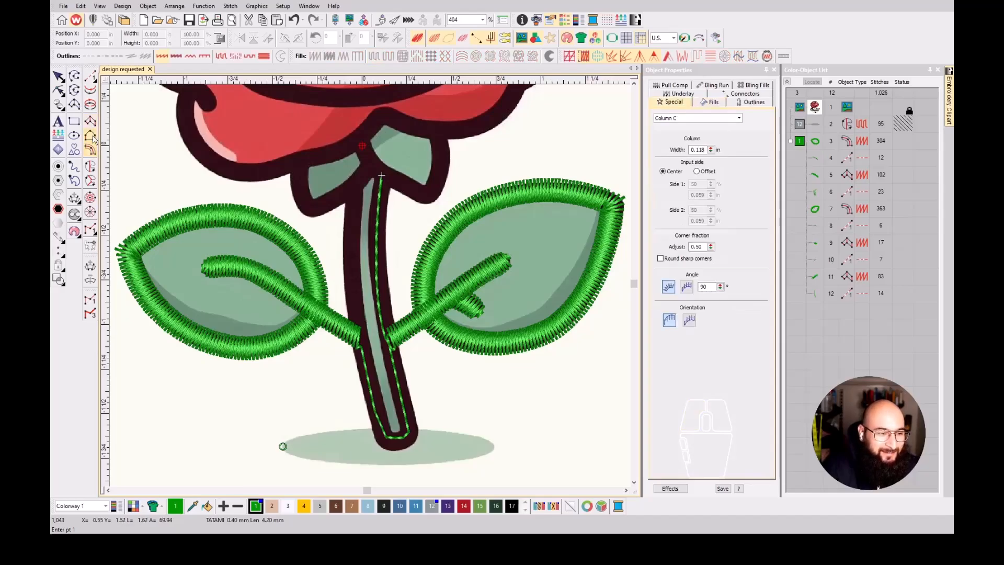
scroll(377, 235, "up", 1)
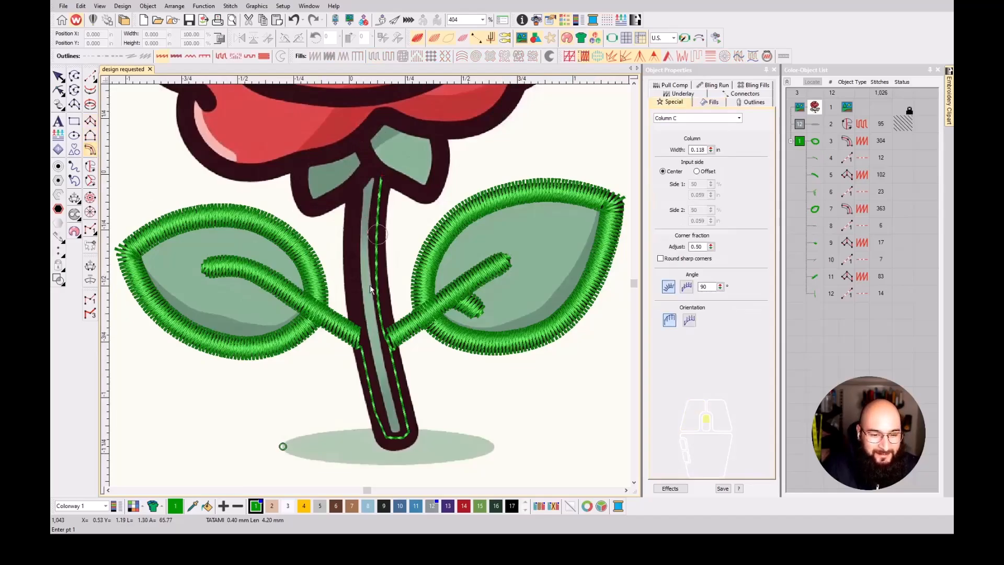
left_click(377, 170)
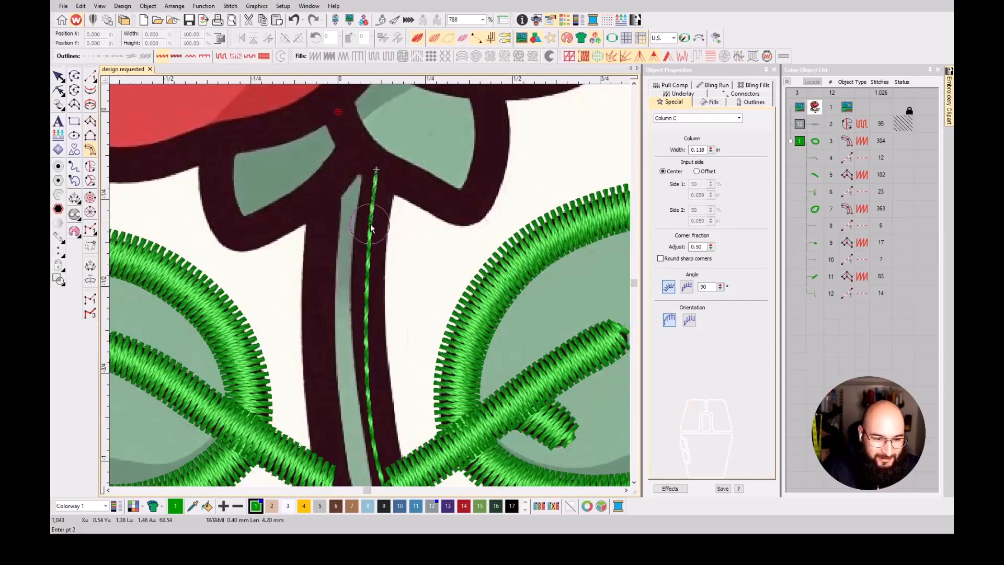
left_click(365, 328)
left_click(381, 442)
scroll(381, 442, "down", 1)
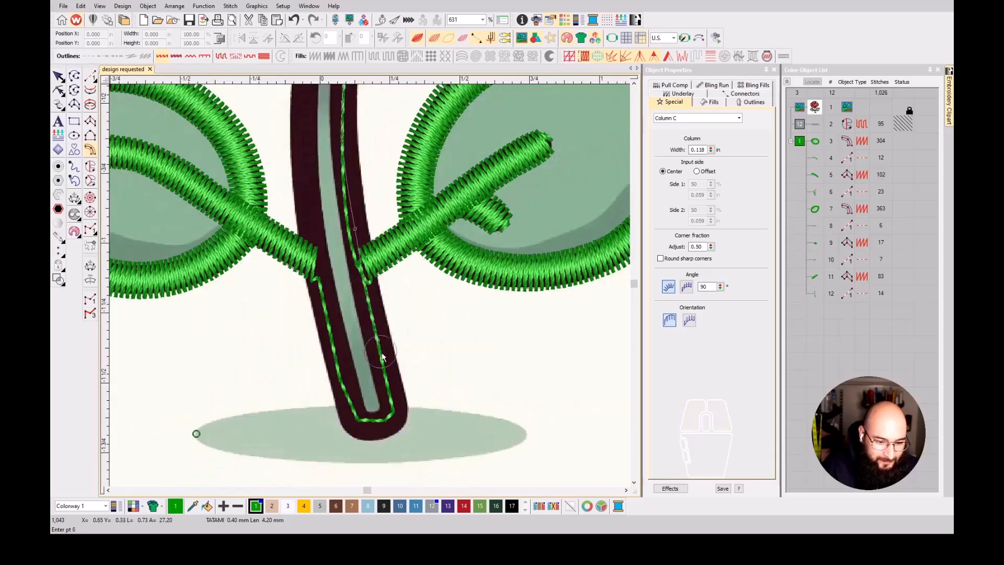
- Continue the stem's Column C around the rounded bottom and up the left outline to the sepals, and complete it
left_click(392, 406)
left_click(394, 413)
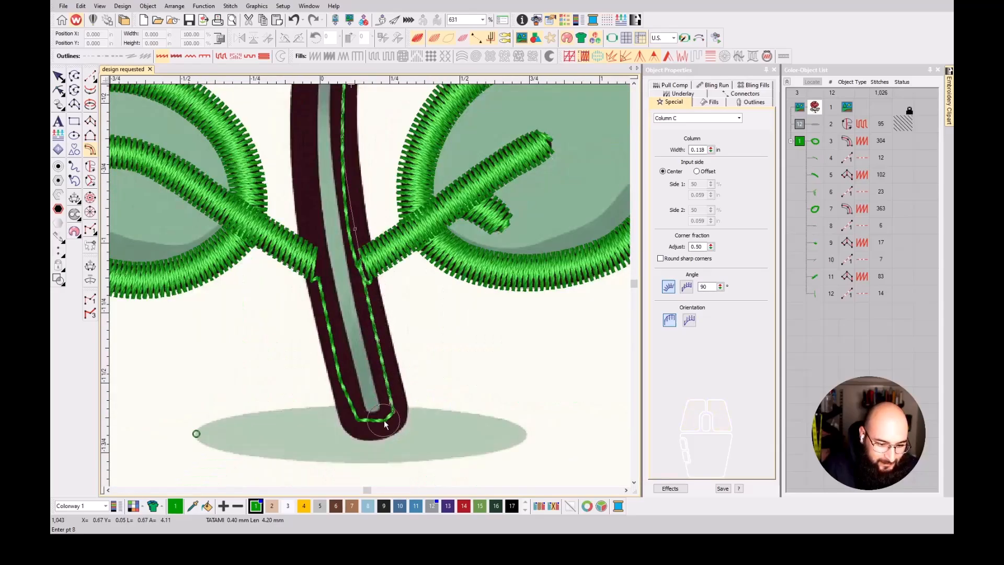
left_click(385, 421)
left_click(371, 424)
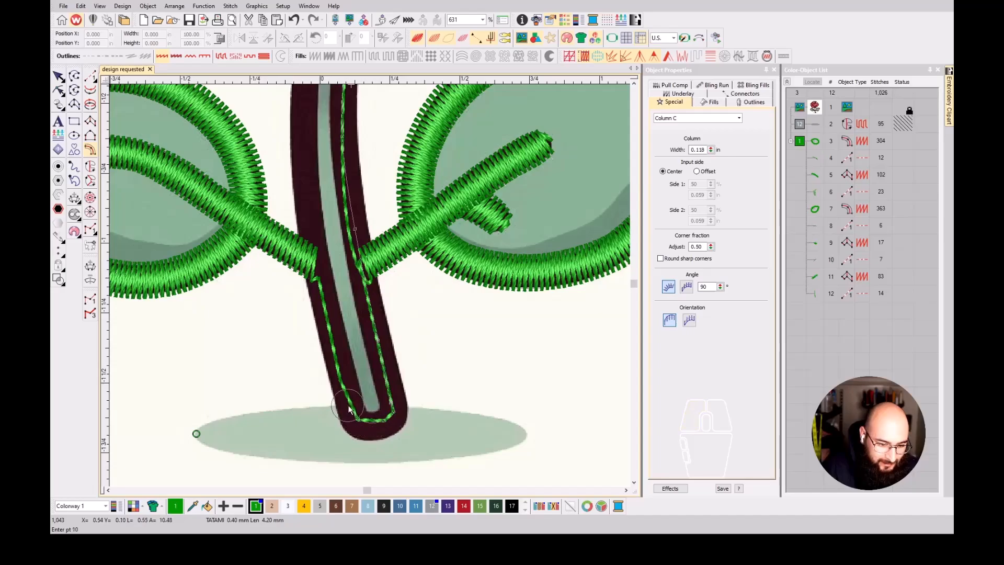
left_click(343, 389)
left_click(331, 339)
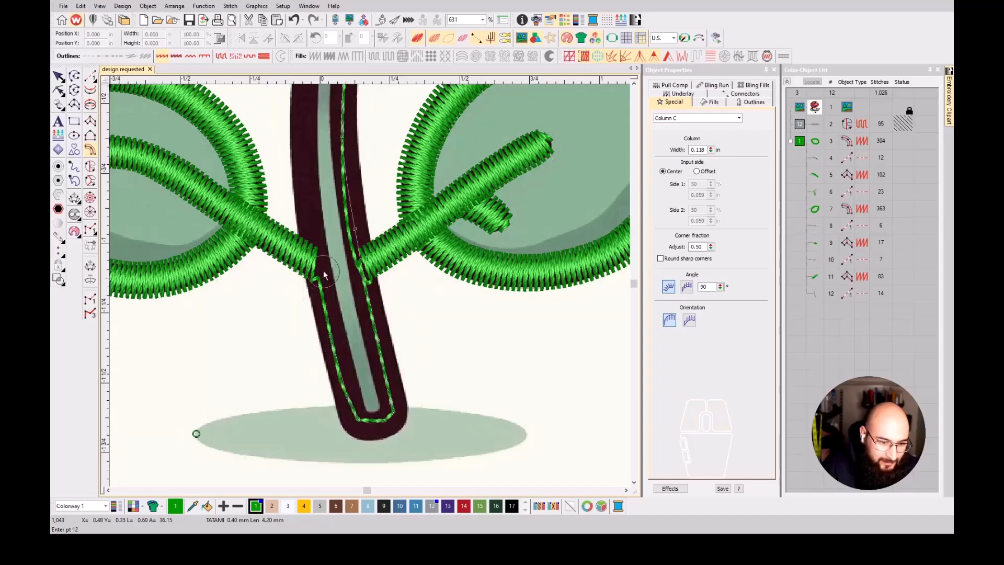
left_click(309, 224)
right_click(303, 126)
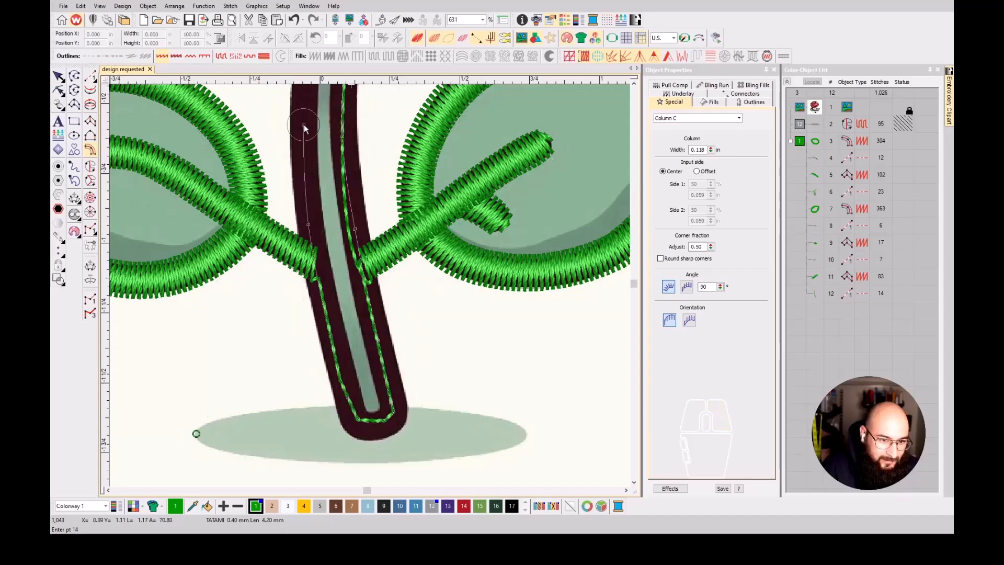
scroll(304, 126, "down", 1)
scroll(370, 286, "up", 1)
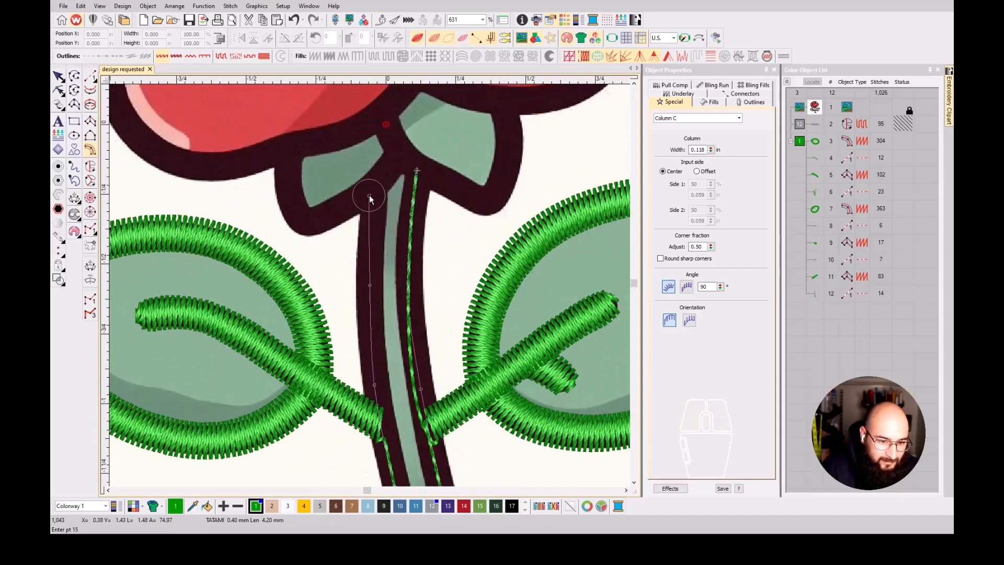
key("Return")
- Compare the stem column's coverage with the artwork by toggling the stitch display on and off
scroll(375, 298, "down", 2)
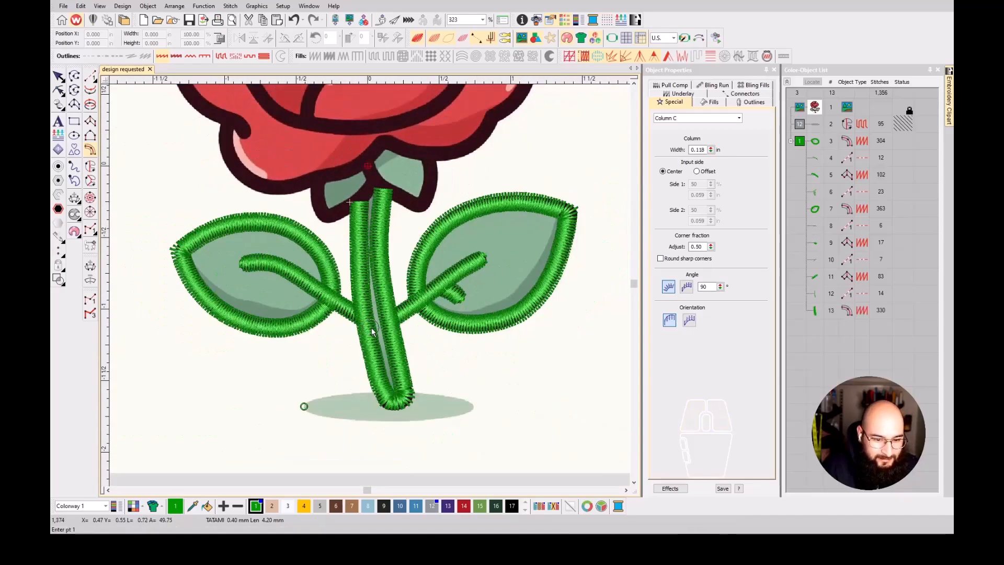
key("s")
key("d")
key("d")
key("s")
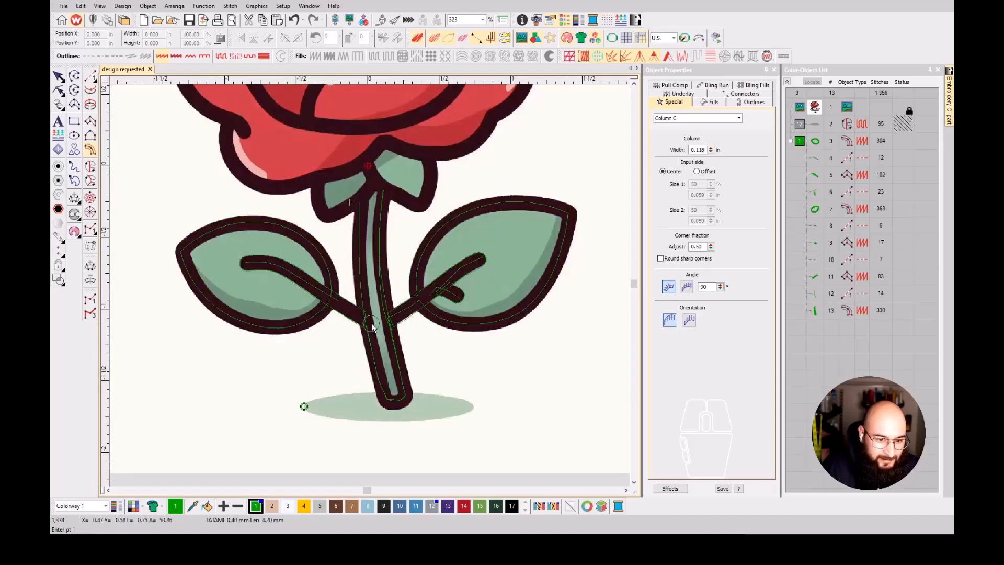
key("s")
scroll(373, 326, "up", 2)
key("s")
key("s")
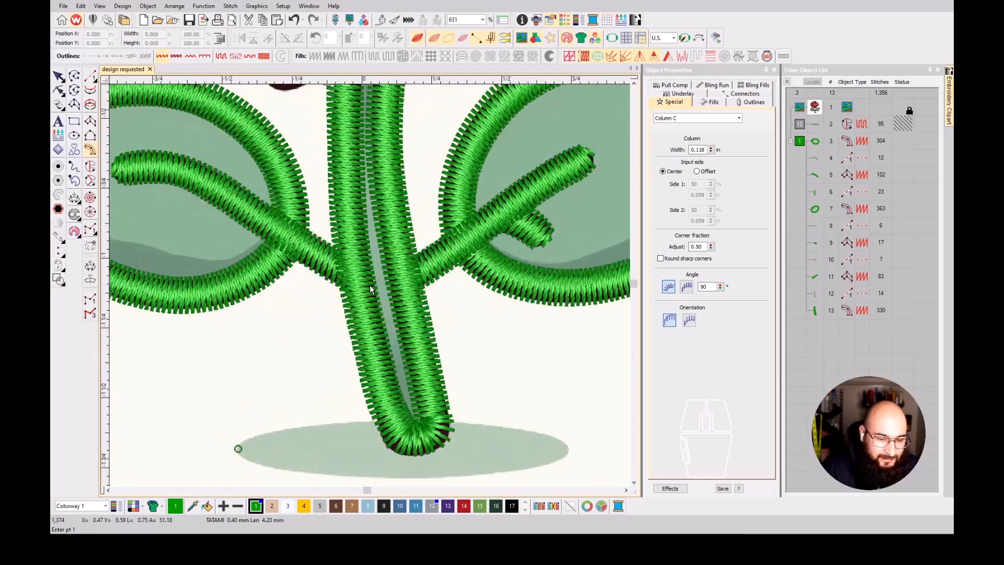
- Select the stem's Column C and set its column width to 0.1 in
key("Escape")
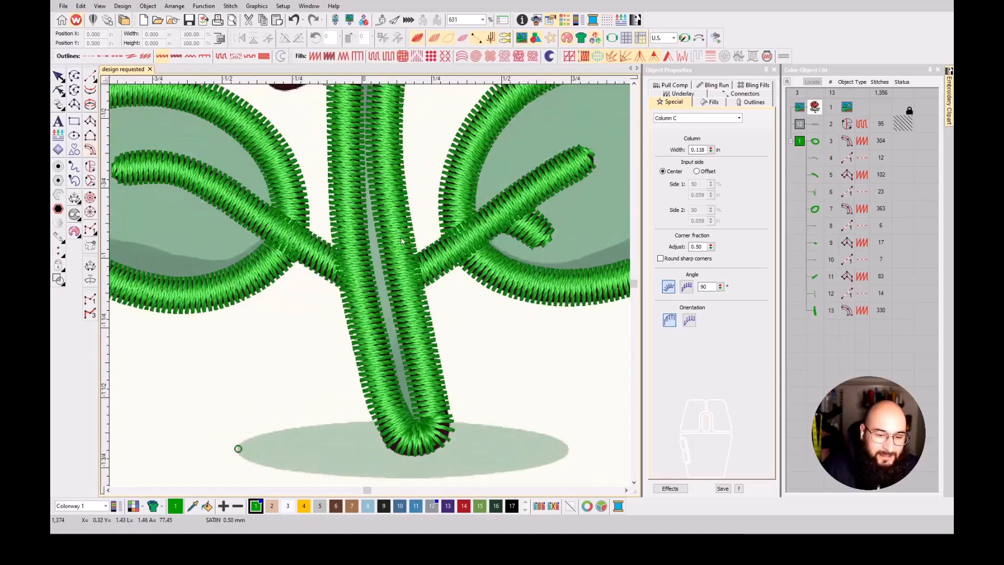
left_click(389, 182)
key("h")
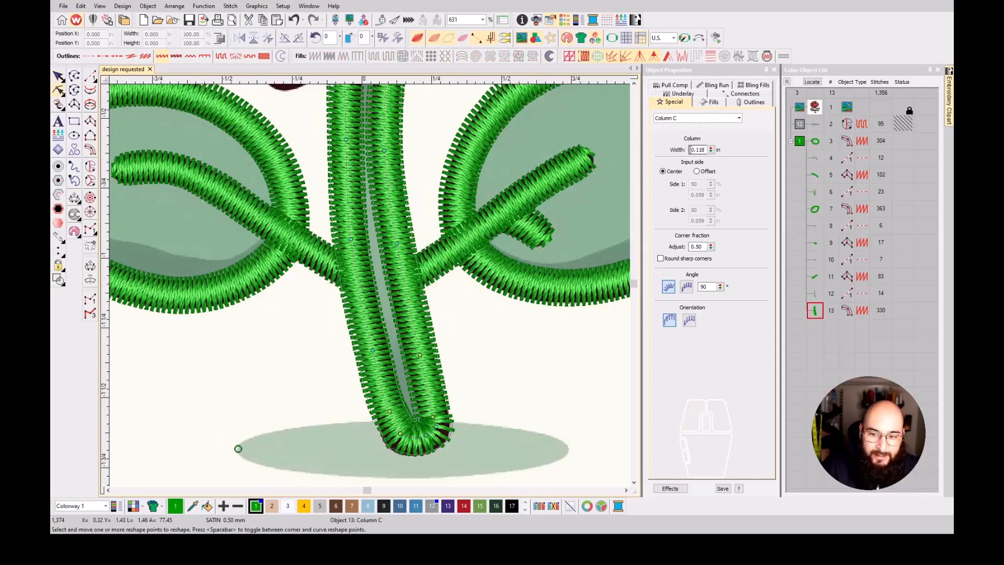
key("Escape")
left_click(389, 181)
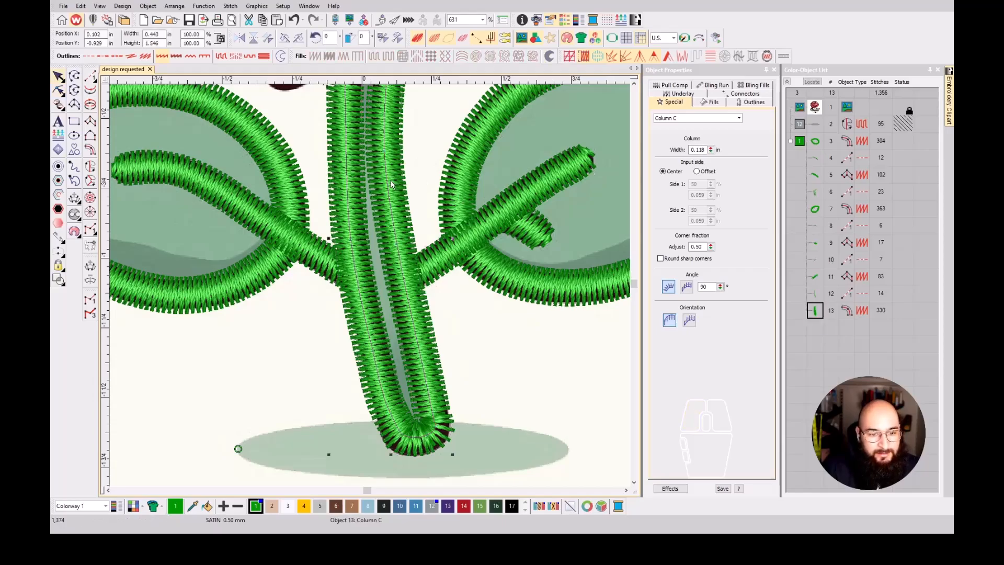
left_click(702, 150)
left_click_drag(700, 149, 697, 149)
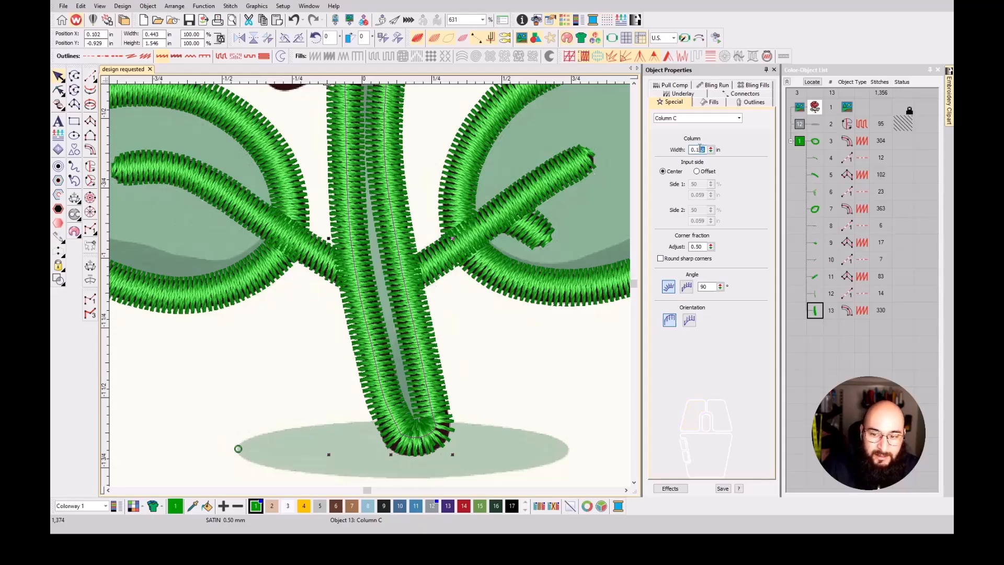
key("Return")
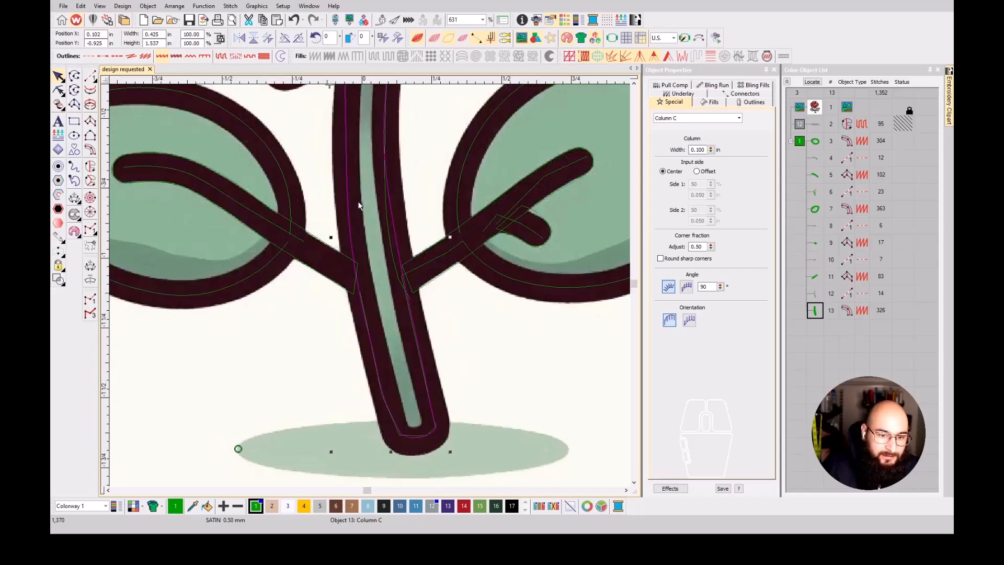
- Set the stem column's width to 0.09 in and check its stitches with the artwork and realistic thread view toggled
scroll(370, 295, "down", 1)
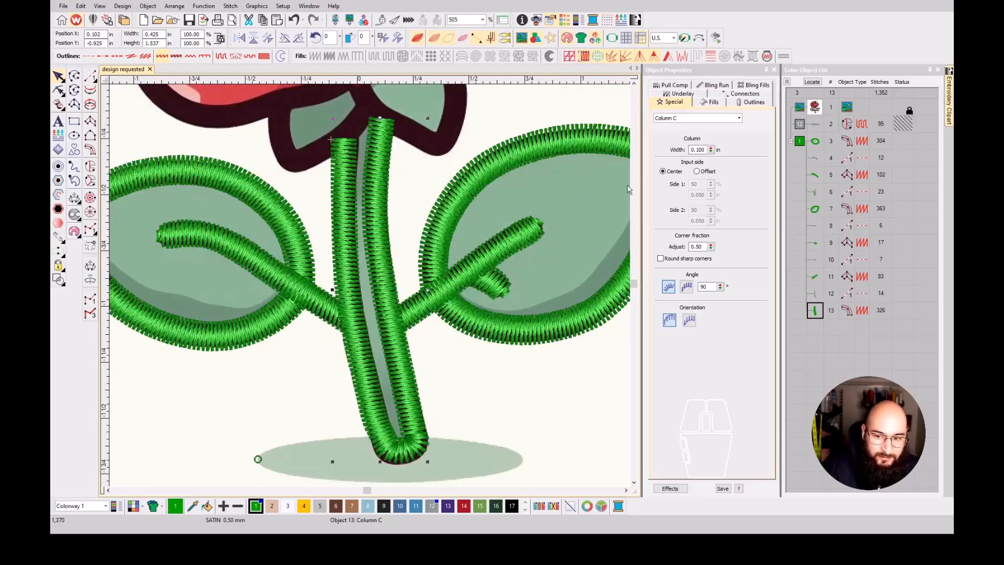
left_click(699, 149)
left_click_drag(703, 150, 700, 150)
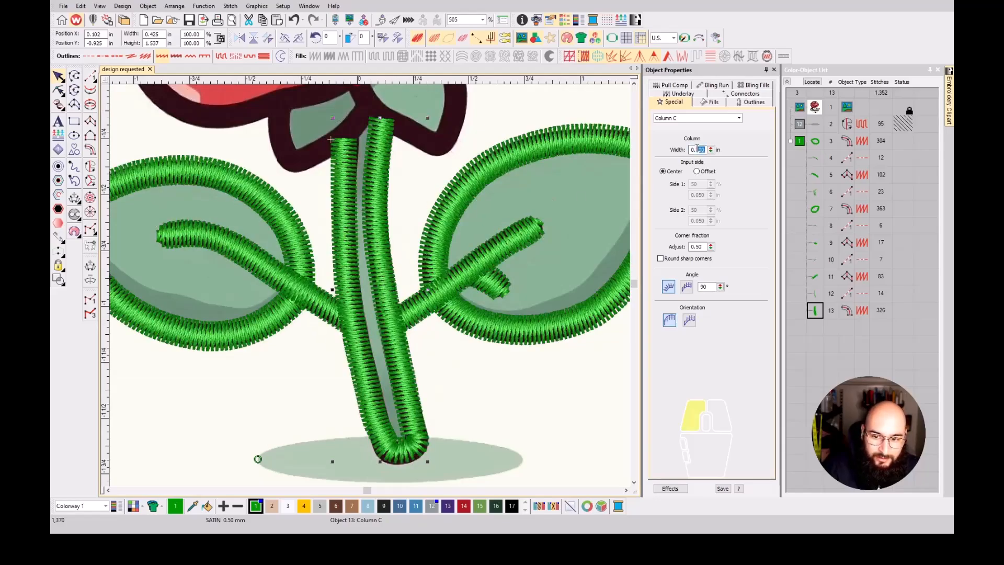
type("09")
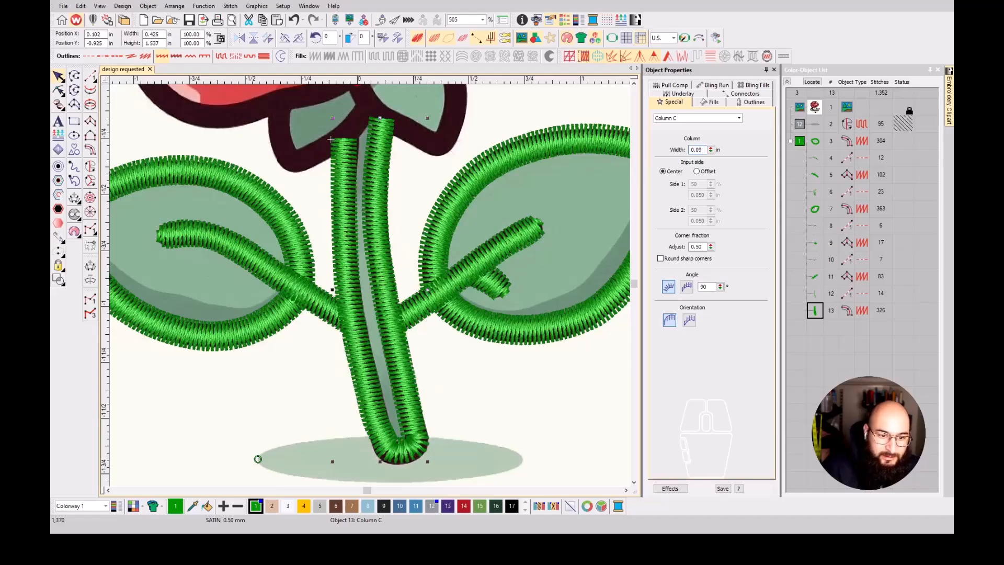
key("Return")
key("t")
key("t")
key("d")
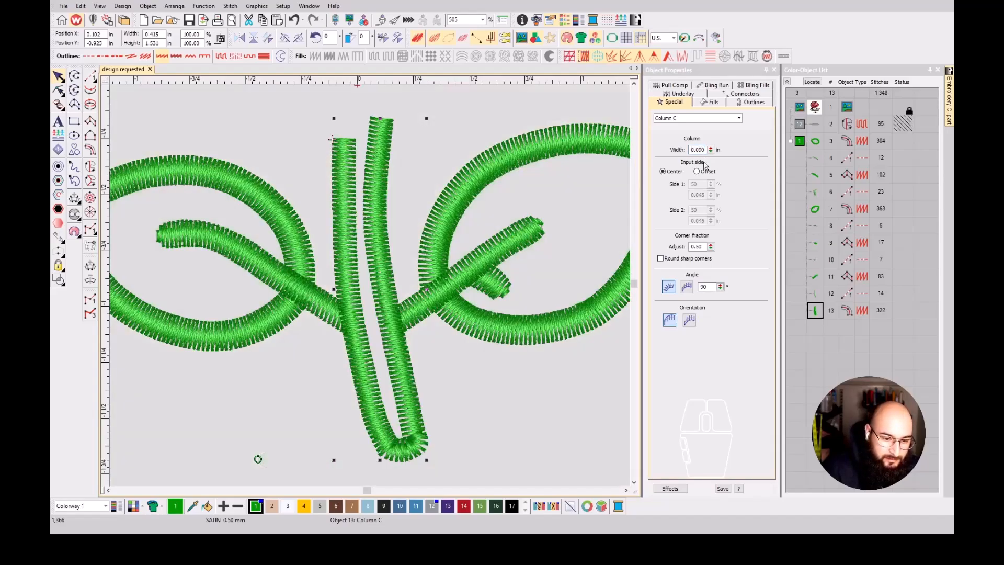
key("d")
key("t")
key("t")
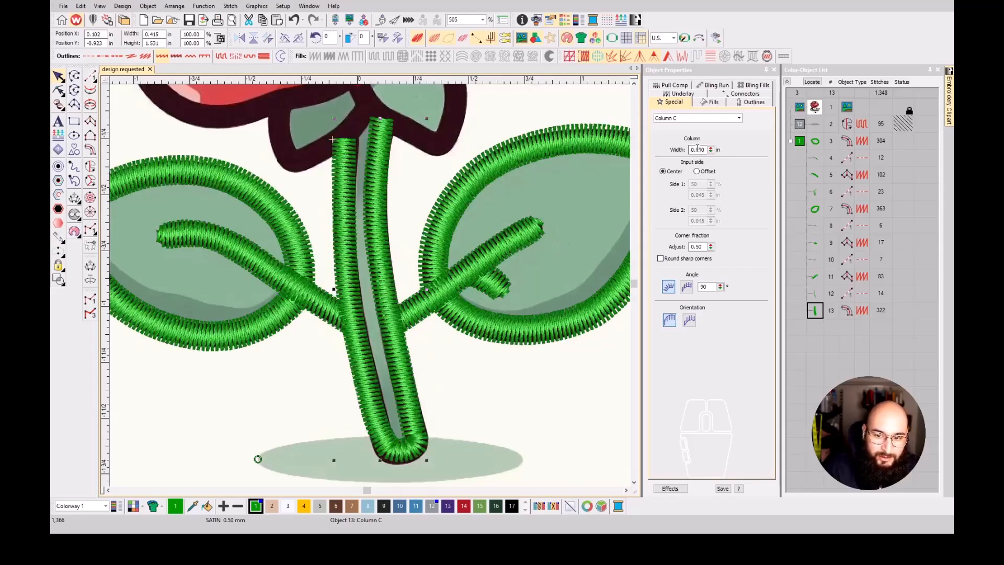
- Set the stem column's width to 0.1 in and deselect the stem
left_click_drag(698, 149, 712, 150)
left_click(712, 150)
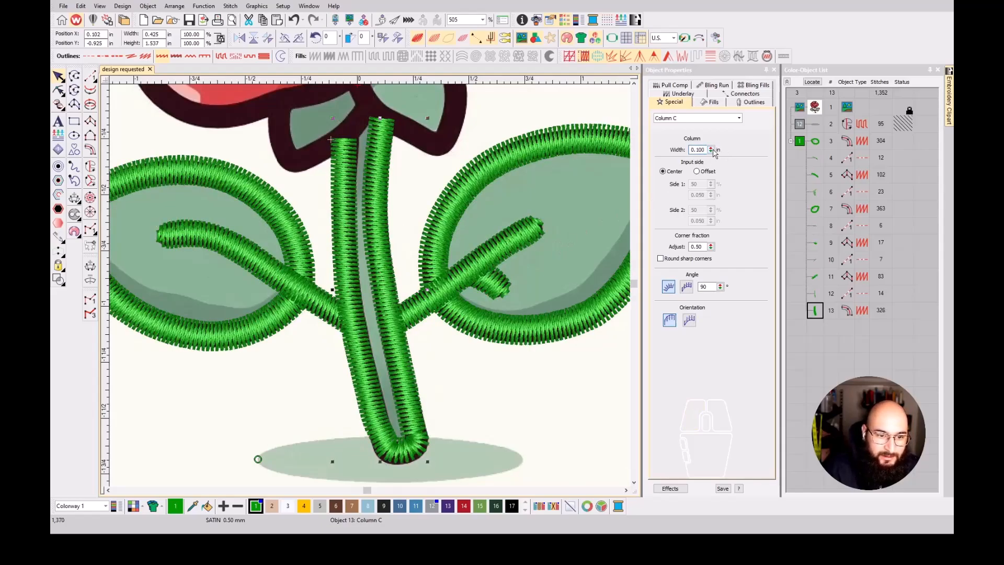
key("Escape")
- Digitize a travel run from the top of the stem's left outline around the left sepal's outline to its upper outer end
scroll(340, 131, "down", 2)
scroll(369, 284, "up", 3)
scroll(369, 285, "up", 2)
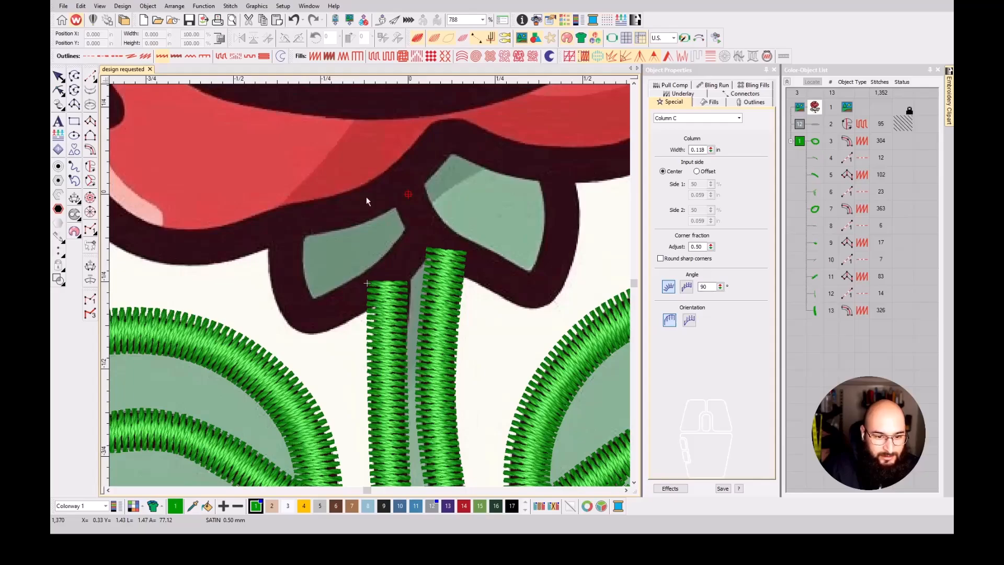
left_click(90, 76)
left_click(378, 273)
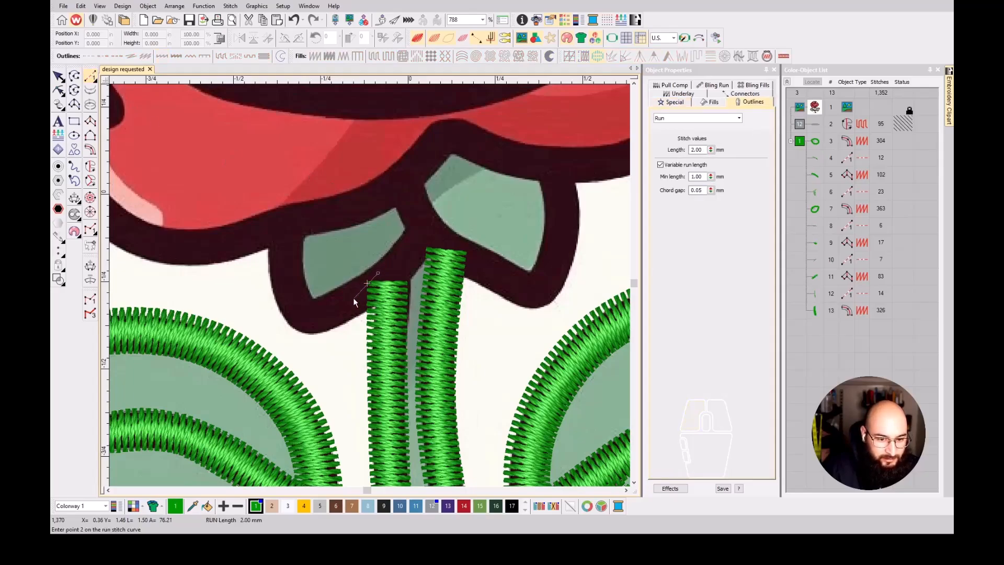
left_click(347, 301)
left_click(313, 315)
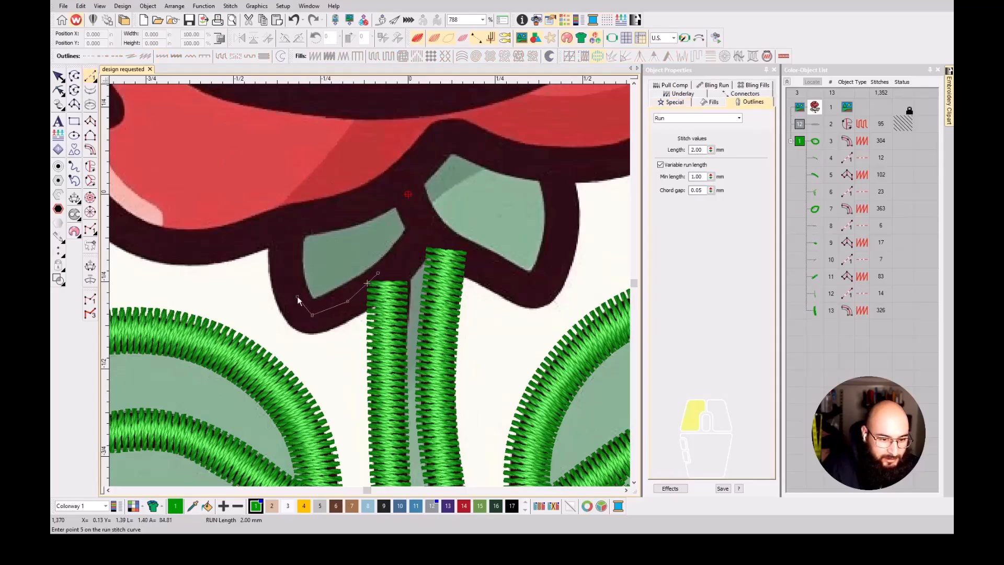
left_click(283, 234)
key("Return")
- Start a Column A at the left sepal's upper outer end, placing point pairs down around its bottom corner and along the lower edge
key("space")
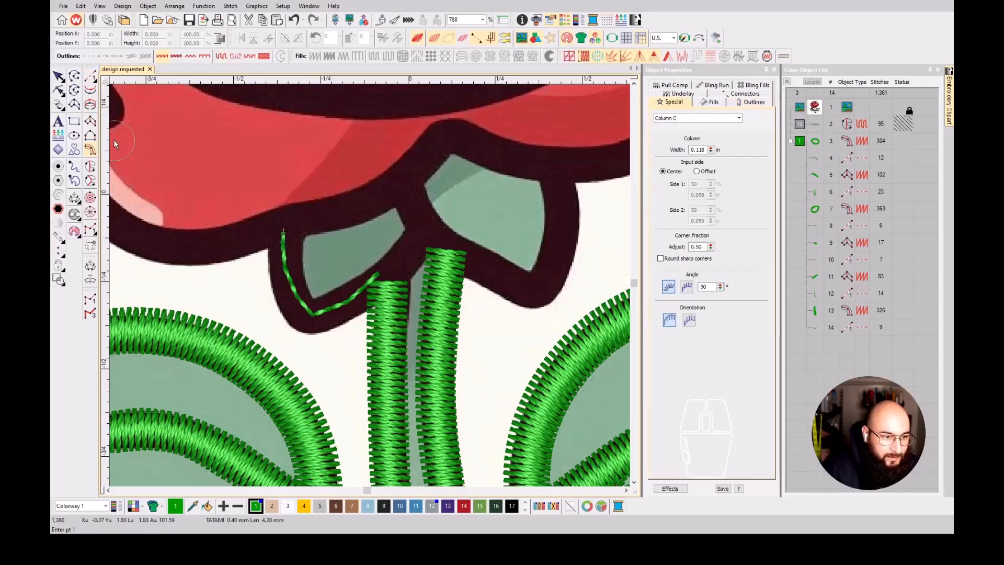
left_click(91, 120)
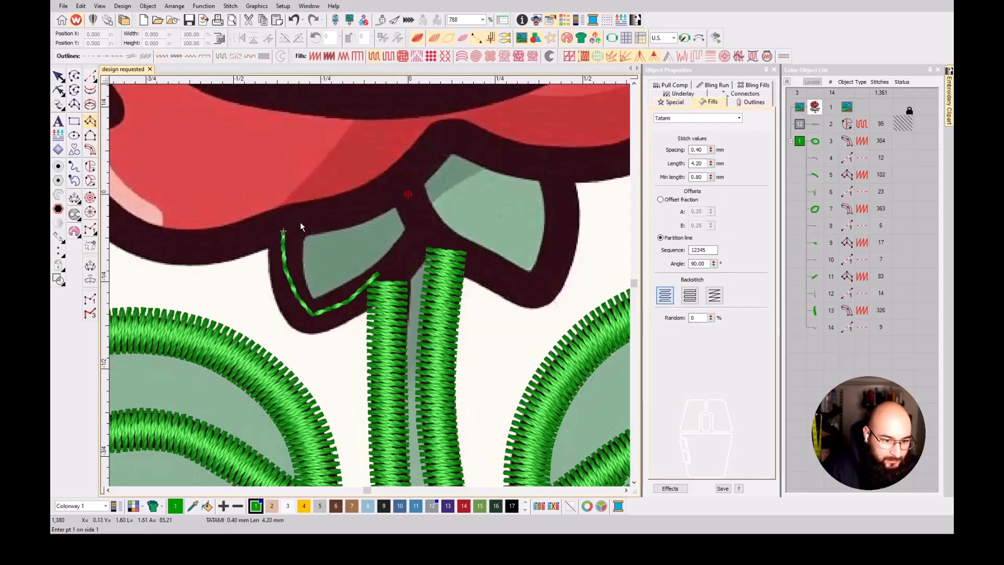
left_click(304, 224)
left_click(260, 228)
left_click(304, 245)
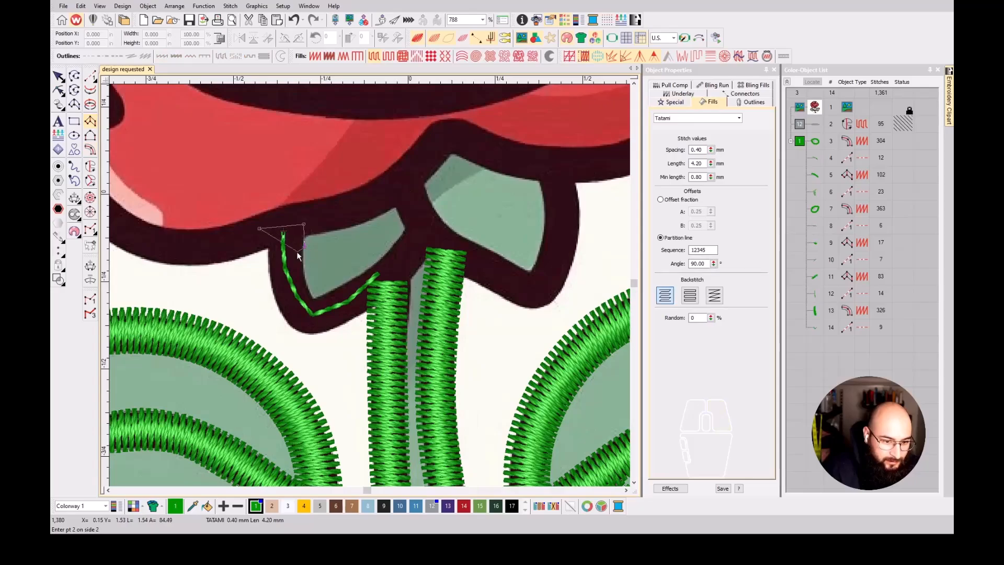
left_click(268, 259)
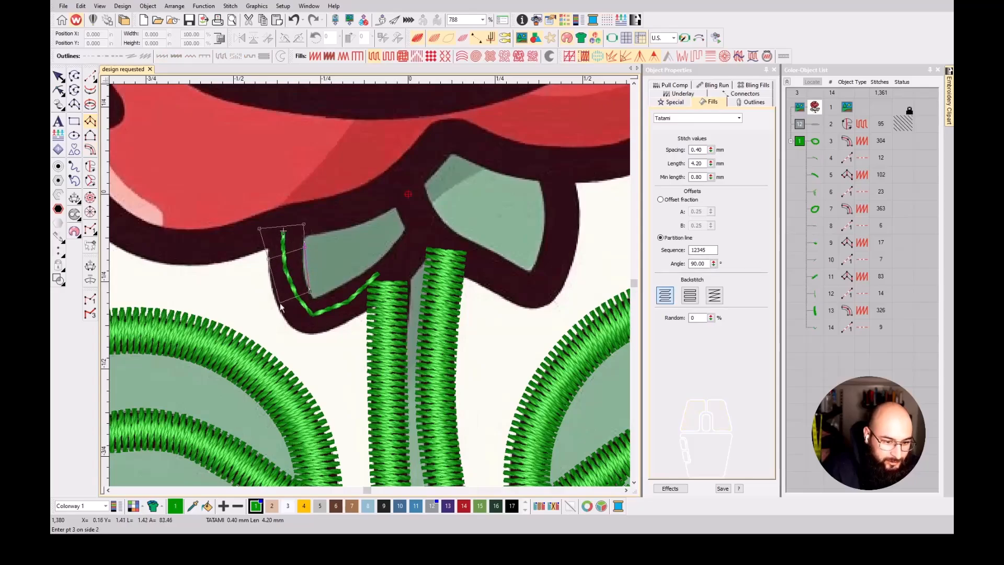
left_click(314, 296)
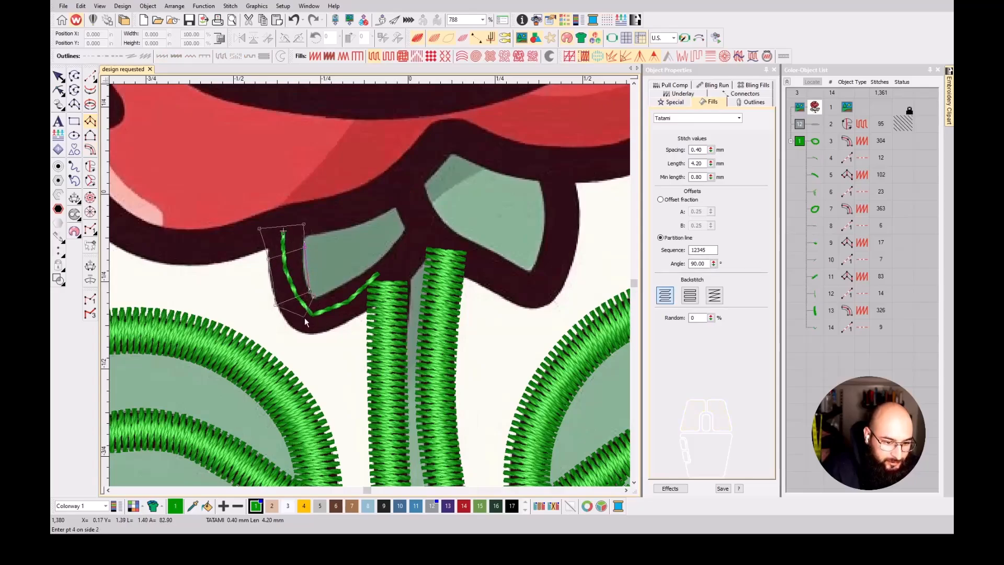
left_click(317, 297)
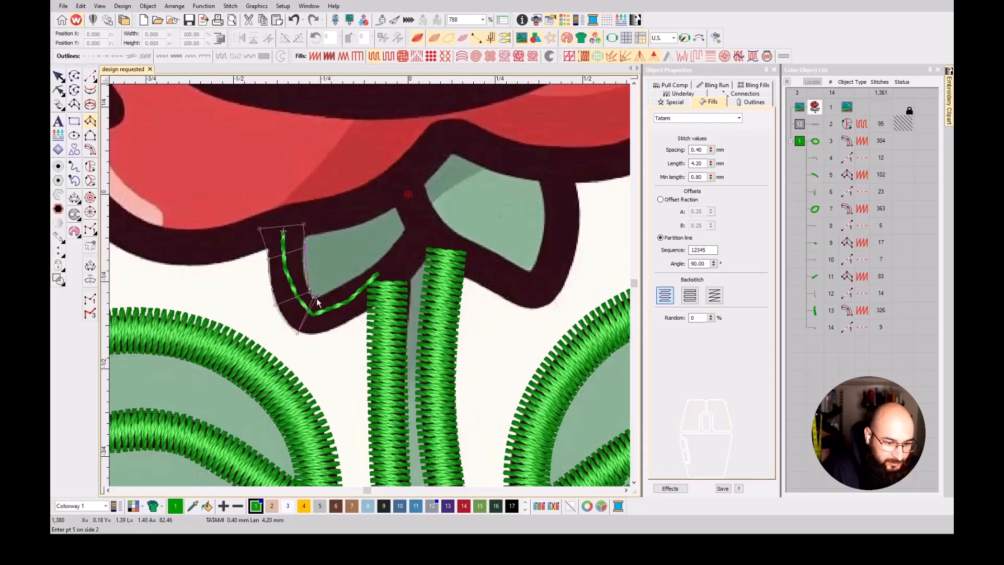
left_click(324, 335)
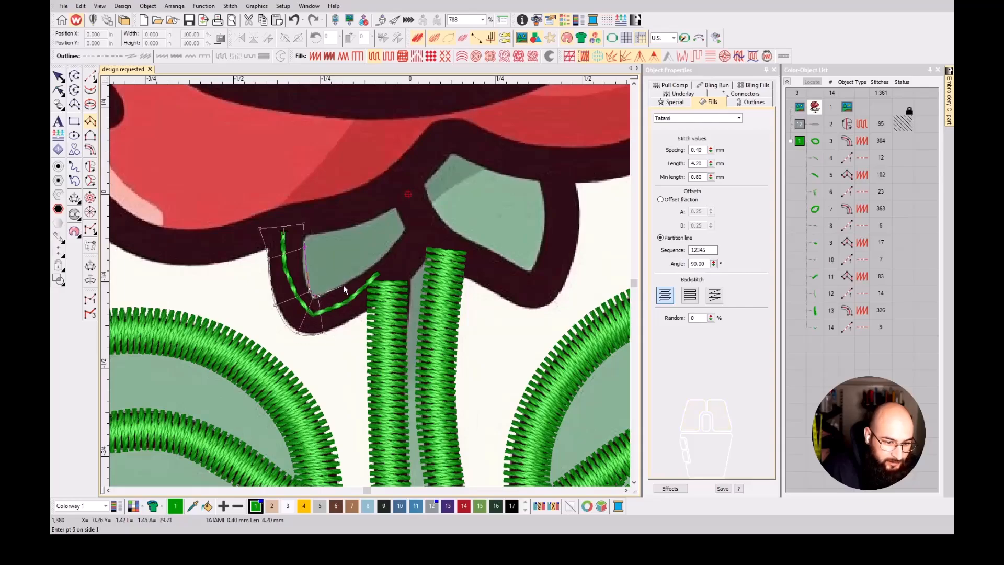
left_click(368, 312)
left_click(390, 248)
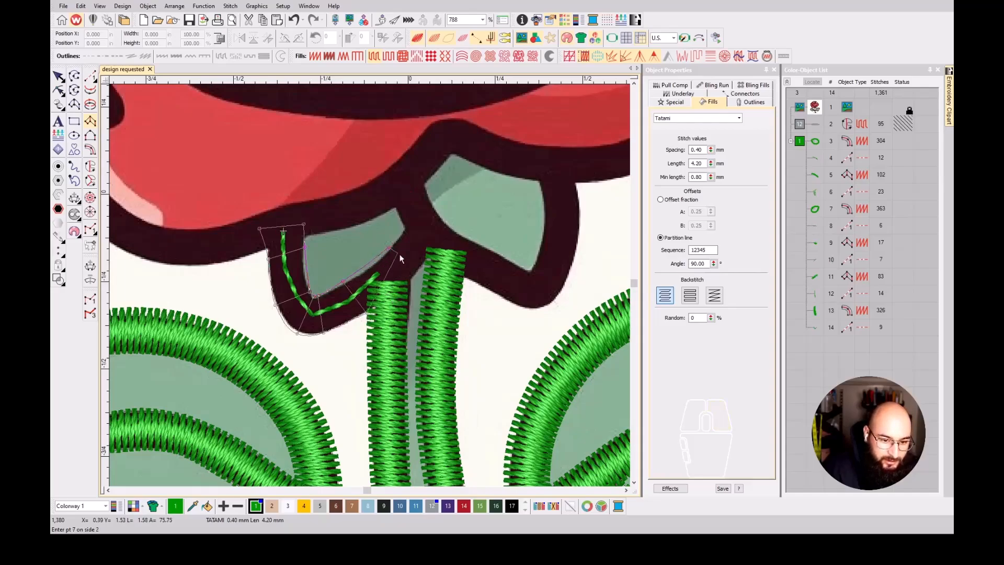
left_click(416, 271)
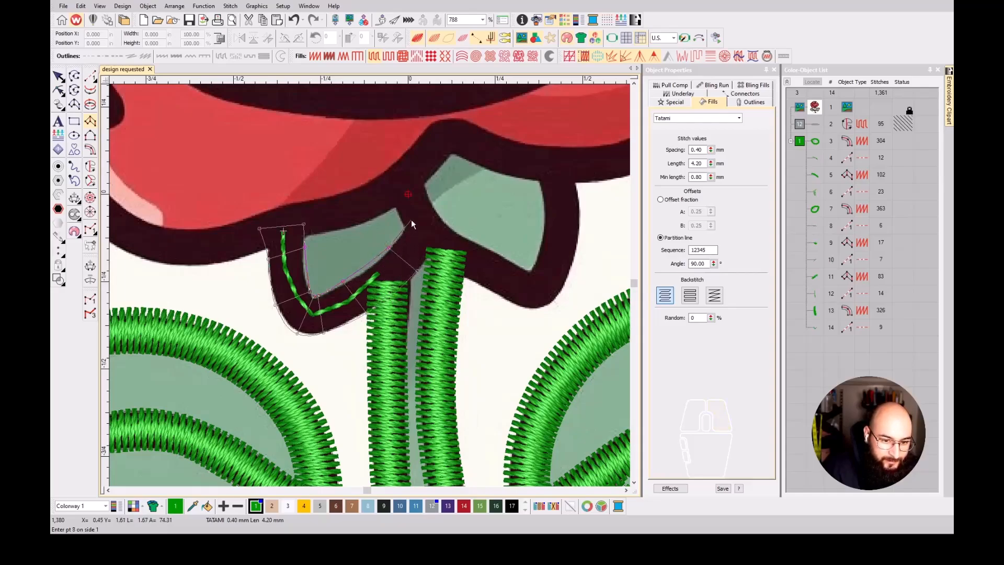
left_click(437, 244)
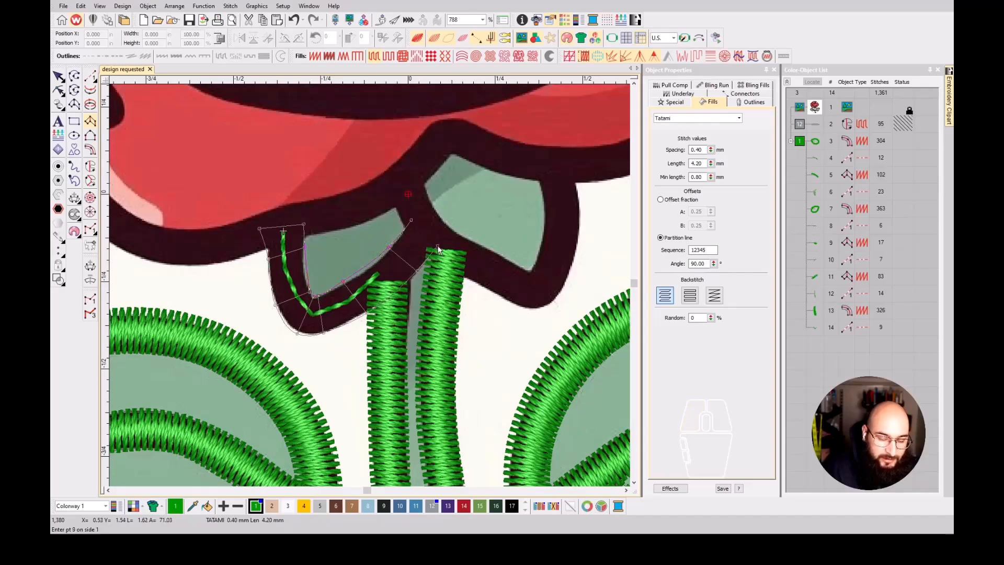
scroll(420, 281, "up", 2)
scroll(366, 283, "up", 1)
key("BackSpace")
key("BackSpace")
key("BackSpace")
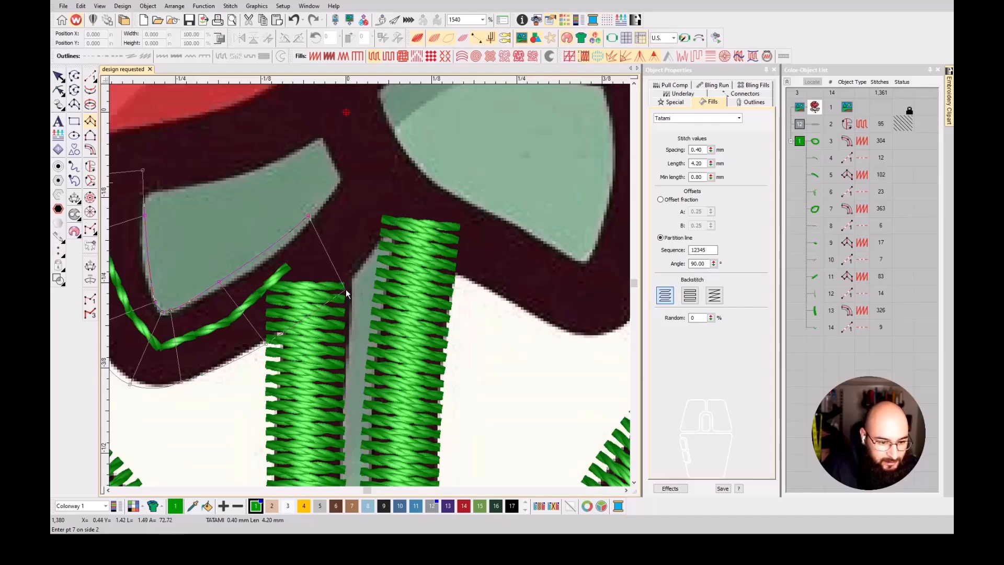
- Extend the left sepal's column to the top of the stem, complete it and change its stitch type to satin
left_click(359, 276)
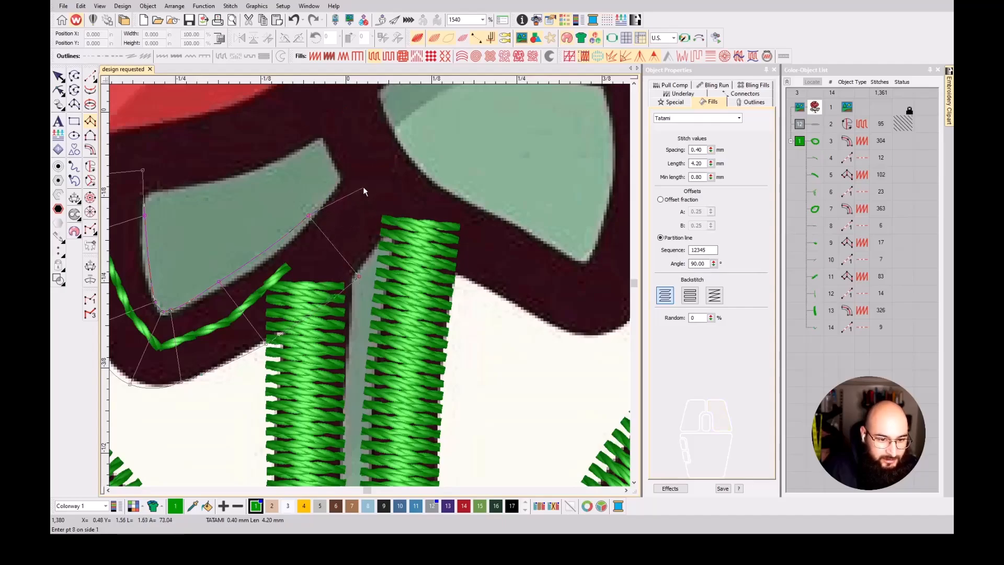
left_click(357, 164)
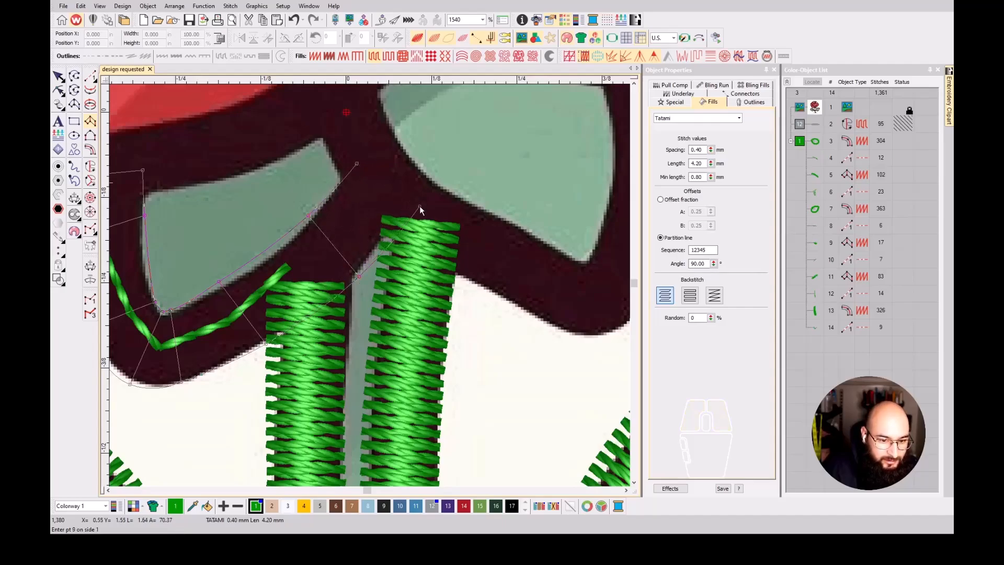
left_click(417, 206)
key("Return")
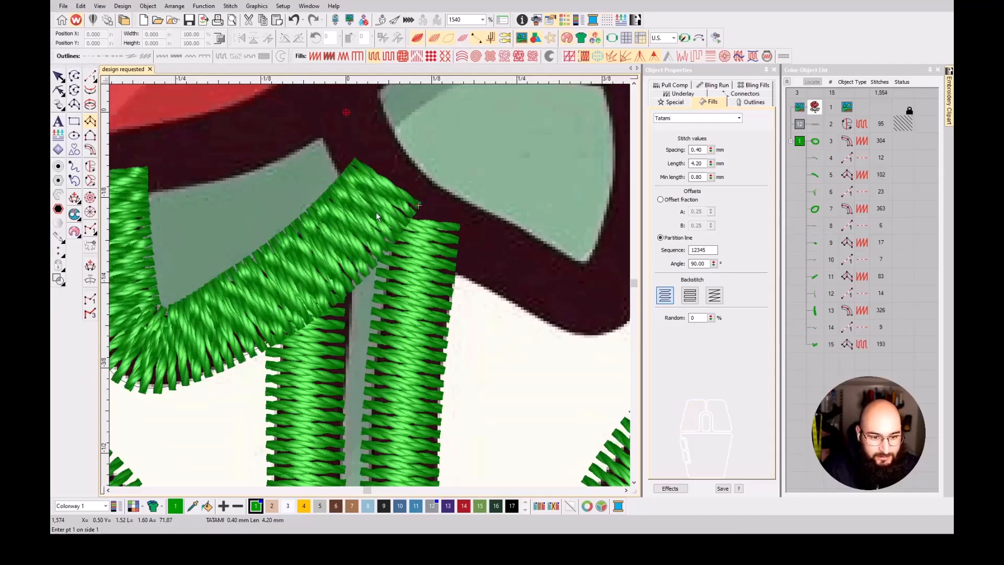
scroll(375, 212, "down", 2)
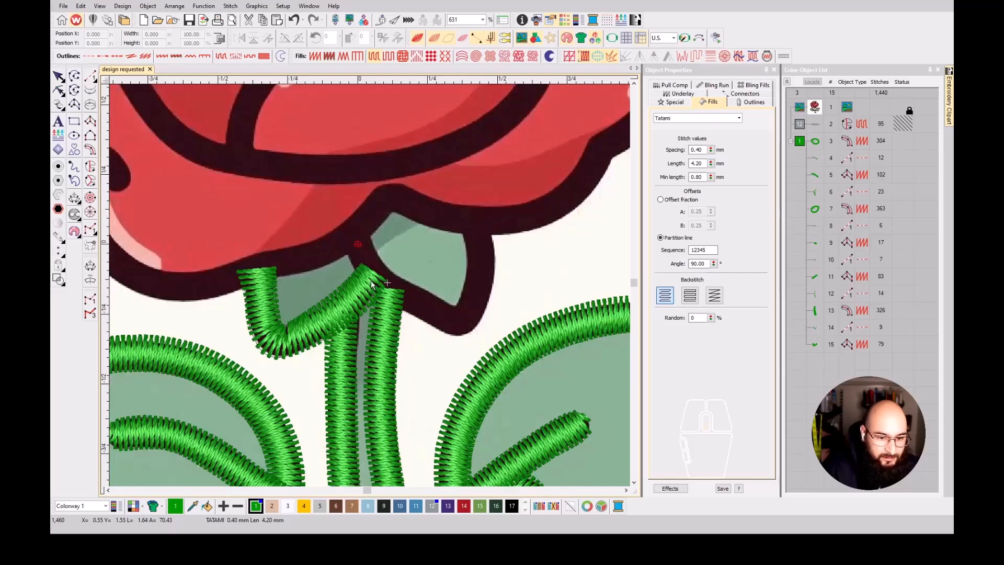
- Digitize a short travel run from the left sepal column's end up the outline between the two sepals
left_click(90, 76)
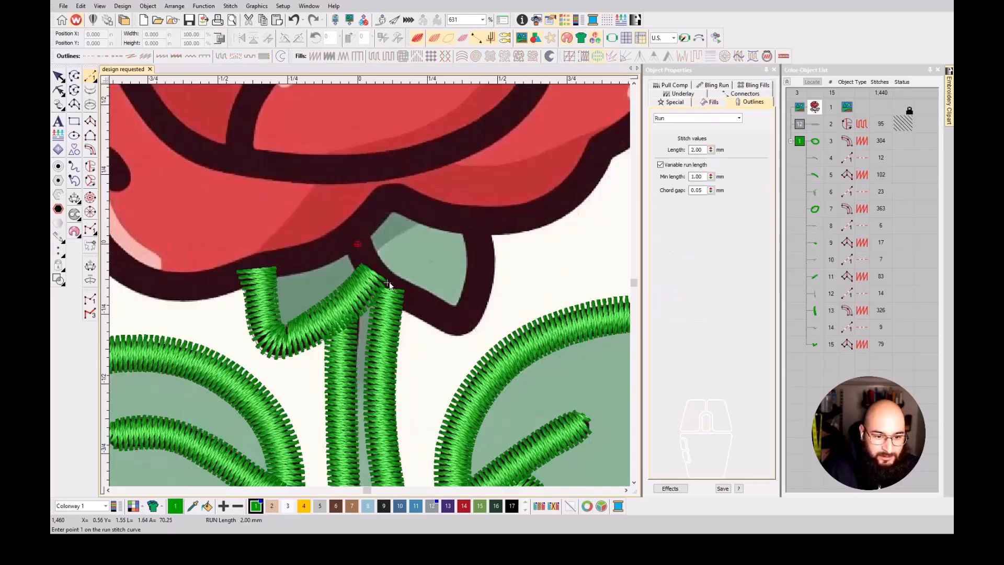
left_click(353, 238)
key("Return")
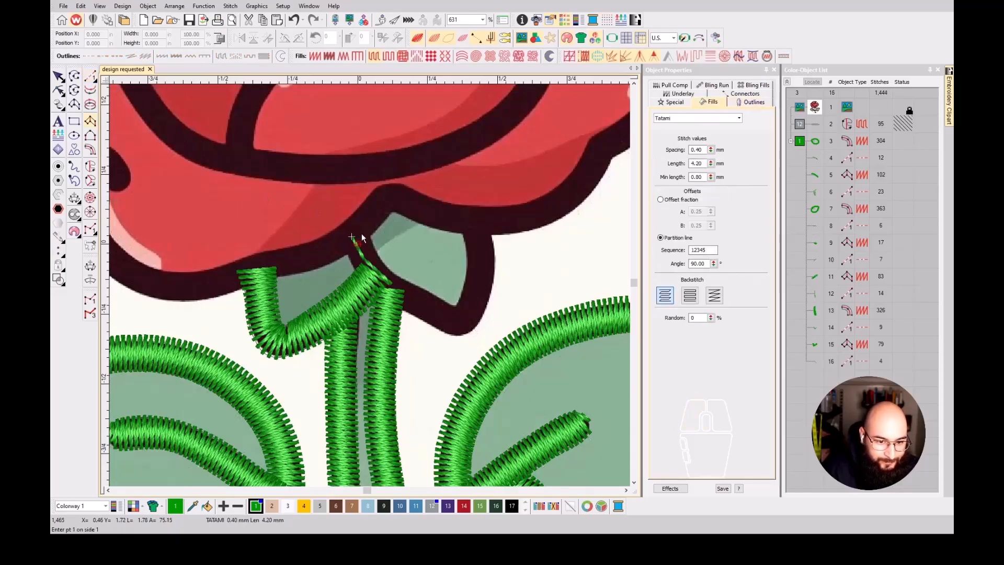
- Start a Column A at the top of the outline between the sepals and carry its point pairs along the right sepal's lower edge
left_click(340, 243)
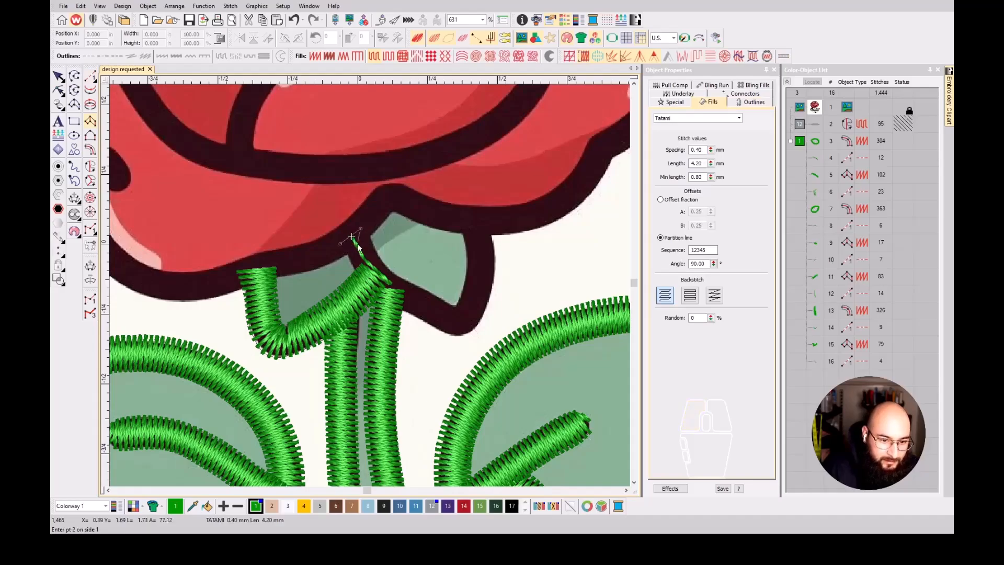
scroll(372, 240, "up", 1)
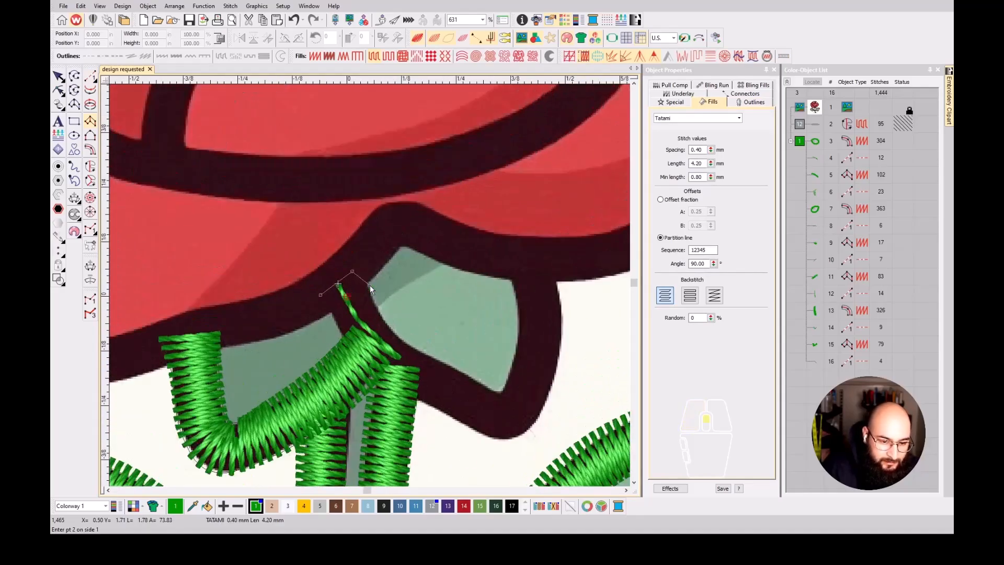
key("BackSpace")
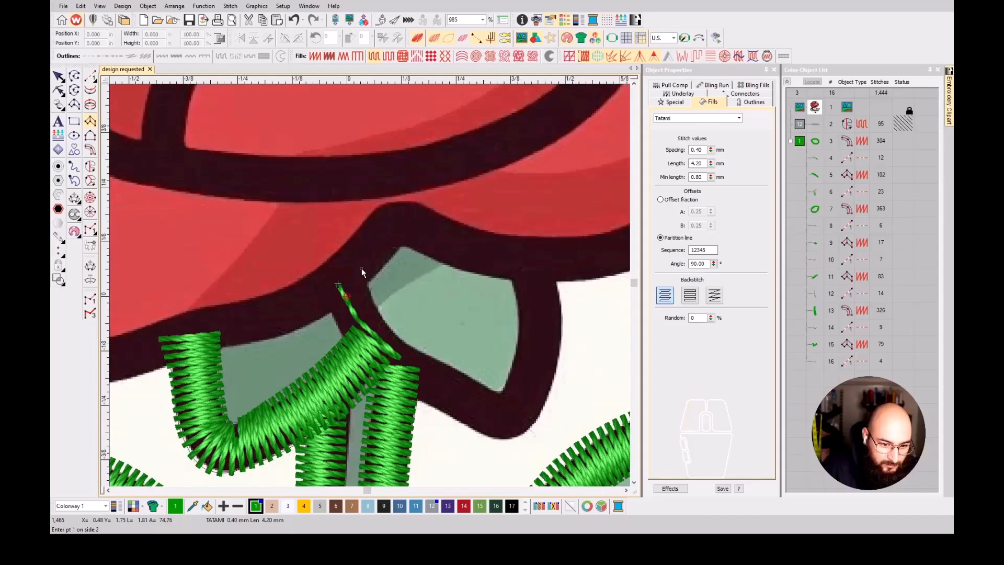
left_click(345, 341)
left_click(384, 315)
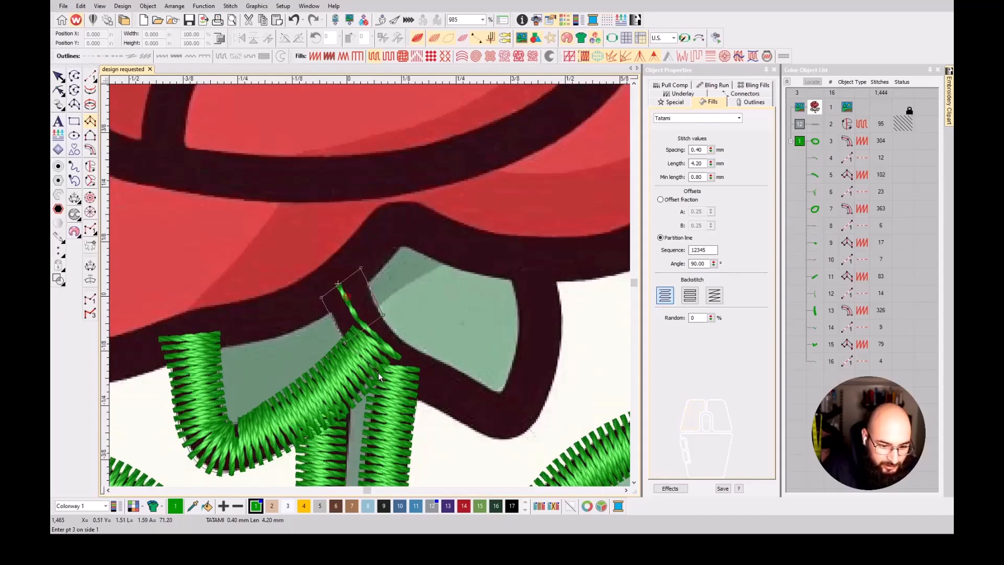
left_click(412, 343)
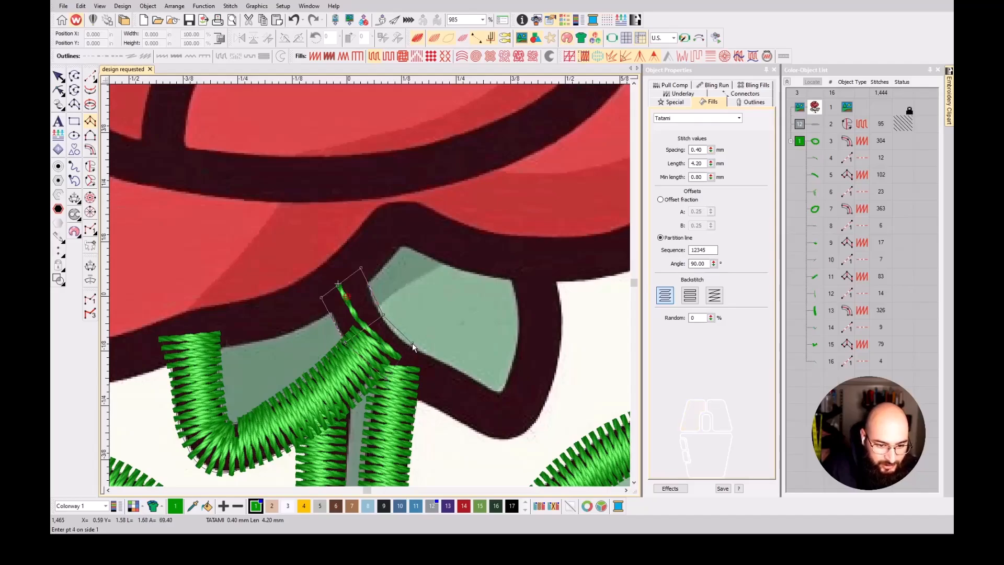
left_click(422, 401)
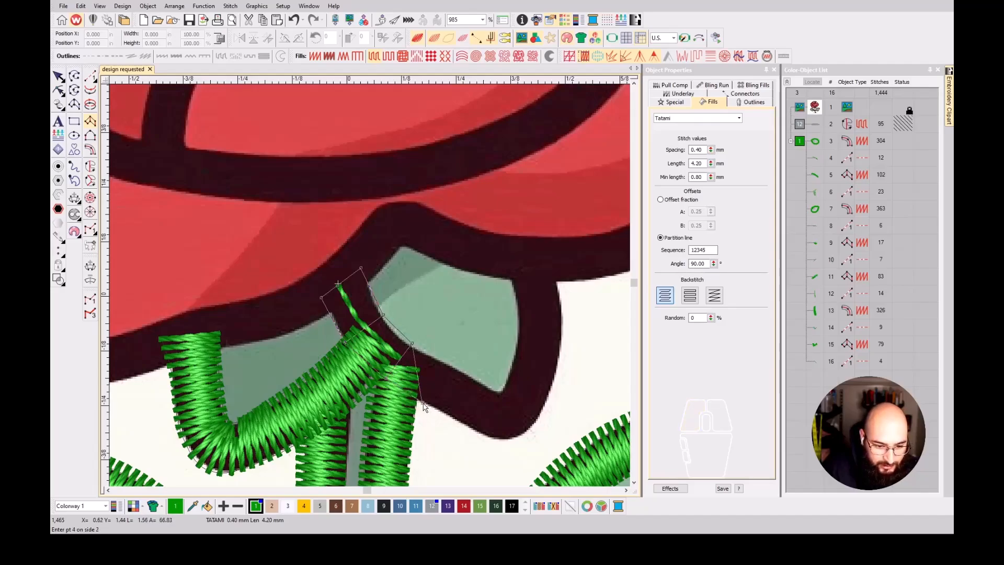
left_click(442, 362)
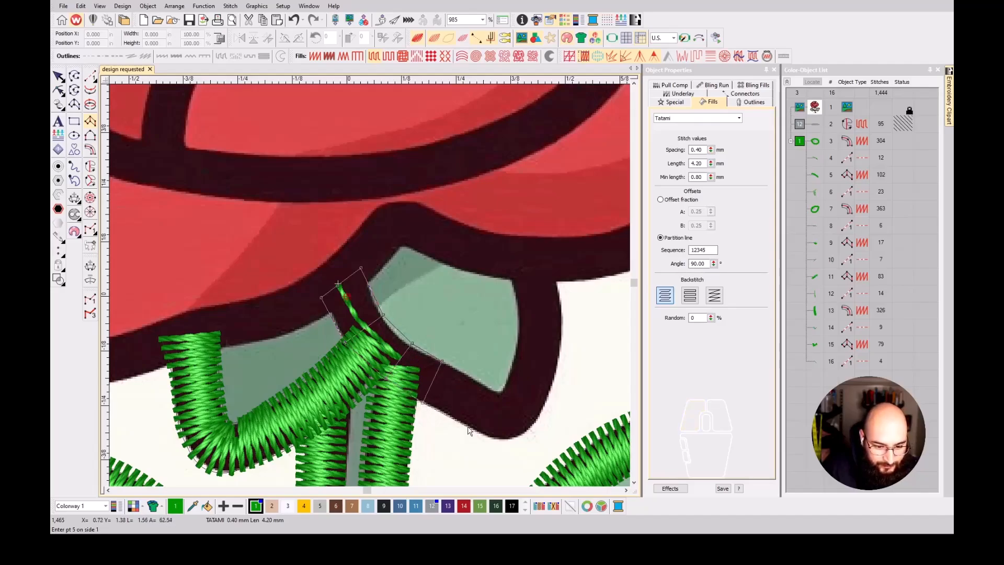
left_click(481, 384)
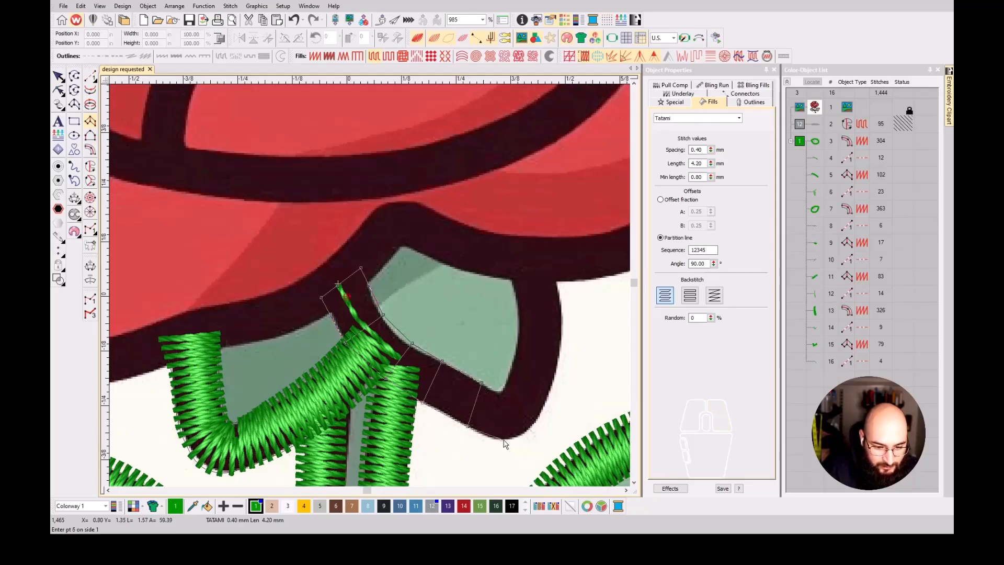
- Continue the column around the right sepal's bottom corner and up its outer edge to the petal, and complete it
left_click(504, 439)
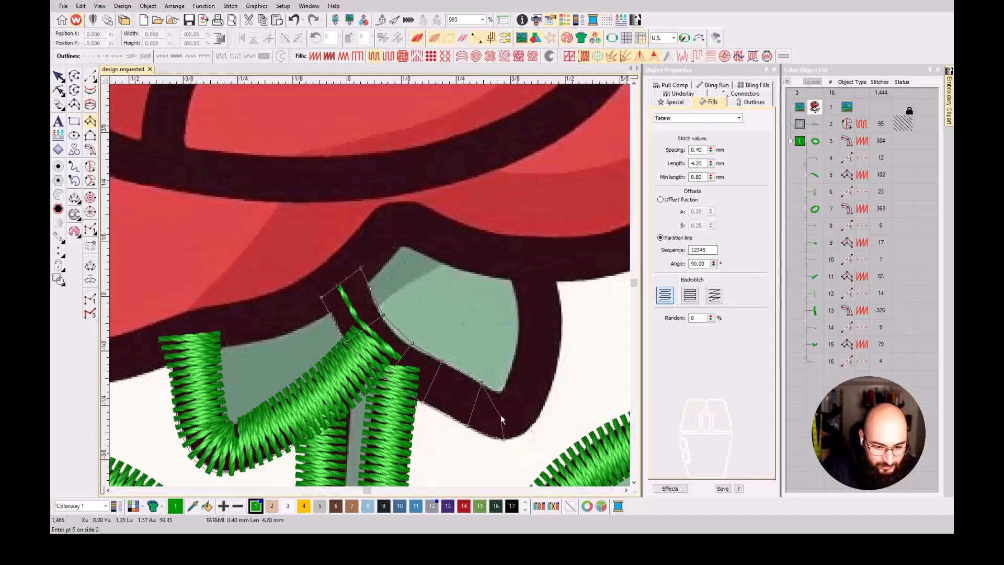
left_click(530, 429)
left_click(503, 387)
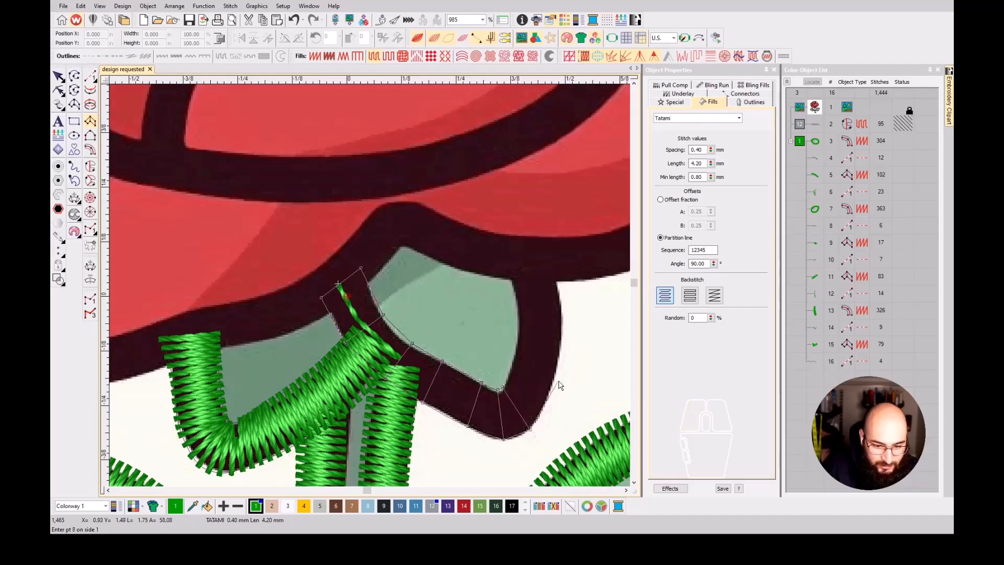
right_click(558, 365)
right_click(516, 346)
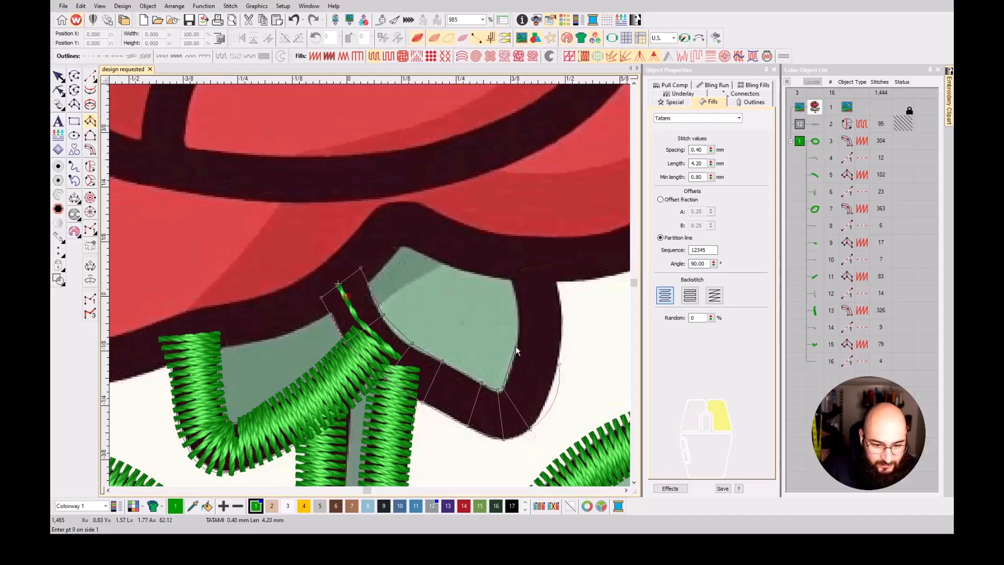
right_click(507, 270)
key("Return")
key("Escape")
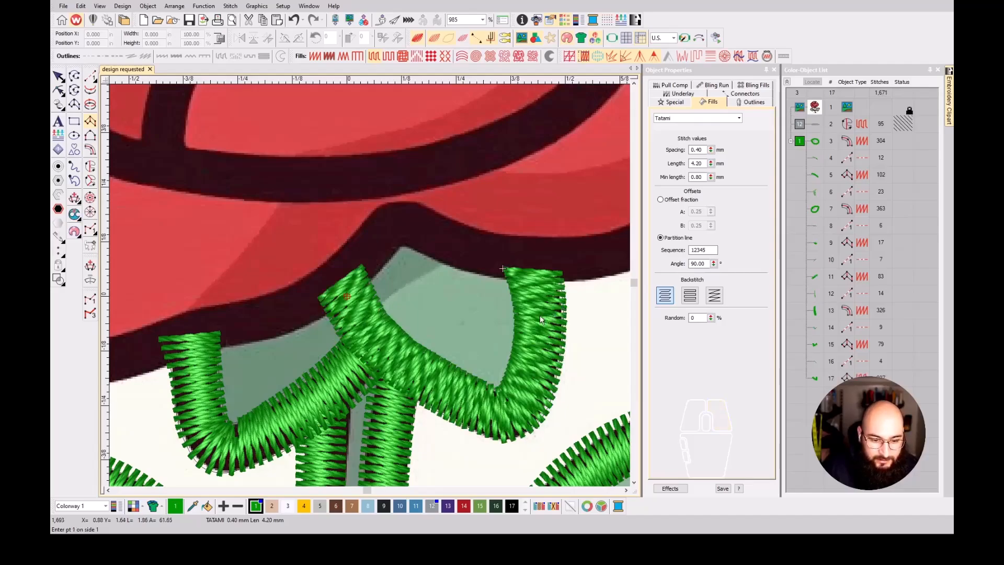
- Change the right sepal column's stitch type to satin and fit the whole rose design in view
left_click(540, 314)
key("Escape")
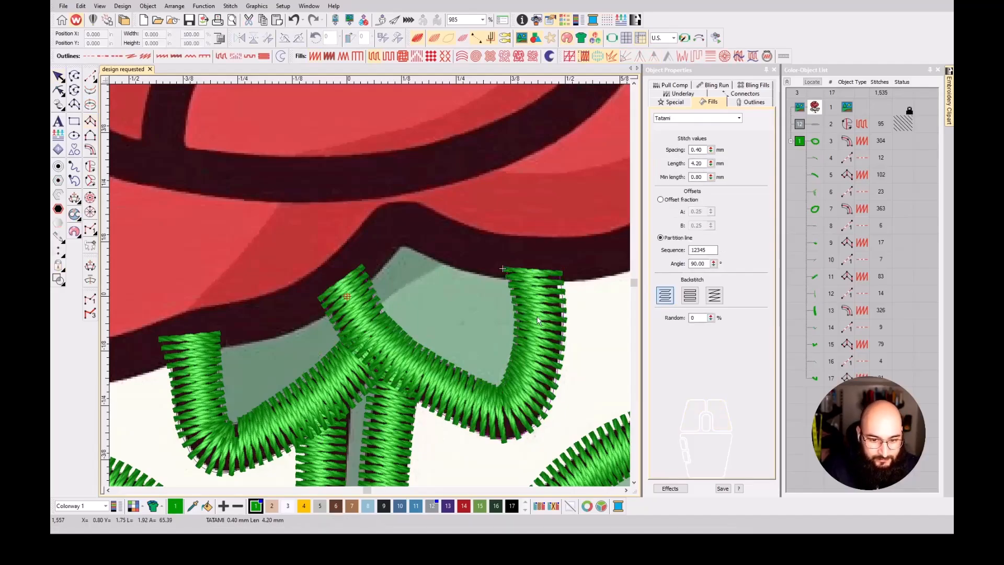
key("0")
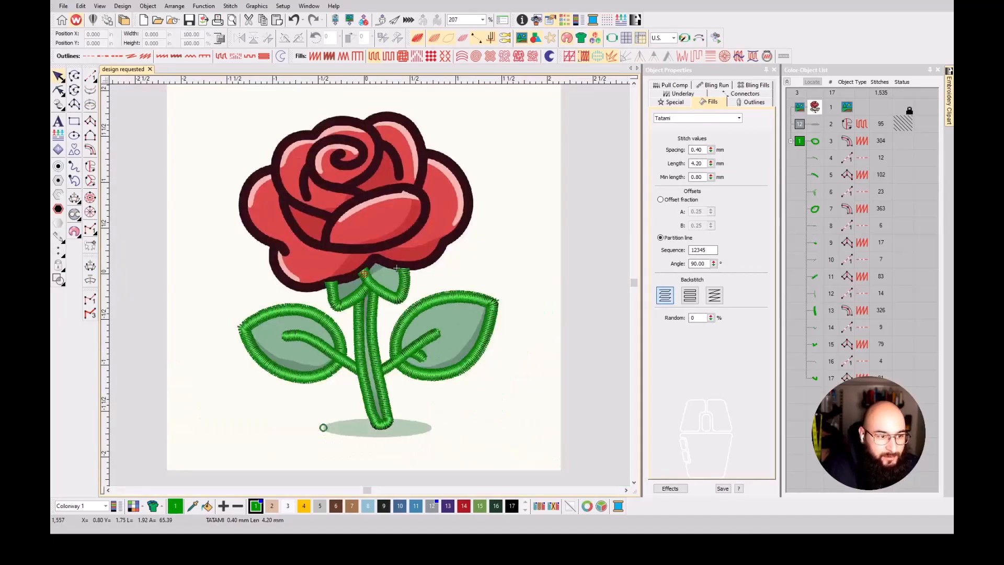
- Digitize a travel run from the right sepal's top along the flower's outer right outline up to the notch above the right petal
key("r")
scroll(454, 211, "up", 3)
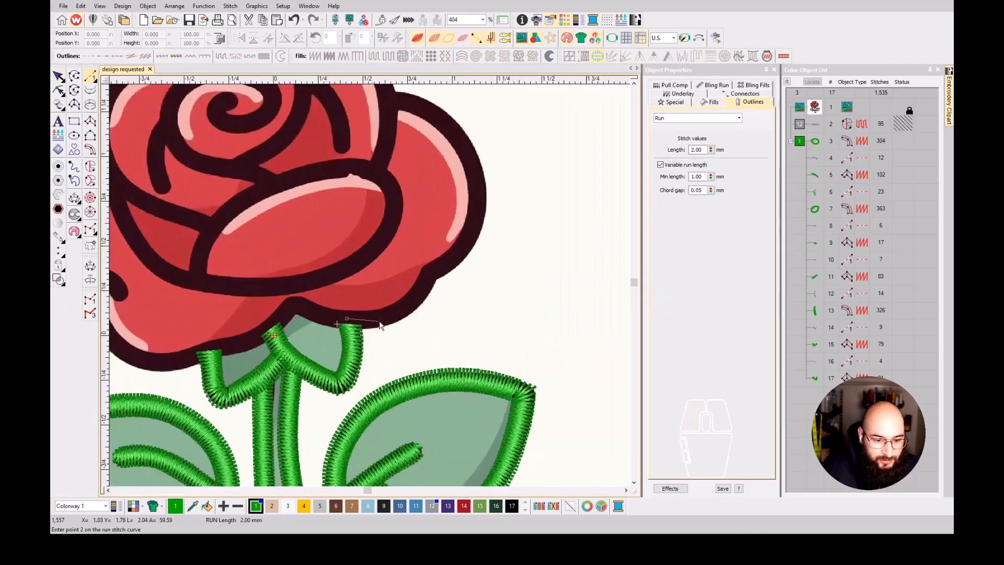
left_click(385, 318)
left_click(425, 286)
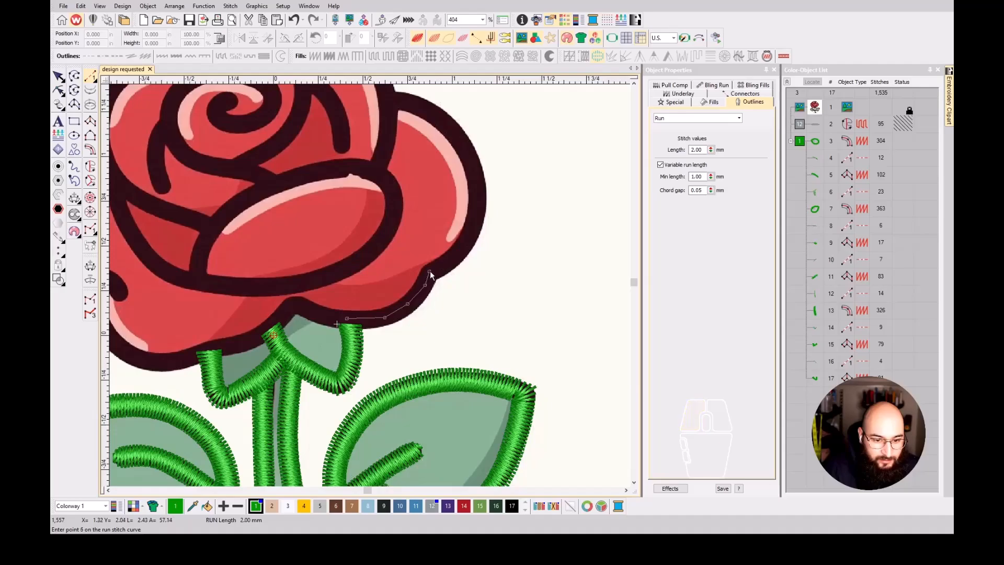
left_click(469, 232)
left_click(475, 176)
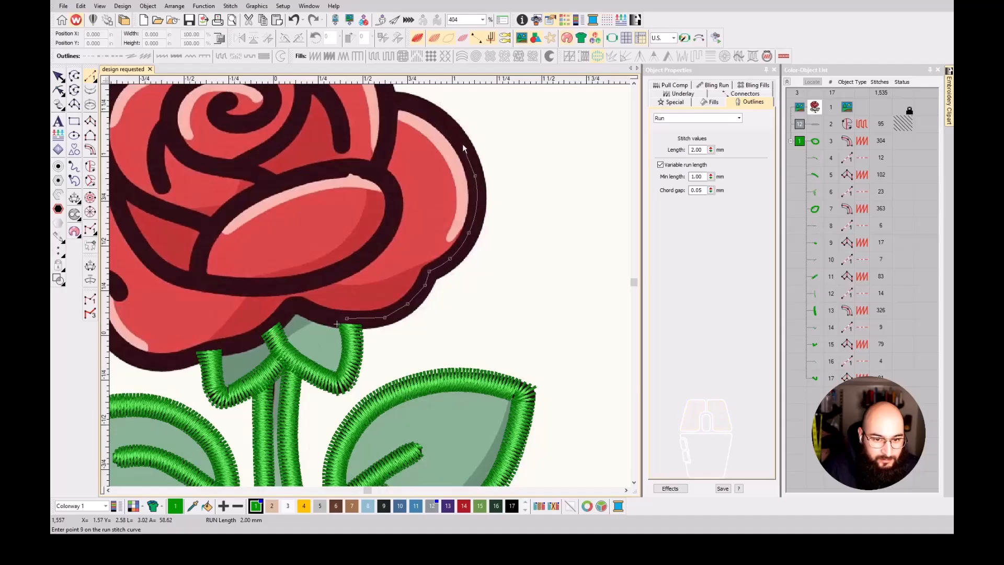
left_click(441, 120)
scroll(378, 189, "up", 2)
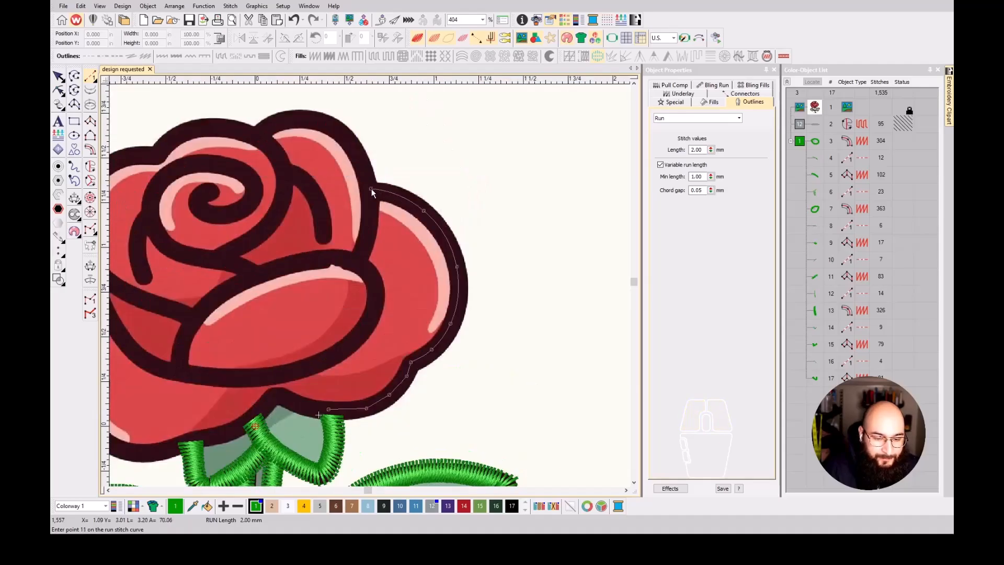
left_click(371, 189)
key("Return")
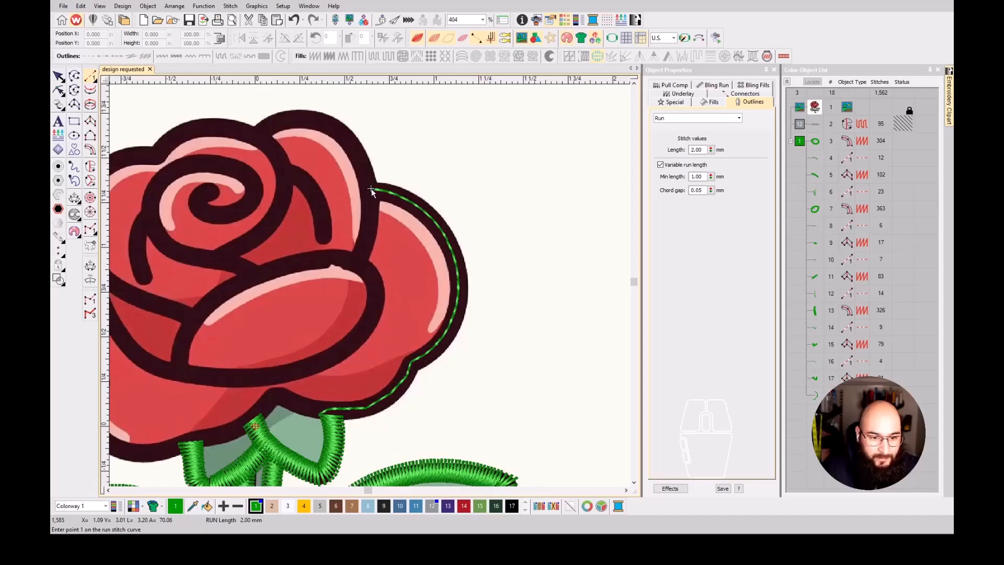
- Start a Column A at the notch above the right petal and carry its point pairs down the petal's outer outline
left_click(91, 124)
scroll(399, 219, "up", 3)
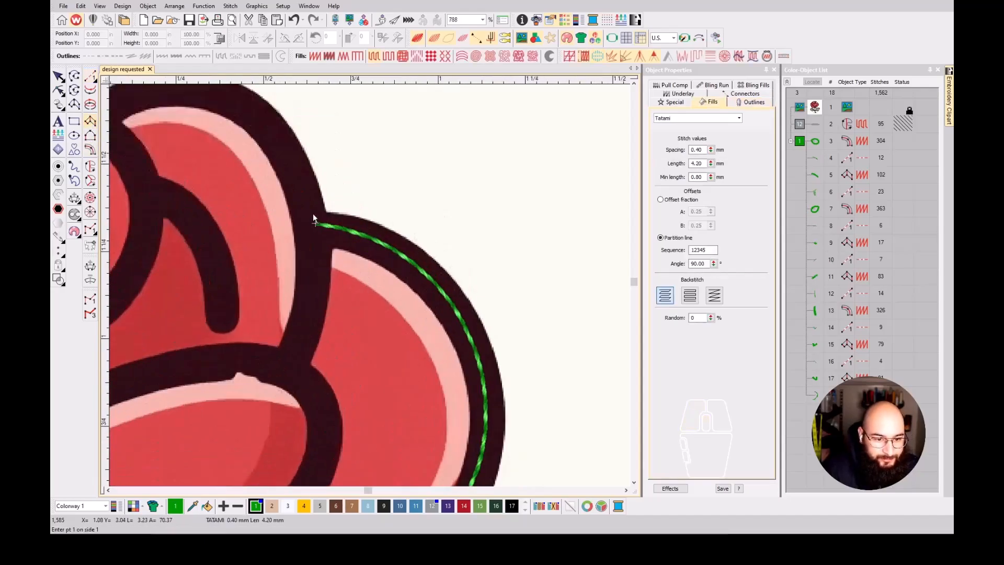
left_click(318, 256)
left_click(344, 213)
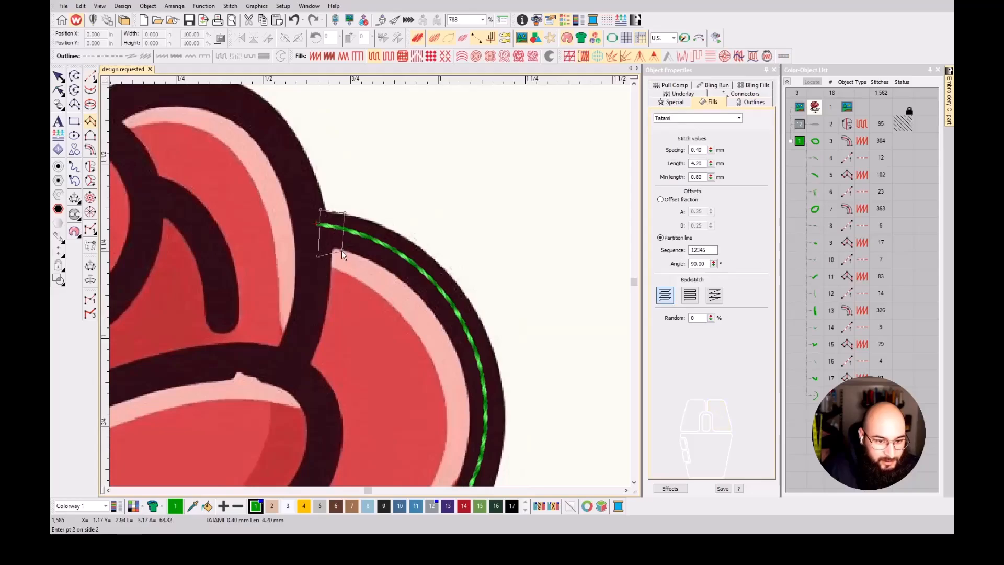
left_click(341, 252)
left_click(435, 256)
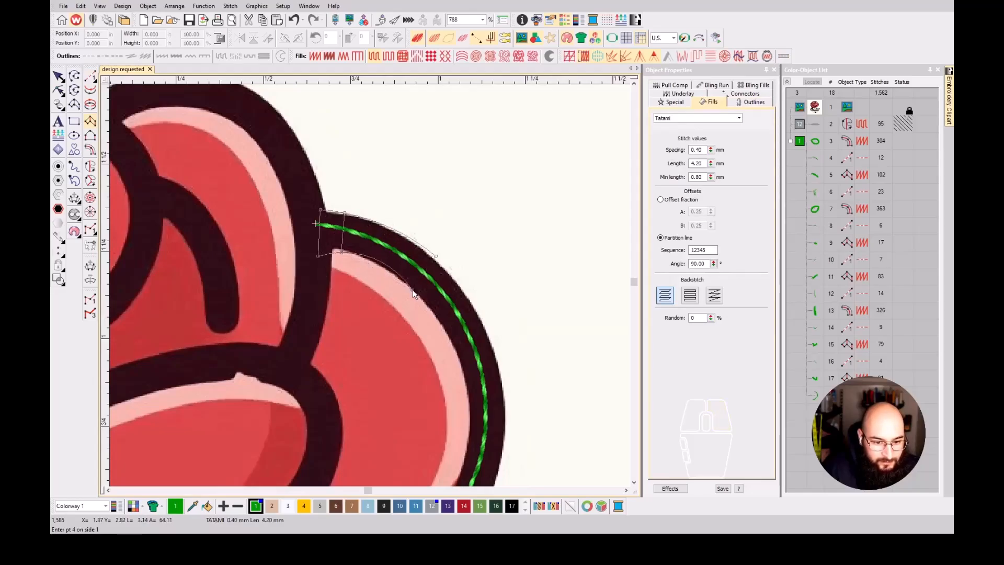
left_click(413, 290)
left_click(496, 354)
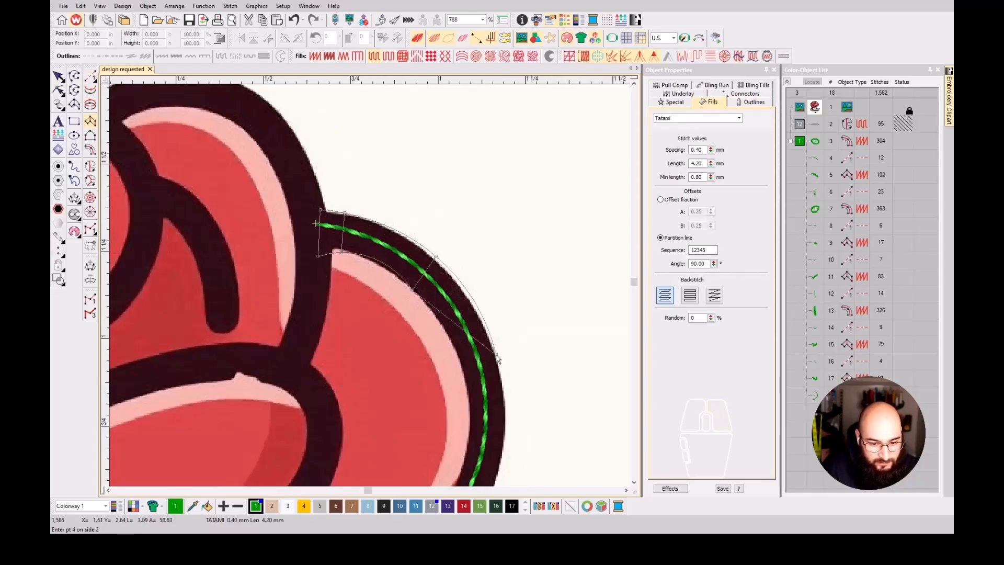
left_click(460, 370)
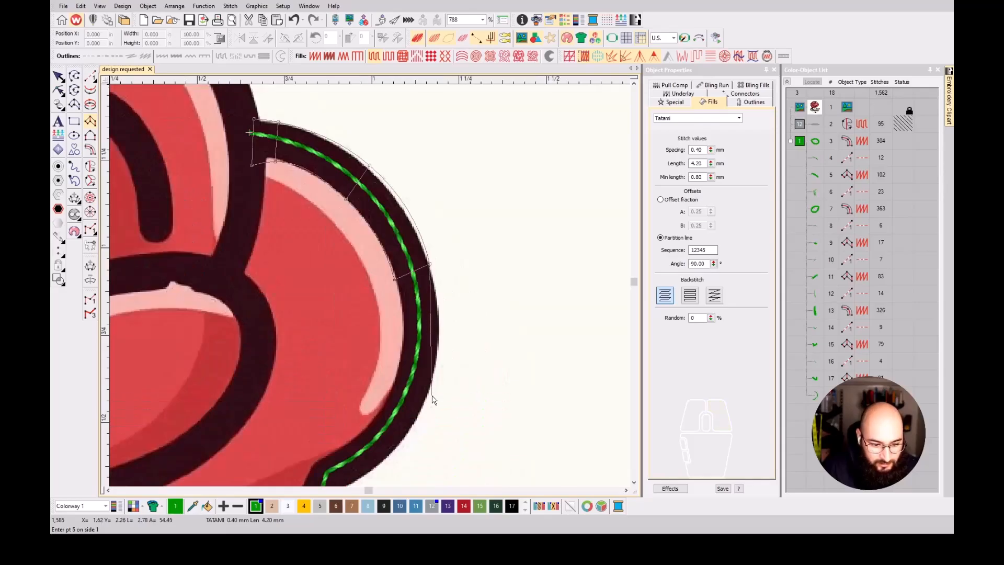
left_click(430, 395)
left_click(390, 378)
scroll(356, 478, "down", 1)
scroll(369, 286, "up", 1)
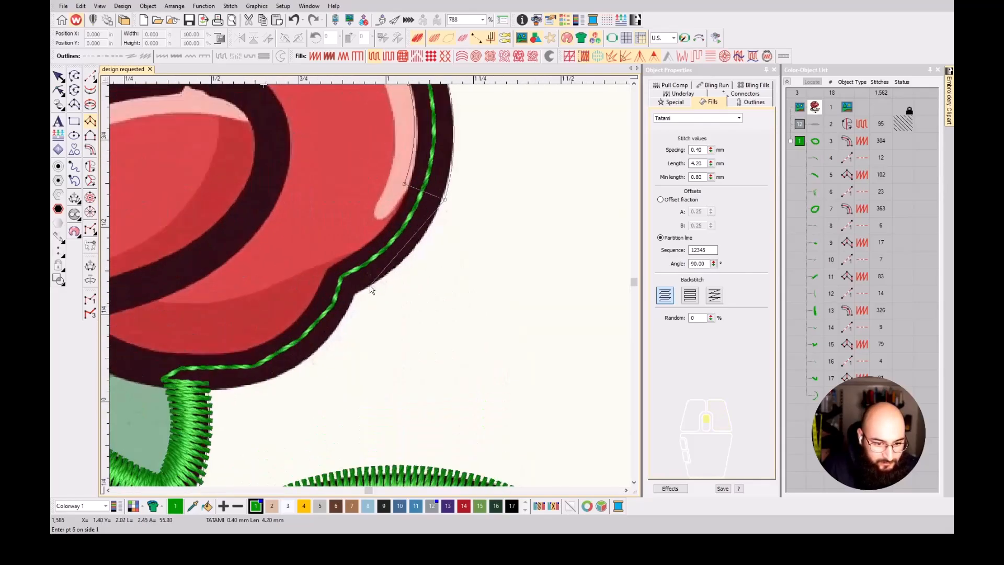
left_click(355, 298)
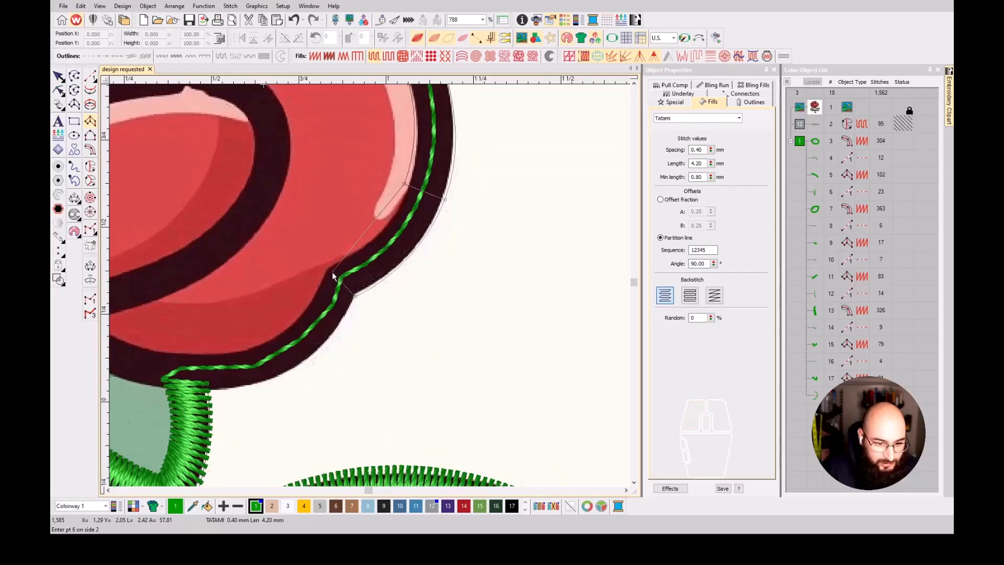
right_click(345, 324)
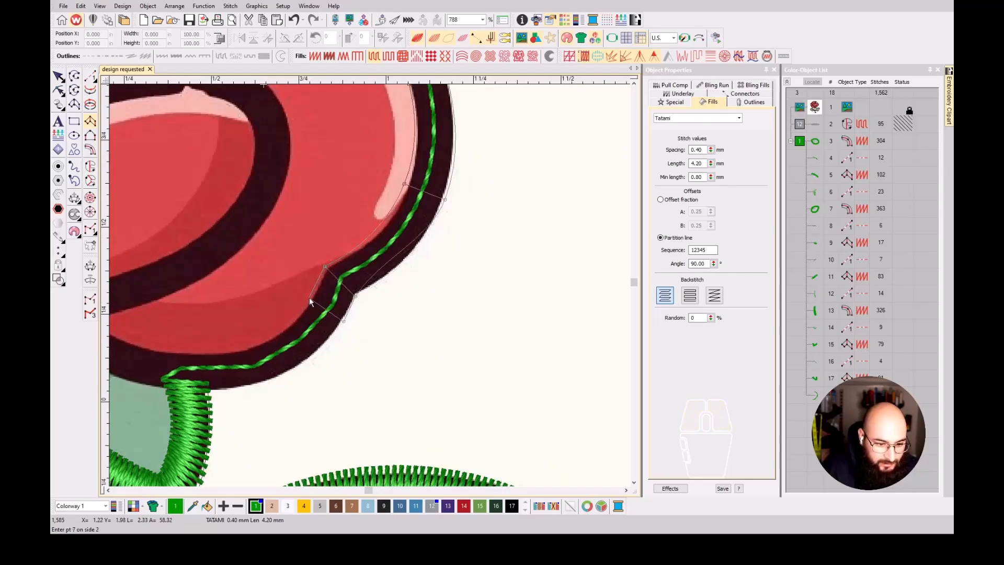
left_click(309, 297)
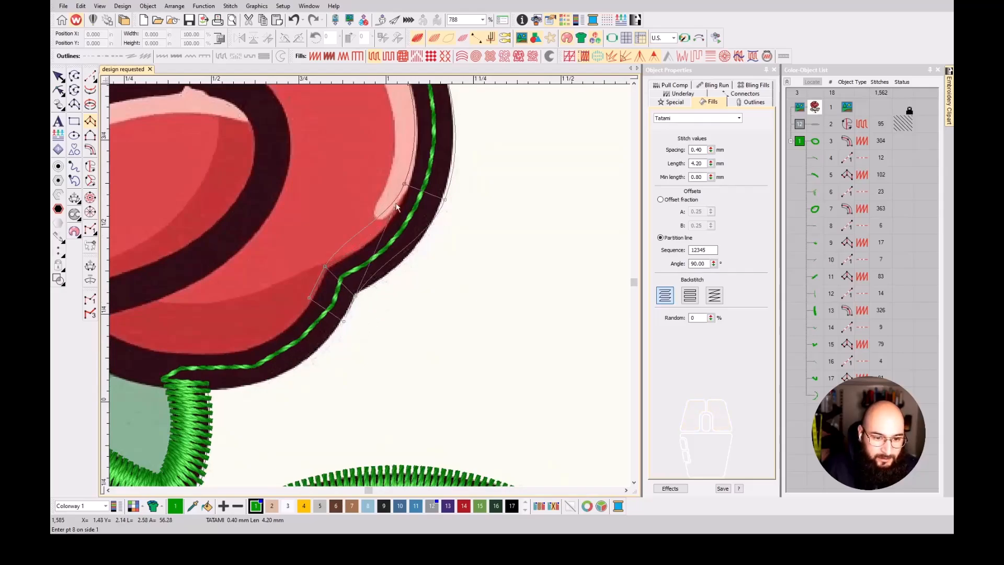
key("BackSpace")
key("BackSpace")
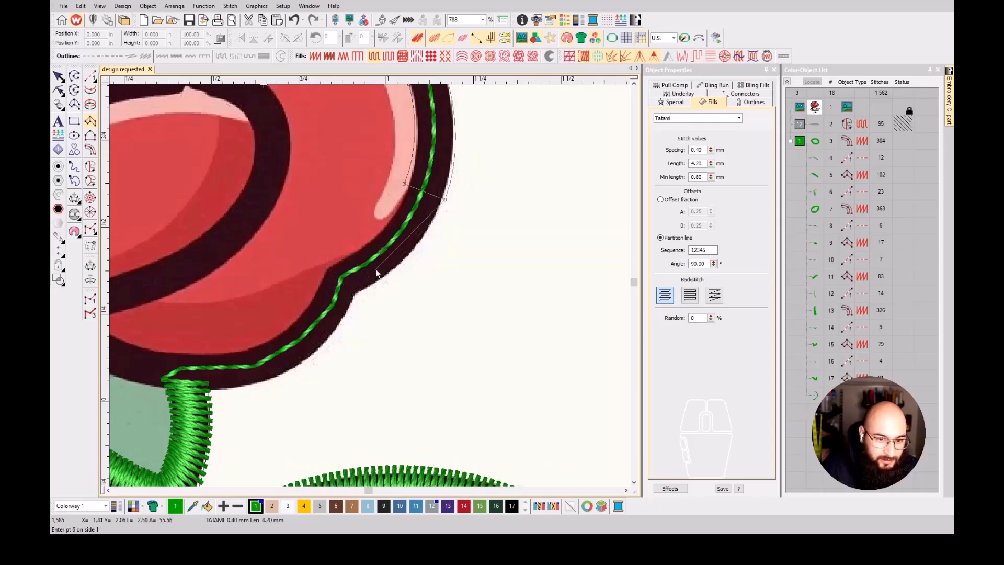
- Continue the column's point pairs through the lower right notch and along the flower's underside to just right of the outline peak above the sepals
left_click(396, 274)
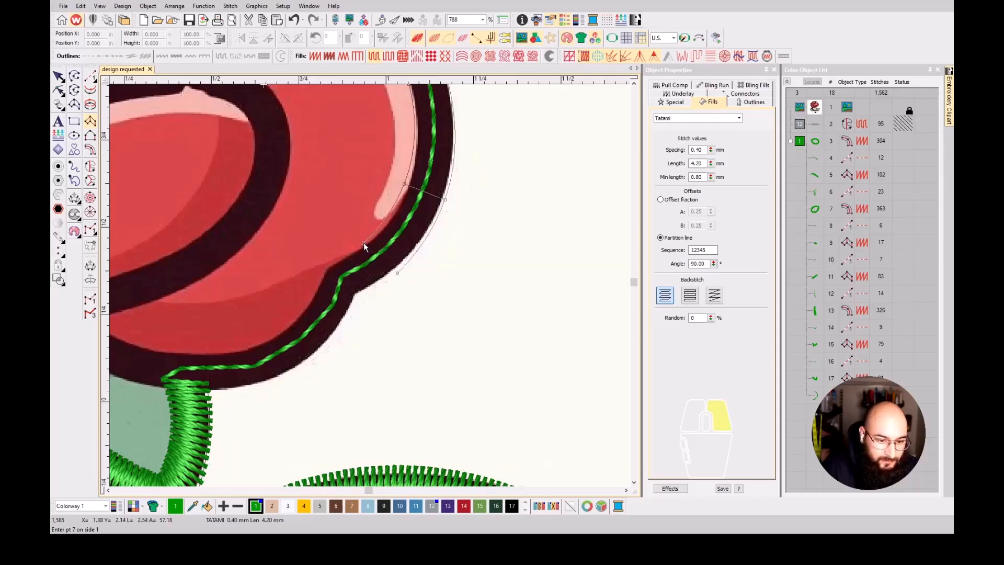
left_click(363, 243)
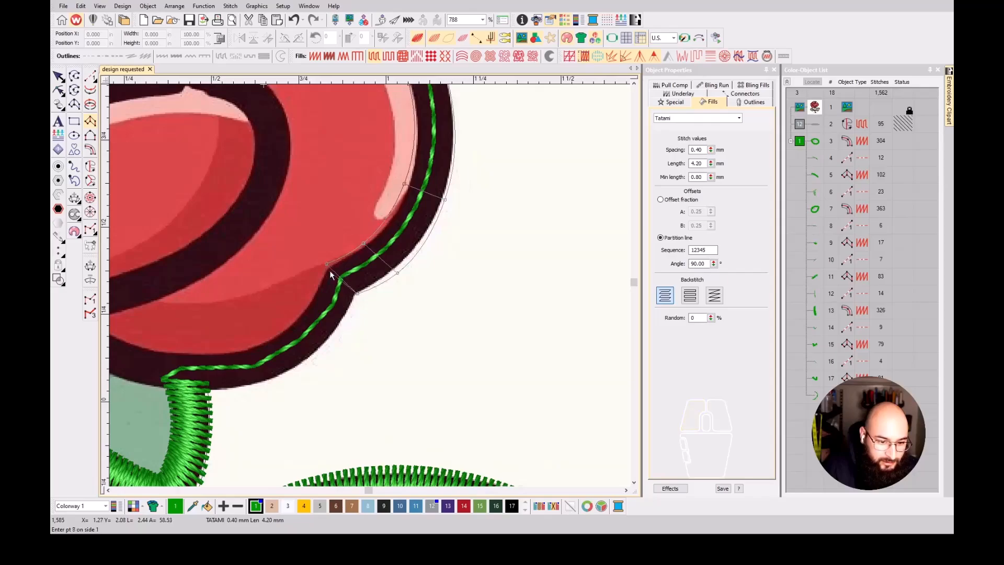
left_click(350, 315)
left_click(313, 287)
left_click(297, 369)
left_click(275, 334)
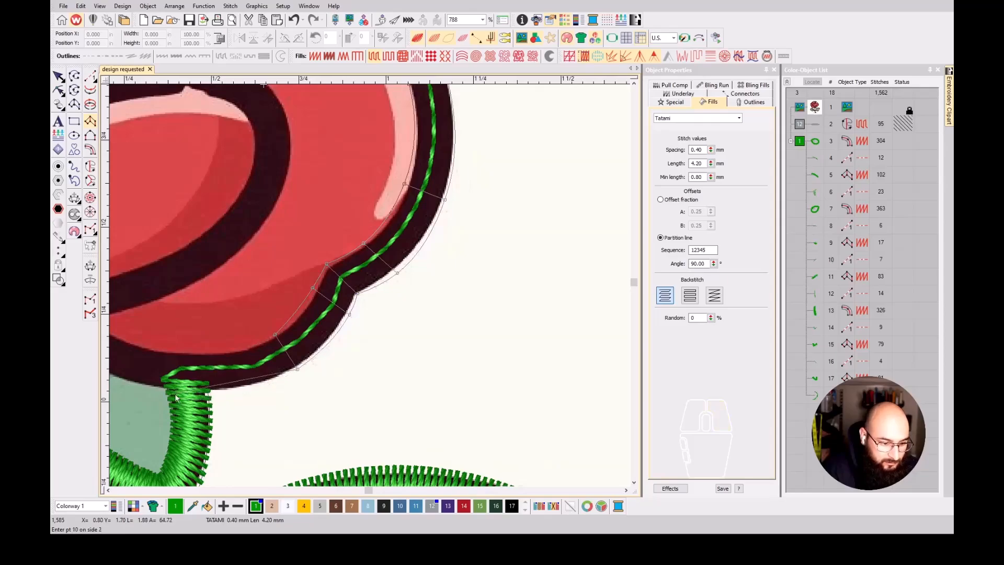
left_click(207, 391)
left_click(199, 347)
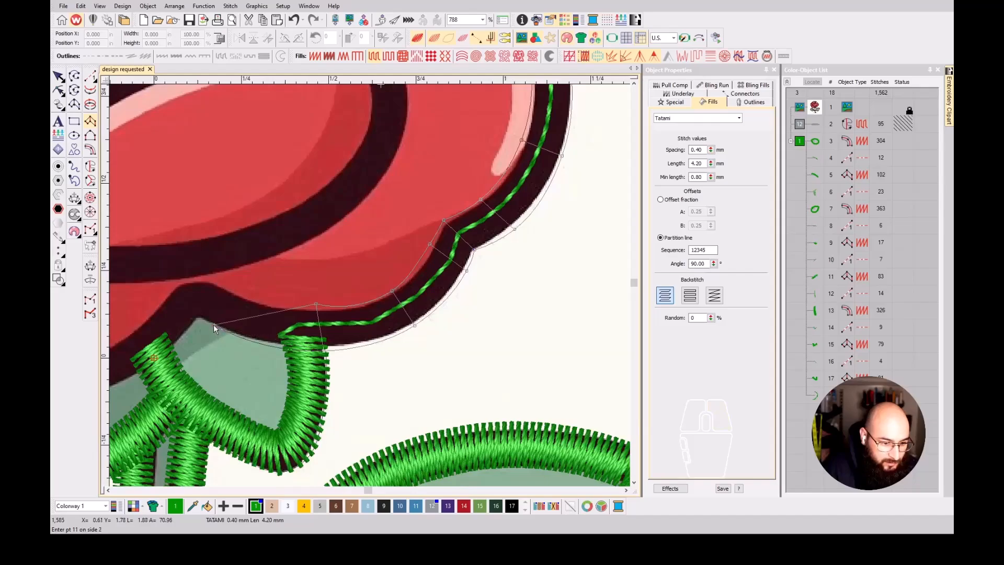
left_click(214, 324)
left_click(228, 284)
left_click(189, 316)
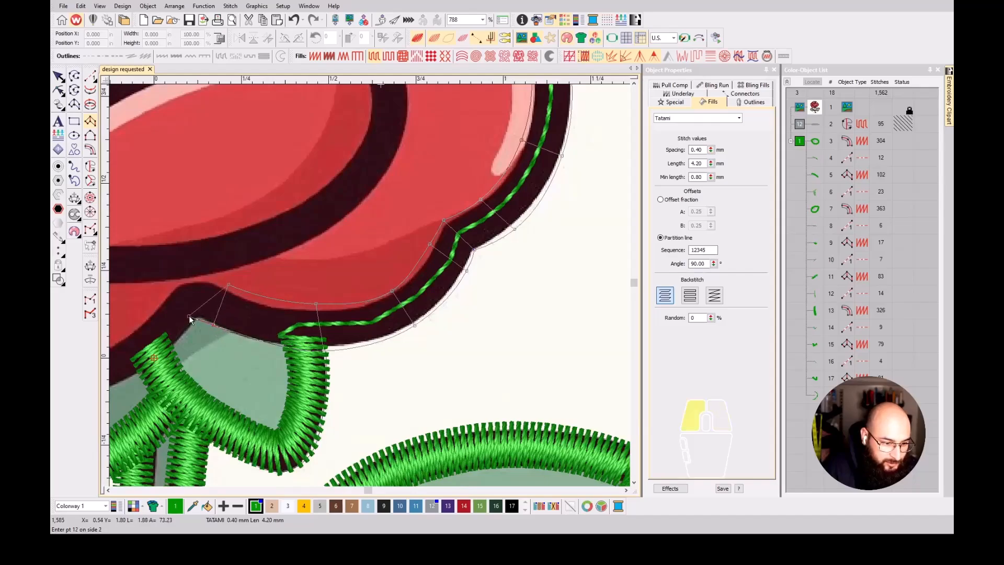
left_click(188, 282)
scroll(178, 329, "down", 2)
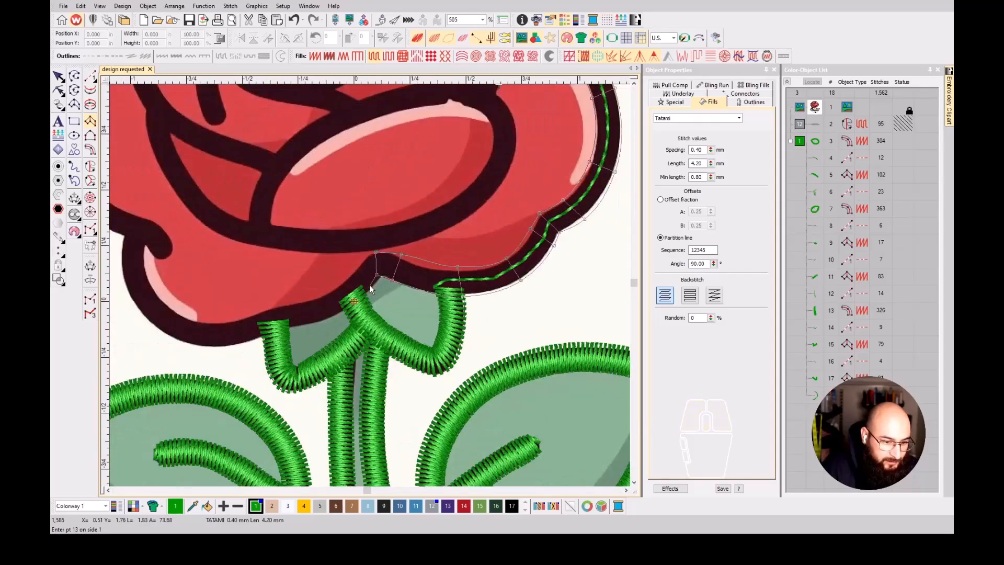
scroll(371, 286, "up", 3)
key("BackSpace")
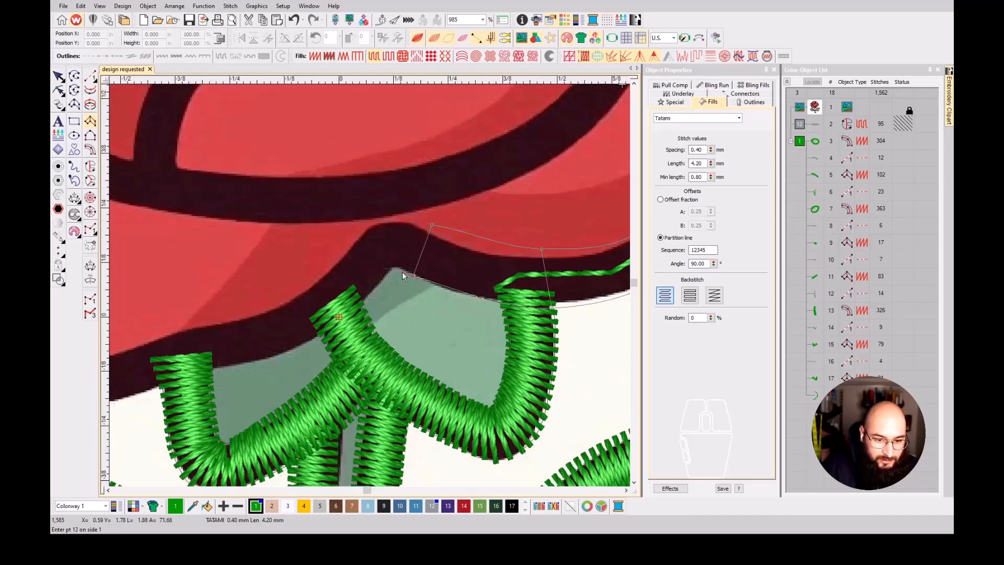
- Carry the column's point pairs over the outline peak above the right sepal and down its left slope
left_click(399, 269)
left_click(385, 222)
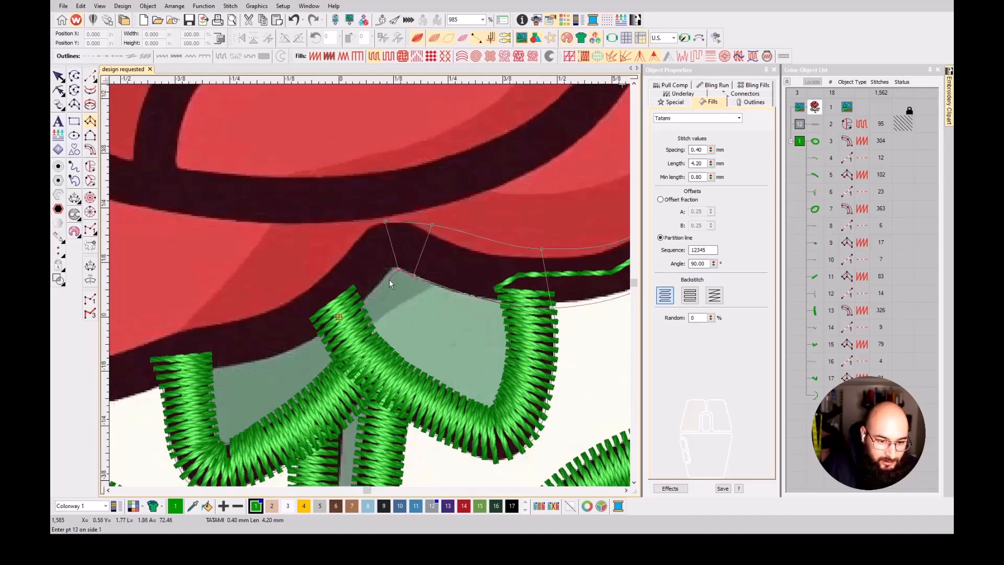
key("BackSpace")
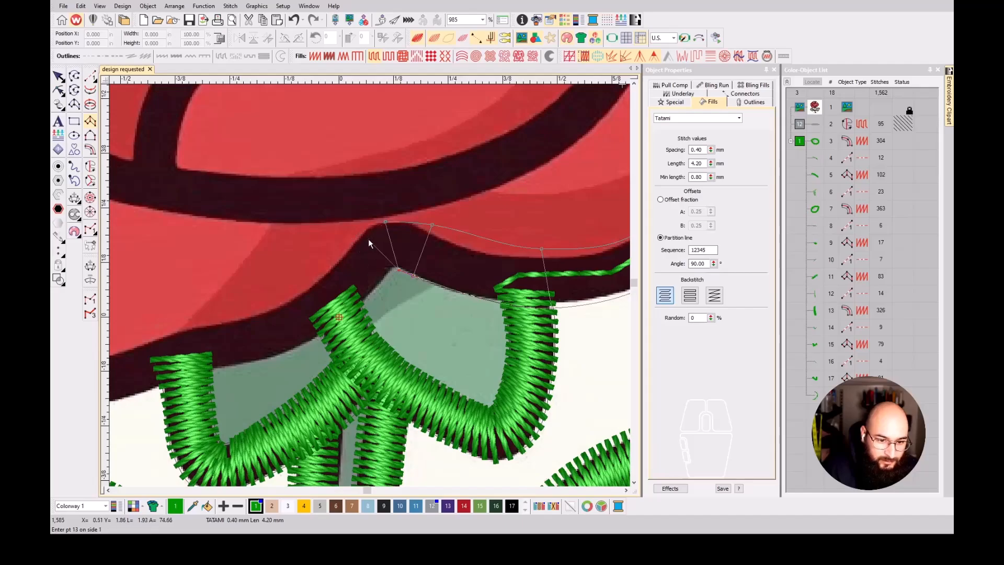
left_click(388, 273)
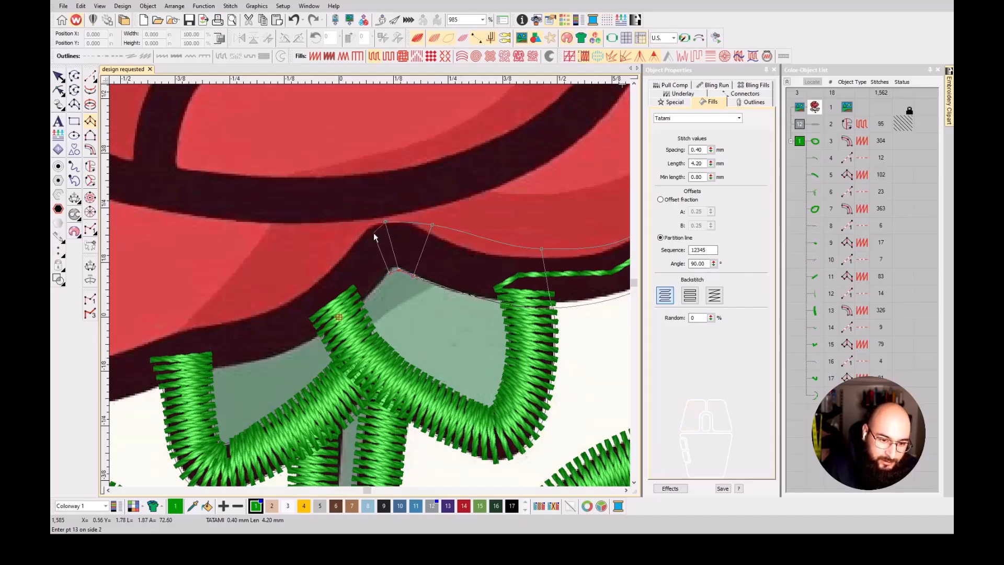
left_click(368, 224)
left_click(376, 300)
left_click(334, 258)
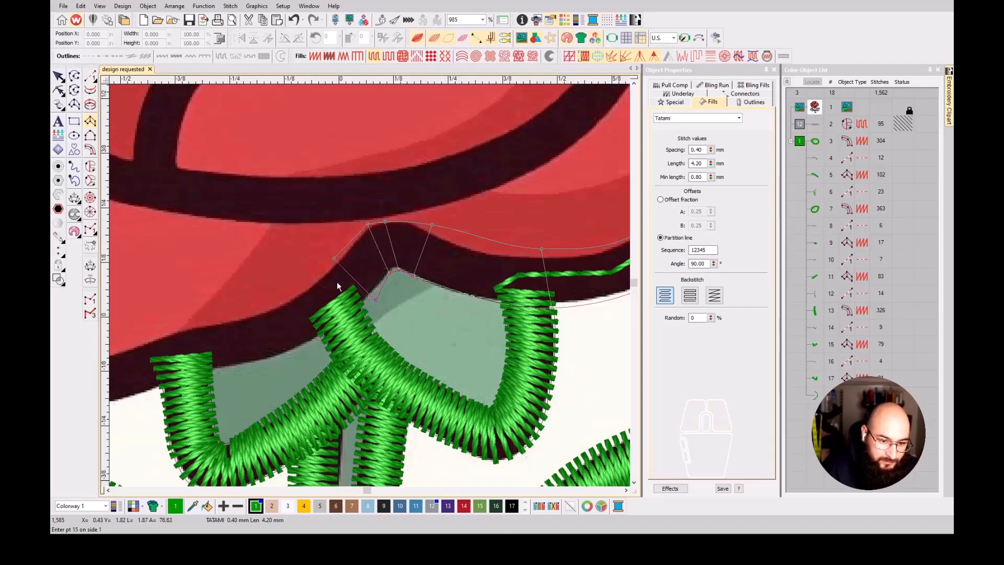
- Continue the column's point pairs along the outline above the left sepal to just past the sepal's outer edge
left_click(293, 353)
left_click(271, 305)
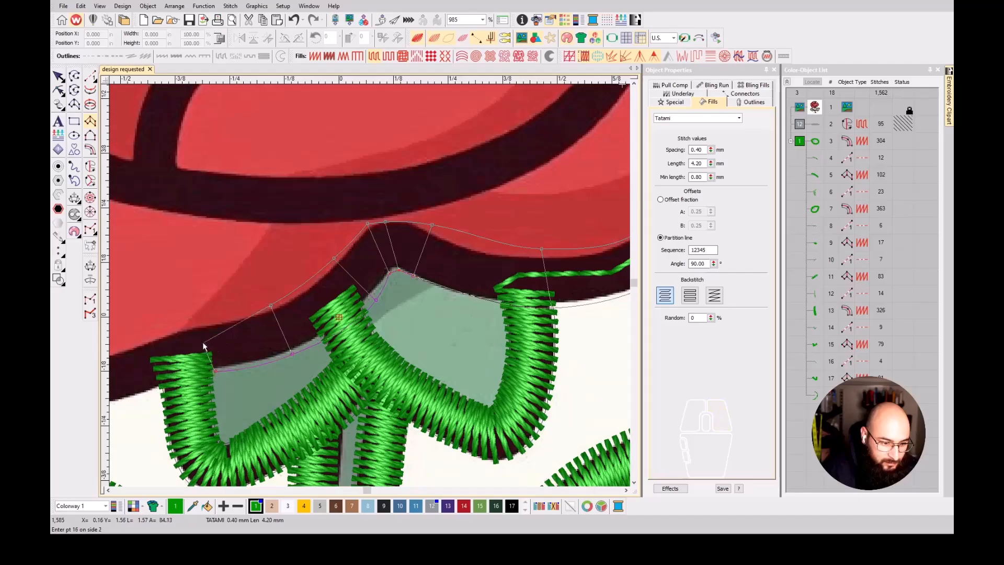
left_click(198, 323)
left_click(149, 393)
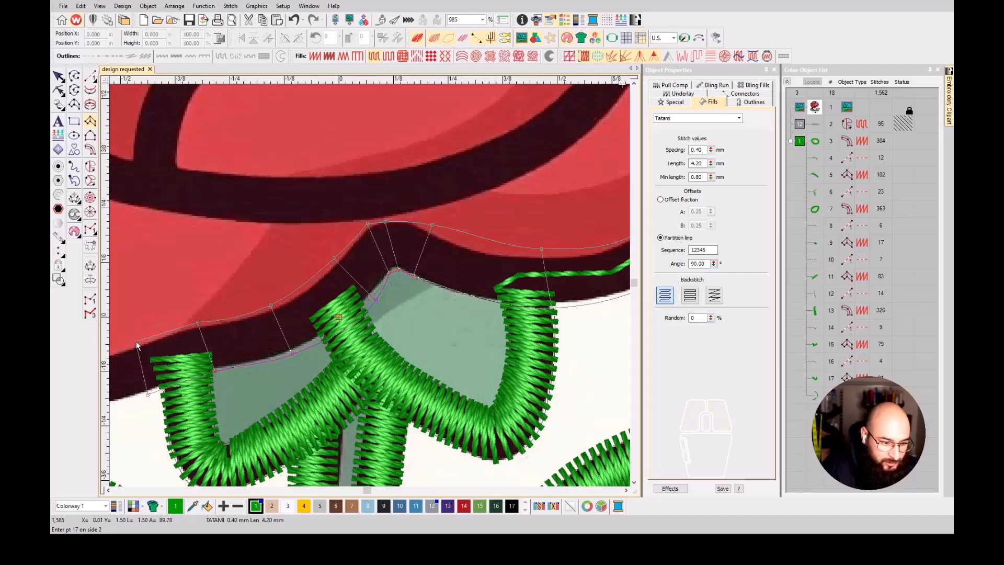
left_click(136, 341)
- Continue the column around the lower left petal up to its left notch, and complete it
scroll(136, 341, "down", 2)
scroll(369, 286, "up", 1)
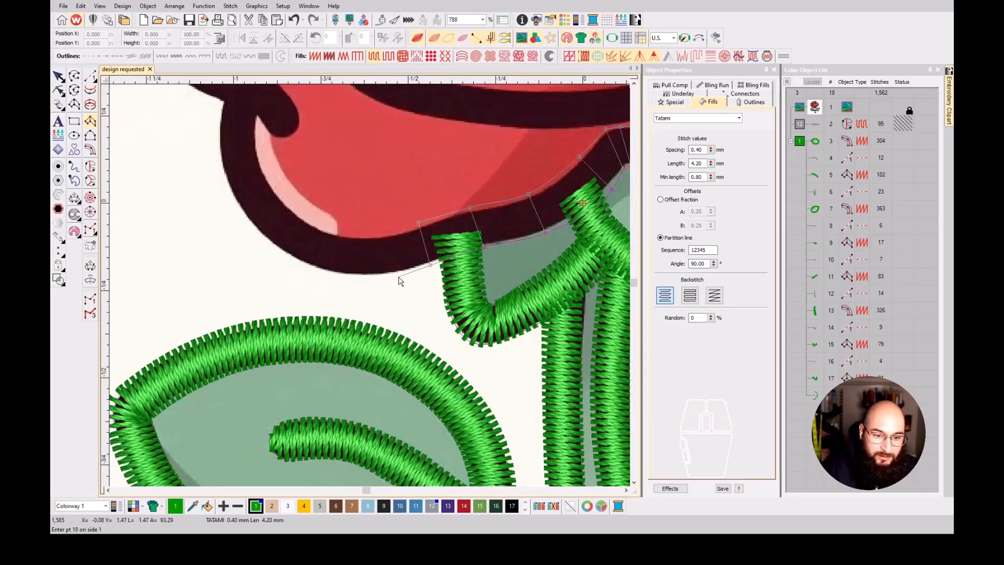
left_click(390, 272)
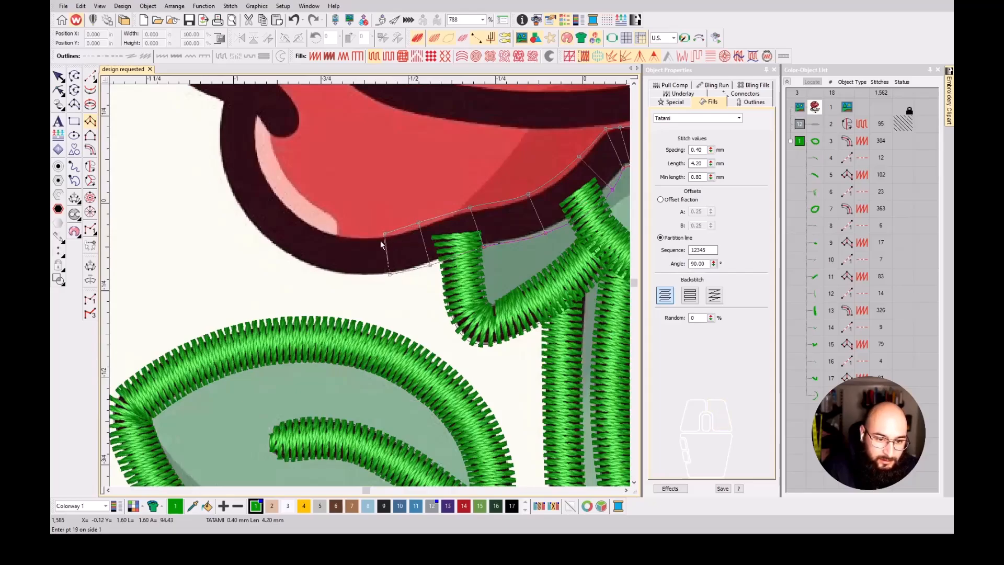
left_click(302, 264)
left_click(316, 227)
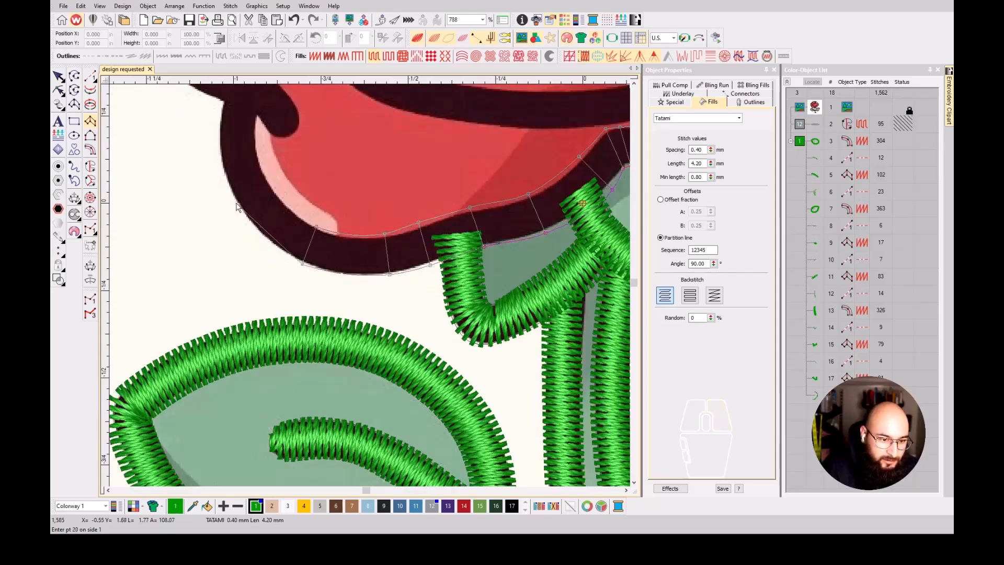
left_click(236, 203)
left_click(269, 182)
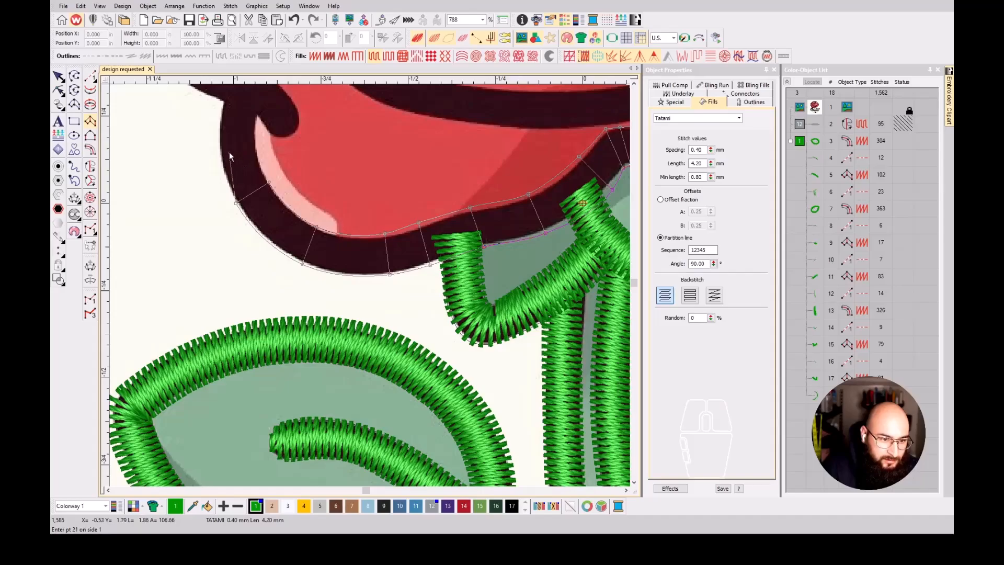
left_click(216, 142)
left_click(223, 93)
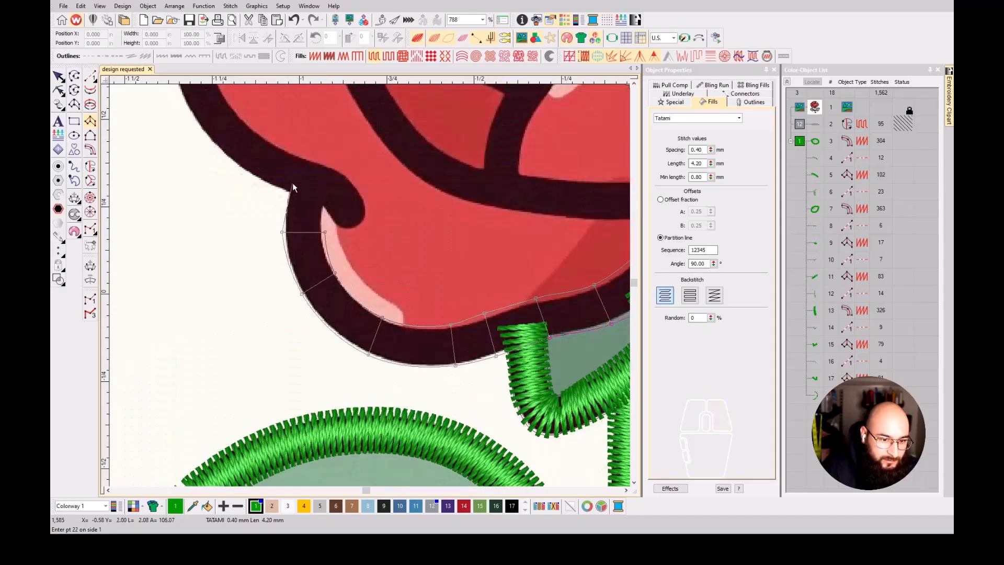
key("Return")
scroll(326, 186, "down", 4)
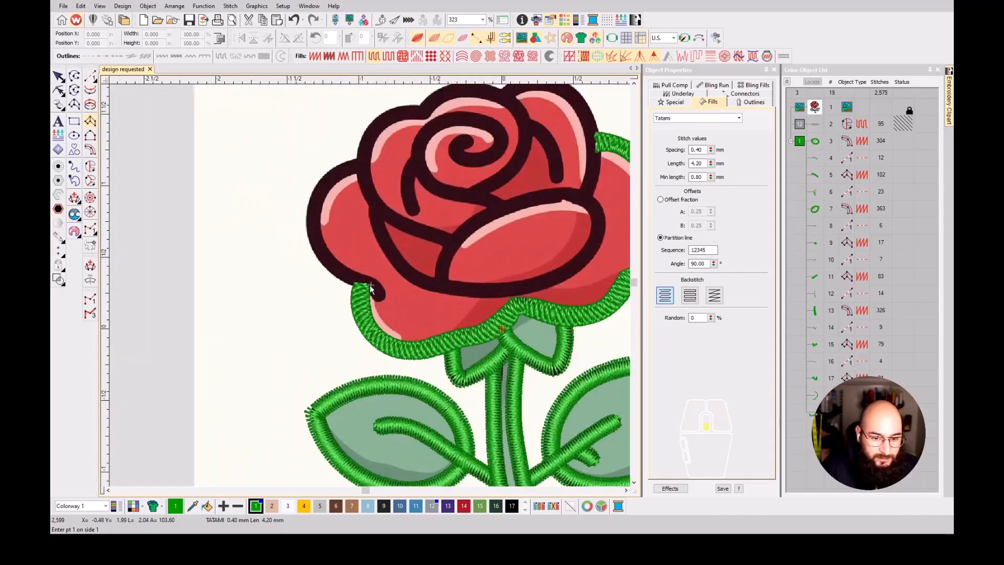
key("Escape")
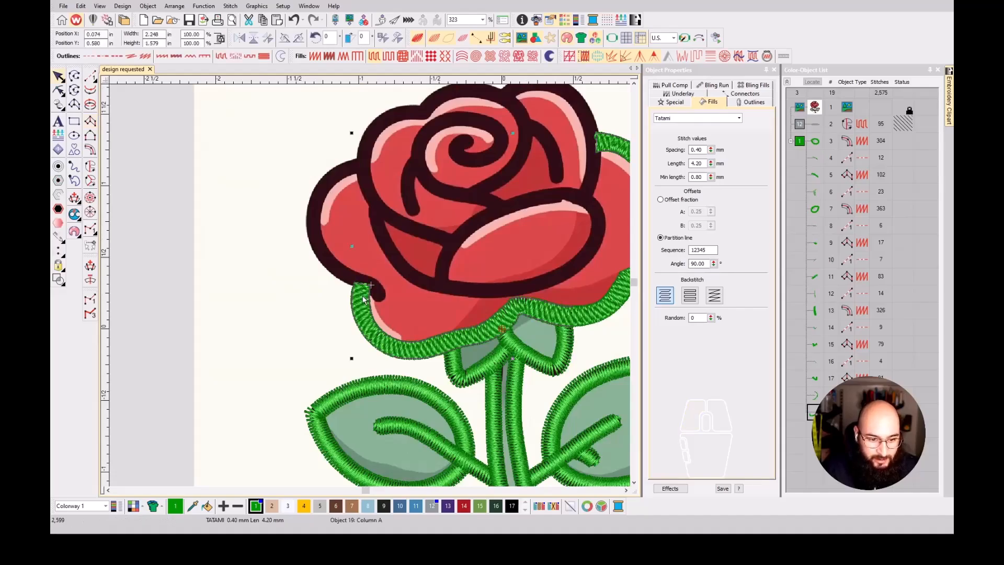
scroll(360, 300, "down", 3)
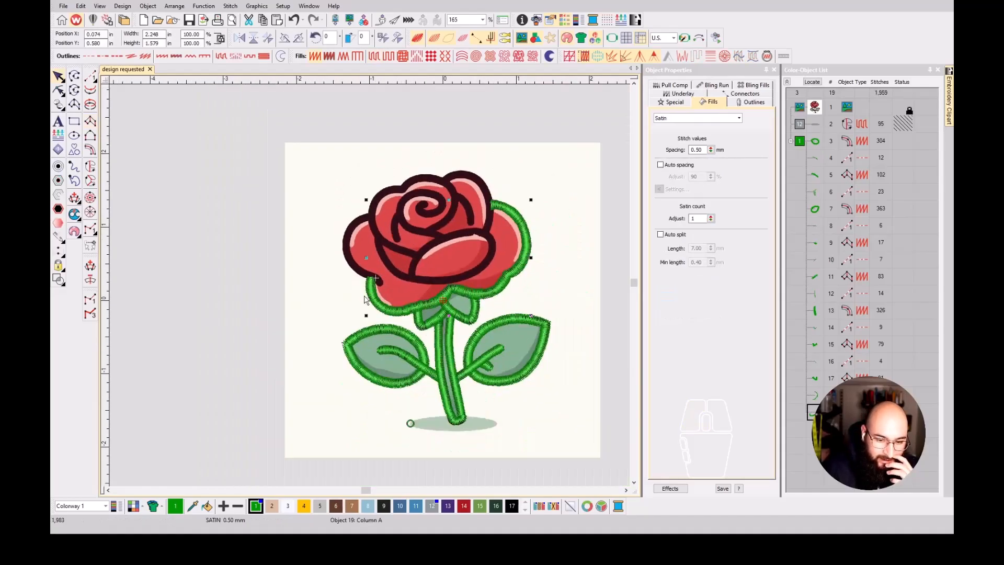
scroll(365, 299, "up", 6)
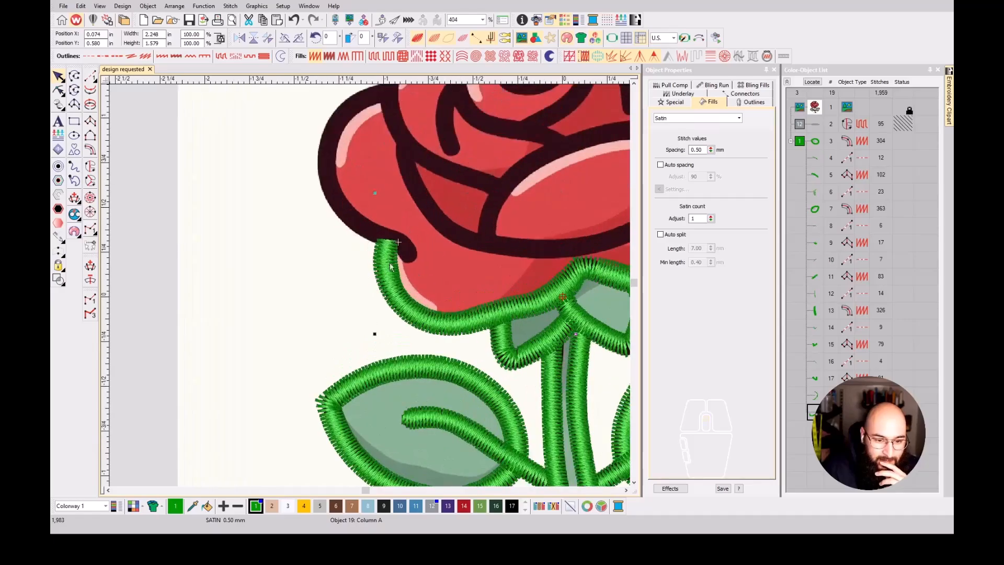
left_click(90, 76)
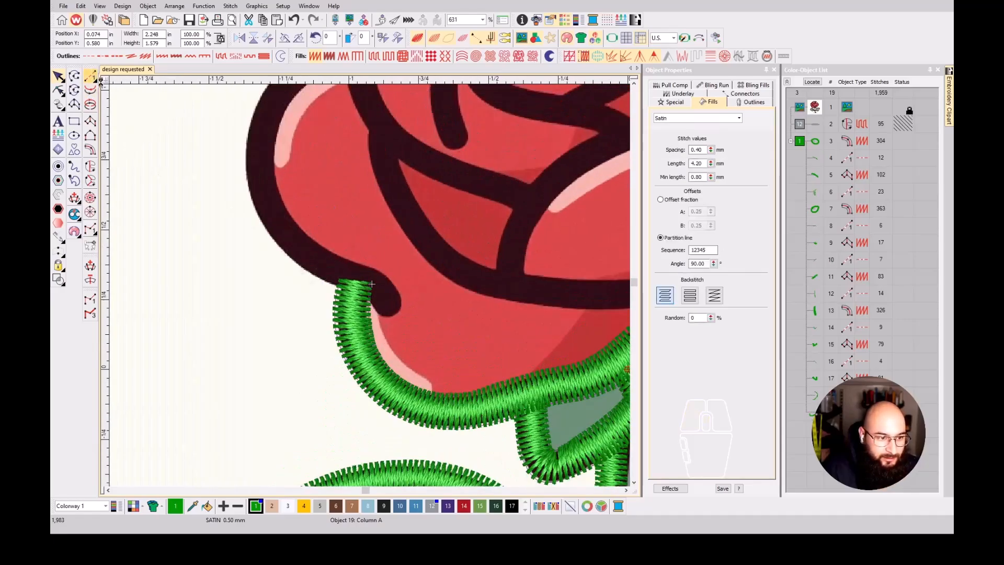
left_click(364, 282)
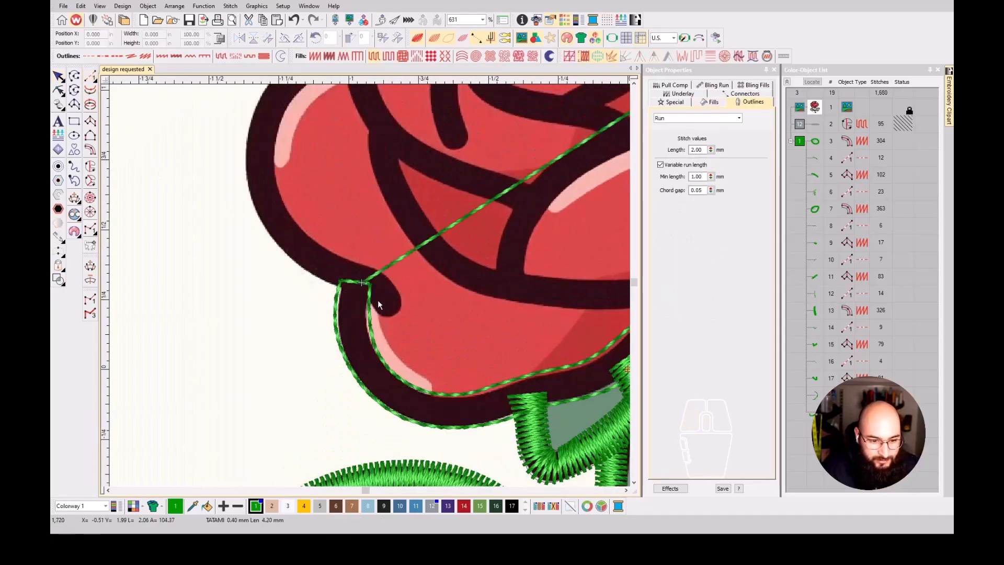
key("Return")
- Add a short travel run from the column's end at the left notch into the rounded tip of the outline hook
left_click(92, 79)
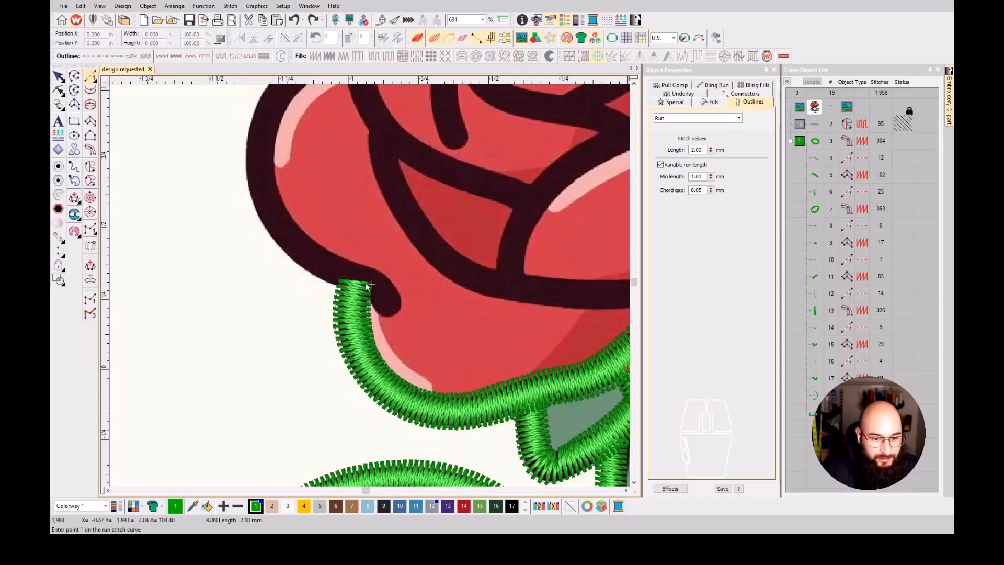
left_click(390, 309)
key("Return")
- Start a new column at the rounded hook tip and place its point pairs around the tip and across the left notch
key("space")
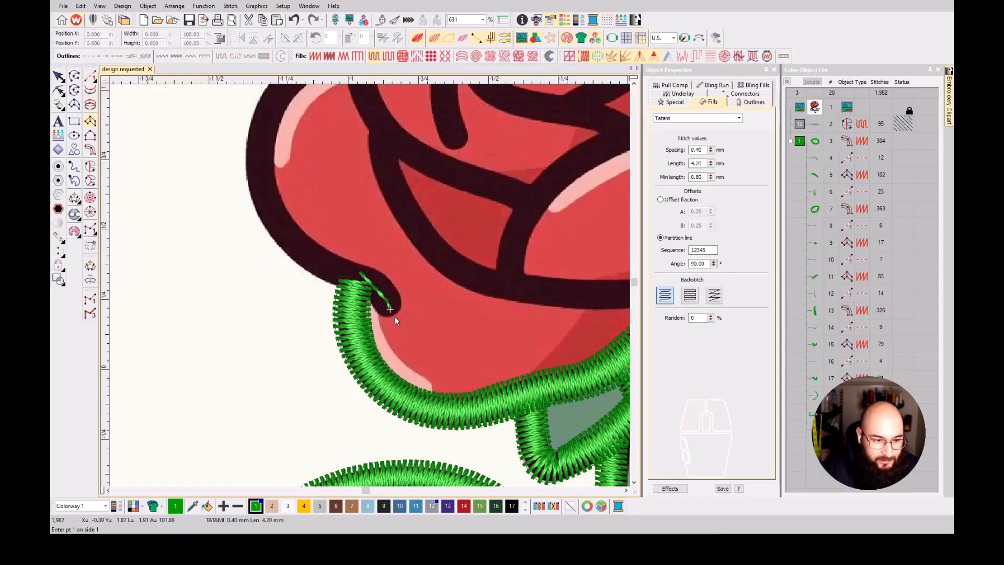
scroll(394, 316, "up", 3)
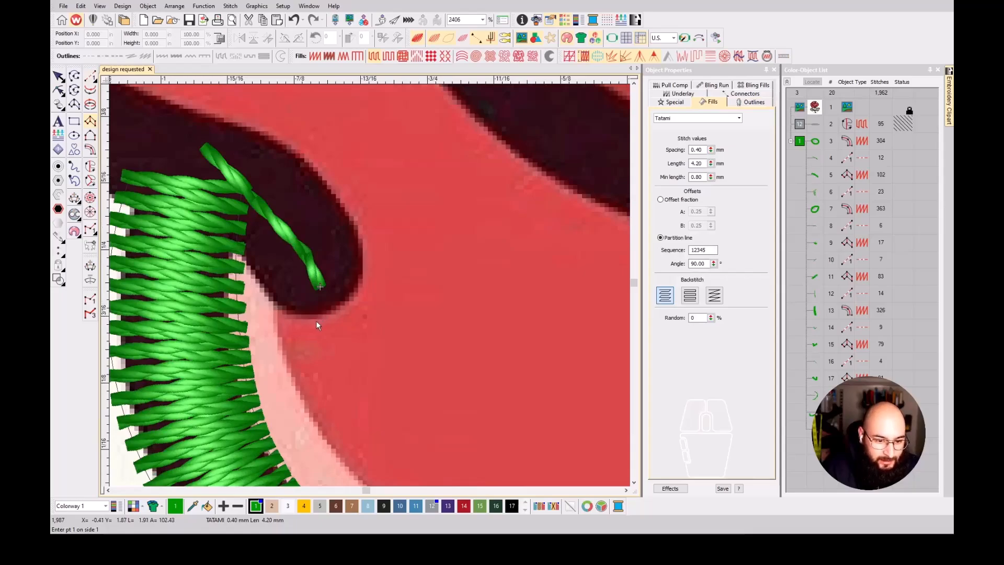
left_click(325, 319)
left_click(343, 307)
left_click(289, 313)
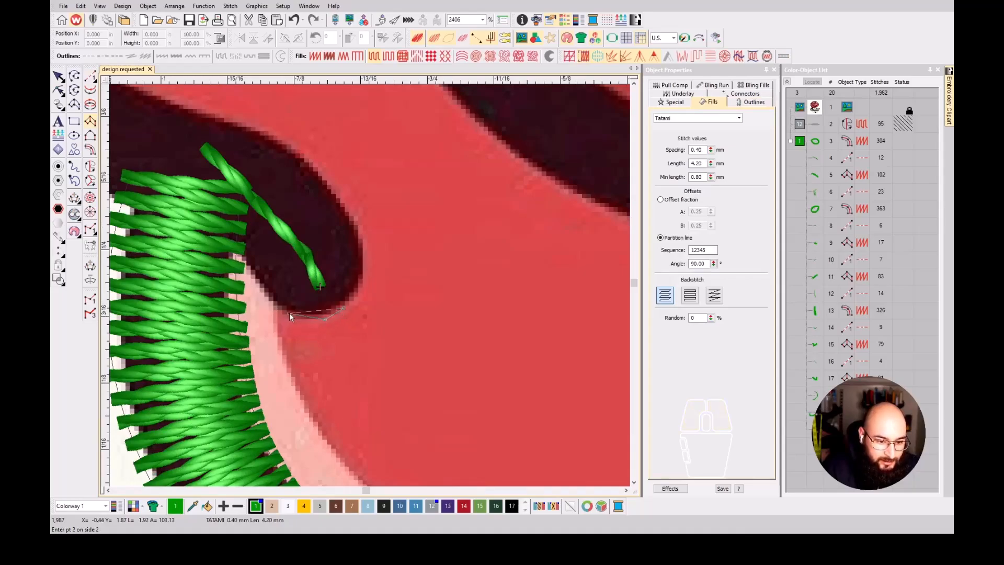
left_click(367, 245)
left_click(237, 257)
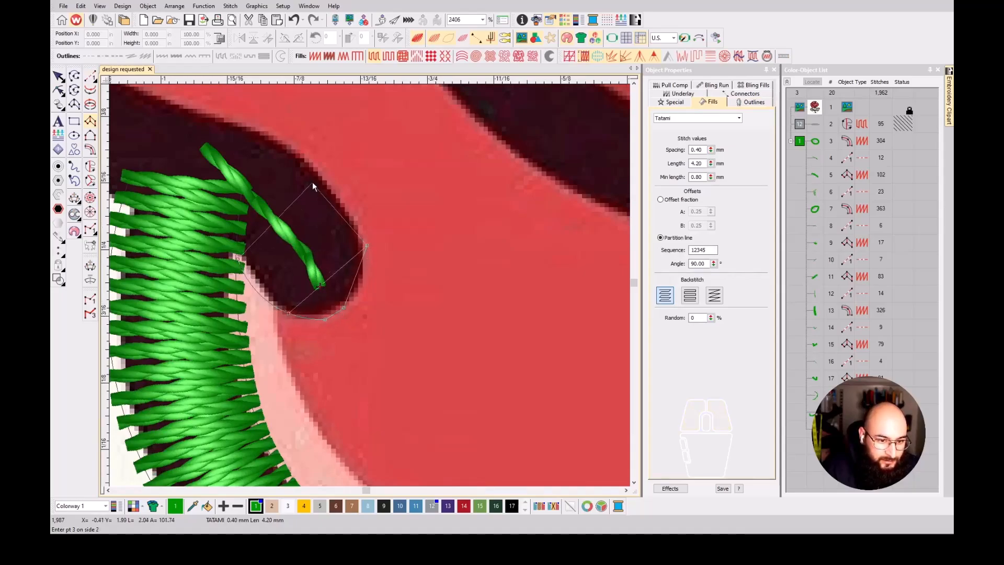
left_click(315, 164)
key("c")
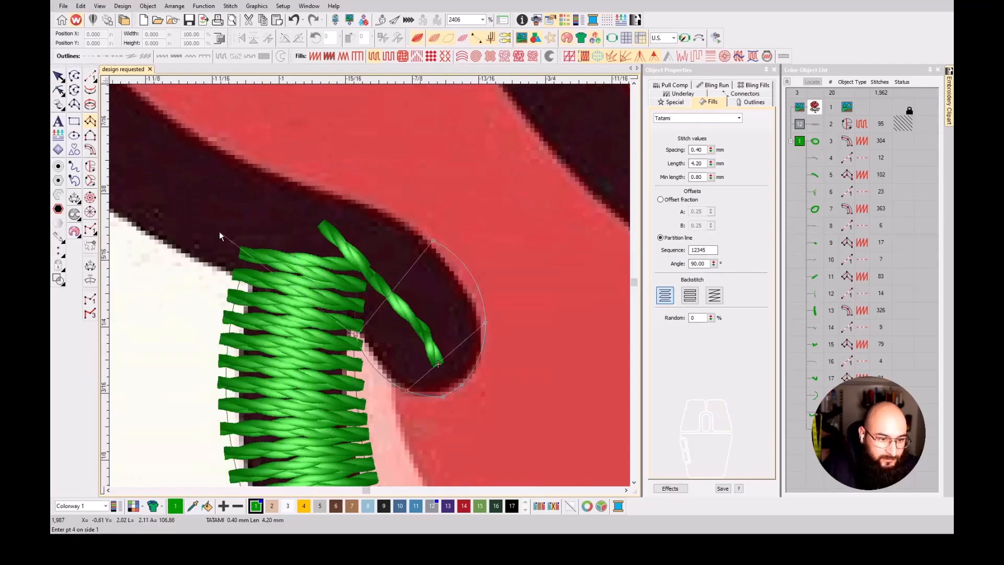
left_click(253, 156)
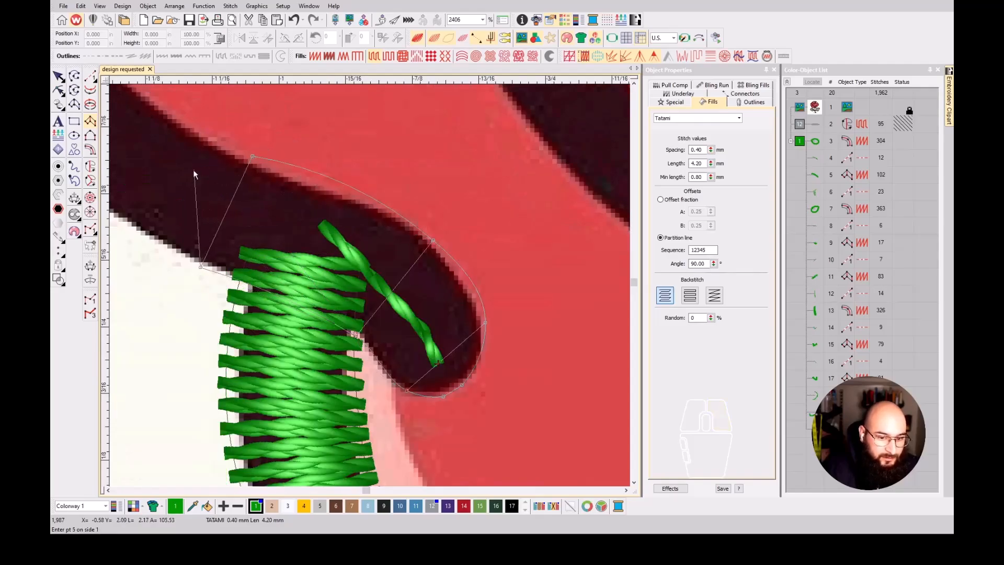
- Continue the column's point pairs up the lower left curve and outer side of the left petal
scroll(370, 285, "down", 3)
right_click(260, 250)
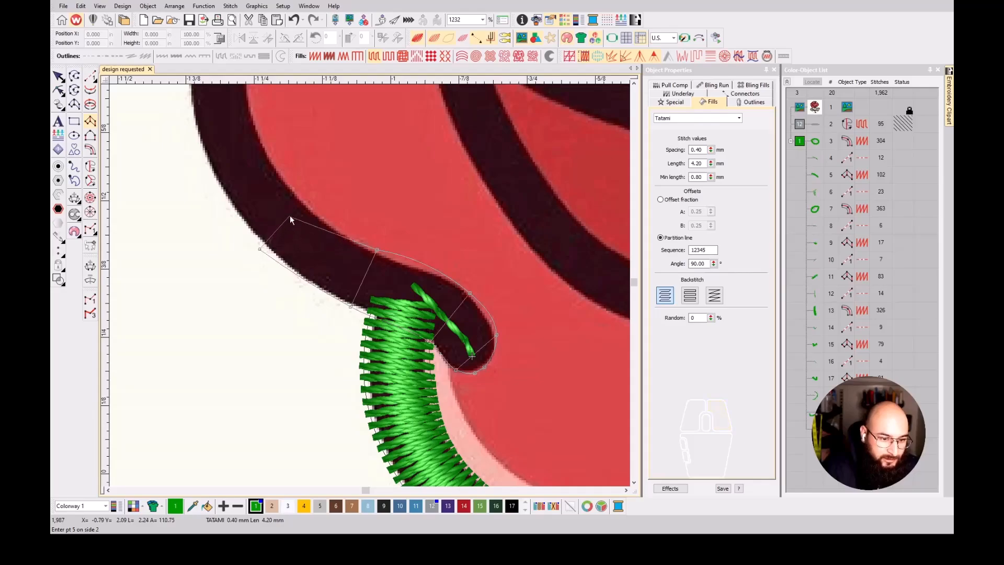
right_click(303, 196)
key("c")
right_click(284, 199)
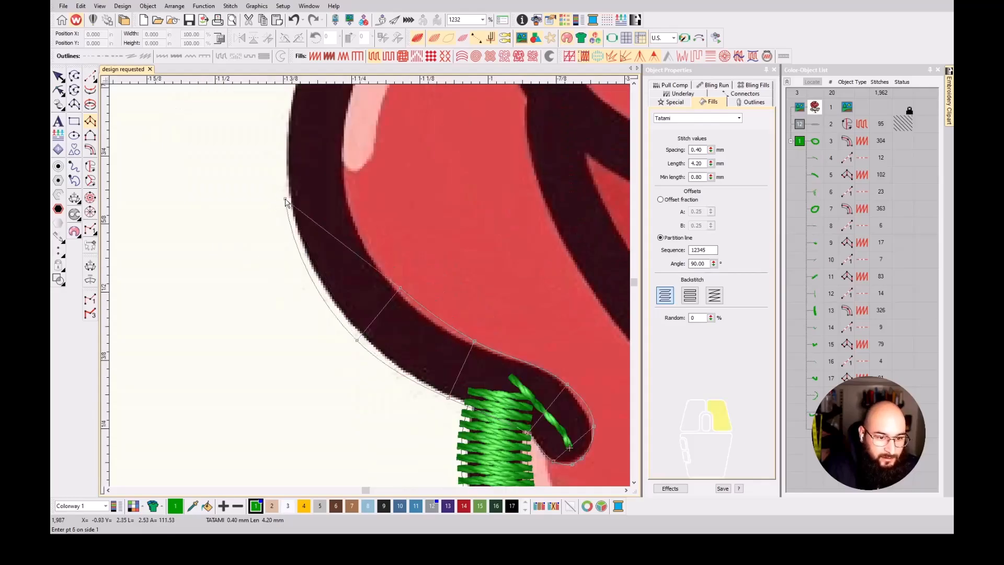
right_click(349, 196)
key("c")
right_click(333, 150)
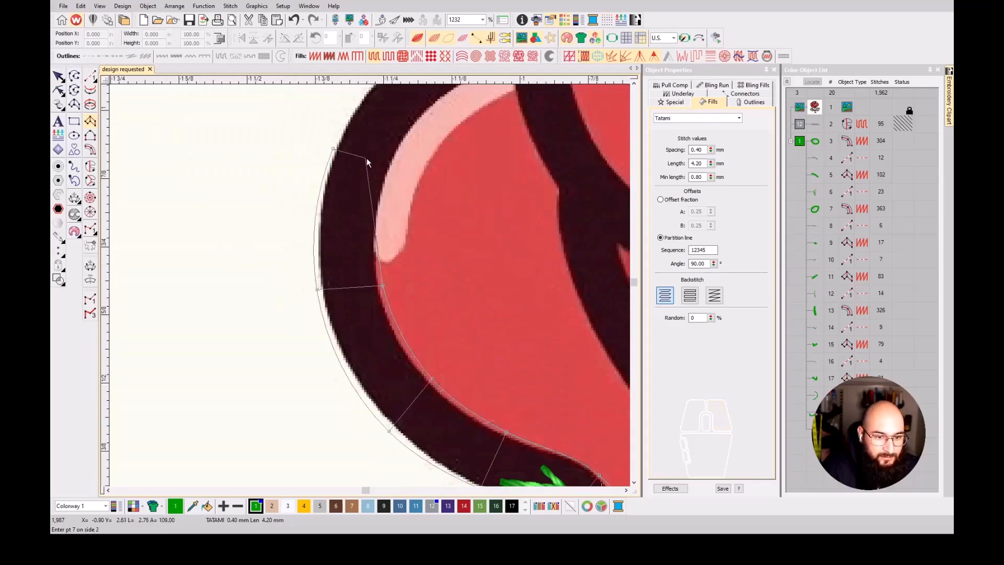
right_click(391, 165)
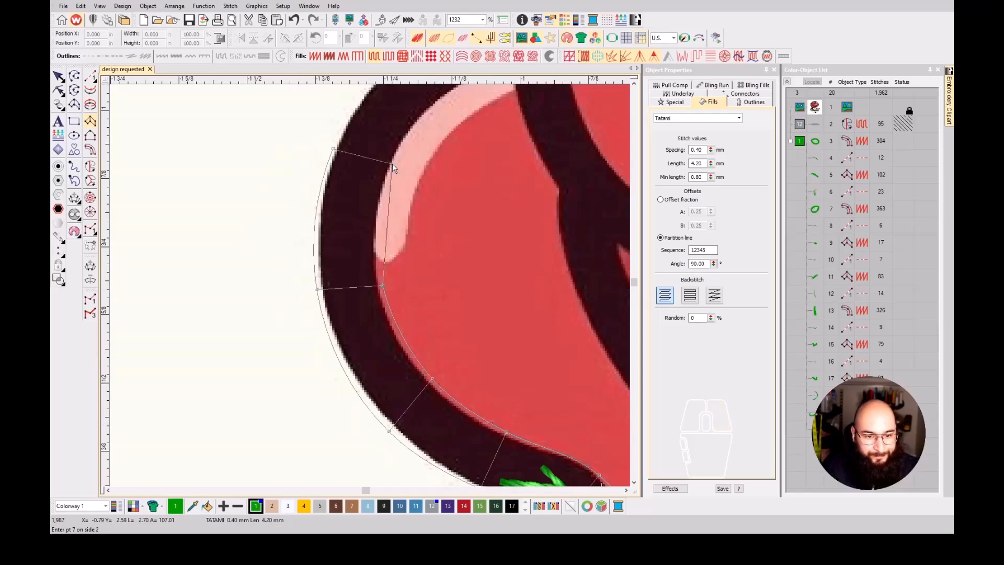
- Carry the column over the left petal's top to the neighbouring petal's outline and complete it as satin
key("c")
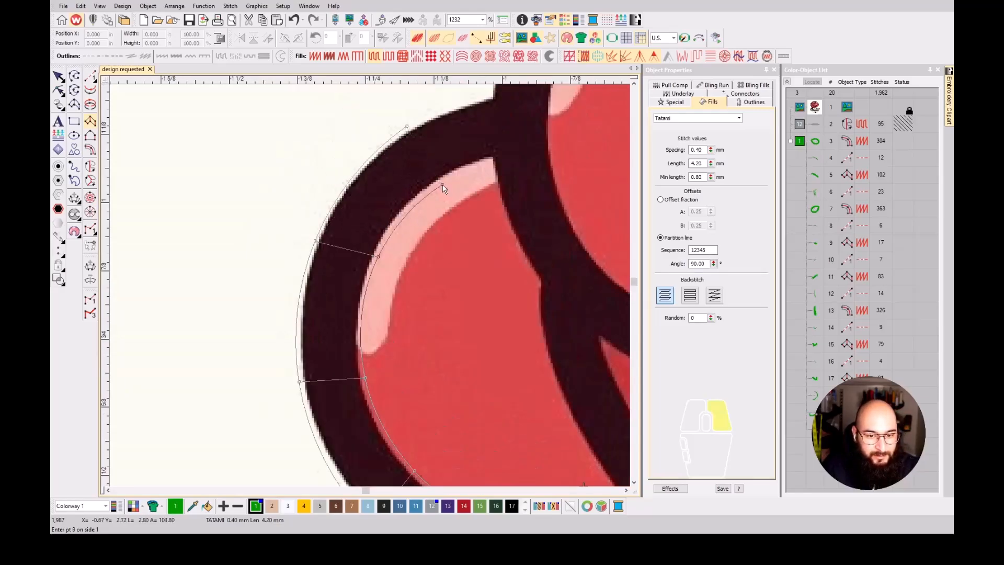
right_click(442, 184)
key("c")
right_click(429, 183)
right_click(437, 247)
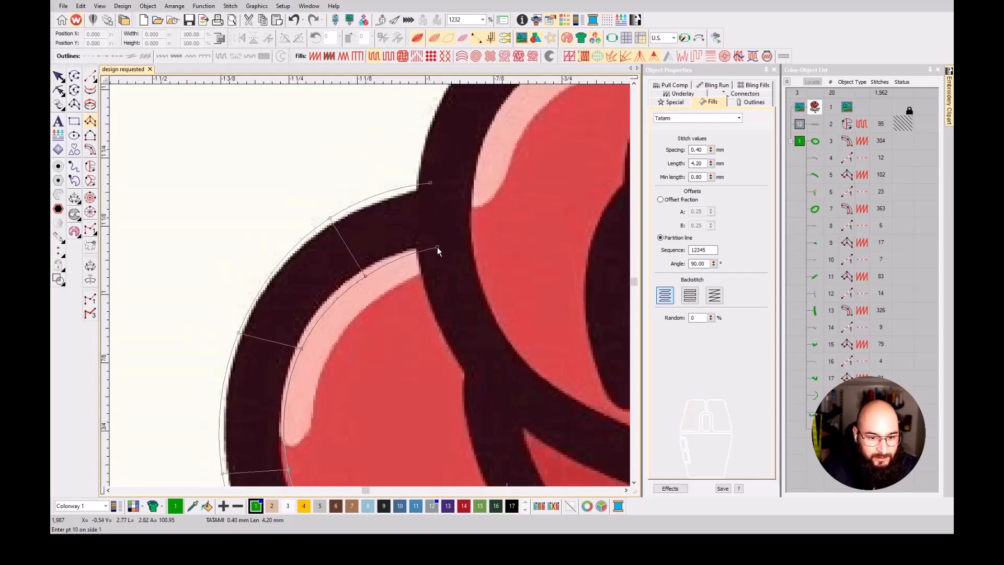
key("Return")
key("Escape")
scroll(437, 247, "down", 5)
left_click(359, 279)
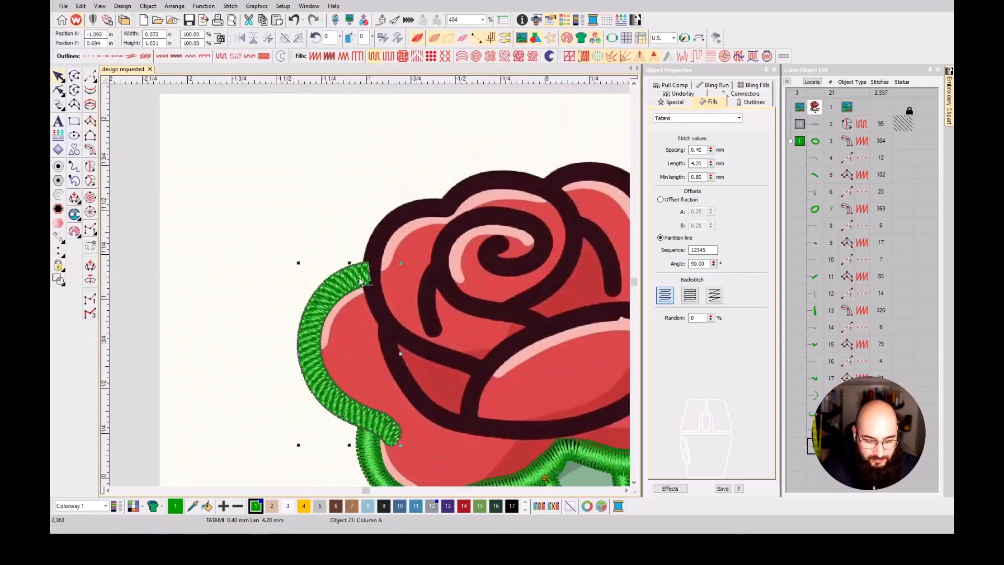
scroll(371, 286, "down", 4)
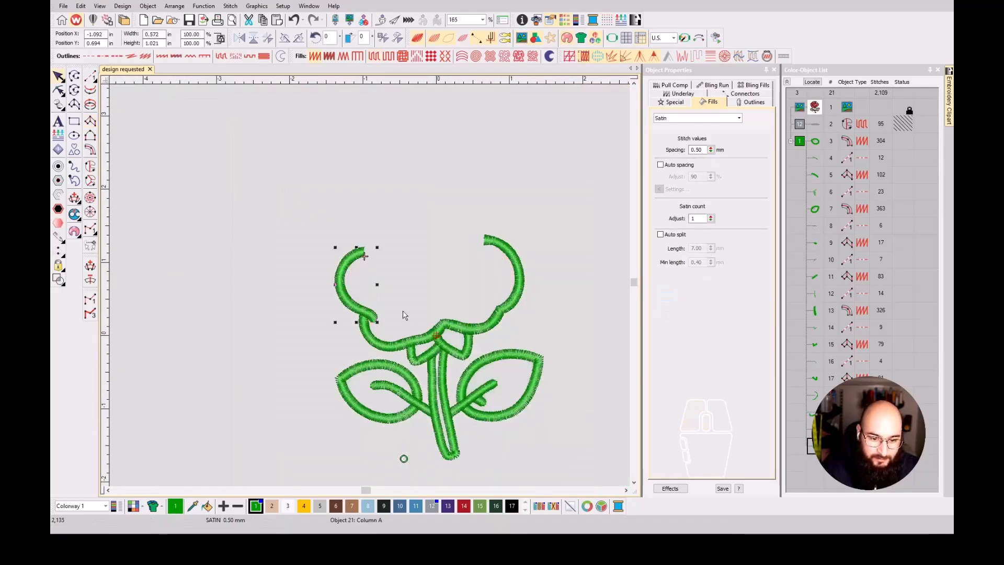
scroll(369, 284, "up", 3)
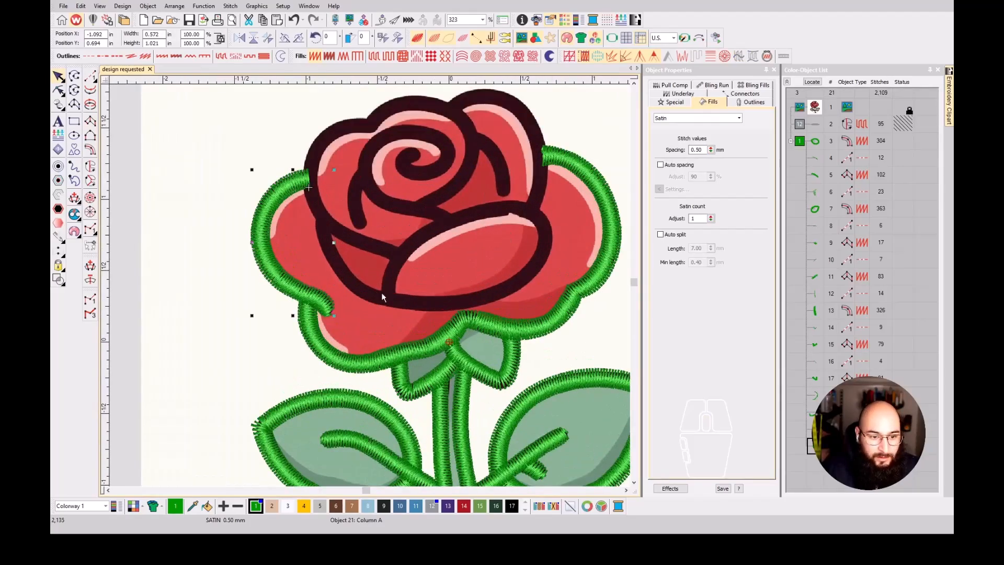
left_click(88, 75)
scroll(330, 222, "up", 2)
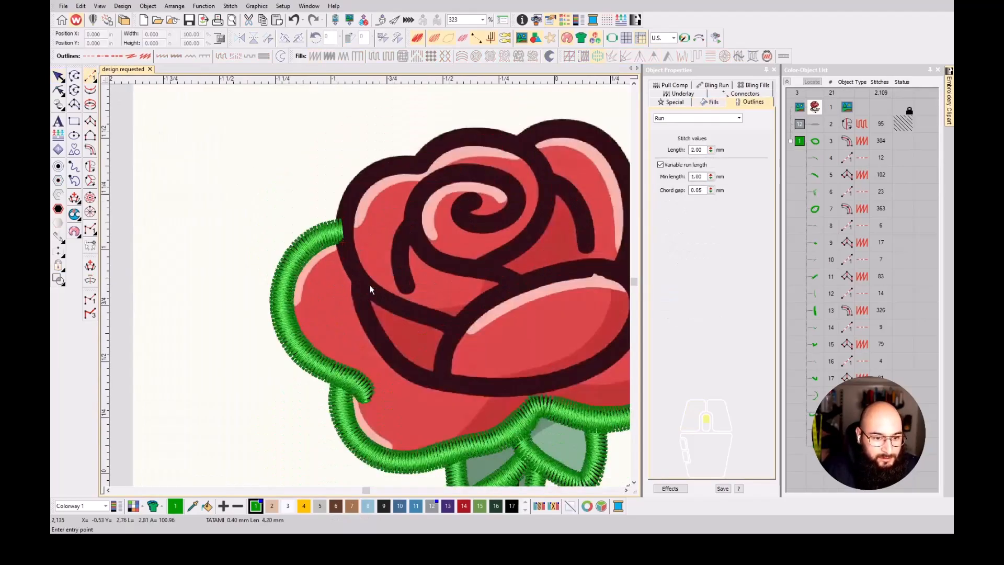
key("ctrl+z")
key("Return")
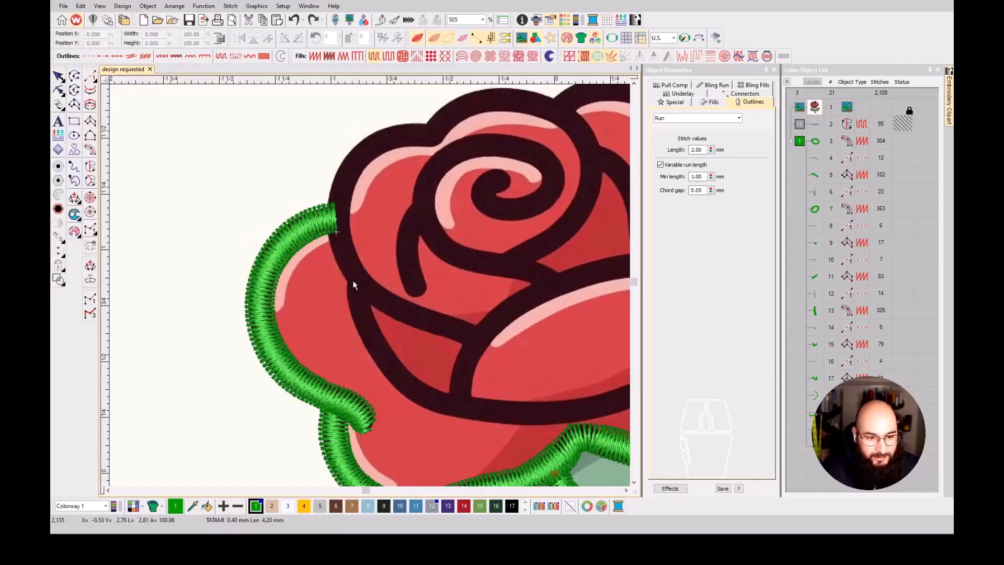
- Add a travel run from the left petal column's end down the inner outline to where the two petal lines branch
left_click(89, 76)
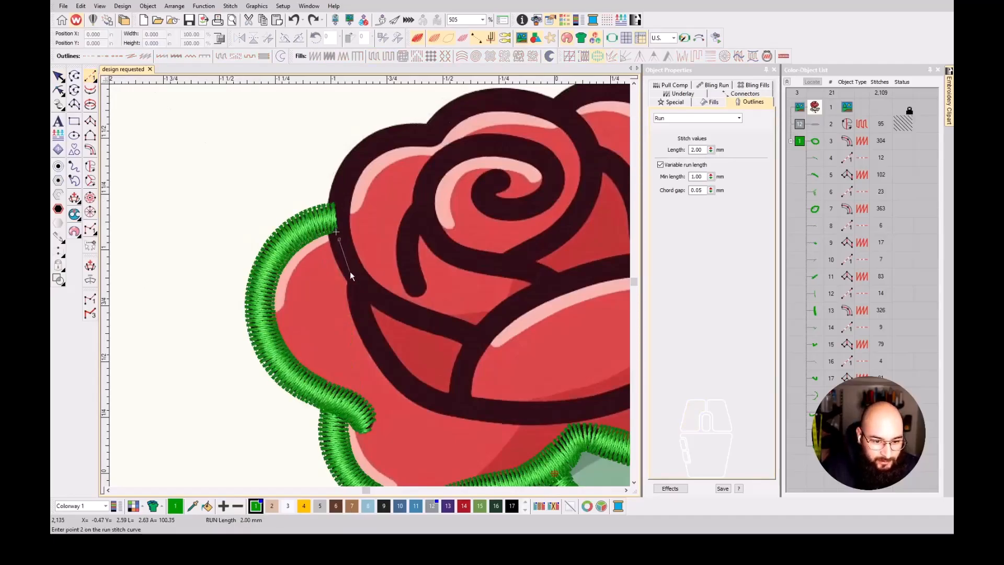
key("Return")
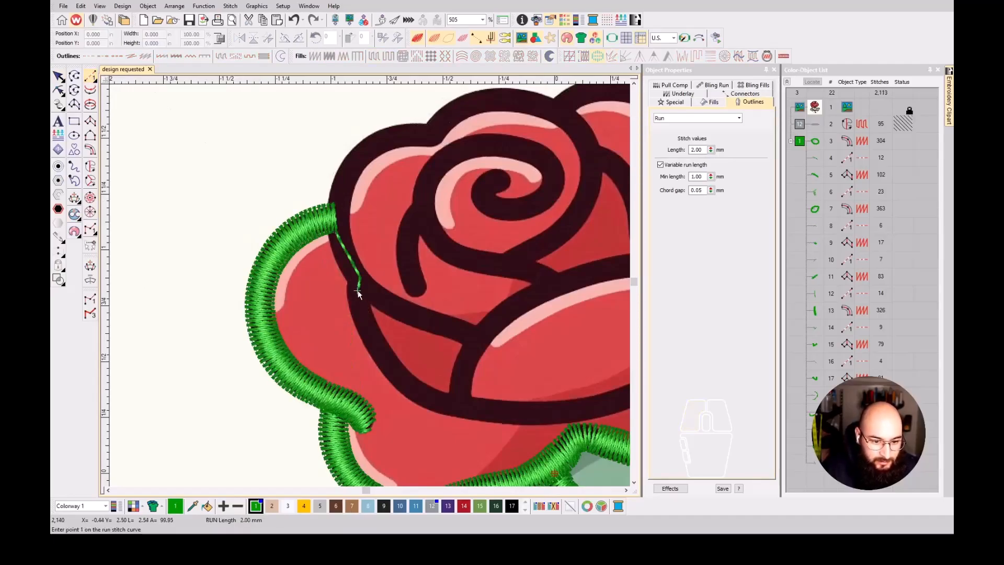
- Start a column at the outline branch and place its first point pairs down the lower petal line
key("space")
scroll(368, 303, "up", 2)
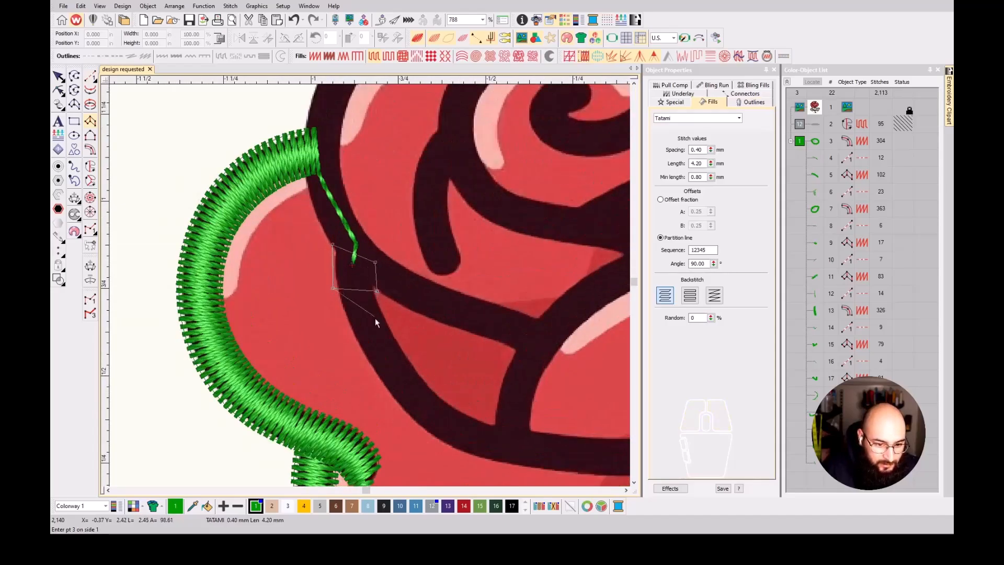
right_click(372, 368)
right_click(408, 347)
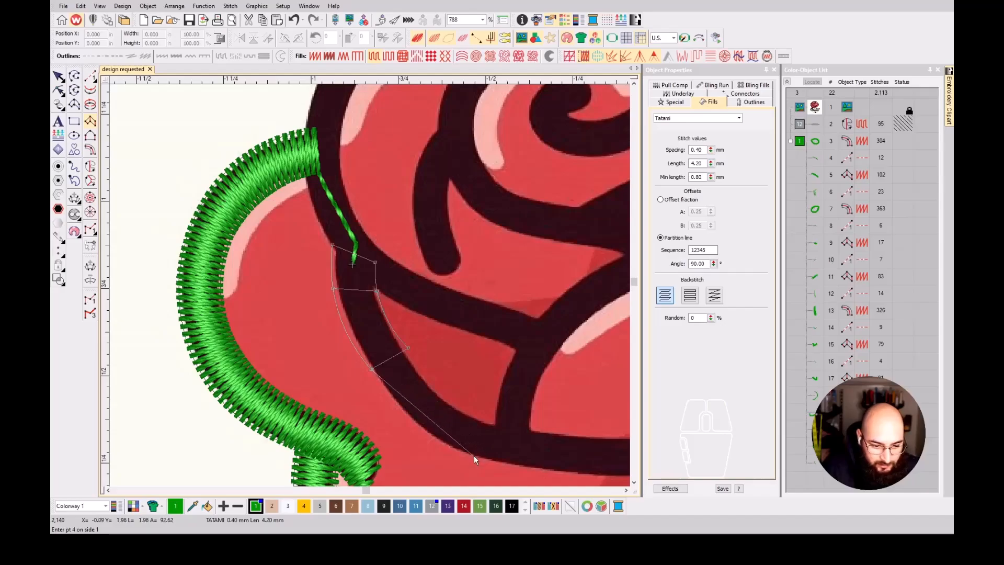
right_click(495, 465)
right_click(501, 424)
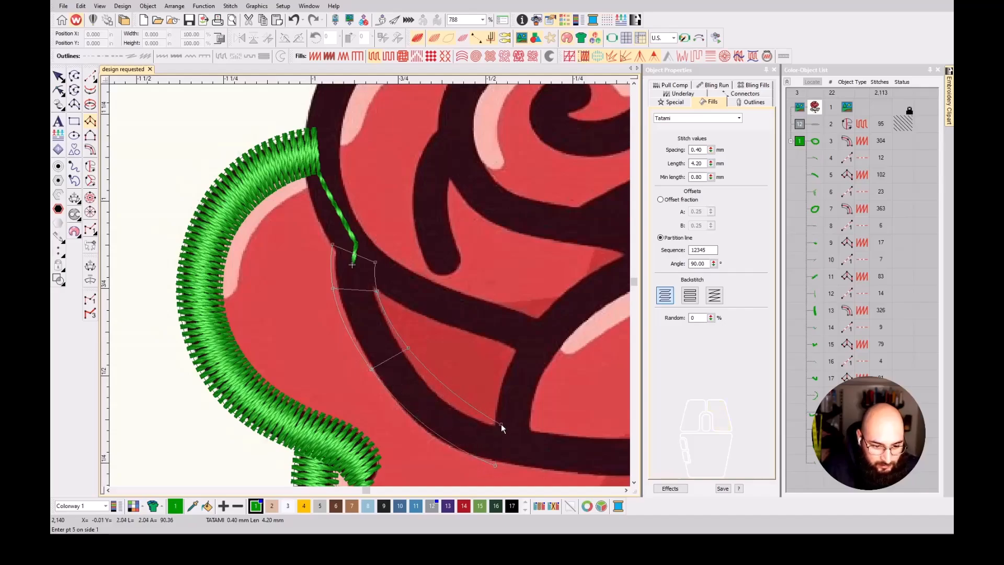
key("BackSpace")
key("BackSpace")
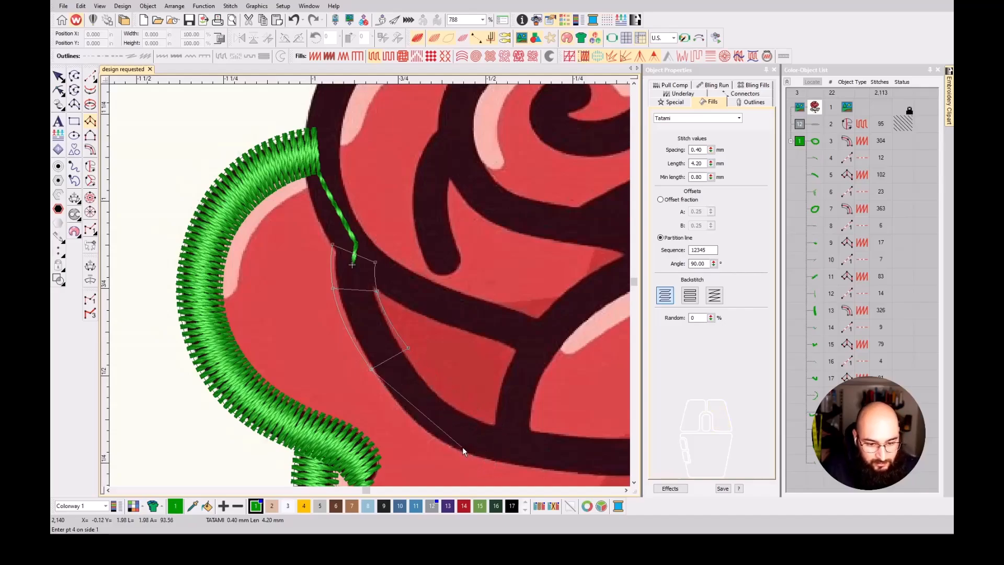
- Continue the column's point pairs around the lower left bend and past the base of the front petal's left outline
right_click(422, 435)
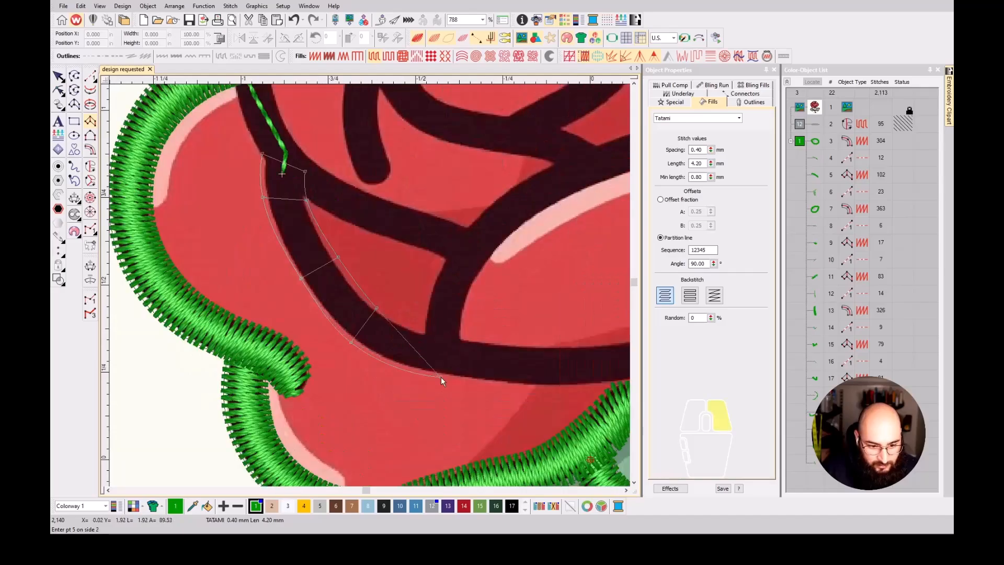
right_click(441, 376)
scroll(369, 284, "down", 2)
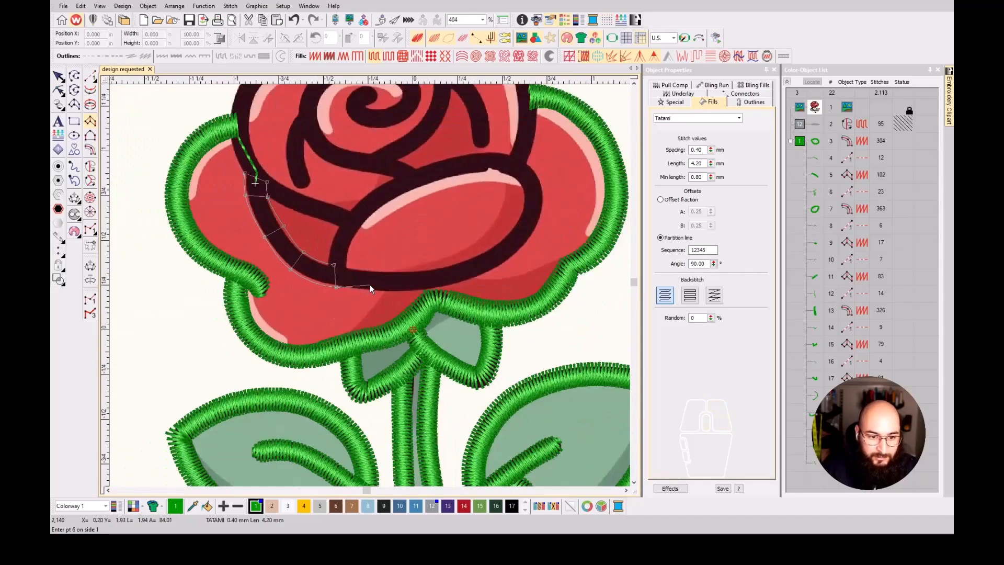
scroll(369, 285, "up", 3)
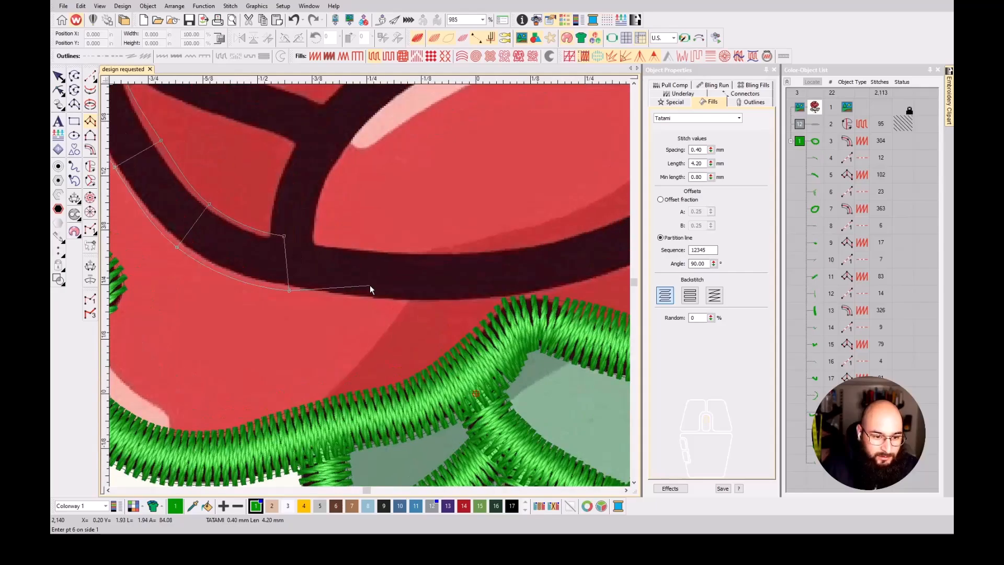
right_click(351, 298)
right_click(353, 246)
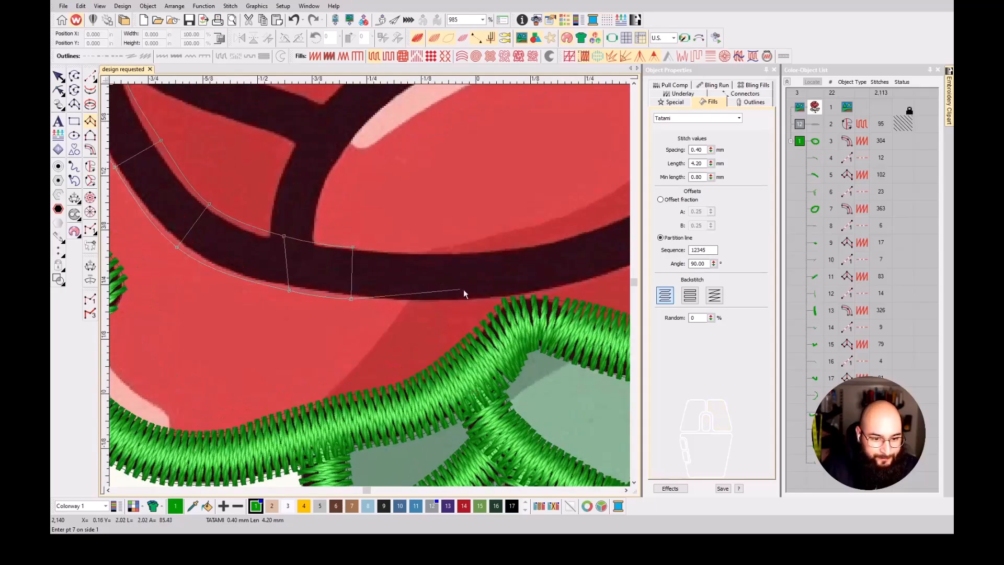
- Continue the column's point pairs along the front petal's lower outline and up to its right side
right_click(563, 288)
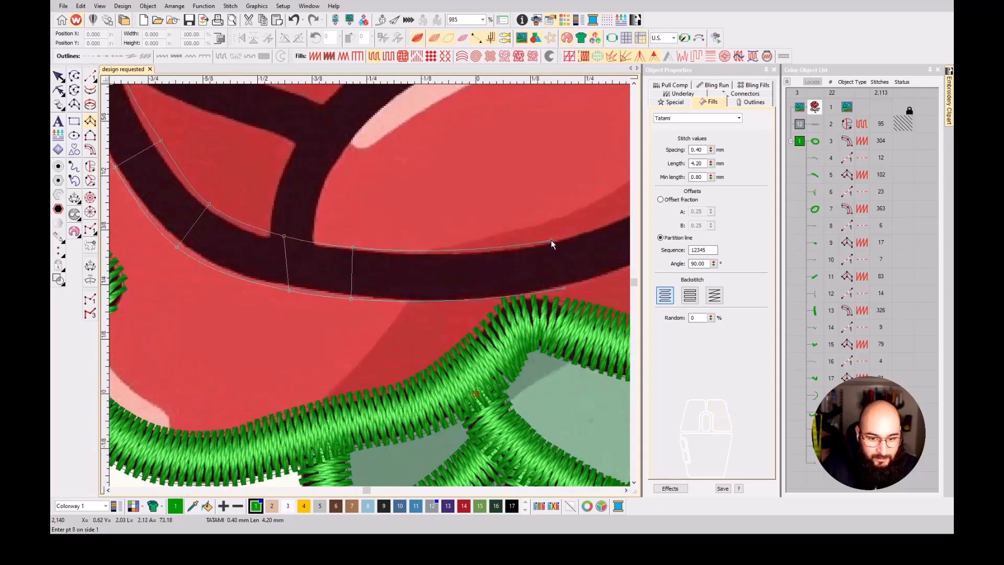
right_click(524, 215)
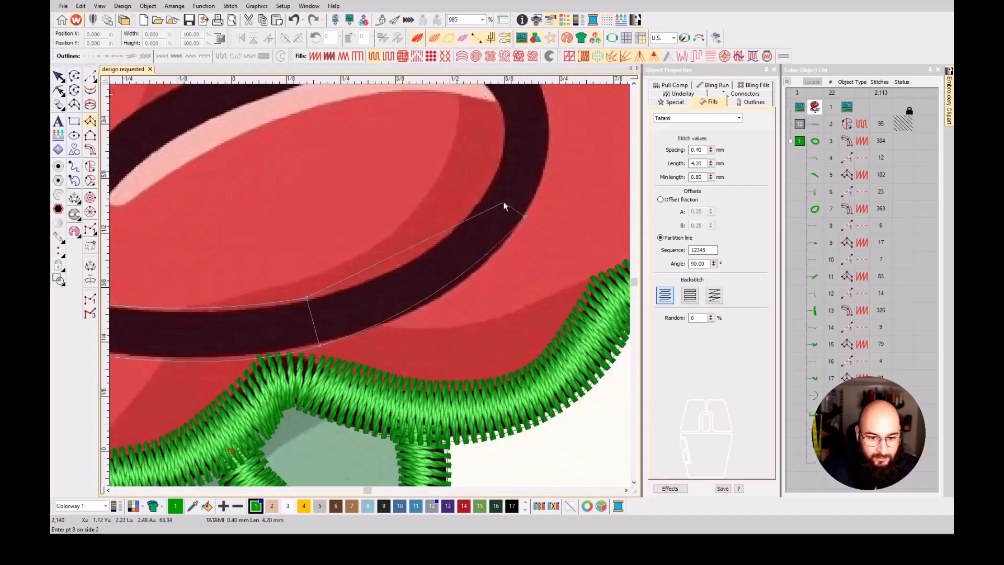
right_click(476, 192)
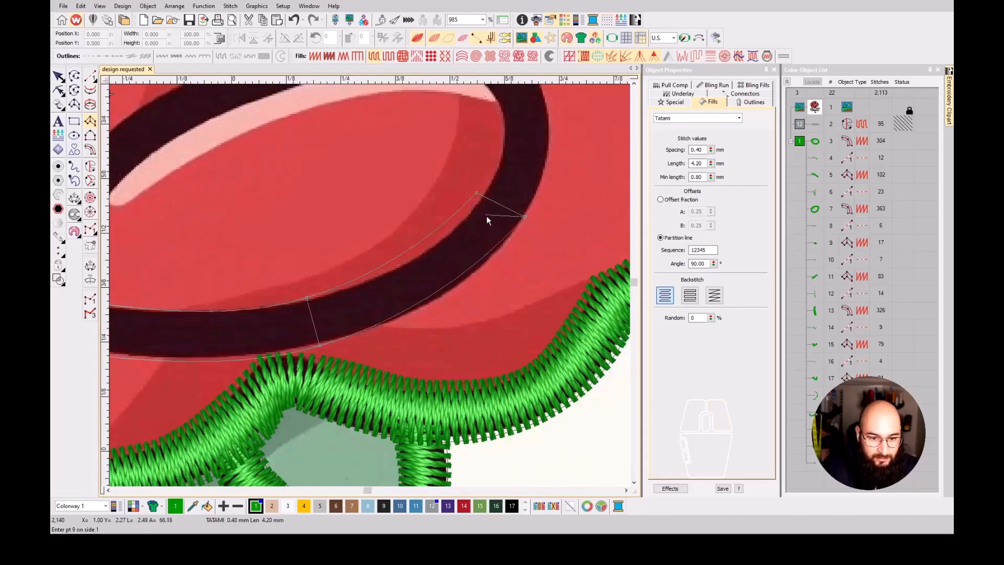
right_click(553, 152)
right_click(500, 142)
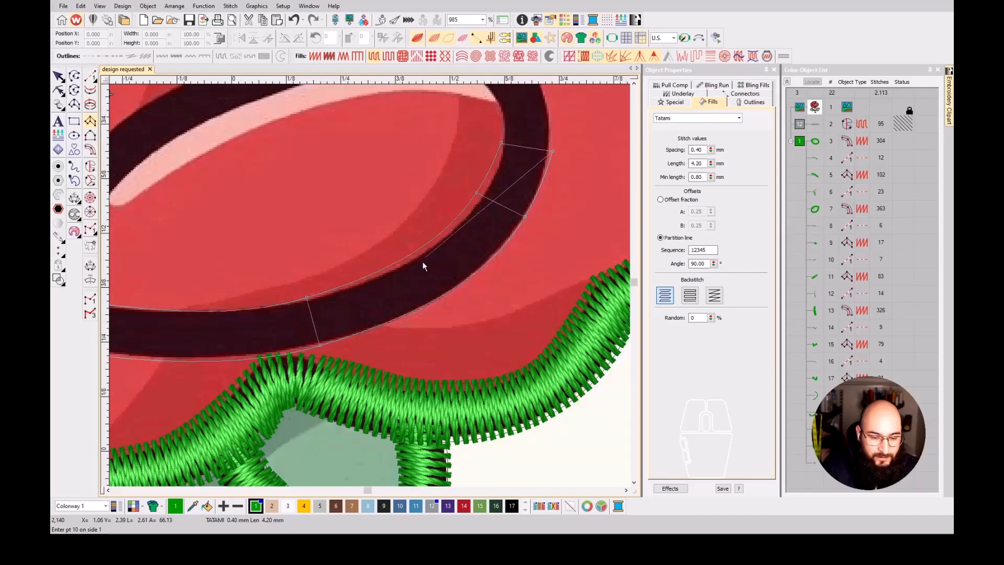
- Add a point pair where the front petal's right outline bends toward its top
scroll(459, 197, "down", 5)
scroll(370, 284, "up", 6)
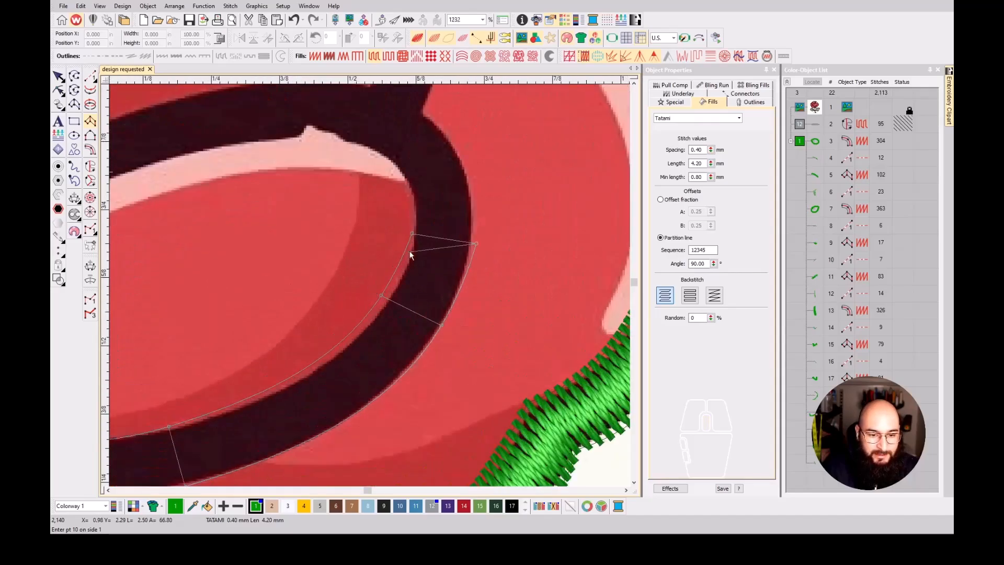
scroll(369, 287, "up", 2)
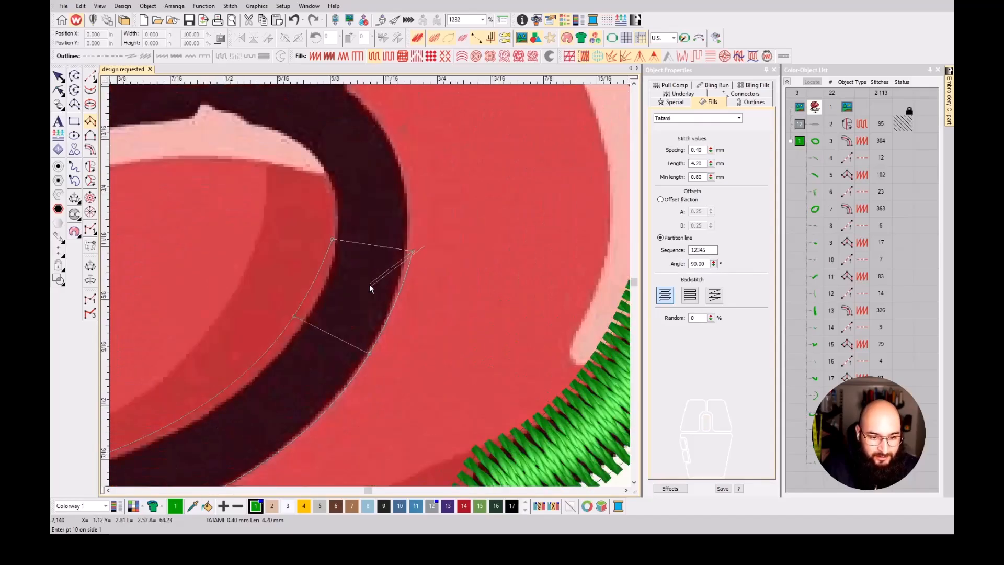
scroll(369, 285, "up", 1)
scroll(413, 161, "down", 3)
right_click(369, 237)
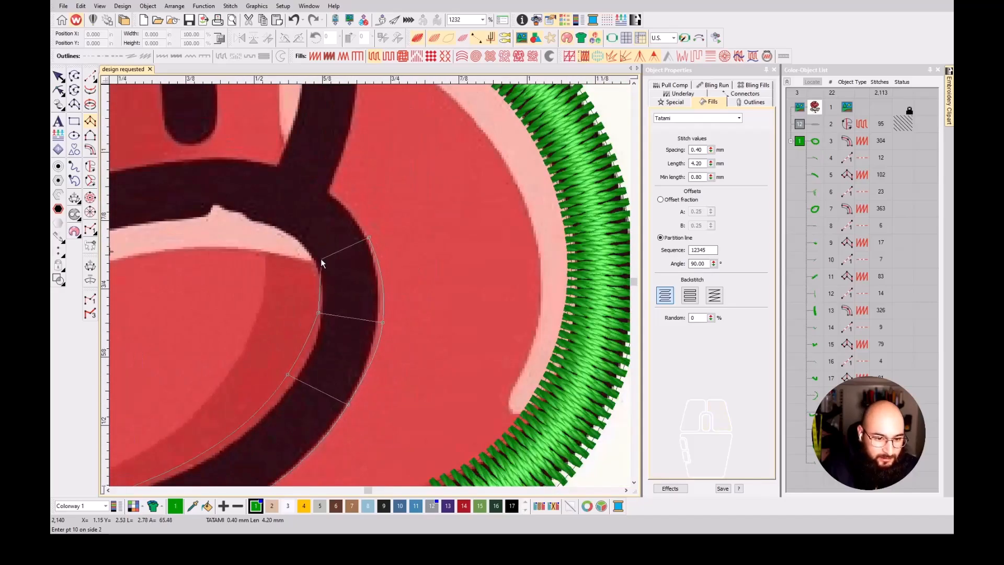
right_click(322, 263)
- Carry the column's point pairs around the upper right bend and along the front petal's top outline
scroll(325, 267, "down", 4)
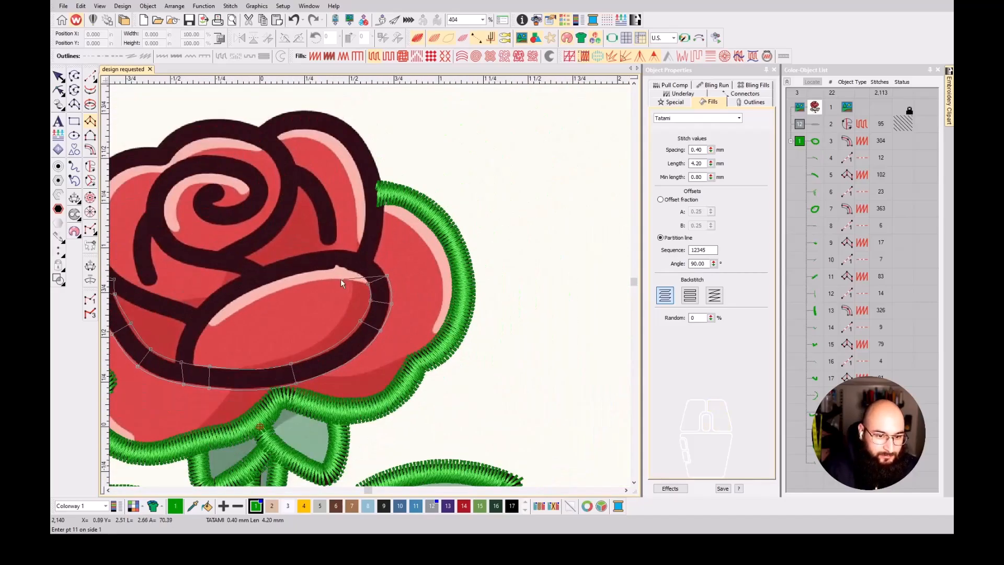
scroll(341, 278, "up", 2)
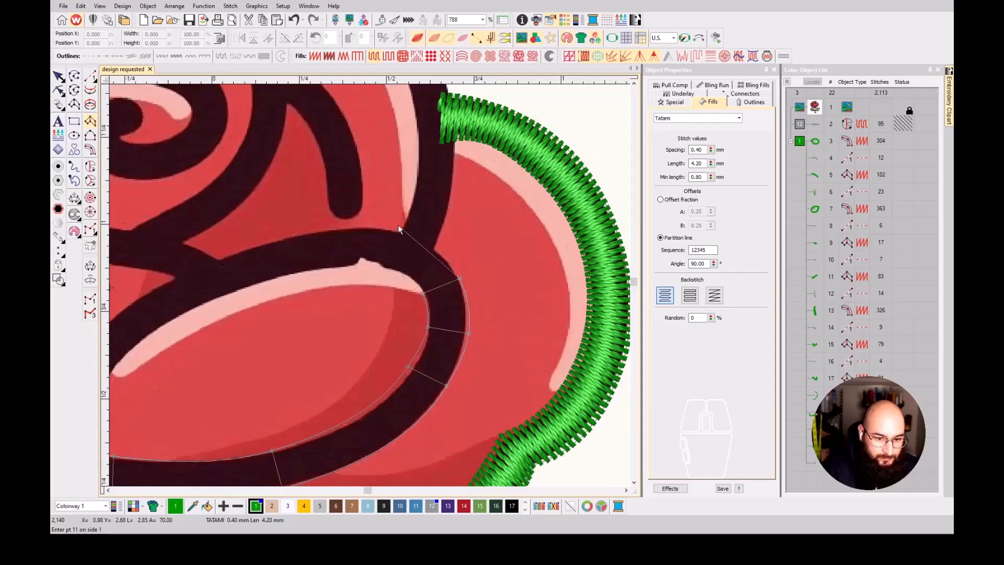
right_click(422, 236)
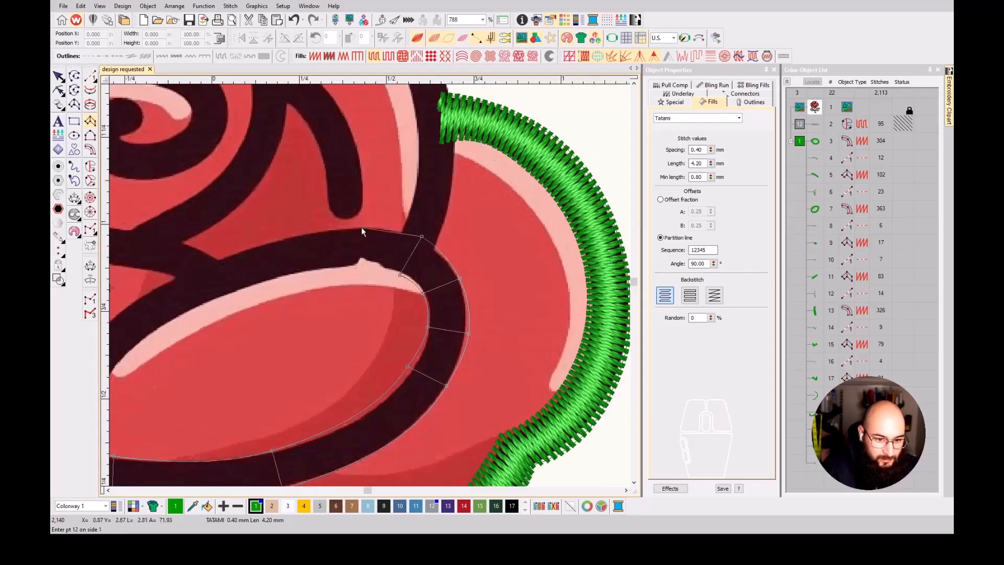
right_click(345, 225)
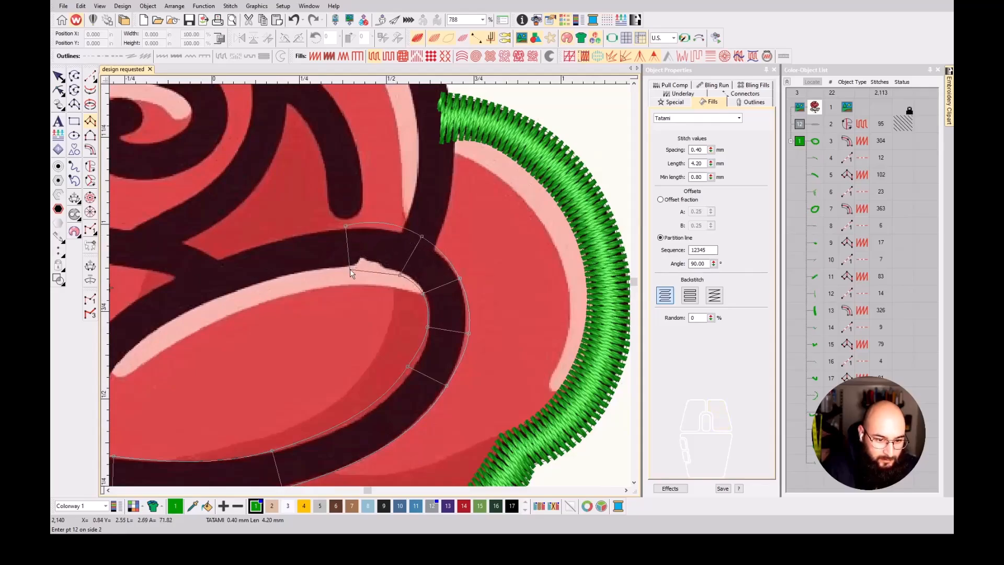
right_click(217, 258)
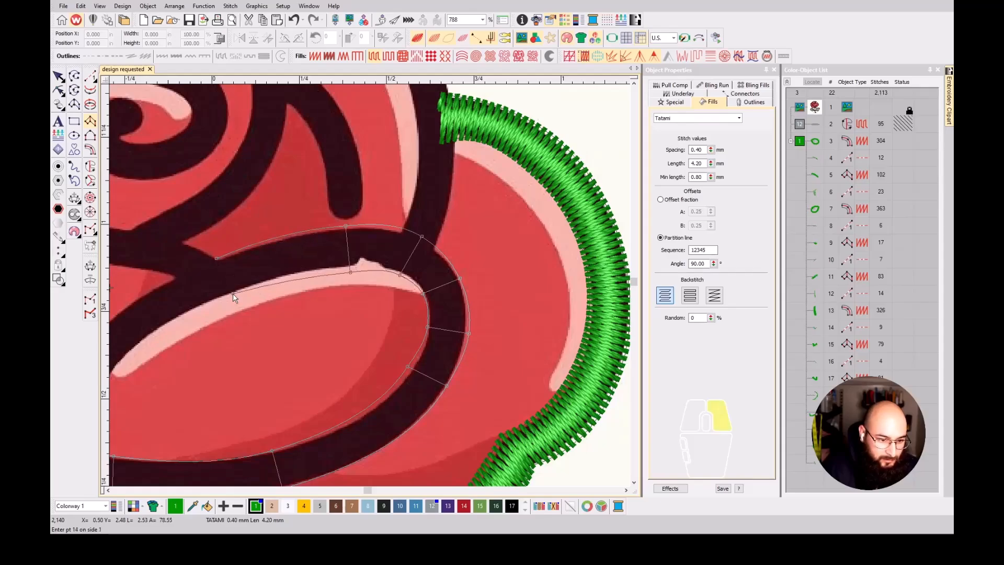
scroll(234, 293, "down", 1)
scroll(370, 285, "down", 2)
scroll(329, 262, "up", 2)
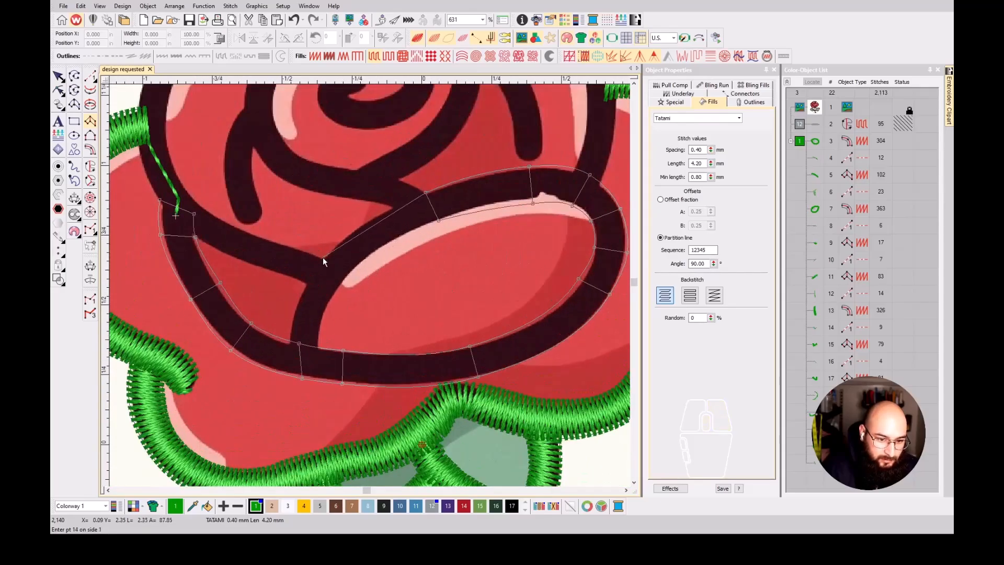
- Finish the column down the front petal's left outline to the lower line and convert it to satin
right_click(322, 258)
right_click(349, 277)
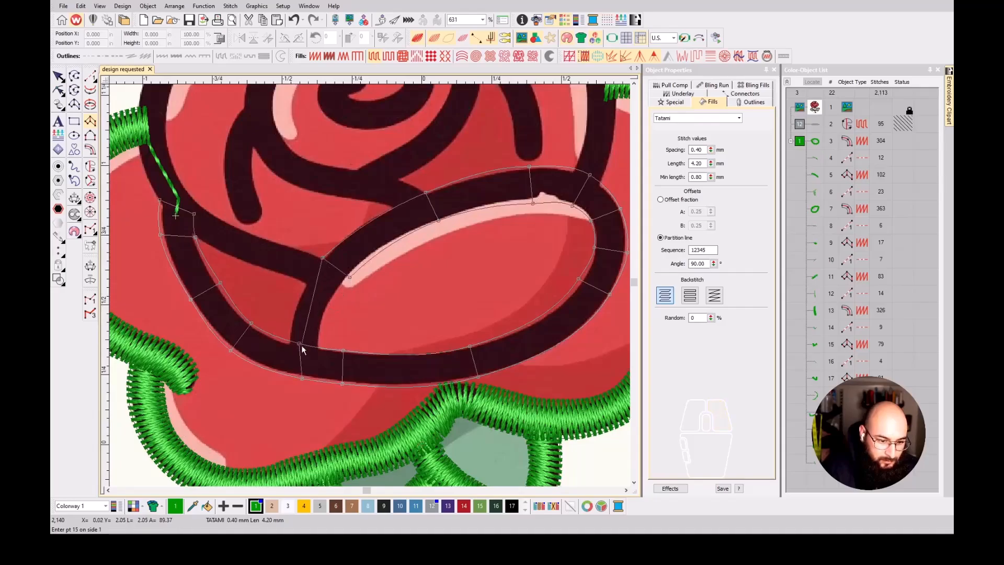
right_click(287, 345)
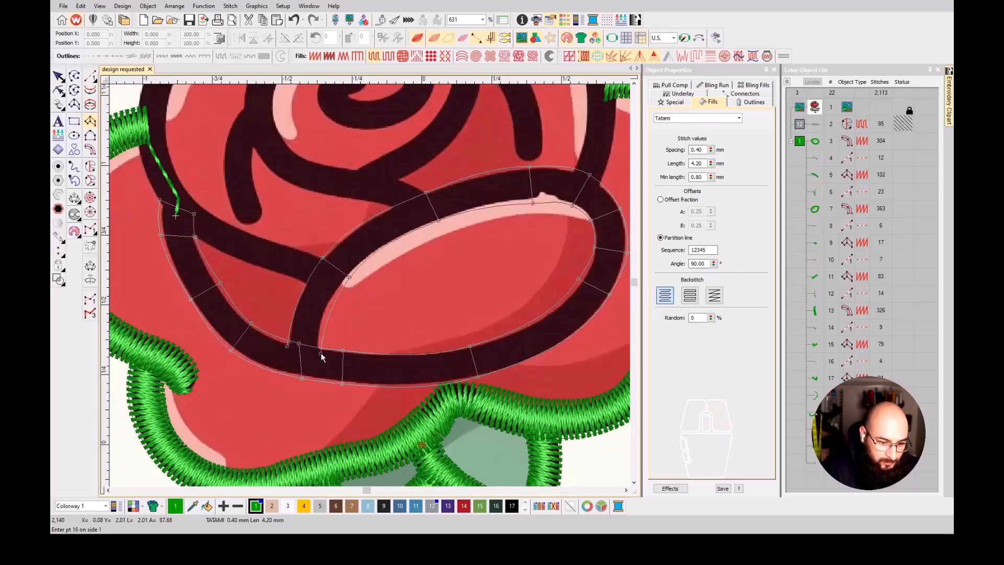
key("Return")
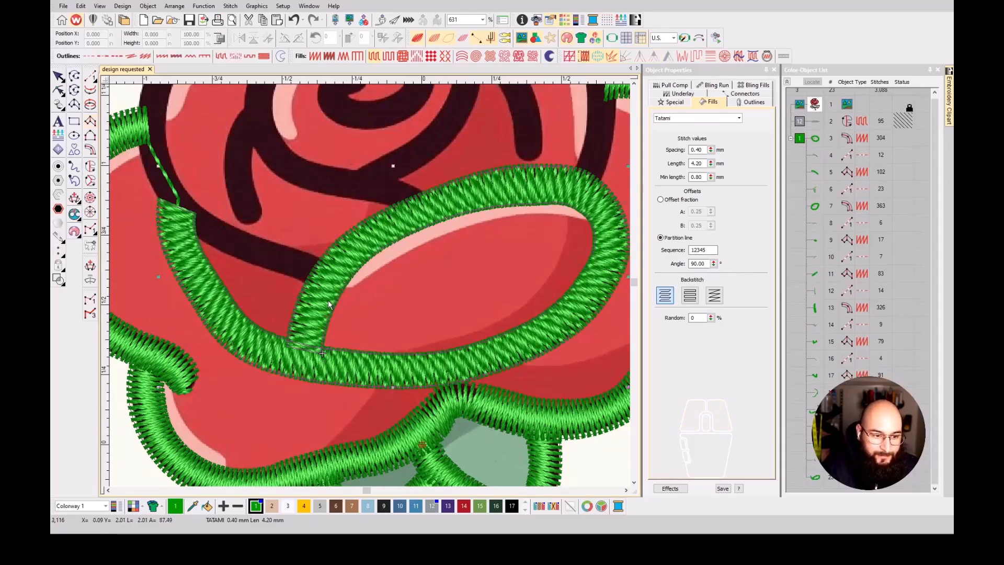
key("Escape")
key("shift+i")
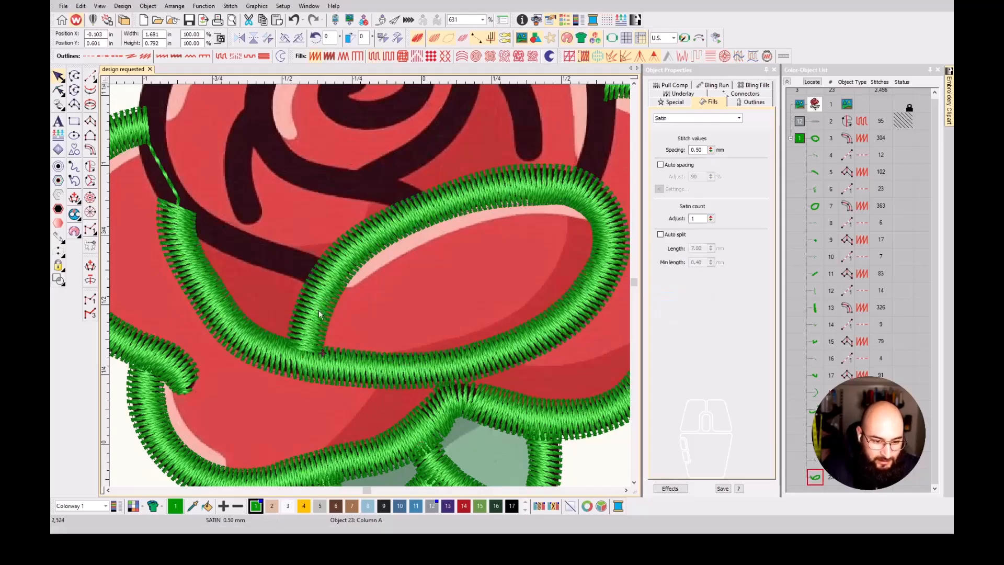
- Move the front petal column's end point to where the left inner petal line meets its outline
key("h")
scroll(369, 287, "up", 3)
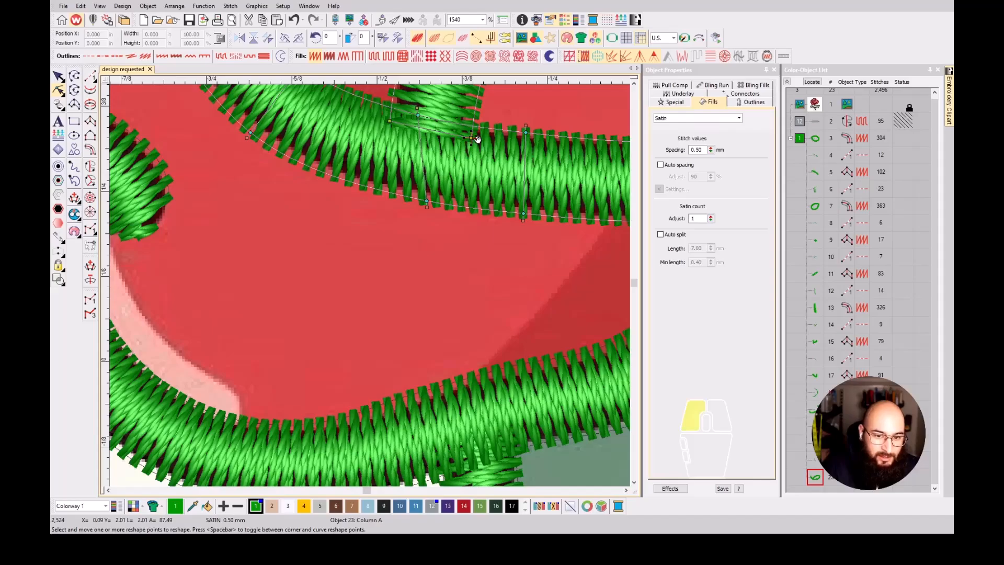
mouse_move(477, 139)
left_mouse_down()
mouse_move(371, 136)
mouse_move(368, 161)
mouse_move(396, 129)
left_mouse_up()
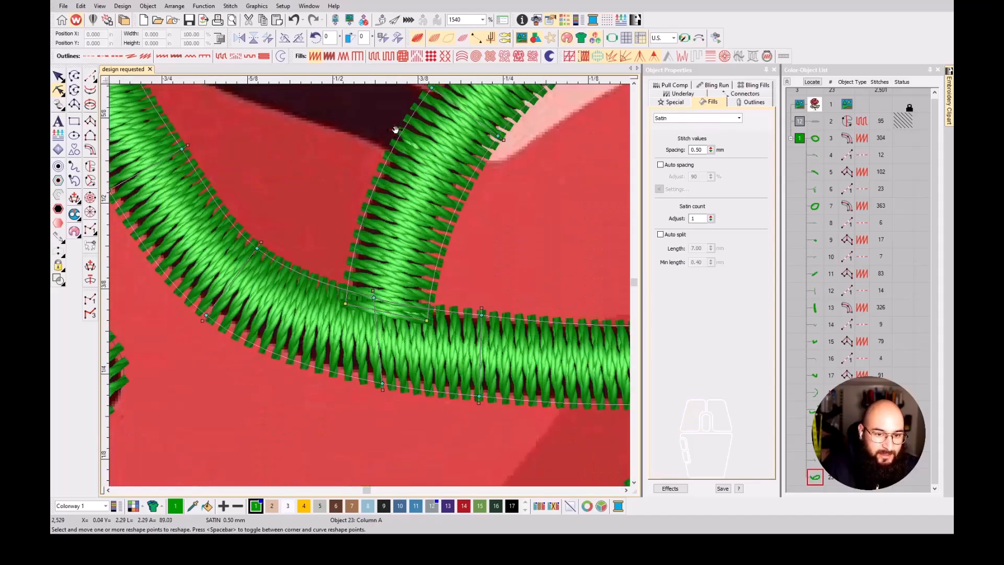
key("Escape")
- Move the front petal column's end point to the upper right, where the back right petal's outline meets it
scroll(371, 287, "down", 6)
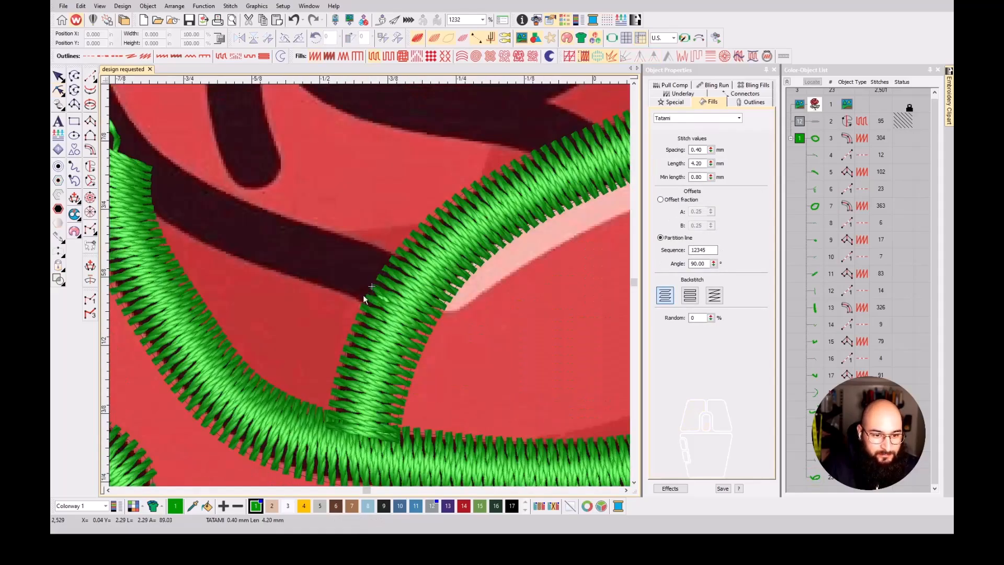
scroll(370, 286, "up", 2)
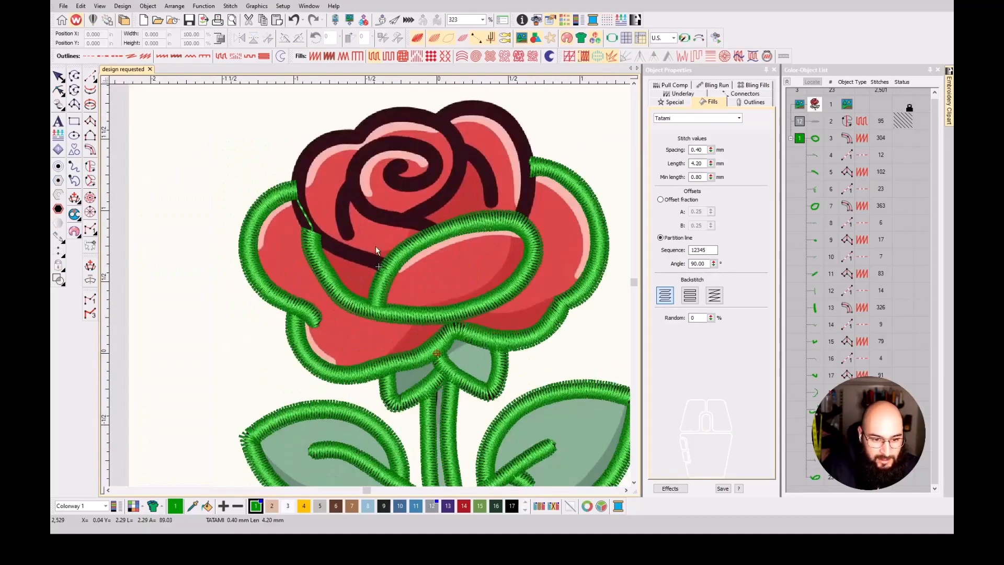
left_click(395, 266)
key("h")
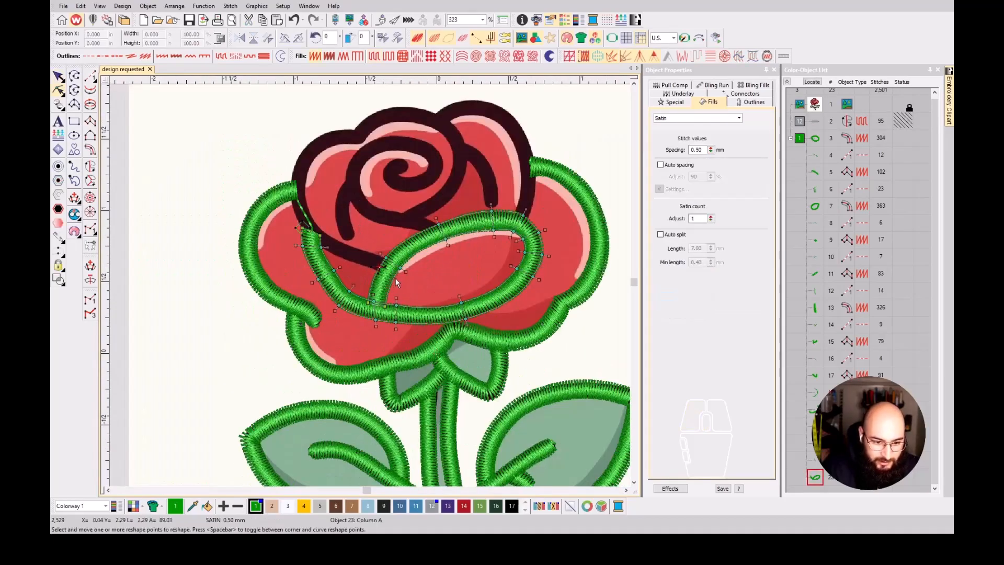
left_click_drag(383, 266, 525, 215)
key("Escape")
- Start a column at the front petal's upper right junction and place point pairs up the back right petal's outer outline
left_click(90, 120)
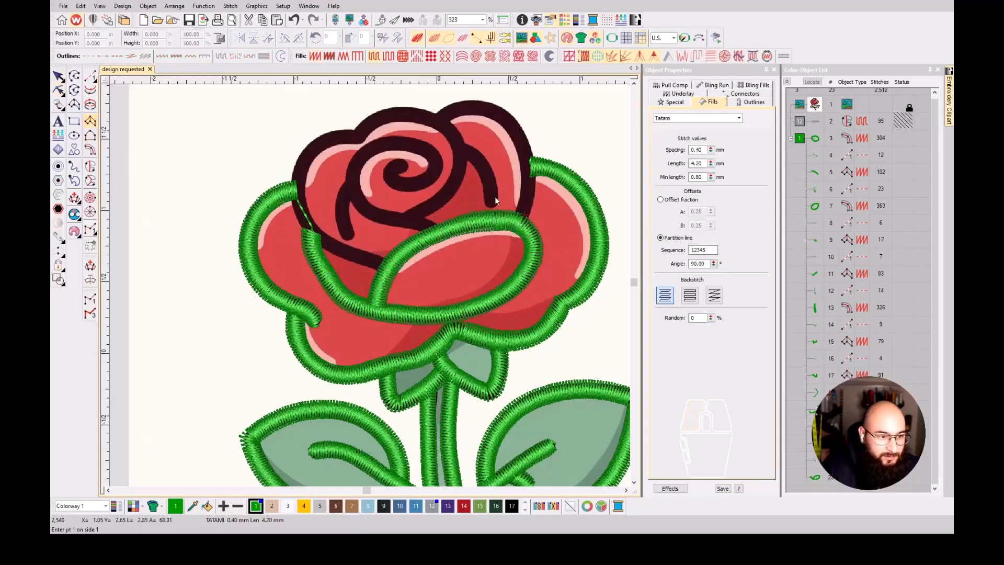
scroll(371, 286, "up", 4)
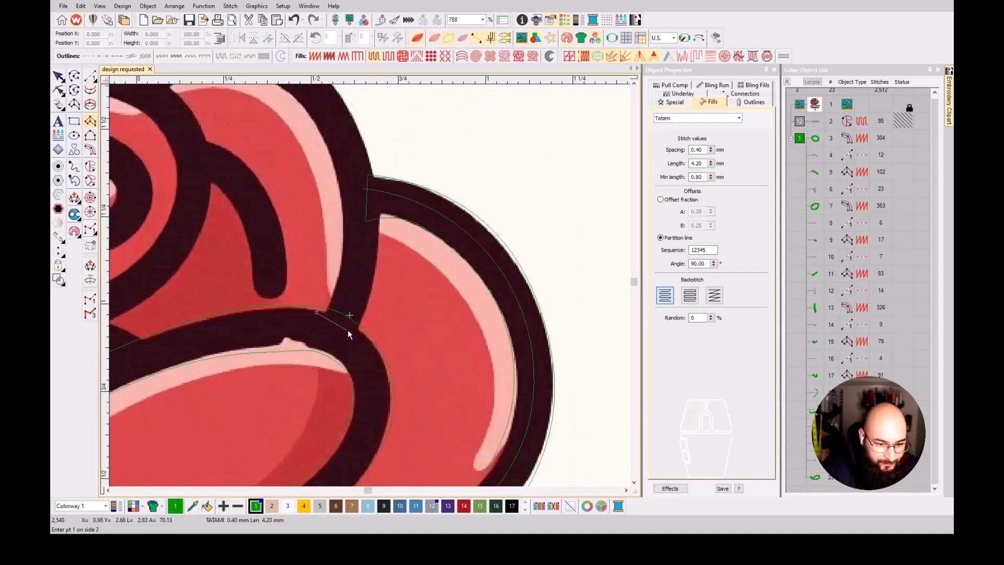
left_click(359, 334)
left_click(337, 272)
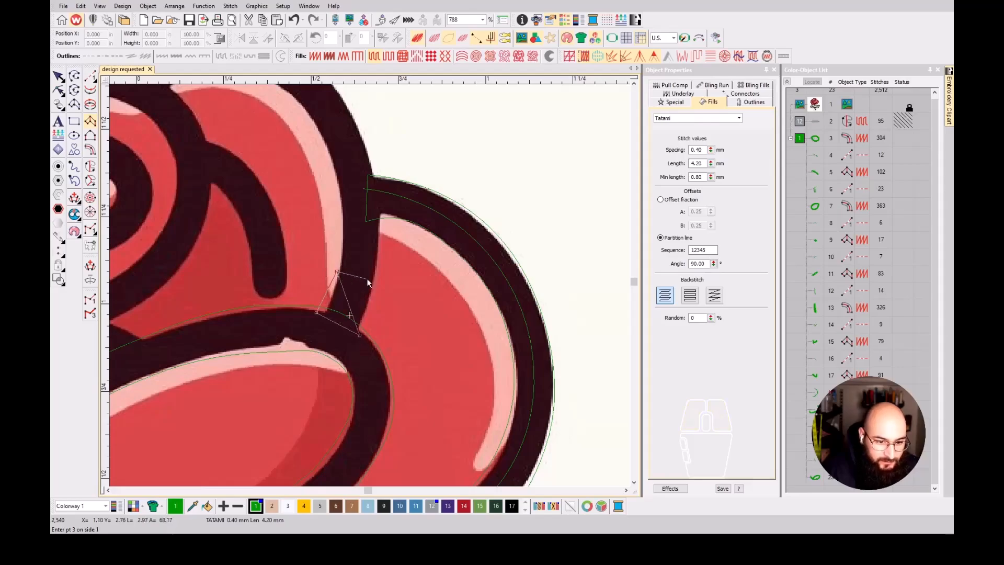
left_click(375, 280)
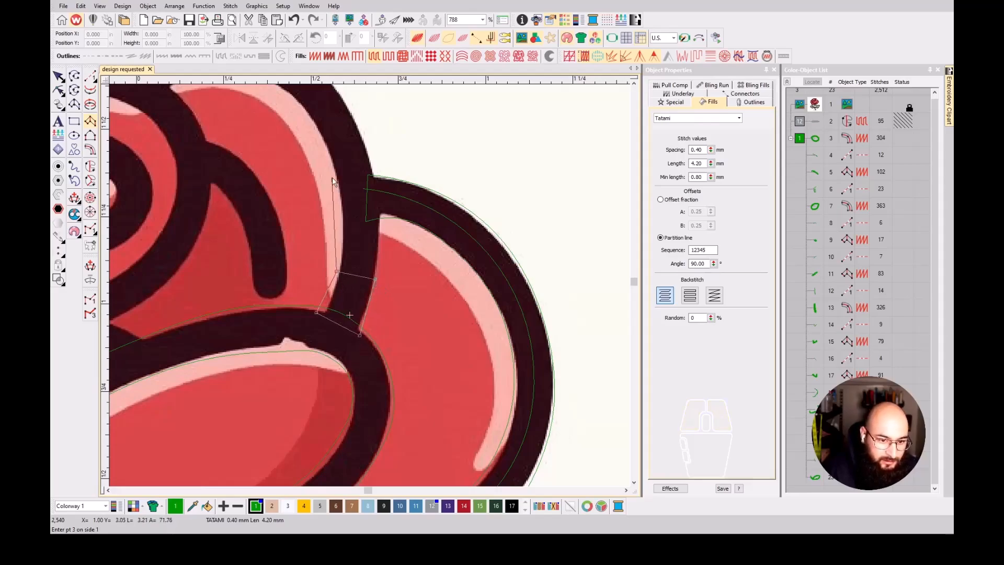
left_click(332, 178)
left_click(377, 176)
- Carry the column over the back right petal's top and complete it at the central petal's outline
left_click_drag(309, 115, 337, 191)
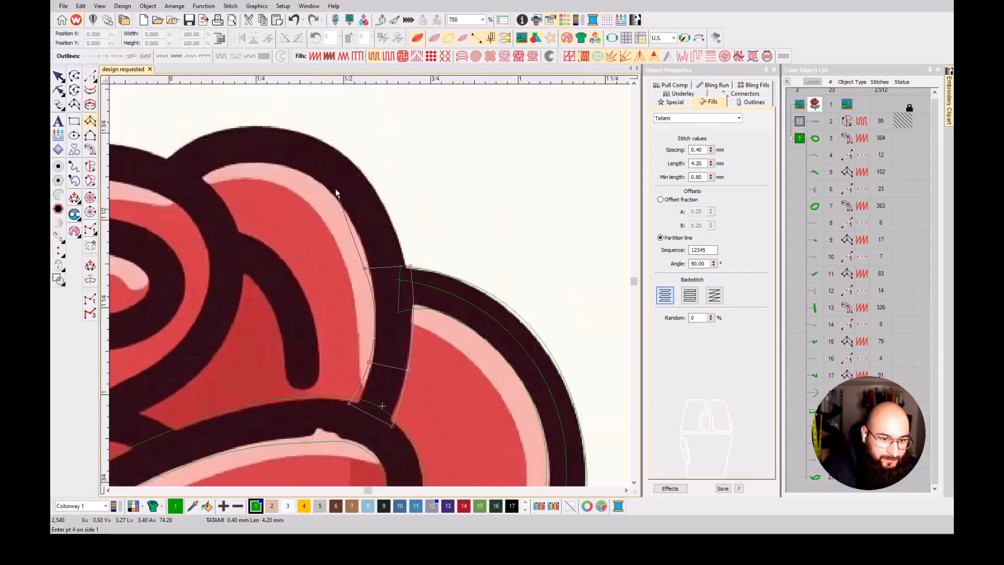
right_click(321, 185)
right_click(334, 145)
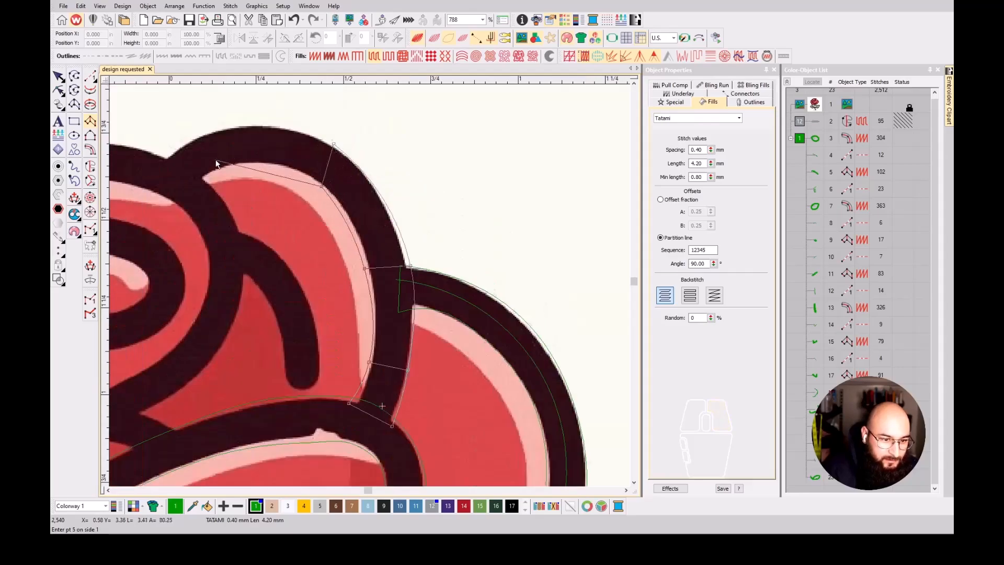
right_click(242, 164)
right_click(235, 124)
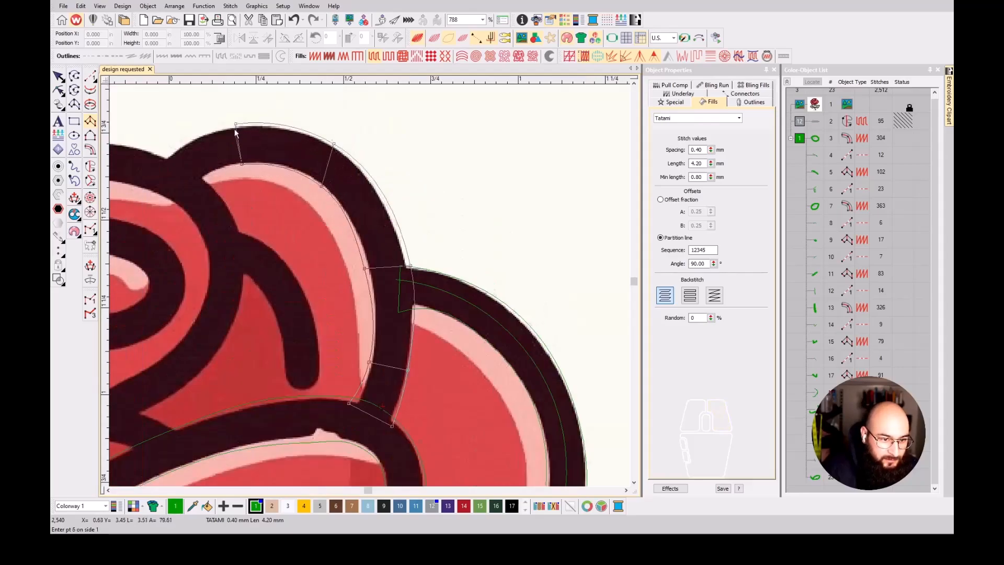
left_click(200, 184)
left_click(157, 164)
key("Return")
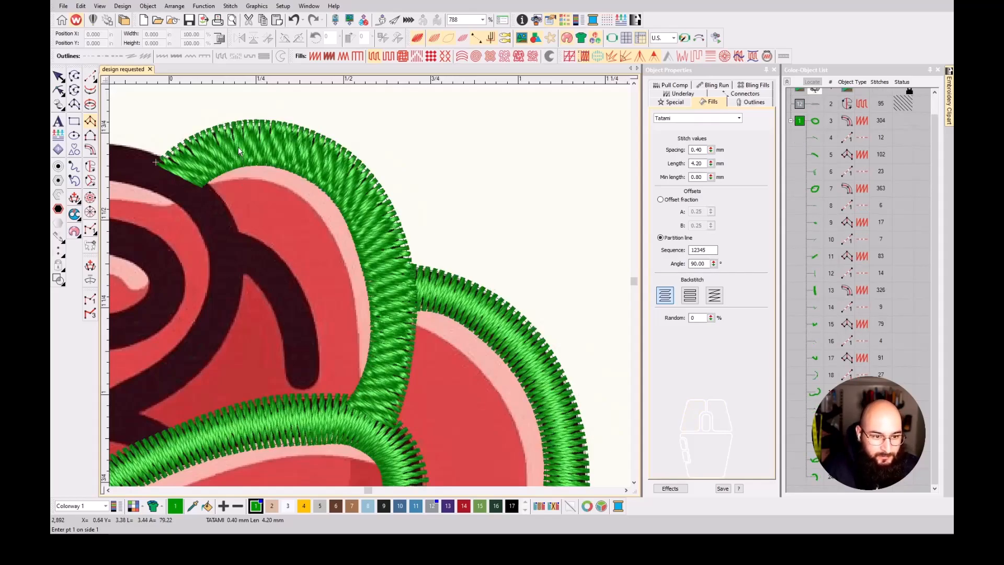
- Convert the back right petal column to satin and make satin the fill for new objects
key("Escape")
left_click(237, 150)
key("shift+i")
key("Escape")
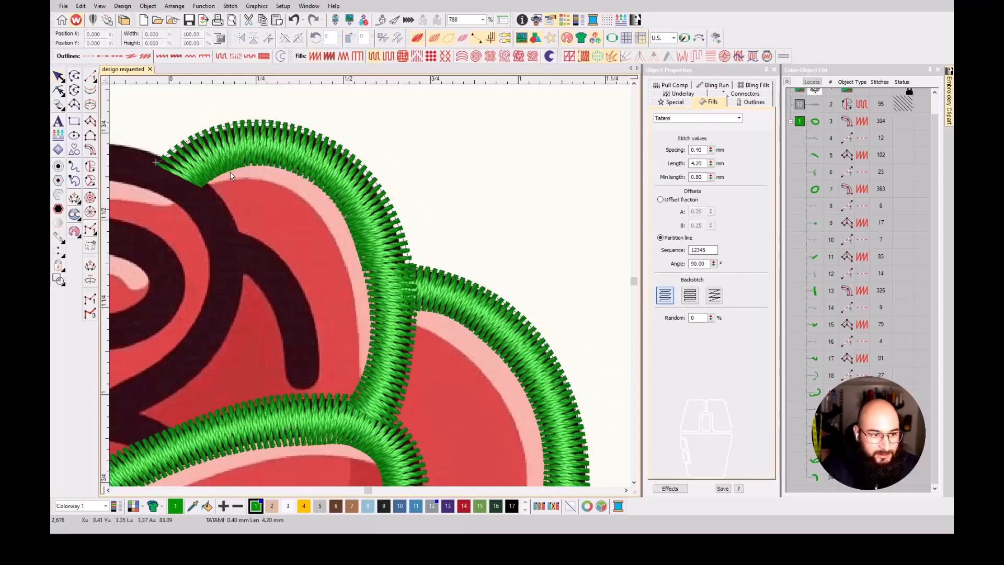
key("shift+i")
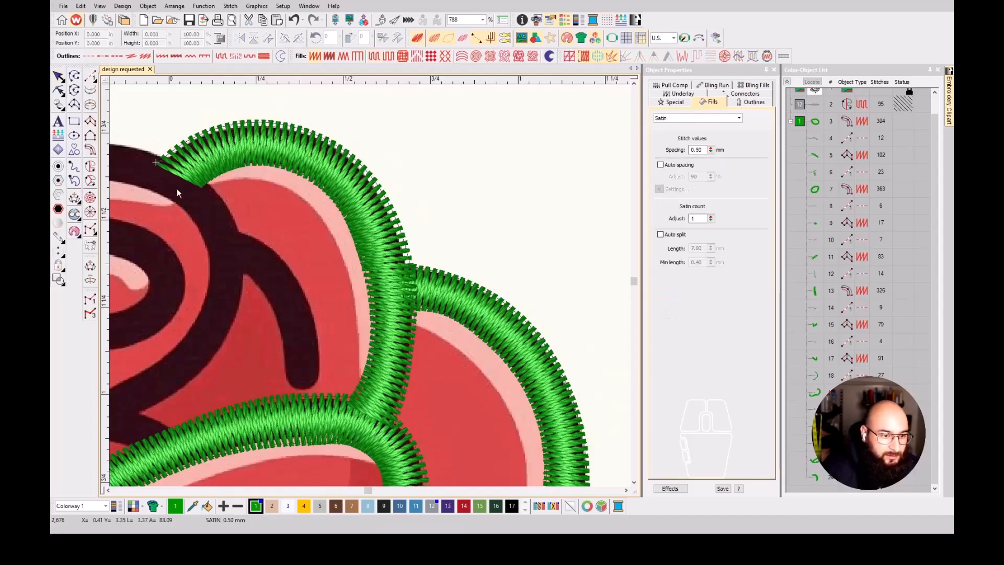
- Add a travel run from the back right petal column's end along the central outline and down the short inner line to its tip
left_click(94, 81)
scroll(266, 264, "down", 3)
scroll(364, 285, "up", 2)
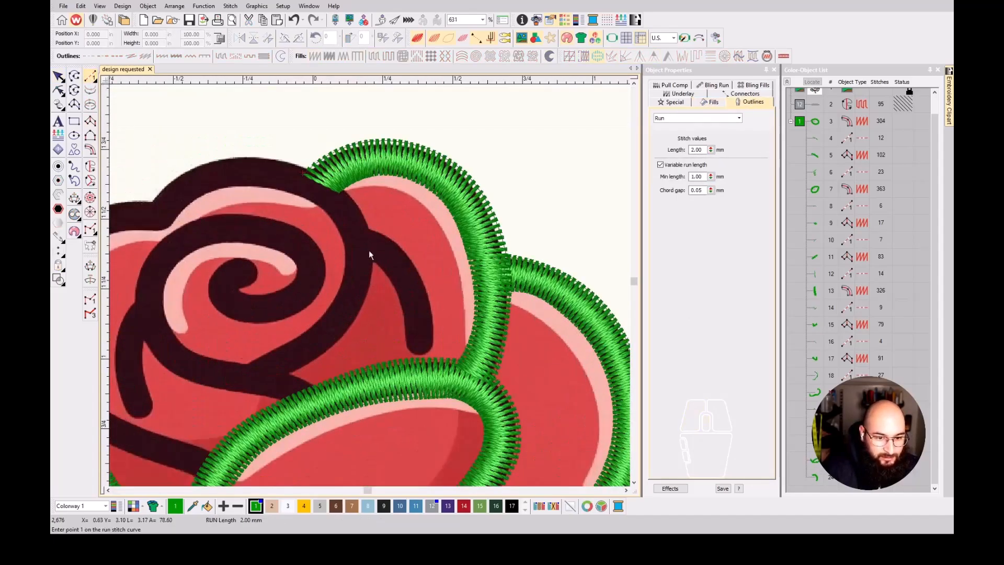
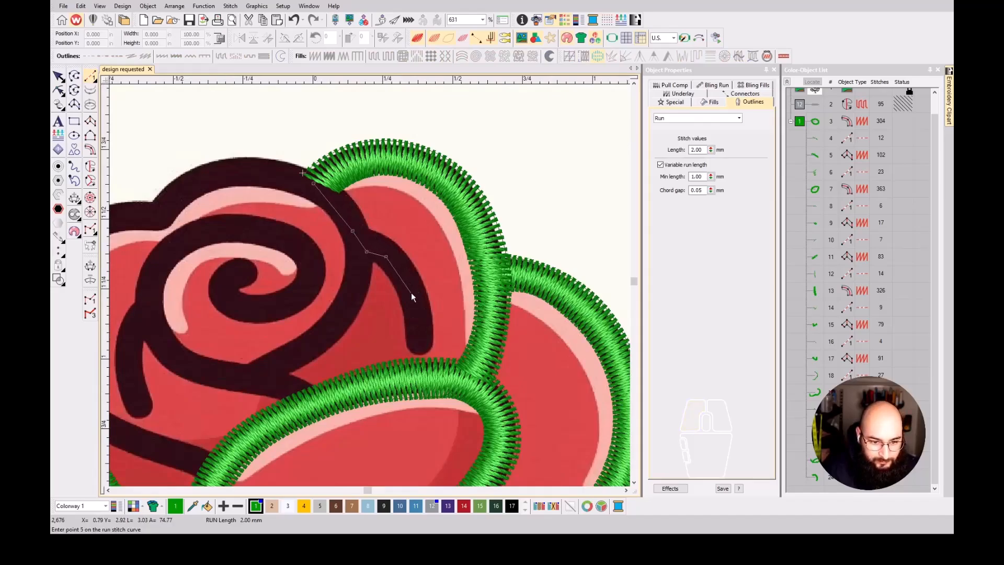
left_click(422, 349)
key("Return")
scroll(368, 288, "up", 4)
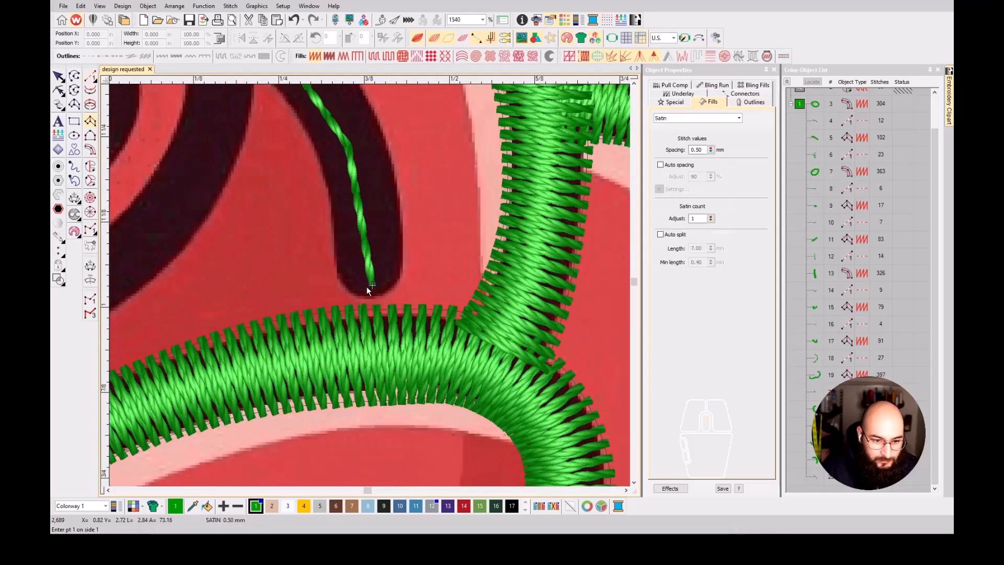
- Digitize the short inner line inside the back right petal as a satin column from its lower tip up to the central petal's outline
left_click(378, 299)
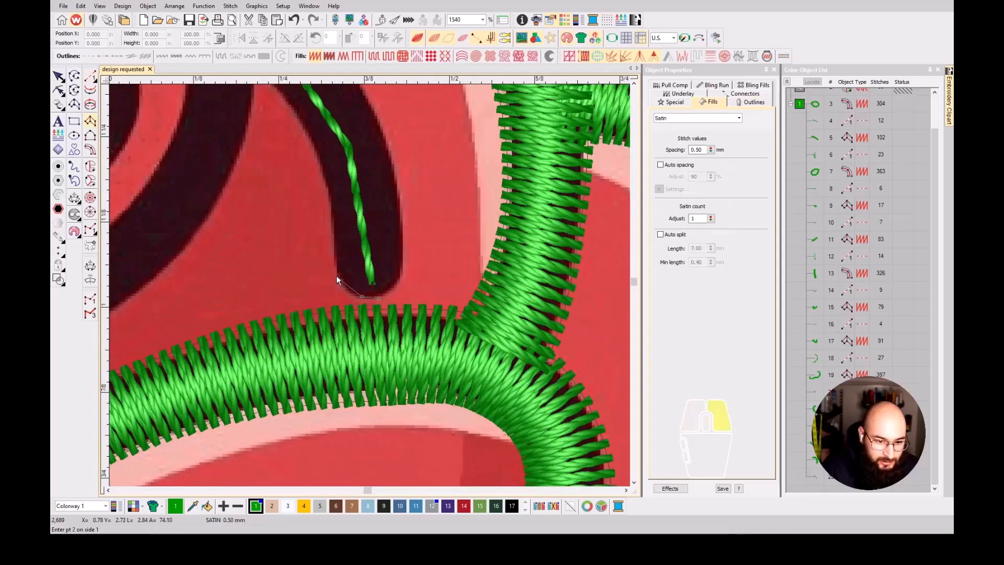
left_click(406, 274)
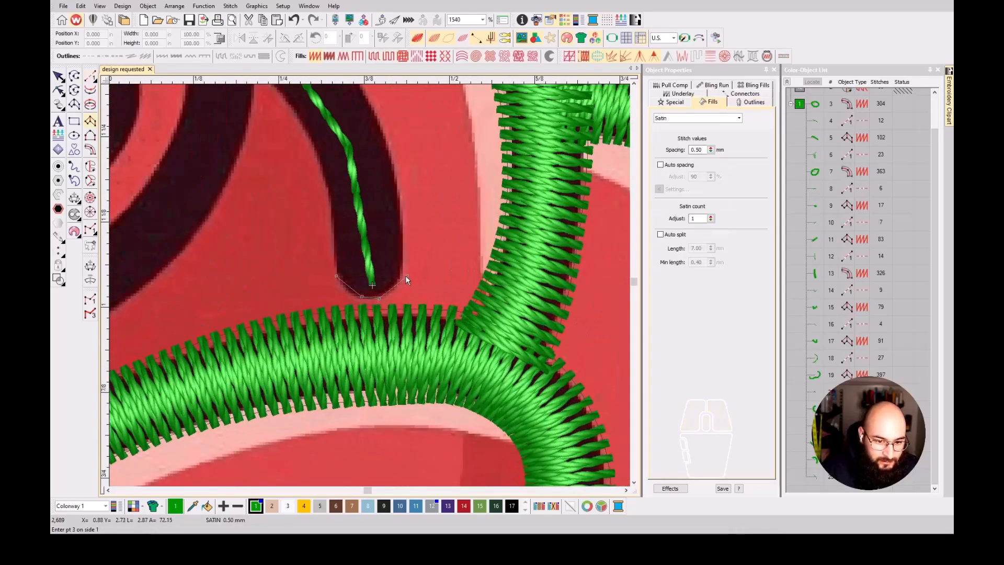
left_click(324, 181)
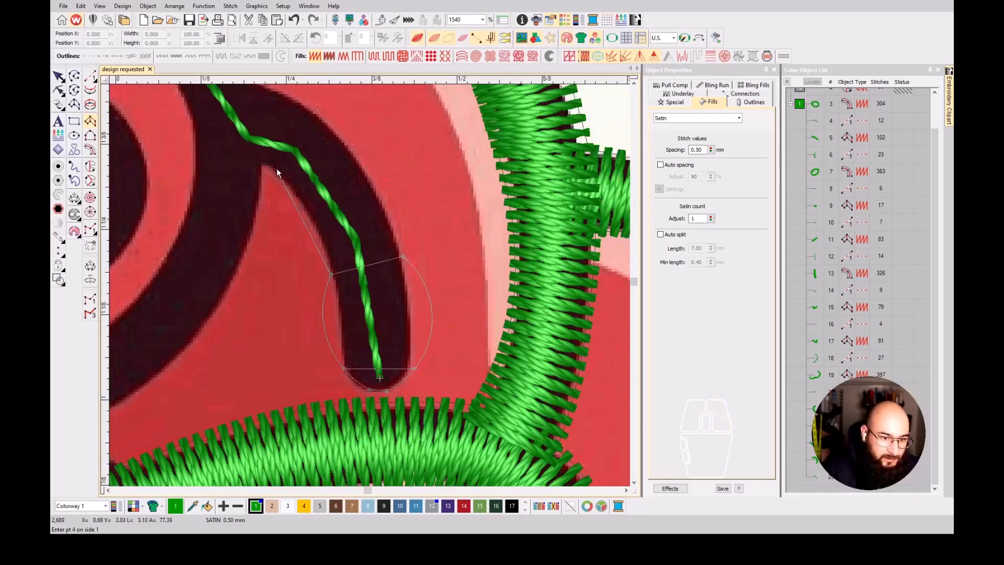
left_click(280, 178)
left_click(336, 130)
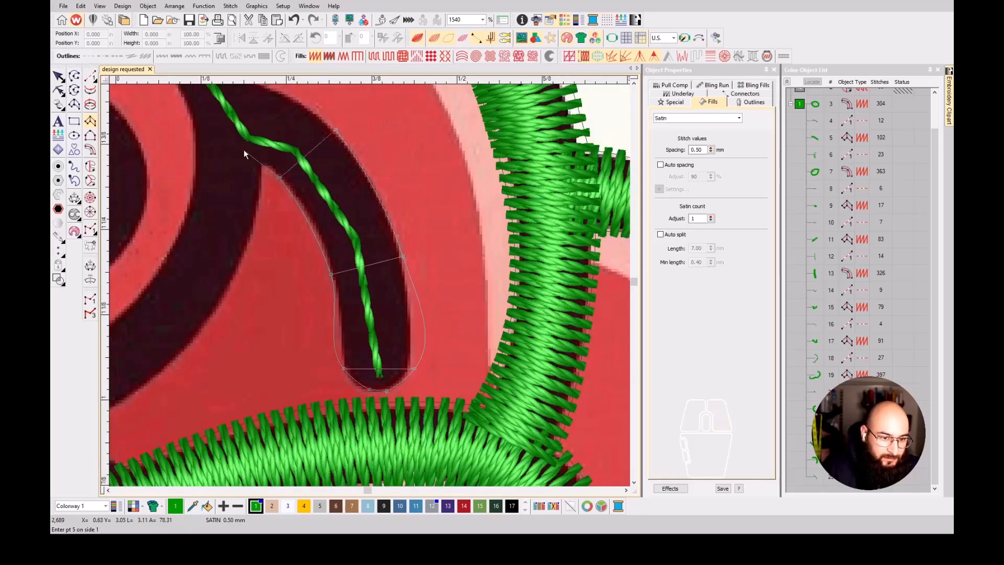
left_click(239, 155)
scroll(368, 242, "up", 2)
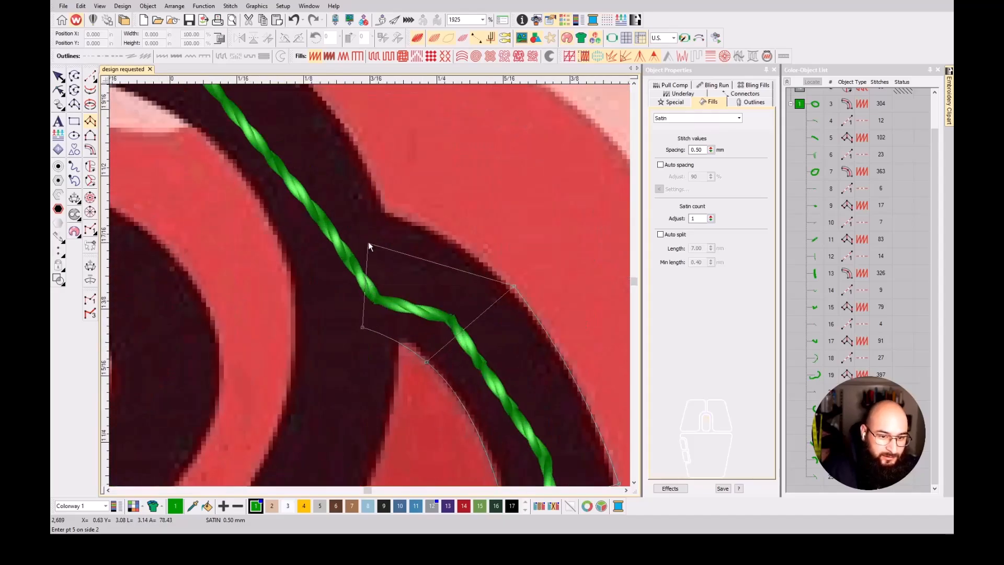
left_click(369, 199)
key("Return")
- Add a travel run from that column's end down and around the central petal's lower outline to the short left inner line's tip
scroll(371, 288, "down", 5)
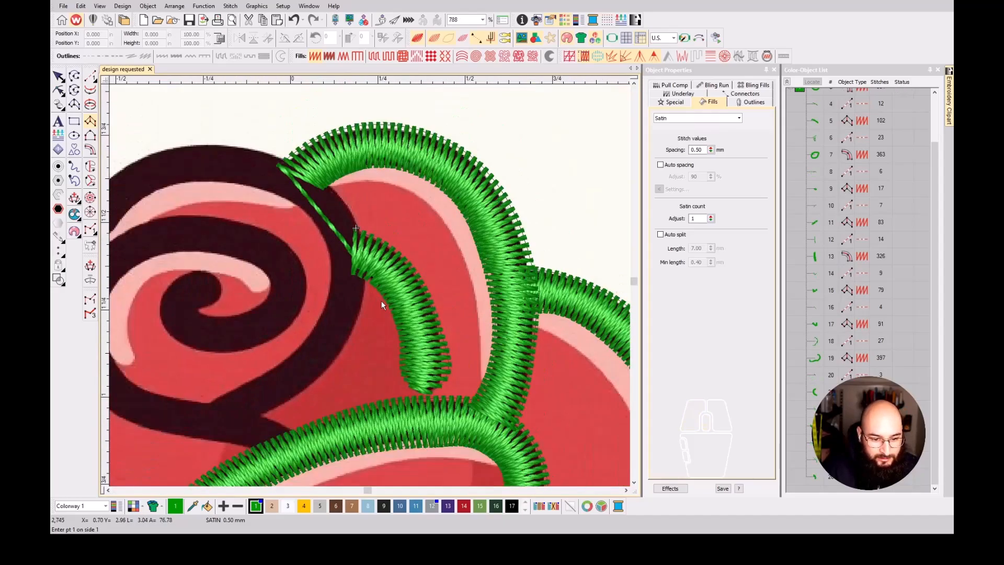
scroll(337, 265, "down", 3)
scroll(359, 299, "up", 2)
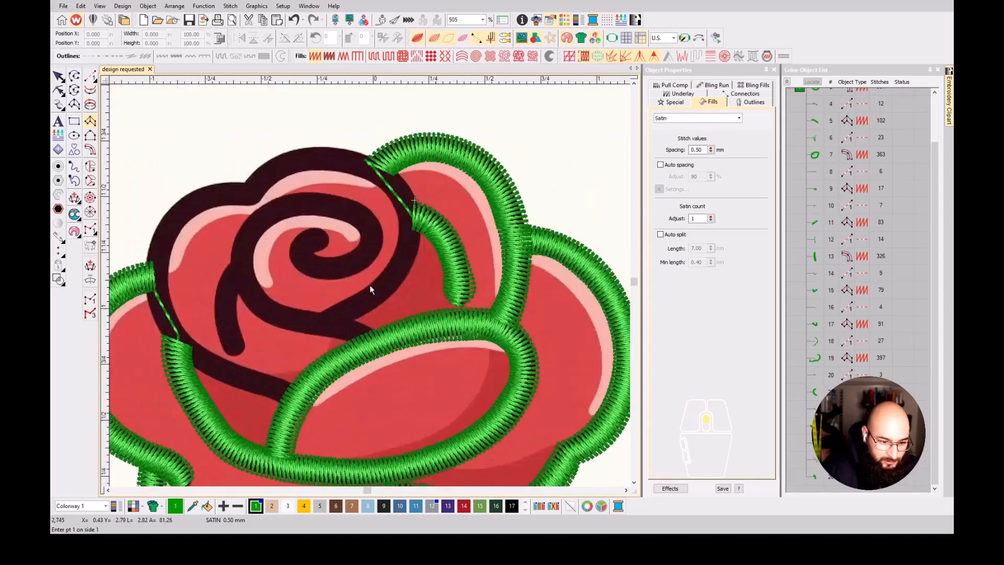
scroll(366, 287, "down", 2)
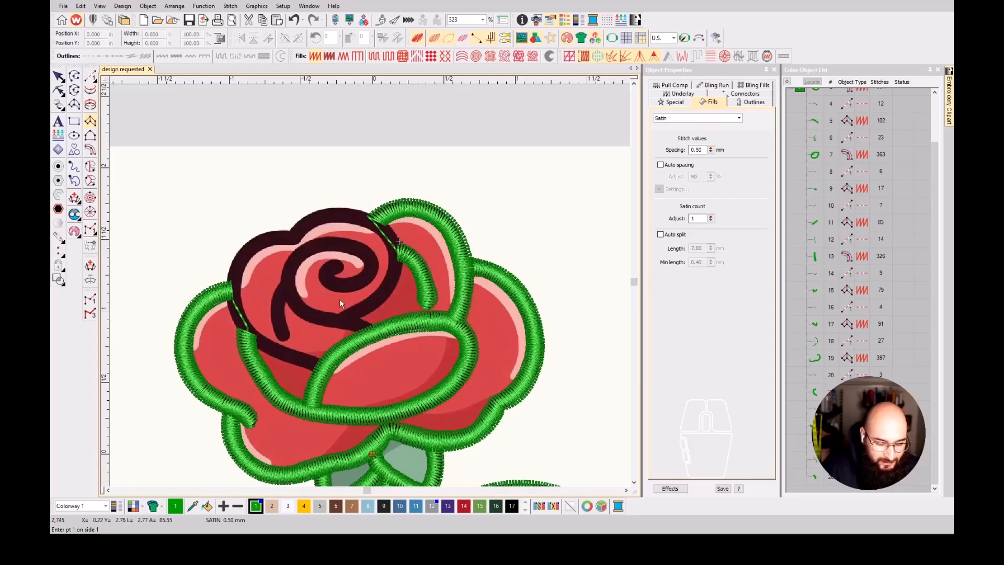
left_click(91, 76)
scroll(370, 285, "up", 3)
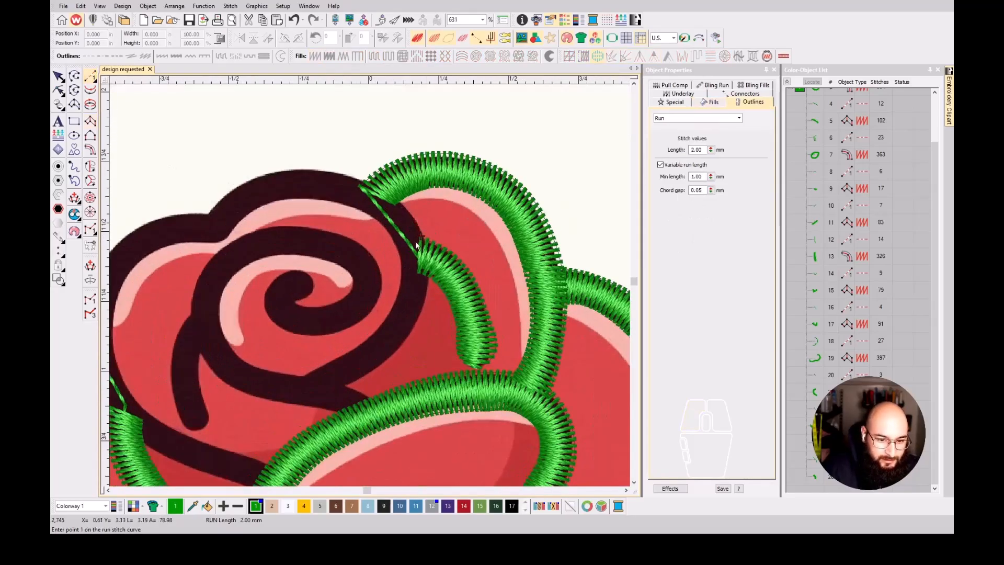
left_click(405, 309)
left_click(376, 348)
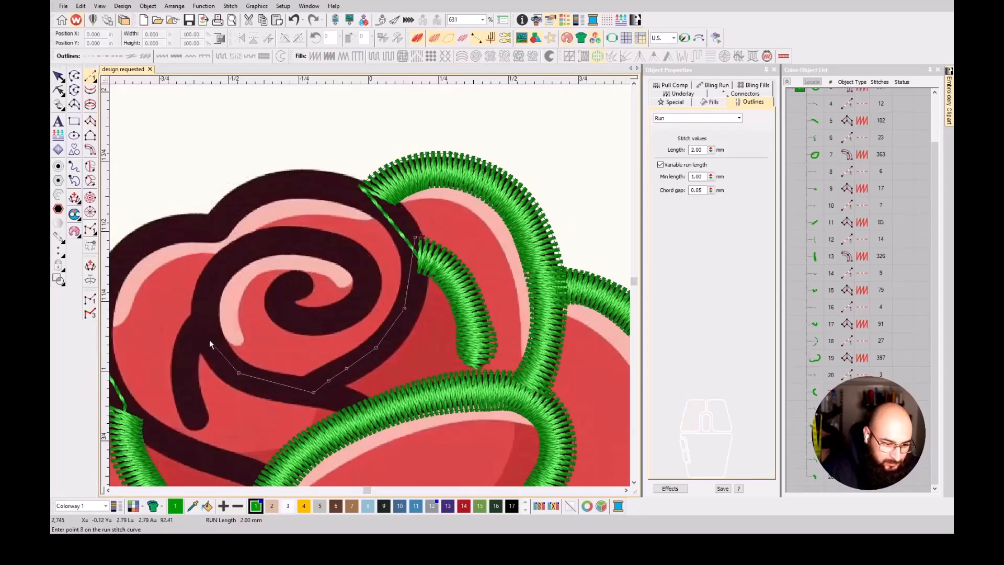
left_click(193, 338)
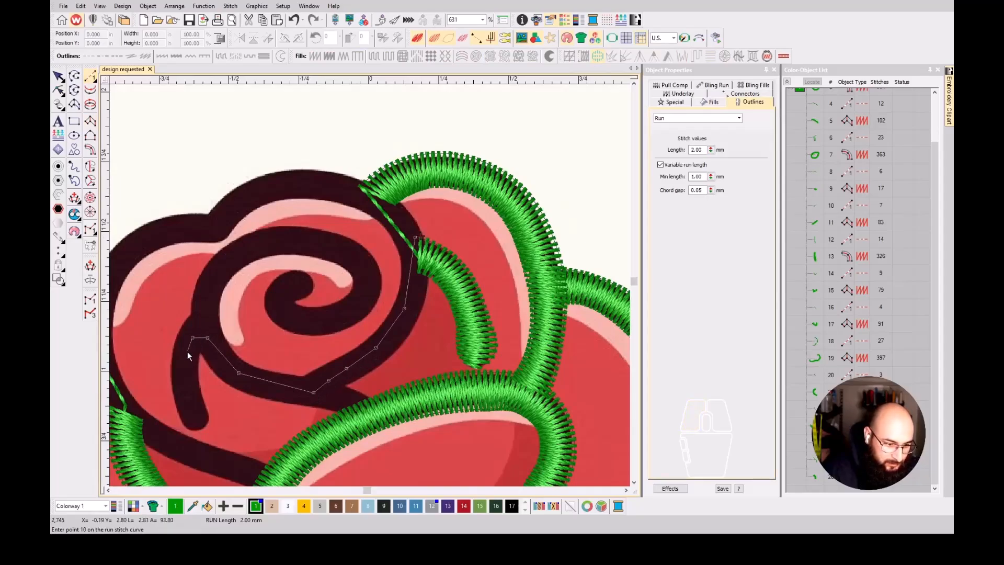
left_click(195, 426)
key("Return")
- Digitize the short left inner line as a satin column from its rounded lower tip up to the junction with the spiral outline
key("space")
scroll(196, 426, "up", 3)
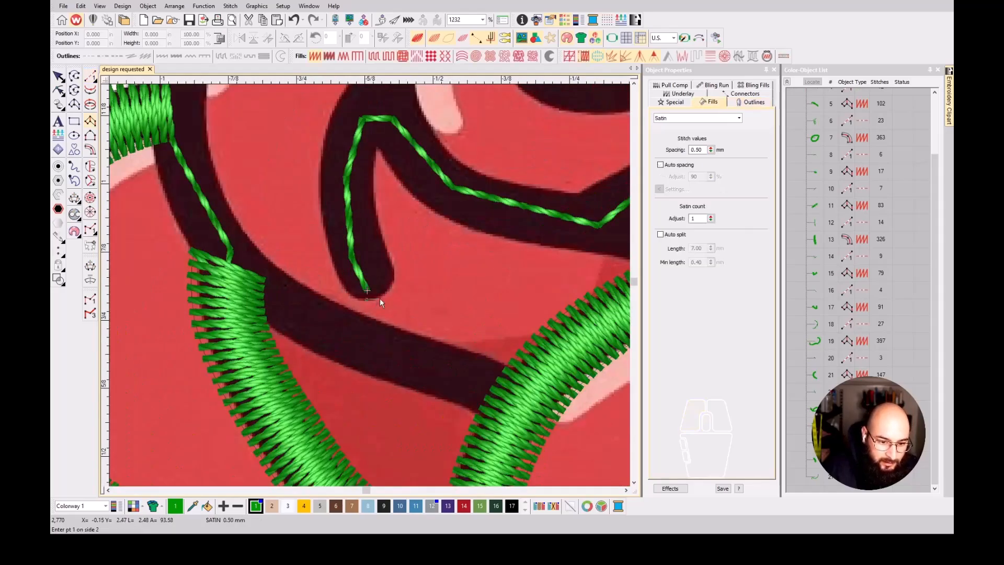
left_click(346, 290)
left_click(396, 275)
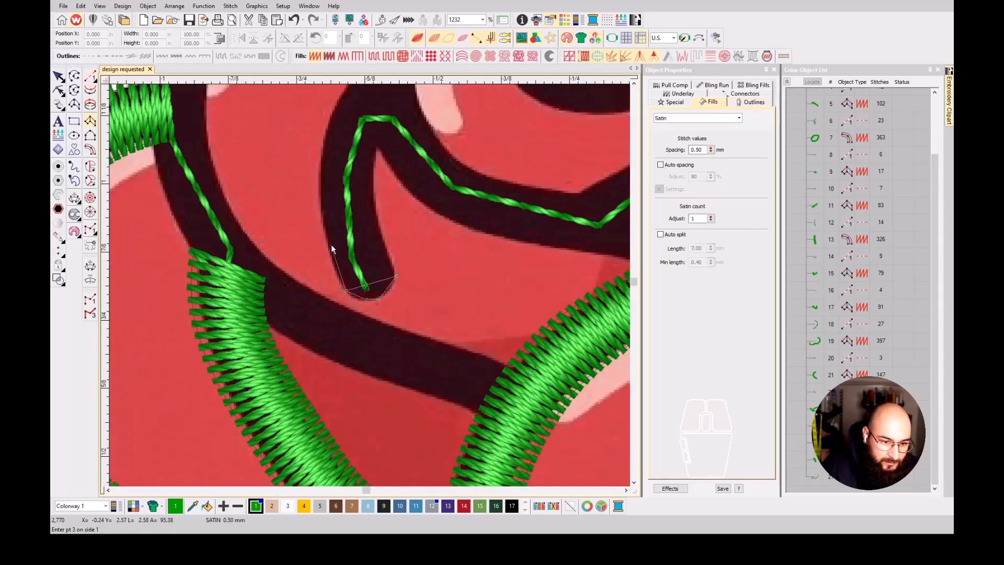
left_click(325, 242)
left_click(384, 236)
left_click(320, 143)
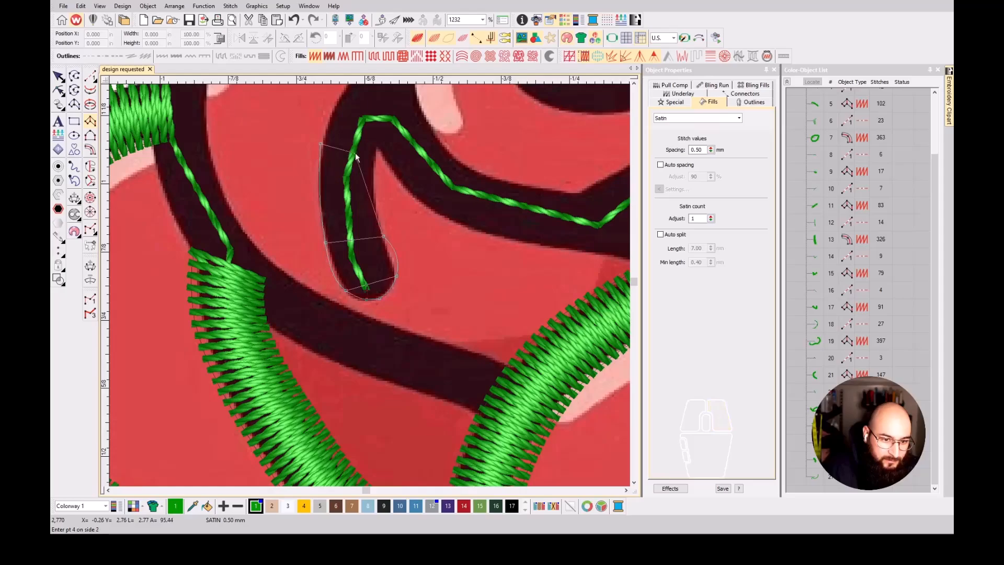
left_click(376, 153)
left_click(370, 152)
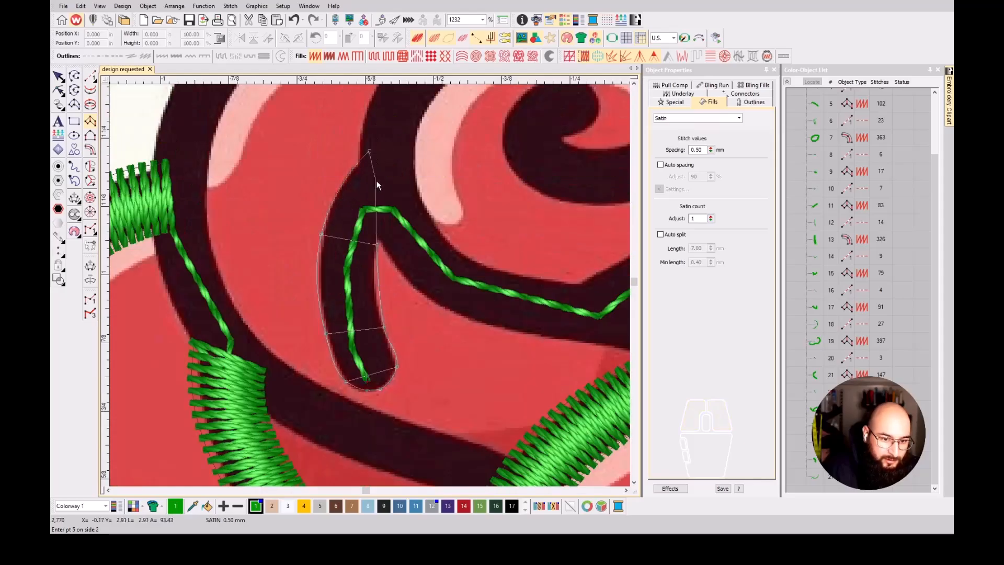
left_click(393, 216)
key("Return")
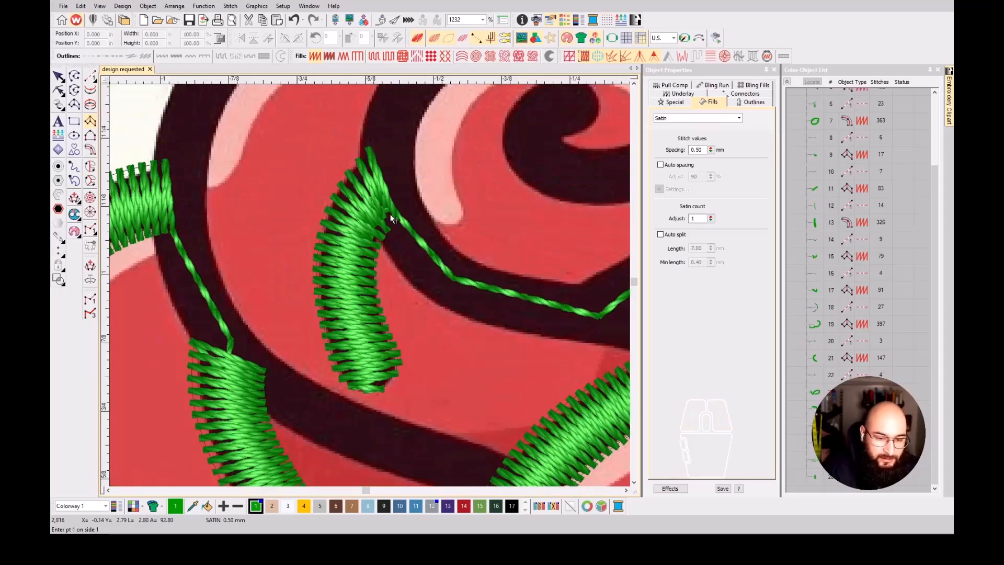
- Add a travel run from the short left column's end over the spiral's top and inward along its curve to the center
key("r")
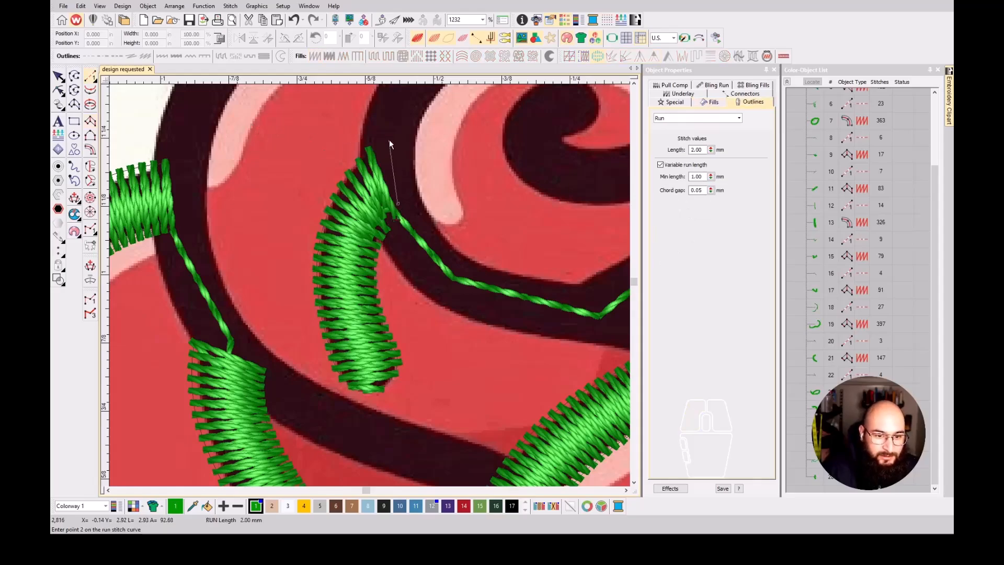
scroll(394, 109, "down", 2)
left_click(386, 265)
left_click(442, 234)
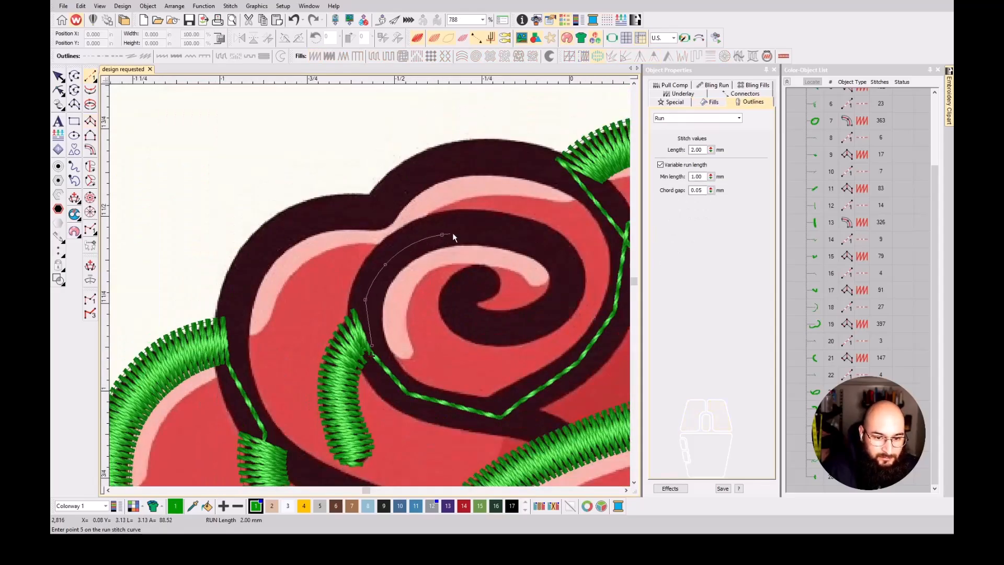
left_click(557, 260)
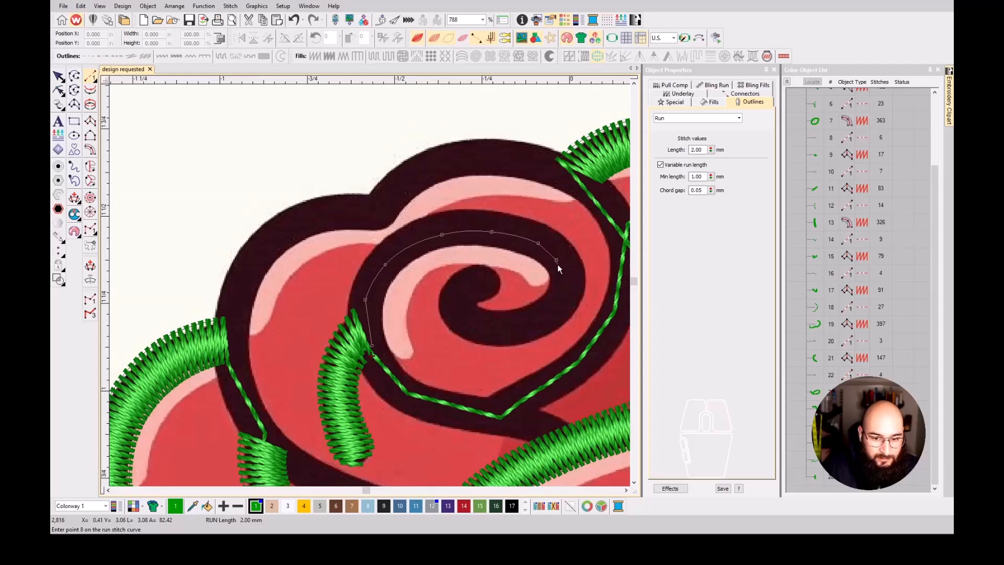
left_click(556, 304)
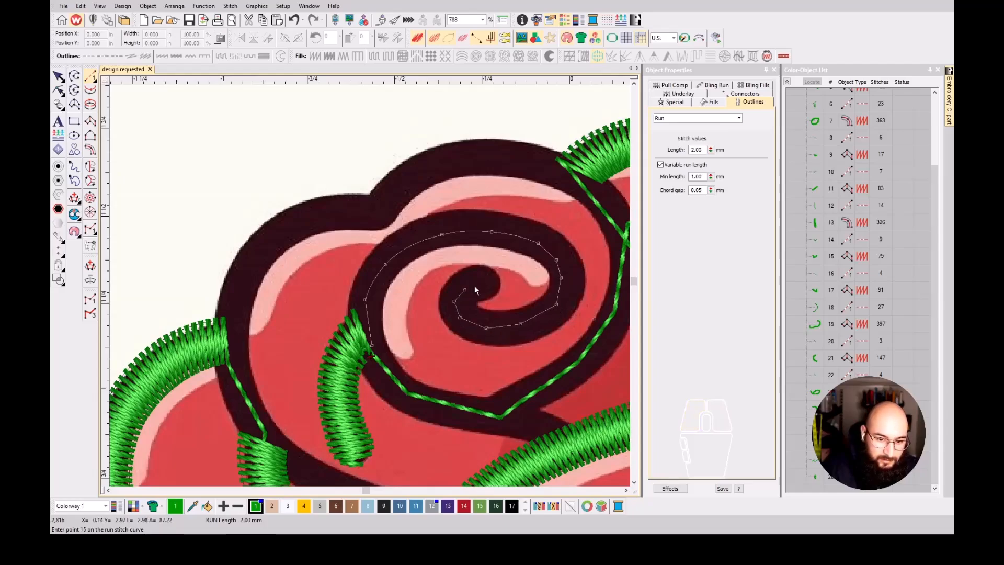
left_click(485, 278)
key("Return")
- Start a satin column at the spiral's center tip and place point pairs around the tight inner curl to its lower left
scroll(485, 278, "up", 3)
key("space")
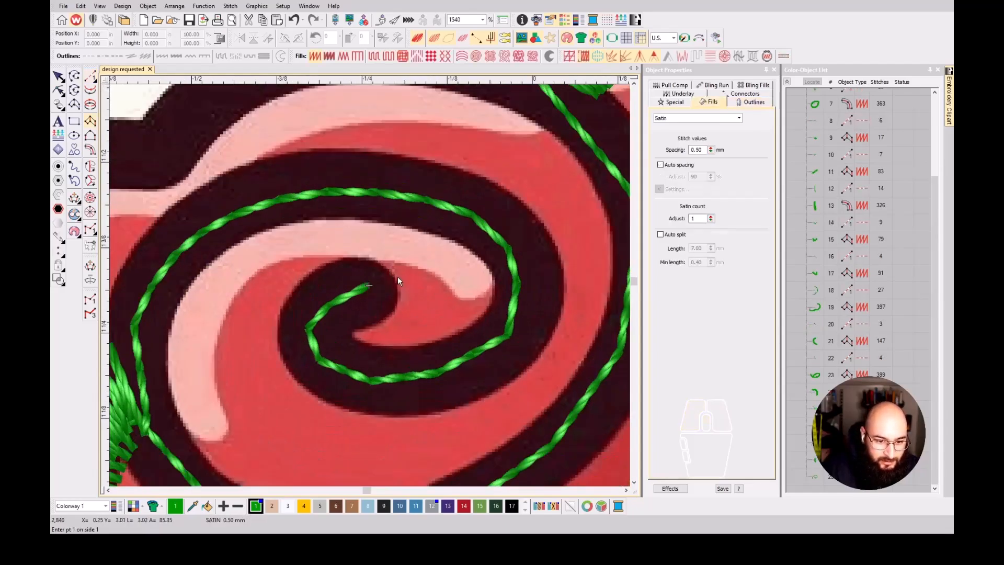
left_click(393, 274)
right_click(366, 257)
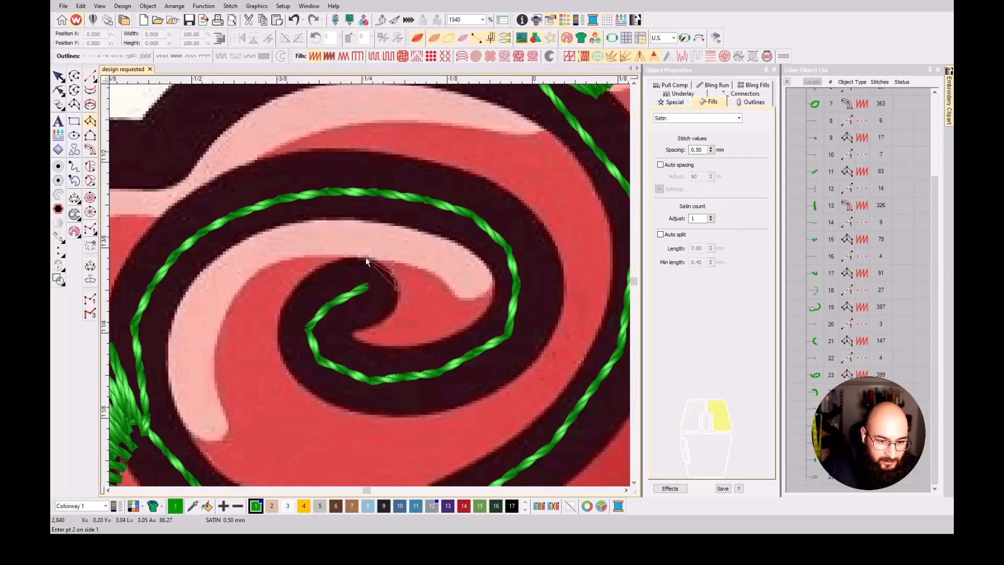
left_click(390, 312)
left_click(324, 262)
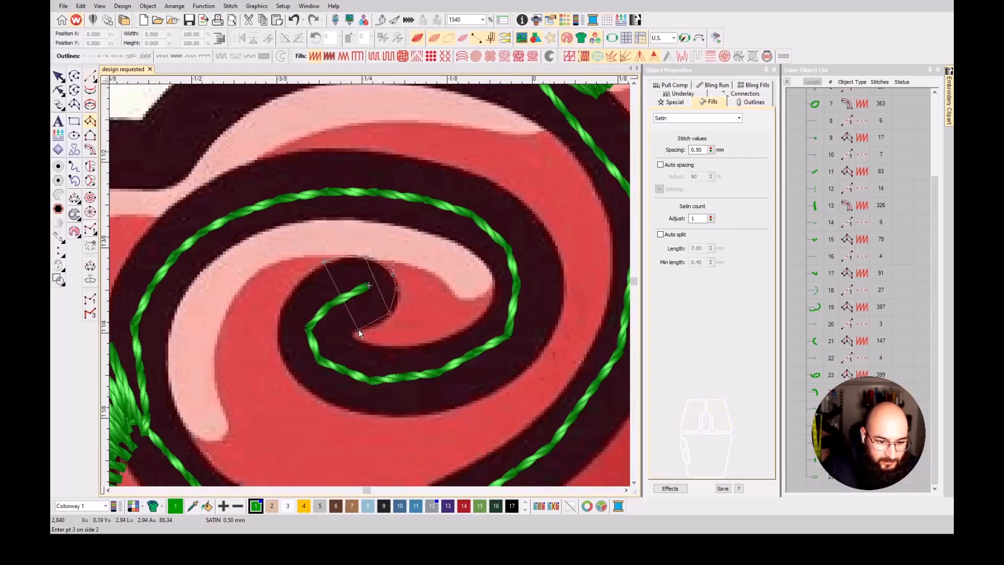
right_click(358, 330)
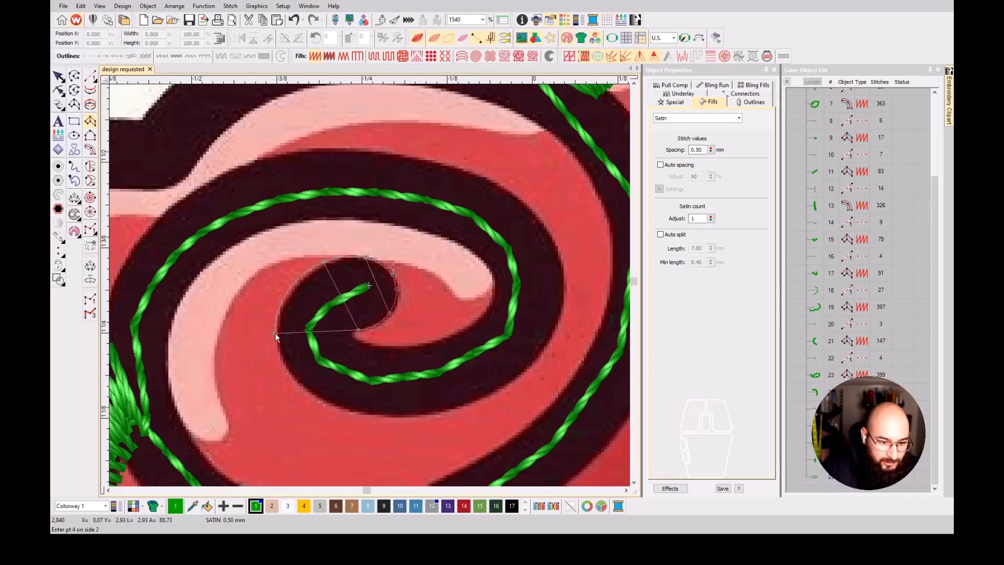
left_click(354, 334)
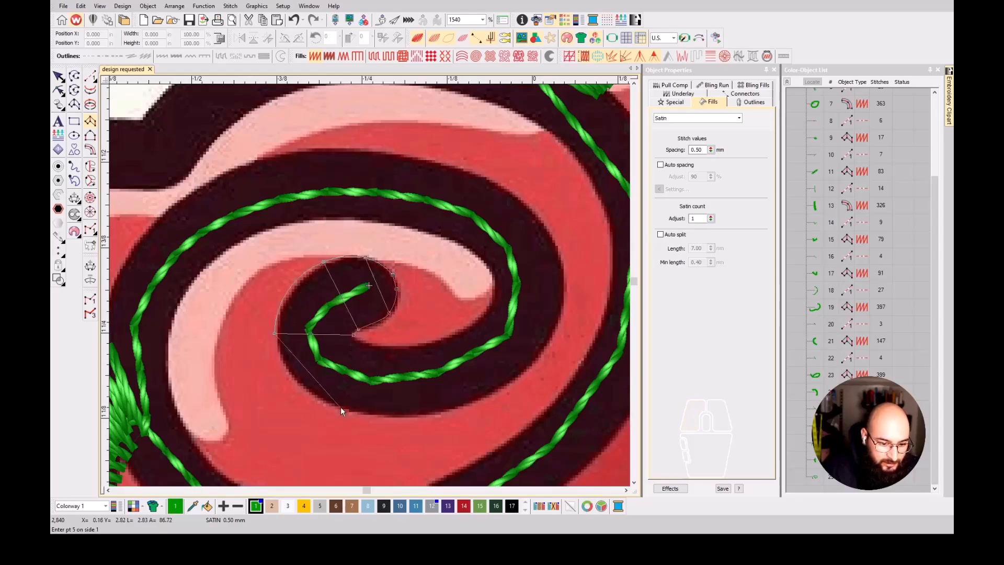
left_click(296, 388)
left_click(360, 338)
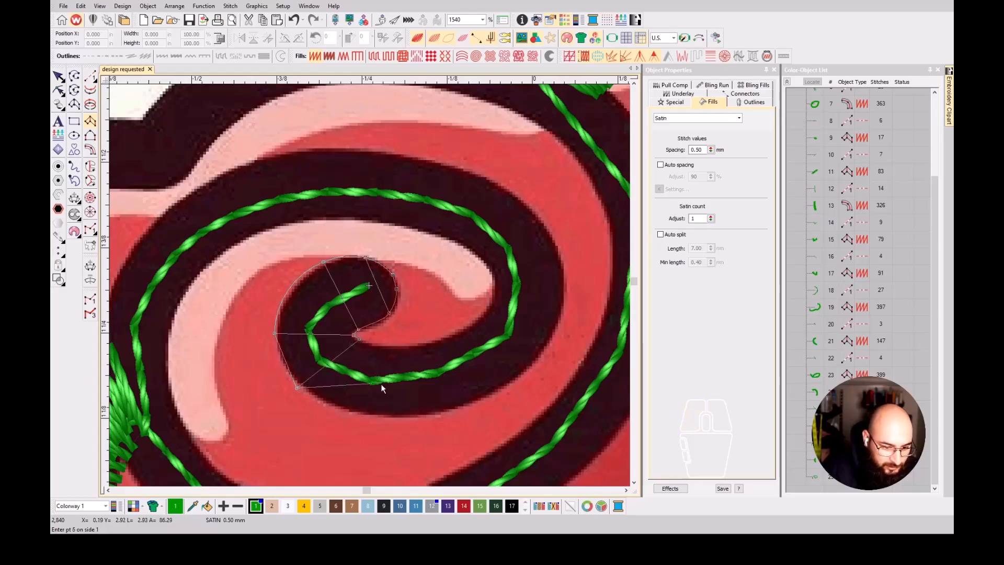
- Continue the spiral column with point pairs along the bottom of the curl and up around its right bend
left_click(395, 416)
left_click(392, 343)
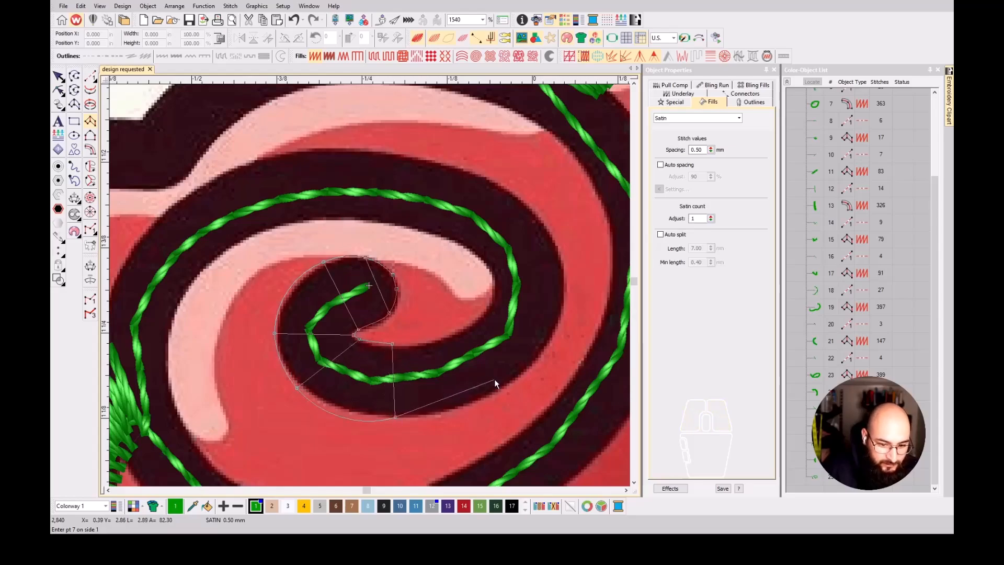
left_click(511, 384)
left_click(469, 323)
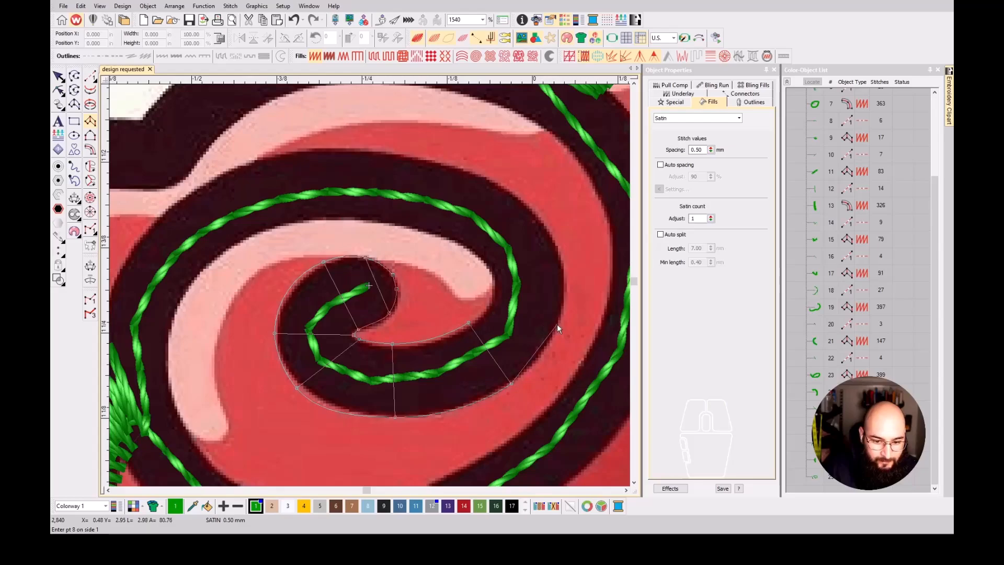
left_click(556, 324)
left_click(488, 290)
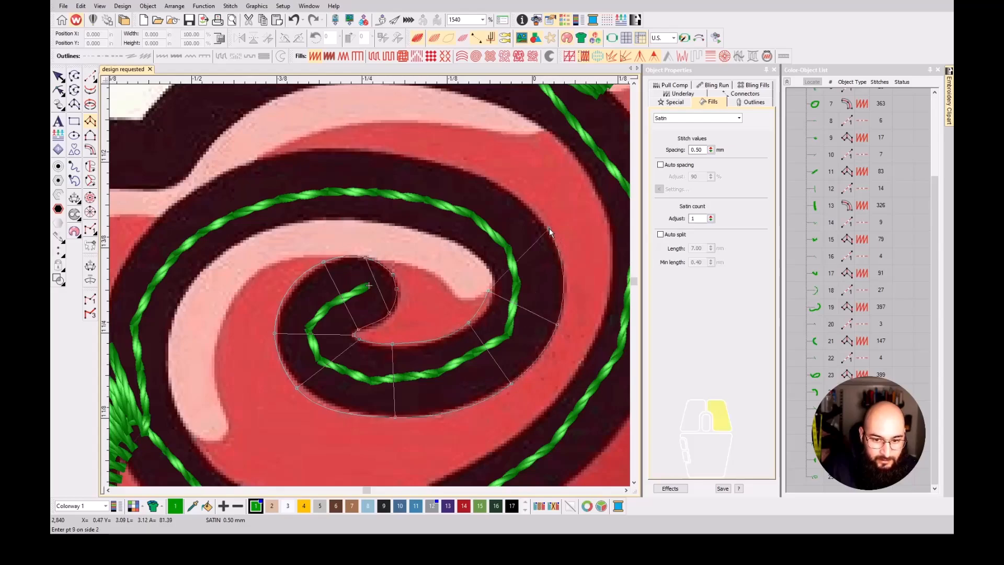
left_click(549, 228)
left_click(477, 262)
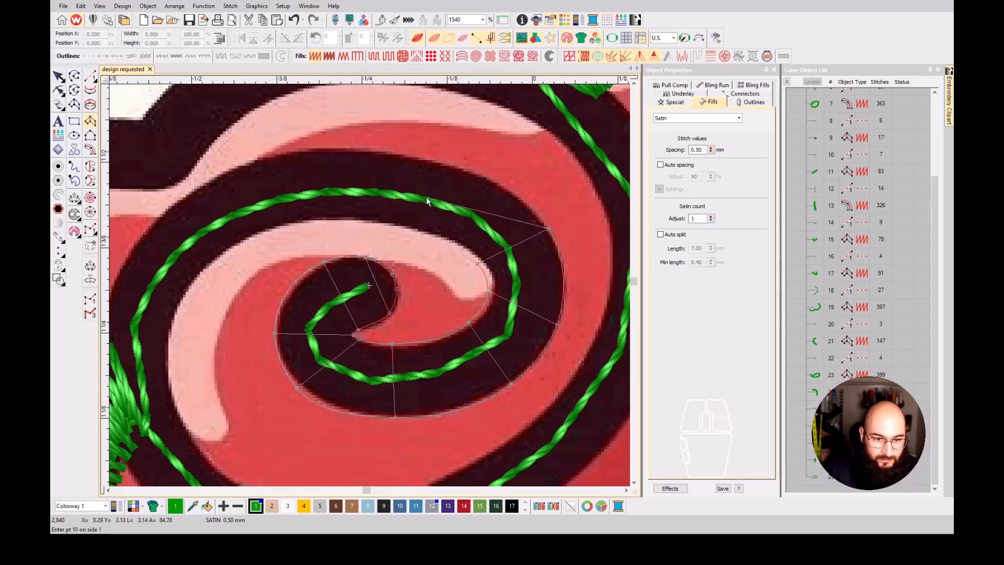
- Continue the spiral satin column with point pairs leftward over its top arc to the upper-left bend
left_click(418, 156)
left_click(405, 229)
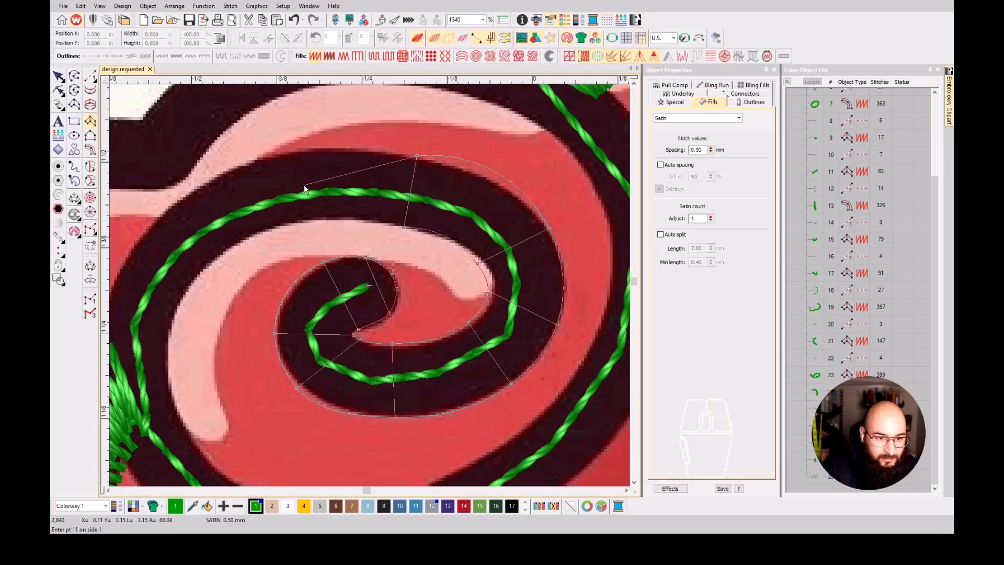
left_click(272, 153)
left_click(294, 230)
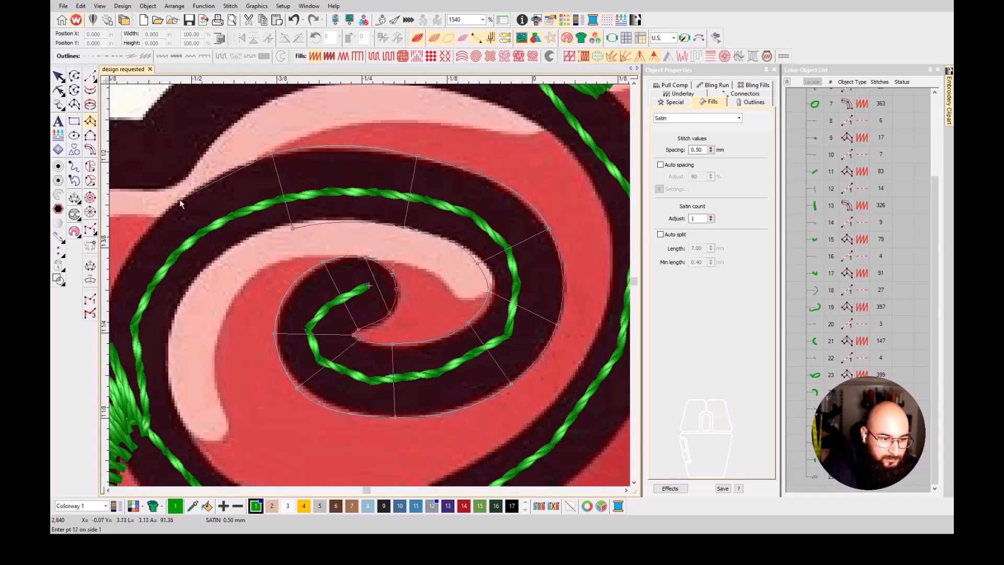
left_click(179, 199)
scroll(221, 264, "left", 2)
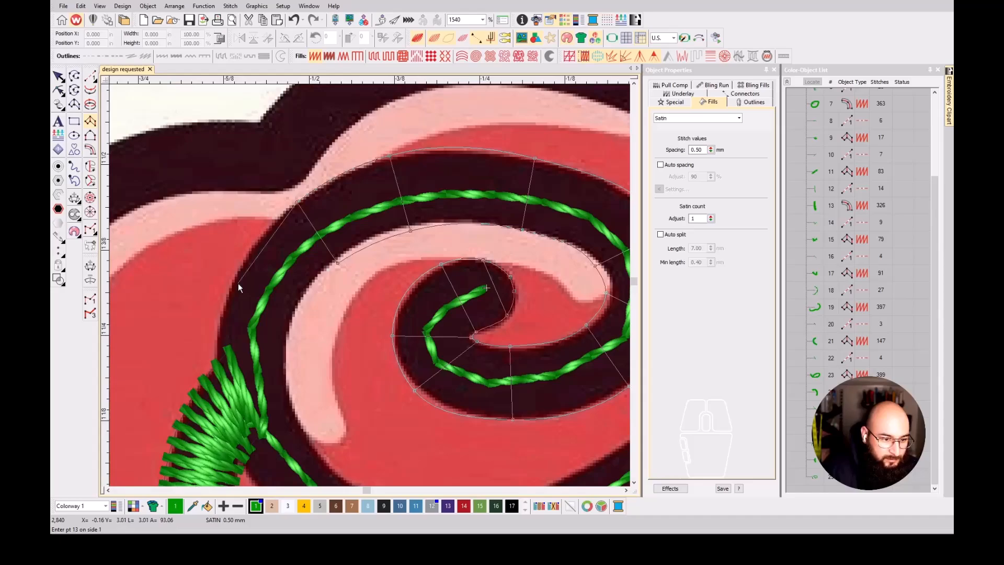
- Extend the spiral column with point pairs down its outer left side and around the lower-left bend
left_click(219, 302)
left_click(291, 320)
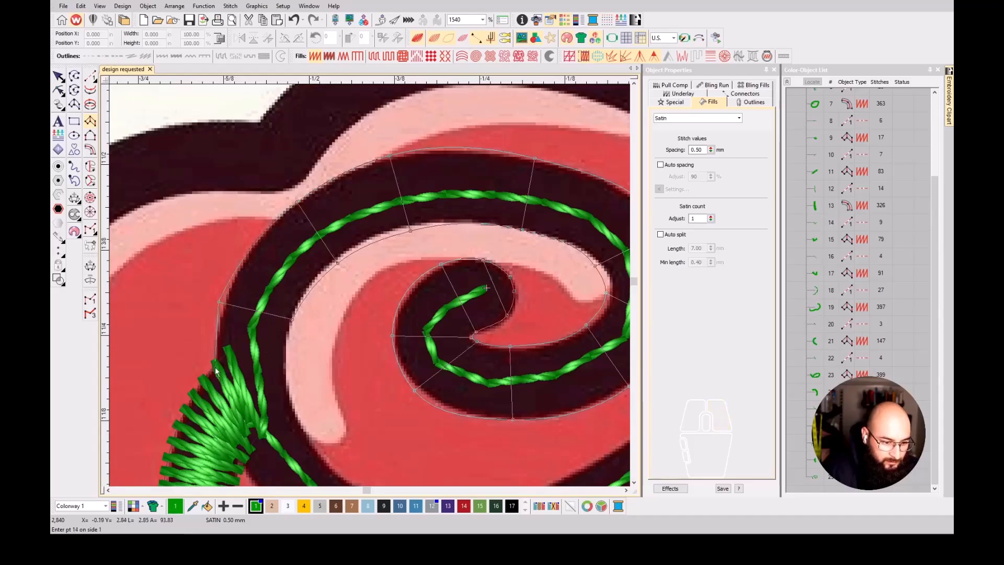
left_click(287, 372)
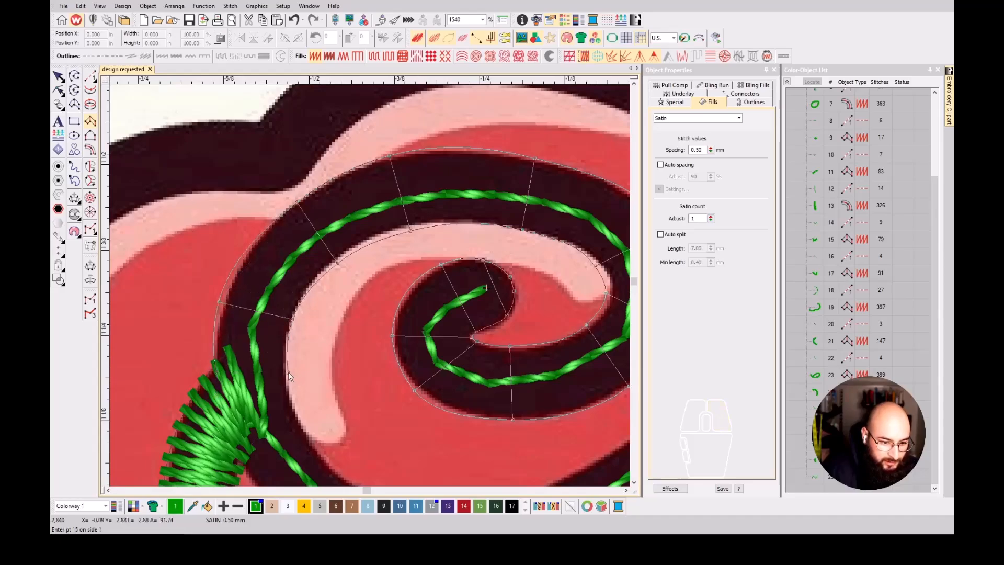
scroll(287, 371, "down", 3)
scroll(365, 337, "up", 2)
left_click(362, 299)
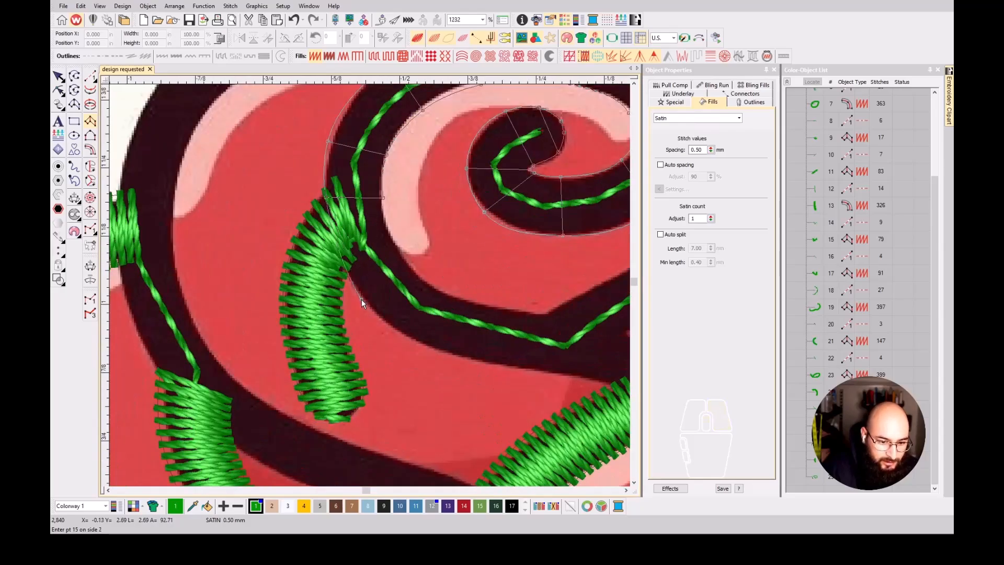
left_click(409, 264)
left_click(490, 364)
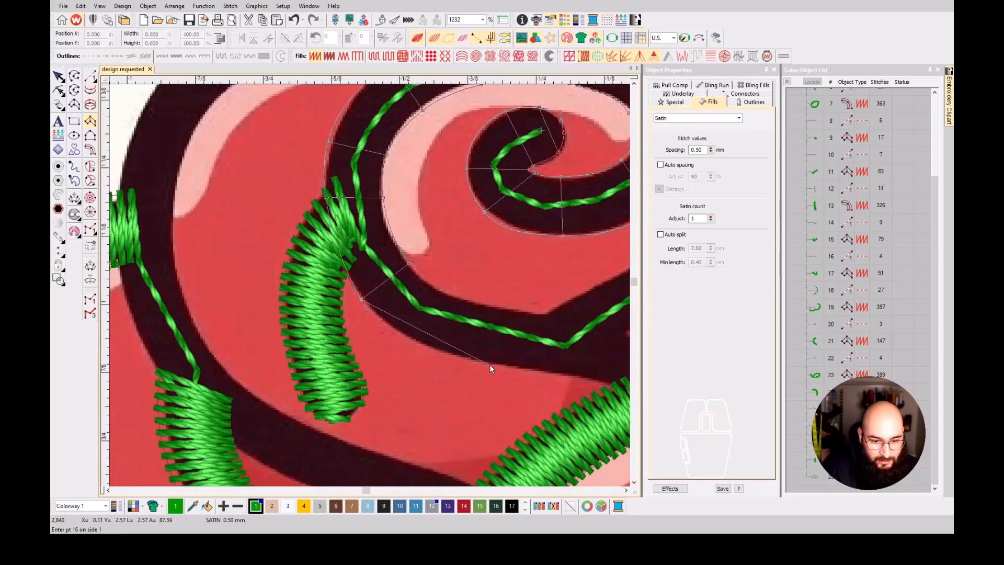
left_click(504, 308)
- Finish the spiral column by tapering its end into the petal outline below and generate the satin stitches
scroll(524, 341, "down", 3)
scroll(399, 292, "up", 1)
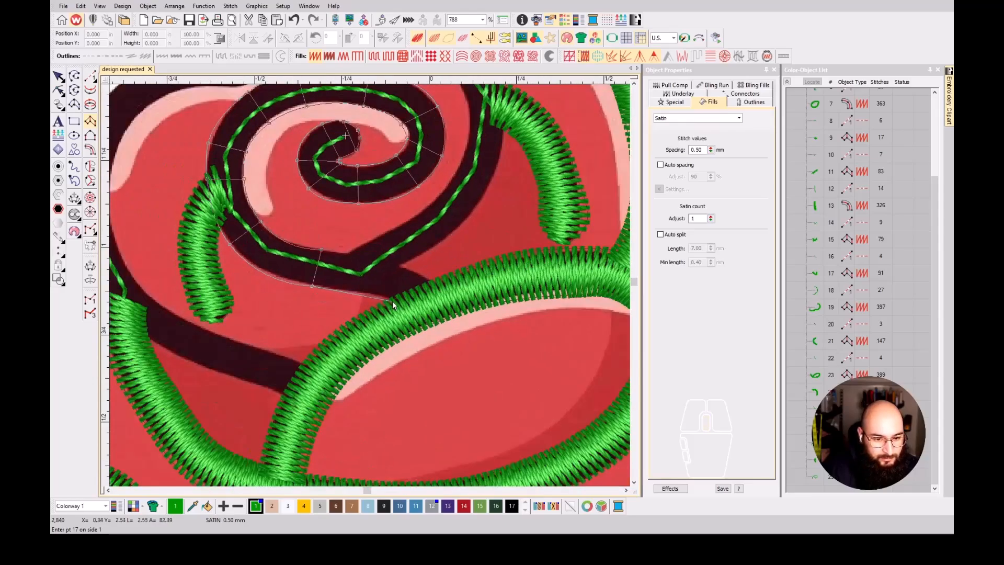
left_click(381, 296)
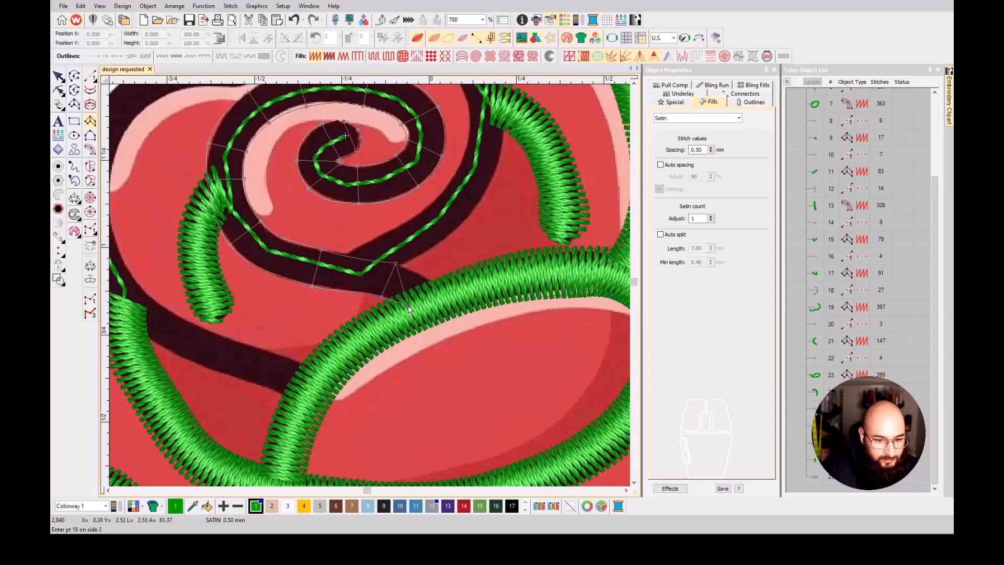
left_click(450, 285)
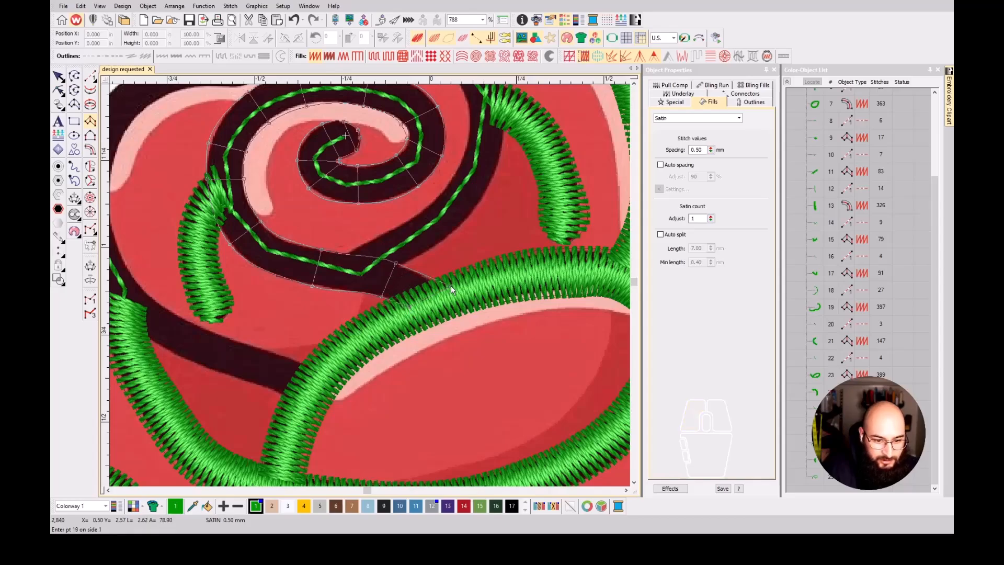
key("Return")
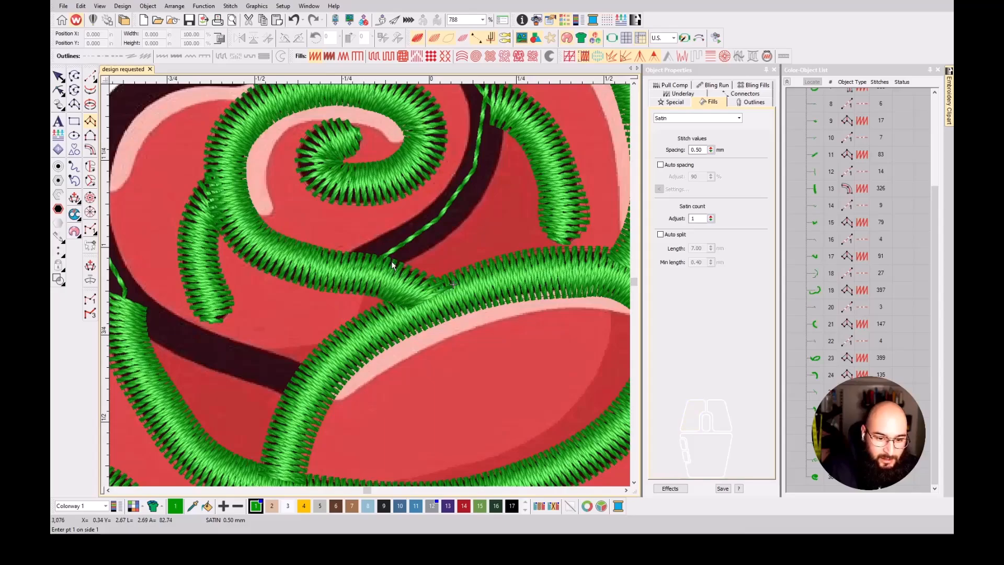
- Move the spiral column's exit point back to the junction with the dark line rising to the right
key("h")
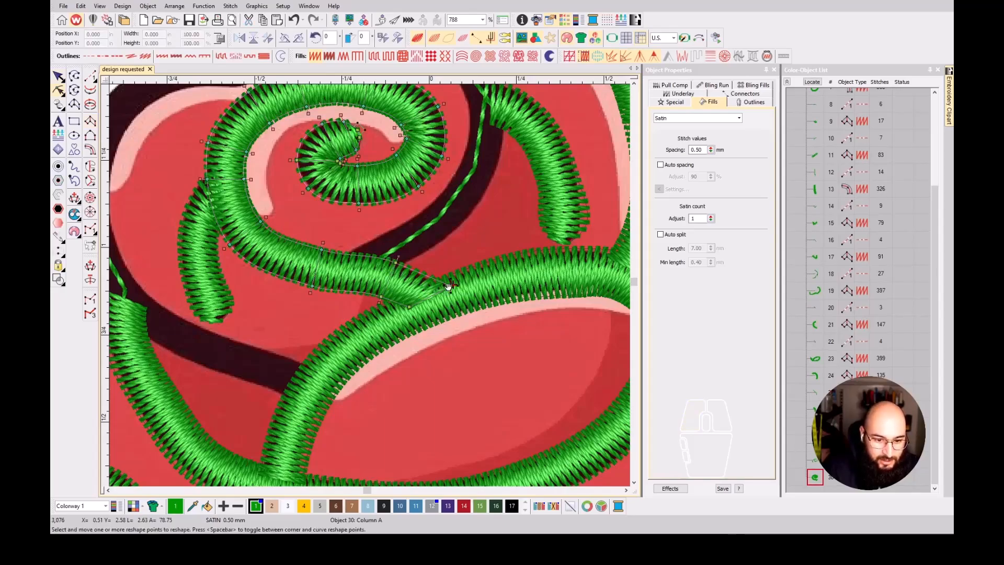
left_click_drag(454, 285, 382, 253)
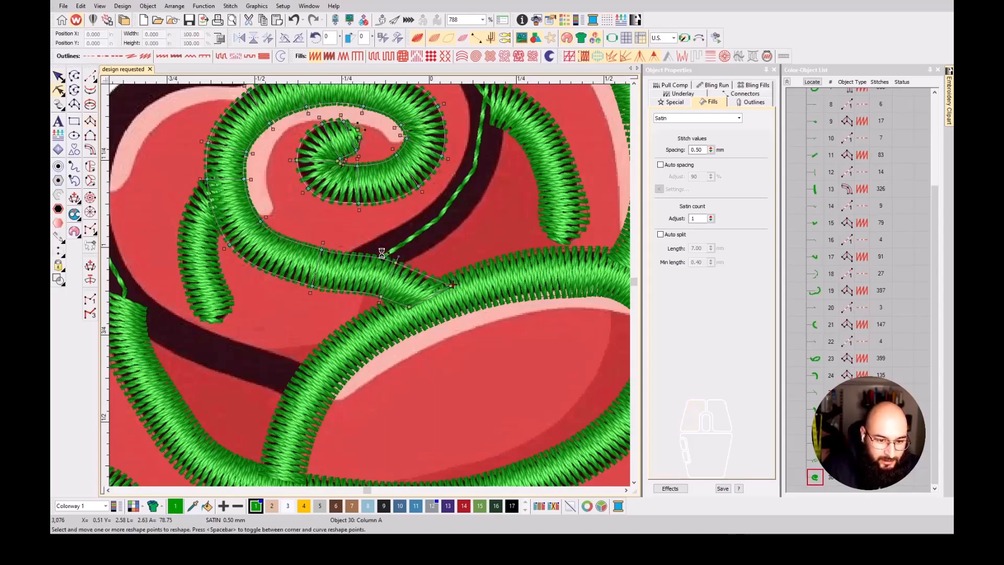
key("Escape")
- Start a new satin column at the spiral junction and place point pairs up the dark line to its right bend
left_click(89, 121)
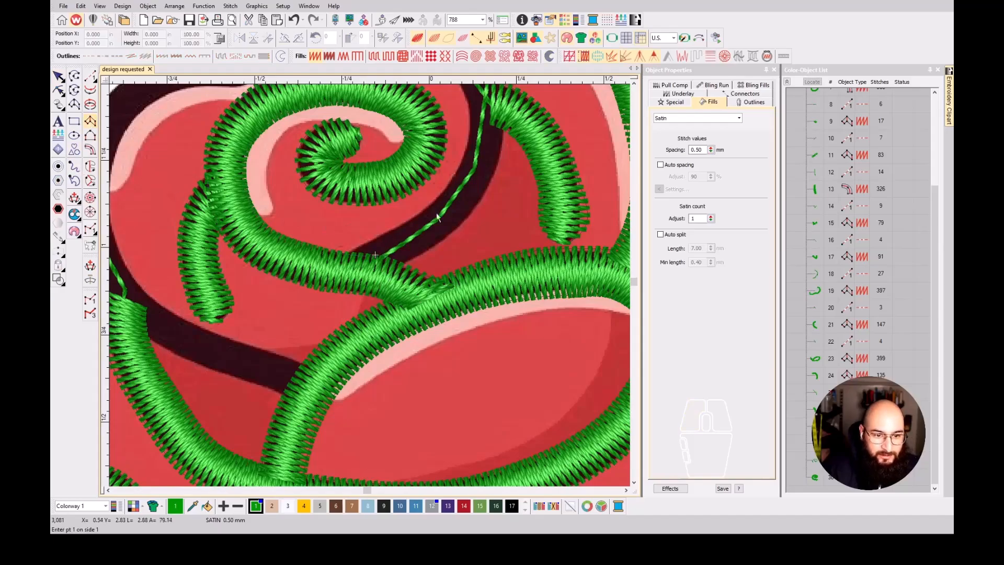
scroll(369, 288, "up", 1)
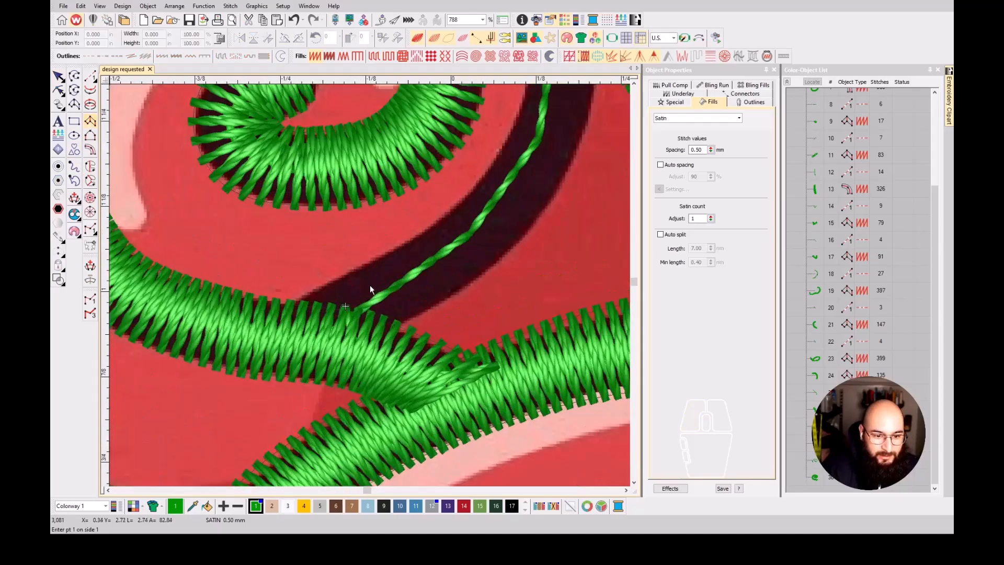
left_click(388, 339)
left_click(332, 275)
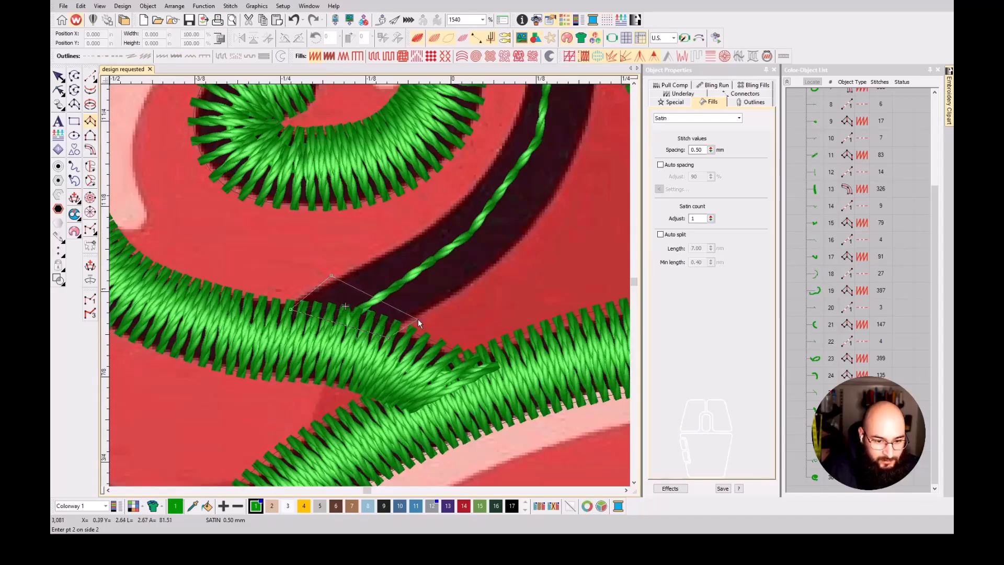
left_click(436, 217)
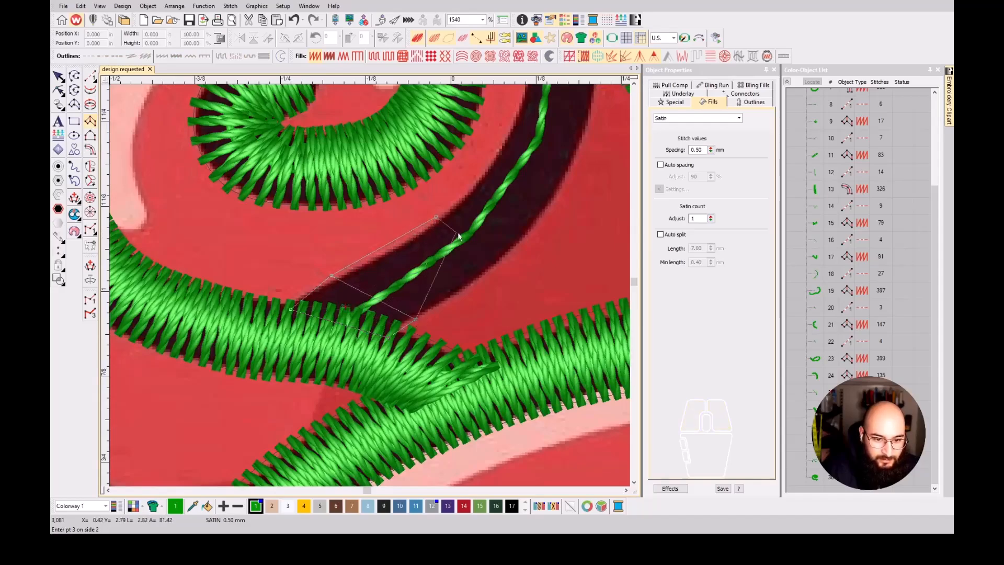
left_click(503, 263)
left_click(508, 127)
left_click(585, 143)
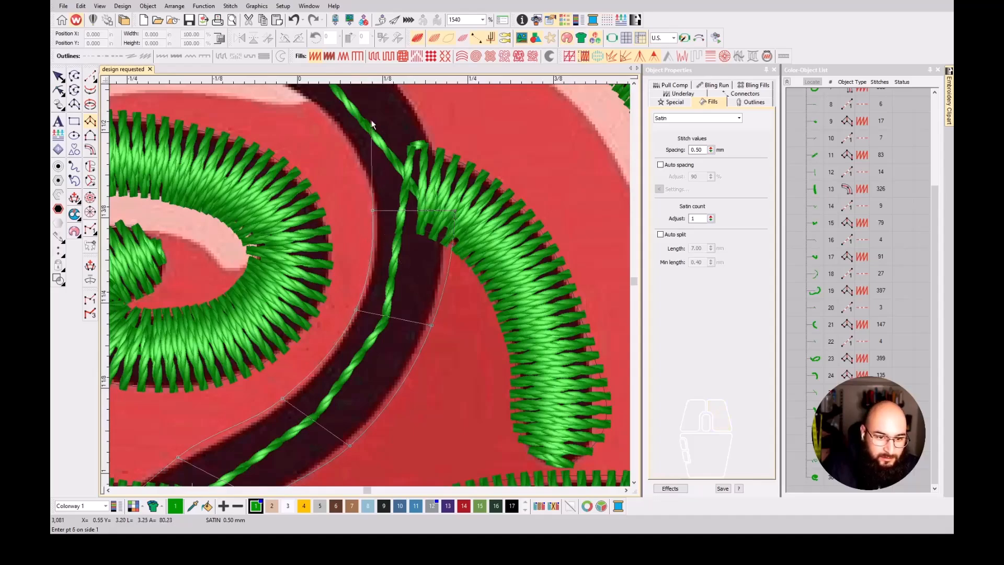
- Continue the column past the upper-right petal and over the rose's top outline to the notch on its left
left_click(328, 121)
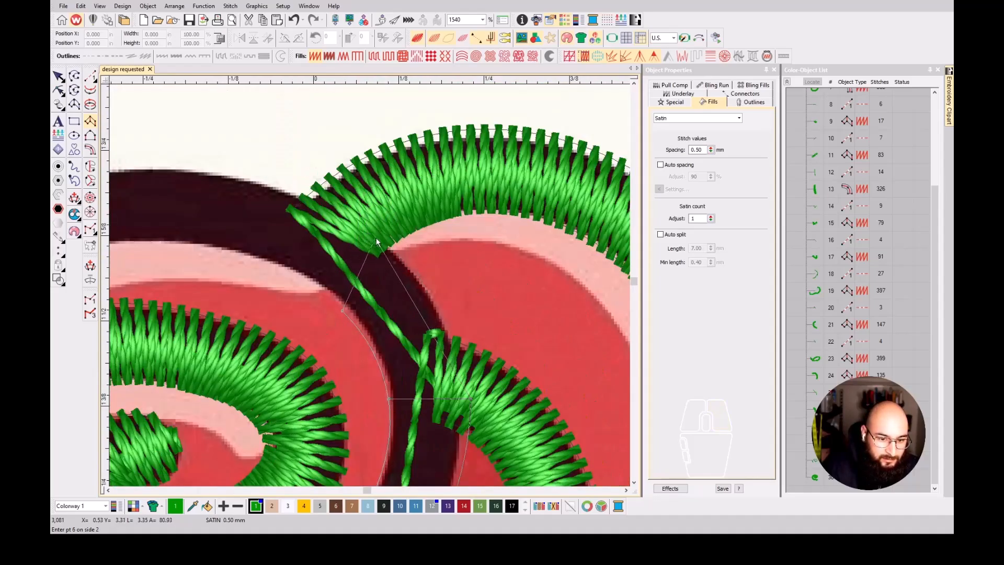
left_click(402, 252)
left_click(188, 243)
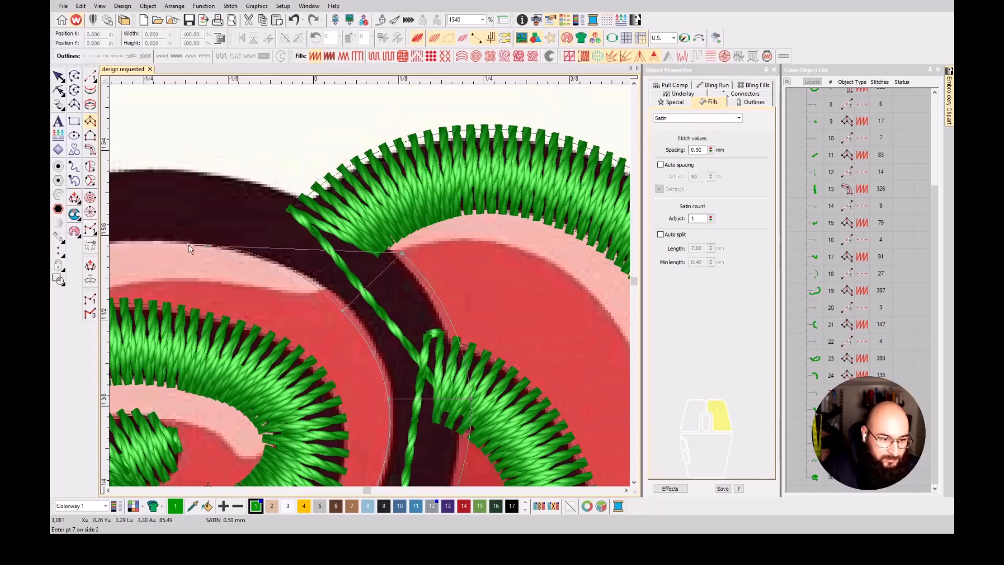
left_click(190, 171)
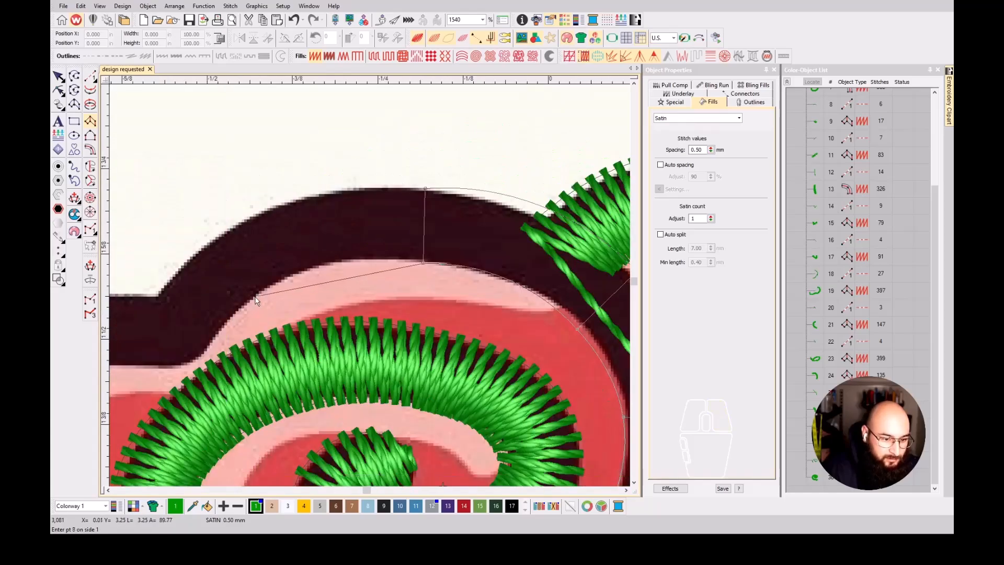
left_click(213, 238)
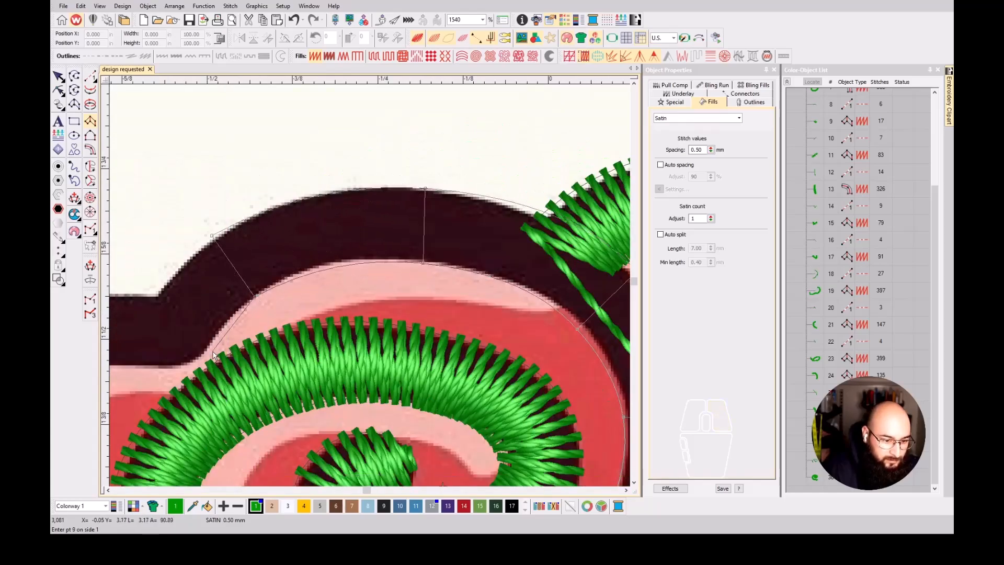
left_click(156, 294)
- Turn the column through the notch with closely spaced point pairs onto the top of the left petal outline
scroll(168, 358, "down", 3)
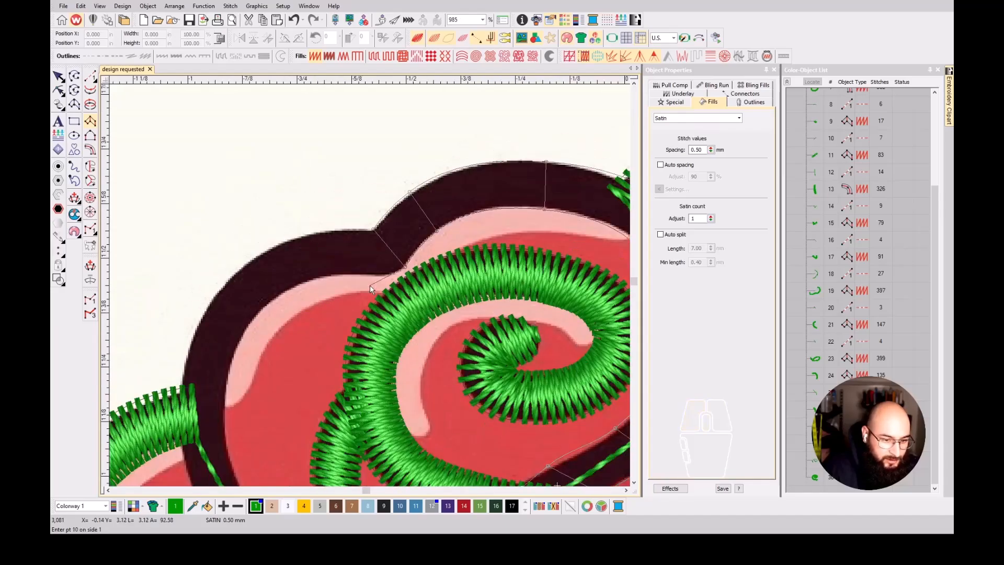
scroll(369, 284, "up", 4)
left_click(388, 298)
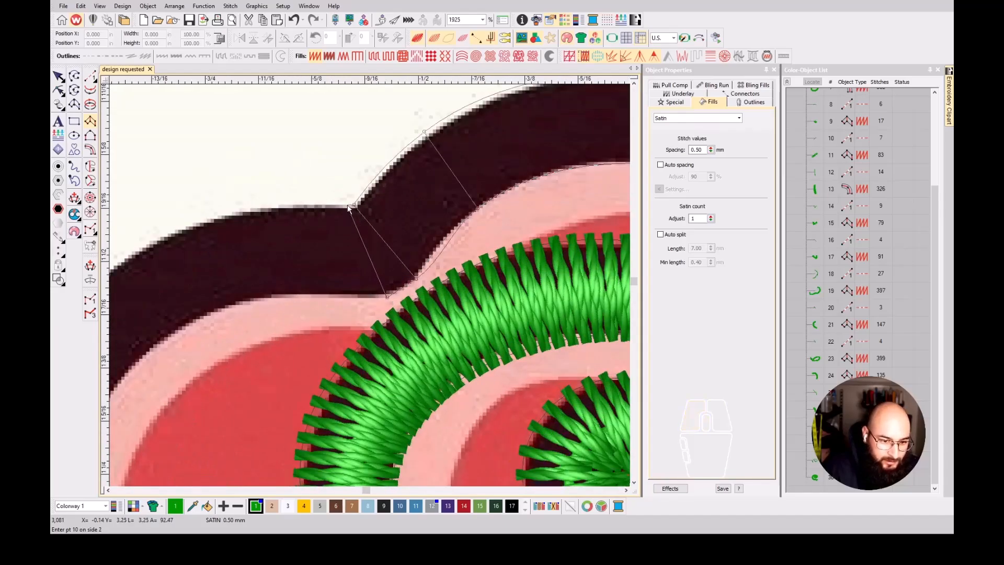
left_click(347, 206)
left_click(295, 295)
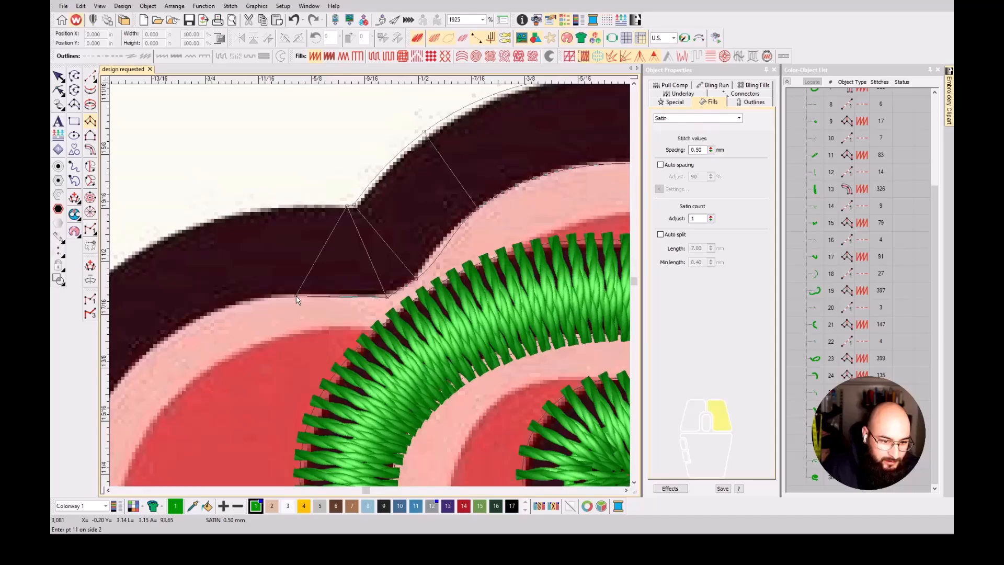
left_click(283, 203)
- Extend the column with curved point pairs around the left petal's upper-left bend to just above the neighboring satin column
right_click(171, 334)
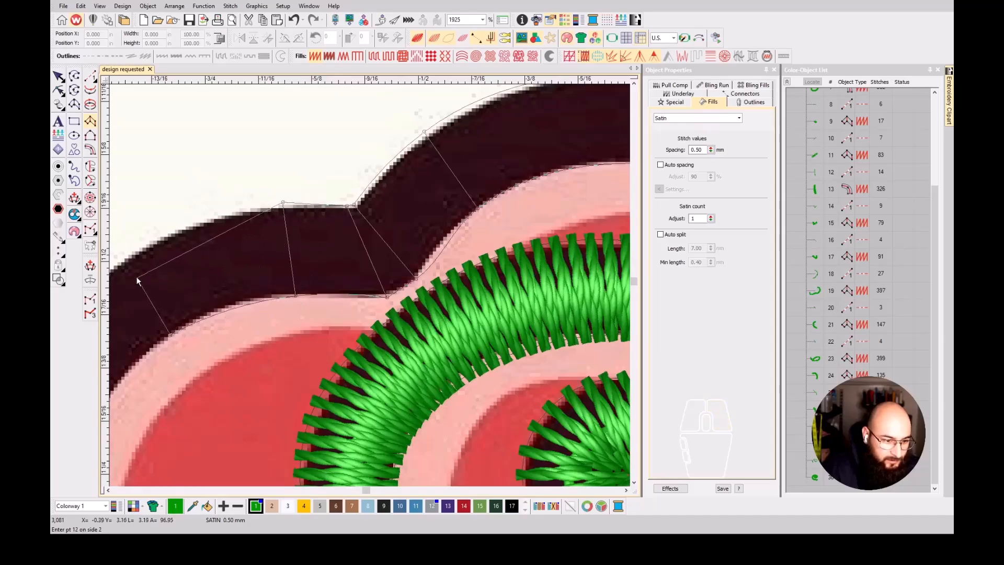
scroll(128, 269, "down", 1)
scroll(369, 285, "up", 1)
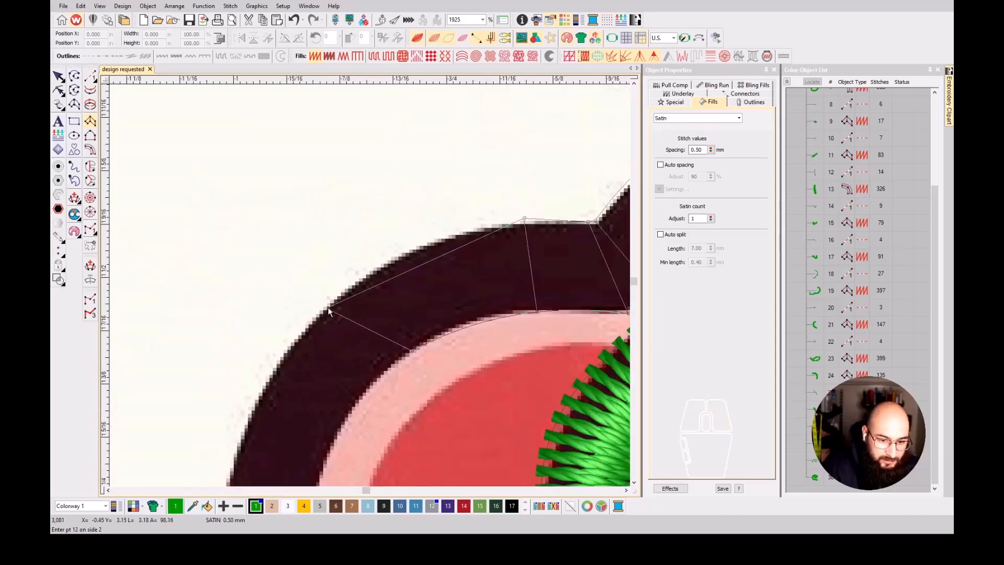
left_click(349, 288)
scroll(369, 284, "down", 3)
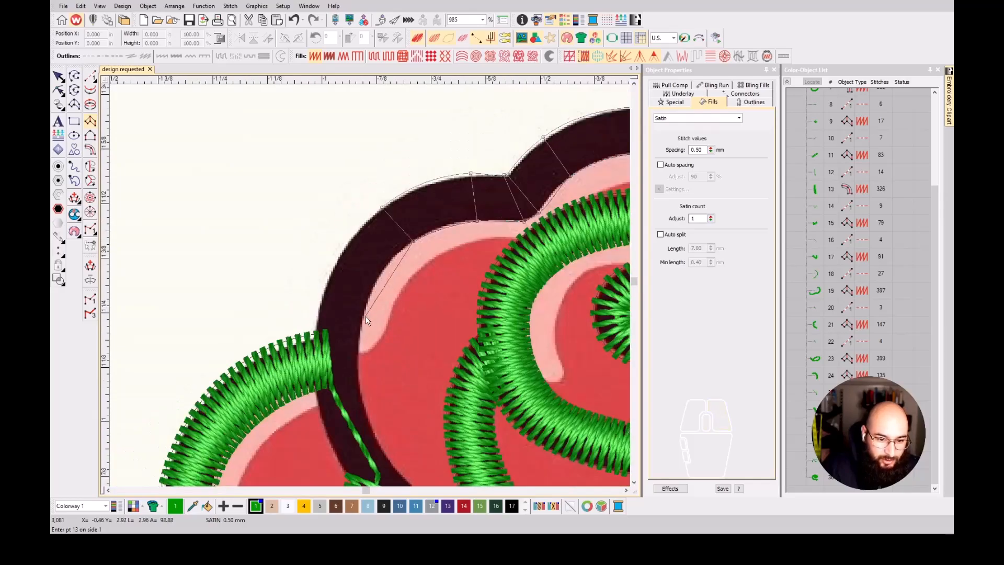
right_click(367, 287)
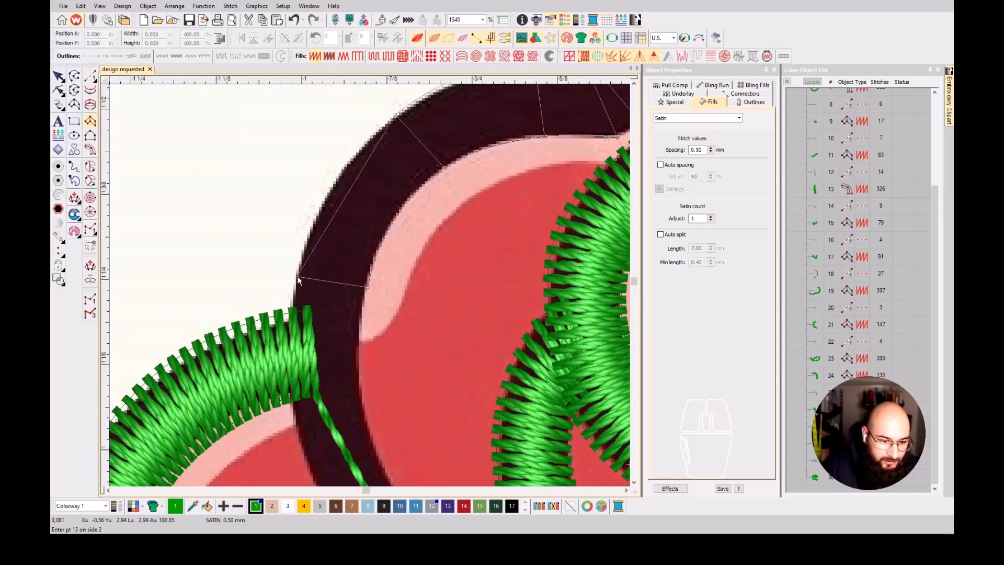
right_click(295, 277)
- Continue the column down the left petal outline with a point pair beside the adjoining column's lower edge
left_click(361, 390)
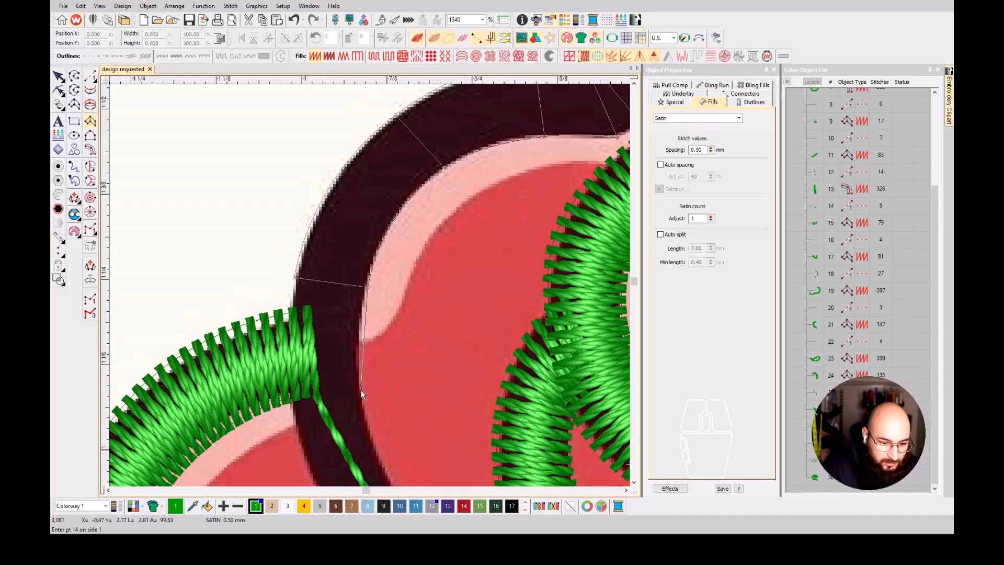
left_click(293, 401)
scroll(369, 285, "down", 2)
scroll(403, 306, "up", 2)
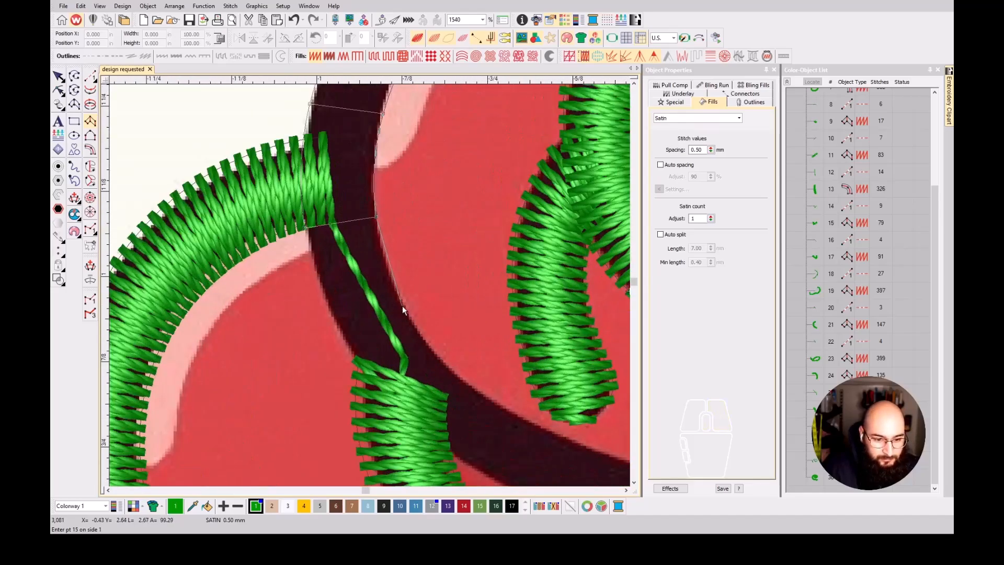
- Finish the Column A satin outline by placing point pairs along the dark lower-left petal line until it meets the central front petal's outline
left_click(405, 305)
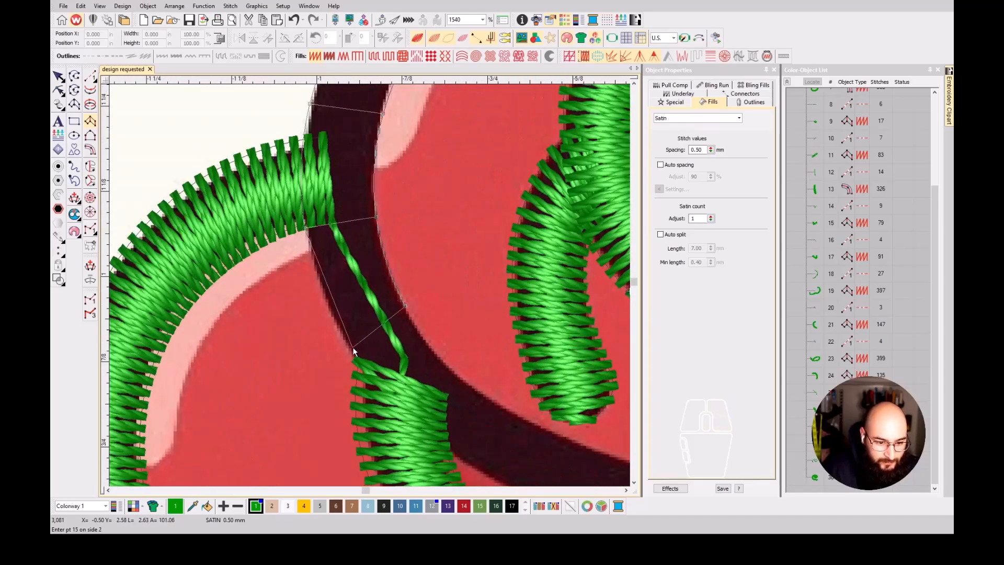
left_click(502, 404)
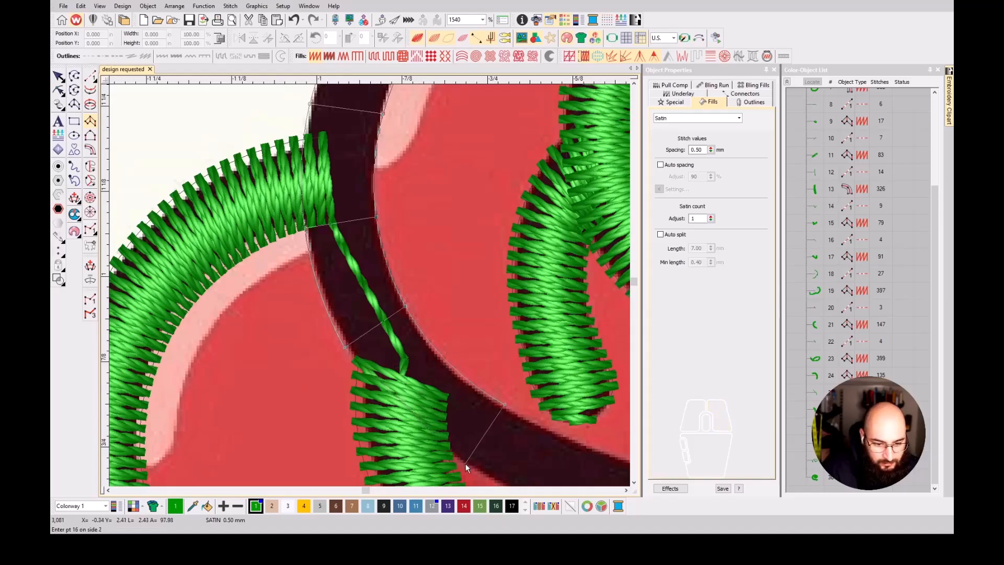
left_click(419, 374)
left_click(499, 322)
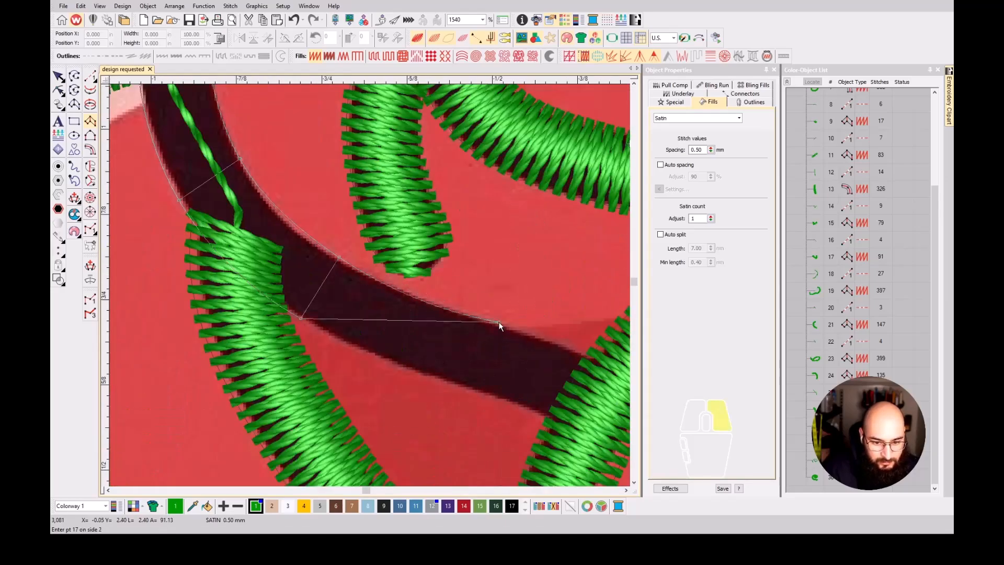
key("BackSpace")
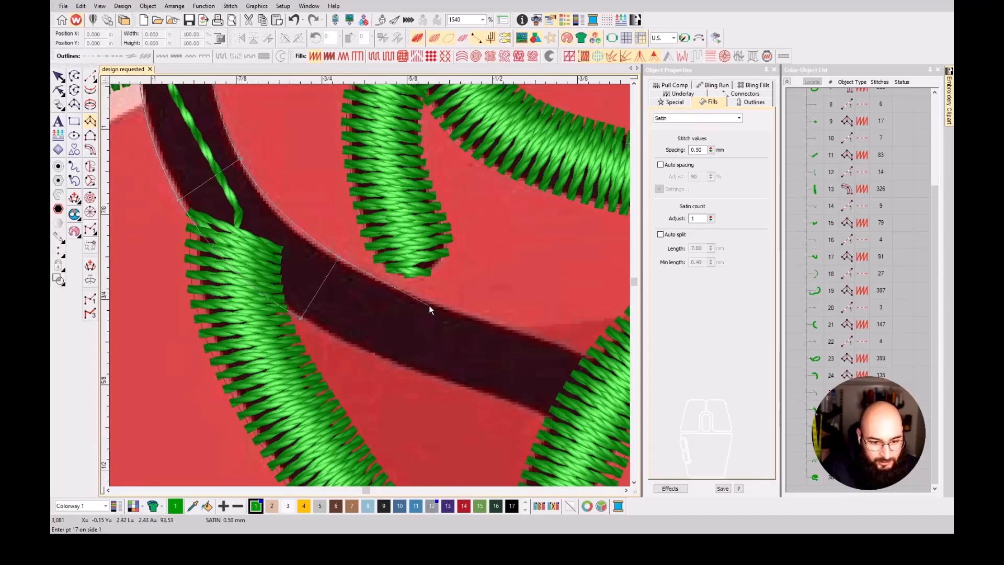
left_click(429, 299)
left_click(409, 369)
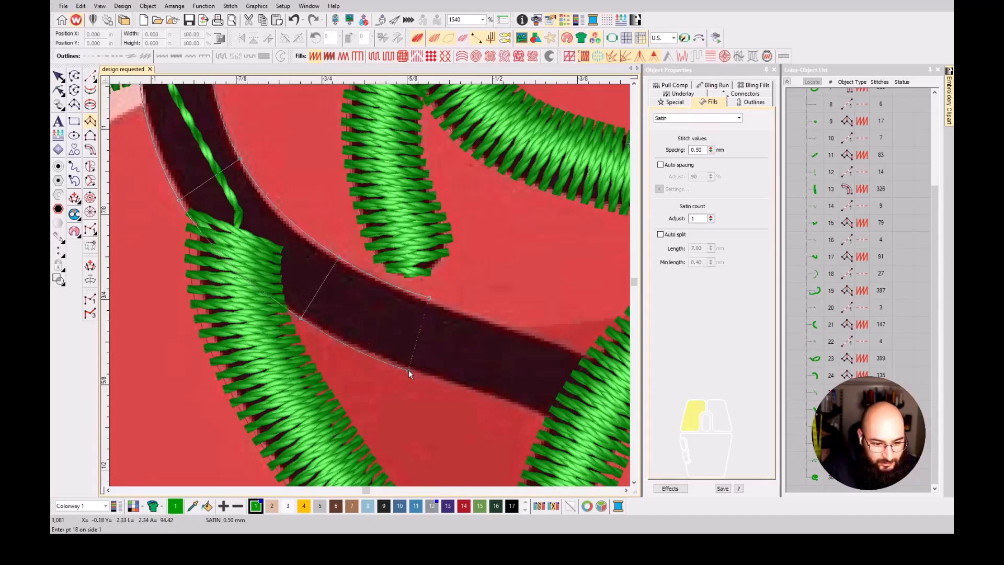
left_click(488, 325)
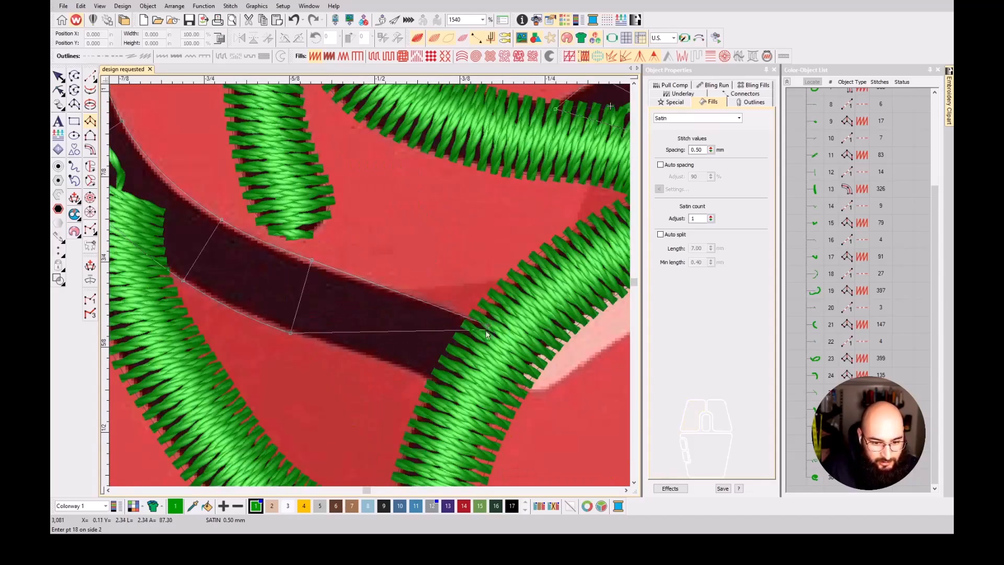
left_click(459, 388)
key("Return")
- Examine the complete rose outline, from bloom to stem and leaves, with the background artwork hidden and shown
scroll(454, 367, "down", 5)
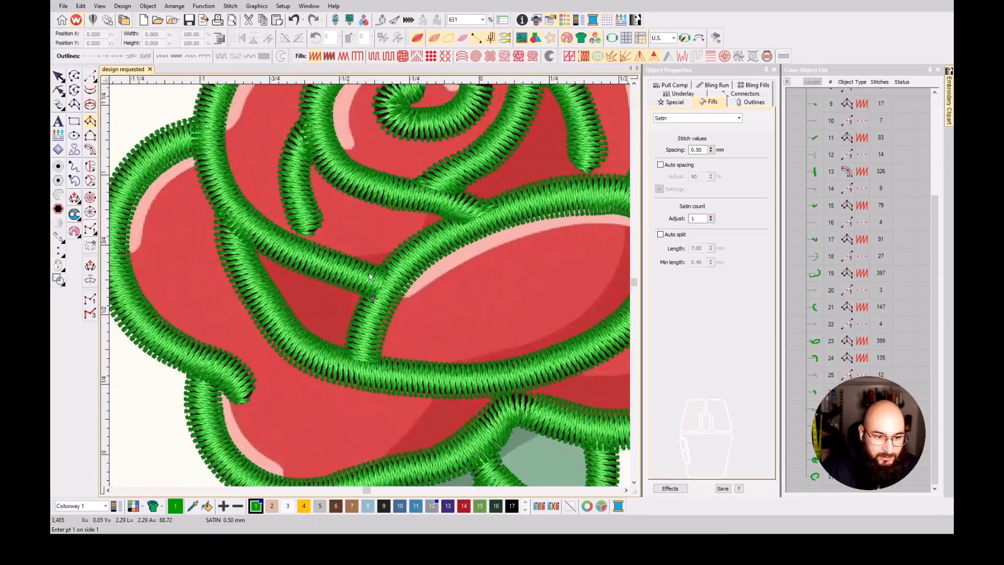
scroll(370, 287, "down", 3)
key("d")
scroll(349, 401, "down", 3)
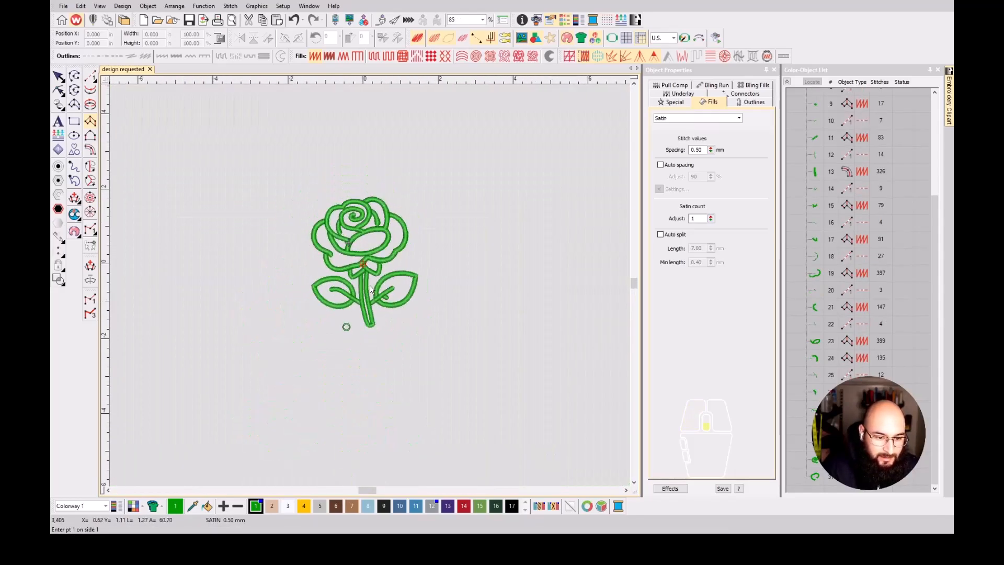
scroll(371, 286, "up", 3)
key("d")
key("d")
key("d")
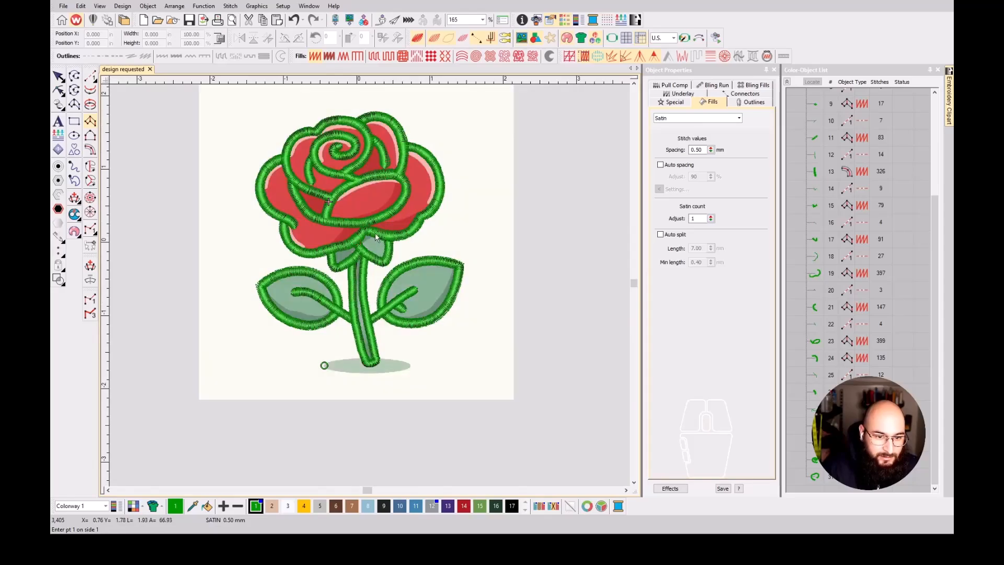
key("d")
key("d")
scroll(369, 284, "up", 3)
scroll(369, 284, "down", 2)
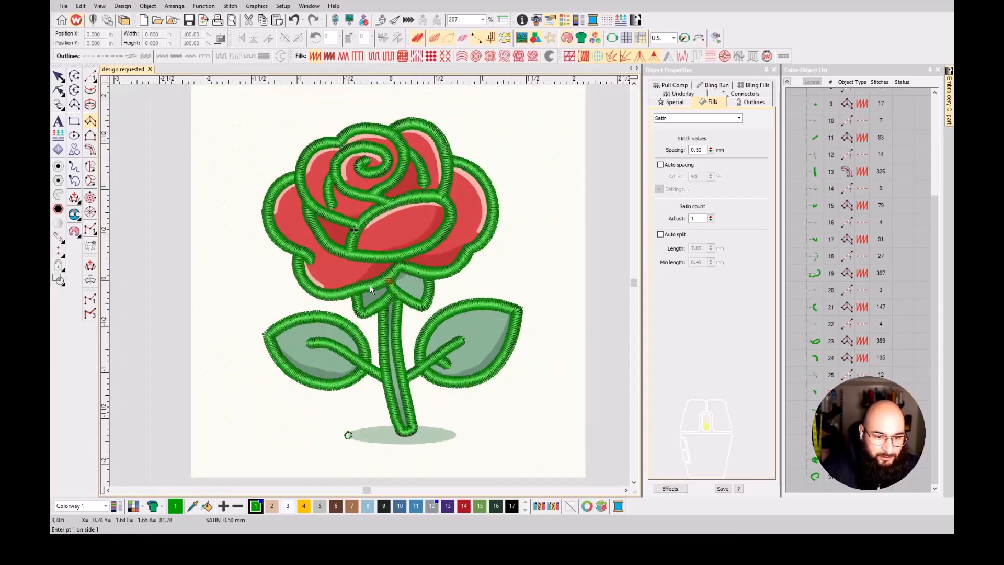
scroll(311, 379, "up", 2)
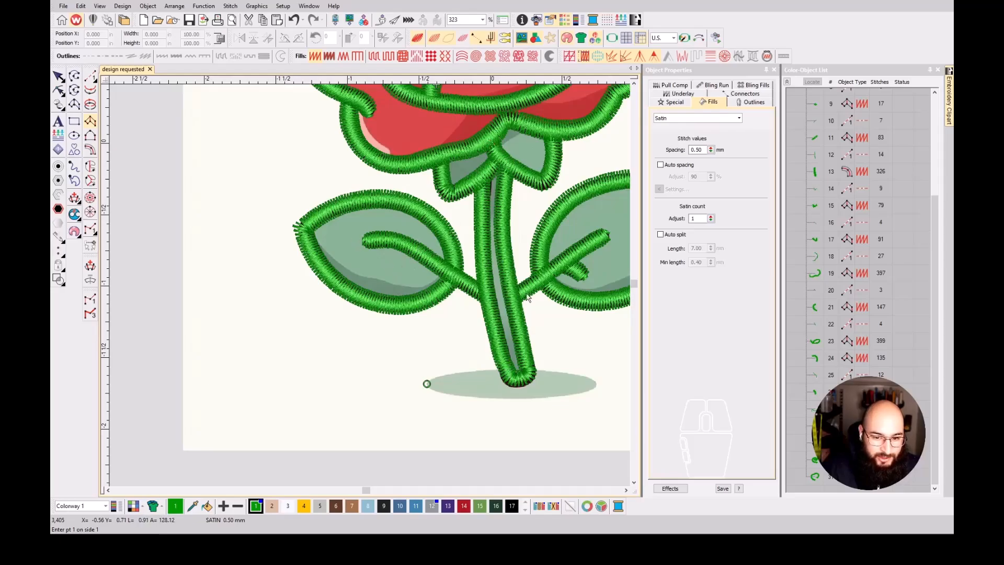
scroll(400, 265, "down", 2)
scroll(388, 215, "down", 1)
scroll(359, 257, "up", 2)
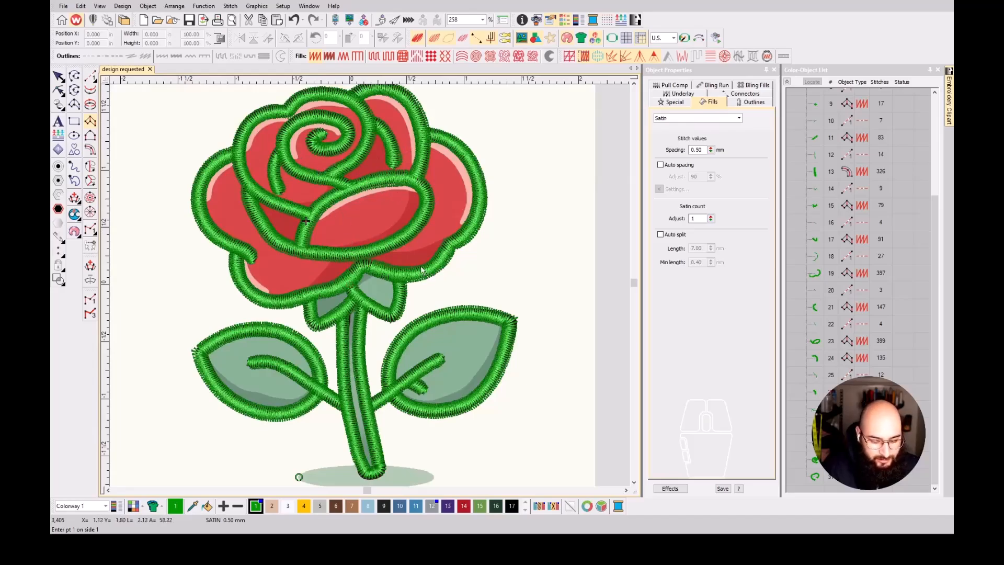
- Change the after-object connector of the last petal outline in the object list to Jump
left_click(349, 285)
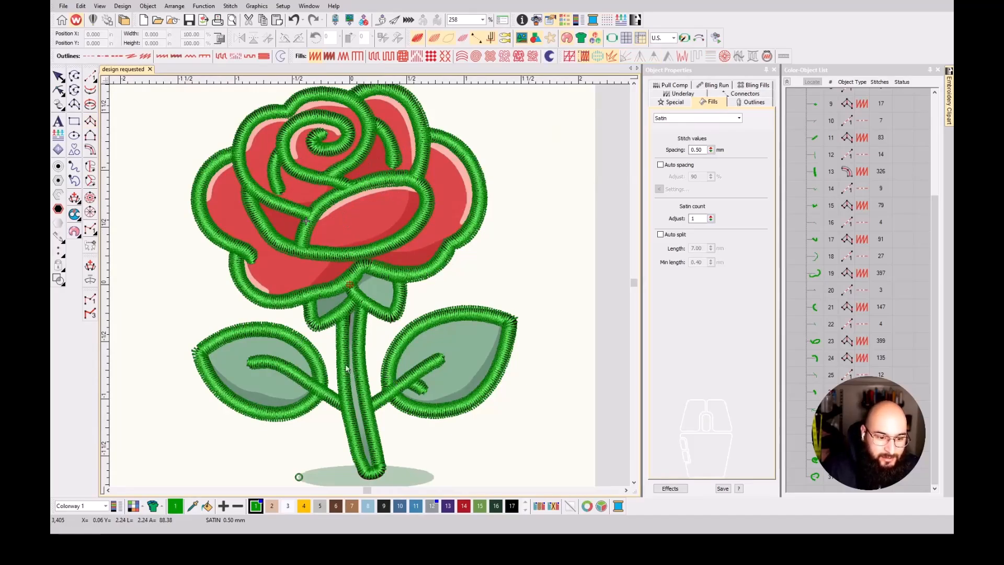
left_click(815, 476)
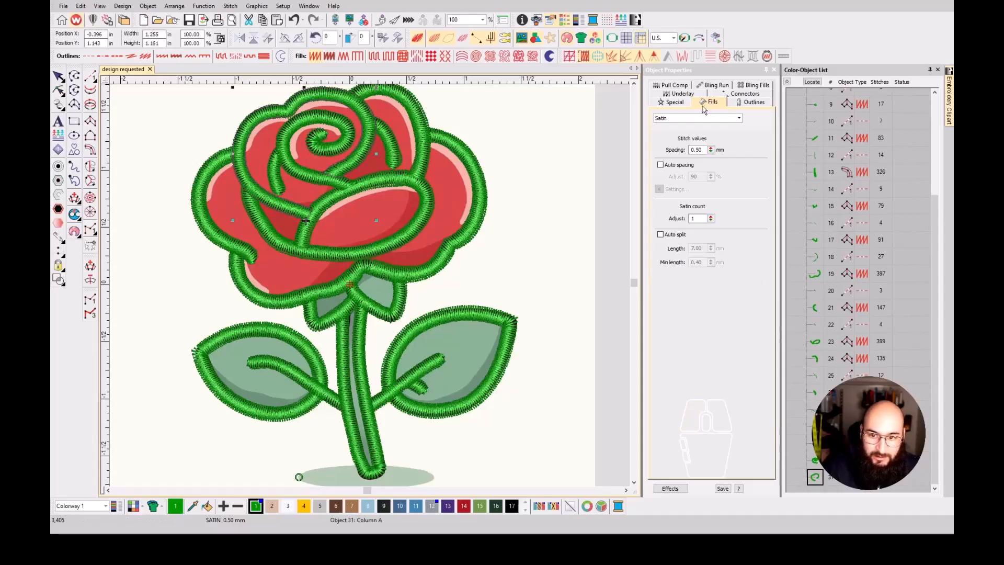
left_click(746, 95)
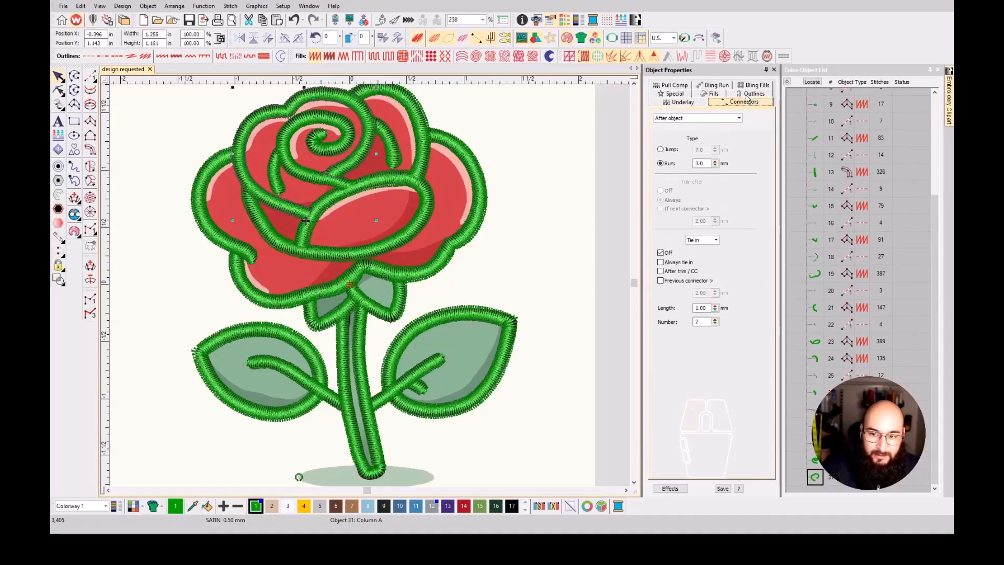
left_click(661, 150)
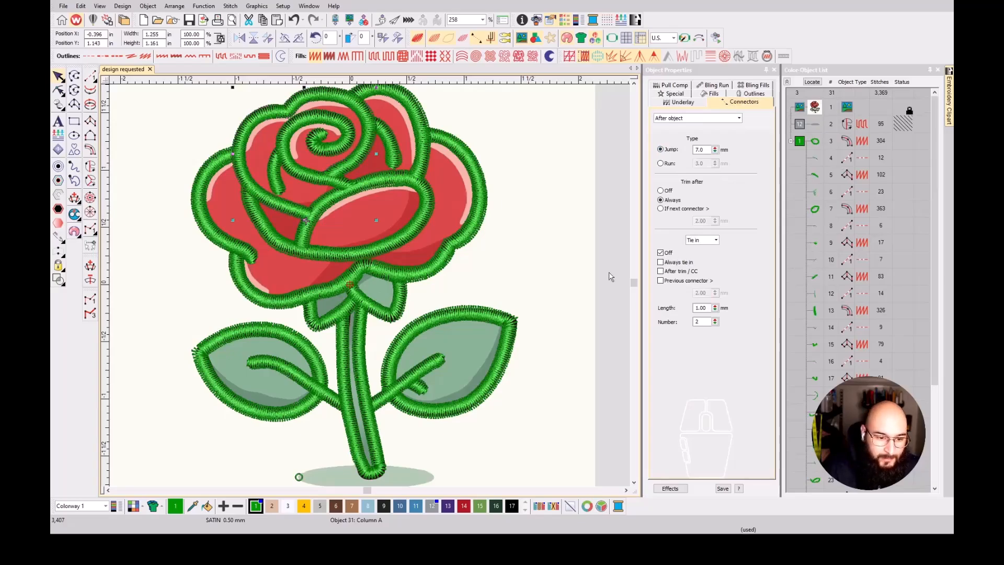
left_click(428, 438)
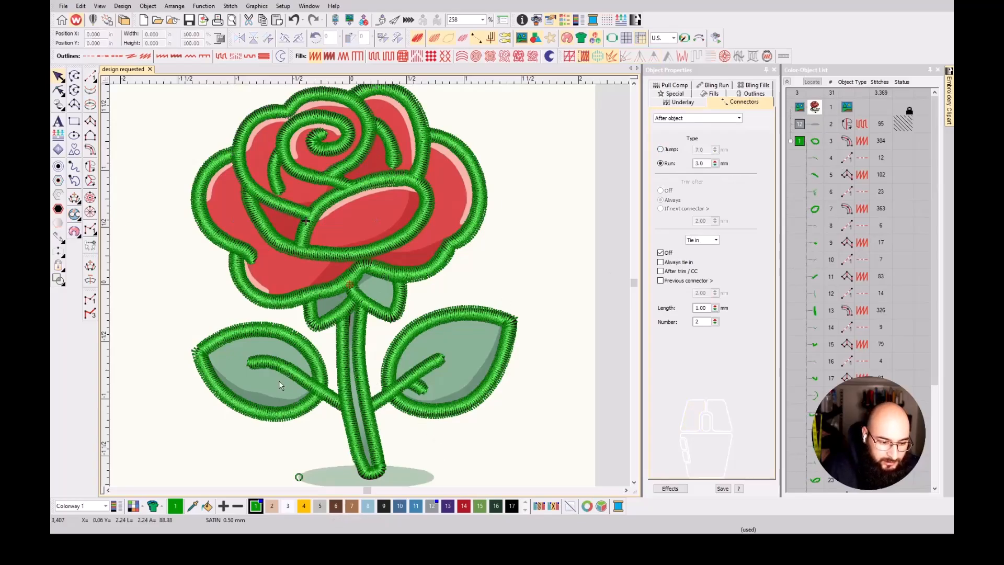
- Start a satin Column A fill in color 15 at the stem's rounded base, placing the first point pairs within the outline stitches
scroll(279, 386, "up", 1)
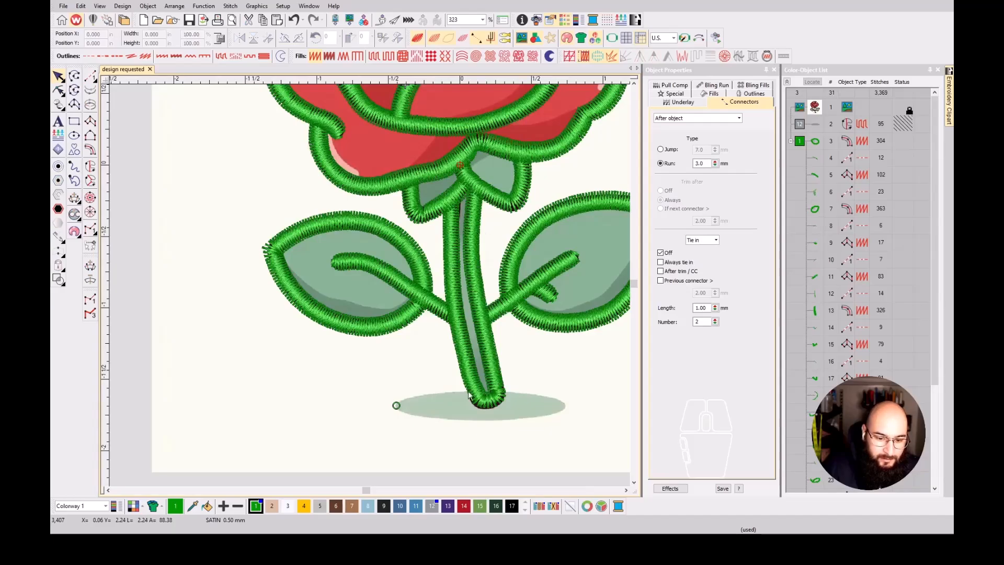
left_click(90, 121)
scroll(372, 289, "up", 1)
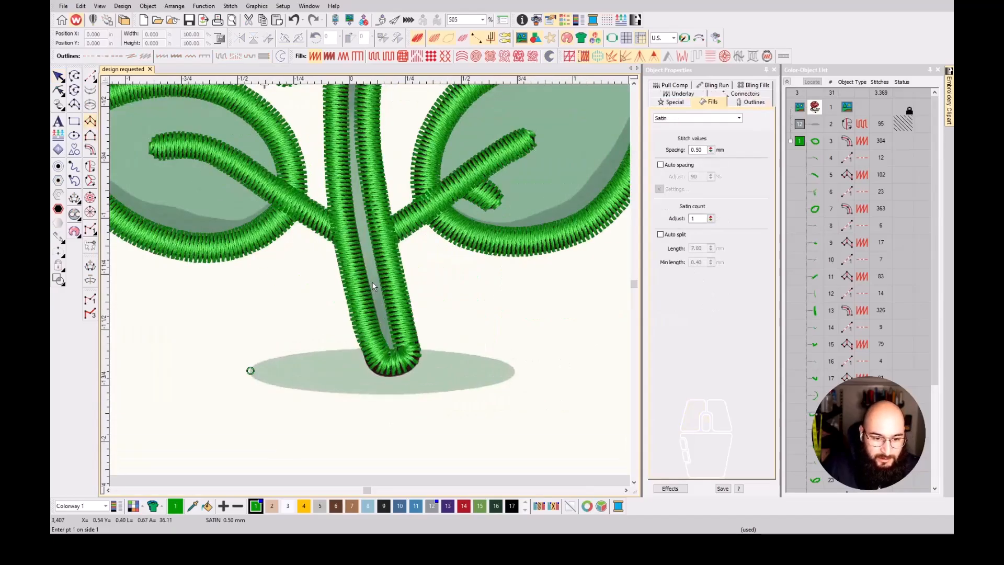
scroll(371, 277, "down", 3)
scroll(370, 274, "up", 3)
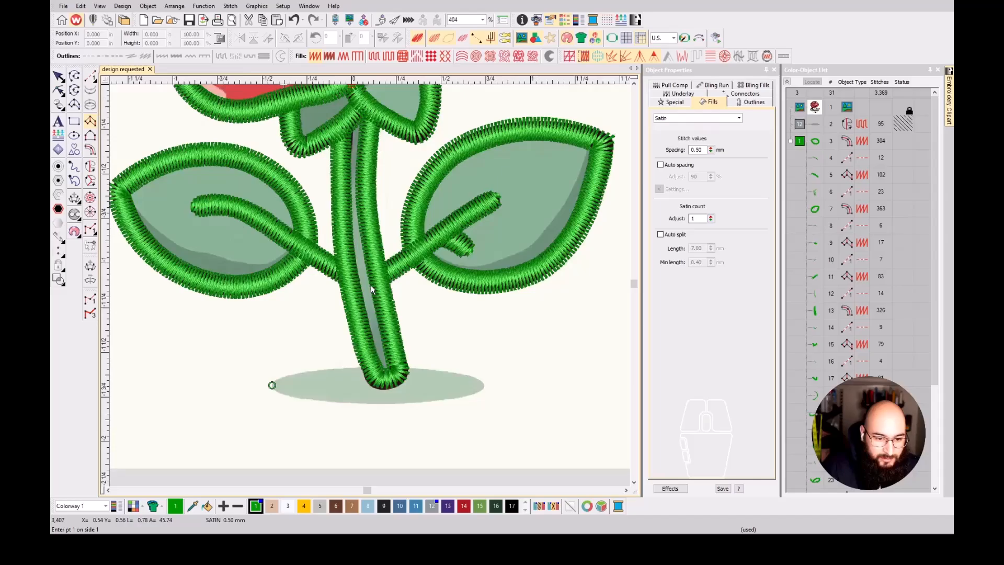
left_click(480, 506)
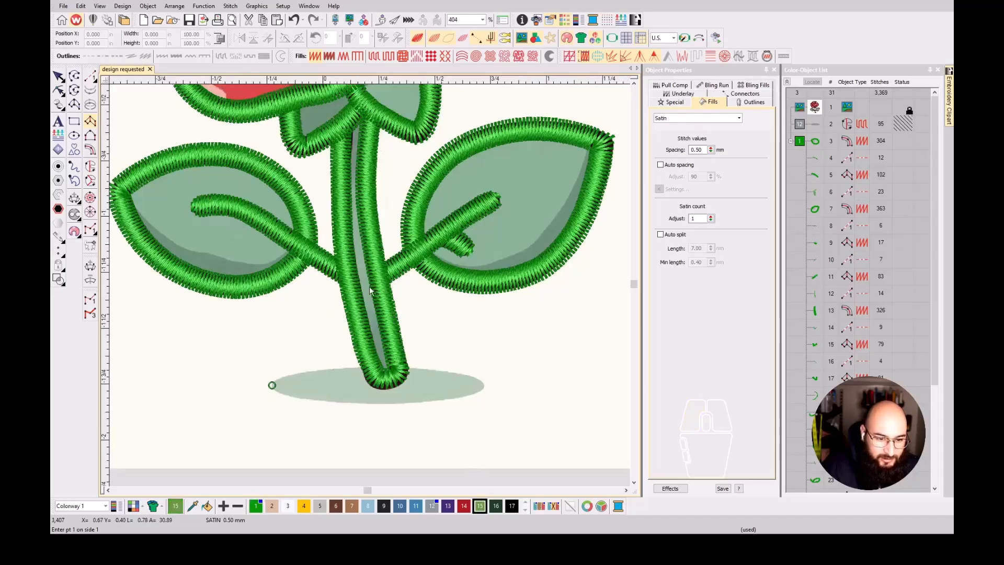
scroll(381, 403, "up", 3)
scroll(381, 402, "up", 3)
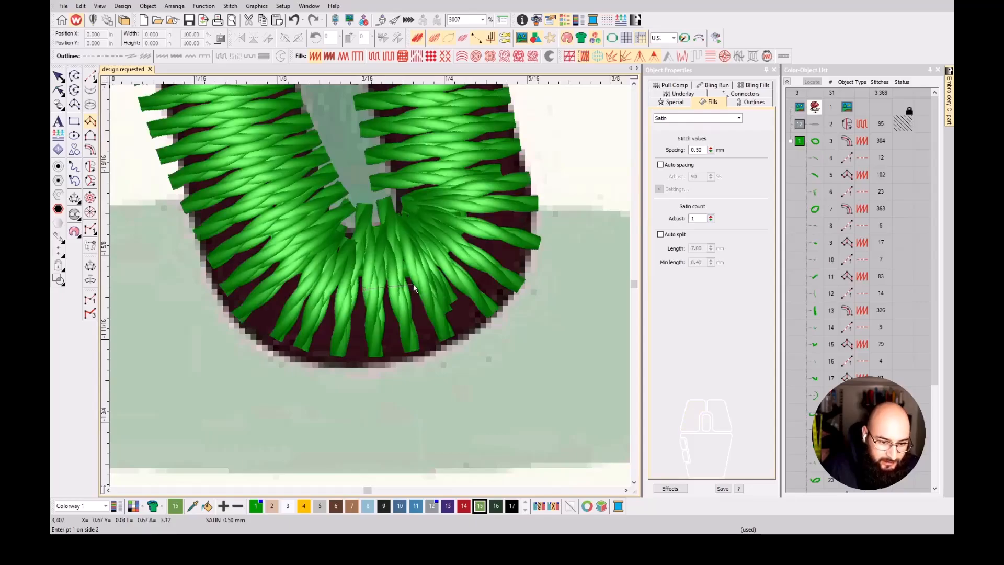
left_click(416, 282)
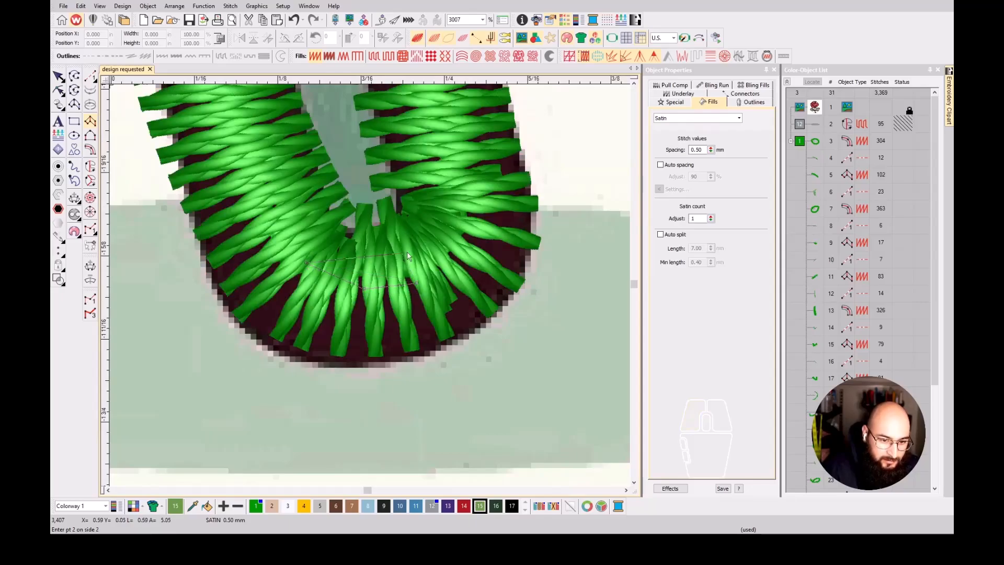
left_click(466, 234)
scroll(467, 234, "down", 2)
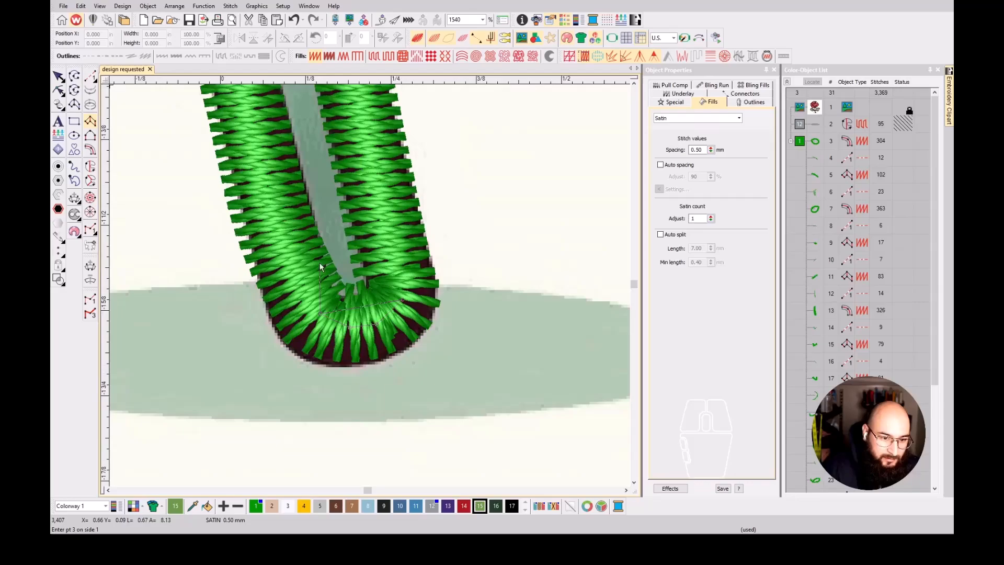
- Extend the stem column with point pairs on both sides, from just above the base up past the leaf branches
left_click(283, 244)
left_click(395, 219)
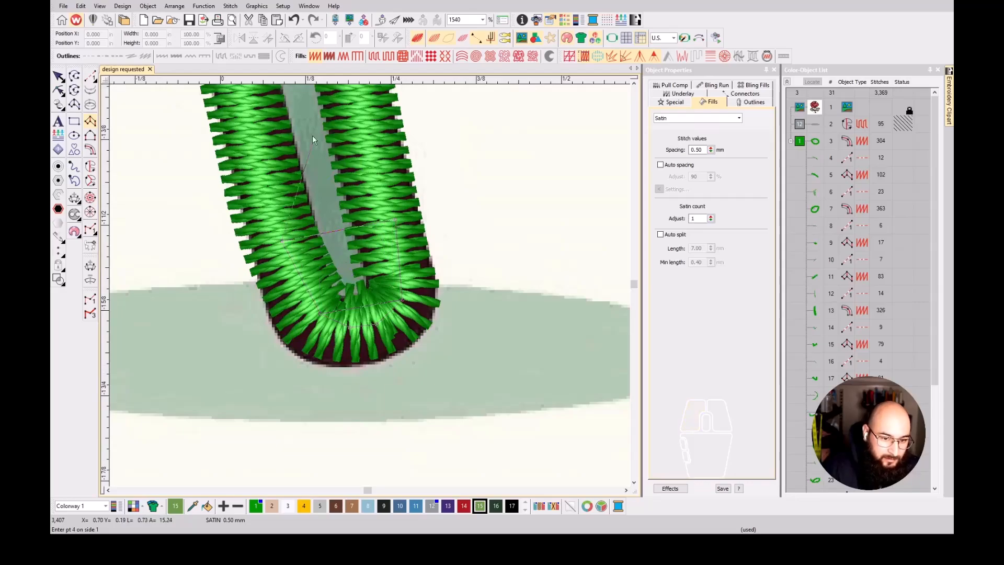
middle_click(314, 194)
left_click(303, 188)
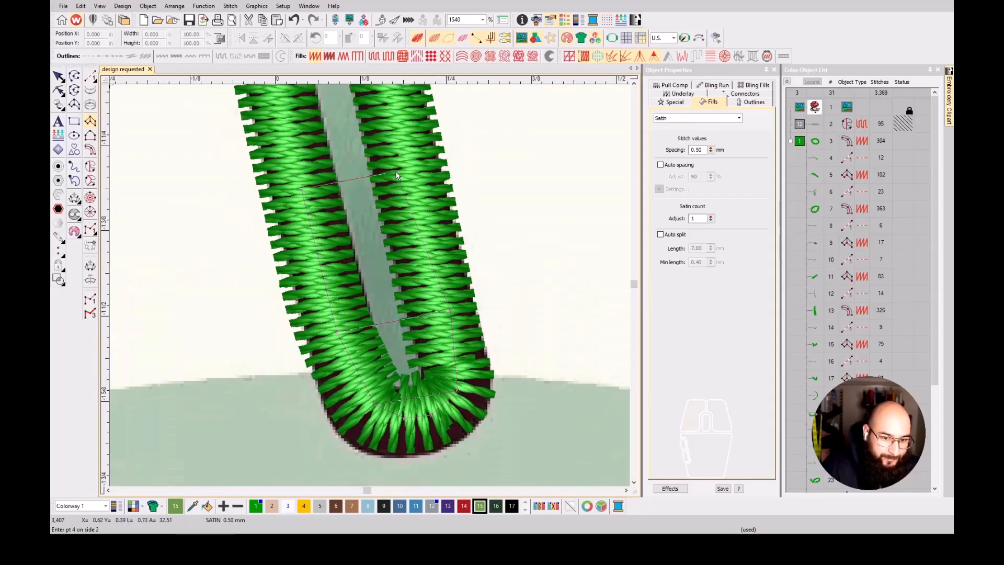
left_click(420, 173)
scroll(420, 173, "down", 2)
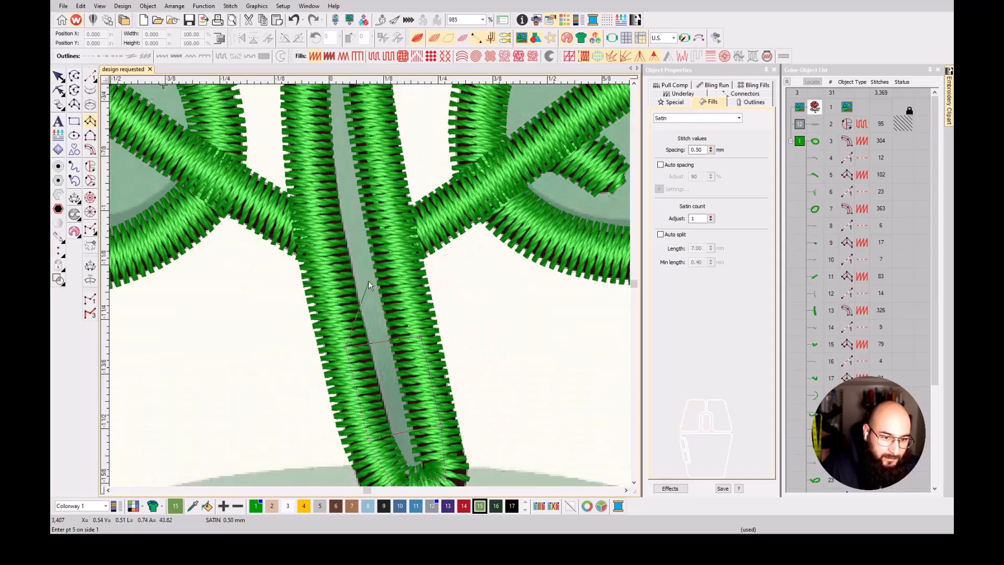
left_click(310, 192)
left_click(387, 183)
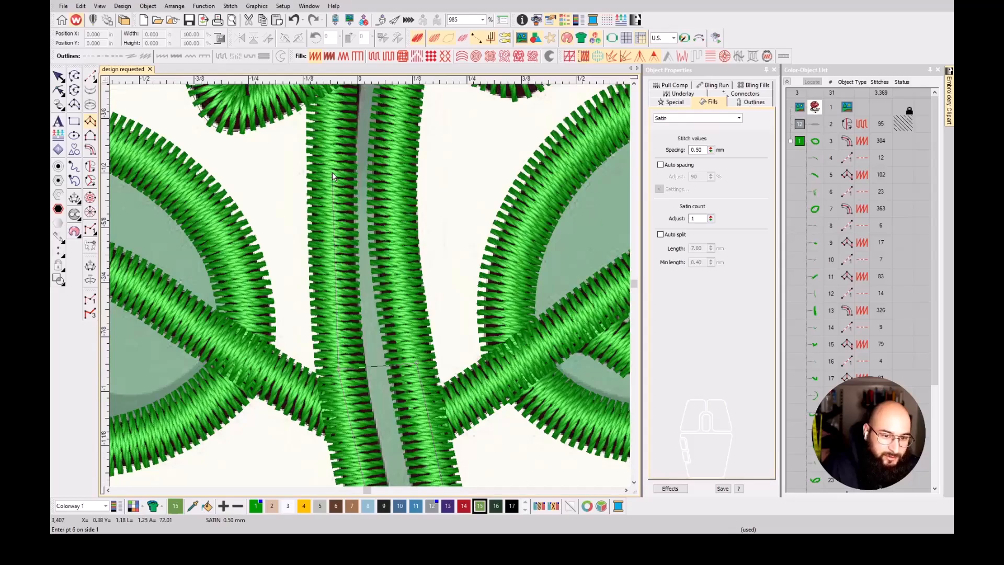
- Continue the column up the upper stem and complete it at a point where the sepals meet beneath the bloom
left_click(331, 171)
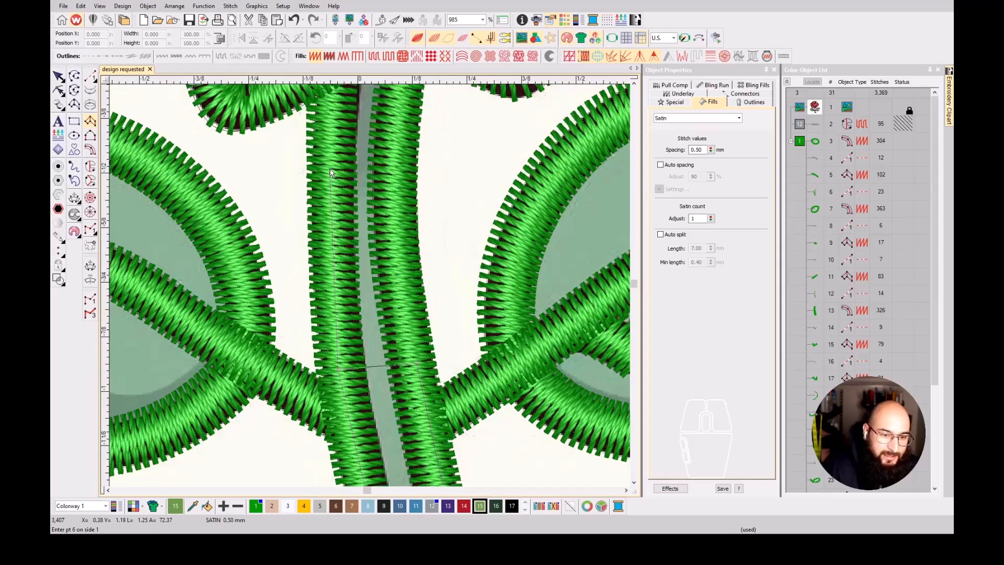
left_click(392, 168)
left_click(337, 128)
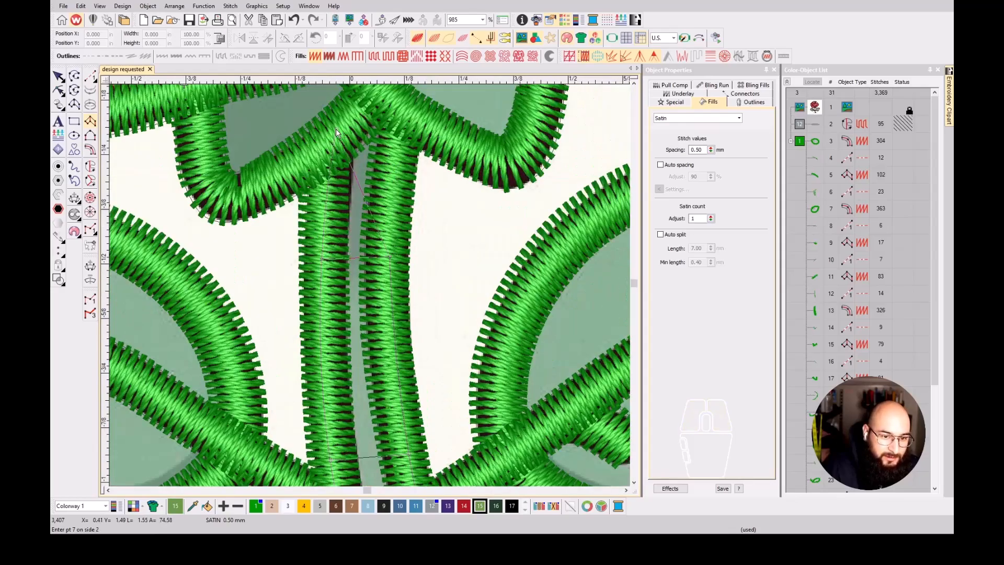
left_click(400, 132)
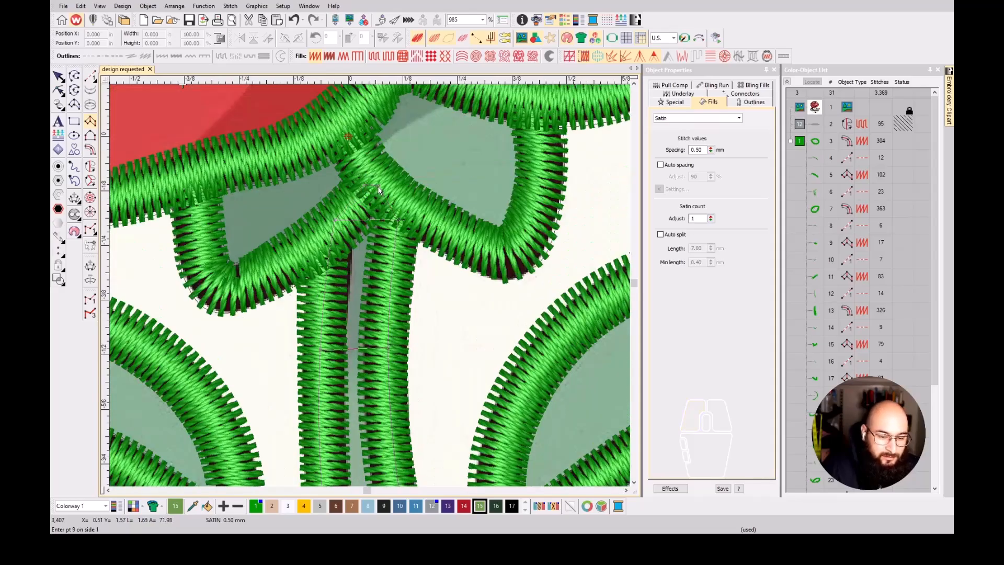
left_click(378, 186)
key("Return")
scroll(400, 402, "down", 3)
scroll(369, 284, "down", 2)
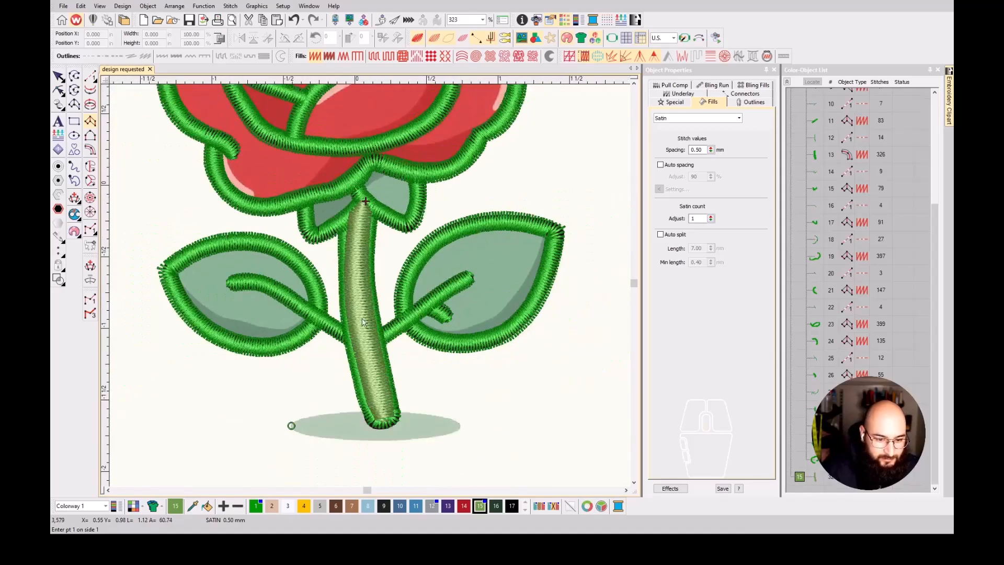
- Set the satin spacing of the new stem fill to 0.70 mm
left_click(814, 477)
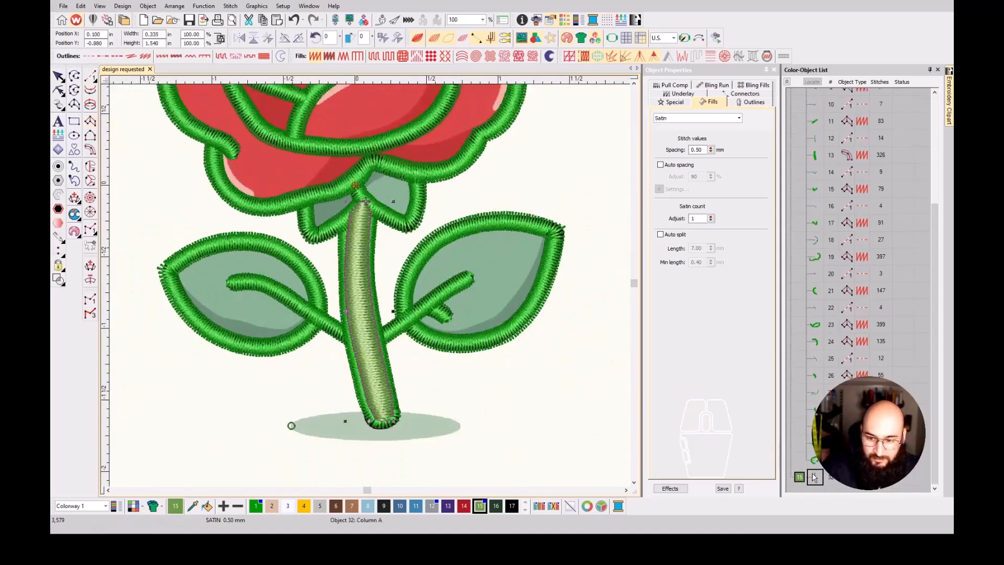
left_click_drag(702, 149, 696, 148)
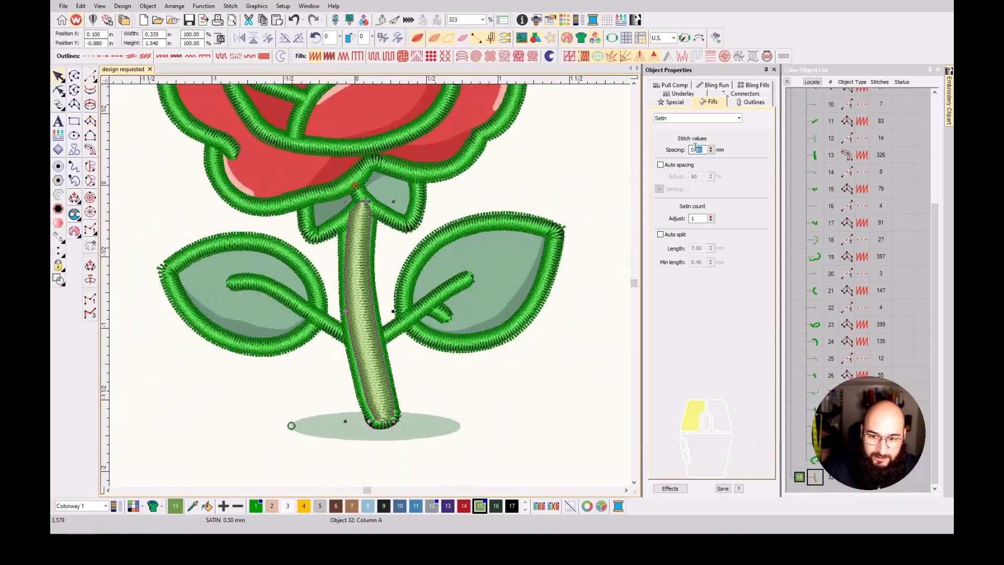
type("70")
key("Return")
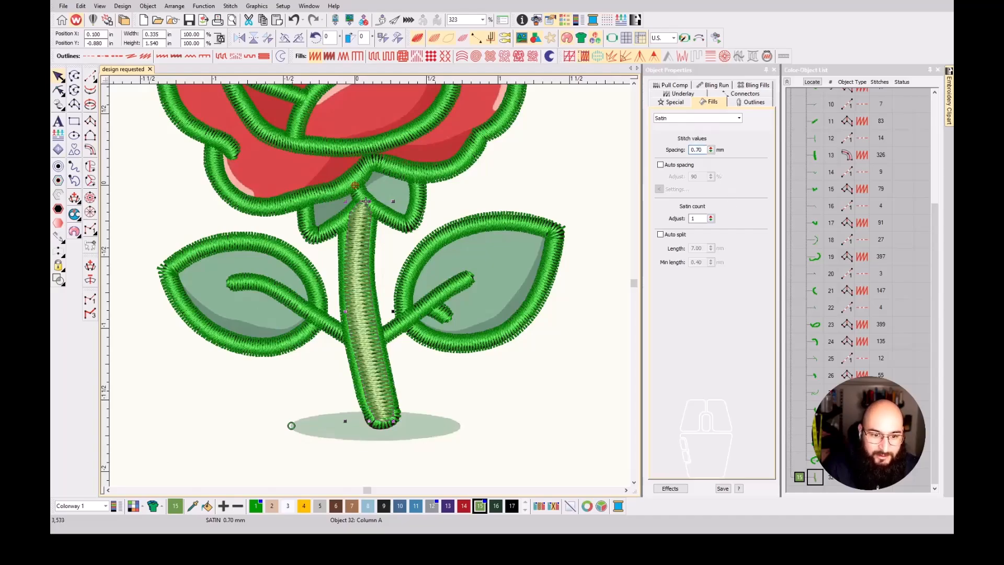
- Set the satin spacing of the stem fill to 0.60 mm
double_click(698, 149)
left_click(710, 152)
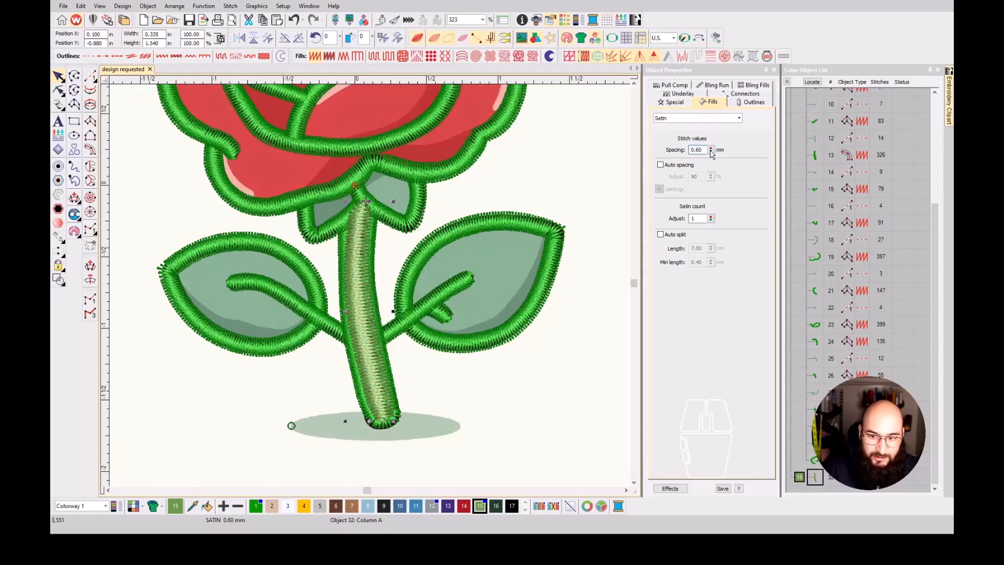
left_click(820, 479)
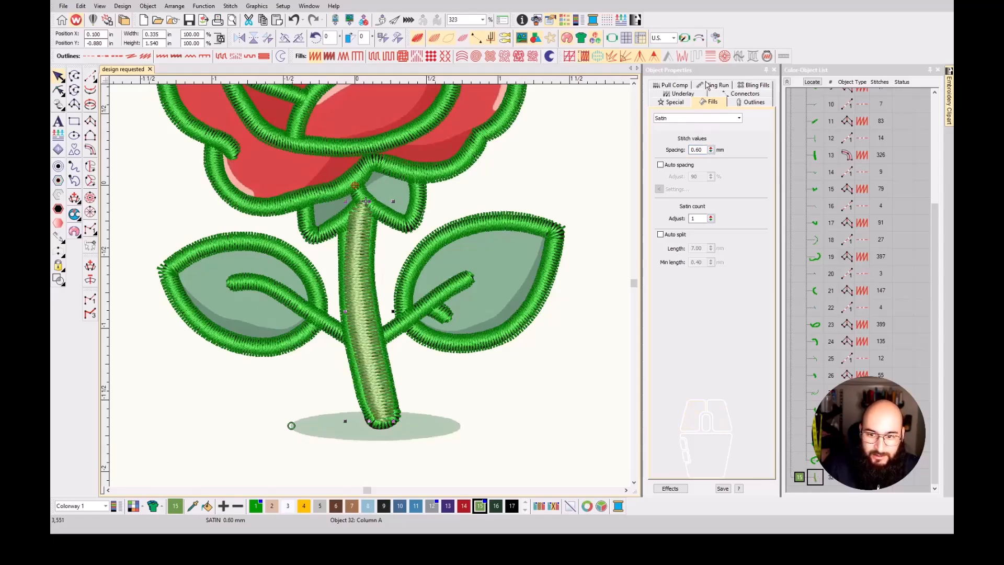
- Check the connector settings of the stem fill and deselect it
left_click(741, 95)
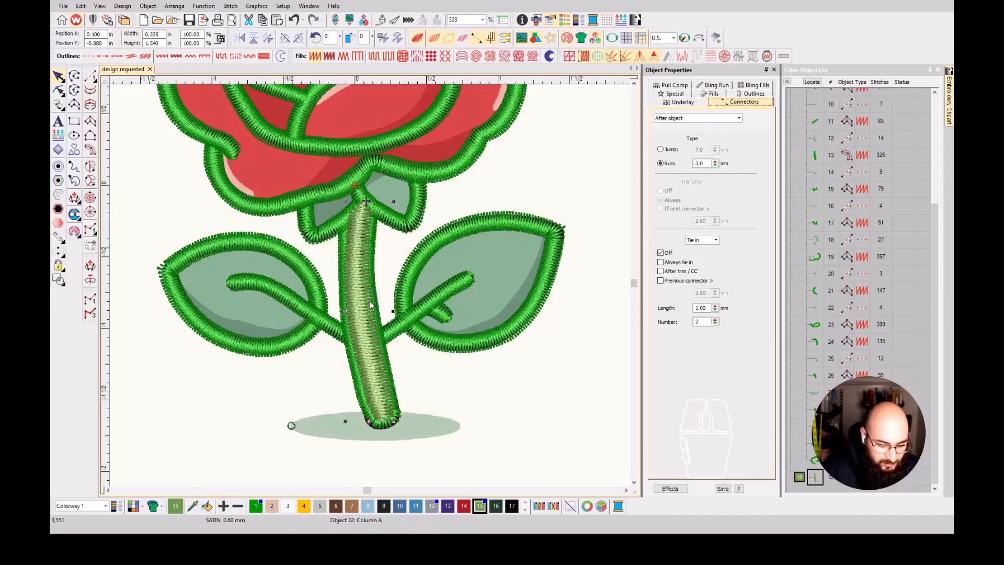
key("s")
key("s")
key("s")
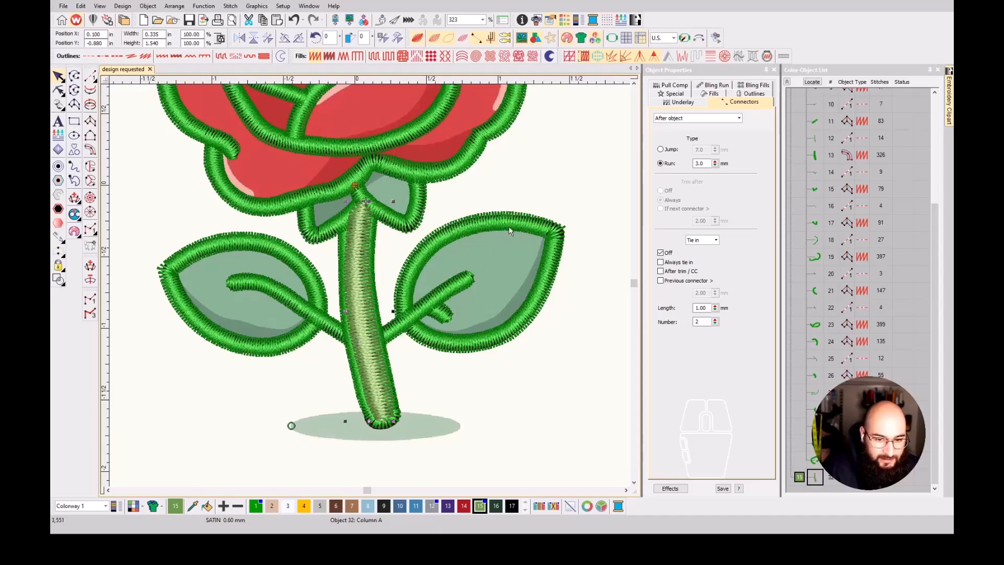
left_click(381, 269)
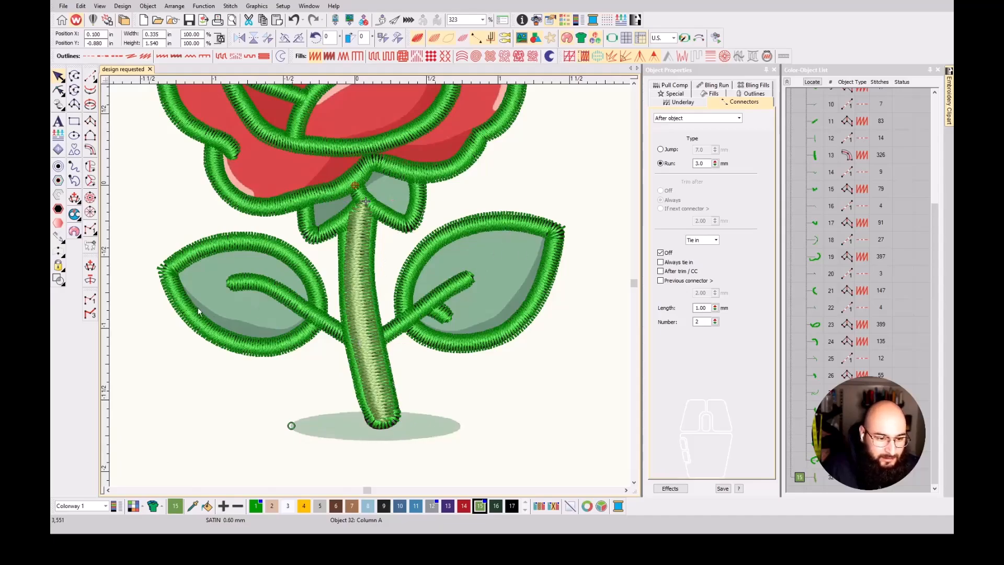
- Start a satin Column A fill on the left leaf, placing point pairs on the outline from the branch end to mid-leaf
left_click(94, 121)
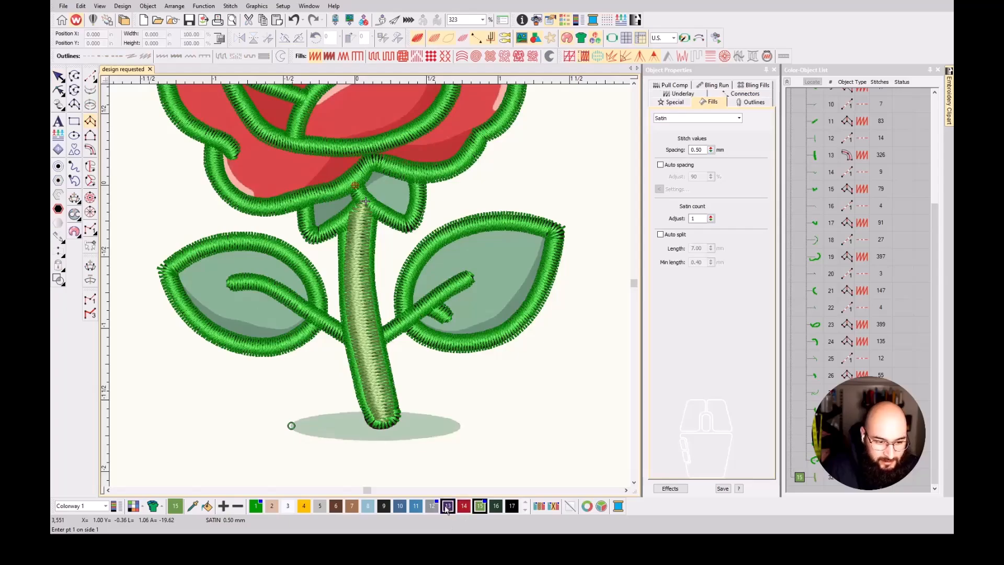
scroll(369, 289, "up", 2)
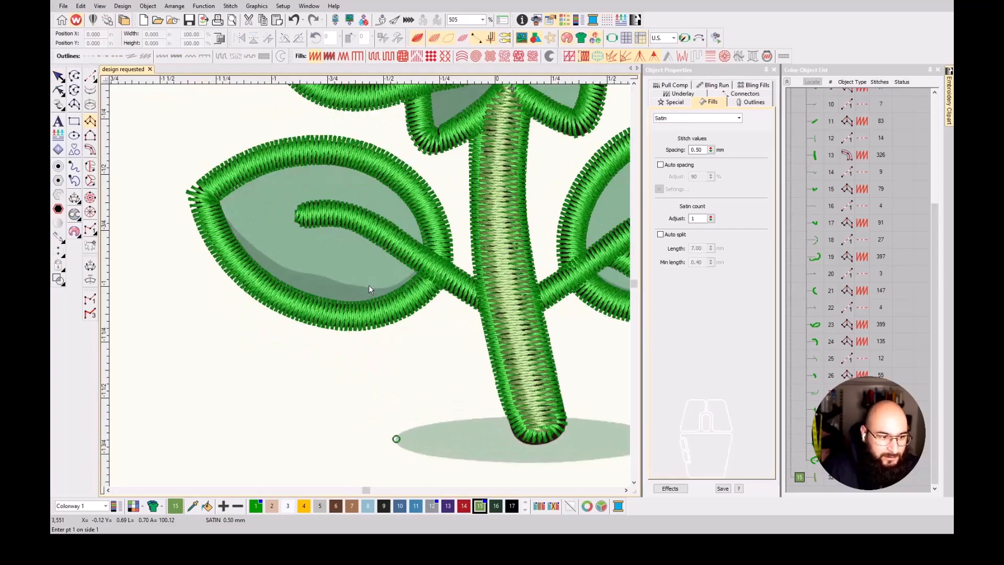
scroll(403, 281, "up", 3)
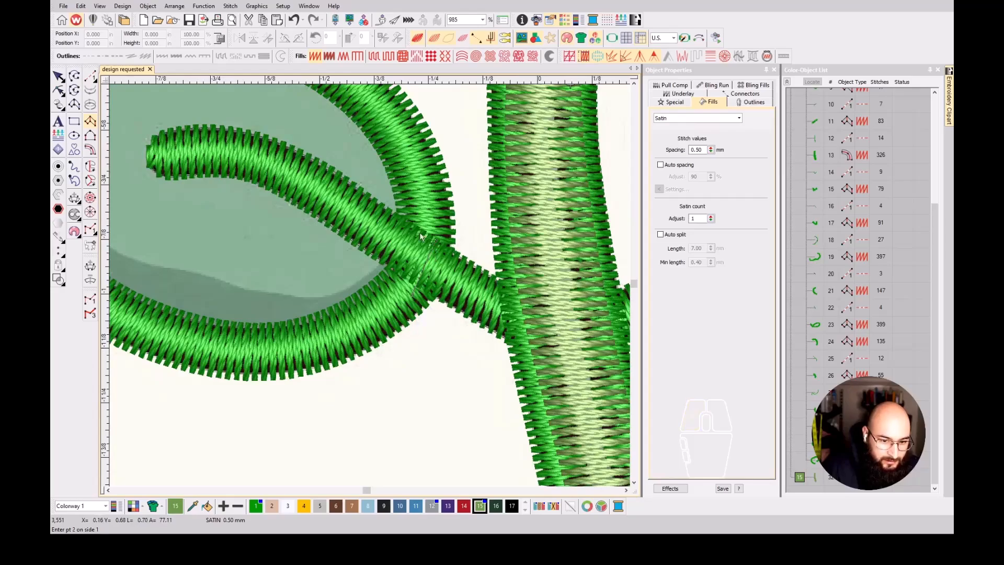
left_click(364, 323)
scroll(367, 161, "up", 2)
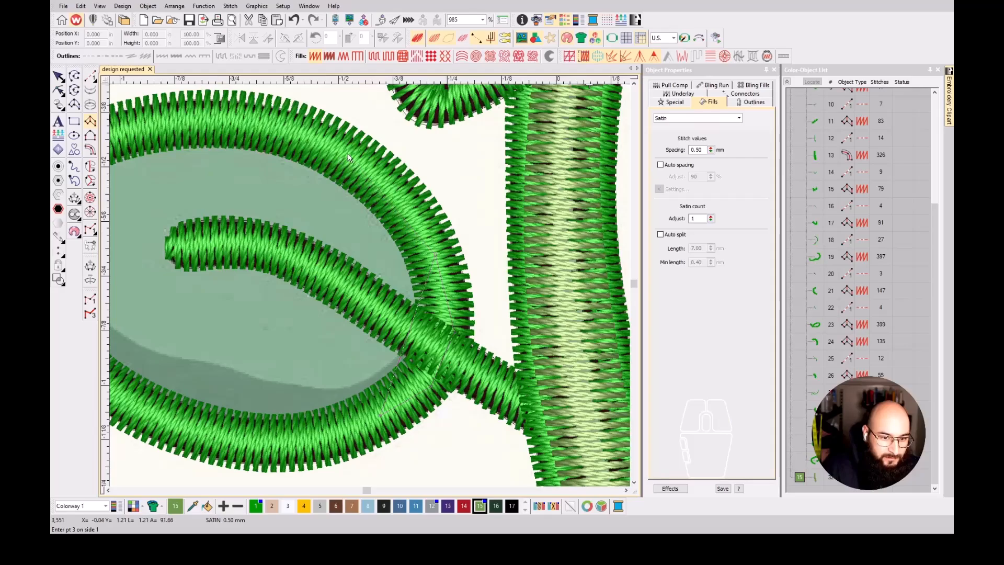
left_click(348, 155)
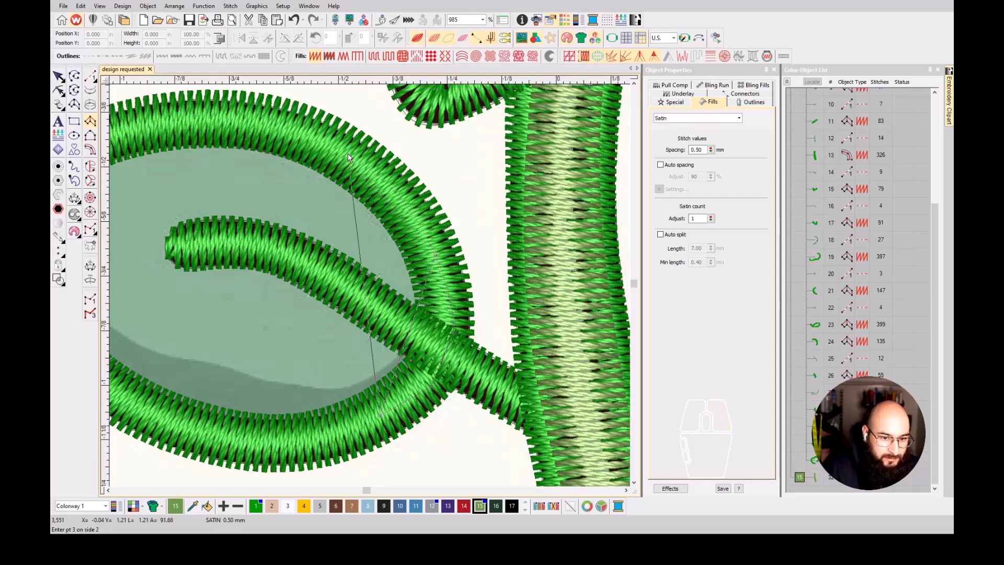
left_click(257, 446)
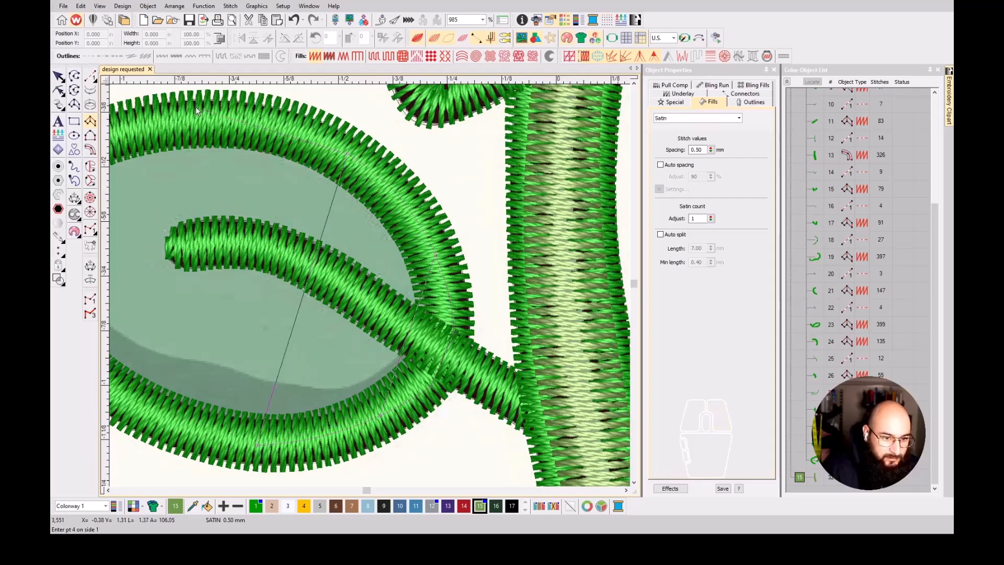
- Extend the left leaf column along both edges and complete it at the leaf's outer tip
left_click(181, 117)
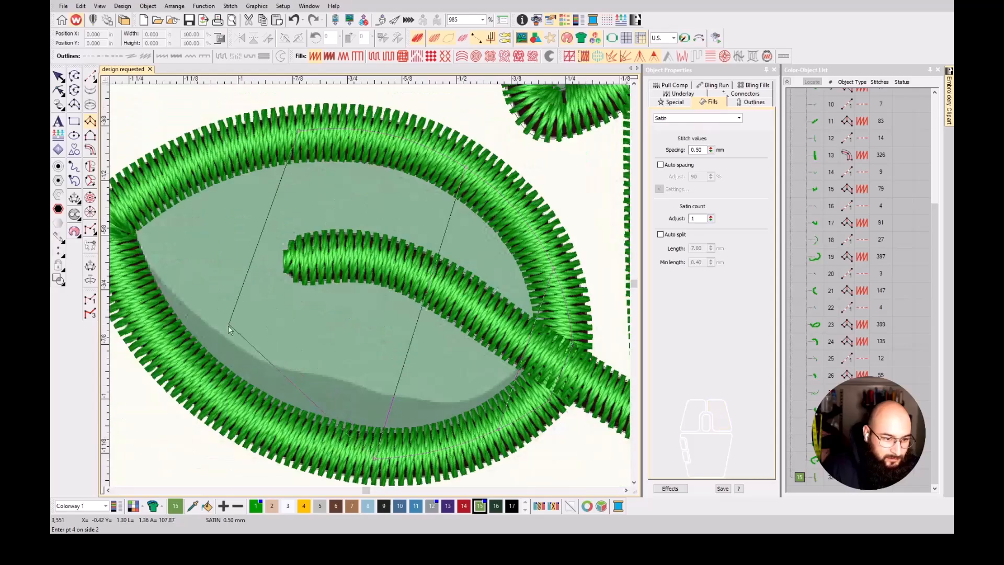
left_click(201, 388)
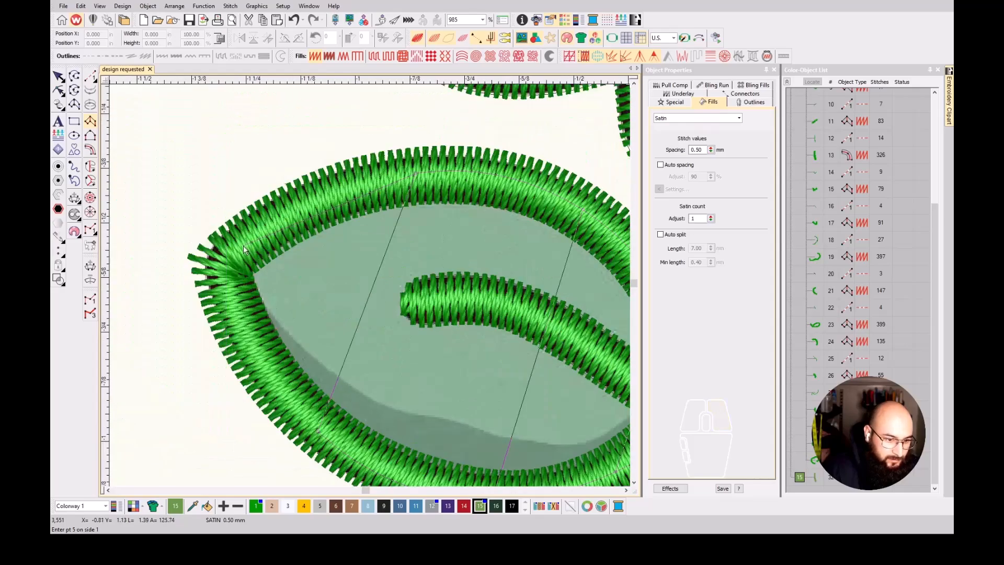
left_click(224, 254)
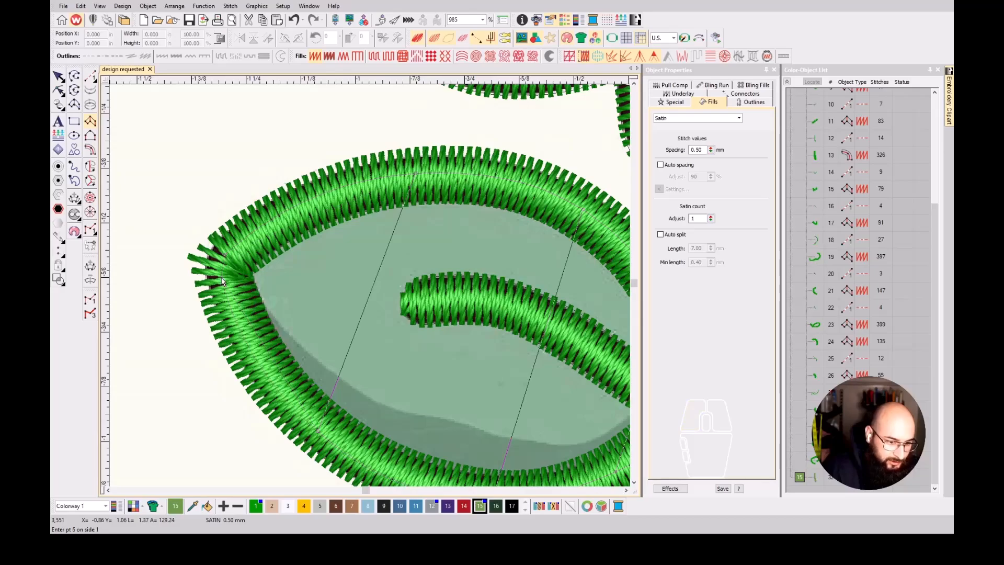
key("Return")
scroll(419, 306, "down", 2)
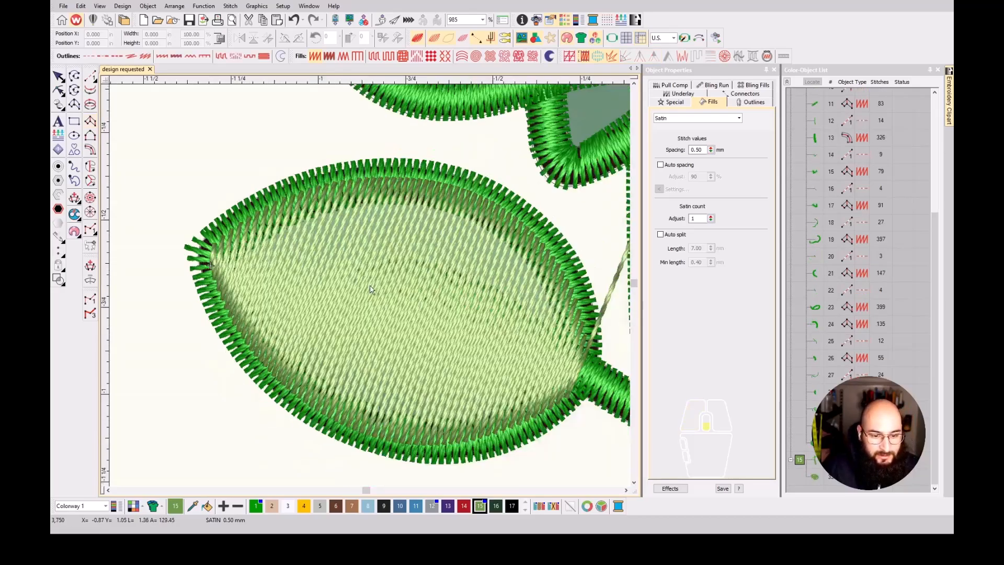
- Change the left leaf fill from satin to Tatami
left_click(373, 271)
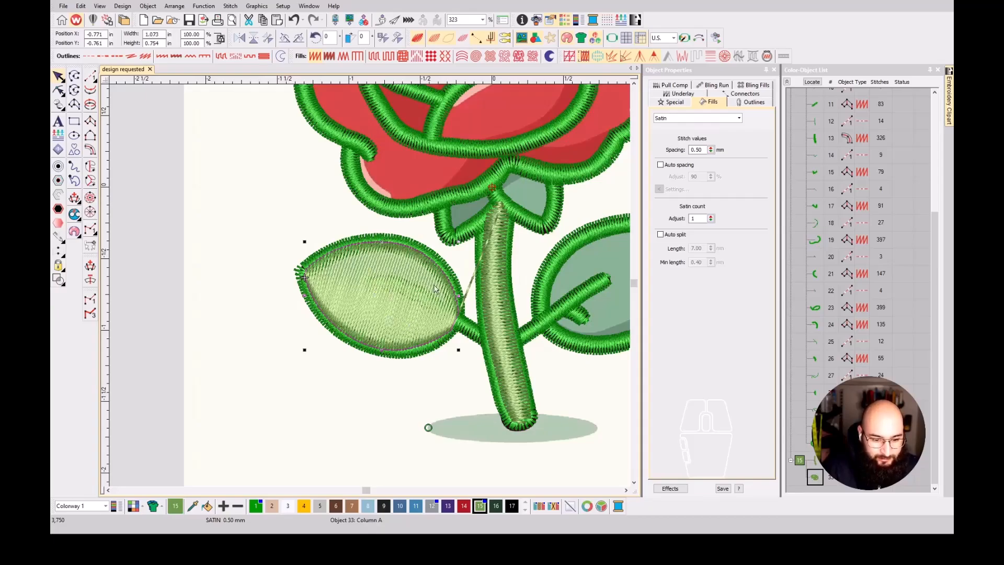
key("shift+m")
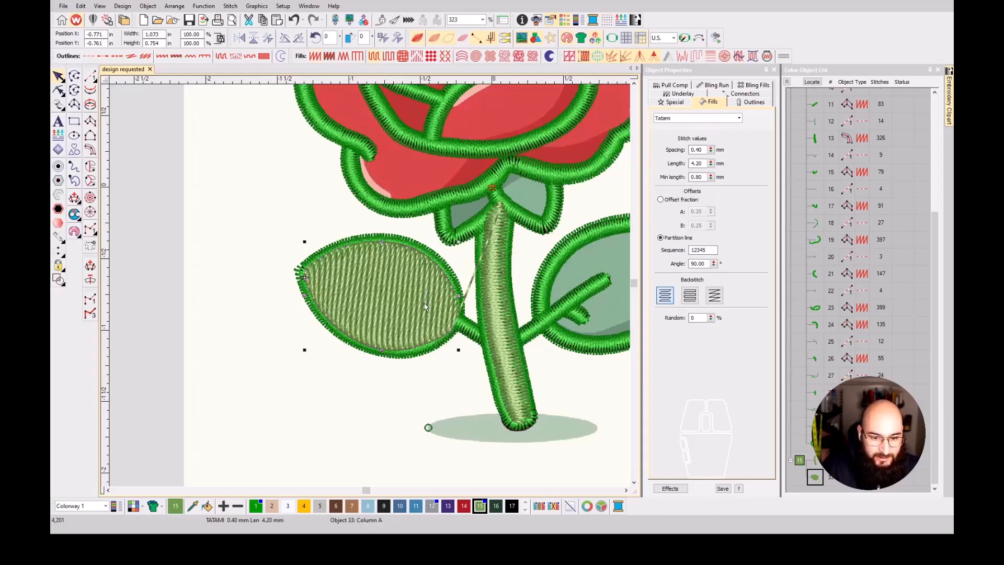
key("ctrl+z")
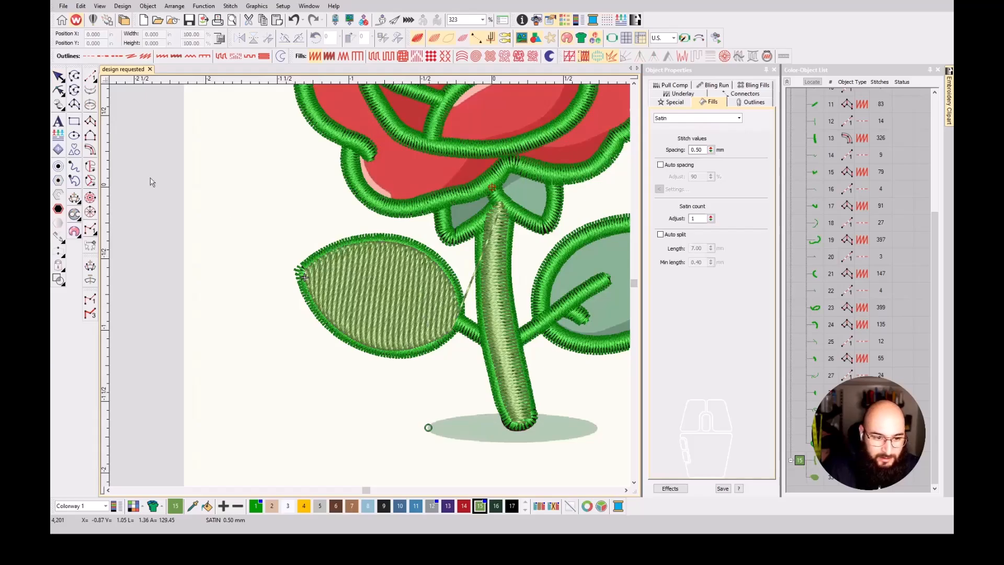
- Move the left leaf fill ahead of the stem fill in the stitching sequence
left_click(814, 475)
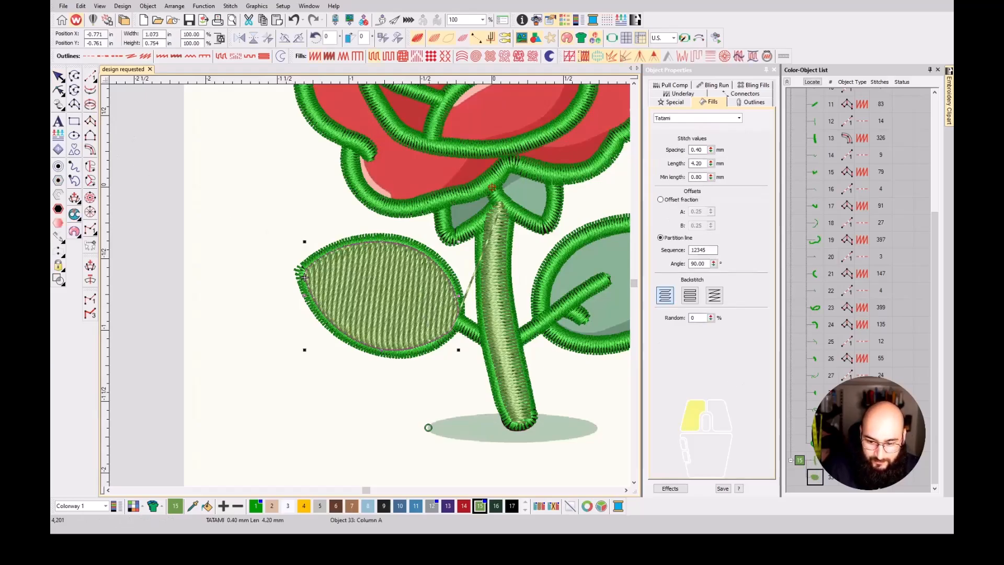
left_click_drag(815, 476, 815, 460)
key("Escape")
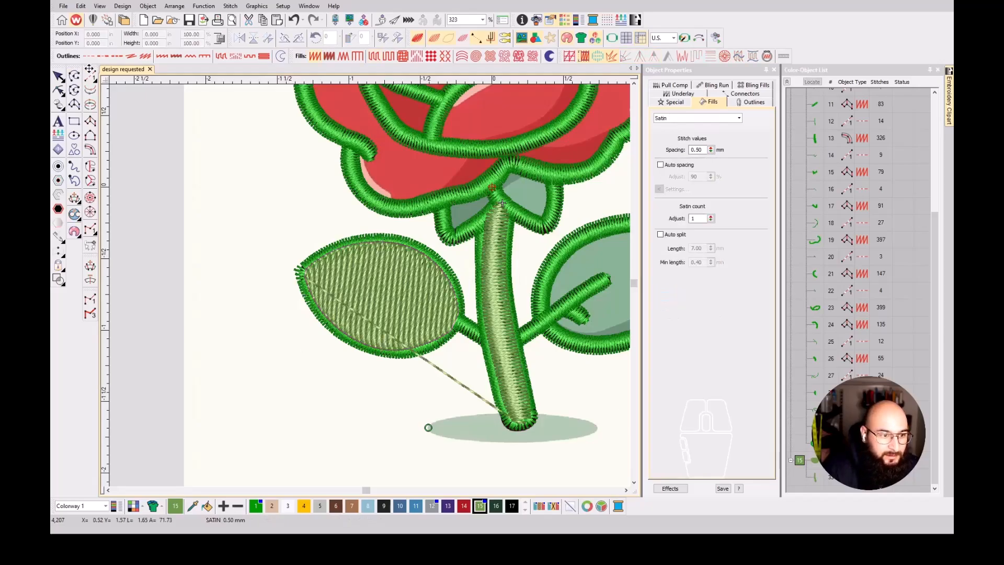
- Reshape the left leaf fill so its stitching starts at the outer tip and ends beside the branch
left_click(90, 75)
scroll(456, 310, "up", 3)
key("Escape")
left_click(284, 253)
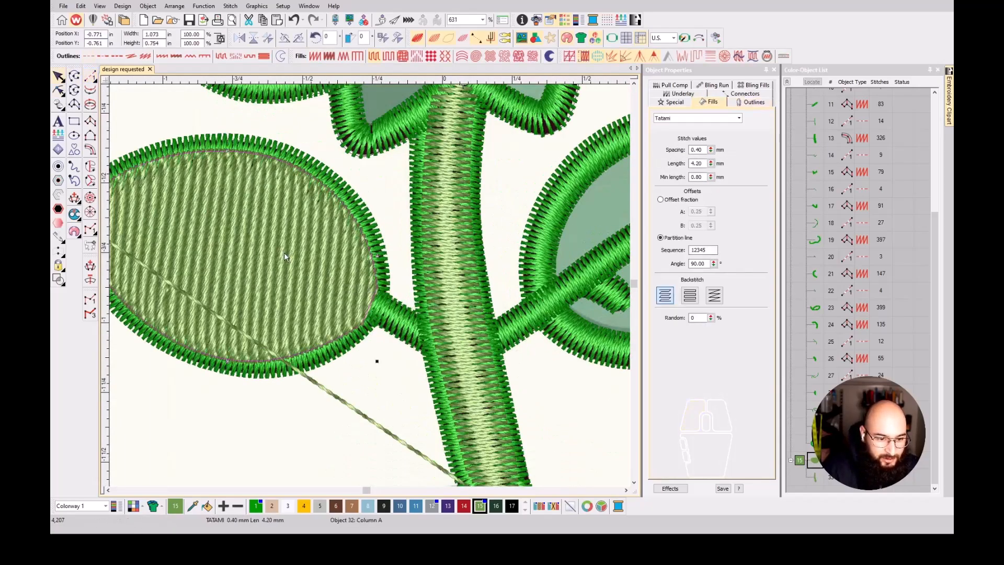
scroll(284, 252, "down", 2)
key("h")
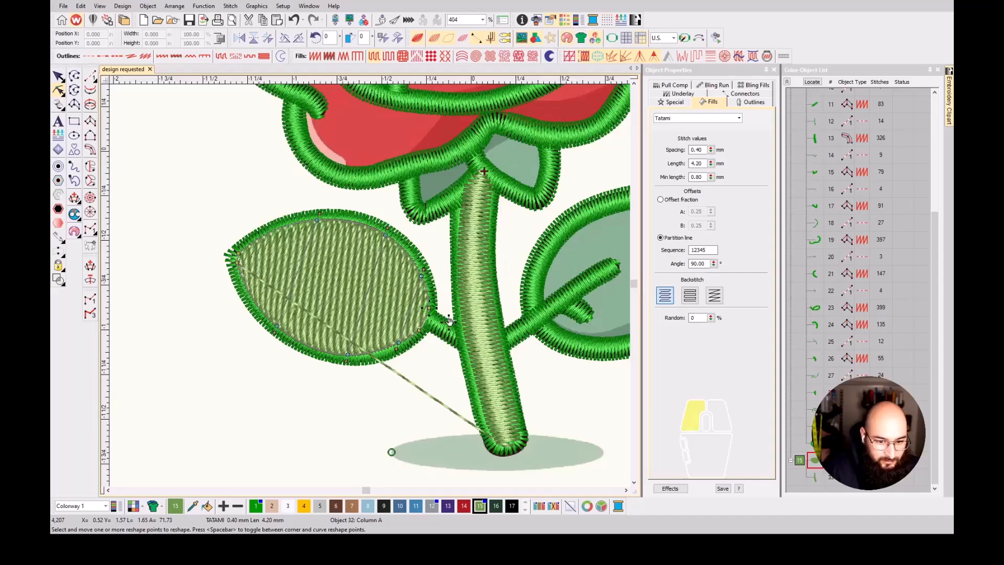
left_click_drag(450, 321, 208, 252)
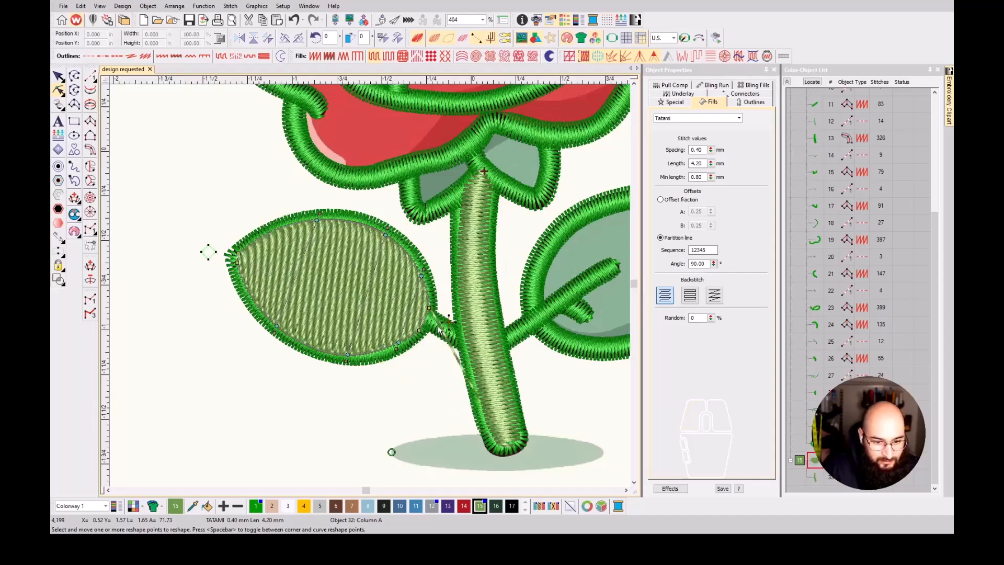
left_click_drag(445, 322, 437, 322)
key("Escape")
- Digitize a connecting run stitch from the left leaf's branch across the stem to the base of the right leaf
left_click(90, 75)
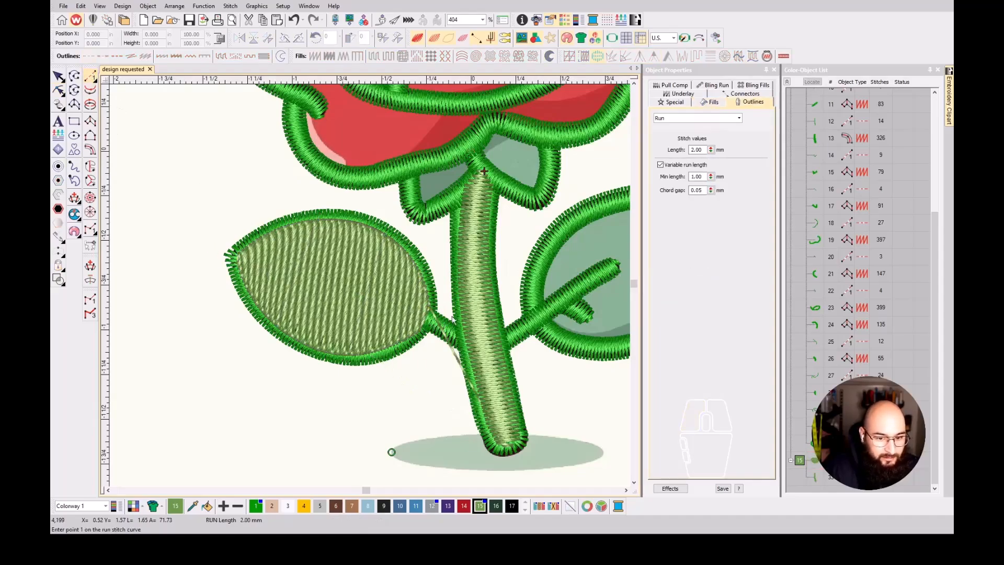
scroll(452, 319, "up", 2)
left_click(434, 323)
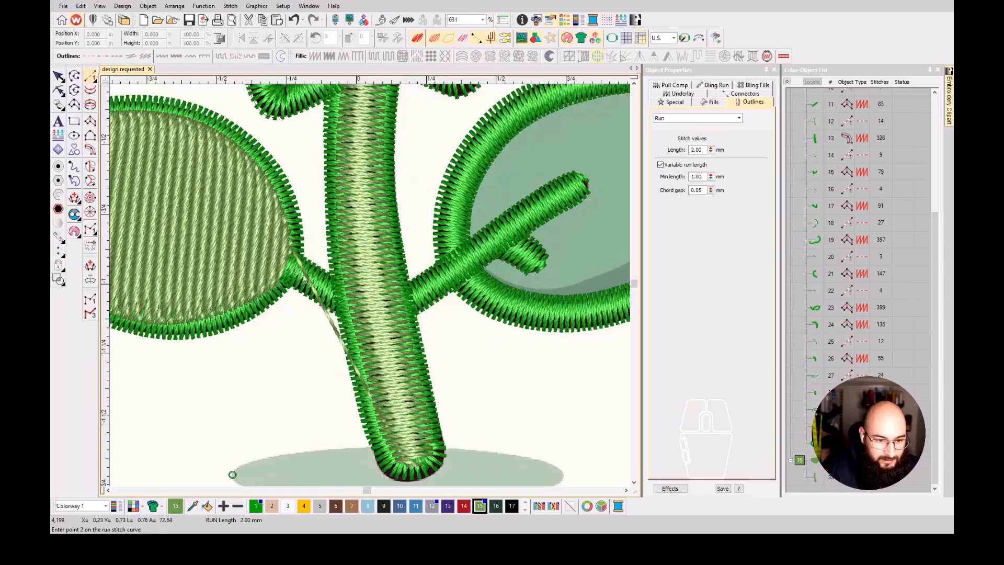
left_click(367, 314)
left_click(421, 301)
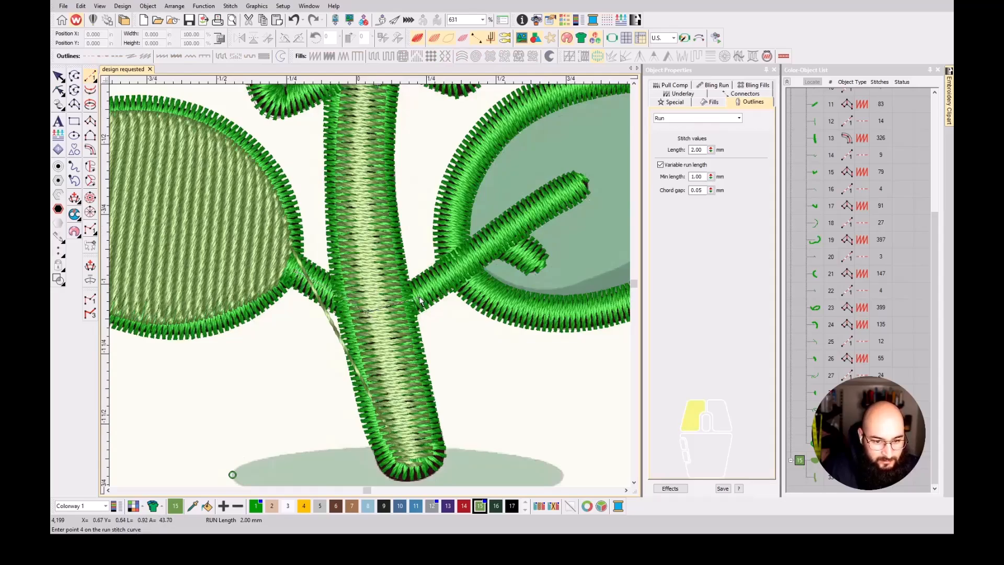
left_click(458, 273)
key("Return")
- Start a satin Column A fill on the right leaf, placing point pairs on the outline from the branch end to mid-leaf
left_click(90, 121)
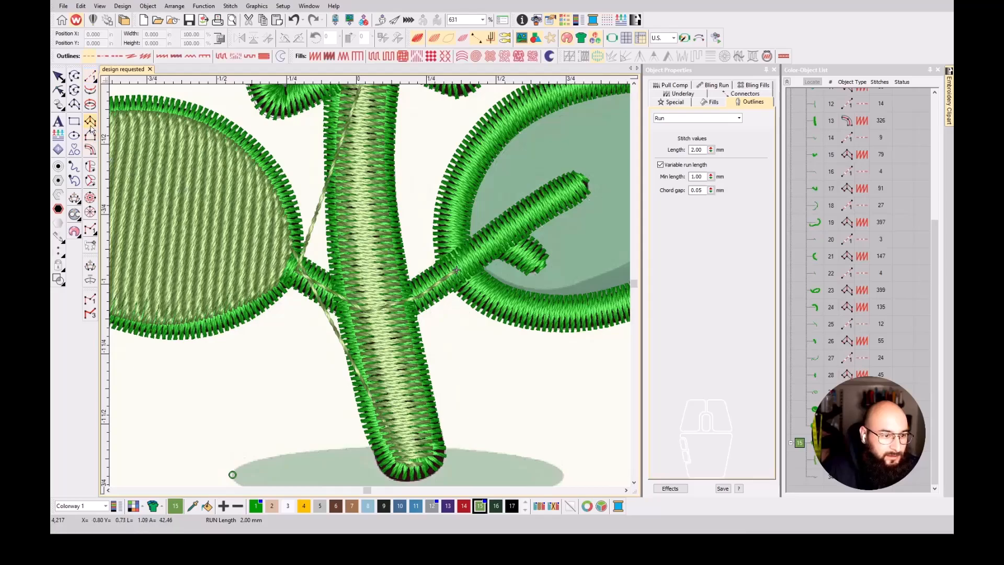
left_click(469, 281)
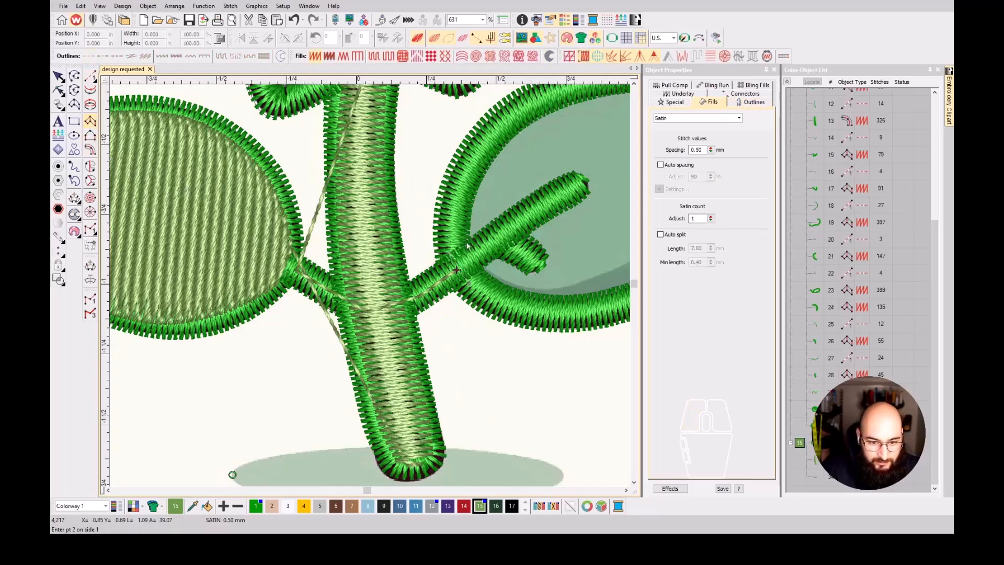
left_click(510, 313)
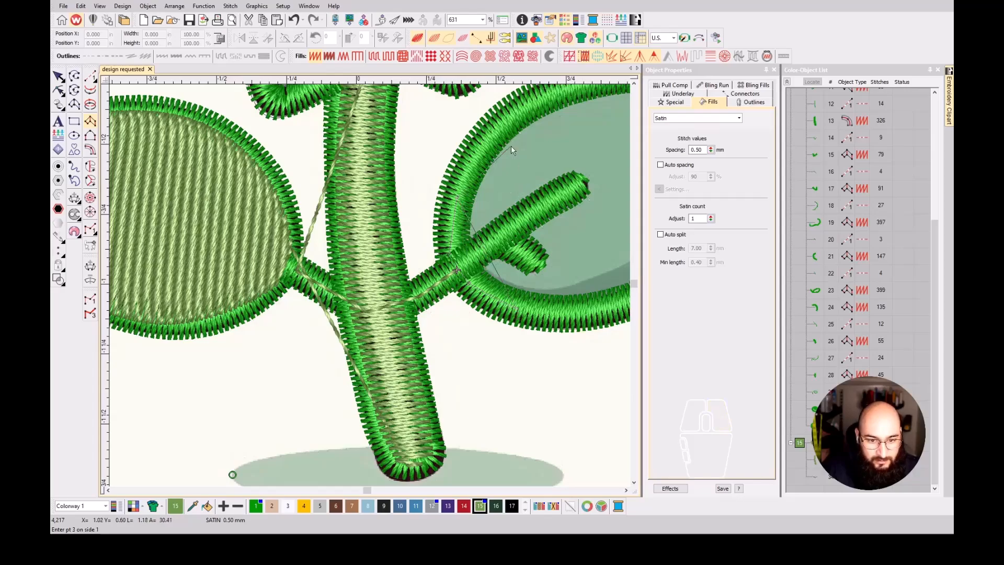
right_click(515, 112)
right_click(491, 308)
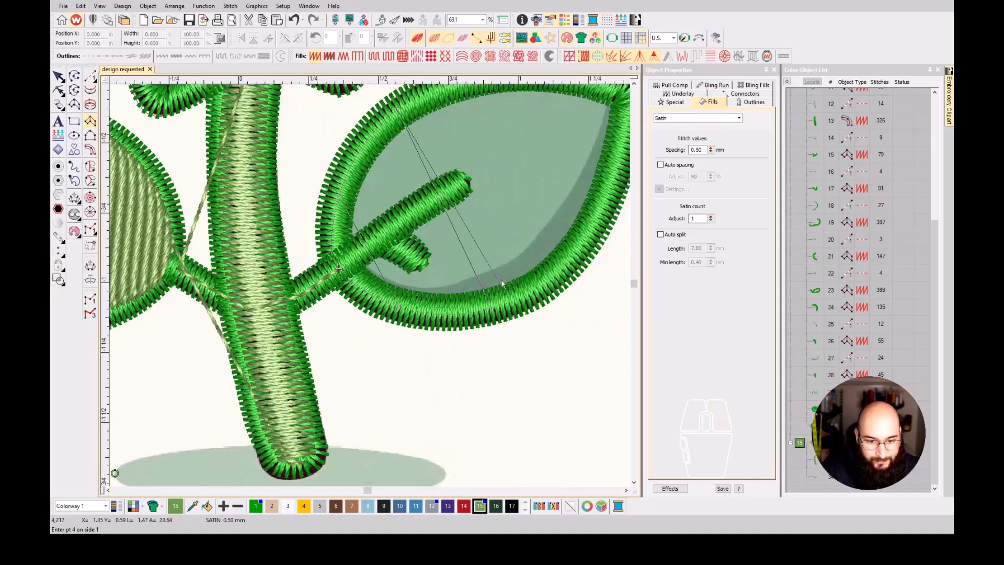
- Extend the right leaf column along both edges and complete it at the leaf's outer tip
right_click(426, 167)
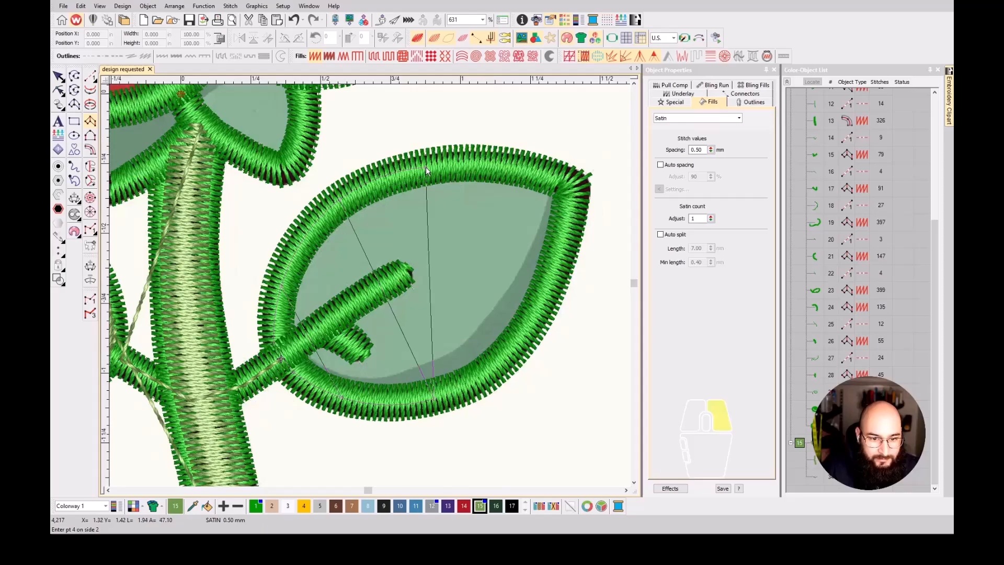
right_click(541, 310)
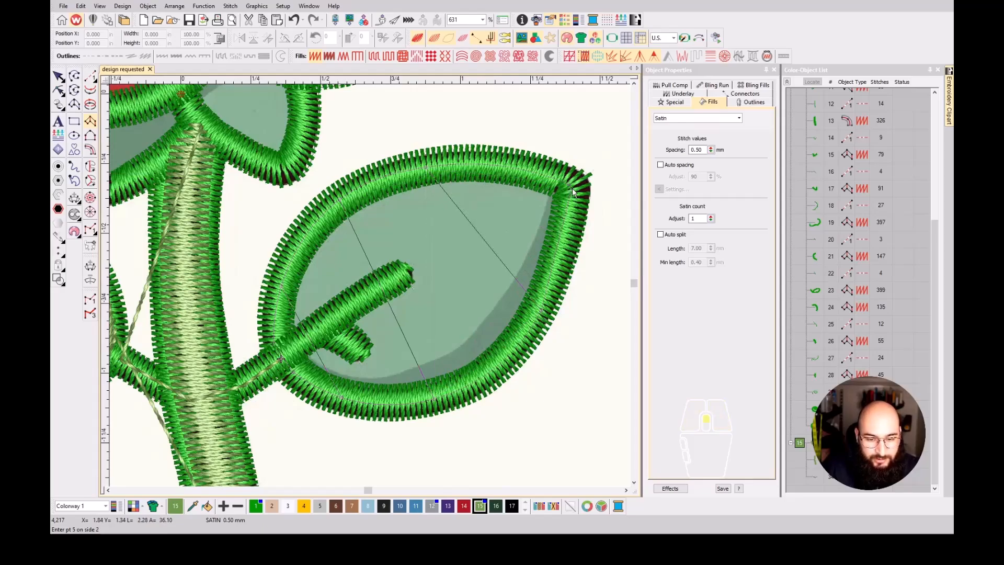
scroll(573, 192, "up", 1)
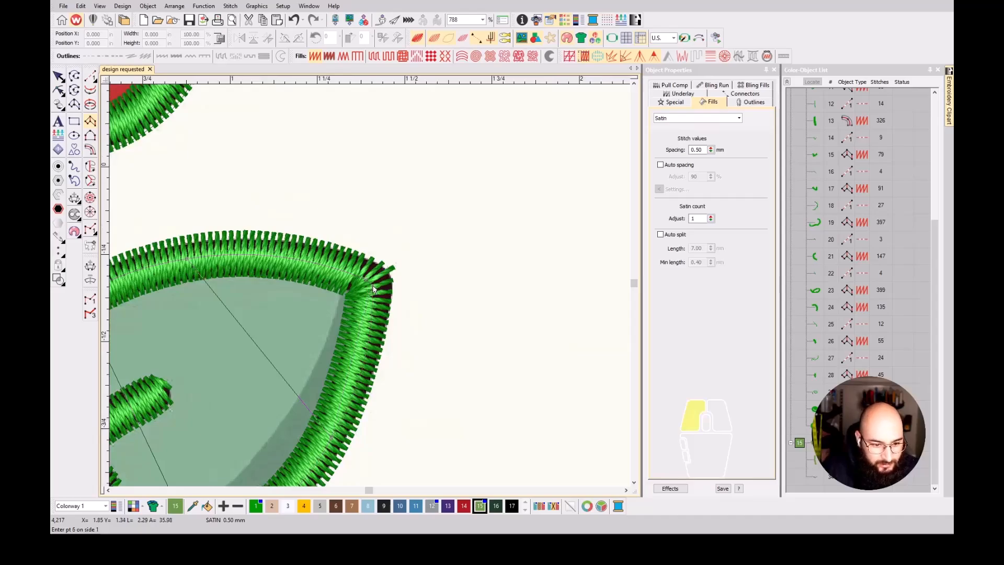
key("Return")
scroll(374, 288, "down", 2)
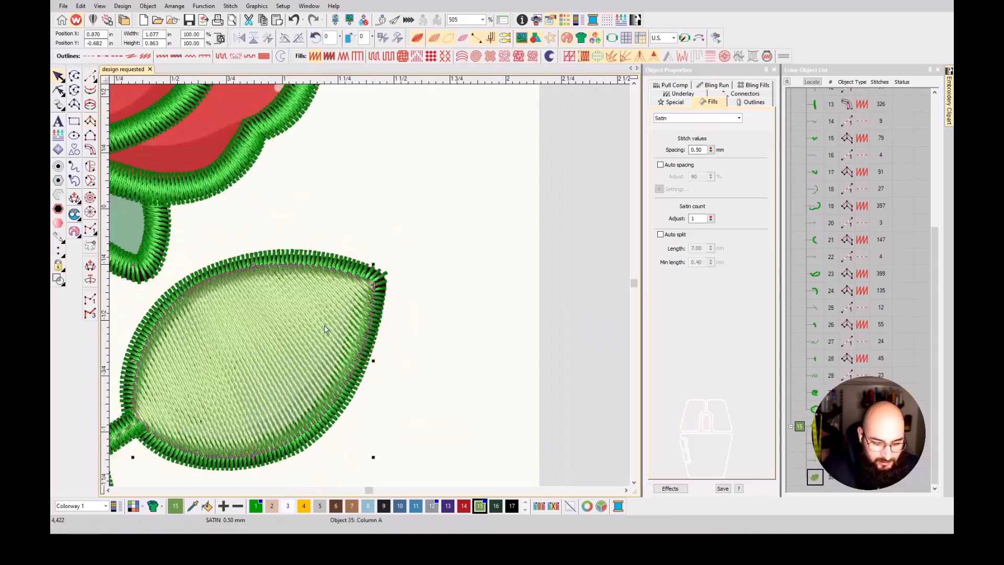
- Change the right leaf fill from satin to Tatami
key("shift+m")
scroll(314, 355, "down", 3)
scroll(319, 300, "up", 1)
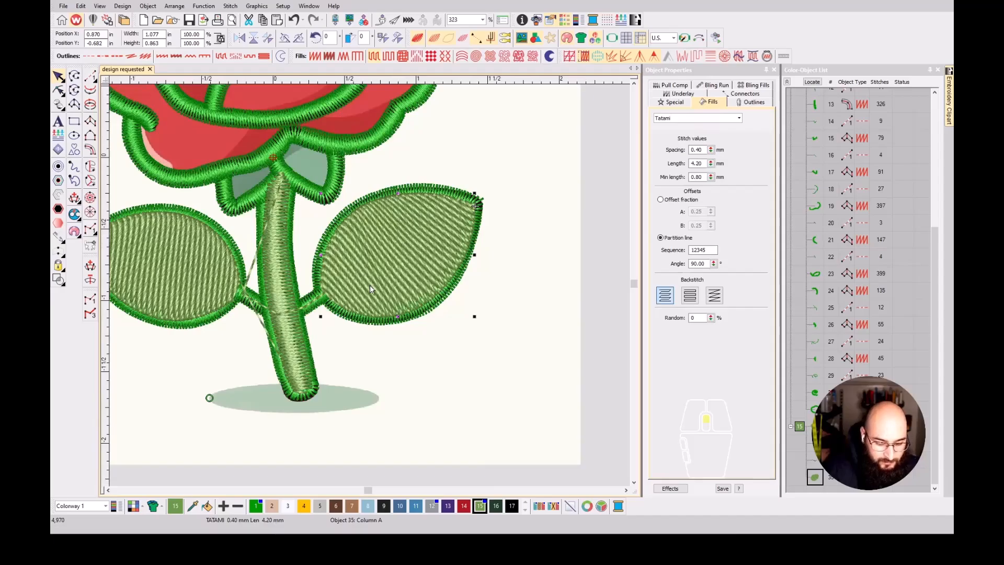
- Move the end point of the right leaf's fill from its outer tip to the leaf's base at the branch
key("h")
mouse_move(474, 204)
left_mouse_down()
mouse_move(494, 187)
mouse_move(310, 297)
left_mouse_up()
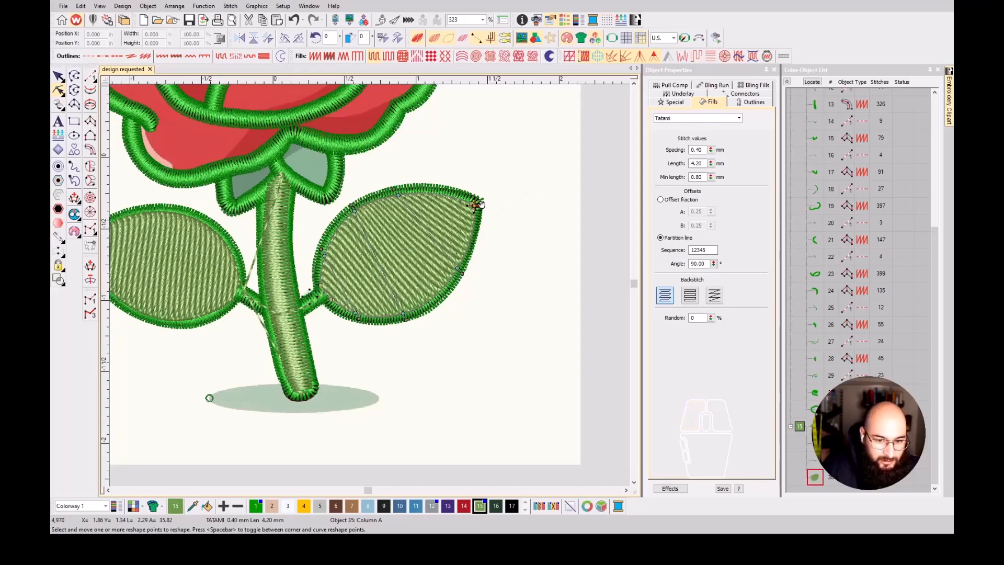
key("Escape")
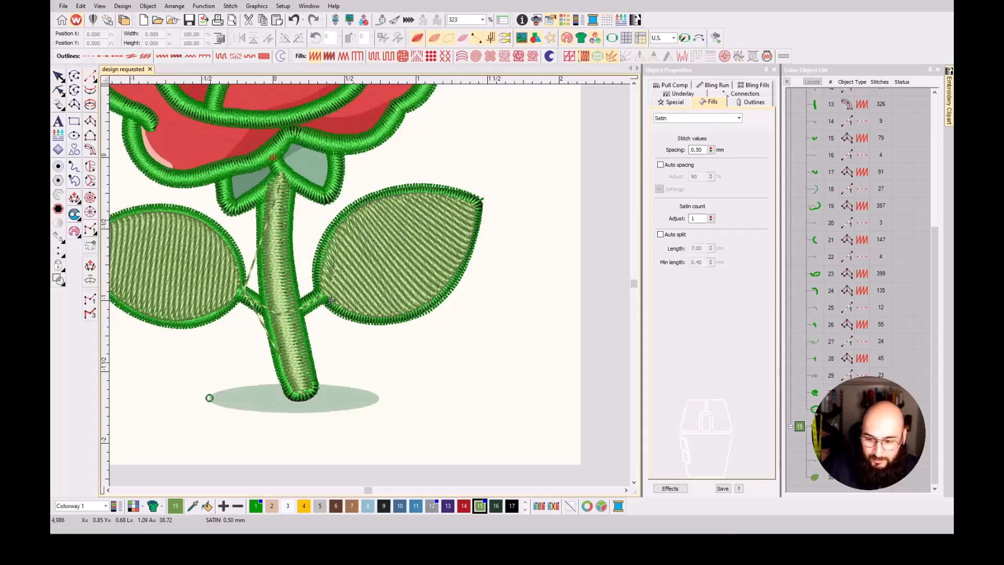
- Move the right leaf fill ahead of the stem fill in the stitching sequence
left_click(815, 460)
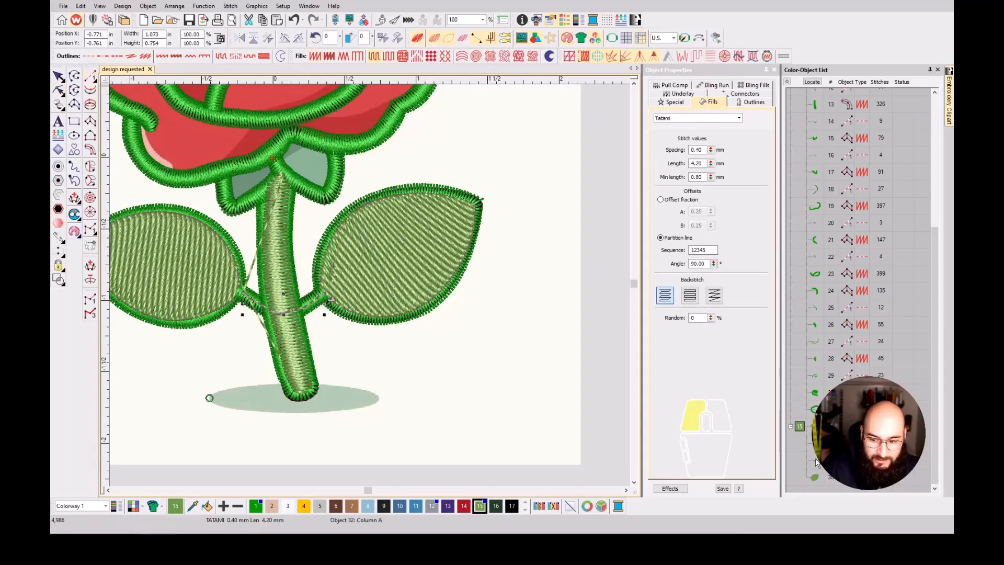
left_click(815, 477)
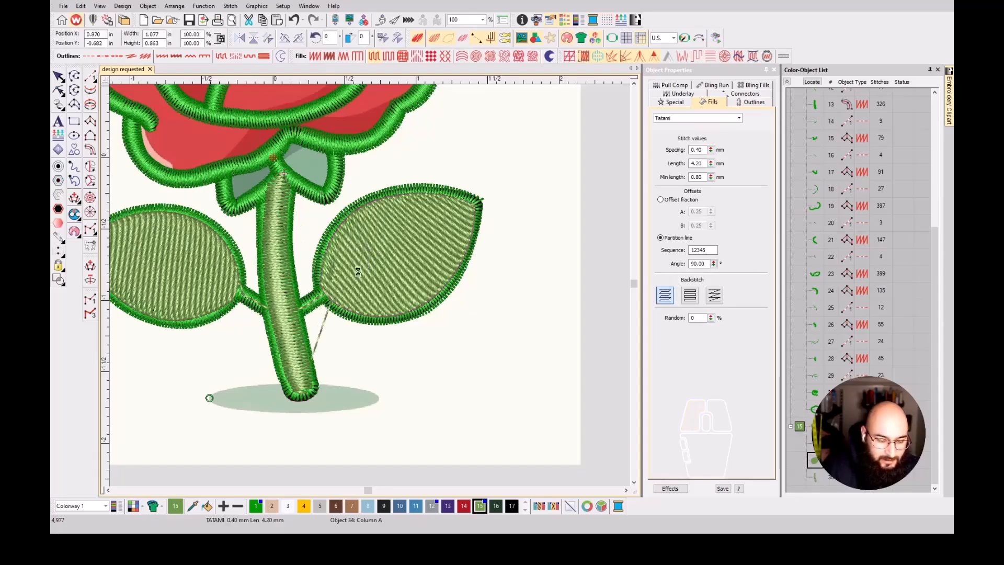
key("Escape")
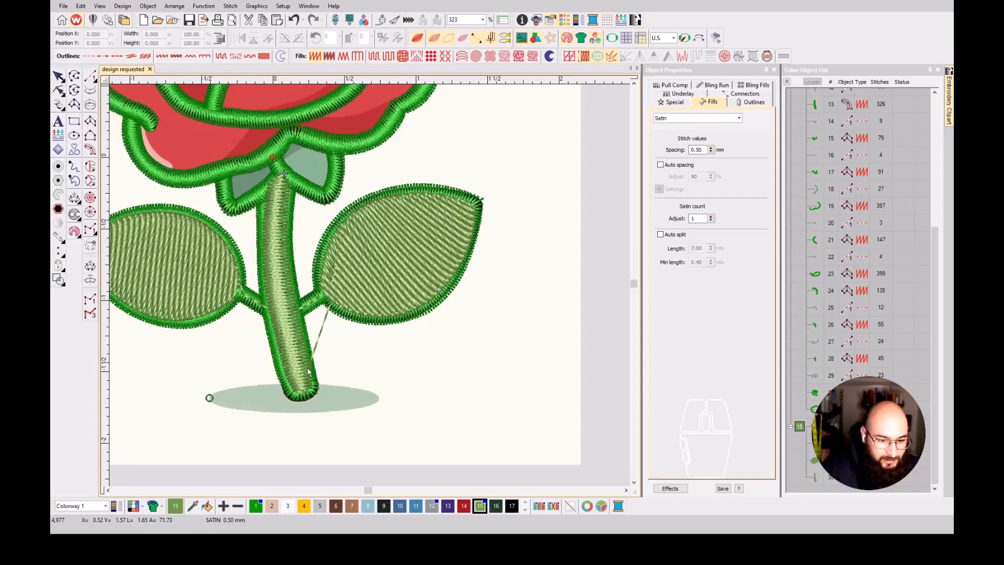
- Digitize a run stitch from the right leaf's base down the stem to its lower end and sequence it before the stem fill
left_click(90, 76)
scroll(307, 321, "up", 3)
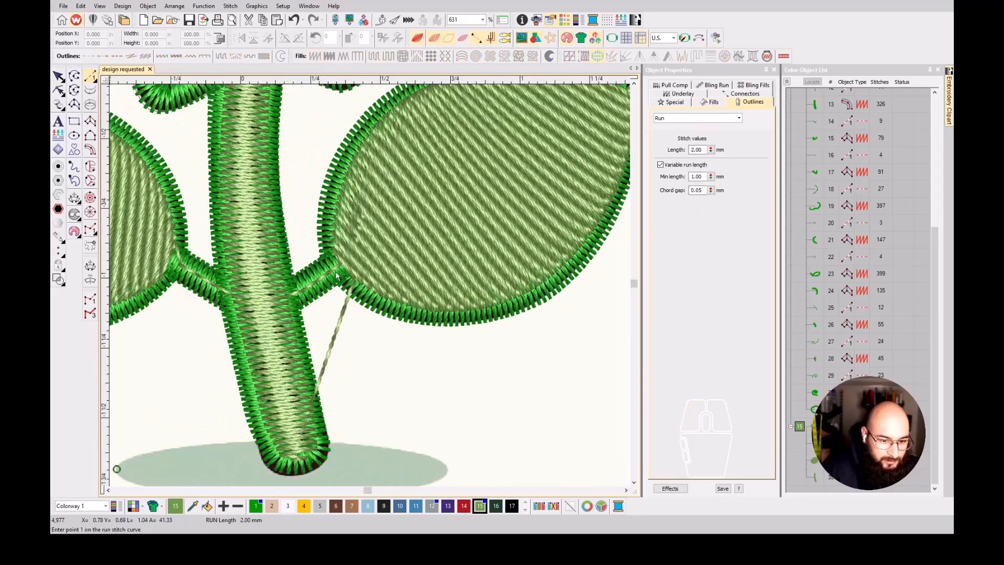
left_click(336, 270)
left_click(264, 295)
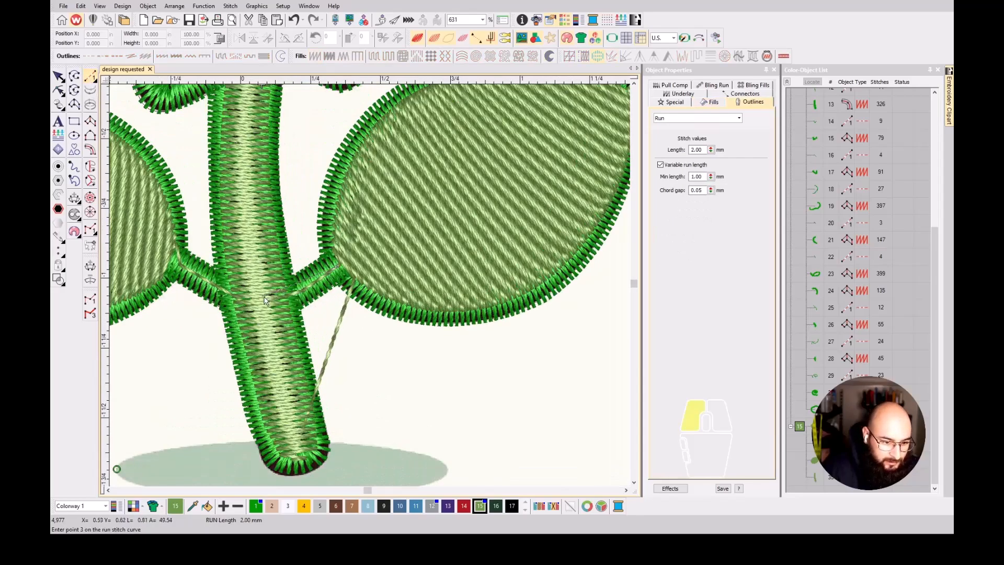
left_click(298, 464)
key("Return")
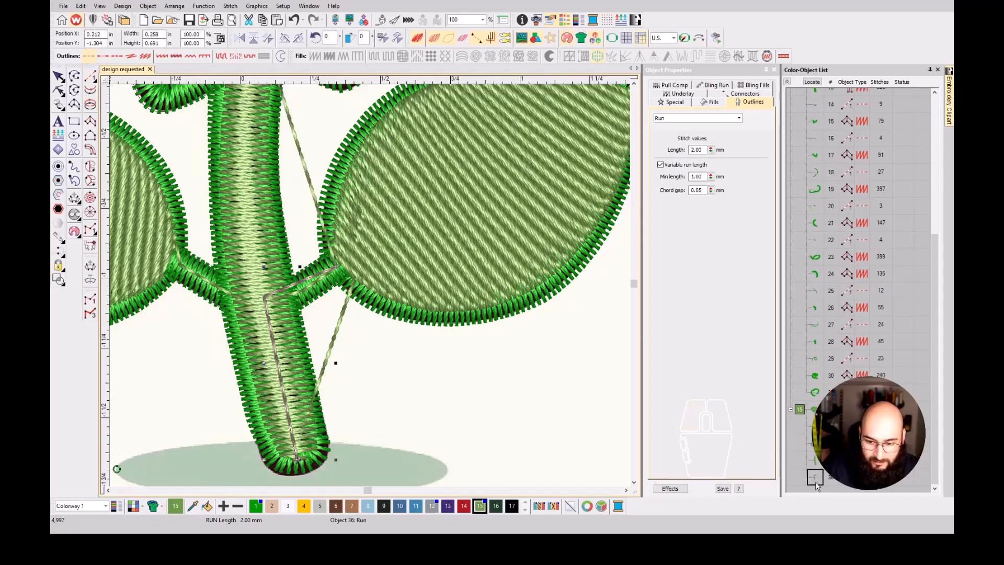
left_click_drag(815, 477, 818, 461)
key("Escape")
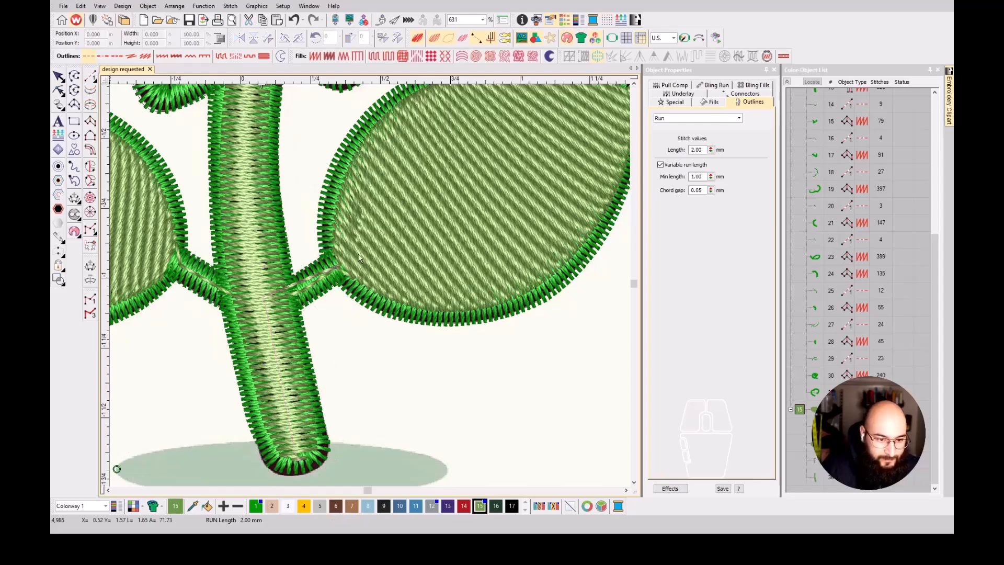
scroll(337, 254, "down", 2)
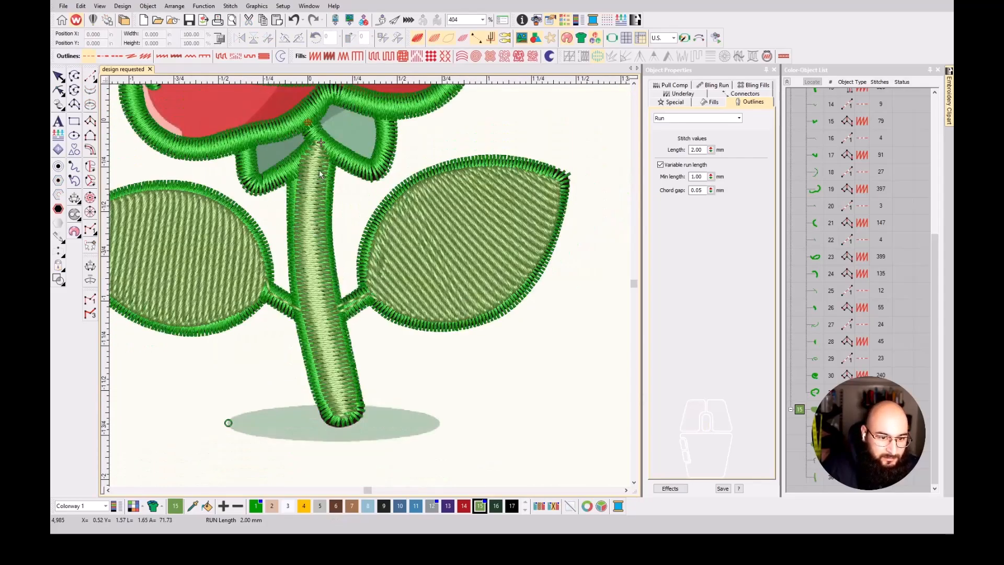
key("t")
key("t")
key("t")
key("t")
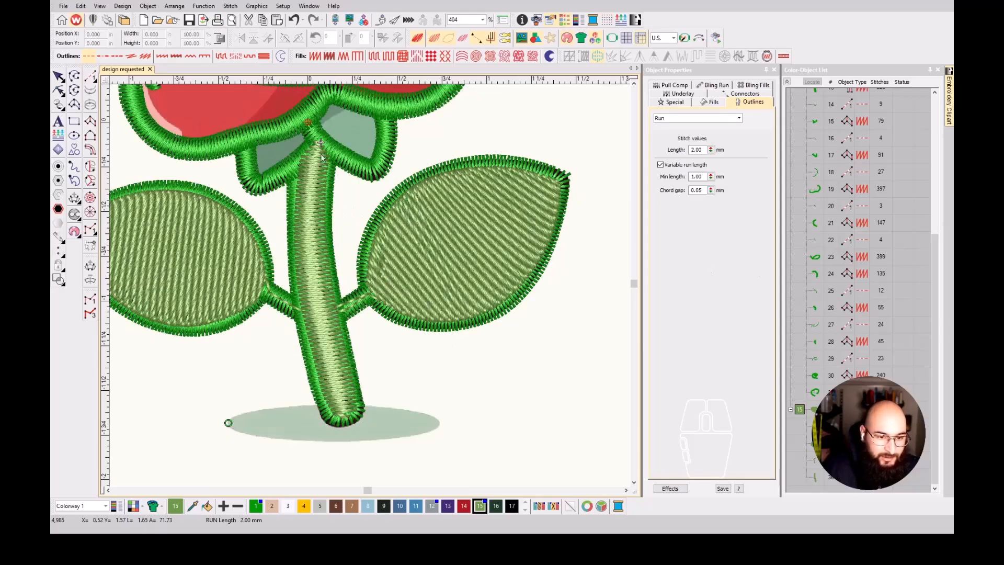
- Digitize a short run stitch from the stem's upper end into the left sepal under the flower
scroll(370, 284, "up", 4)
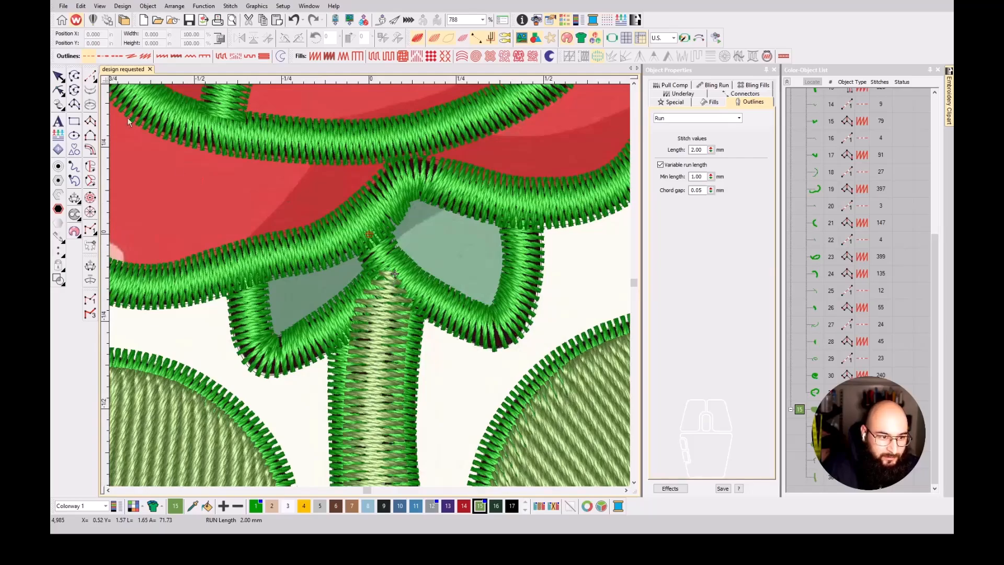
left_click(88, 78)
left_click(394, 274)
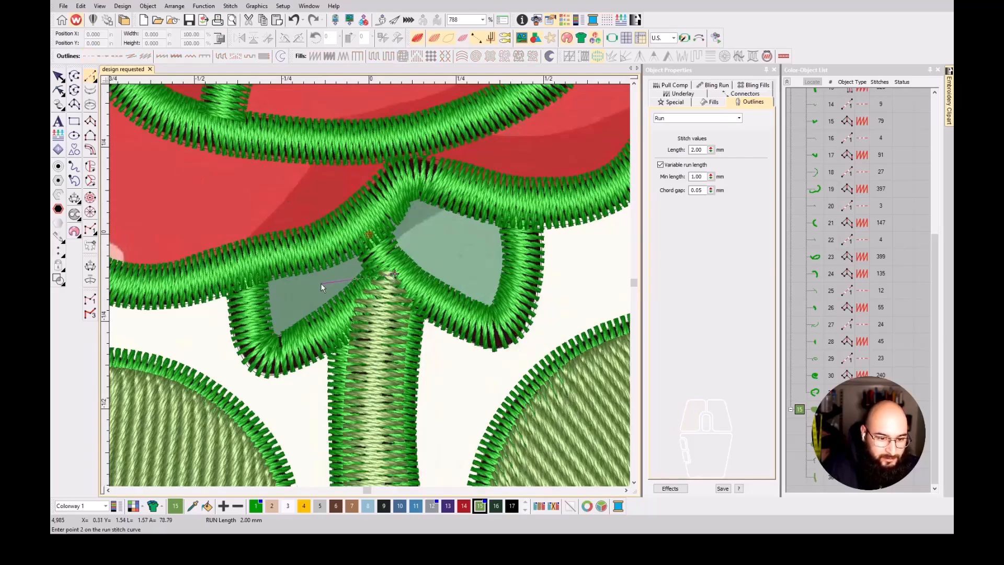
key("Return")
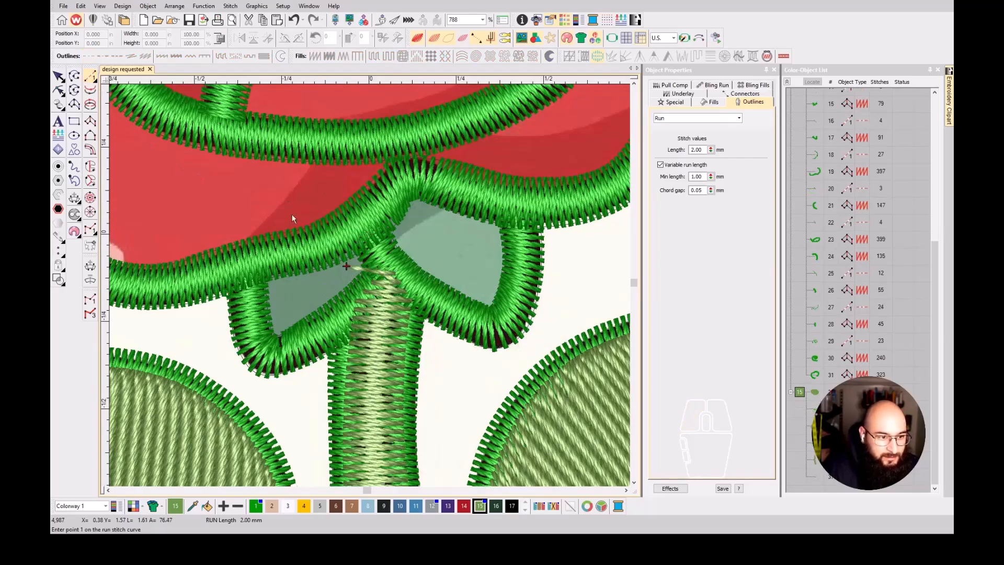
- Digitize a satin Column A fill across the left sepal, from its inner edge at the stem to its outer end
left_click(89, 121)
scroll(312, 249, "up", 1)
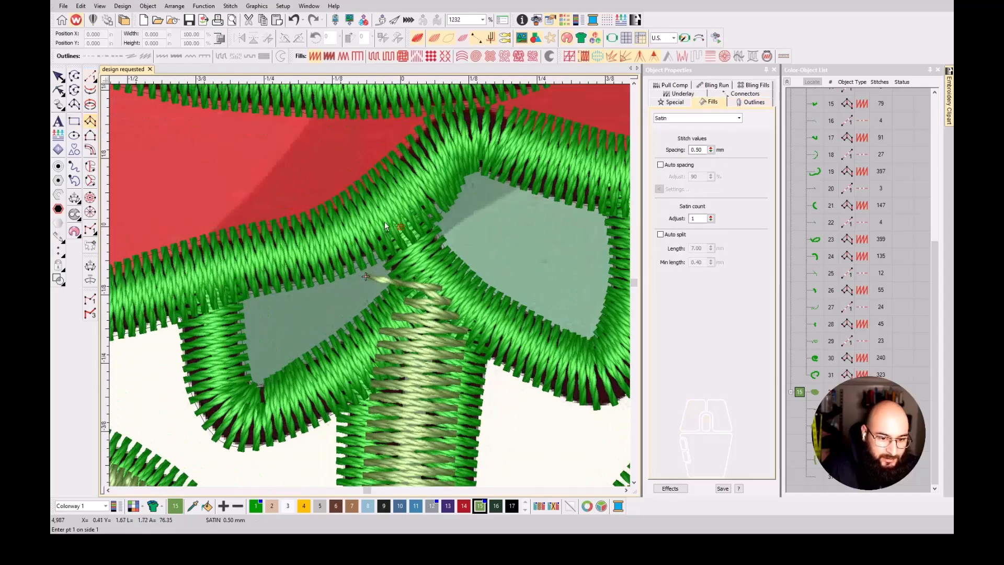
left_click(430, 275)
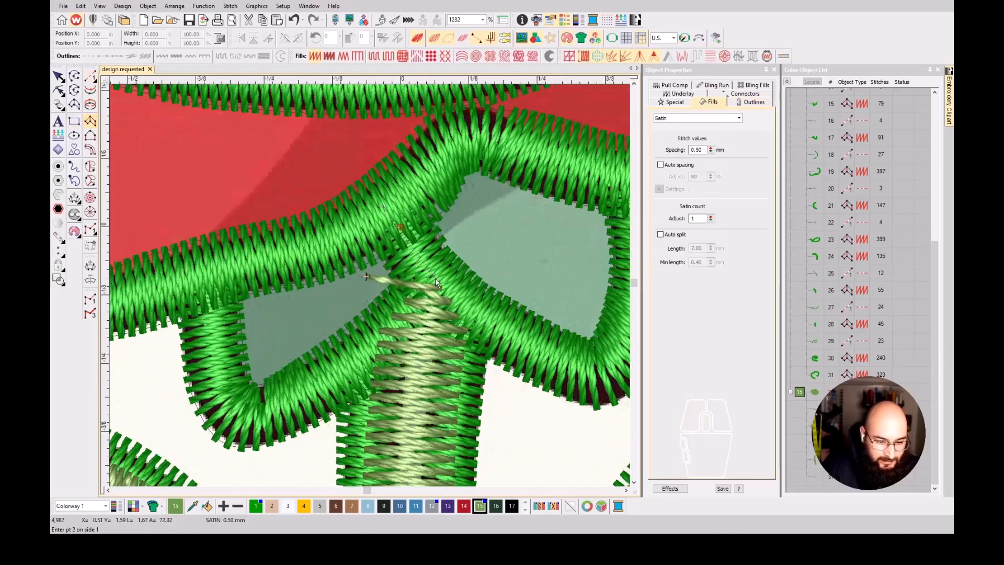
left_click(314, 248)
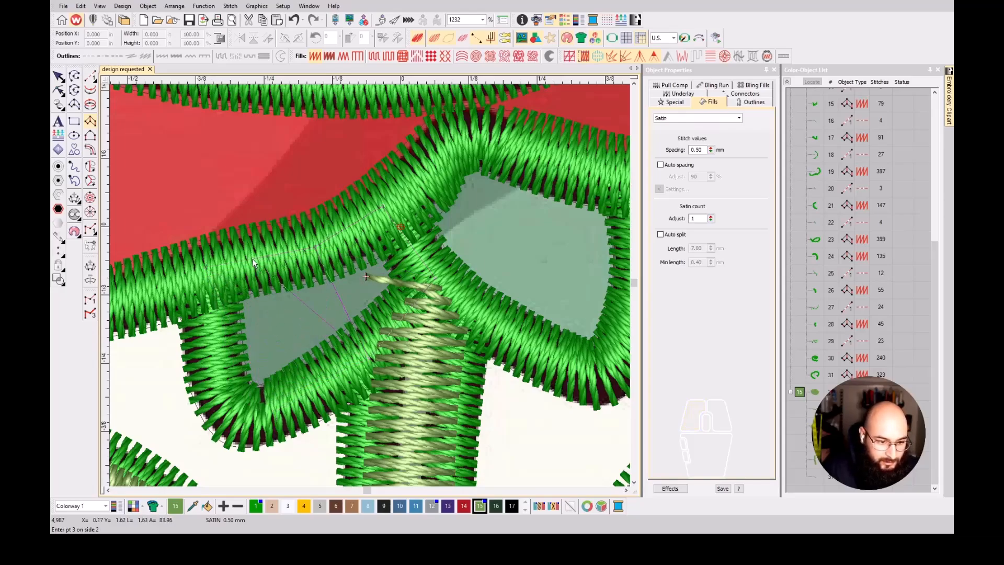
left_click(309, 397)
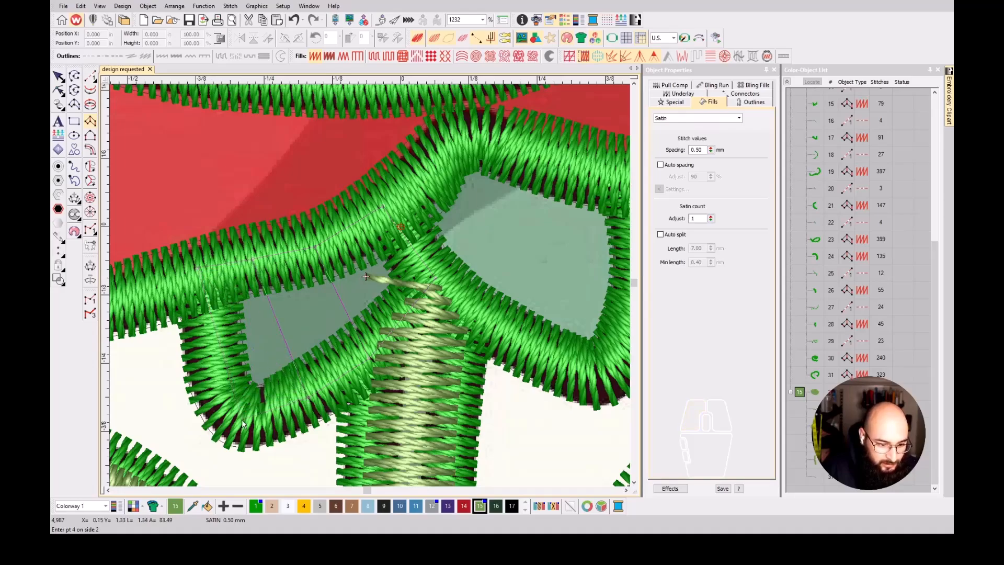
key("Return")
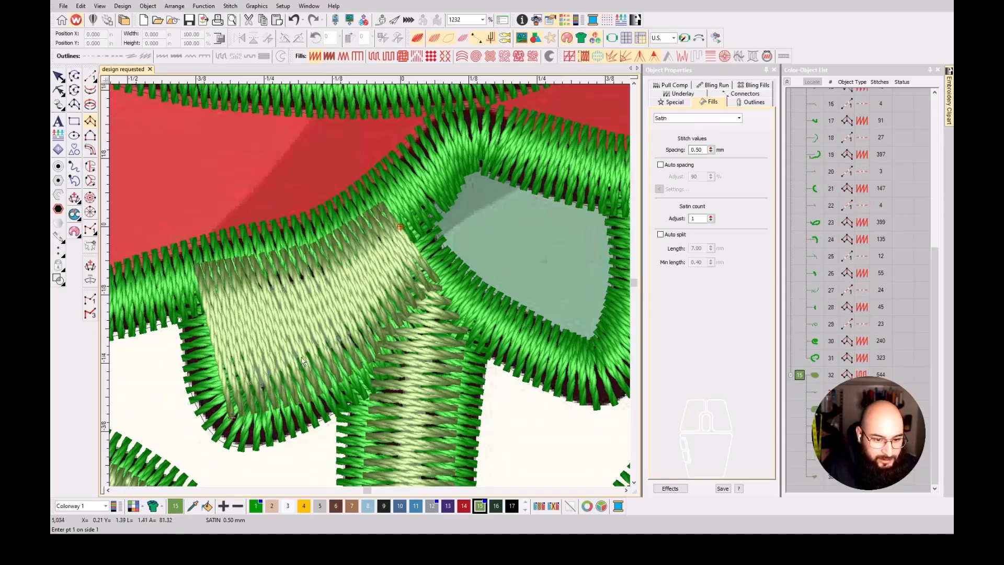
- Move the end point of the left sepal's fill from its outer end to its inner edge near the stem
key("s")
key("s")
key("s")
key("s")
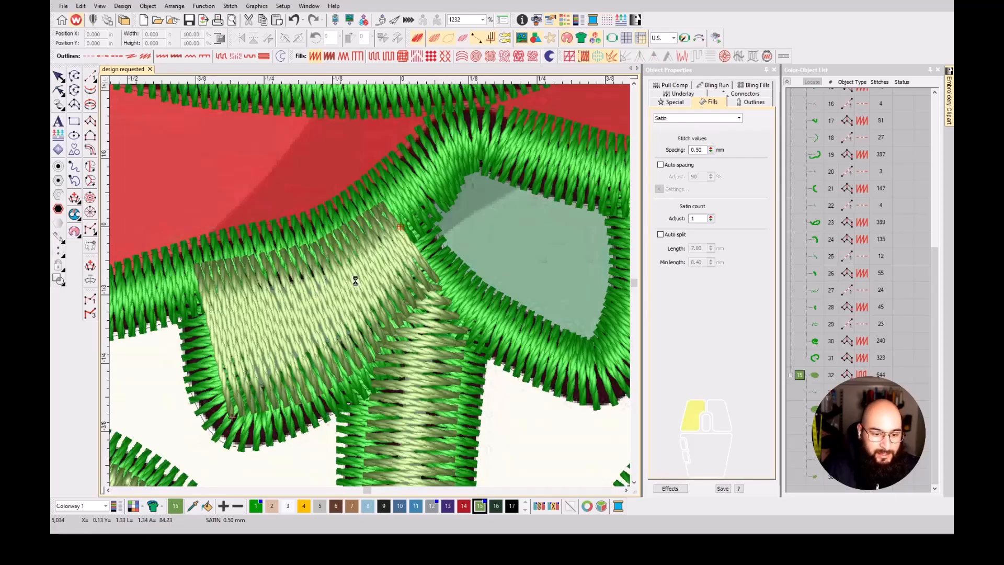
key("h")
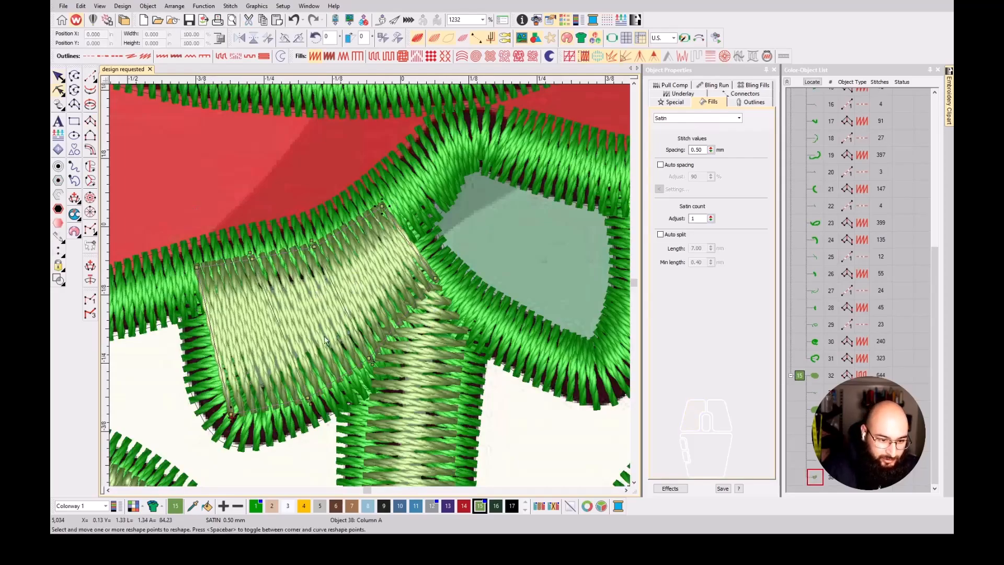
left_click_drag(231, 416, 428, 232)
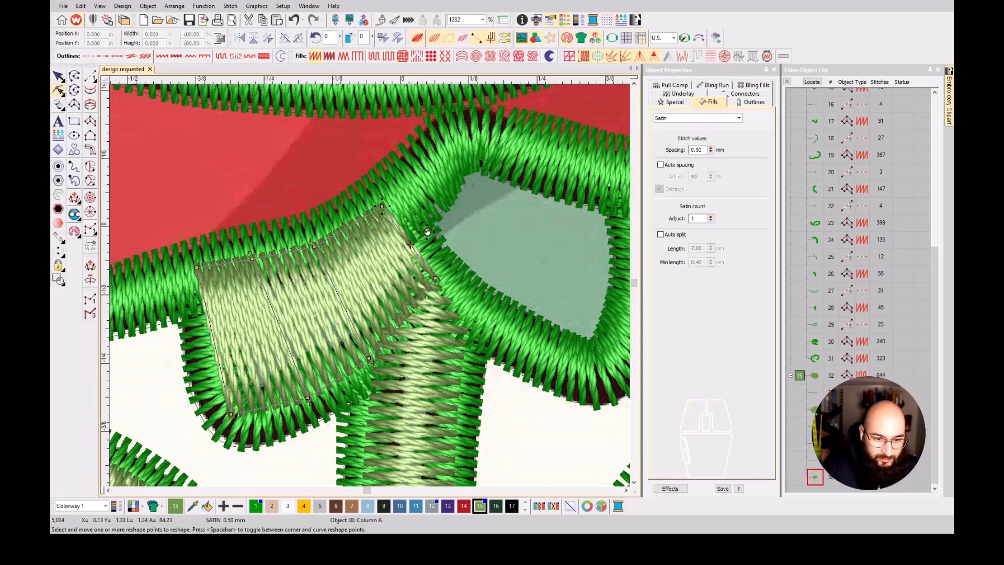
key("Escape")
- Digitize a connecting run stitch from the left sepal's inner edge to the upper corner of the right sepal
left_click(90, 77)
left_click(400, 222)
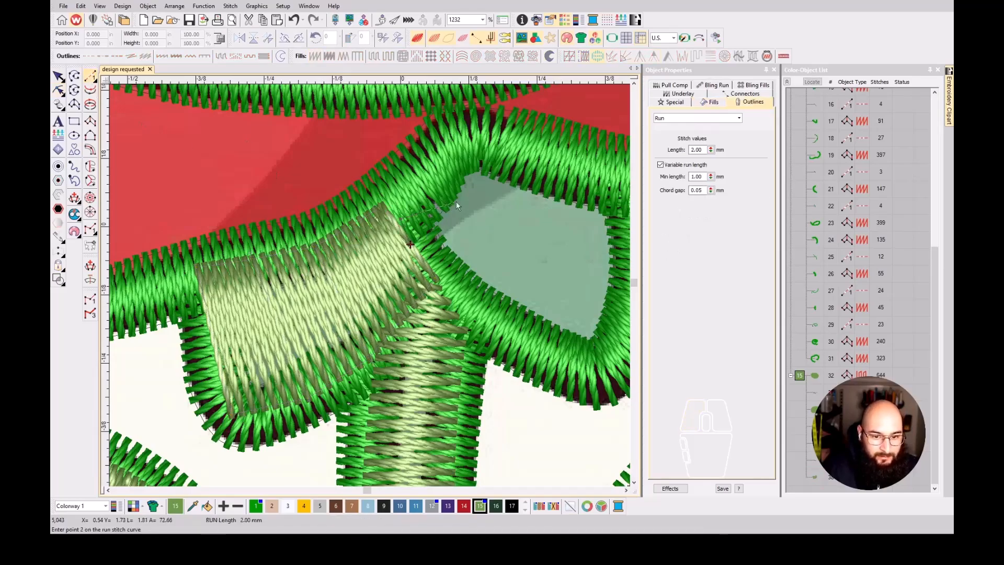
left_click(476, 151)
key("Return")
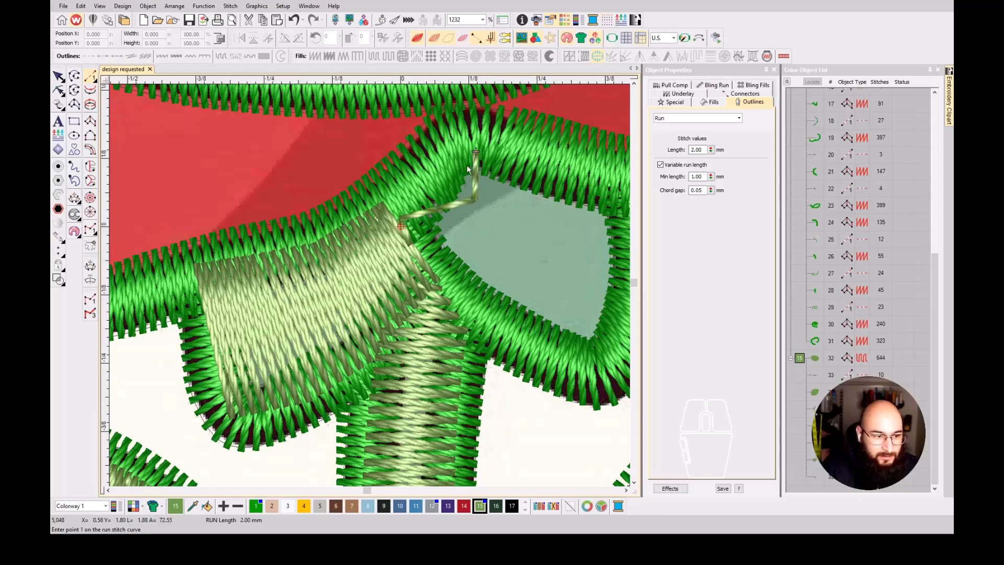
- Digitize a satin Column A fill over the right sepal, from its upper inner corner to its lower outer end
key("space")
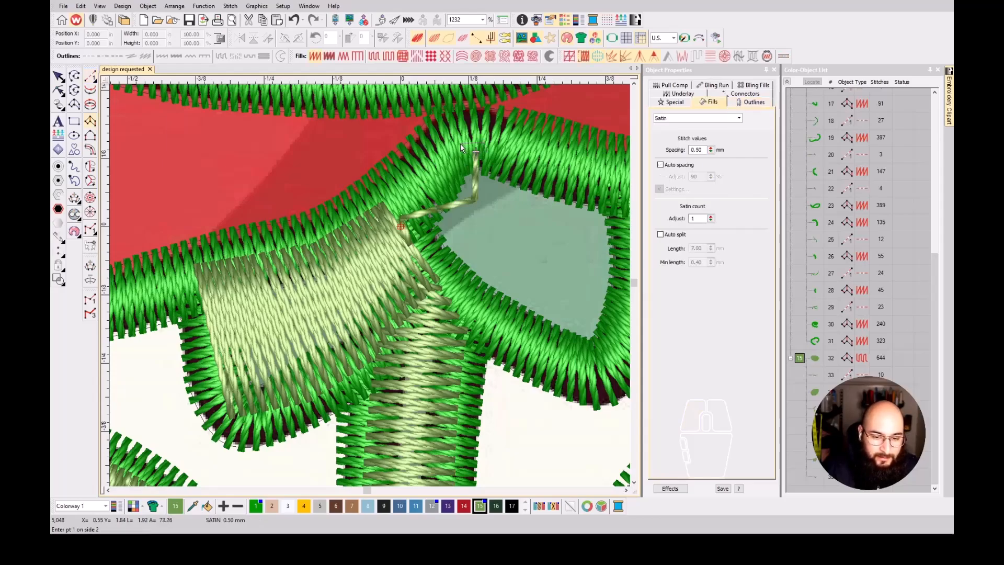
left_click(407, 194)
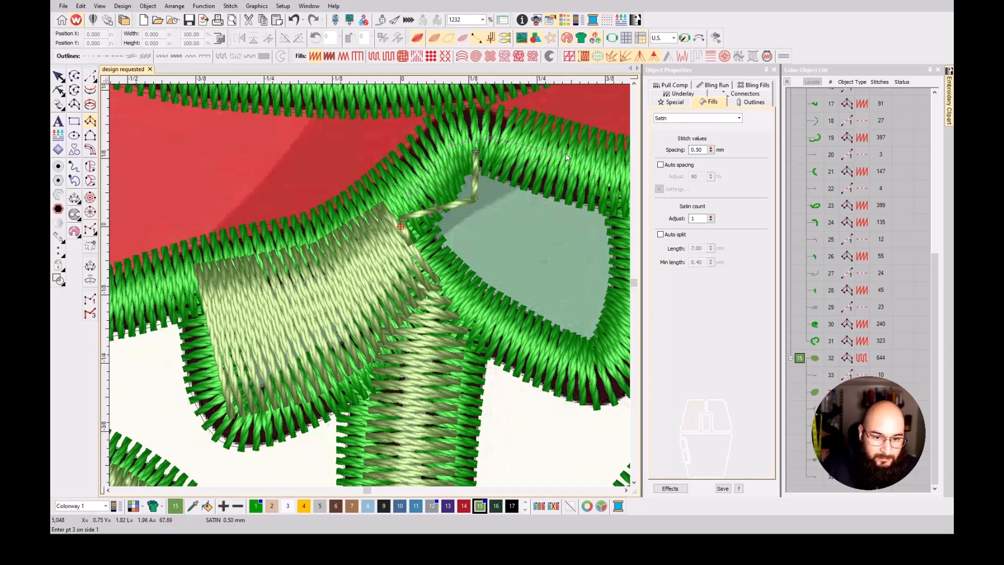
middle_click(489, 252)
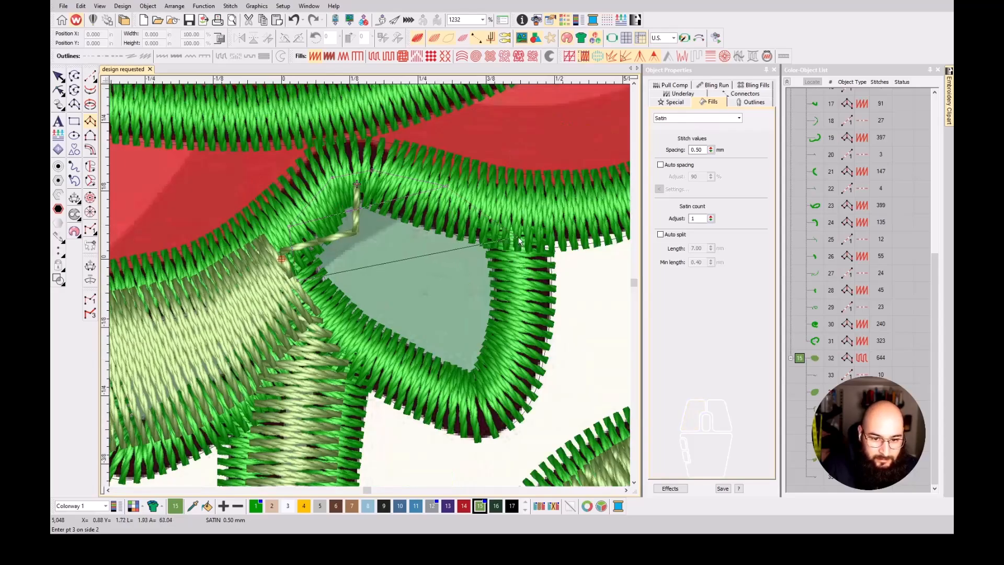
left_click(488, 206)
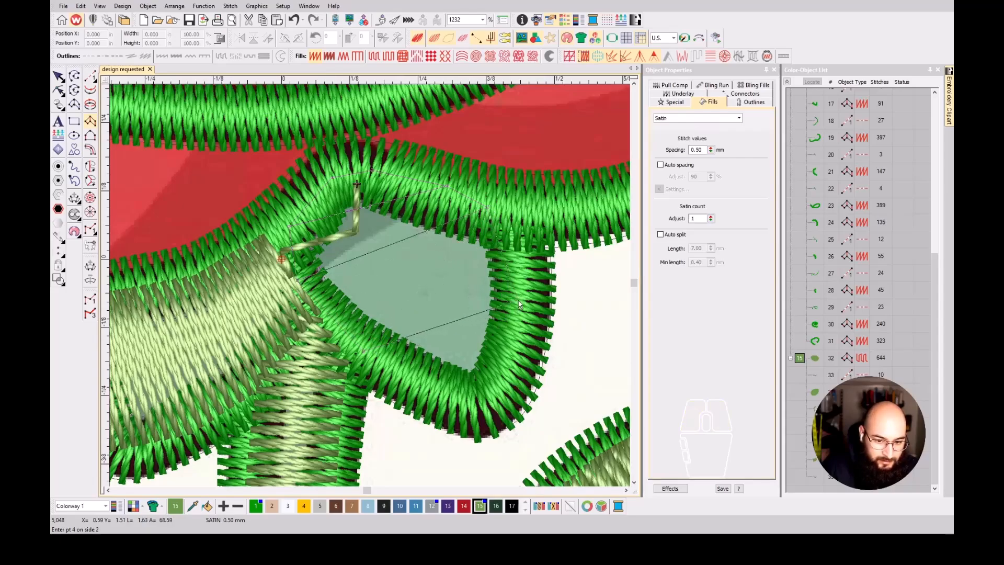
left_click(525, 253)
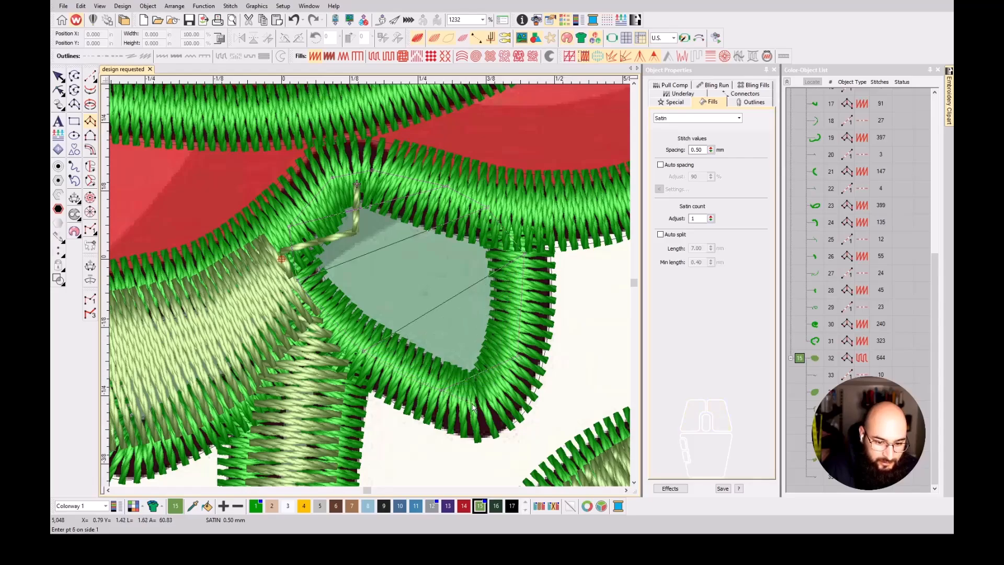
left_click(491, 394)
key("Return")
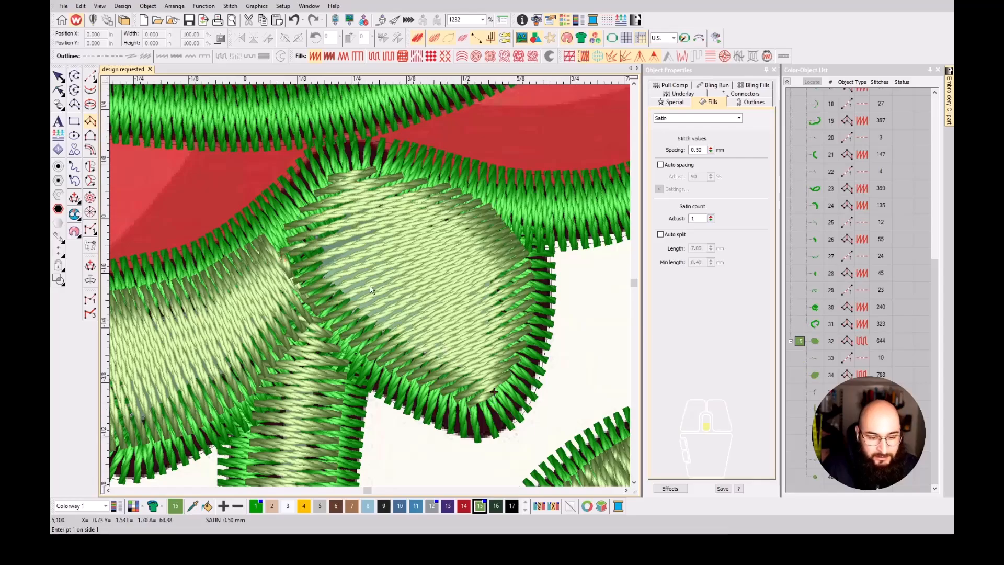
scroll(439, 343, "down", 2)
scroll(370, 290, "down", 2)
key("Escape")
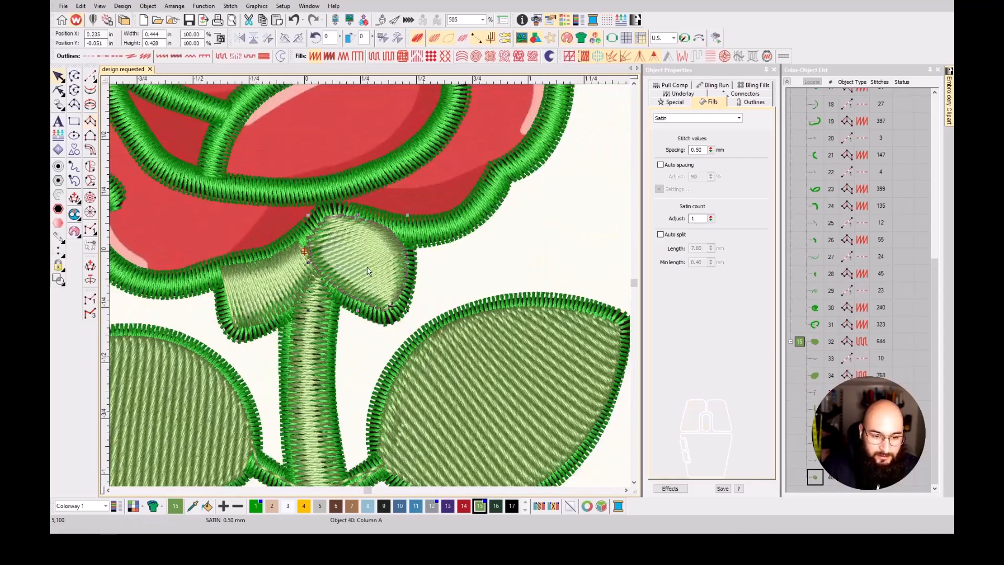
key("h")
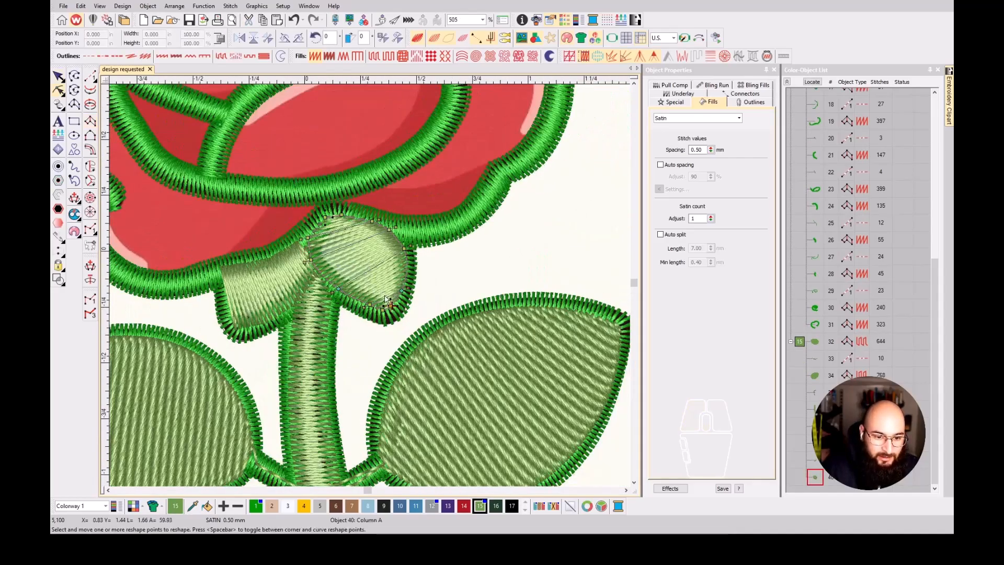
key("Escape")
key("Escape")
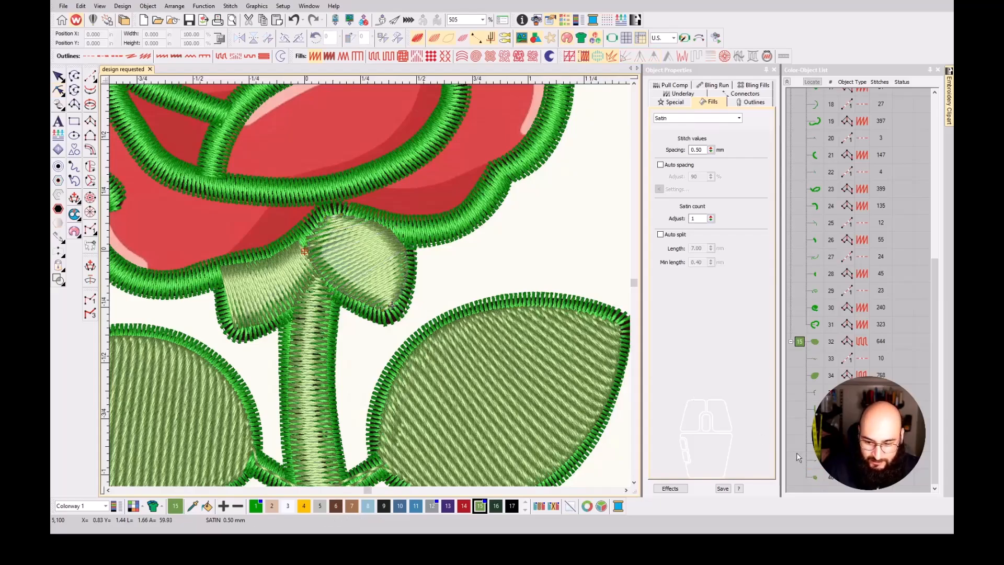
- Set the right sepal fill's connector to always trim after the object
left_click(814, 476)
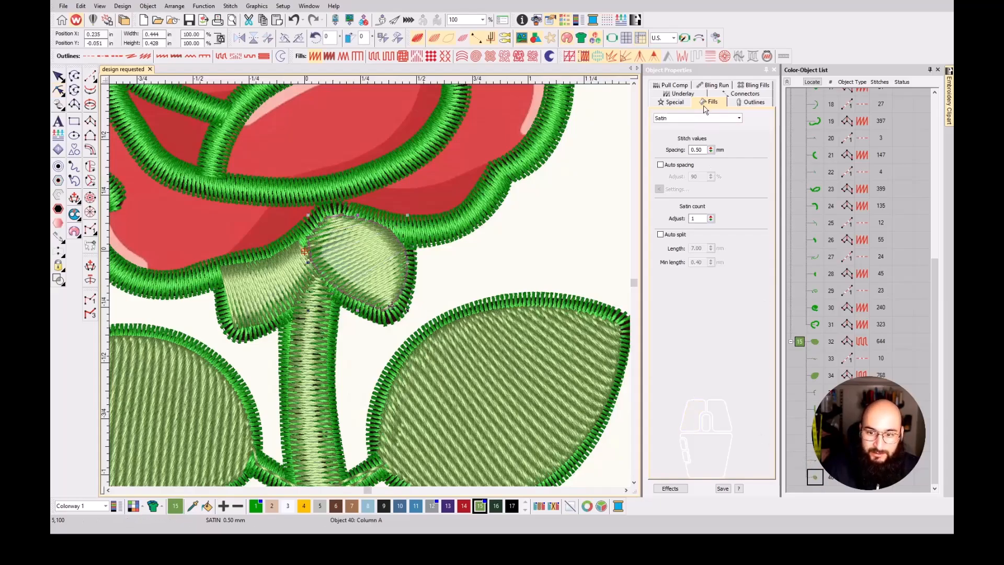
left_click(740, 94)
left_click(671, 150)
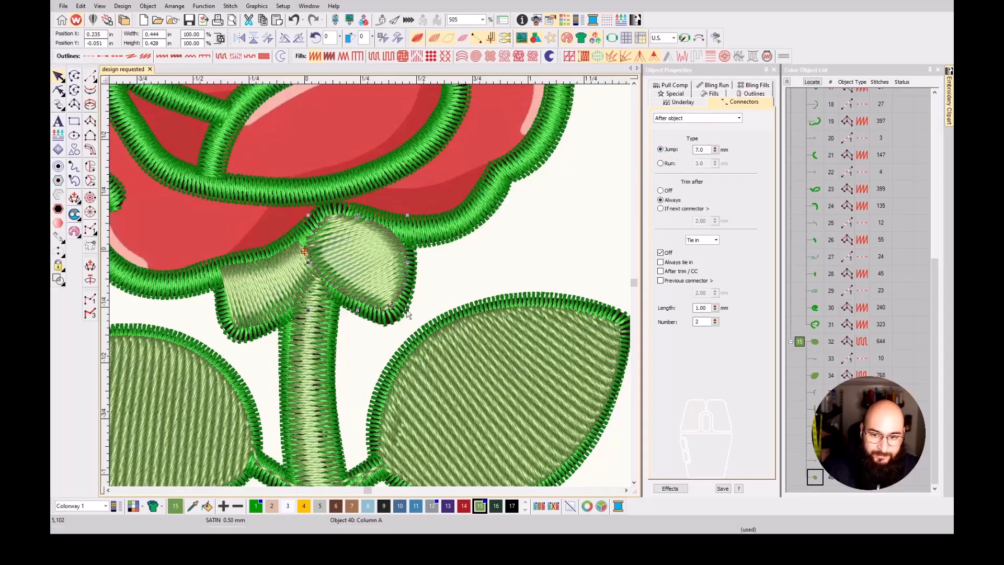
- Move the whole light green fill colour block ahead of the bright green outline block in the stitching sequence
key("Escape")
scroll(371, 289, "down", 4)
scroll(372, 290, "down", 2)
left_click(799, 341)
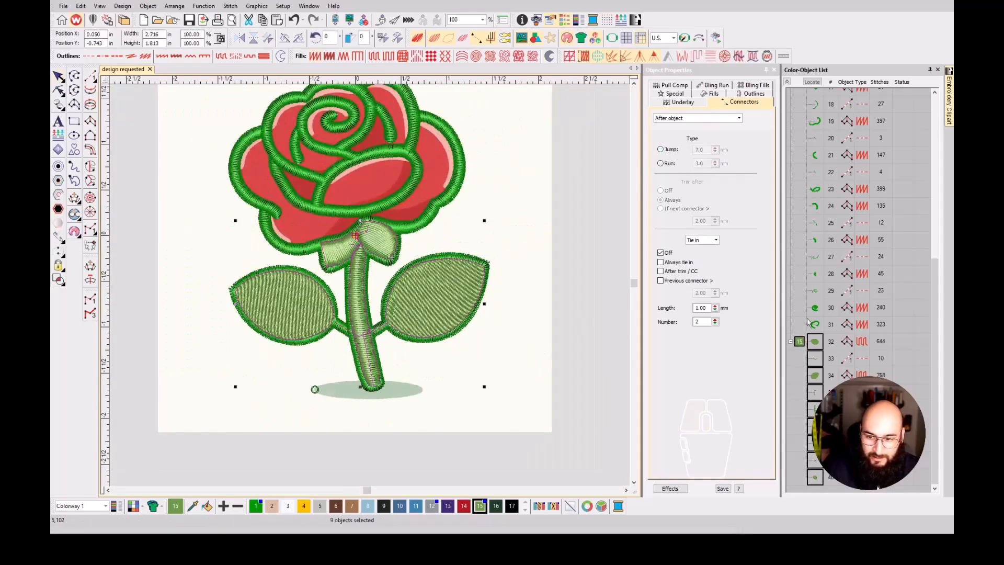
left_click(788, 82)
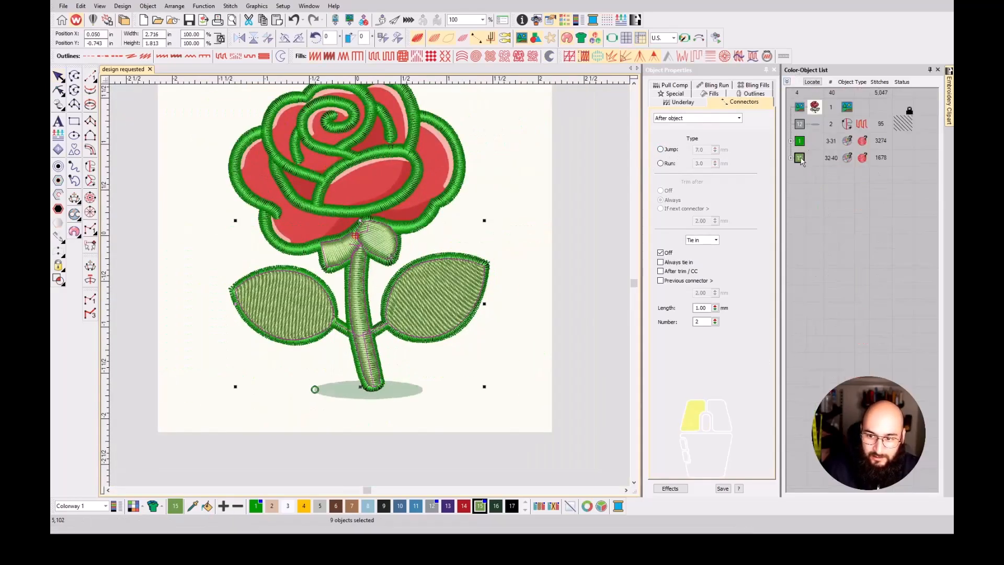
left_click_drag(805, 158, 802, 140)
key("Escape")
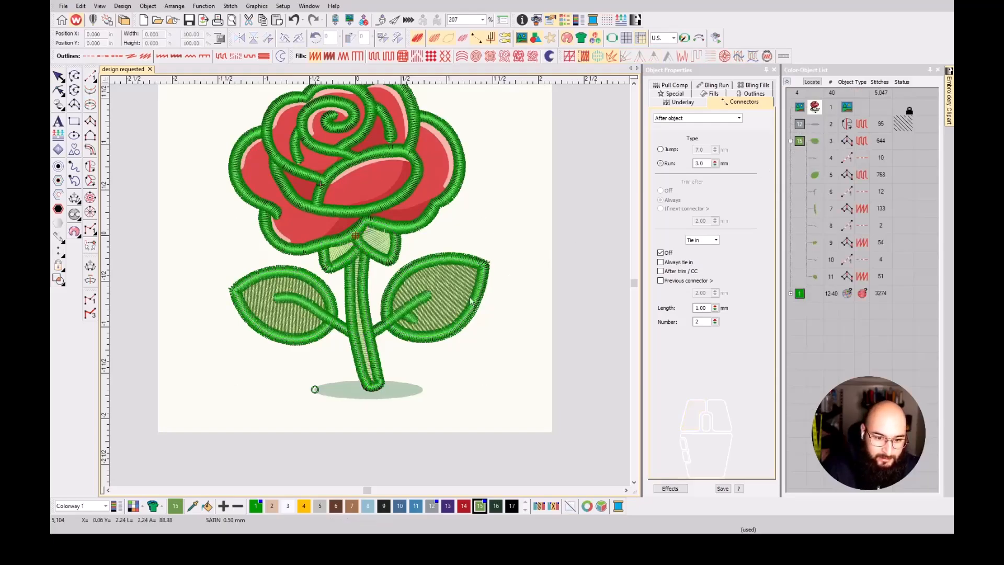
- Examine how the light green fills sit beneath the satin outlines with the background artwork hidden and shown
key("d")
scroll(400, 230, "down", 2)
scroll(369, 286, "up", 3)
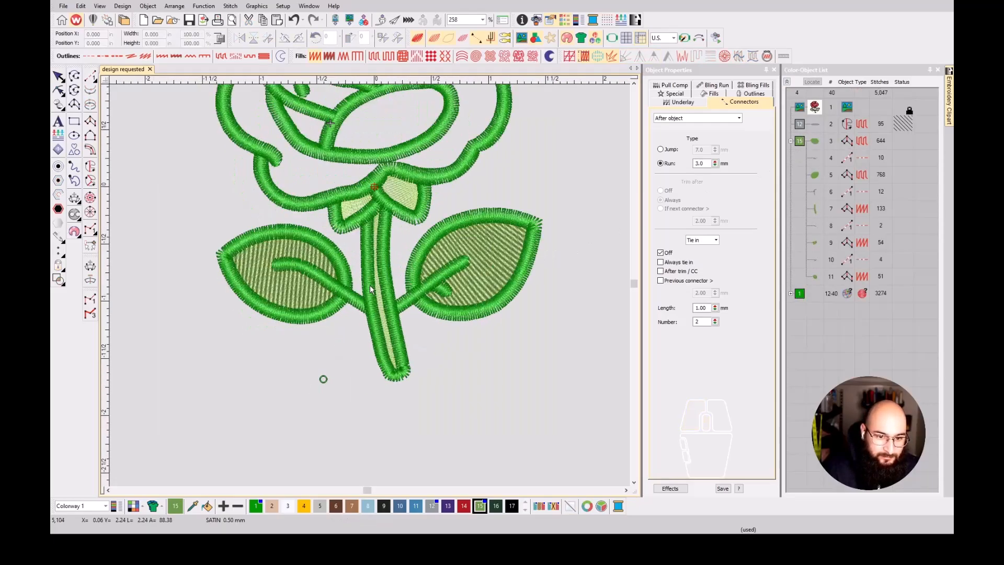
key("d")
key("t")
key("t")
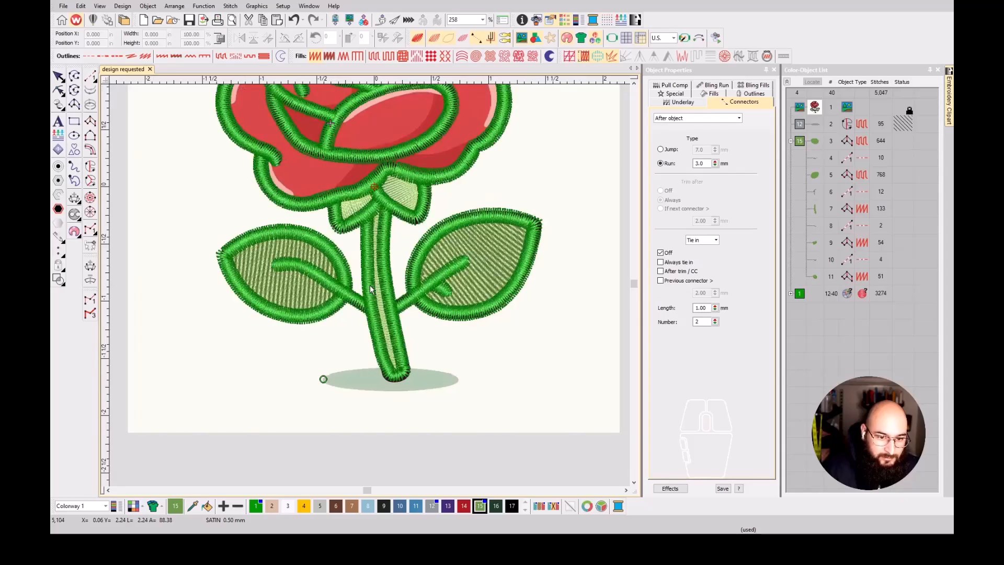
key("t")
key("t")
key("t")
key("t")
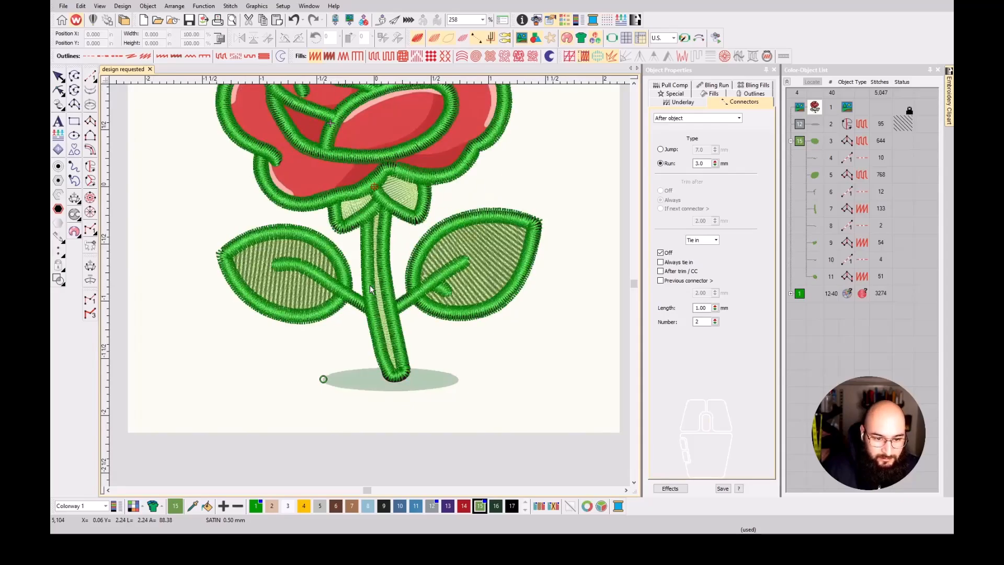
scroll(370, 290, "down", 1)
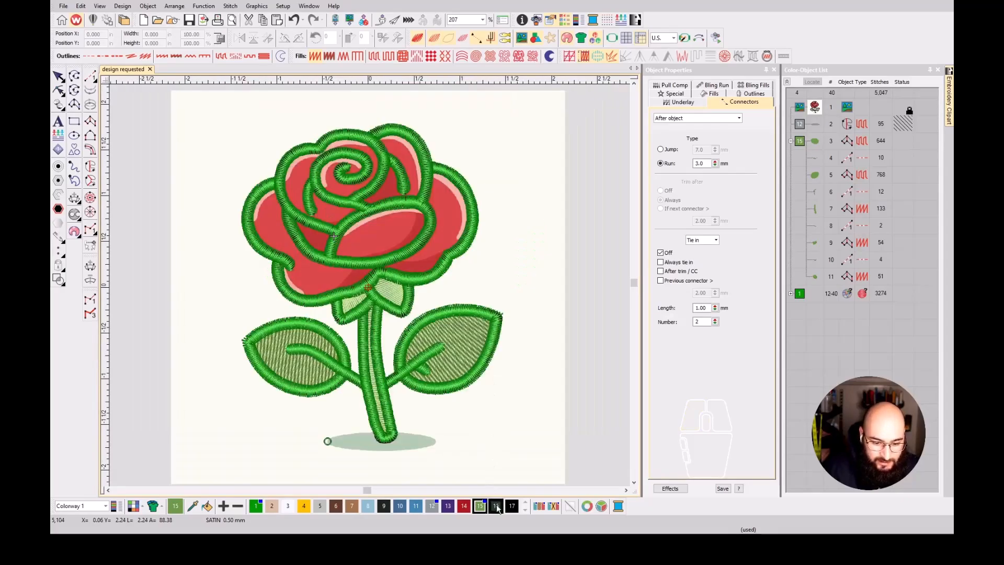
- Start a satin Column A shadow in dark green colour 16 from the left leaf's outer tip down its lower edge
left_click(497, 507)
left_click(90, 120)
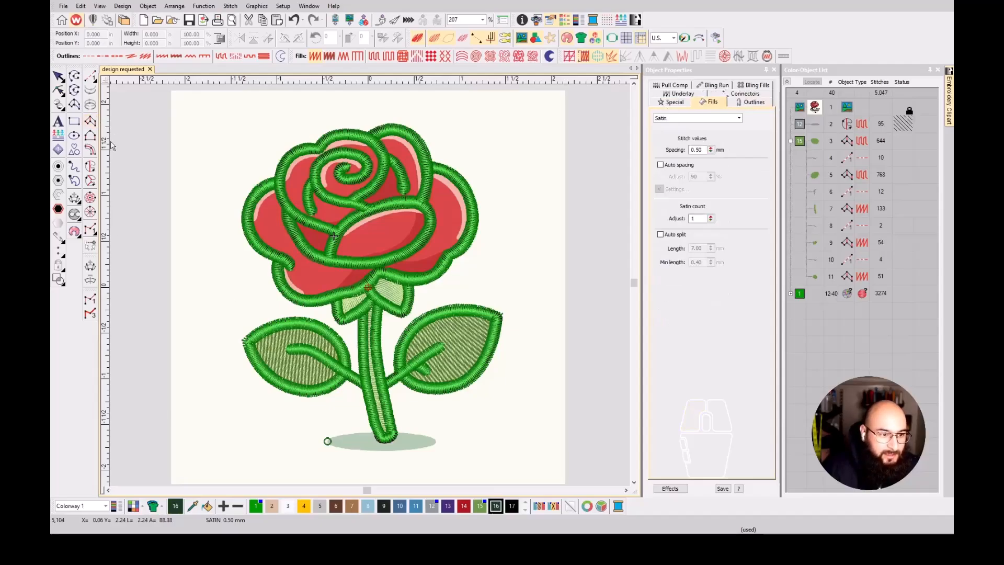
key("s")
scroll(286, 354, "up", 7)
key("s")
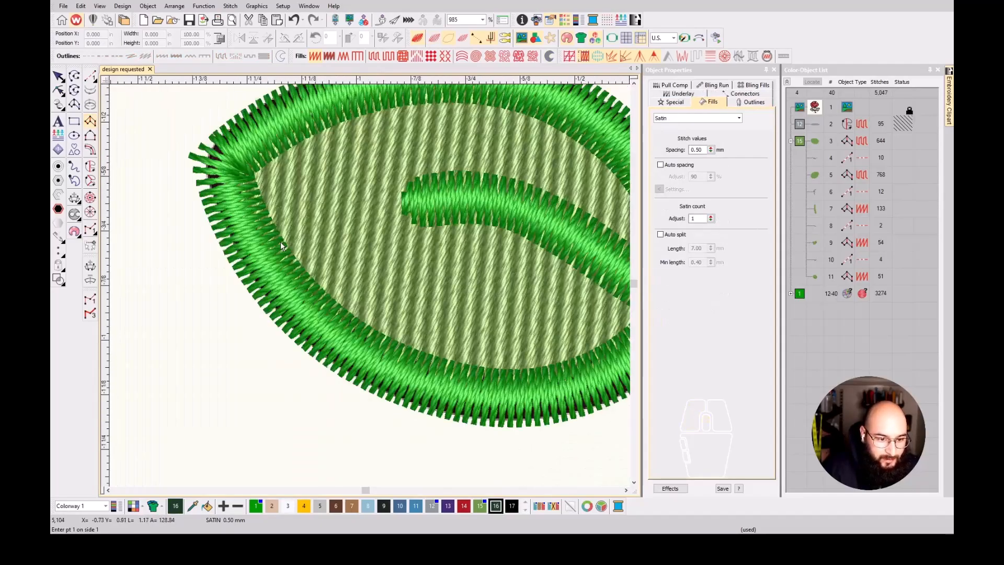
key("s")
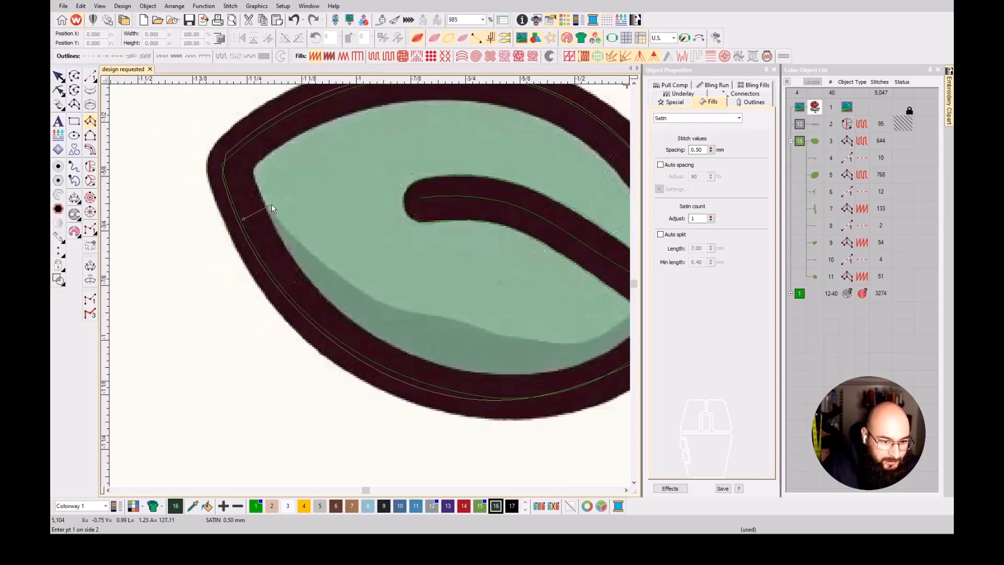
left_click(272, 204)
key("s")
left_click(321, 325)
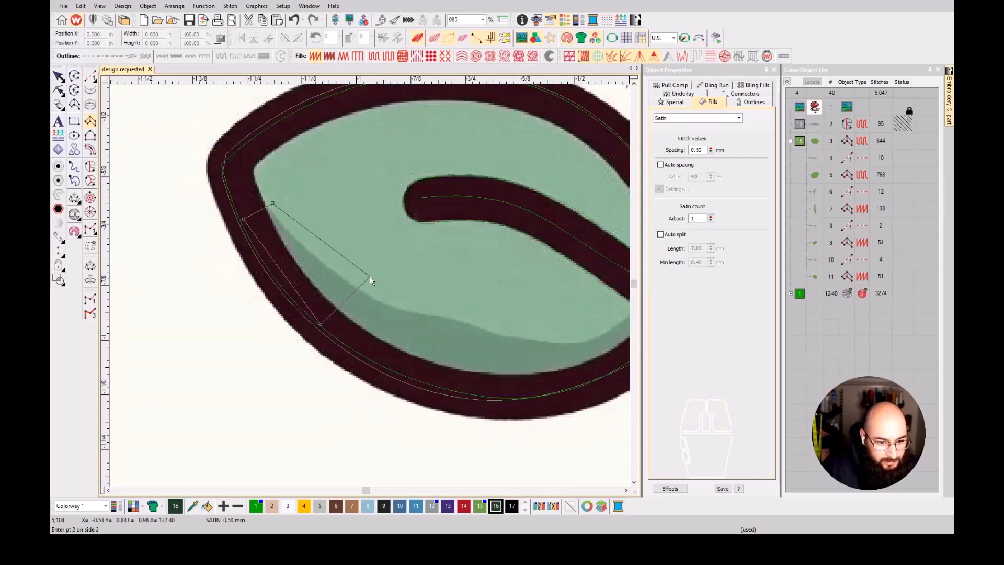
key("s")
left_click(357, 281)
- Continue the left leaf's shadow column along the artwork's darker band to the lowest part of the leaf
key("s")
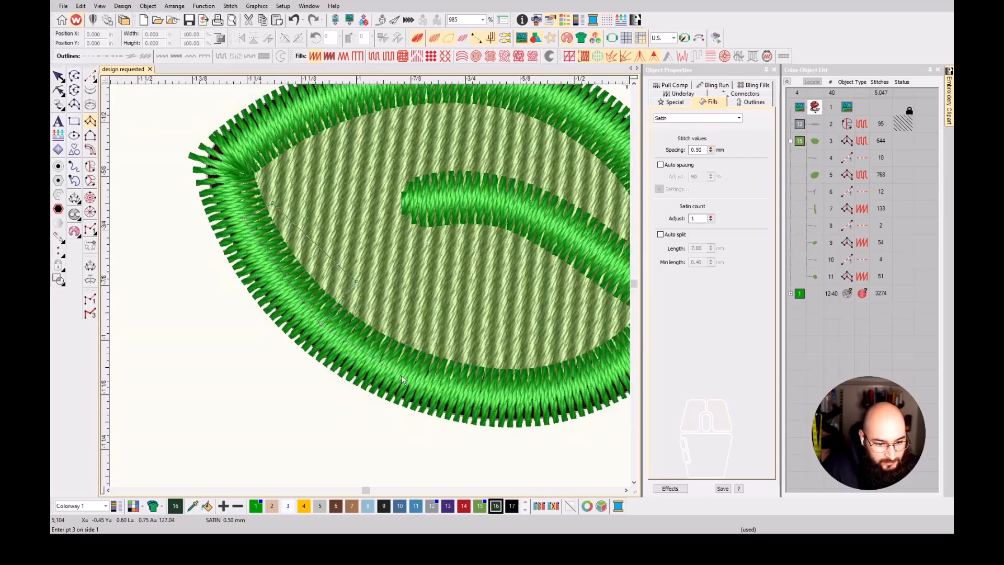
left_click(401, 375)
key("s")
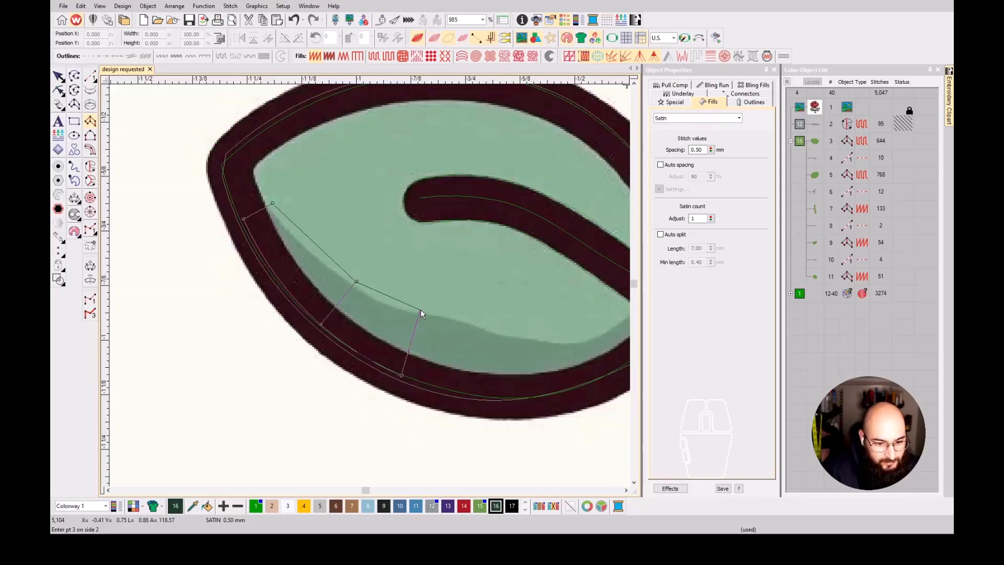
right_click(414, 312)
key("s")
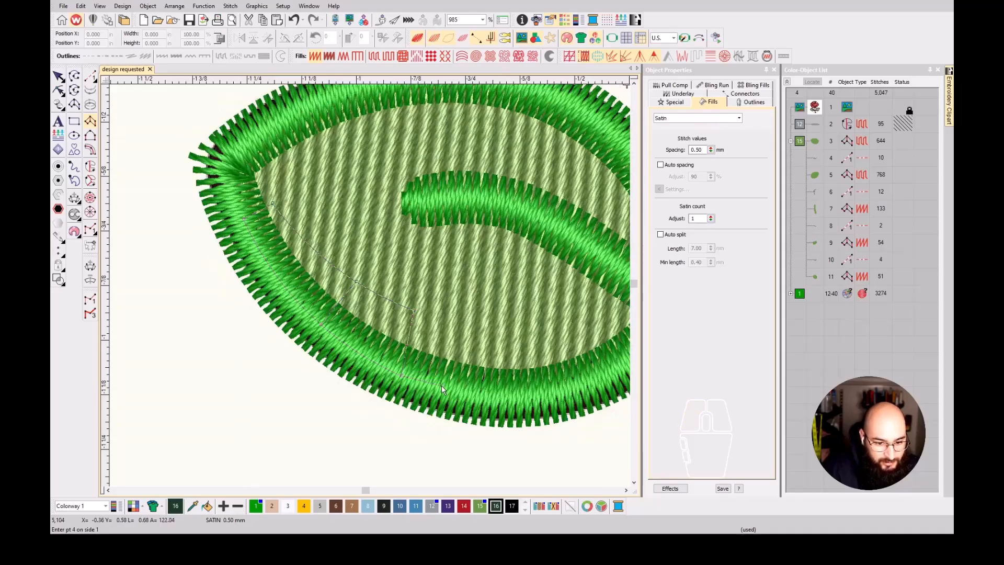
key("s")
left_click(444, 315)
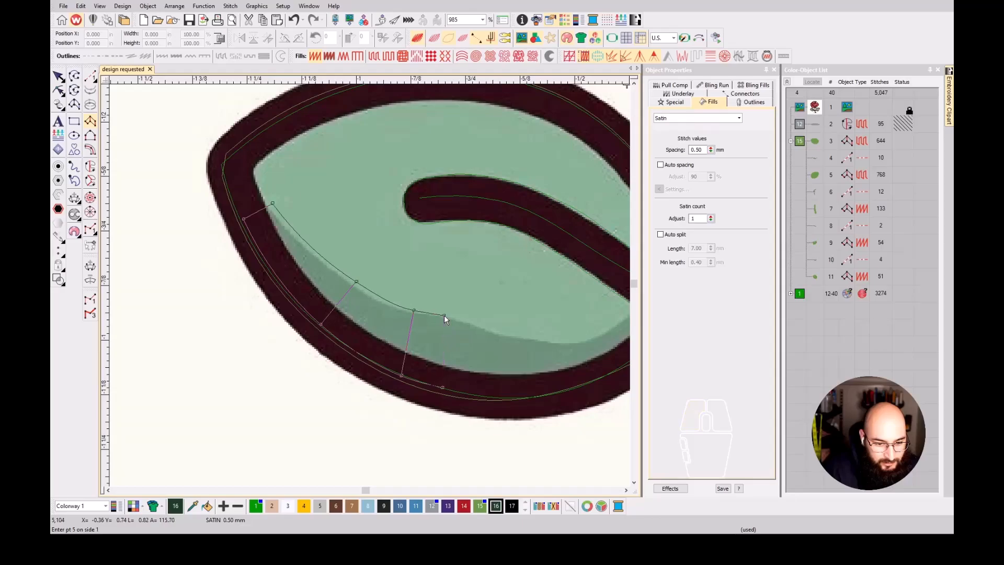
key("s")
left_click(512, 395)
key("s")
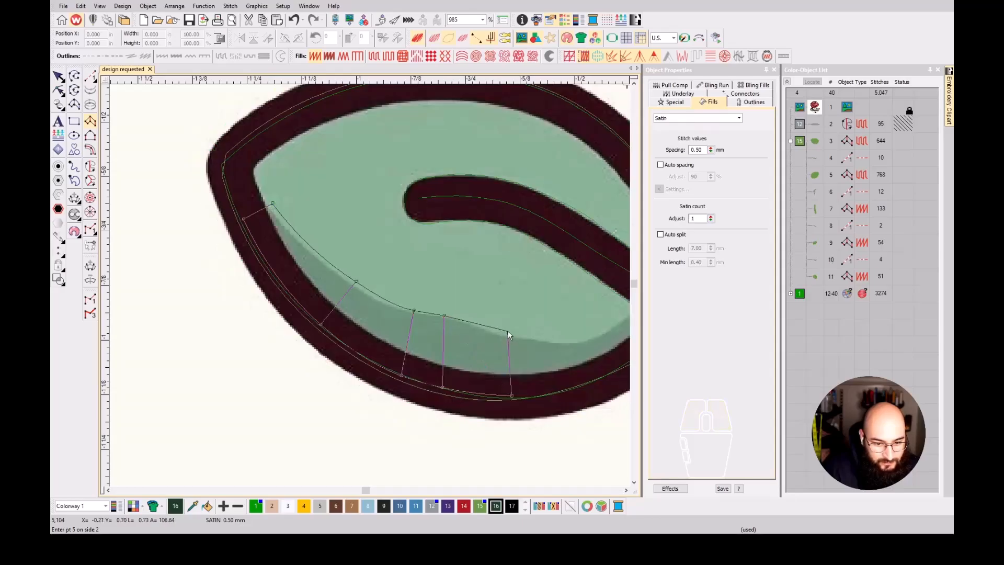
left_click(507, 331)
- Extend the left leaf's shadow column up to the central vein near the stem and finish the object
key("p")
left_click_drag(587, 377, 470, 327)
key("s")
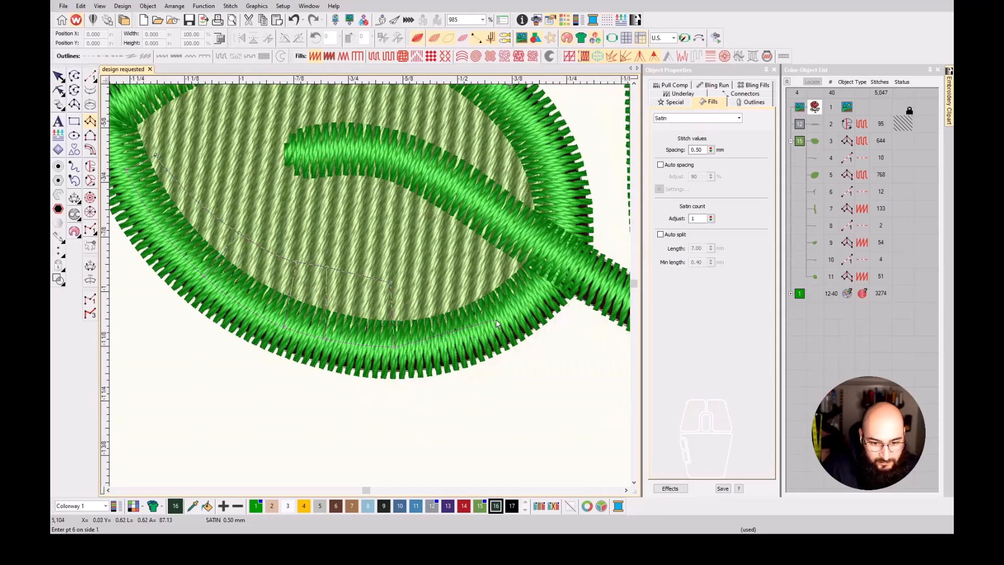
key("s")
left_click(480, 284)
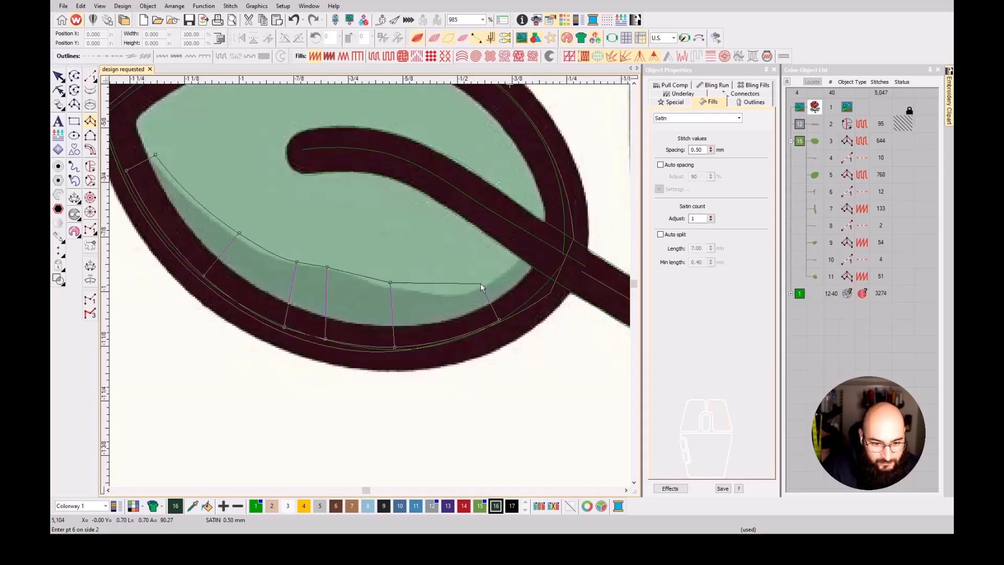
left_click(560, 265)
key("s")
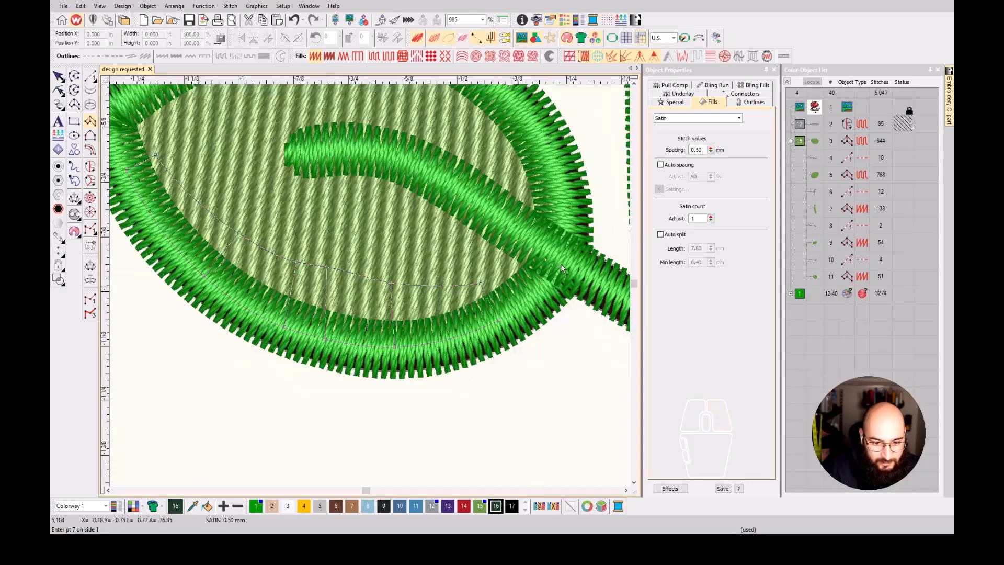
left_click(527, 240)
key("Return")
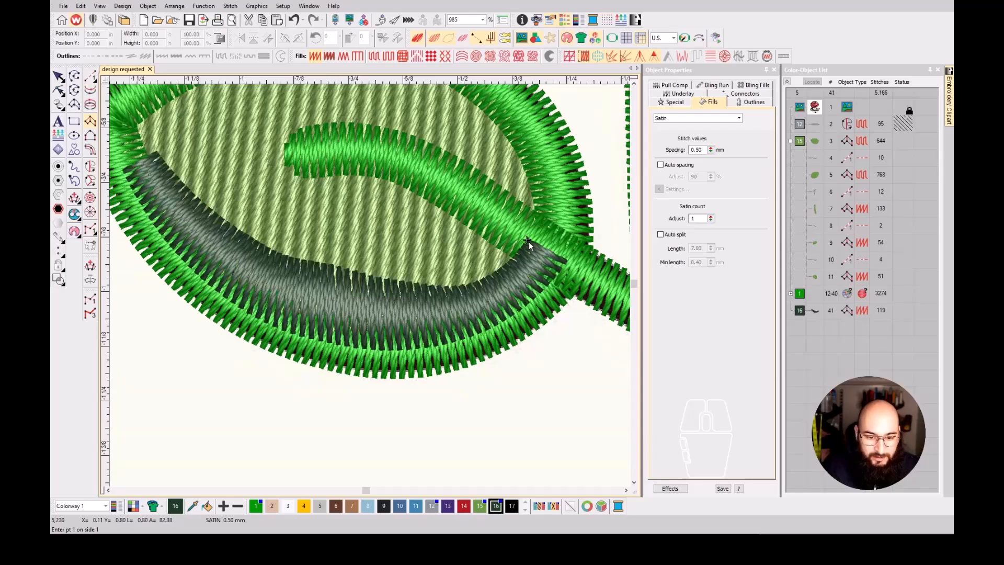
- Set the satin spacing of the left leaf's dark green shadow to 1.00 mm
left_click(814, 310)
double_click(698, 150)
type("1")
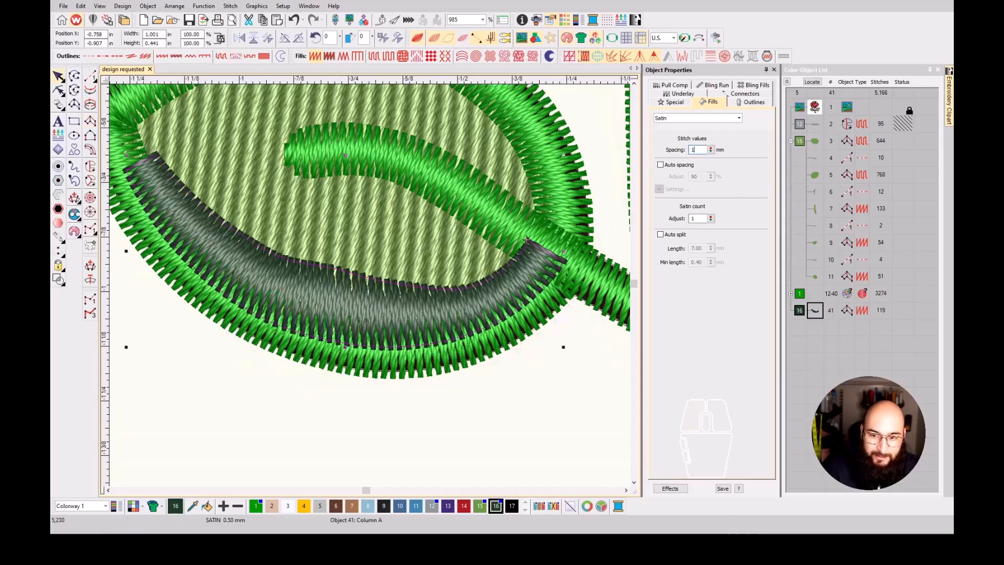
key("Return")
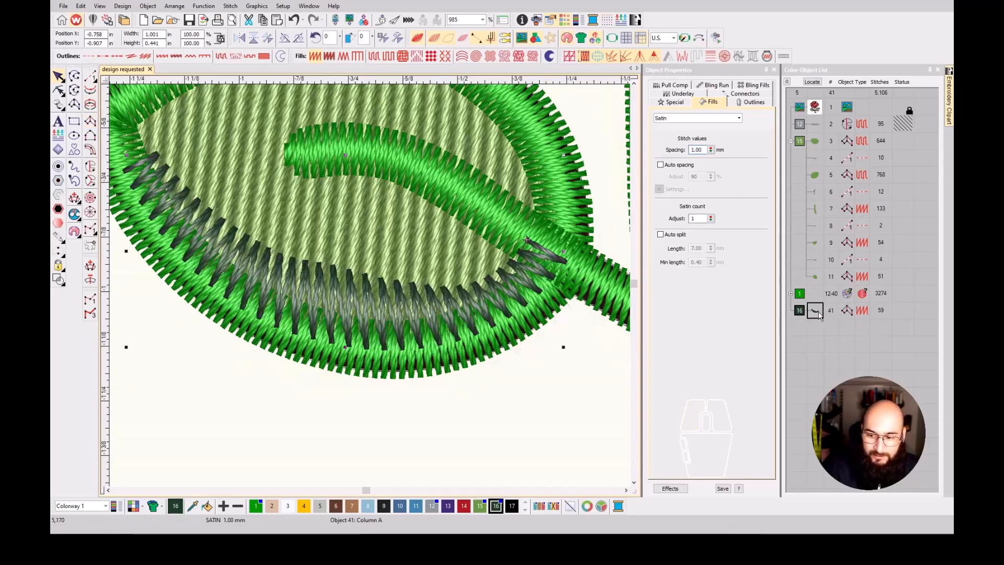
scroll(536, 273, "down", 2)
key("Escape")
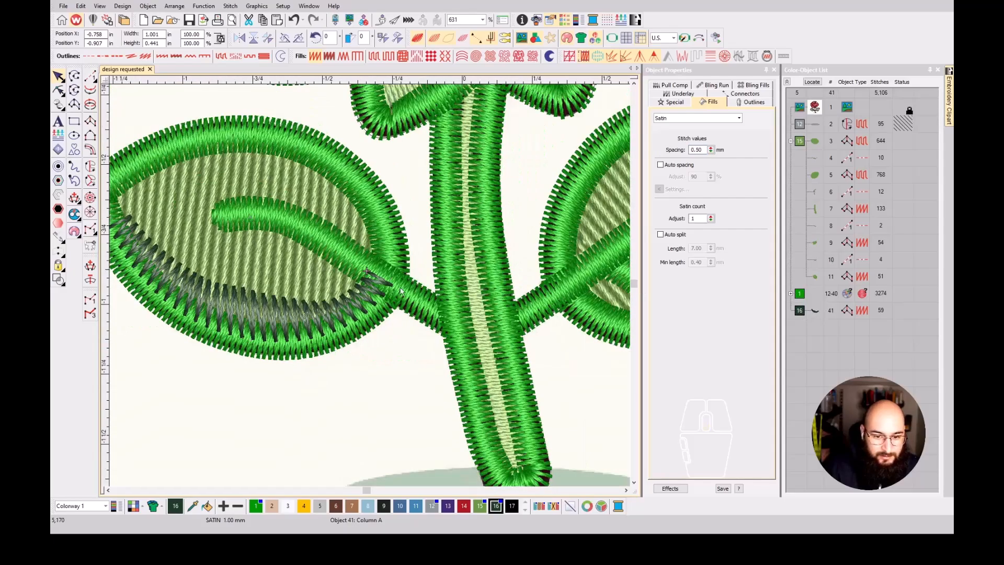
- Set the left leaf shadow's connector after the object to Jump
left_click(814, 311)
left_click(744, 94)
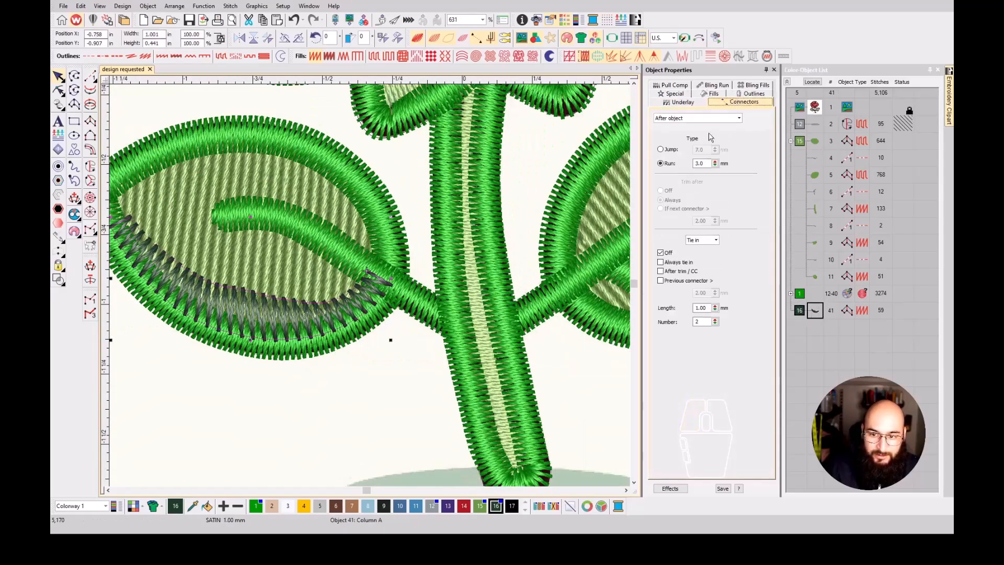
left_click(674, 149)
key("Escape")
- Start a satin Column A shadow on the right leaf from the vein near the stem along its lower edge
key("s")
scroll(418, 277, "down", 3)
scroll(417, 278, "up", 2)
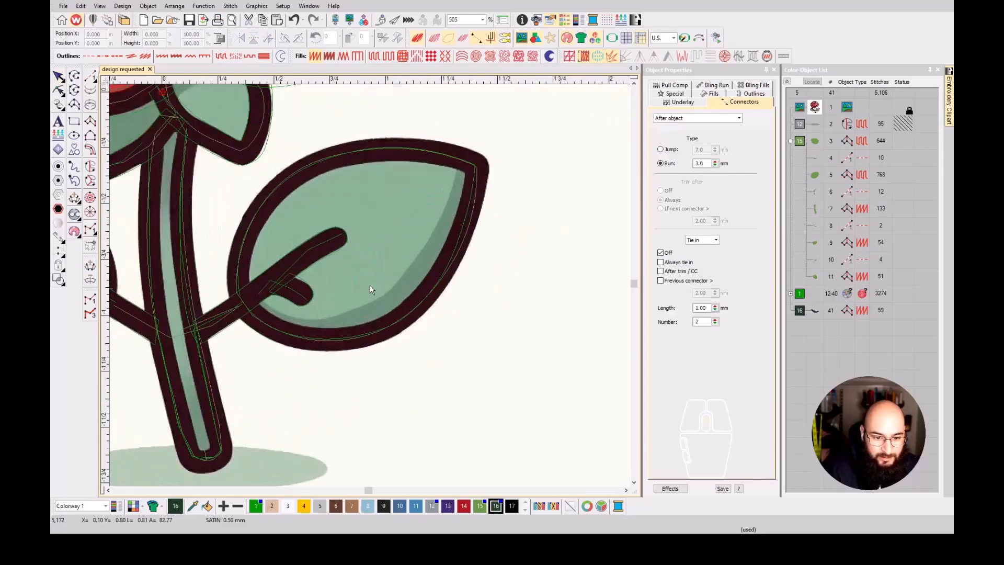
left_click(90, 122)
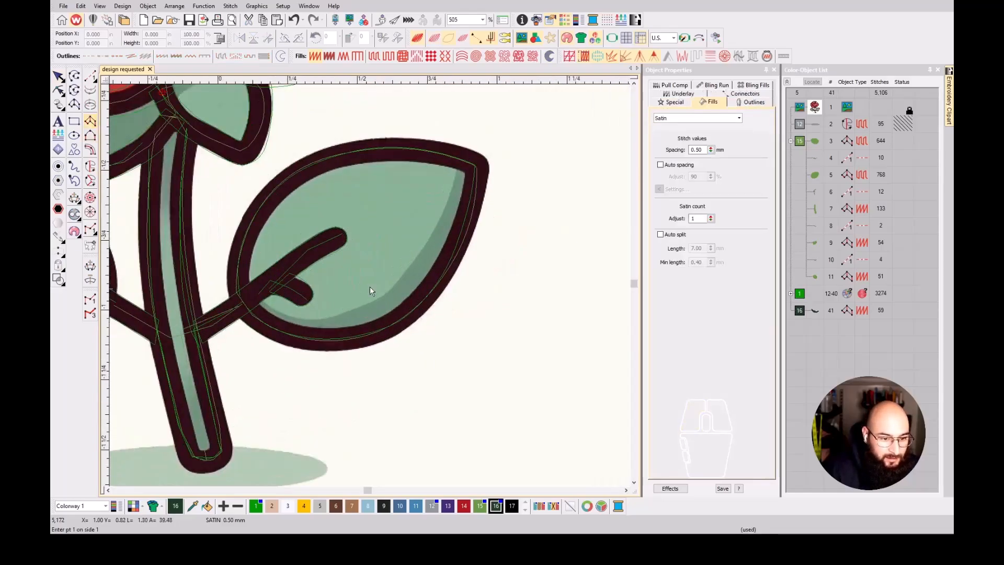
scroll(360, 286, "up", 2)
left_click(335, 239)
left_click(307, 261)
key("s")
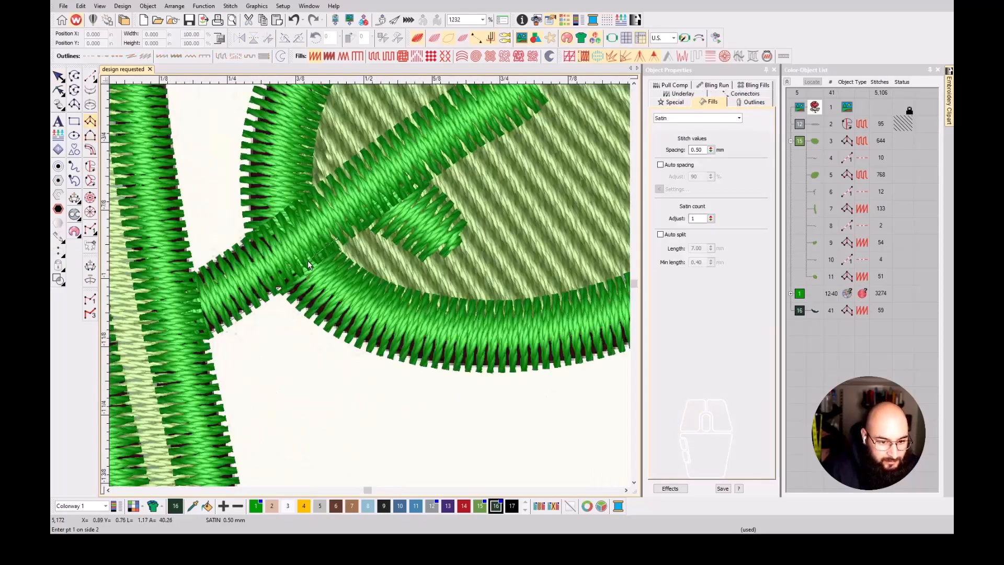
key("s")
left_click(373, 258)
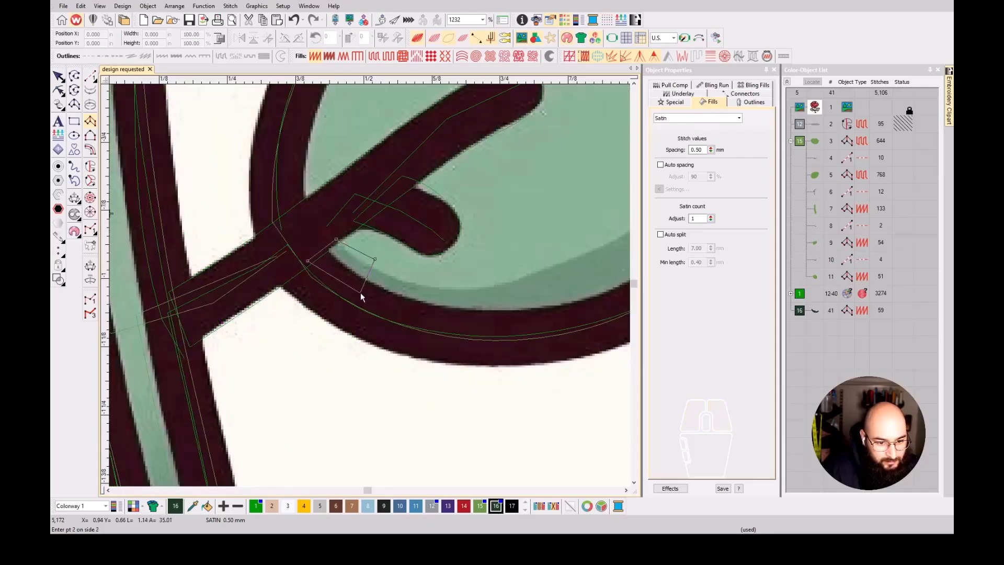
key("s")
left_click(360, 305)
key("s")
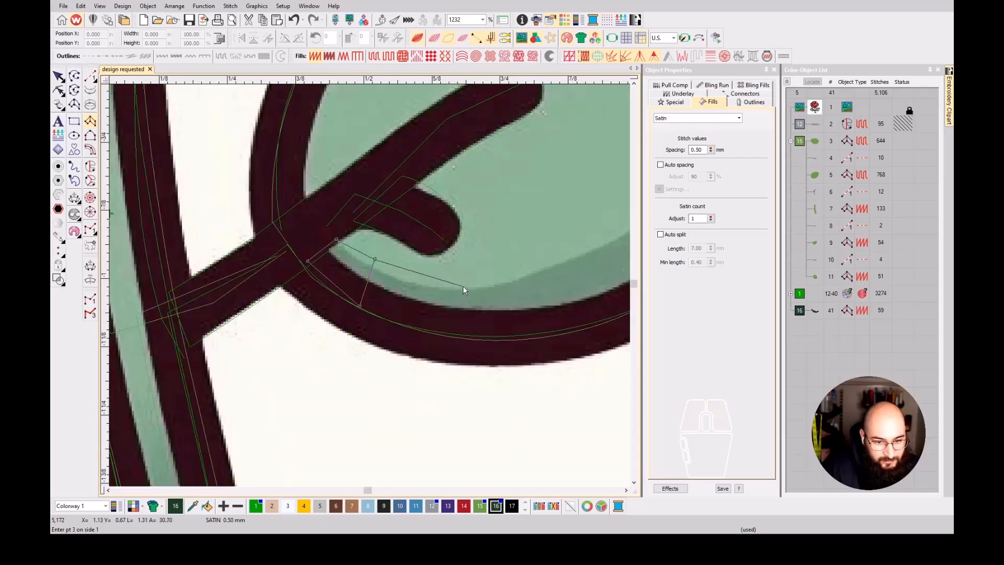
- Continue the right leaf's shadow column past the leaf's lowest part to where the darker band widens
left_click(463, 280)
left_click(483, 331)
scroll(516, 322, "right", 2)
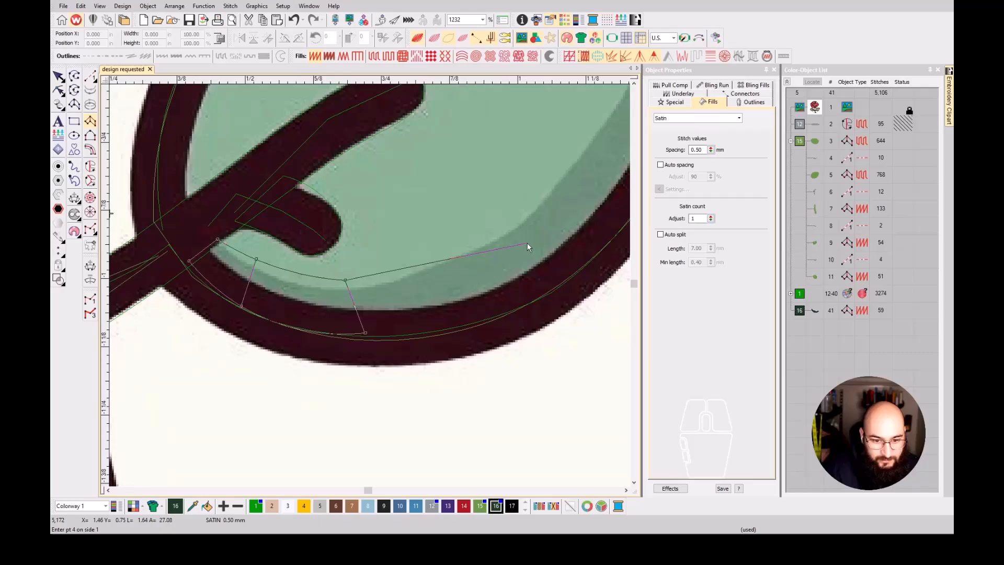
right_click(503, 217)
right_click(553, 294)
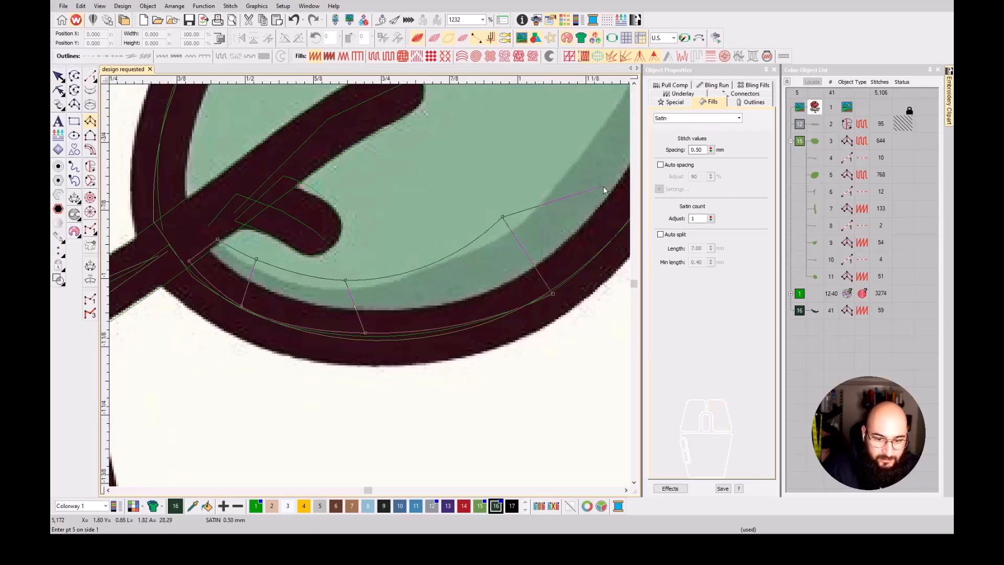
left_click(554, 292)
left_click(554, 292)
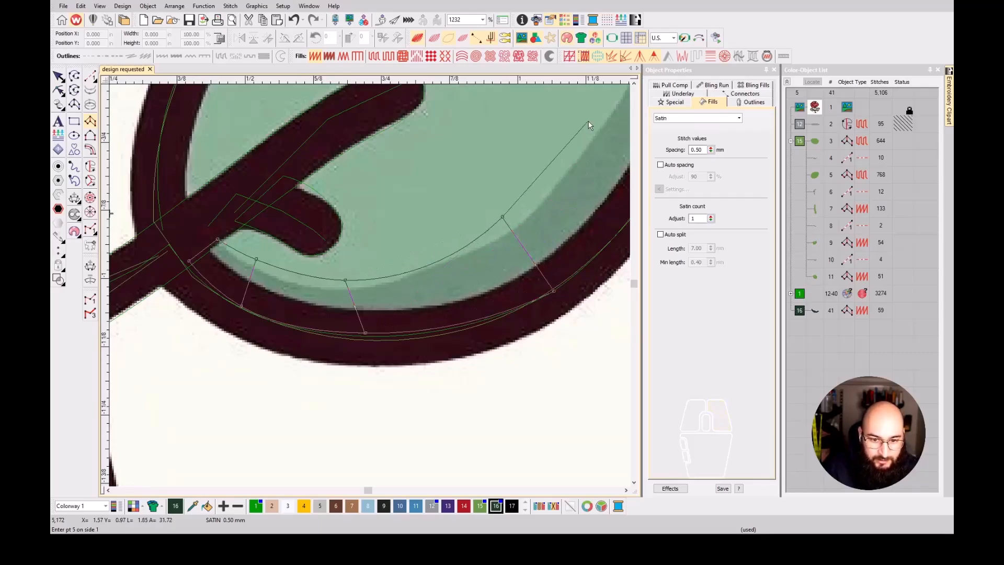
left_click(501, 181)
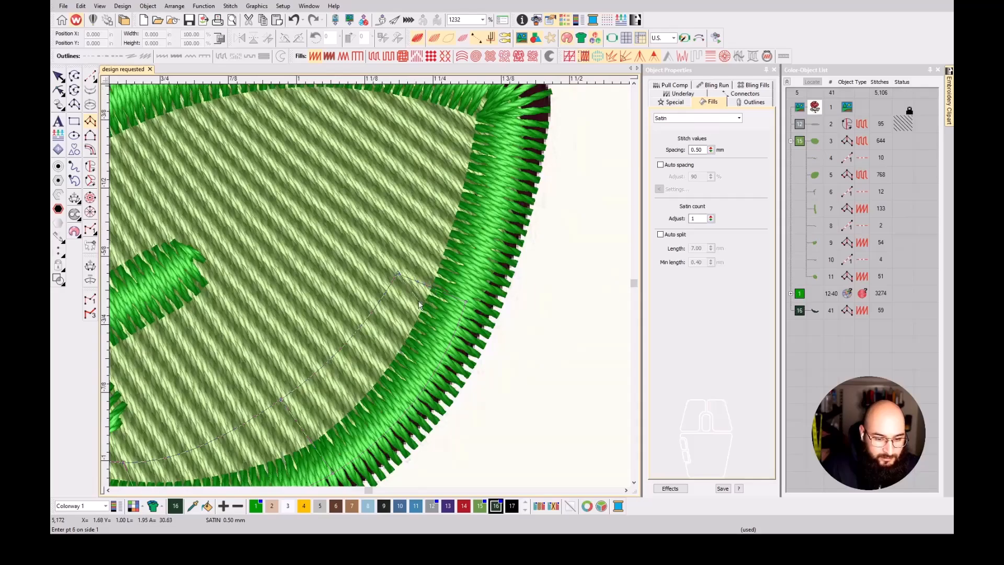
scroll(417, 305, "down", 1)
scroll(369, 284, "up", 1)
scroll(355, 310, "down", 1)
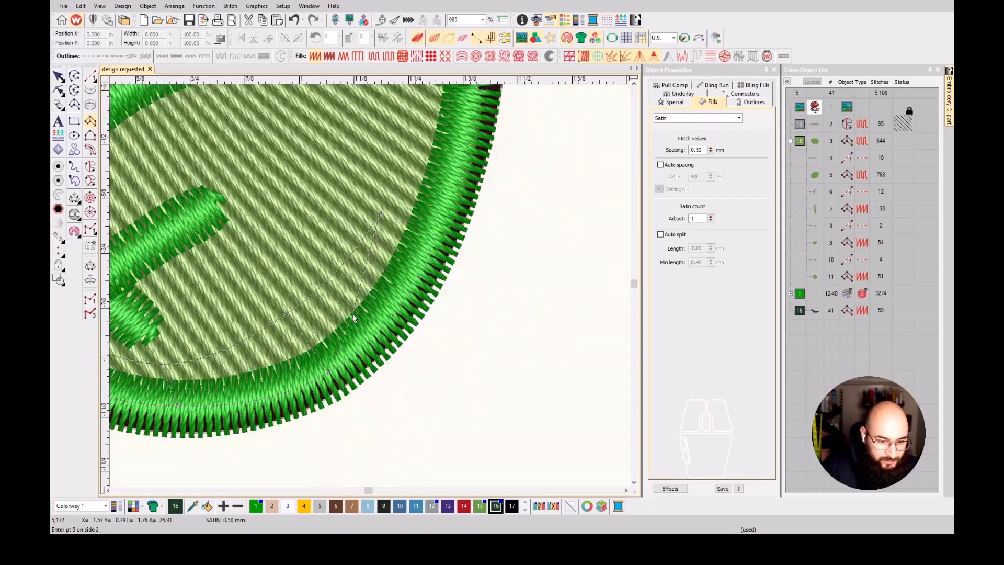
key("BackSpace")
- Extend the right leaf's shadow column with a point pair across the wide part of the darker band
key("s")
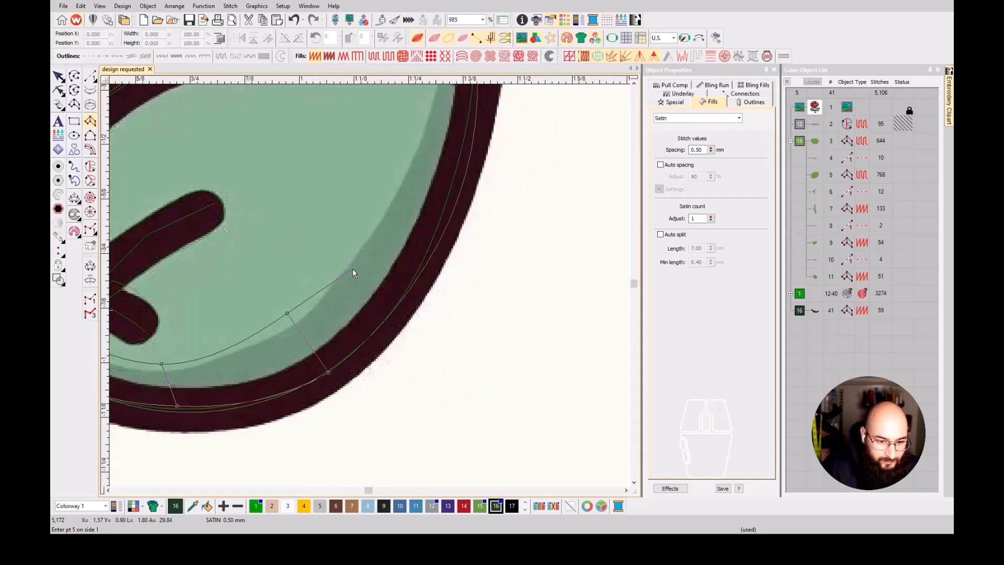
left_click(343, 265)
key("s")
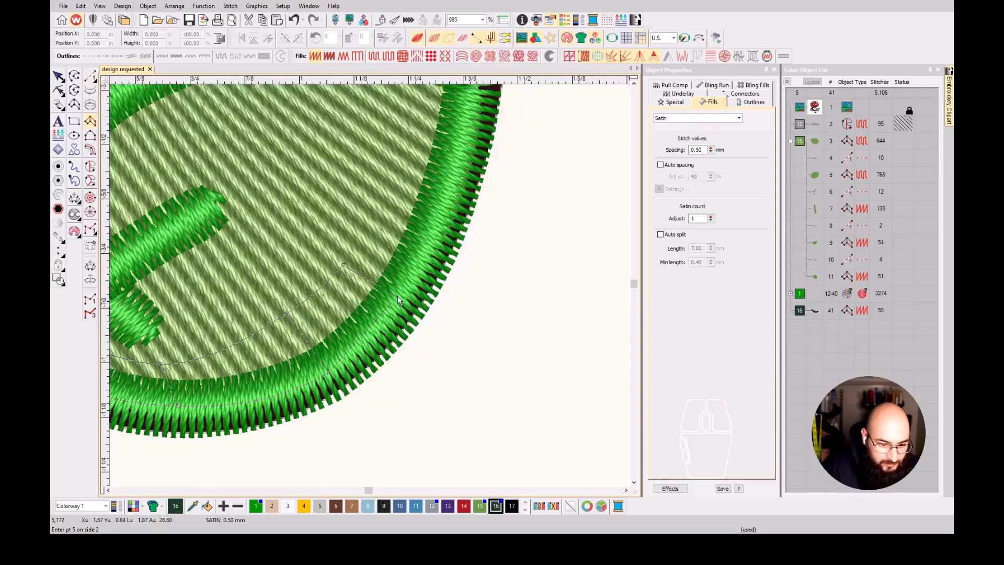
left_click(399, 297)
key("s")
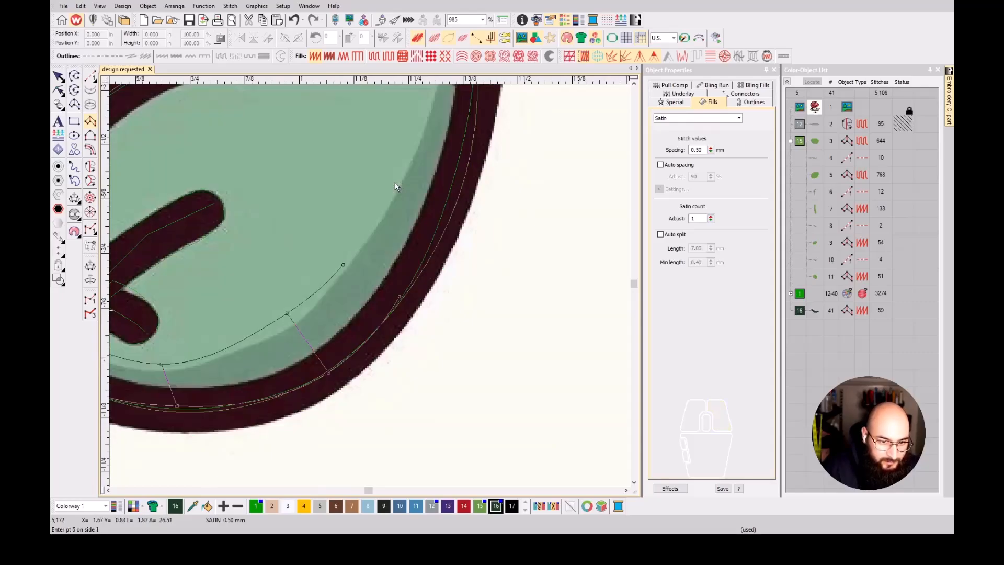
- Continue the shadow column up the right leaf's outer edge to its tip and generate the satin
left_click(398, 174)
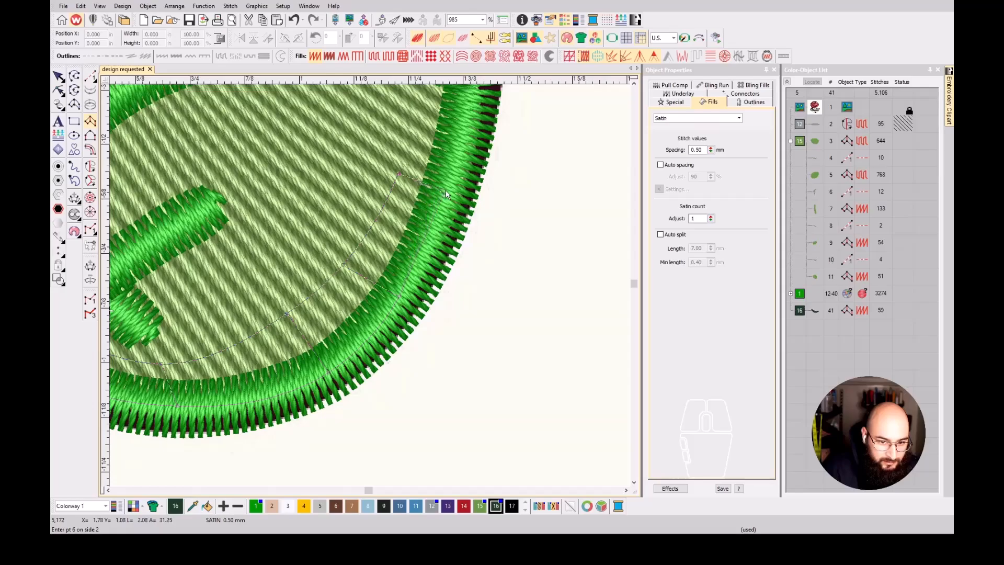
left_click(449, 189)
key("s")
left_click(404, 162)
key("s")
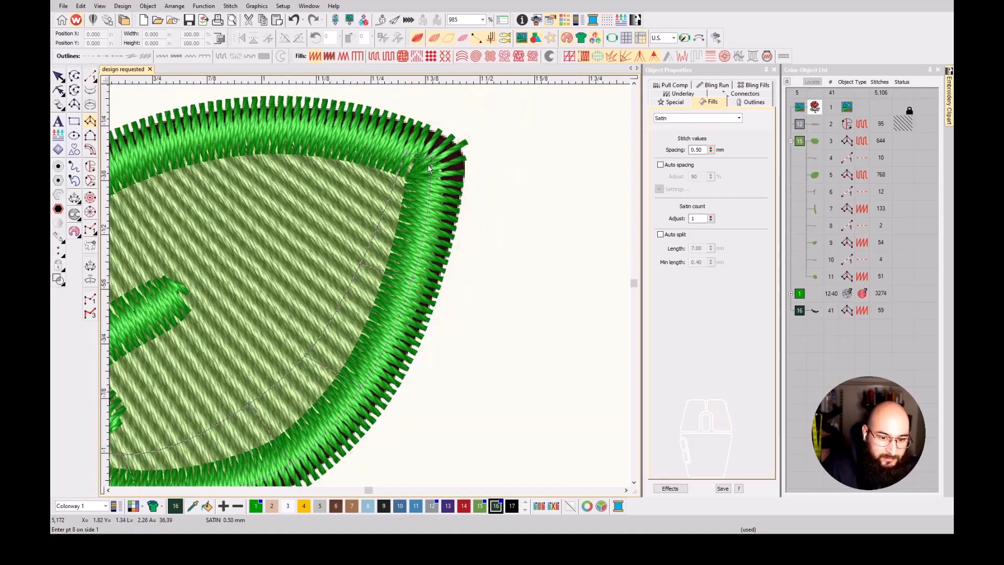
key("Return")
scroll(427, 166, "down", 2)
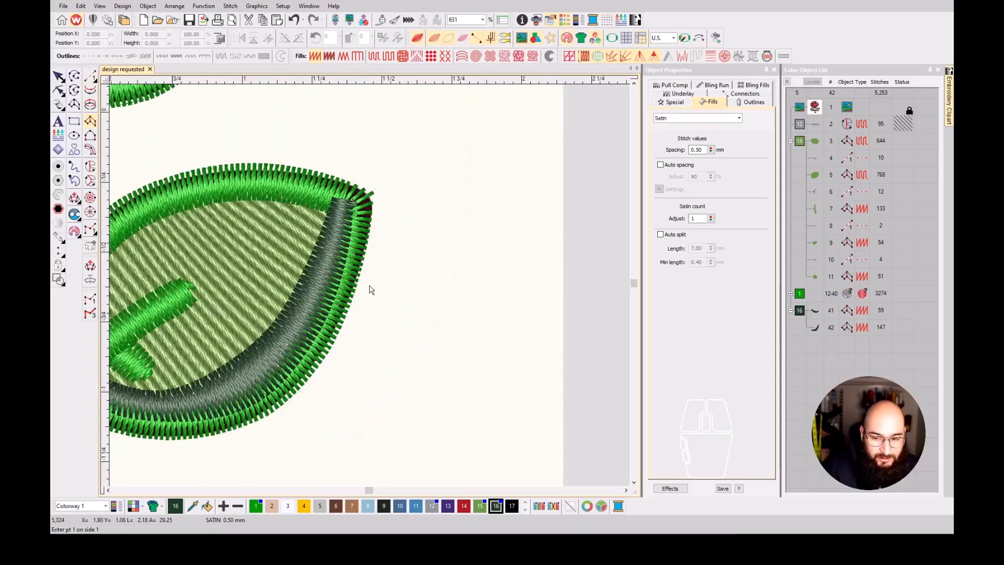
- Set the right leaf shadow's satin spacing to 1.00 mm and its connector after the object to Jump
left_click(815, 327)
double_click(696, 150)
type("1")
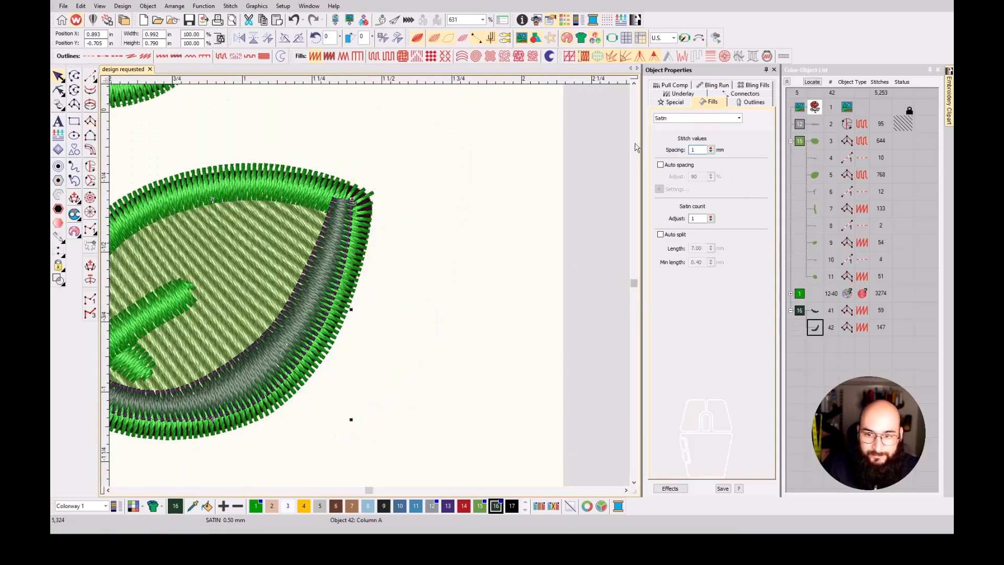
key("Return")
left_click(738, 96)
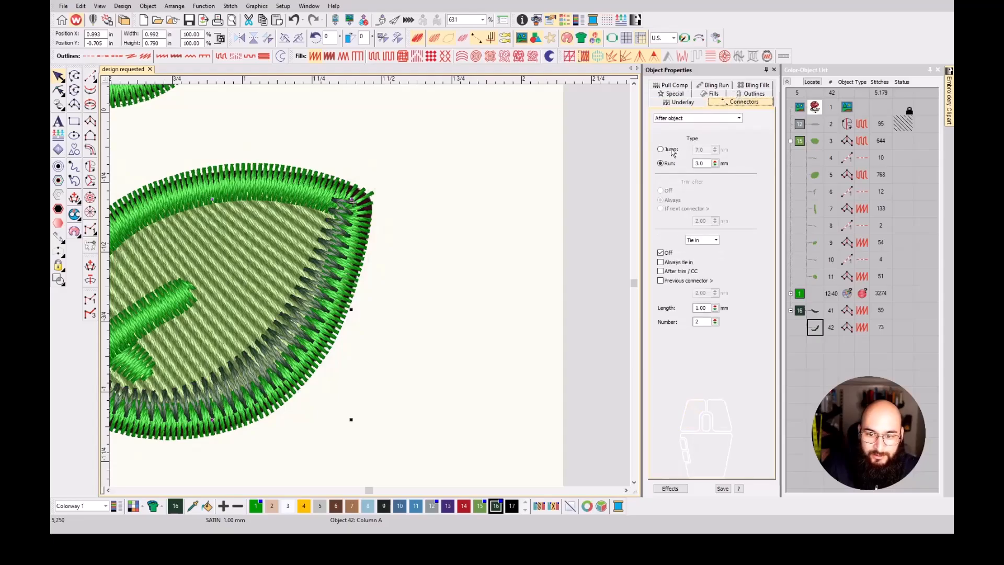
- Move both dark green leaf shadows ahead of the bright green outlines in the stitching sequence
left_click(799, 312)
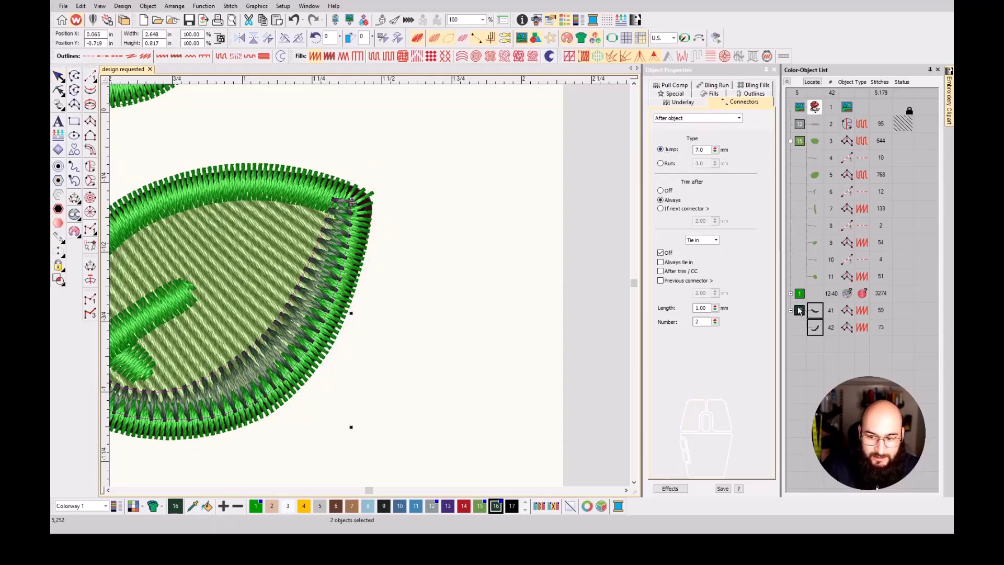
left_click_drag(800, 313, 800, 291)
scroll(370, 289, "down", 1)
key("Escape")
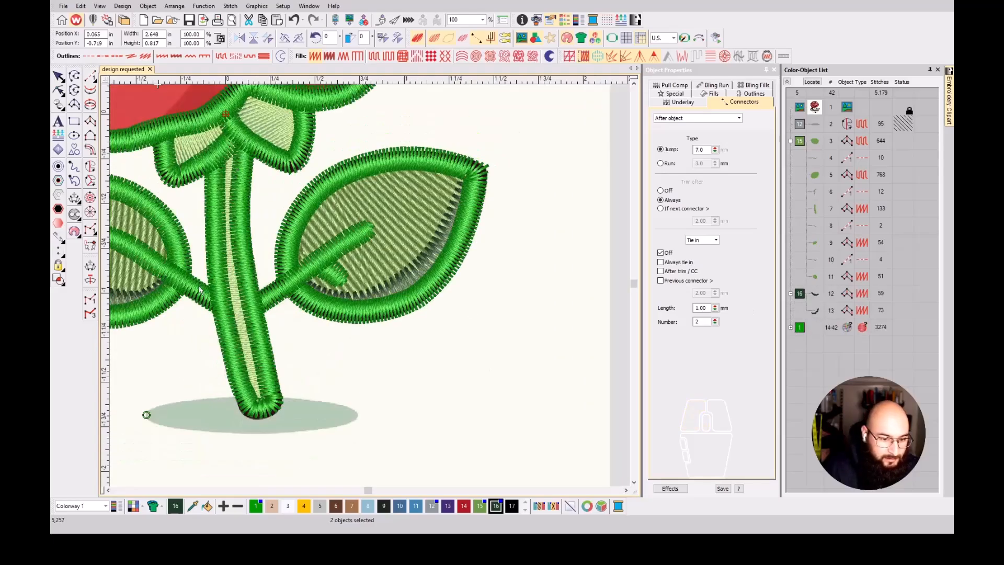
scroll(199, 289, "down", 3)
key("d")
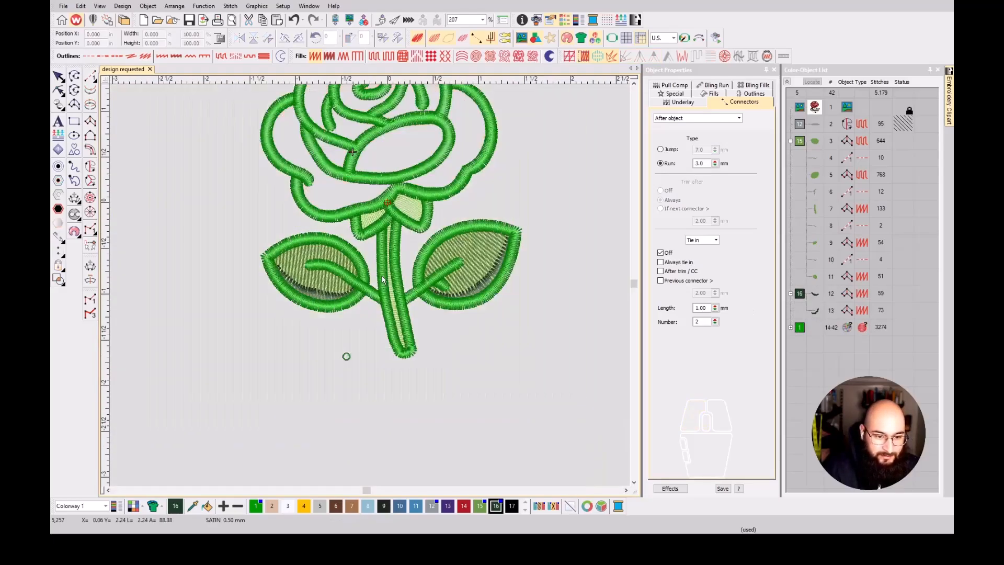
scroll(370, 247, "down", 1)
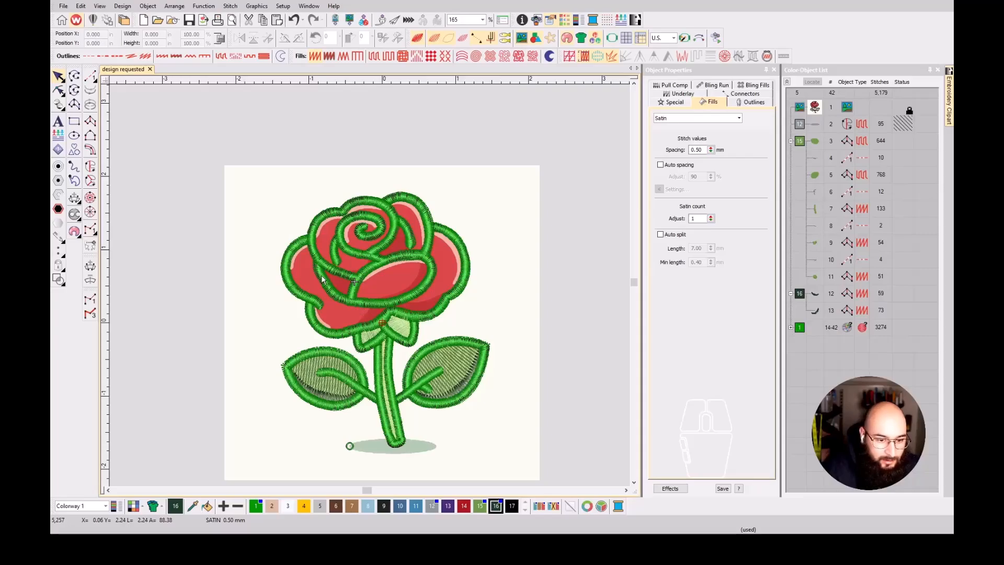
- Start a Complex Turning fill in red color 14, tracing the rose's outer left petal from its upper junction down along the outline
left_click(464, 505)
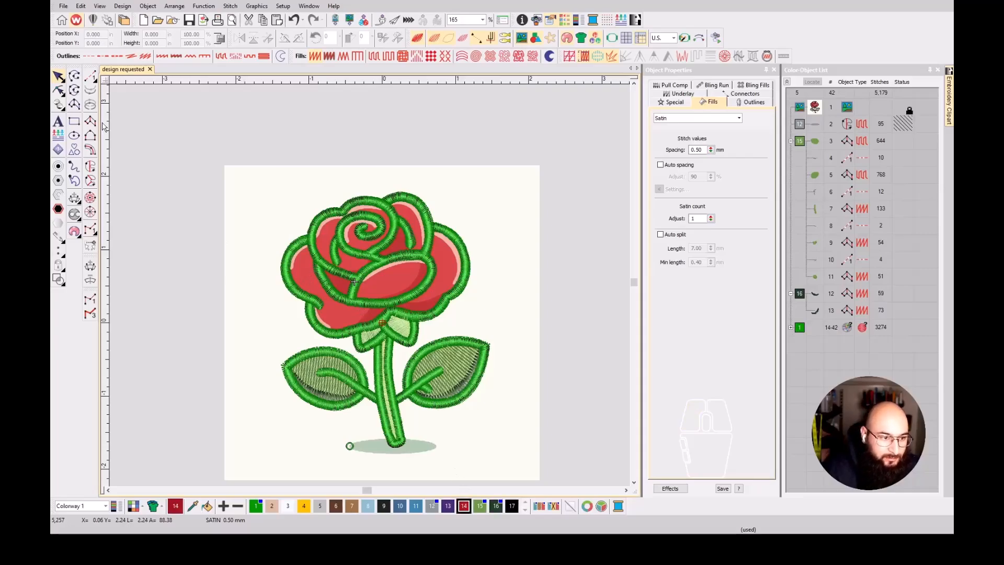
left_click(91, 182)
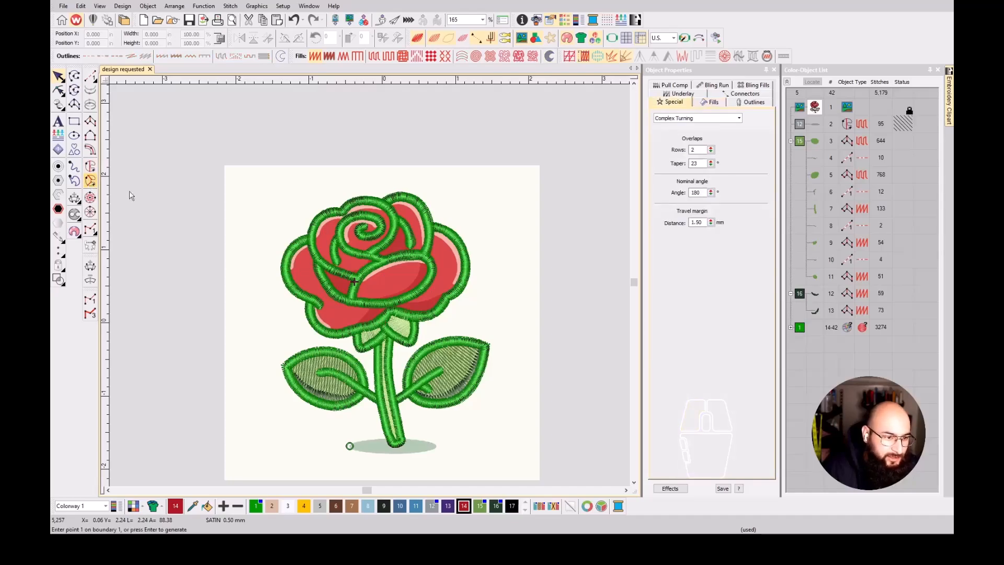
scroll(371, 289, "up", 6)
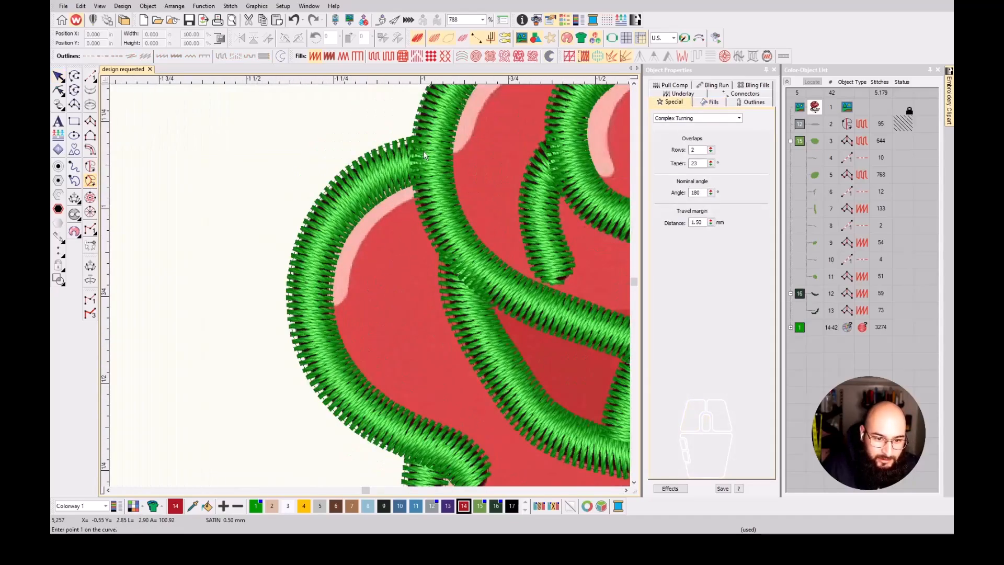
left_click(426, 163)
left_click(387, 167)
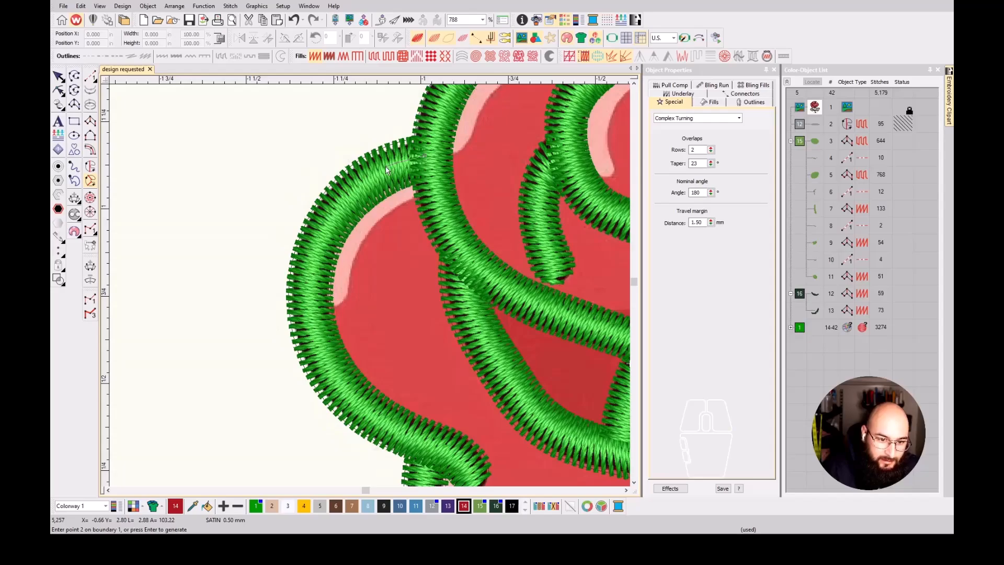
right_click(336, 202)
right_click(310, 261)
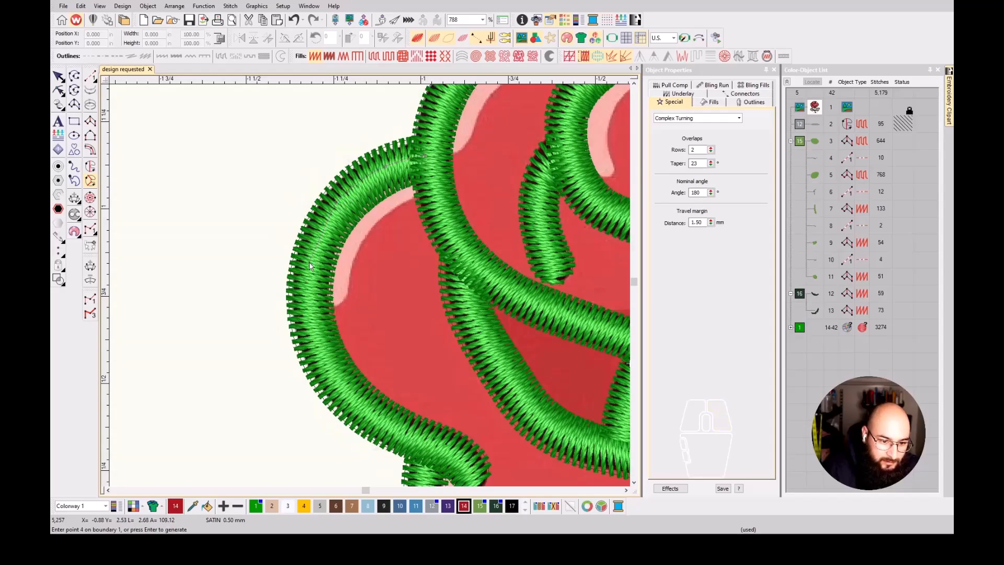
right_click(311, 317)
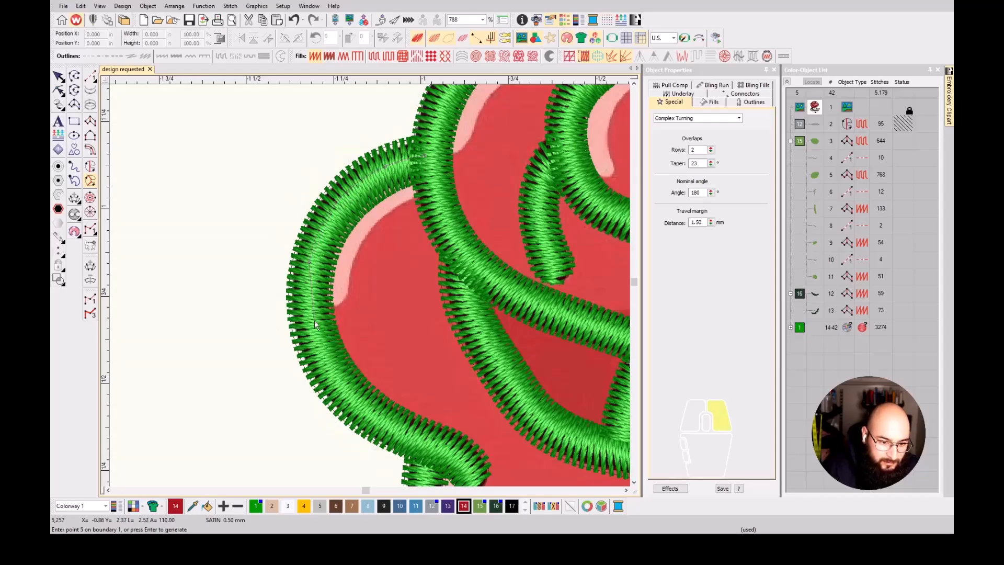
left_click(365, 410)
- Continue the red fill's boundary past the notch below the left petal and around the lower-left petal's outline
scroll(433, 445, "down", 2)
scroll(369, 285, "up", 2)
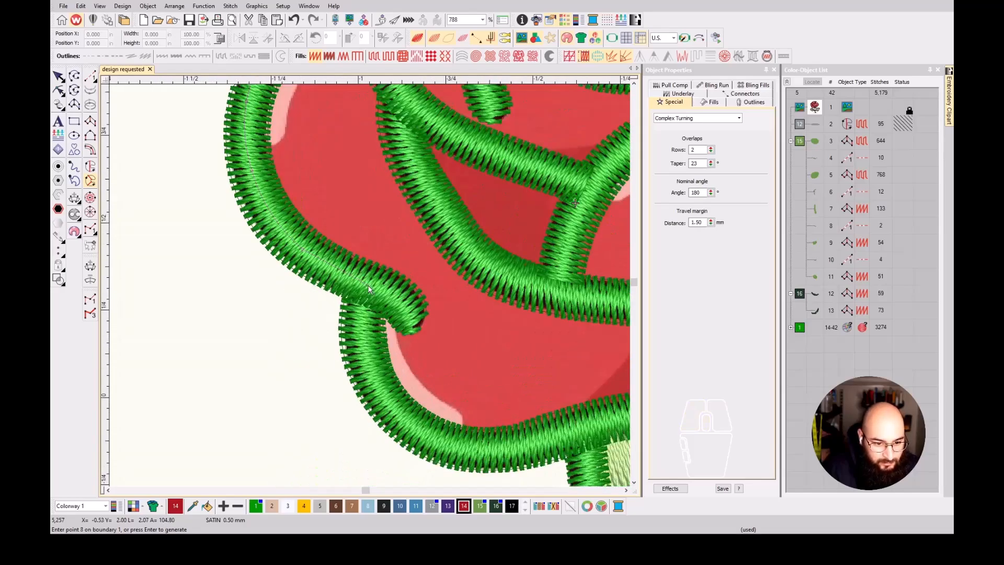
left_click(365, 321)
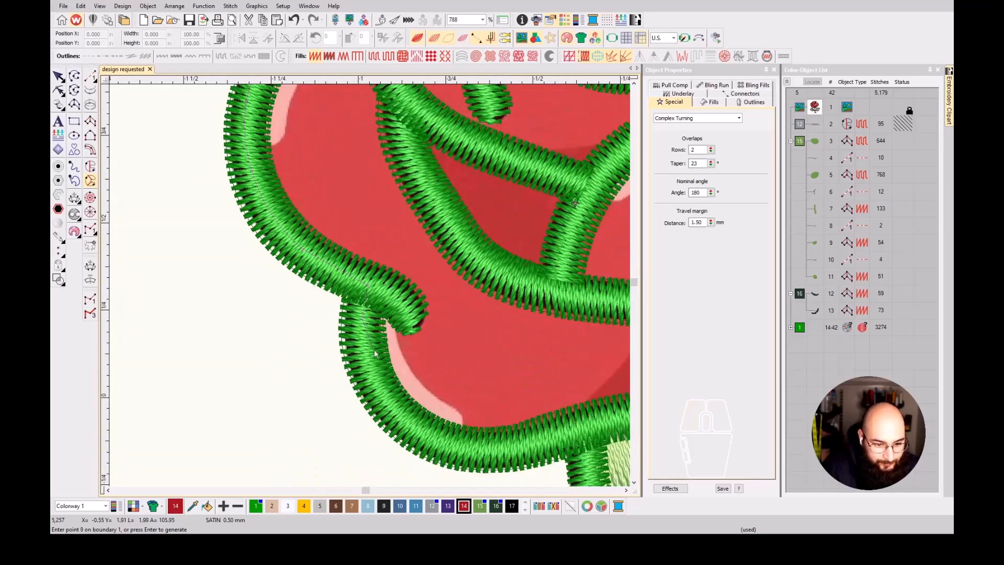
left_click(369, 376)
left_click(421, 433)
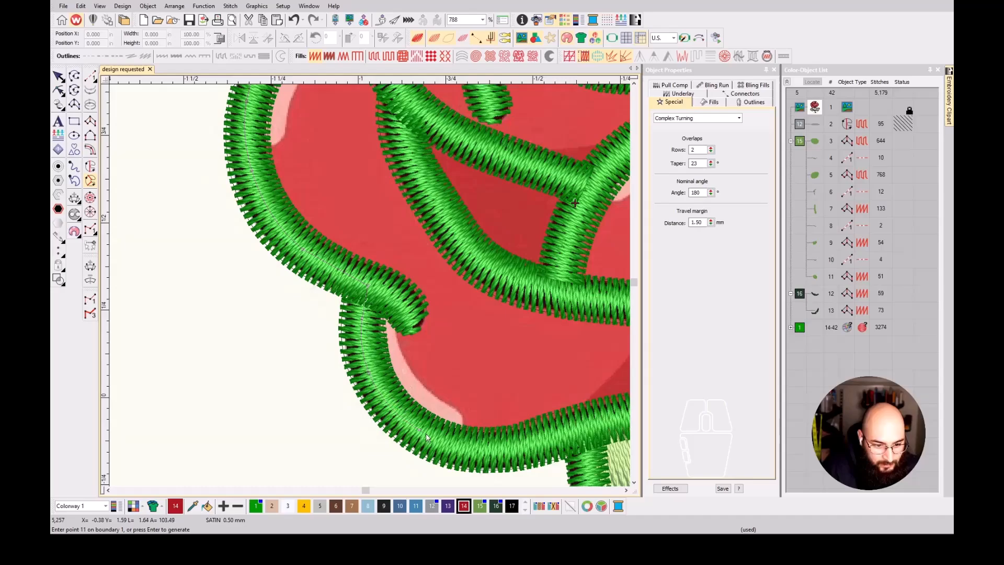
left_click(491, 448)
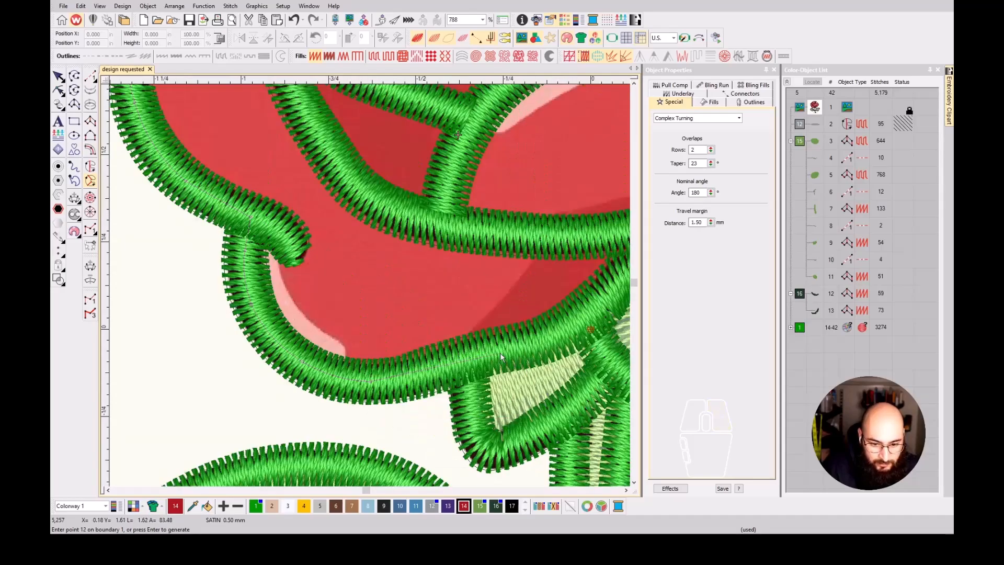
- Replace the last boundary point and trace the rose's base above the left sepal up to the peak over the right sepal
key("BackSpace")
scroll(509, 352, "up", 1)
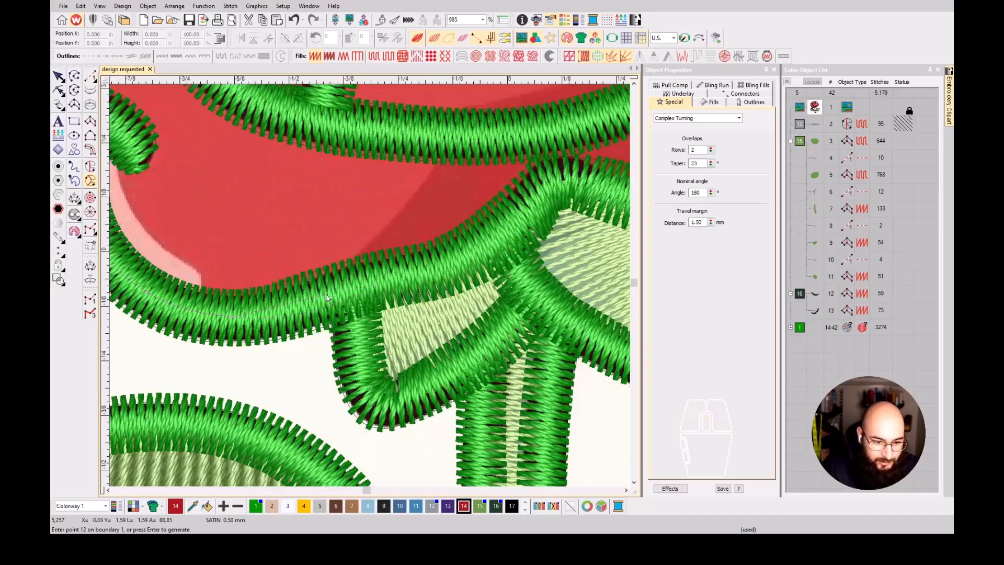
left_click(331, 295)
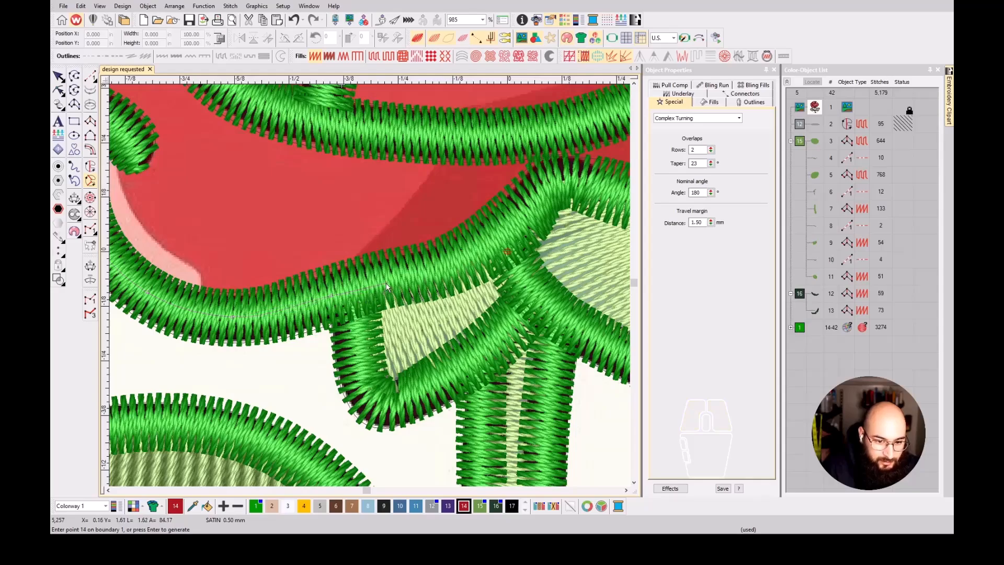
left_click(386, 283)
left_click(445, 264)
left_click(488, 246)
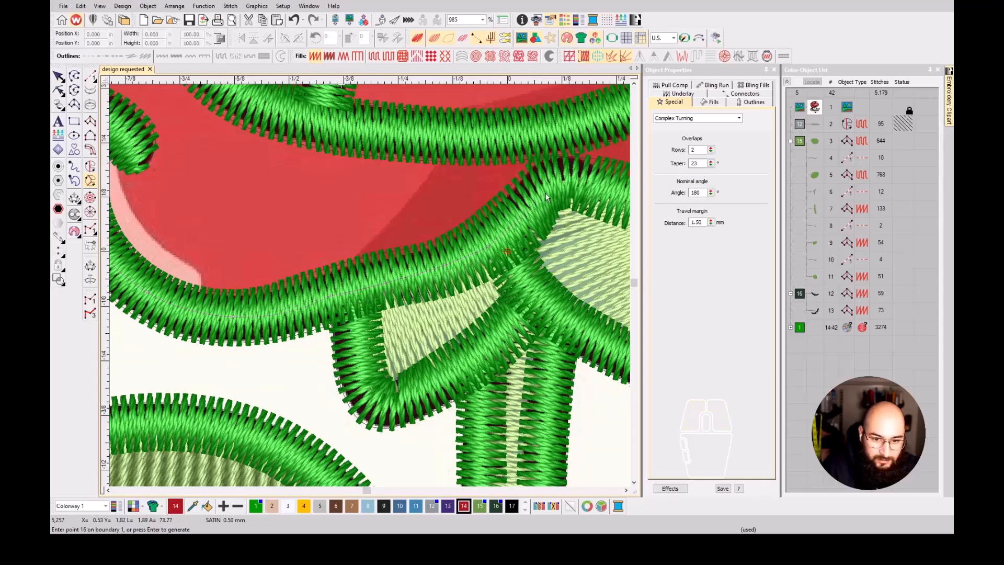
key("c")
left_click(369, 284)
left_click(385, 276)
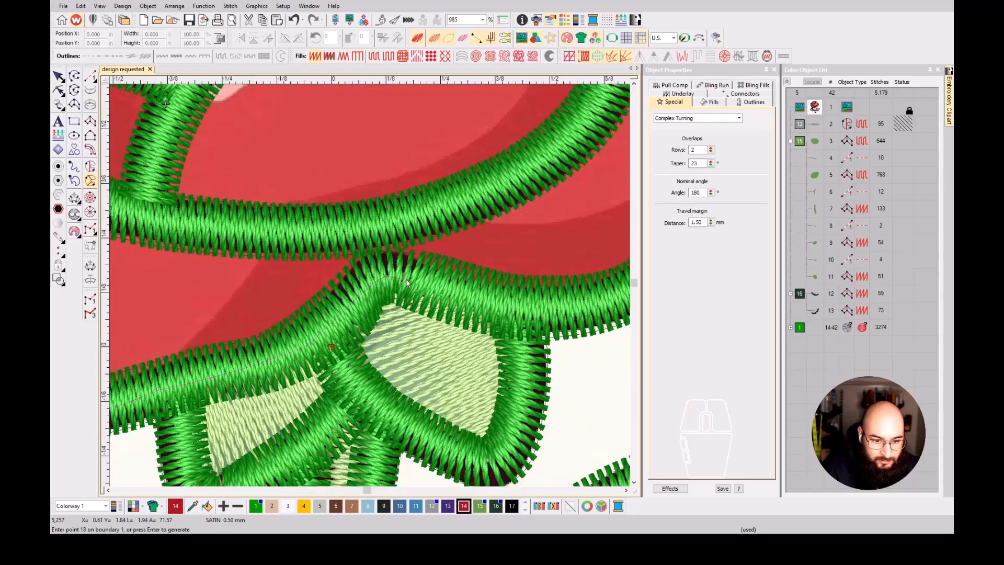
- Extend the red fill's boundary from the right sepal along the rose's lower-right edge, past the notch into the right petal
left_click(491, 304)
left_click(576, 306)
scroll(576, 306, "down", 2)
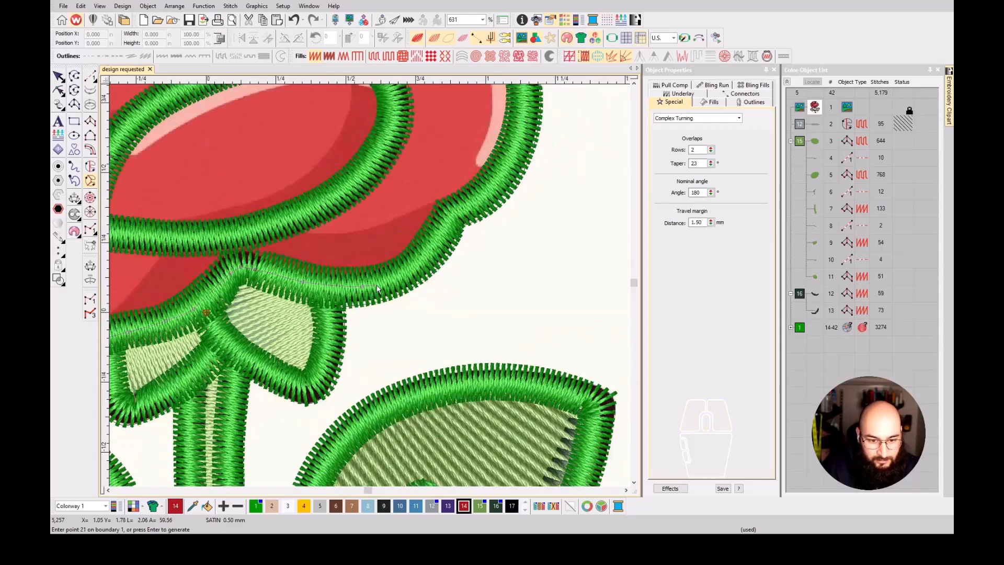
left_click(407, 271)
left_click(439, 243)
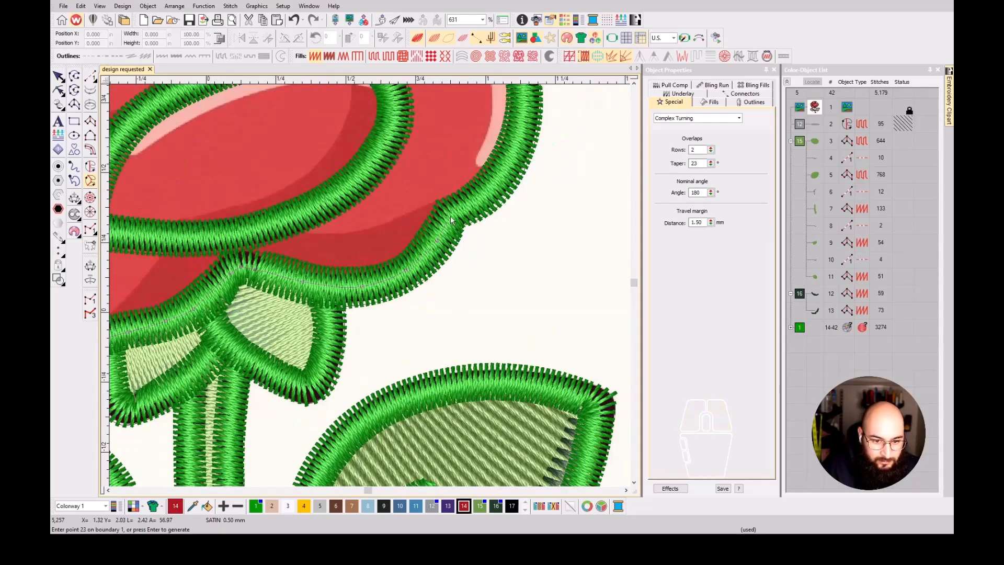
left_click(452, 214)
left_click(481, 200)
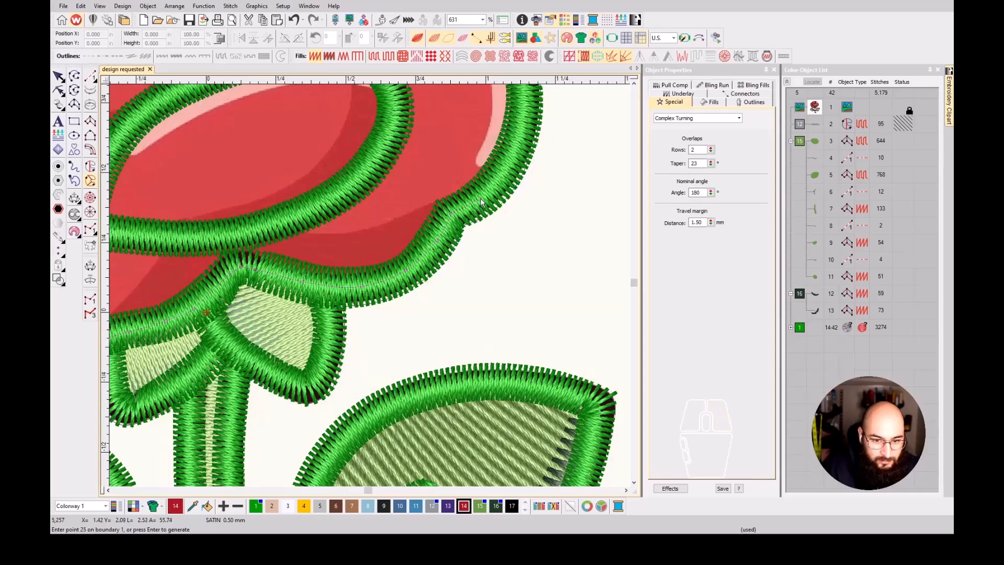
- Trace the red fill's boundary around the right petal's outer edge to its upper junction, then down the inner line toward the front petal
left_click(511, 166)
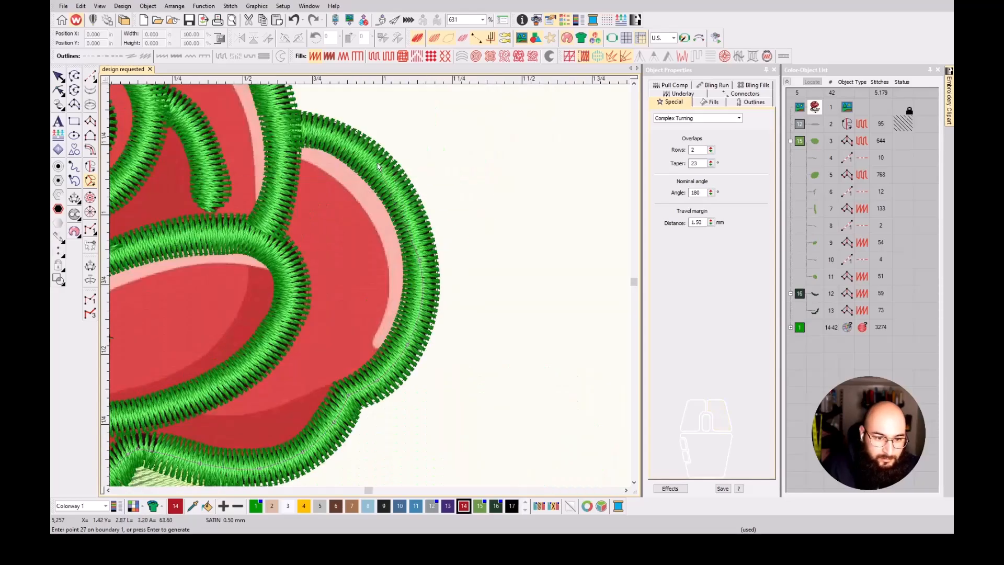
left_click(375, 165)
left_click(309, 131)
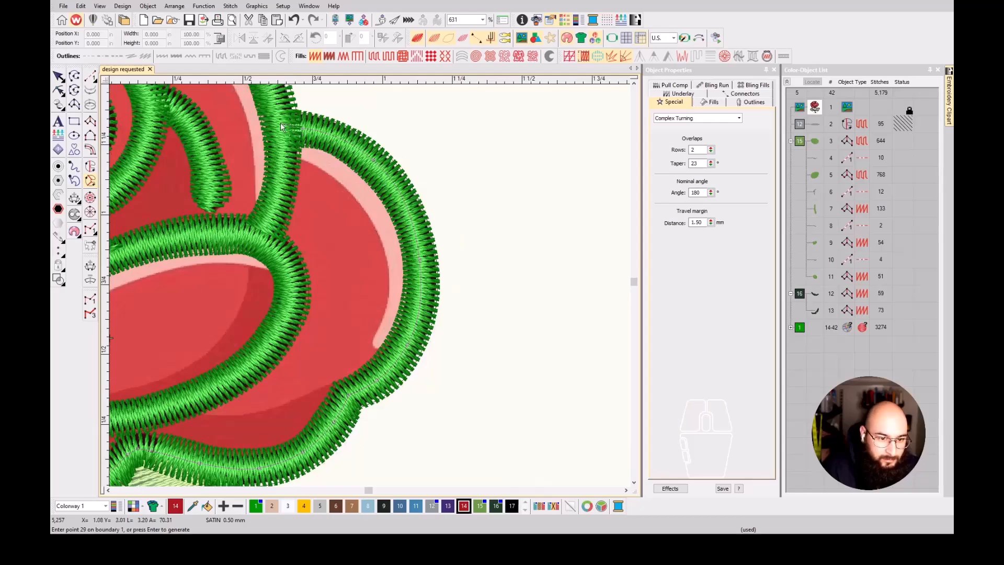
left_click(280, 127)
left_click(277, 211)
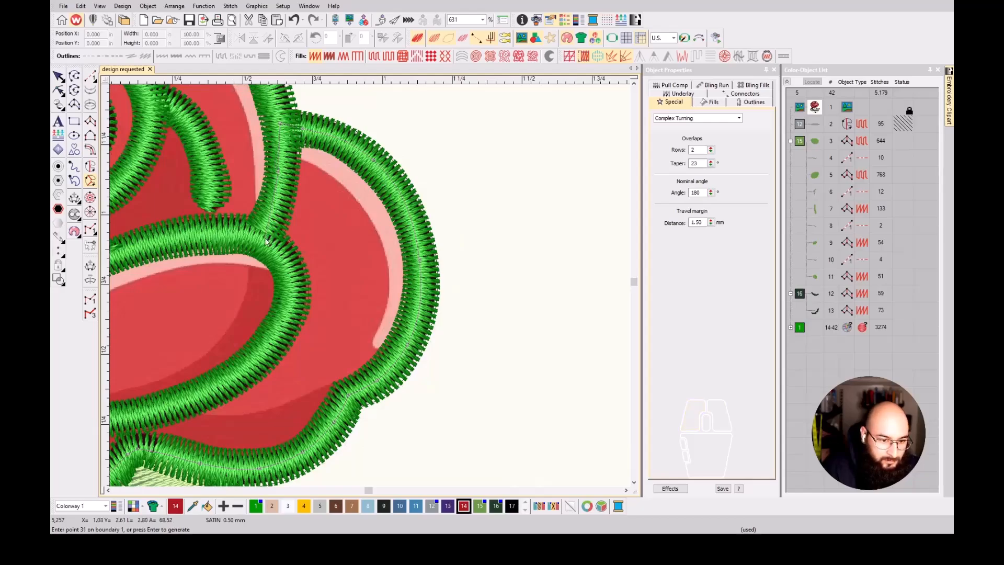
- Continue the red fill's boundary around the front petal's right end and along its lower outline
scroll(265, 242, "down", 3)
scroll(265, 242, "up", 4)
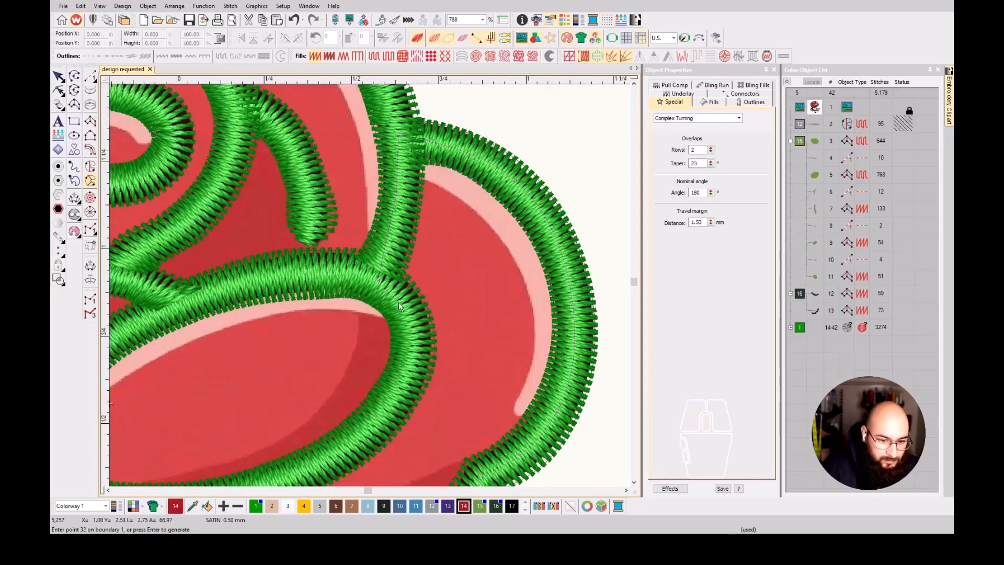
left_click(402, 310)
left_click(410, 359)
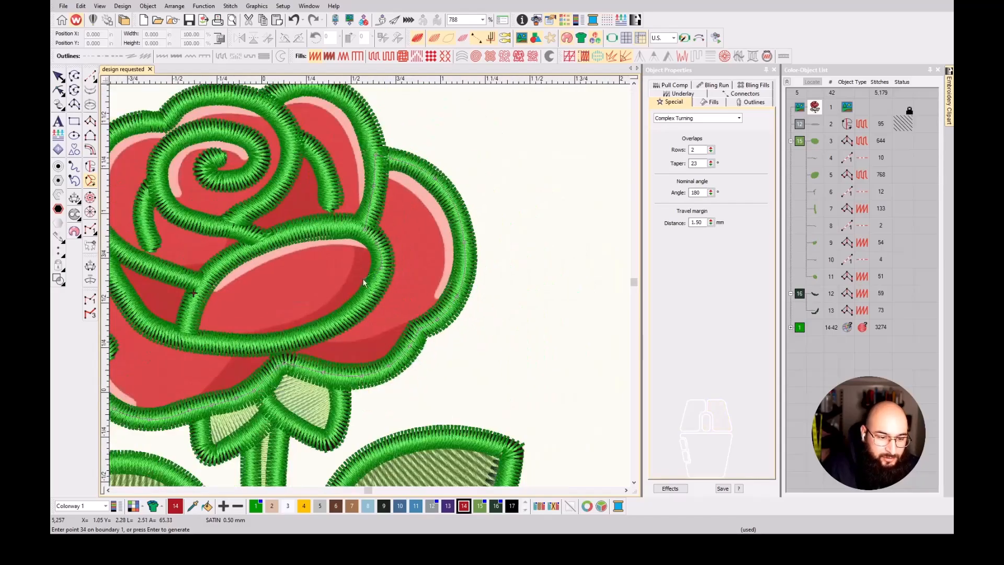
scroll(368, 280, "down", 2)
scroll(366, 295, "up", 1)
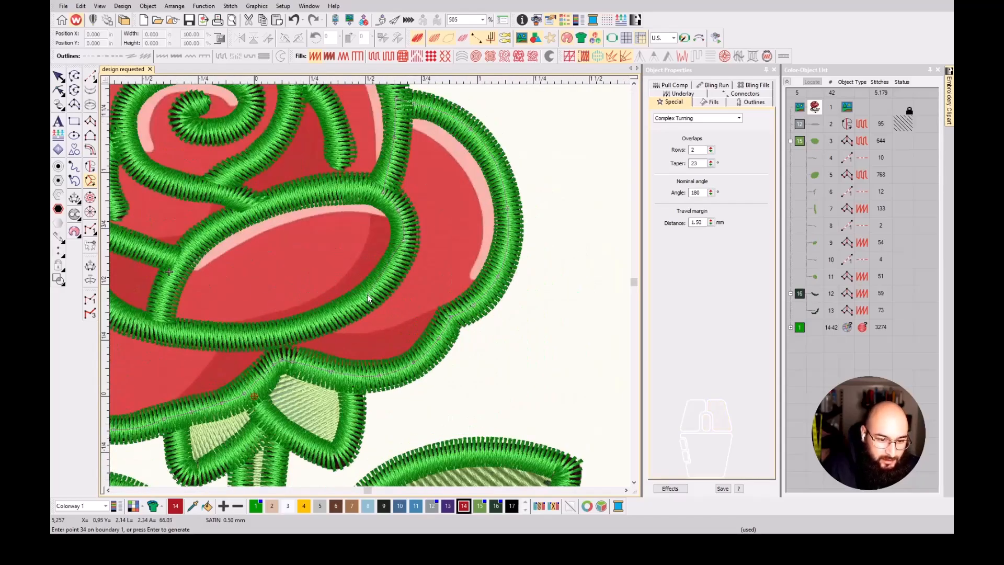
left_click(314, 327)
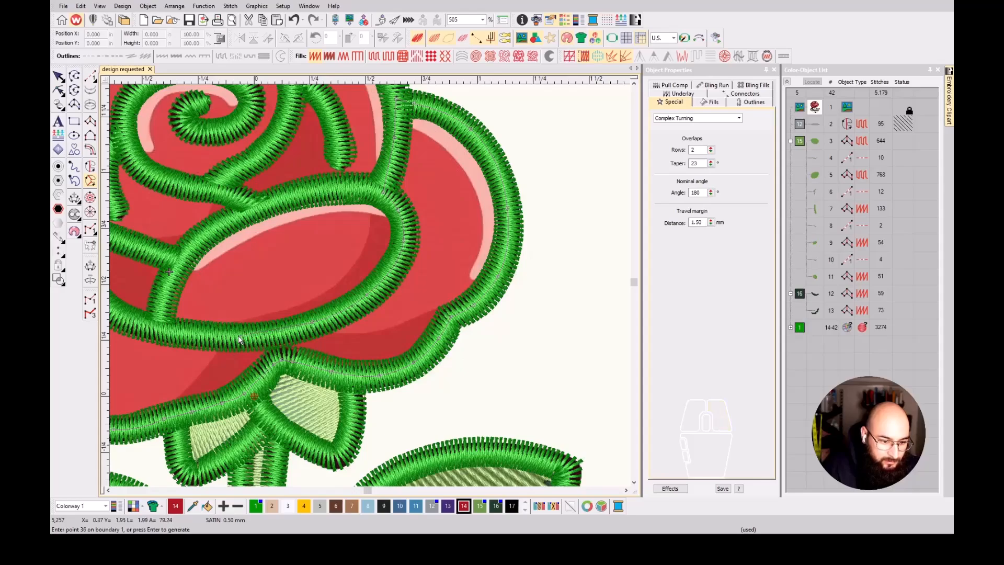
- Trace the boundary up the left petal's inner edge, replace the misplaced last points, and close it near the petal's upper junction
left_click_drag(125, 319, 243, 304)
right_click(238, 300)
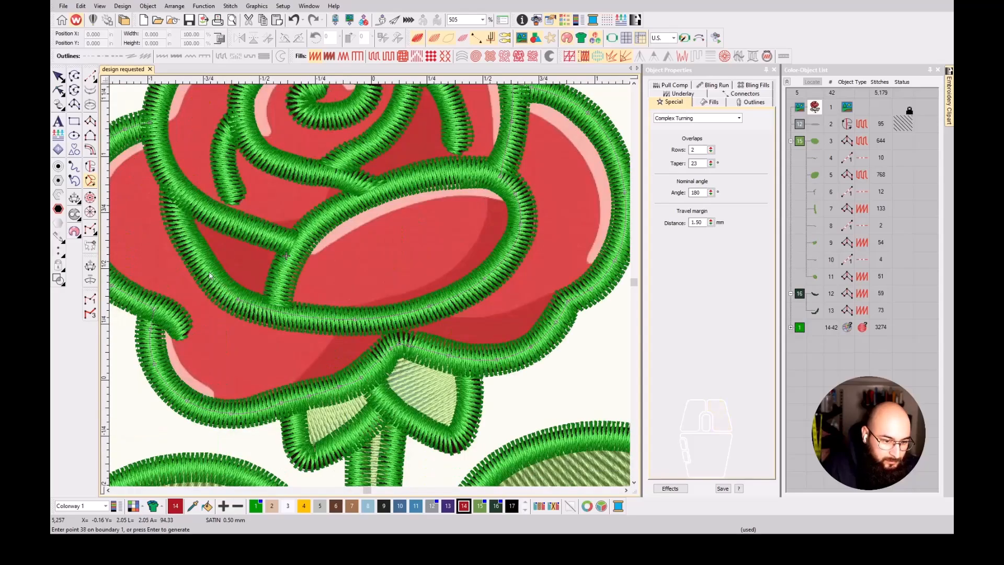
right_click(193, 246)
scroll(172, 183, "up", 3)
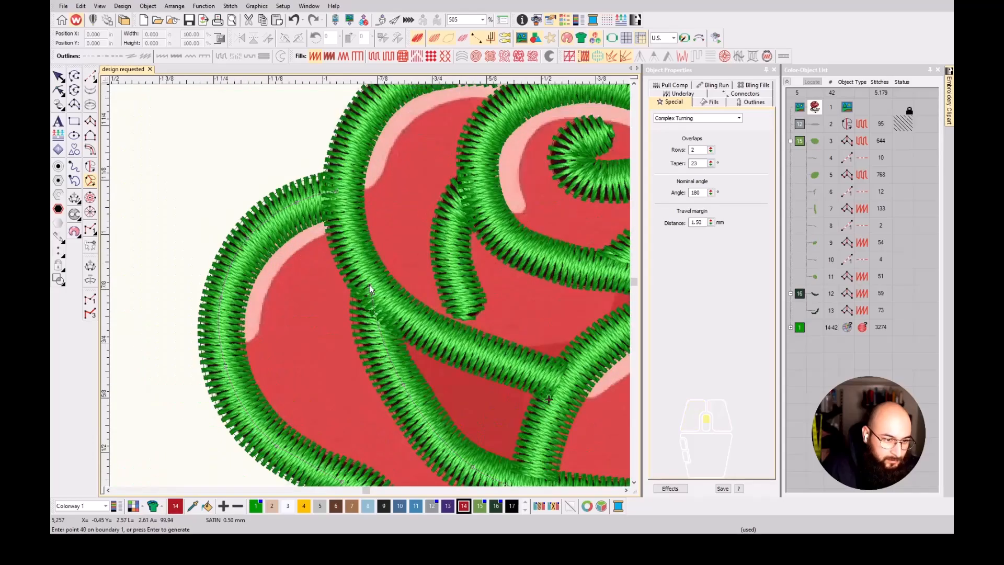
left_click(345, 229)
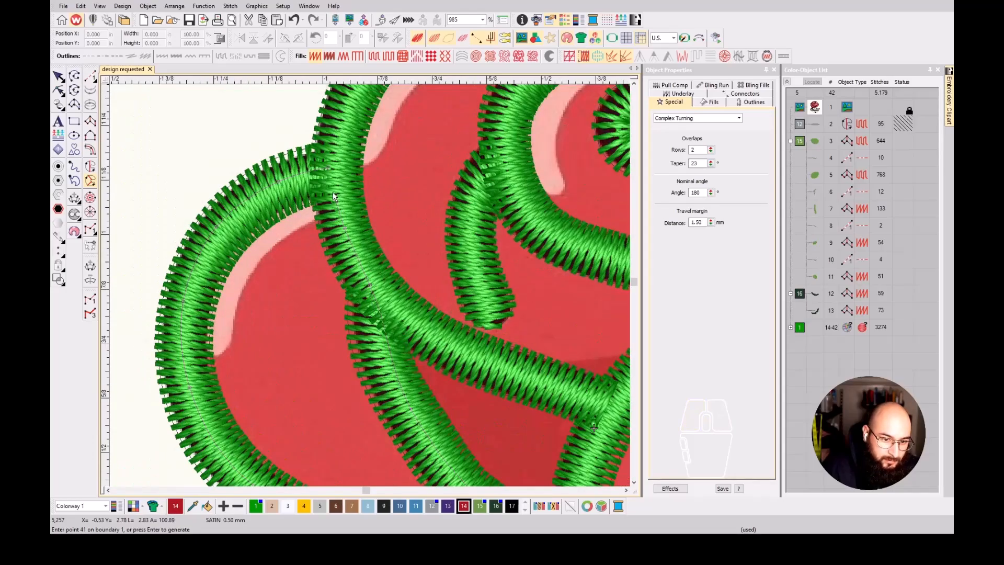
key("BackSpace")
key("BackSpace")
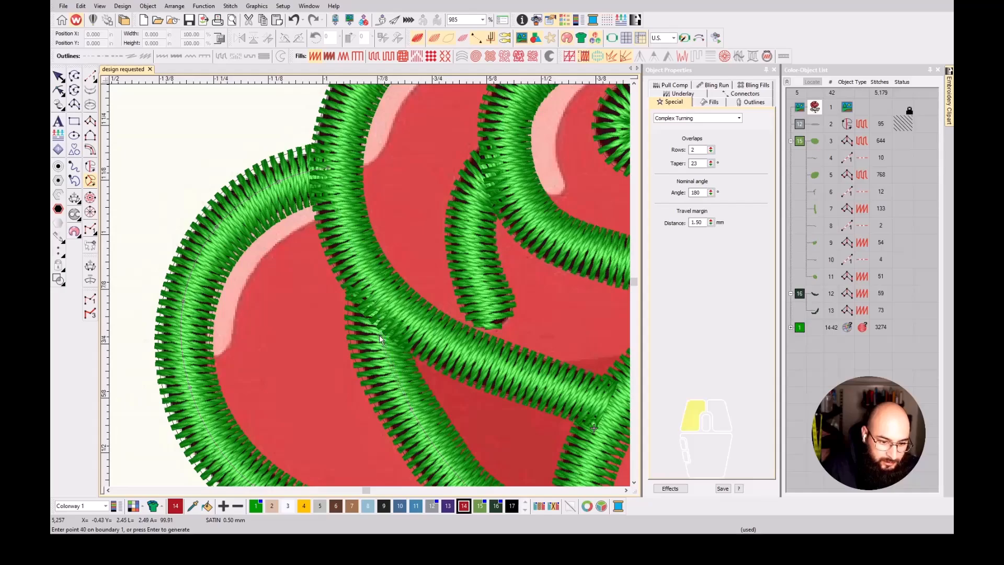
left_click(345, 225)
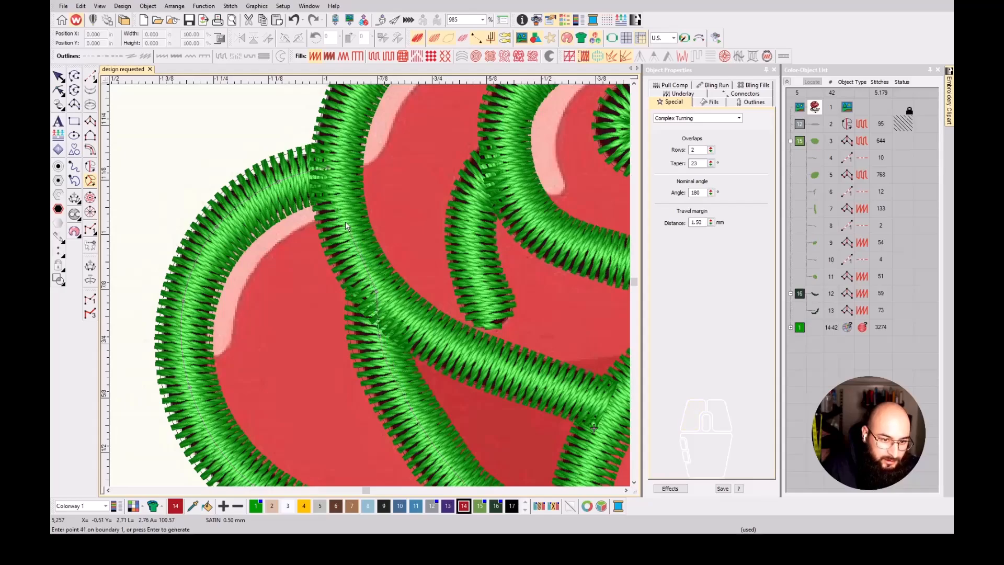
key("Return")
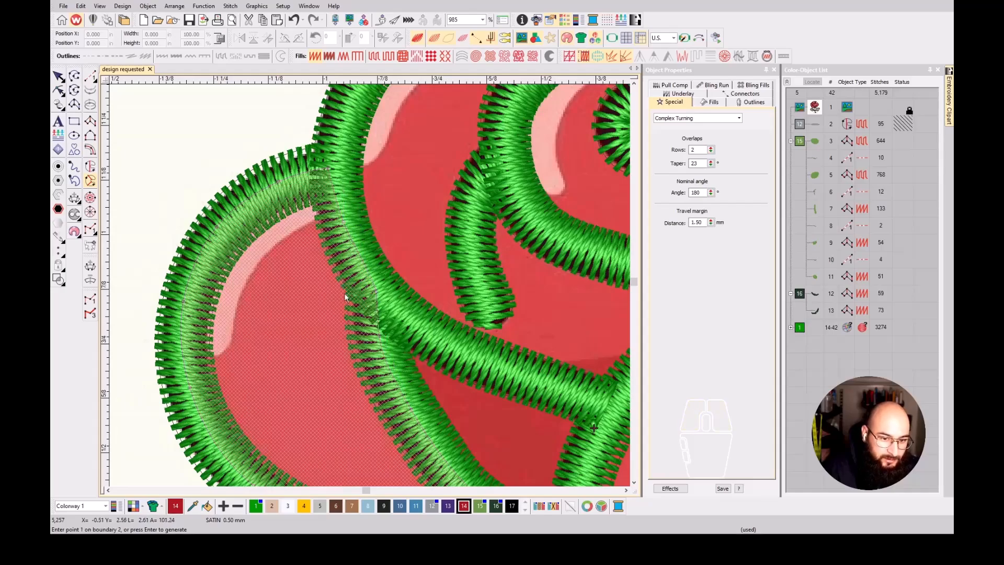
- Generate the red fill with its entry at the left petal's top, exit at the right petal's top, and angle lines fanning around the rose
scroll(357, 211, "down", 3)
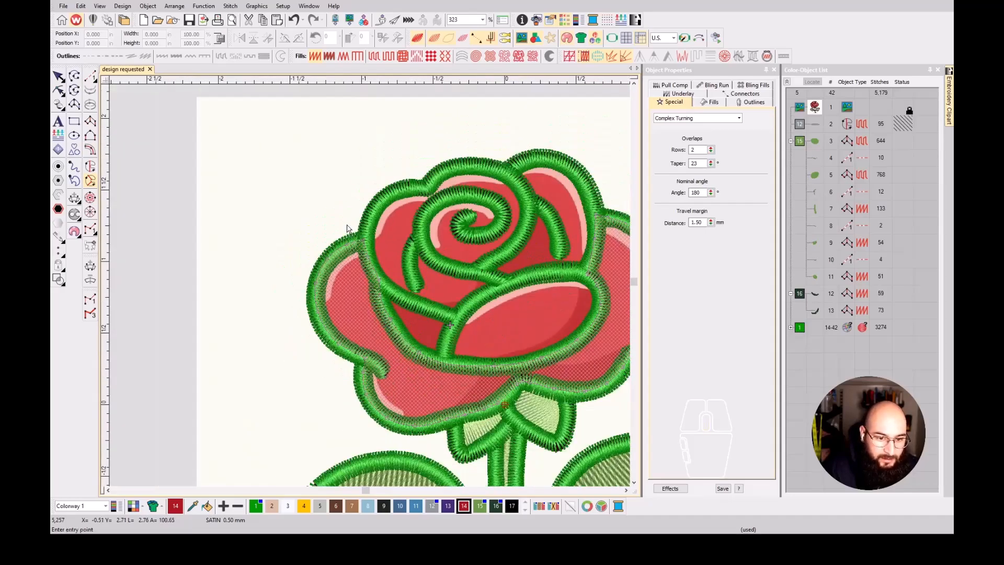
left_click(356, 232)
scroll(403, 375, "down", 2)
left_click(517, 293)
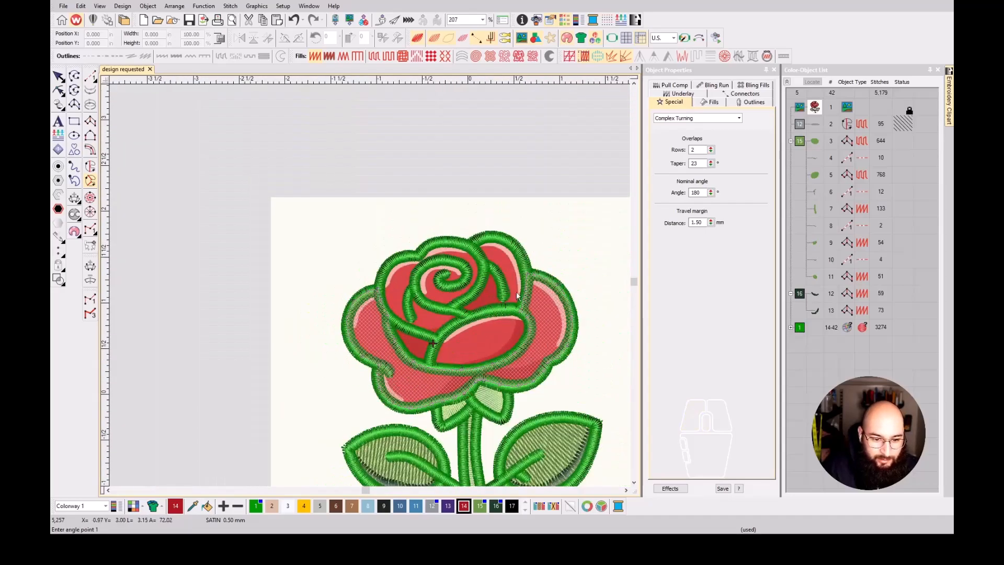
left_click(410, 311)
left_click(351, 354)
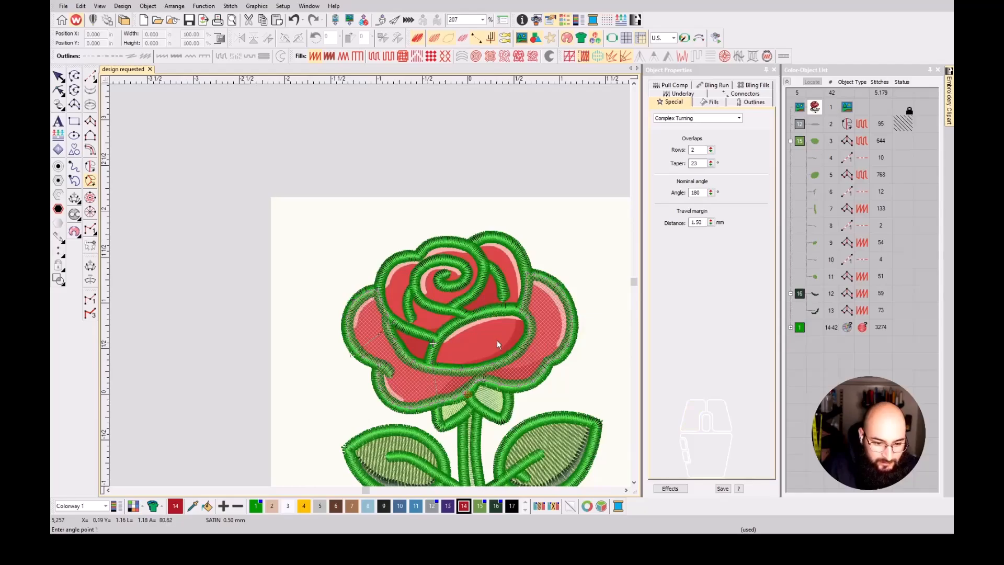
left_click(498, 336)
left_click(564, 413)
left_click(528, 314)
left_click(615, 268)
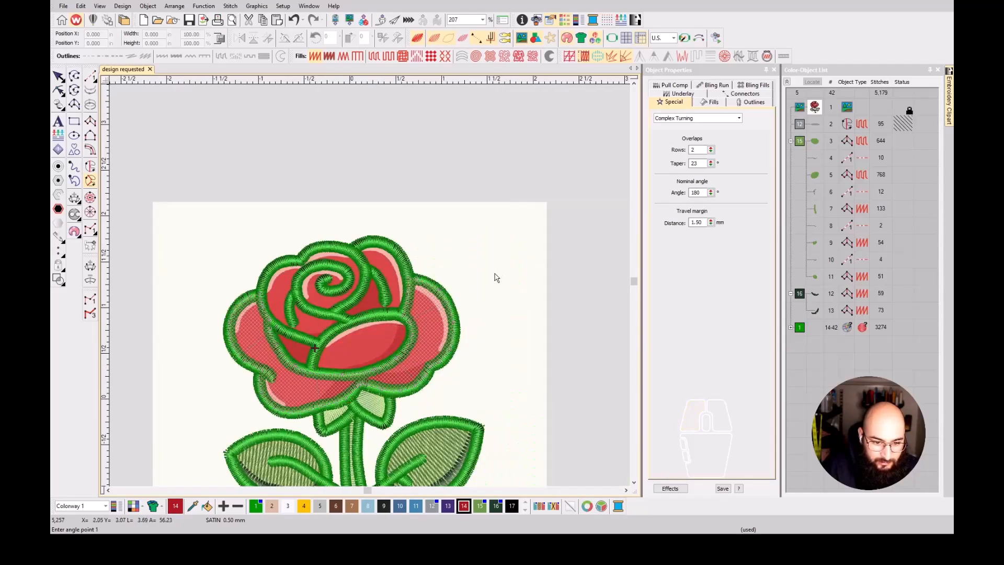
key("Return")
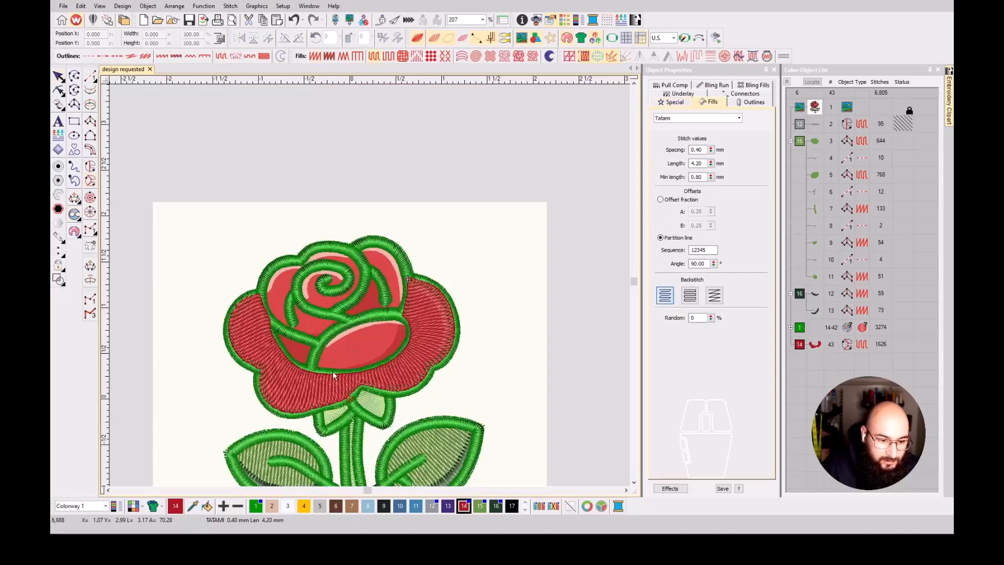
key("s")
key("s")
scroll(359, 349, "up", 2)
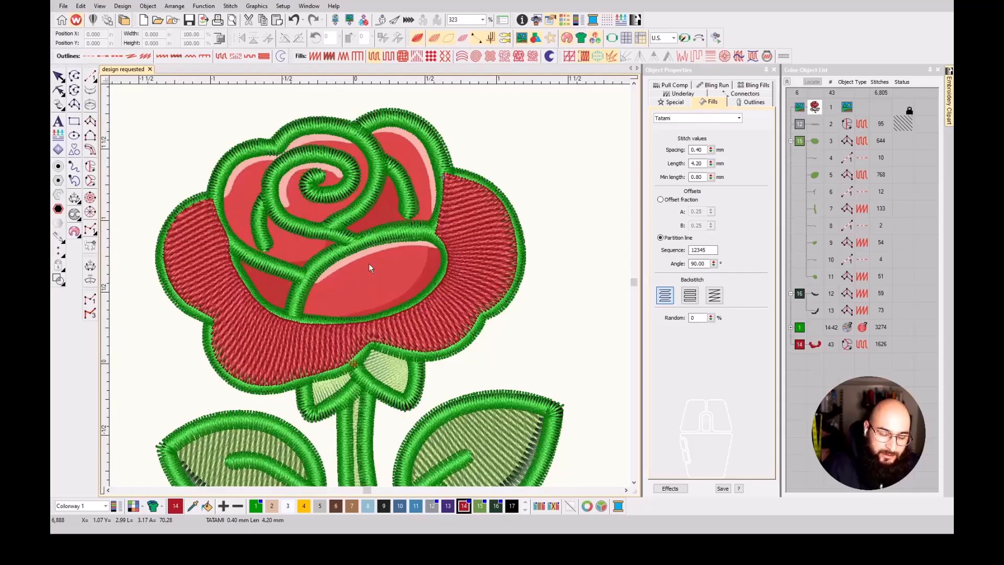
key("s")
key("s")
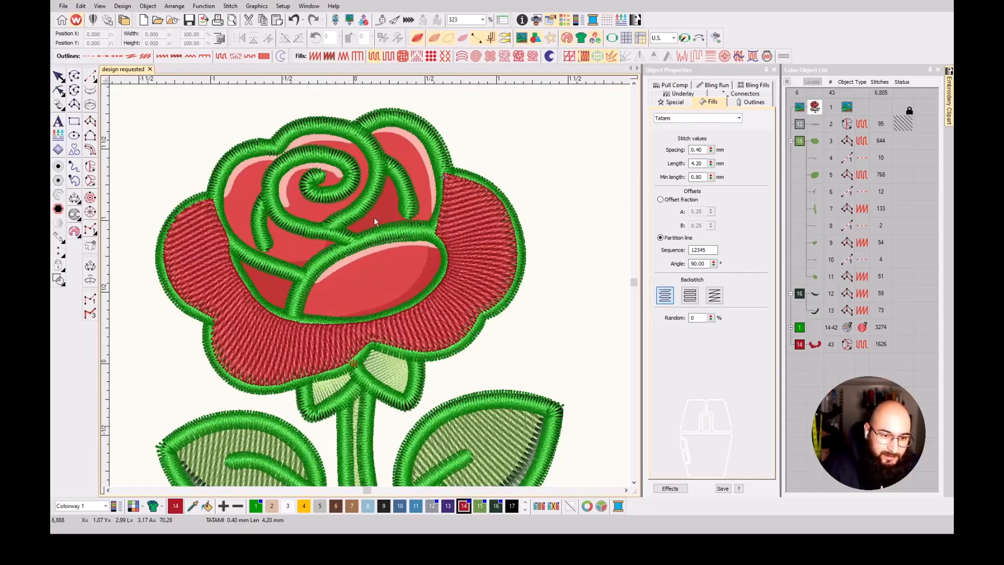
- Digitize a red travel run from the right petal's upper end across the front petal to the small dark petal section beside the left petal
left_click(90, 76)
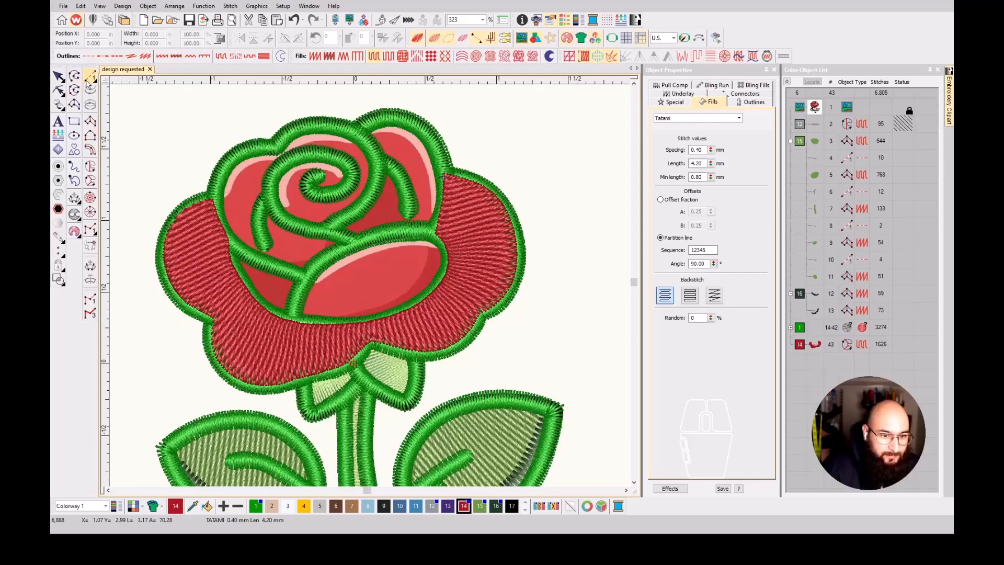
left_click(384, 282)
left_click(273, 290)
left_click(239, 264)
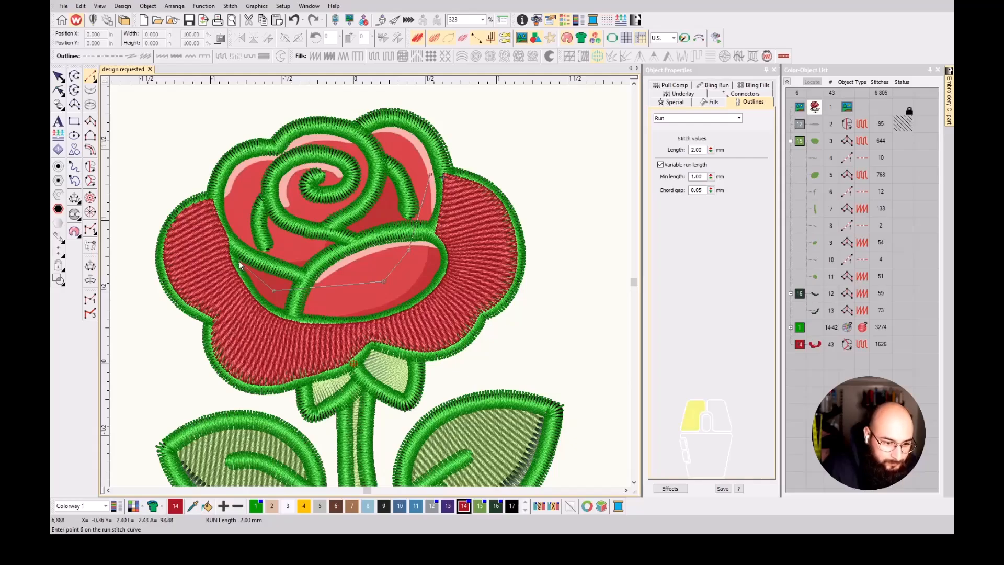
key("Return")
- Start a red Complex Fill on the small dark petal section, tracing its left and lower edge along the outline
scroll(244, 267, "up", 5)
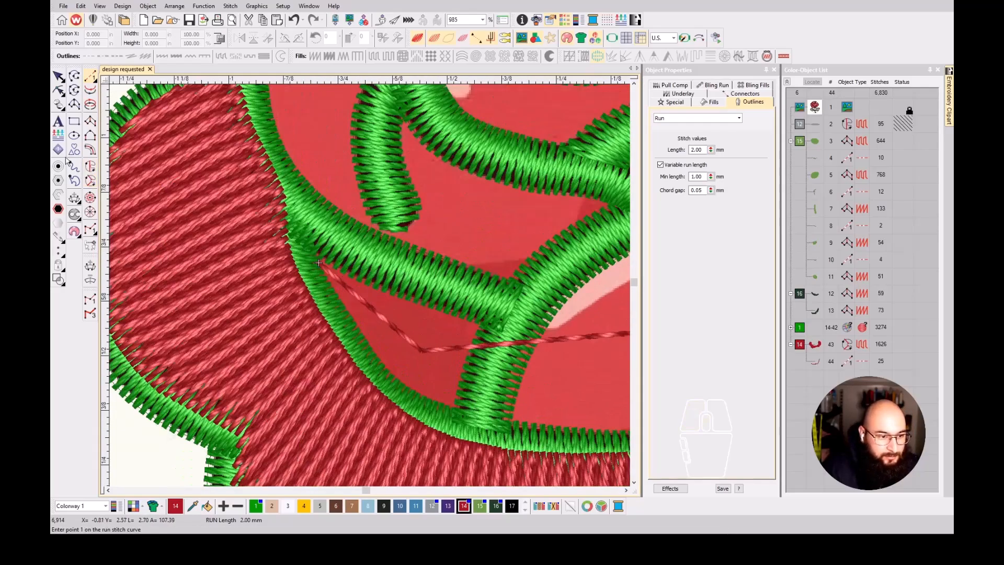
left_click(90, 166)
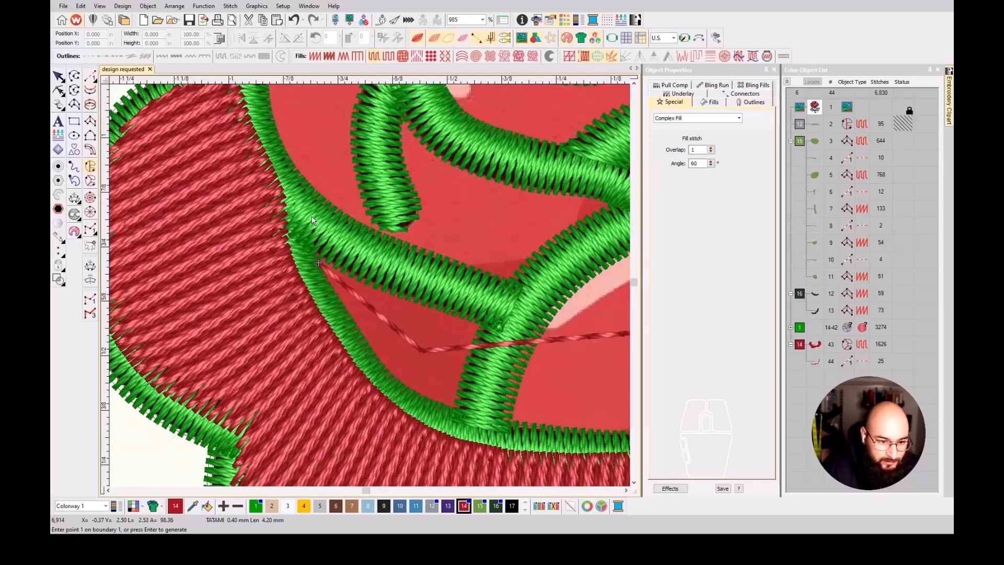
left_click(289, 235)
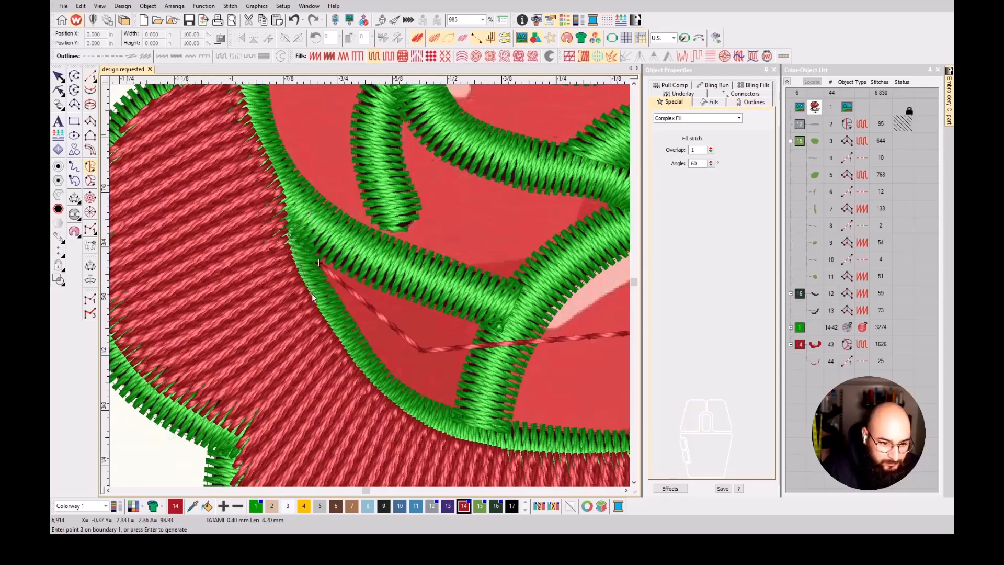
left_click(375, 389)
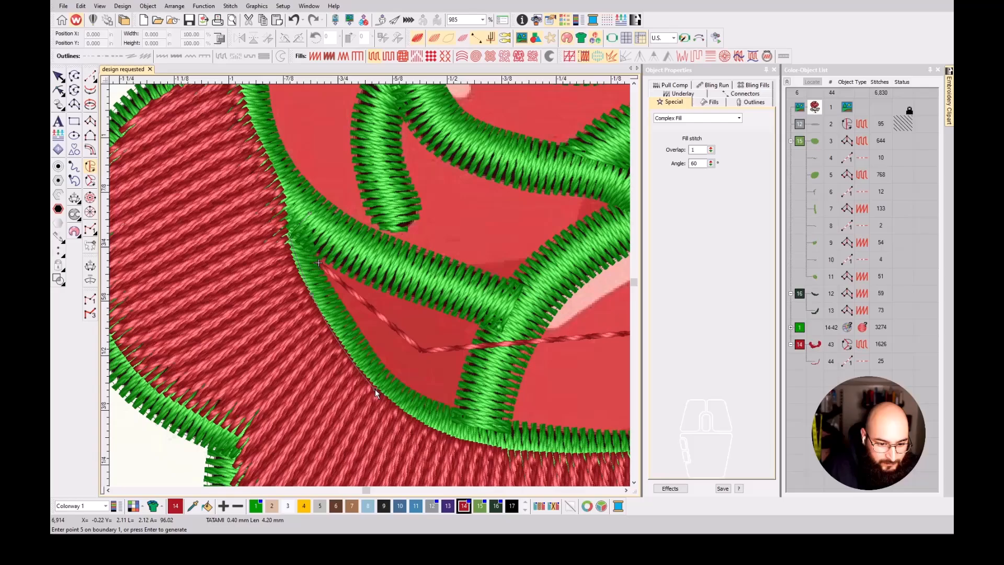
left_click(429, 432)
left_click(469, 447)
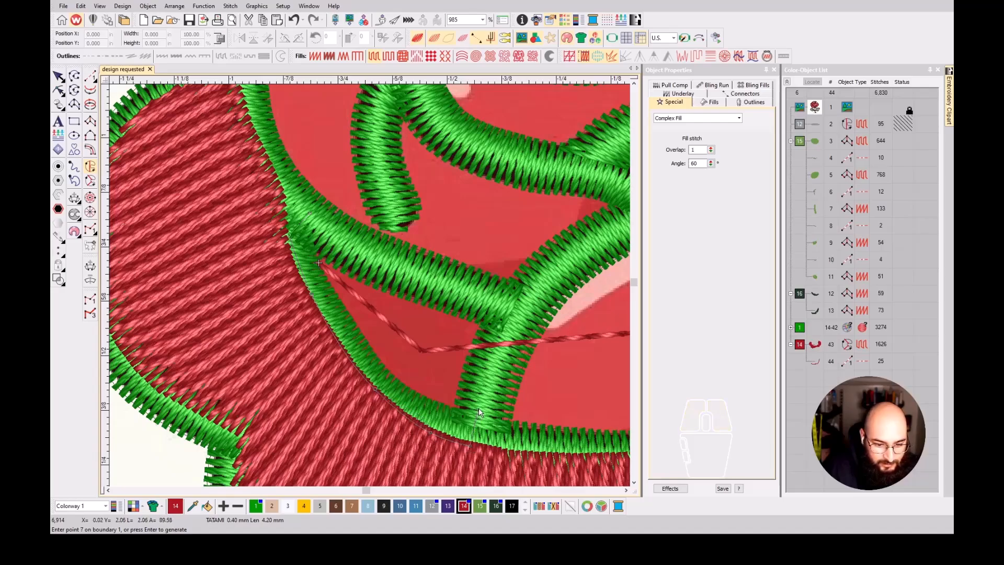
- Replace the last boundary point at the section's lower corner and trace its right edge up to the junction with the upper outline
scroll(484, 450, "up", 1)
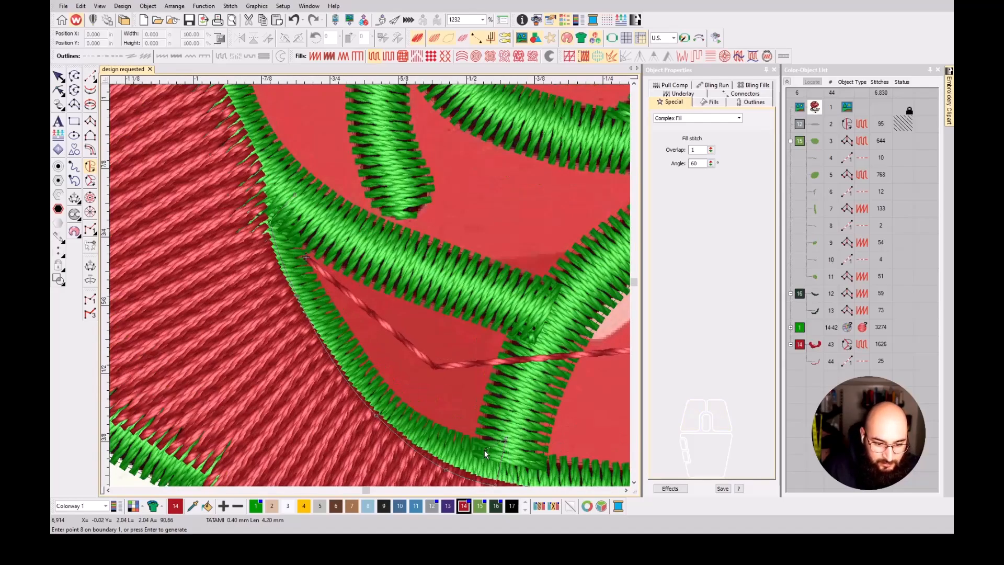
middle_click(484, 450)
scroll(370, 284, "down", 1)
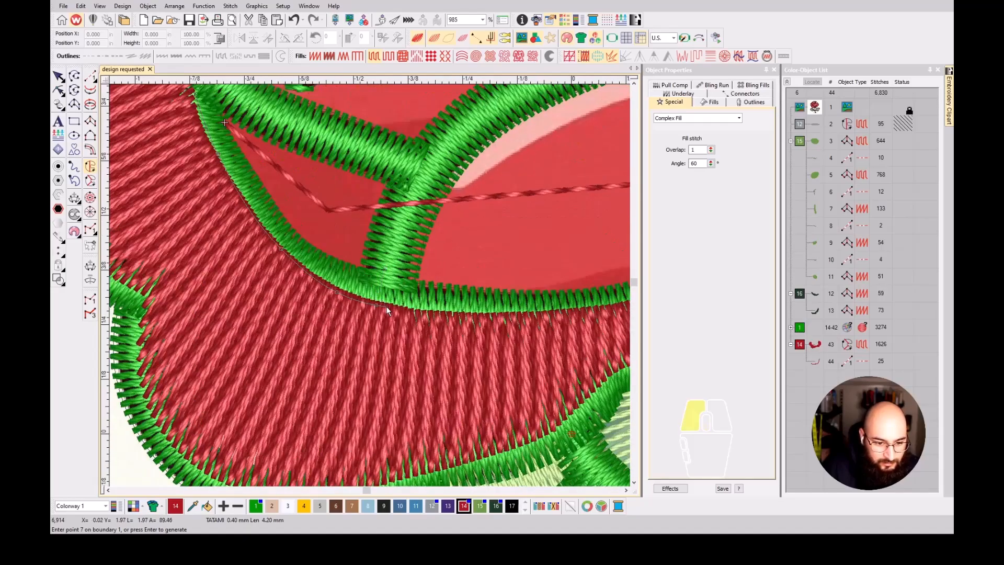
left_click(385, 306)
left_click(405, 214)
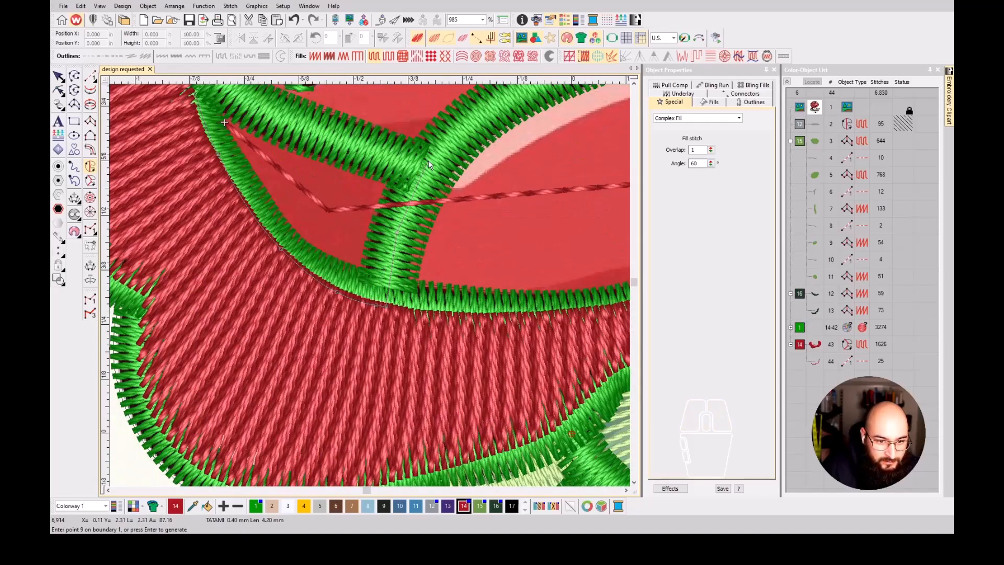
left_click(425, 166)
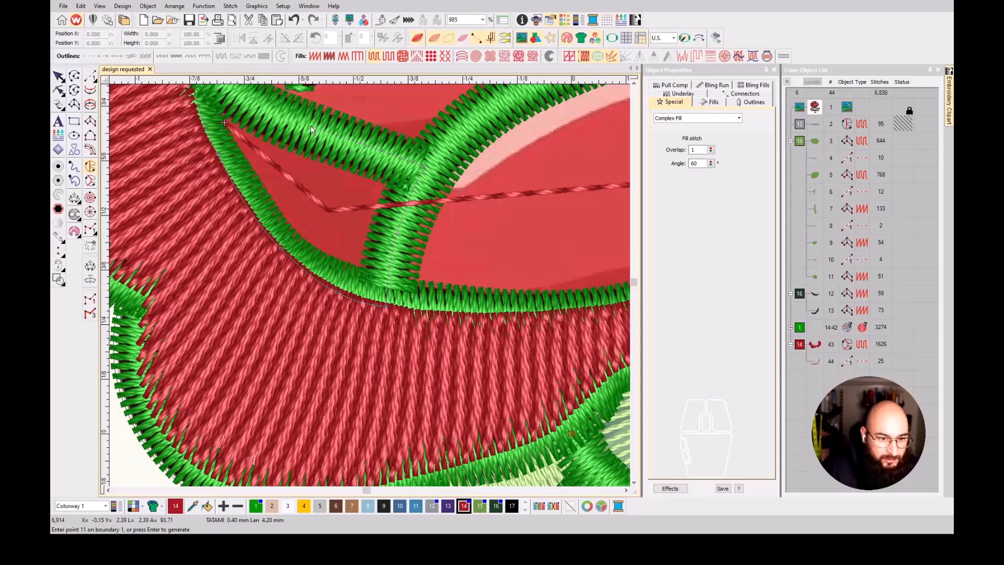
- Close the small section's boundary and generate the fill with its entry at the travel run's end, an exit point, and a slanted stitch angle
scroll(370, 285, "down", 1)
key("Return")
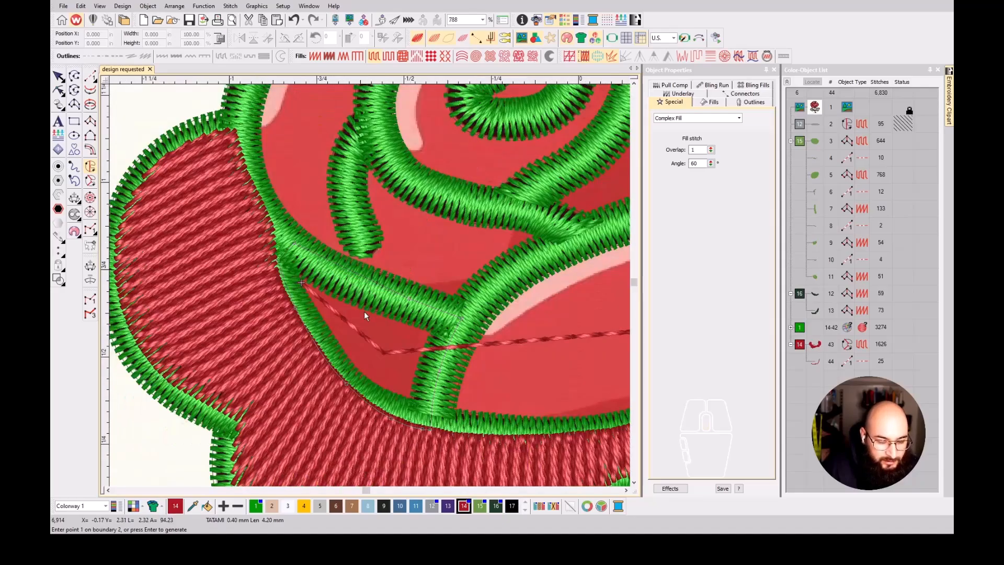
key("Return")
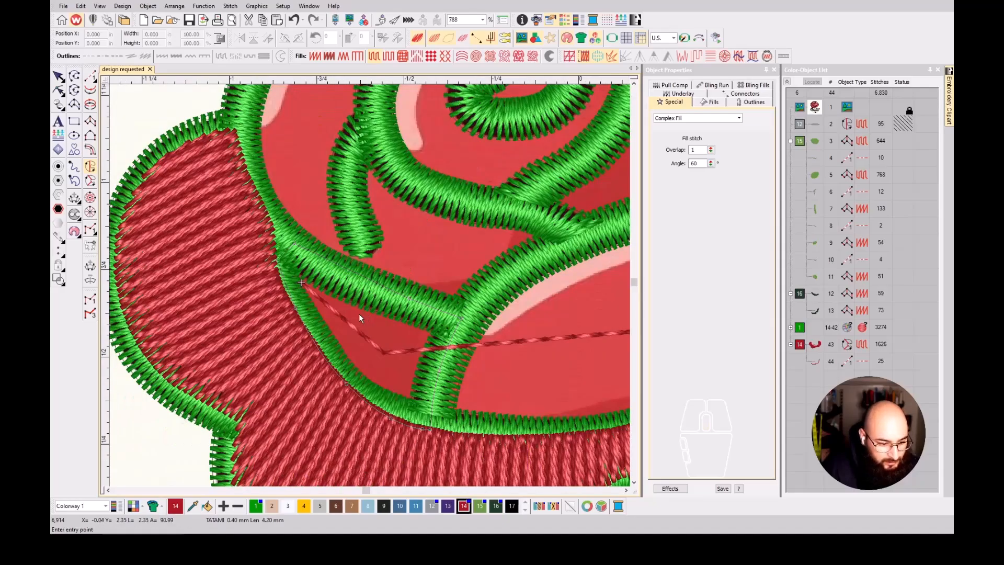
left_click(302, 283)
left_click(502, 401)
left_click(382, 255)
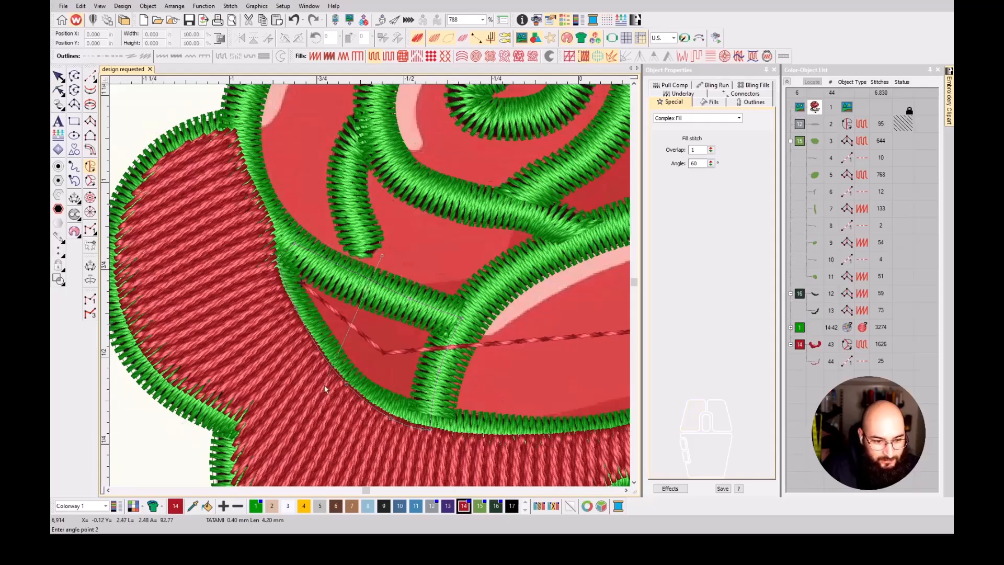
left_click(325, 386)
scroll(402, 372, "down", 2)
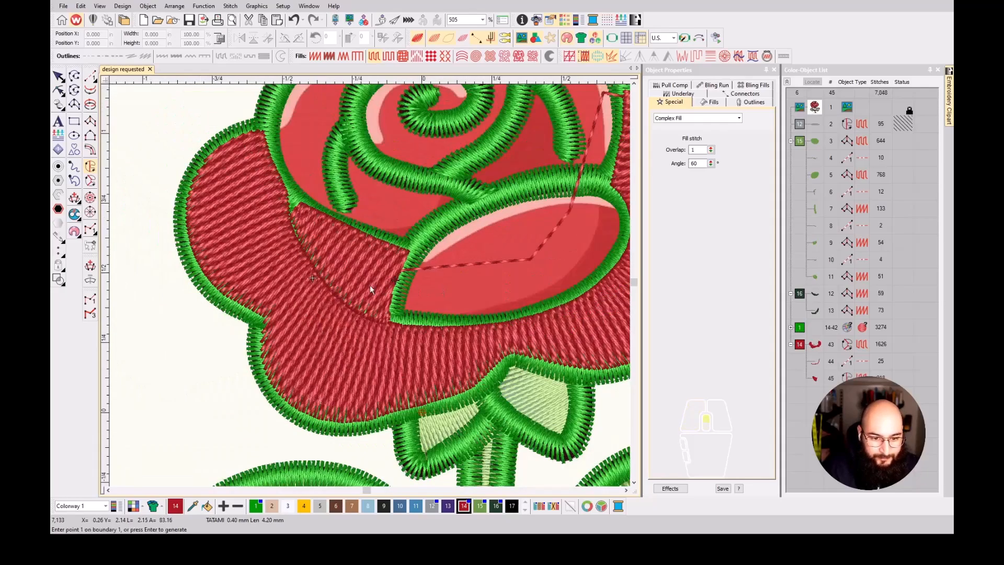
- Start a red Complex Fill on the front petal, tracing its left edge and lower edge along the green outline
scroll(370, 284, "up", 2)
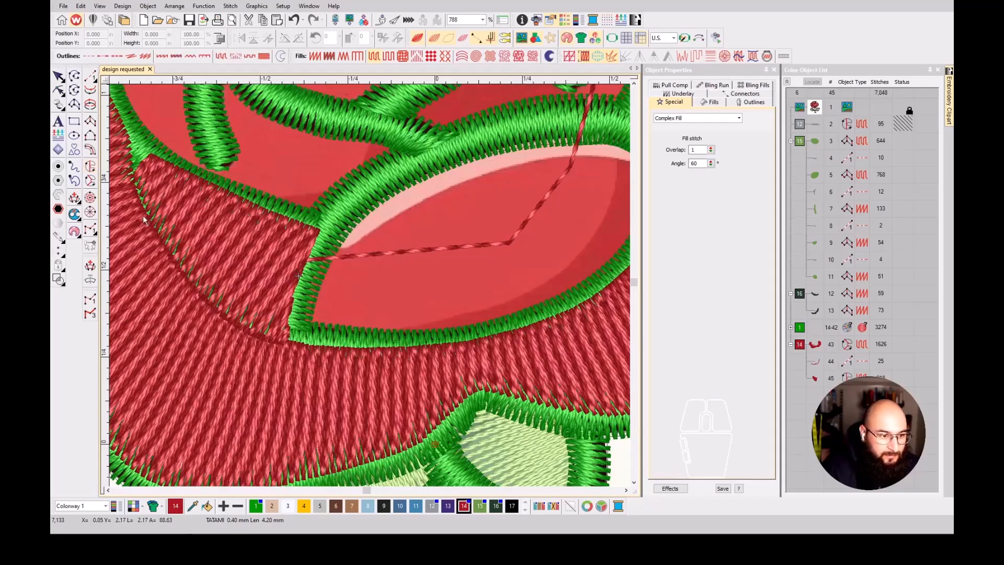
left_click(324, 218)
right_click(307, 260)
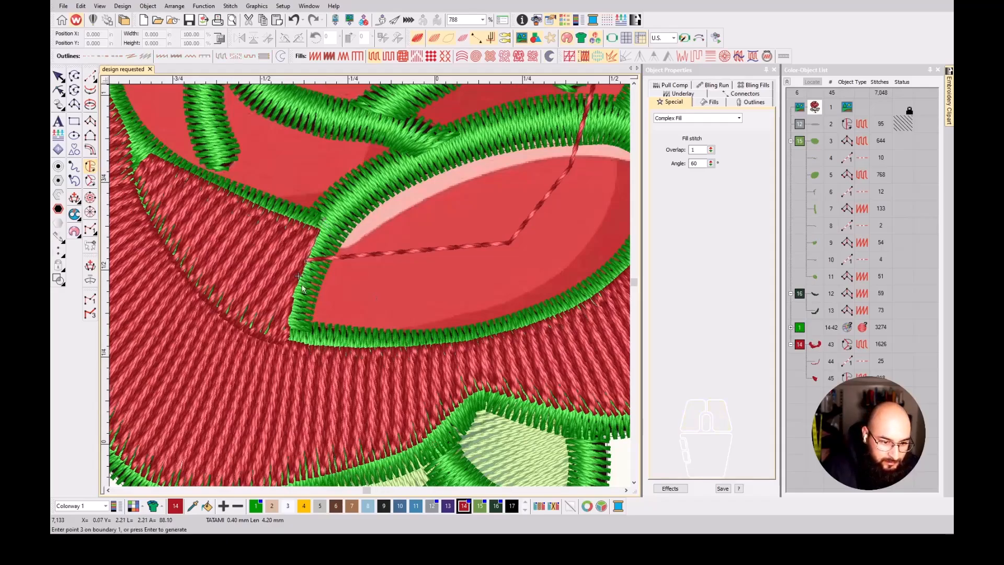
left_click(286, 330)
left_click(289, 337)
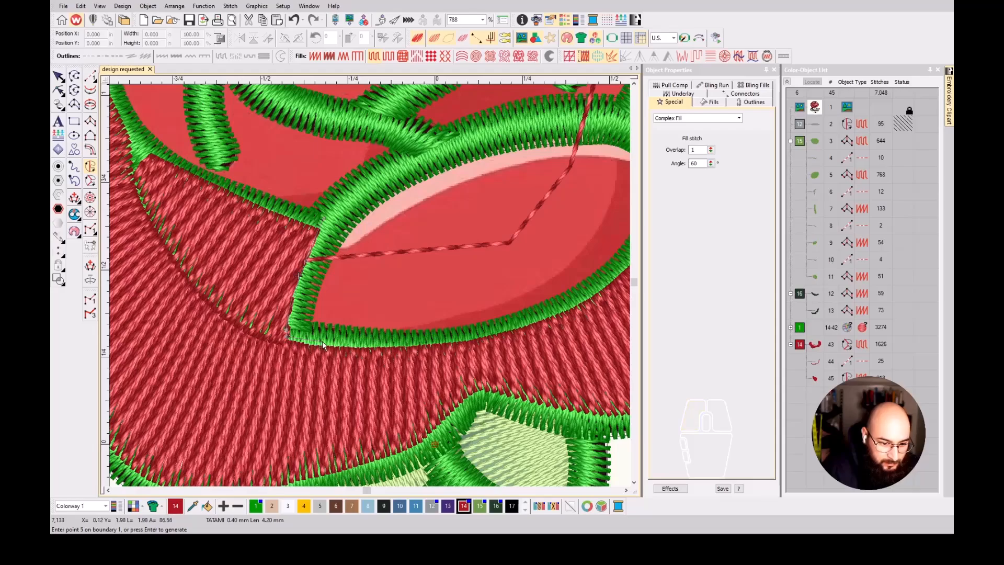
left_click(389, 348)
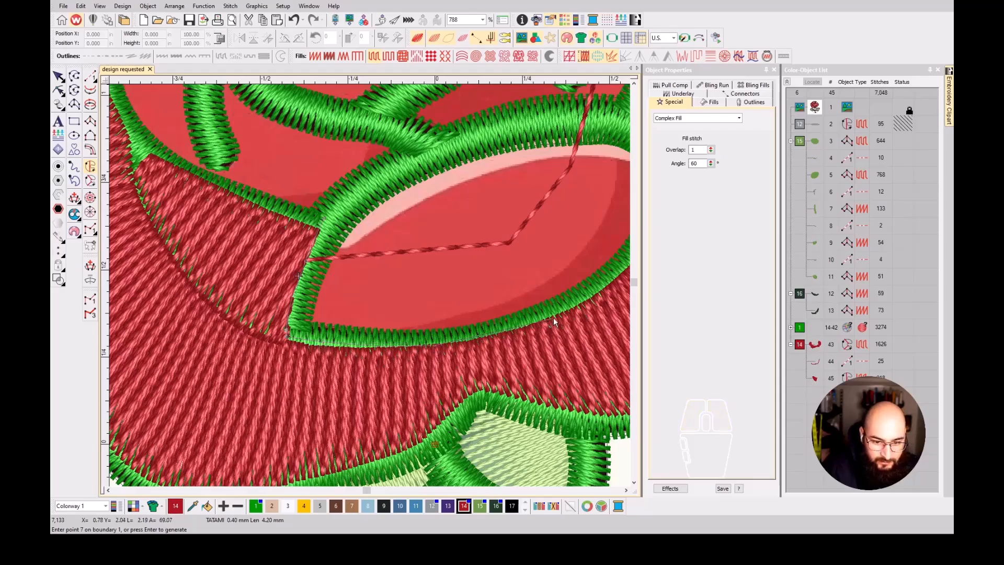
left_click_drag(556, 316, 438, 318)
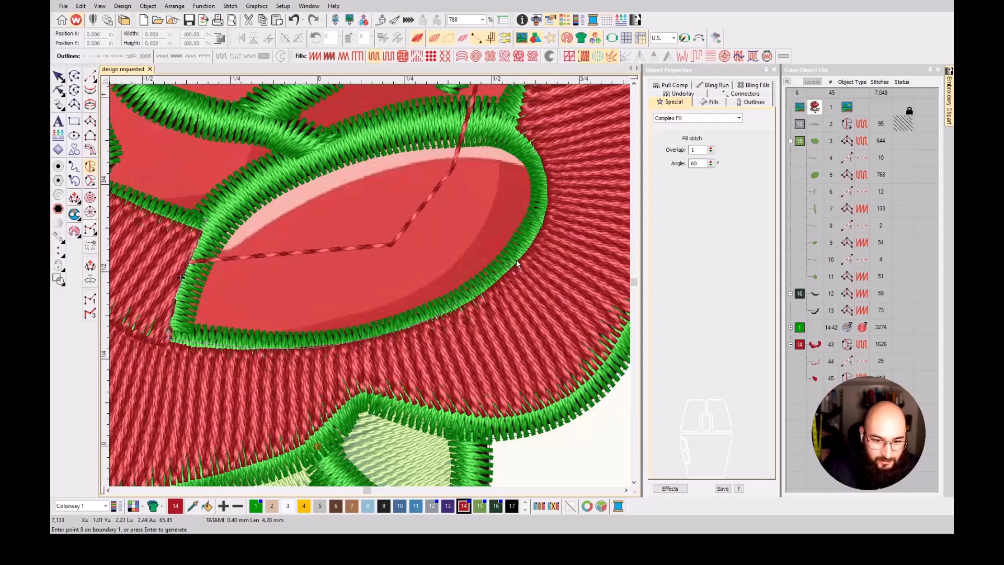
- Trace the front petal's rounded right end and upper edge back toward the left edge with corner and curve points
left_click(516, 259)
left_click(546, 205)
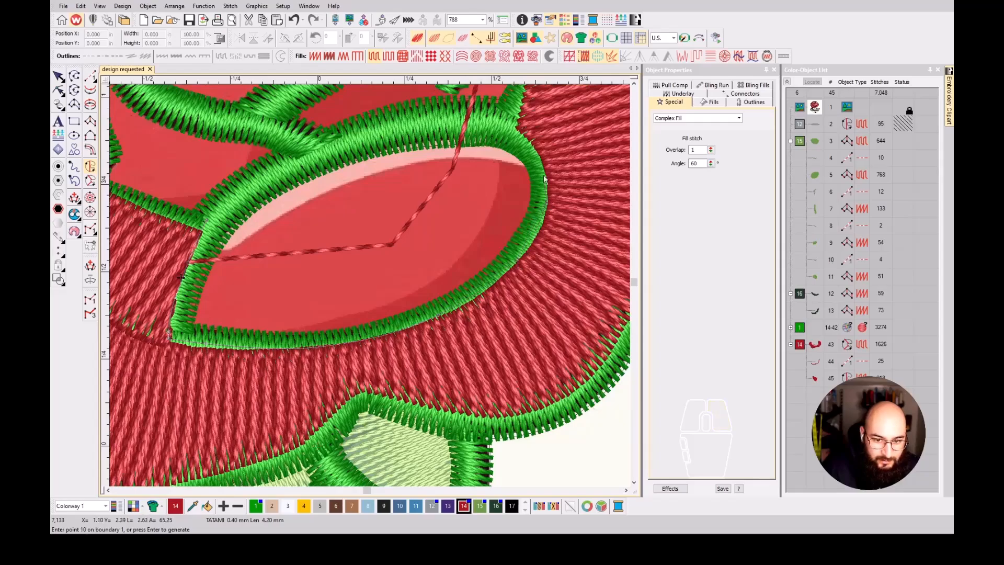
left_click(543, 170)
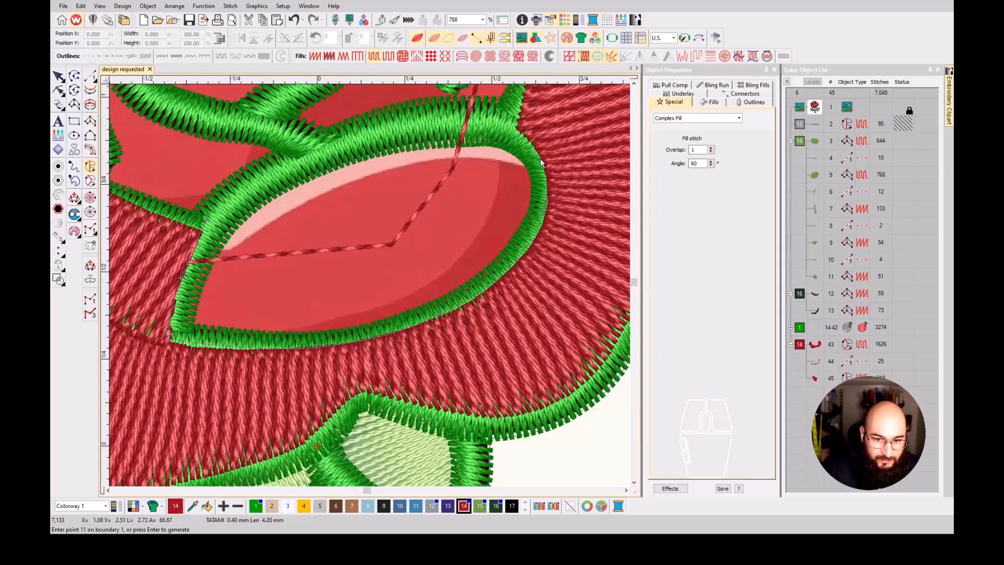
left_click(476, 118)
right_click(429, 119)
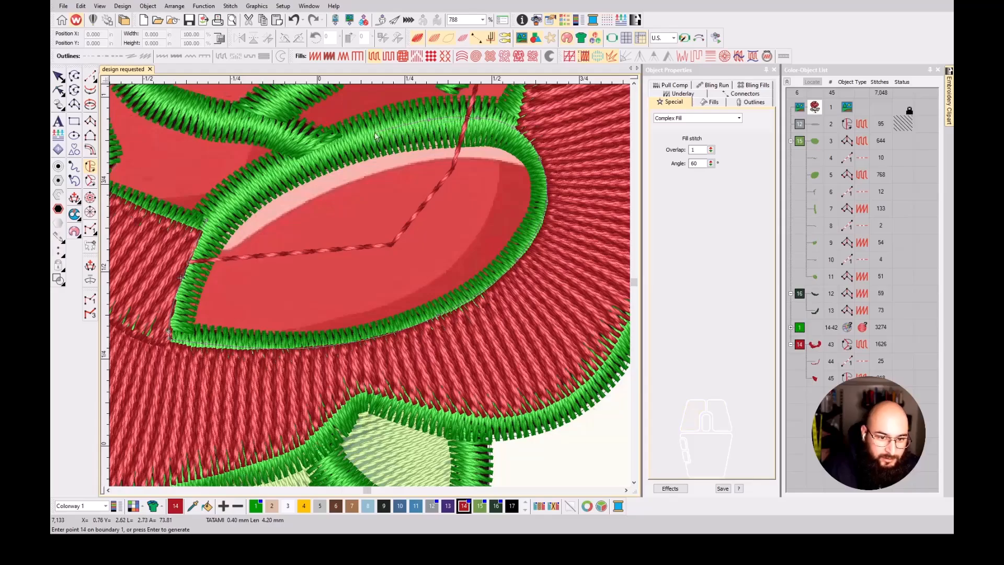
right_click(351, 136)
right_click(252, 183)
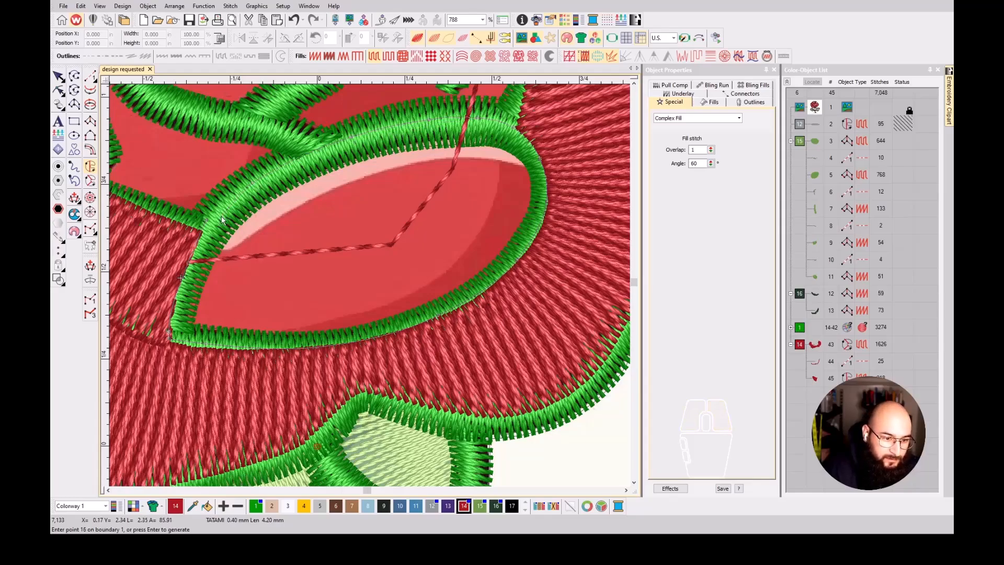
- Close the front petal's boundary and generate the fill with entry and exit points and a near-vertical stitch angle
key("Return")
key("Return")
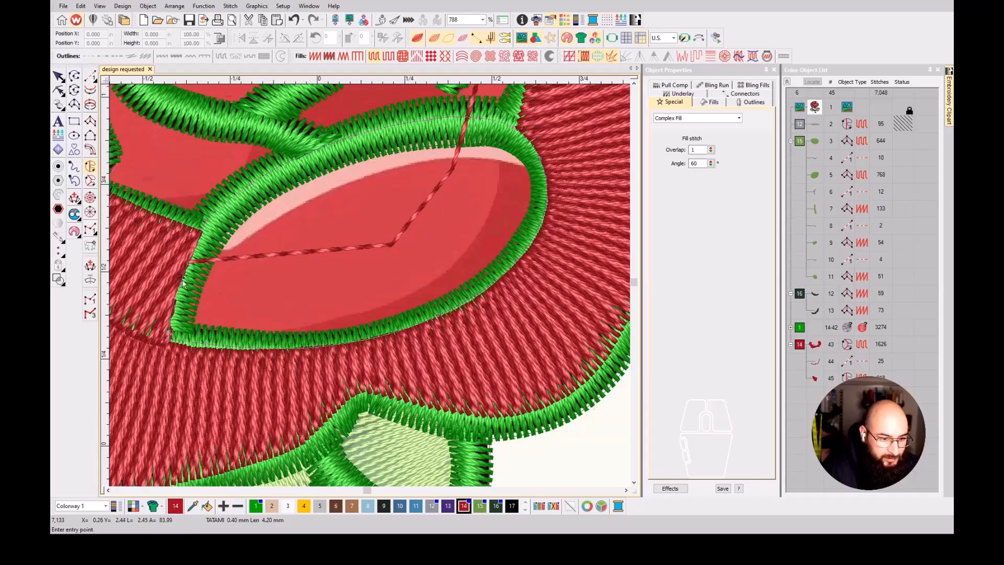
left_click(318, 444)
left_click(316, 142)
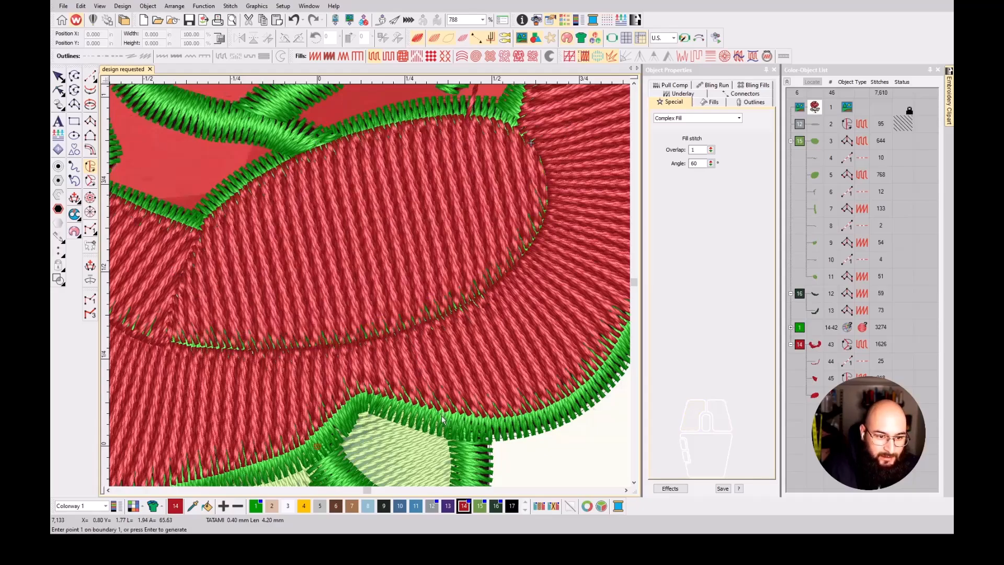
scroll(369, 285, "down", 3)
scroll(369, 284, "up", 2)
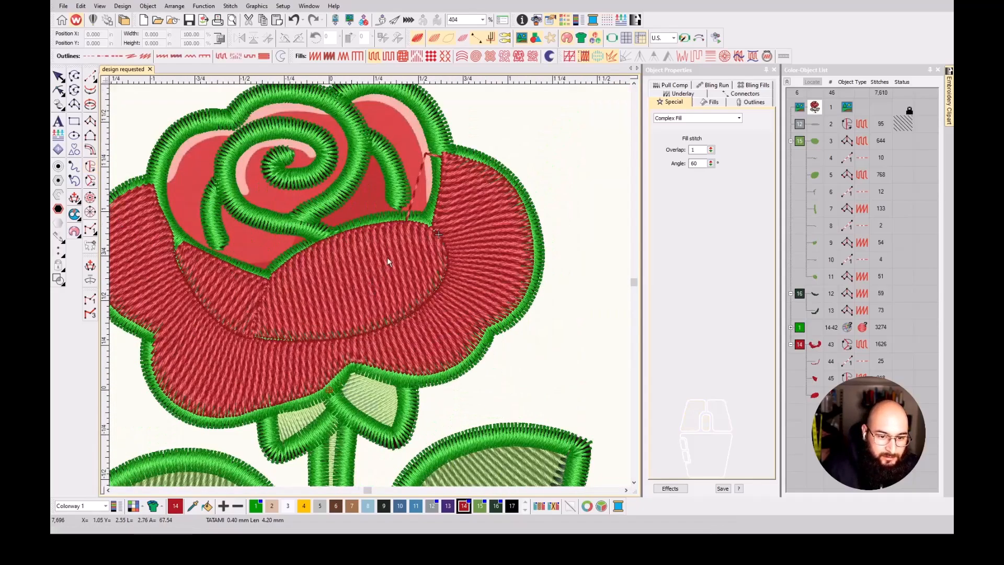
- Reshape the front petal fill, moving its exit point along the upper edge to the existing travel run
key("h")
left_click_drag(456, 224, 410, 205)
key("Escape")
scroll(396, 200, "down", 2)
scroll(369, 285, "up", 2)
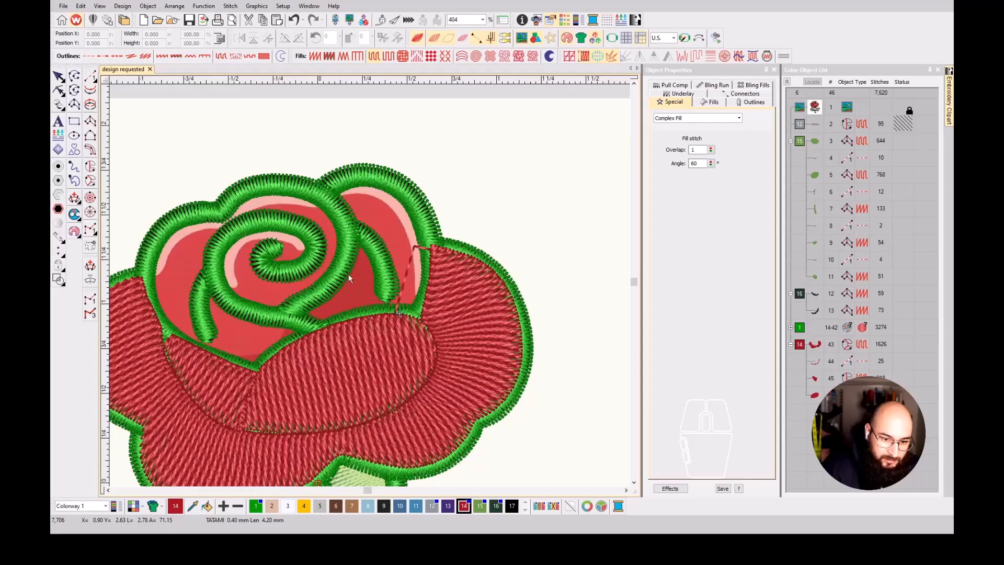
- Digitize a red travel run from the front petal's exit point up through the upper right petal to its top inner corner
scroll(358, 281, "up", 1)
left_click(90, 75)
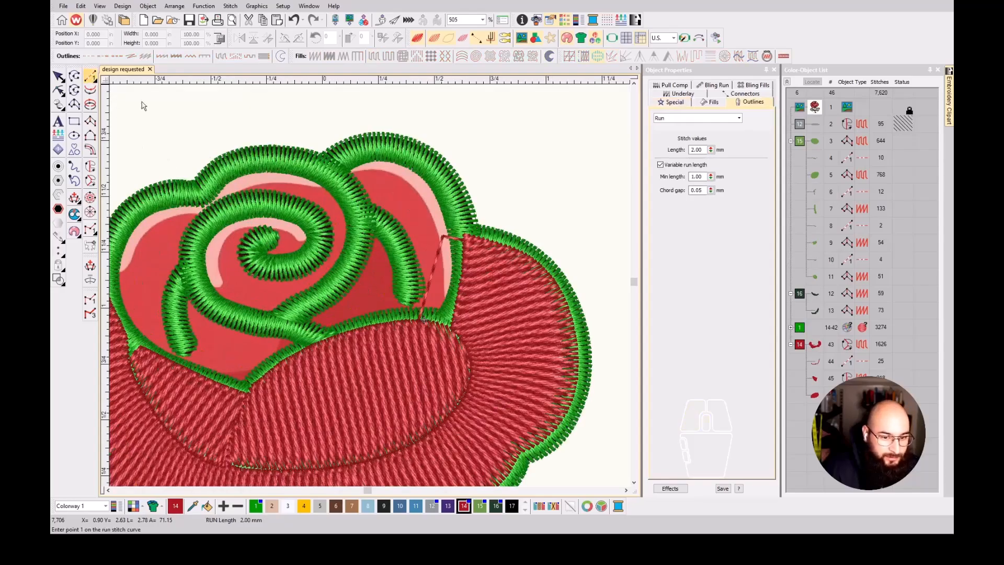
left_click(432, 256)
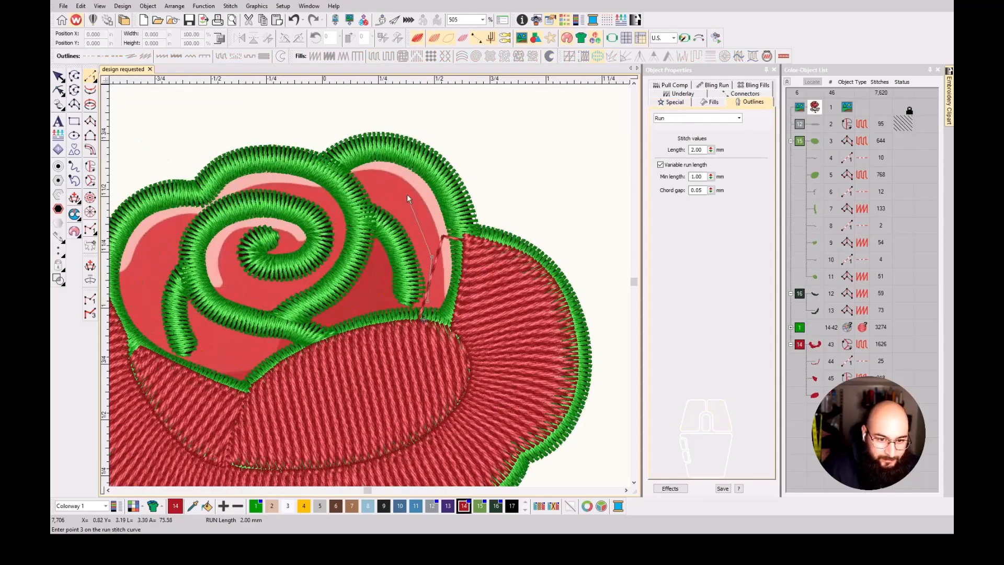
left_click(406, 194)
left_click(376, 175)
left_click(350, 168)
key("Return")
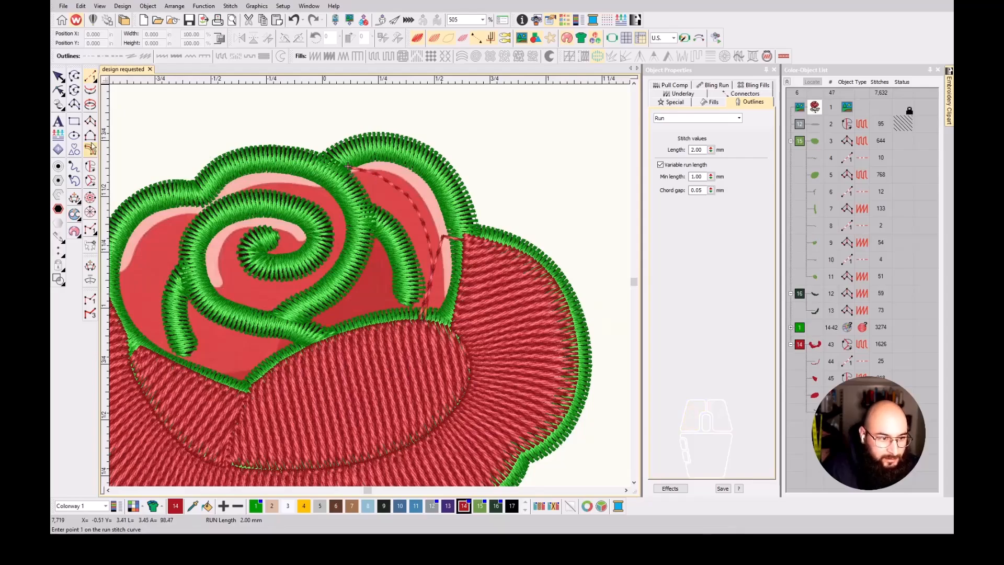
- Start a red Complex Fill on the upper right petal, tracing its inner edge down along the spiral outline
left_click(90, 181)
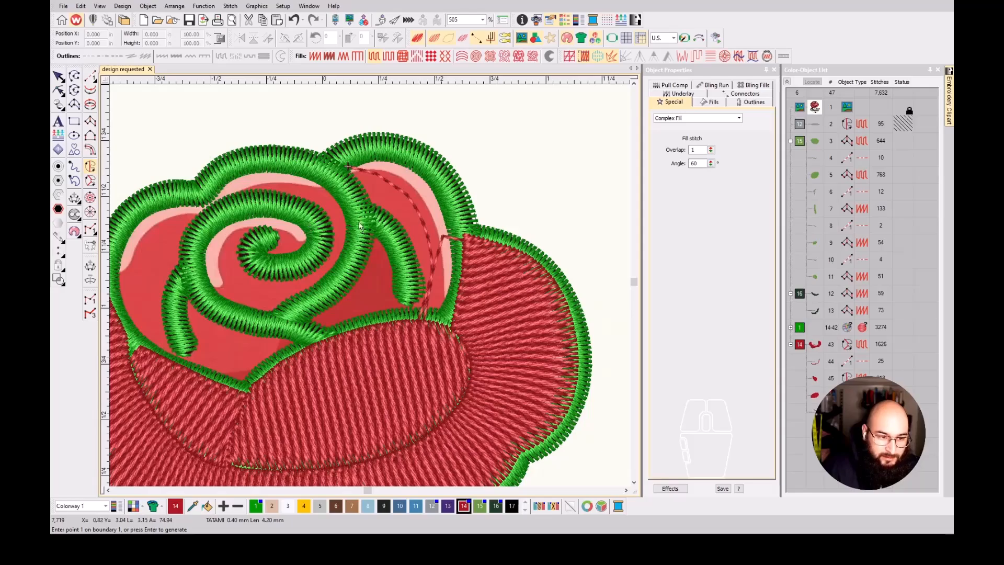
scroll(403, 212, "up", 2)
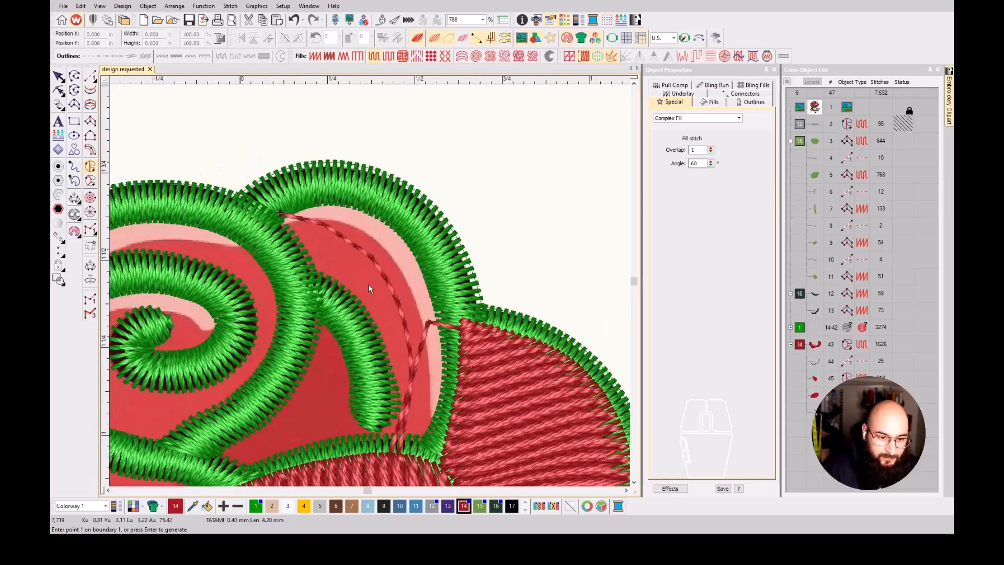
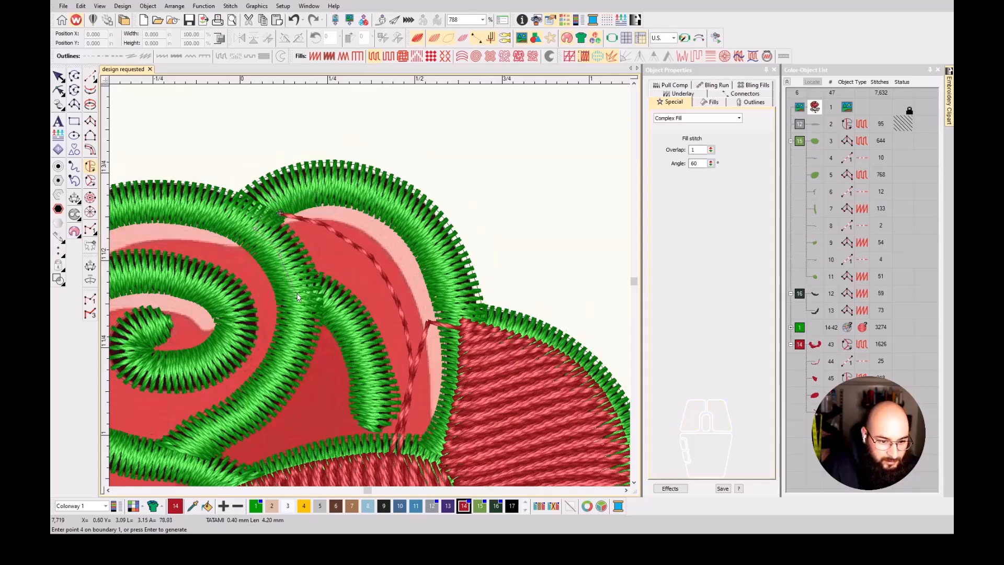
left_click(303, 349)
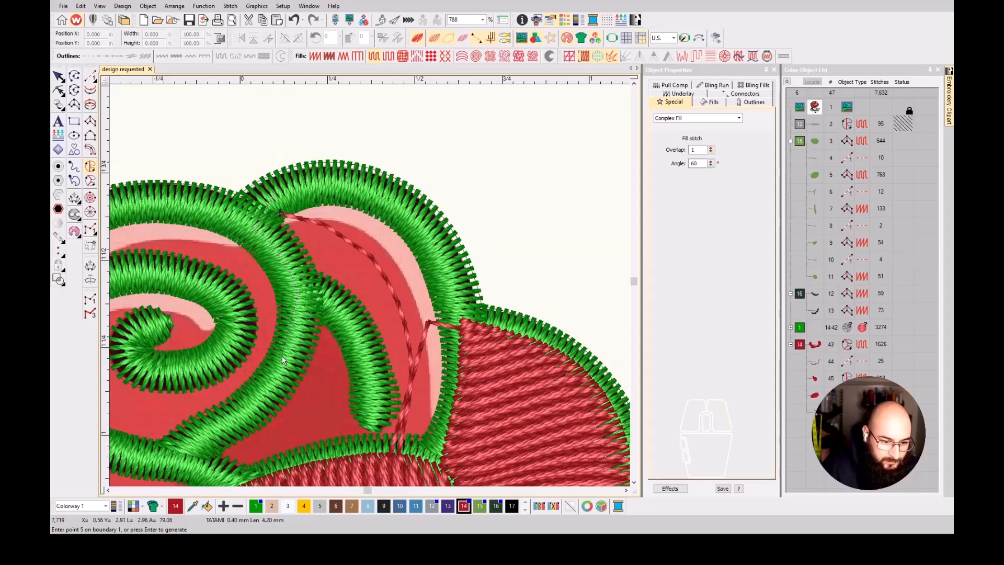
left_click(284, 365)
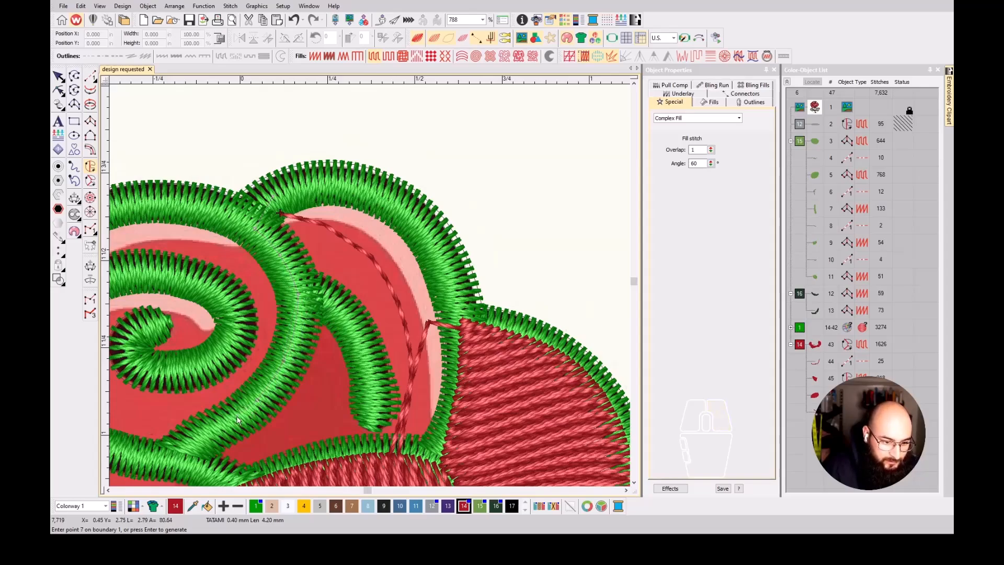
left_click(218, 426)
left_click_drag(164, 477, 264, 387)
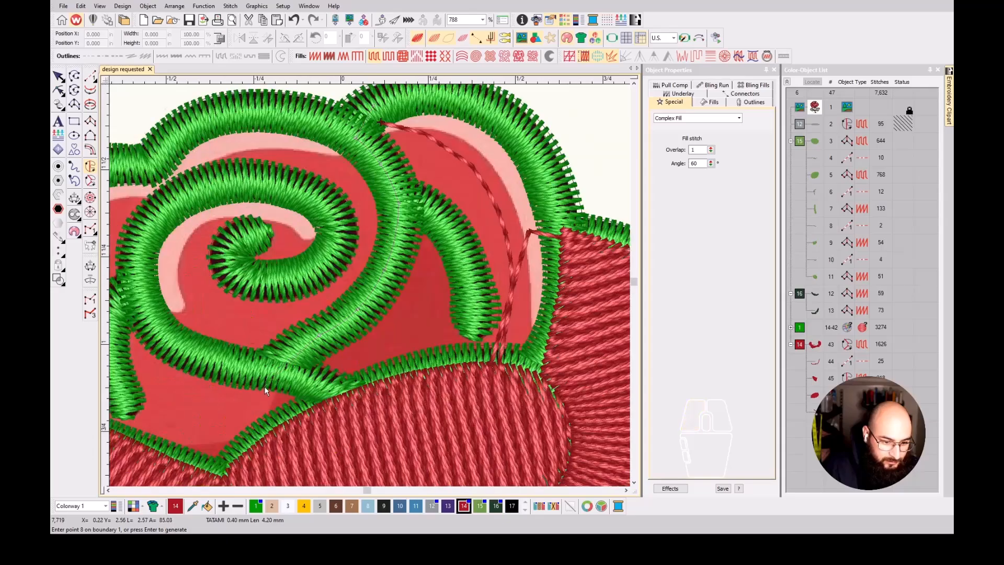
- Trace the upper right petal's lower edge above the front petal and its outer edge up to the rounded top
left_click(333, 400)
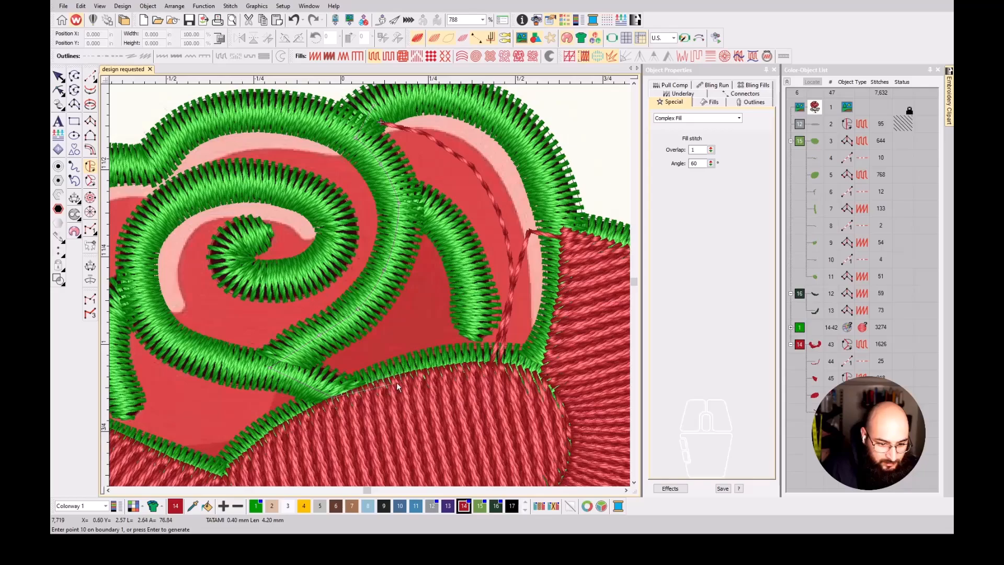
left_click(416, 372)
left_click(527, 366)
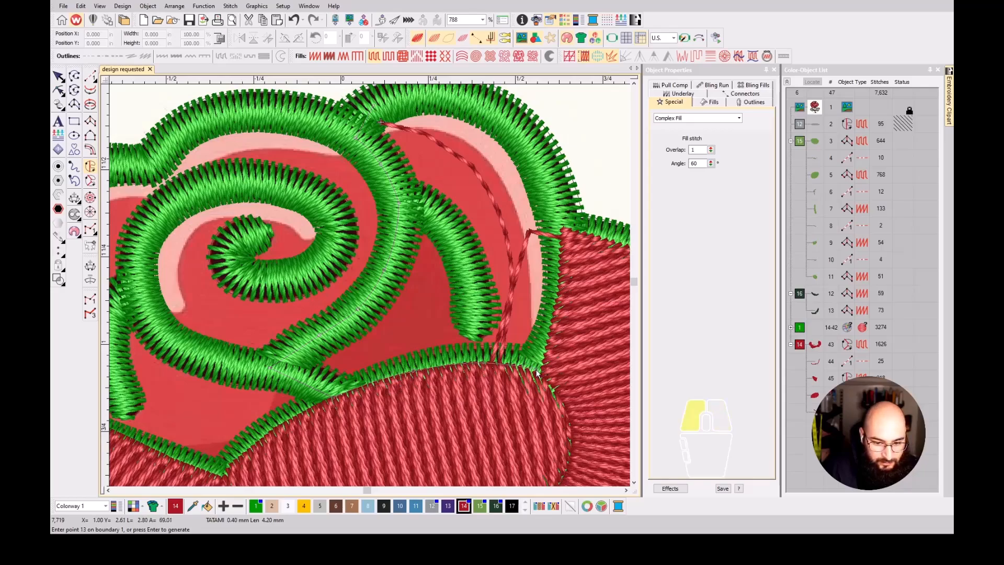
left_click(557, 337)
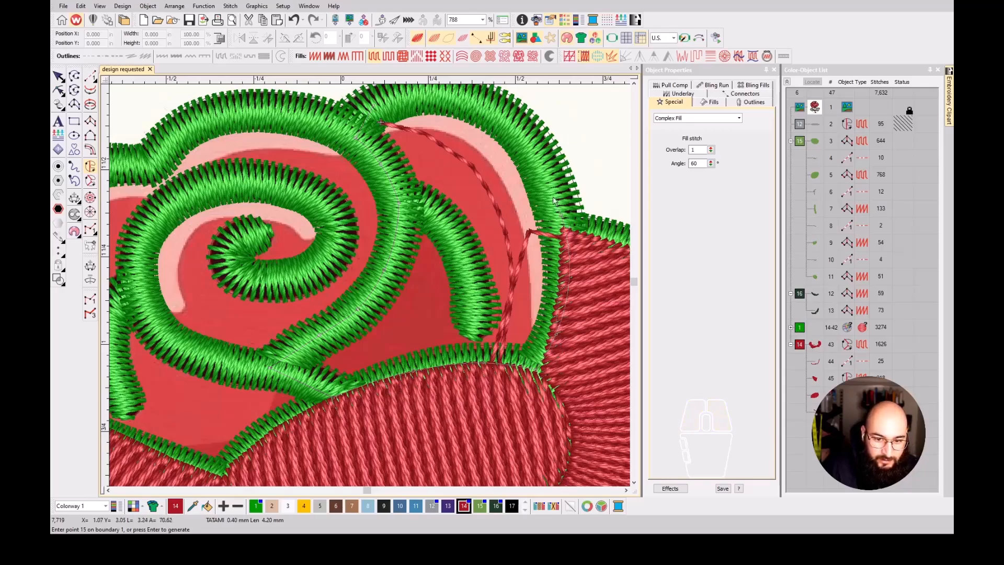
right_click(530, 147)
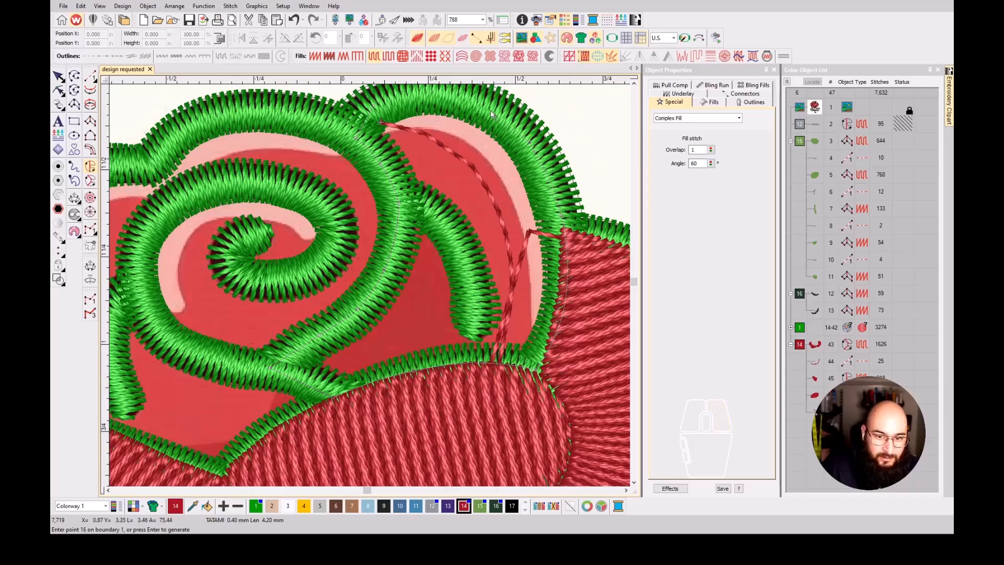
left_click_drag(491, 112, 435, 203)
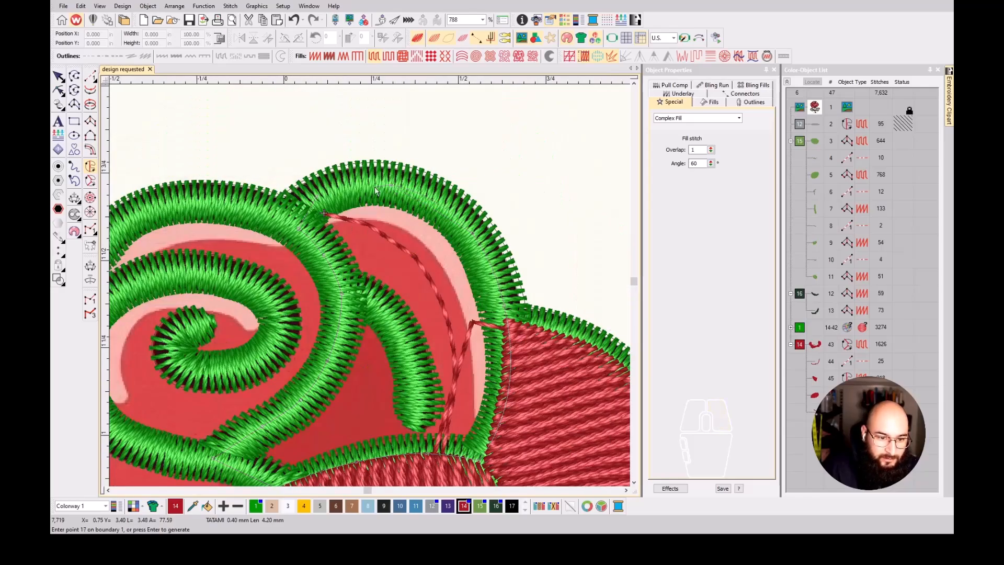
- Close the upper right petal's boundary and generate the fill with its entry at the travel run's end and a near-horizontal stitch angle
key("Return")
scroll(398, 294, "down", 1)
key("Return")
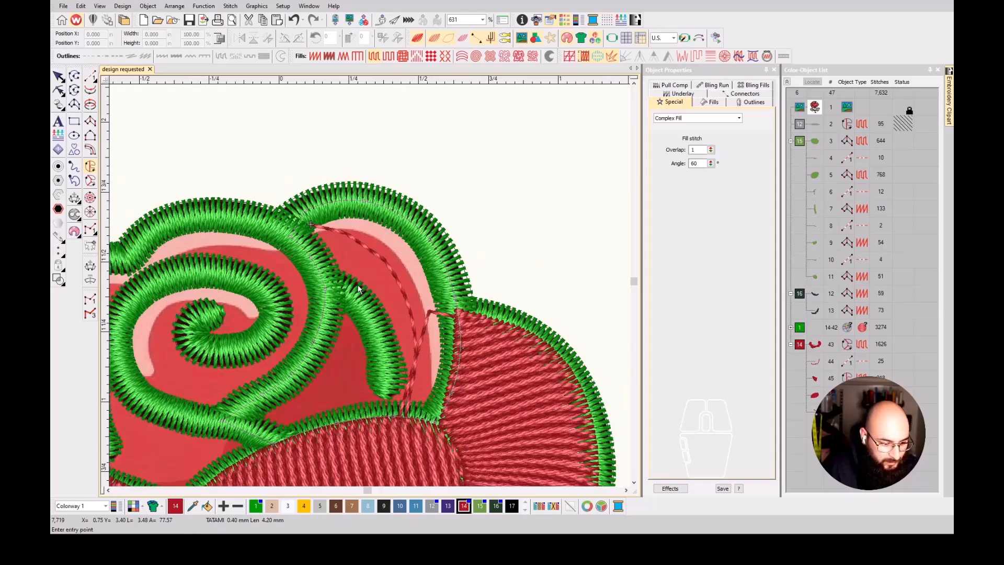
left_click(290, 224)
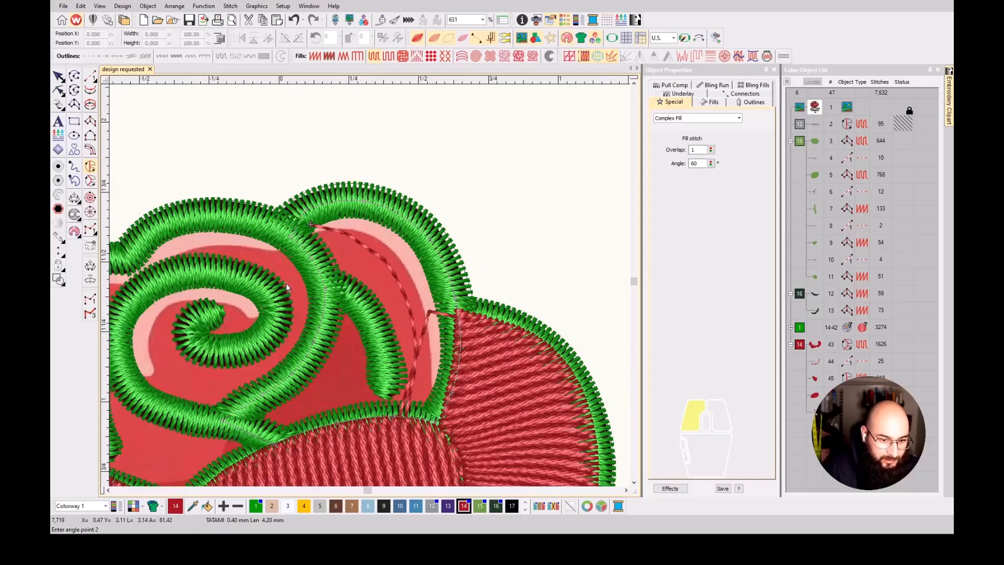
left_click(493, 228)
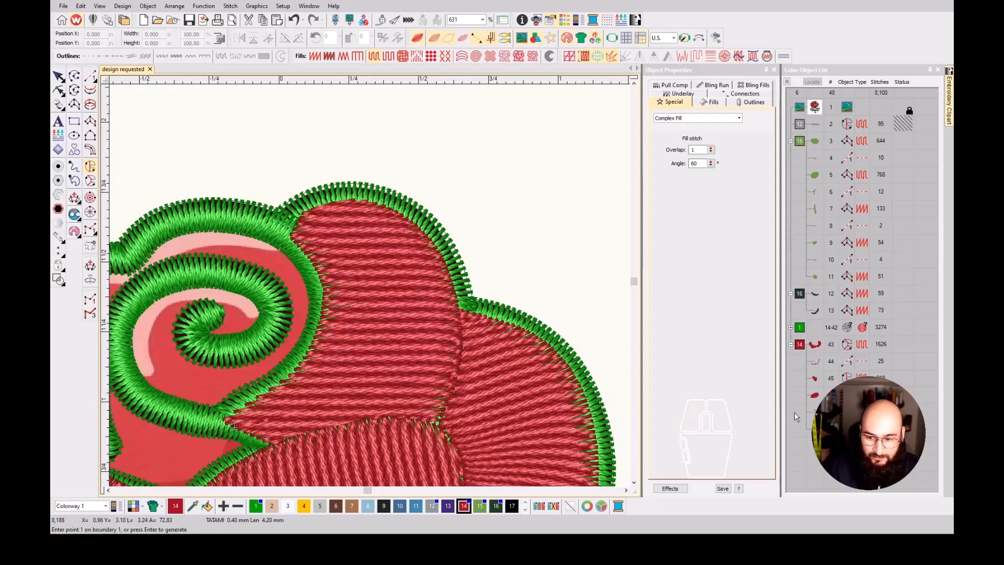
- Try adding several stitch angles to the upper right petal's fill for turning stitches, and undo the change
key("Escape")
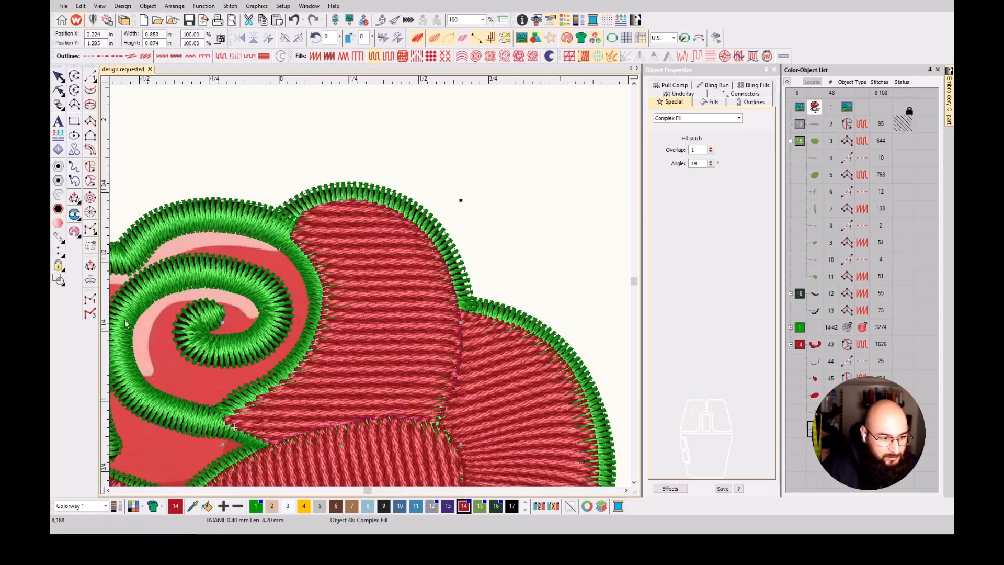
left_click(75, 197)
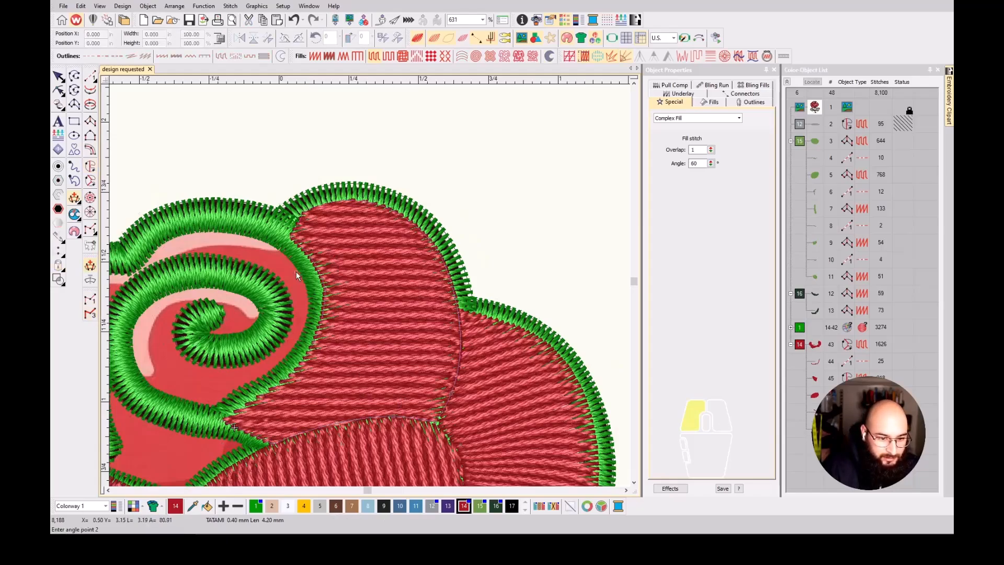
left_click(284, 356)
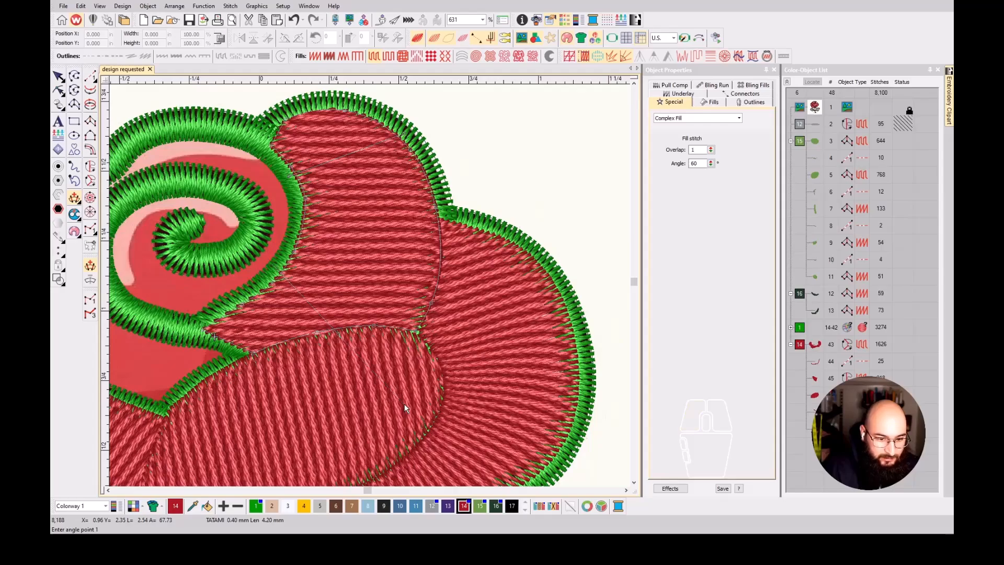
key("Return")
key("Escape")
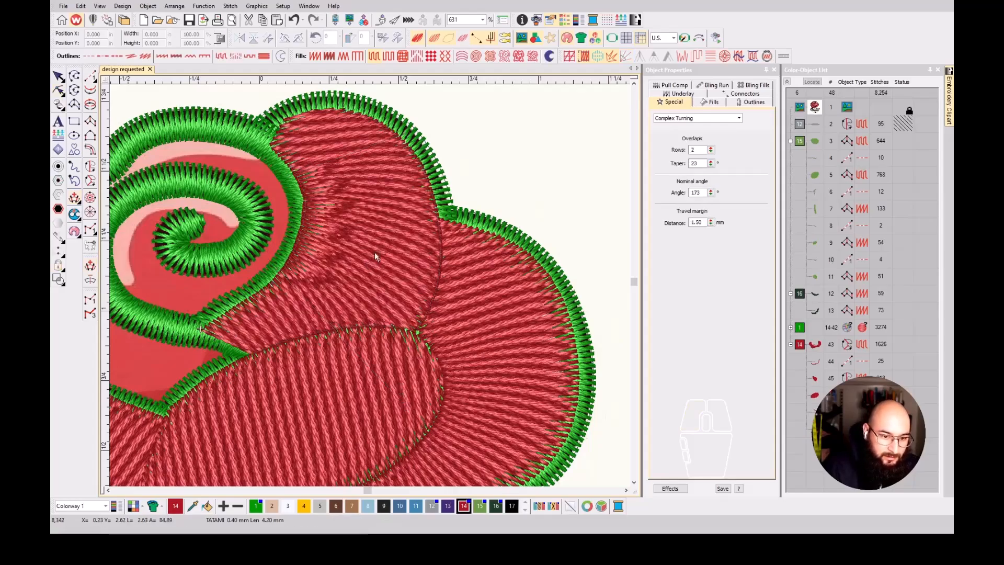
key("ctrl+z")
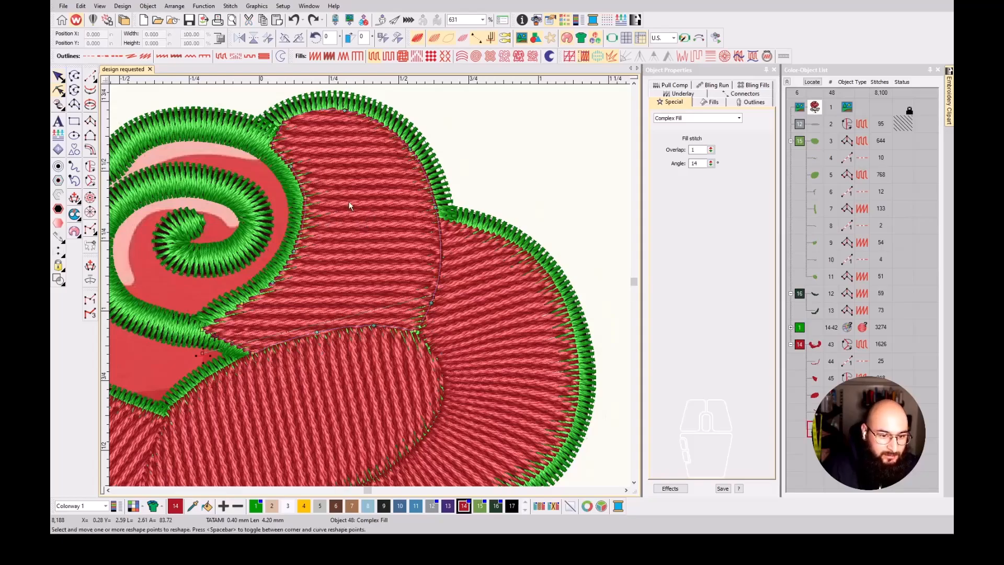
- Add stitch angles across the upper right petal's fill, with the last line running from the spiral outline down to the outer right petal
left_click(349, 205)
left_click(93, 311)
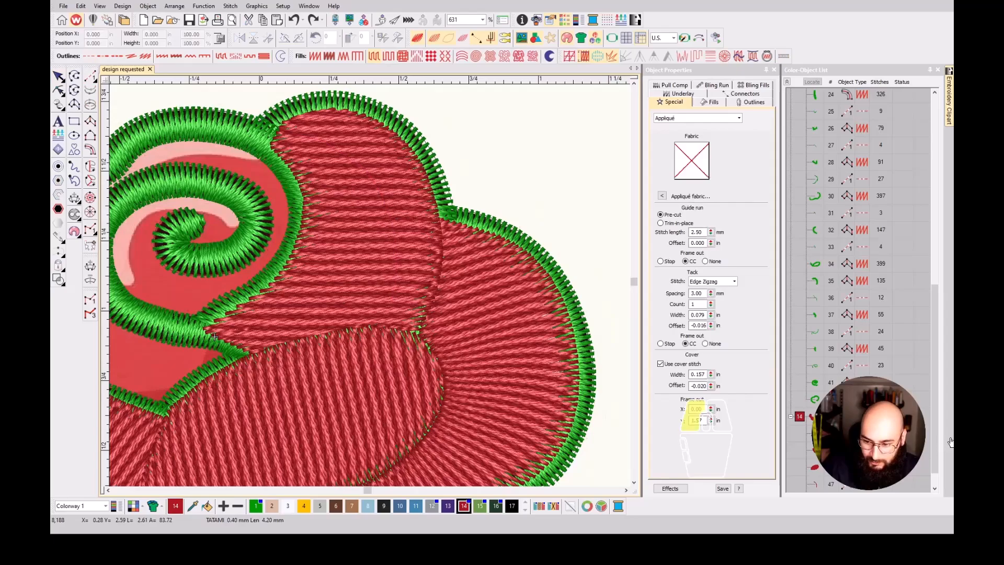
left_click(817, 476)
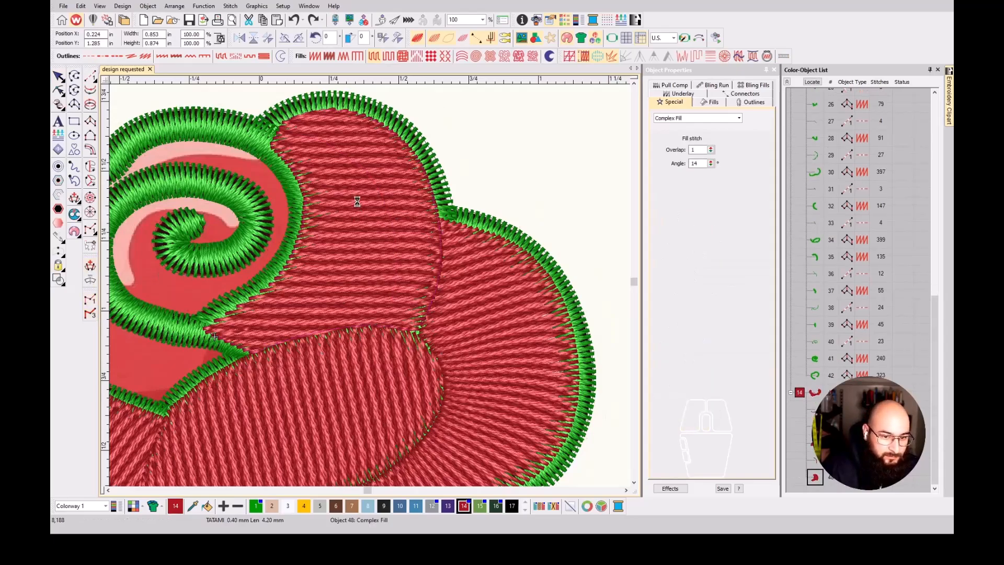
left_click(91, 266)
left_click(292, 220)
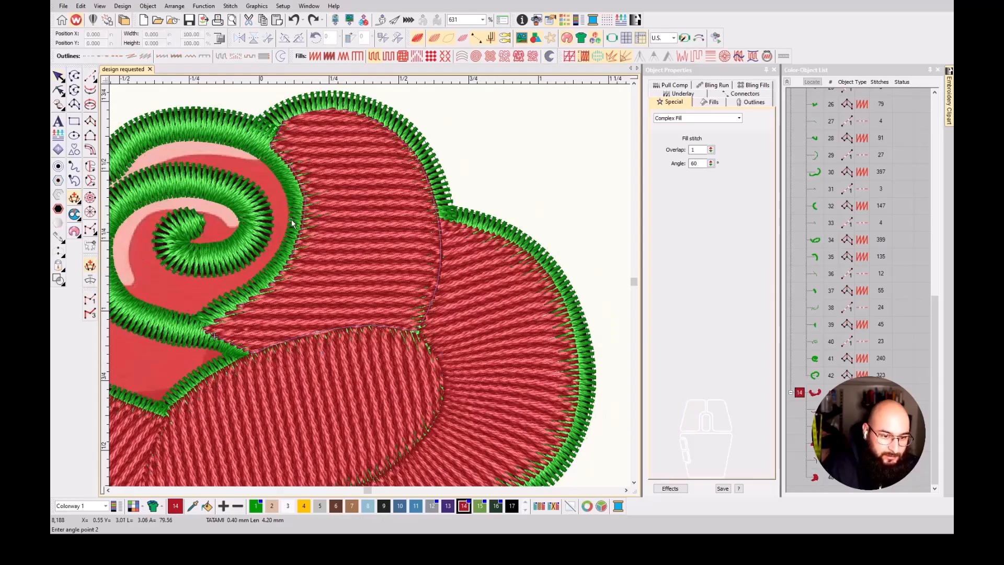
left_click(506, 250)
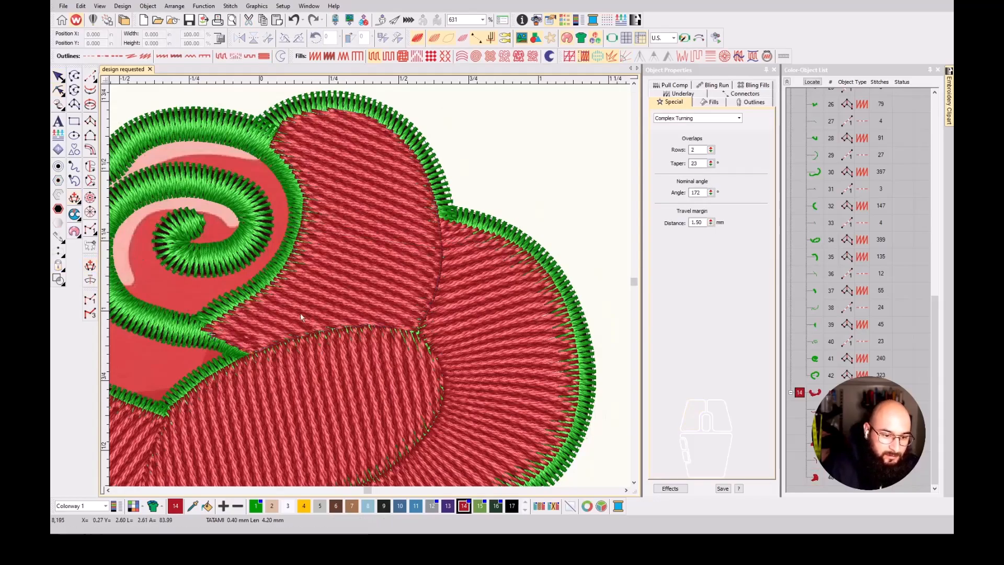
- Digitize a short red travel run from the upper right petal's lower corner through the unfilled centre to the front petal's upper edge
scroll(251, 316, "down", 2)
scroll(366, 285, "up", 2)
scroll(357, 251, "down", 1)
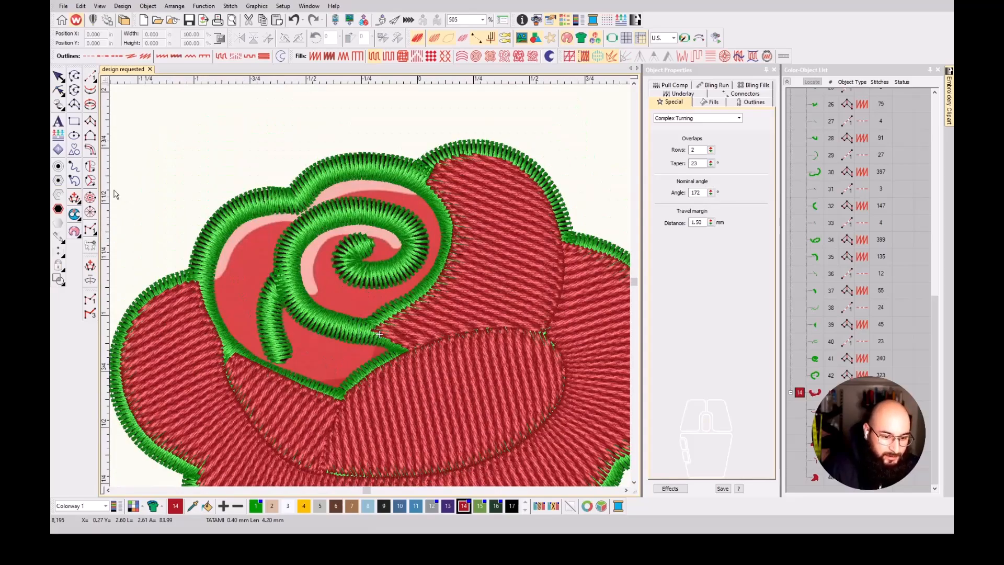
left_click(90, 77)
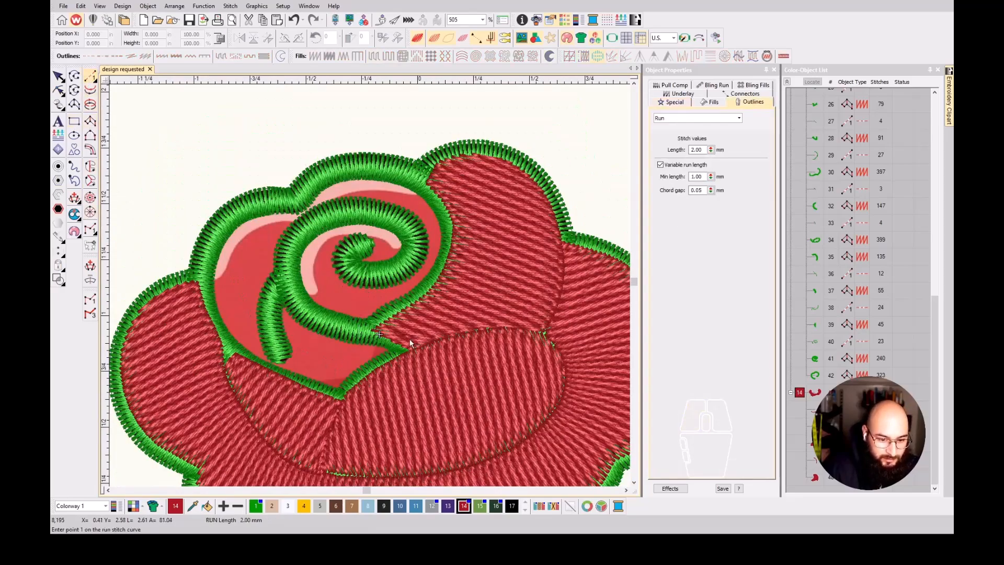
left_click(357, 353)
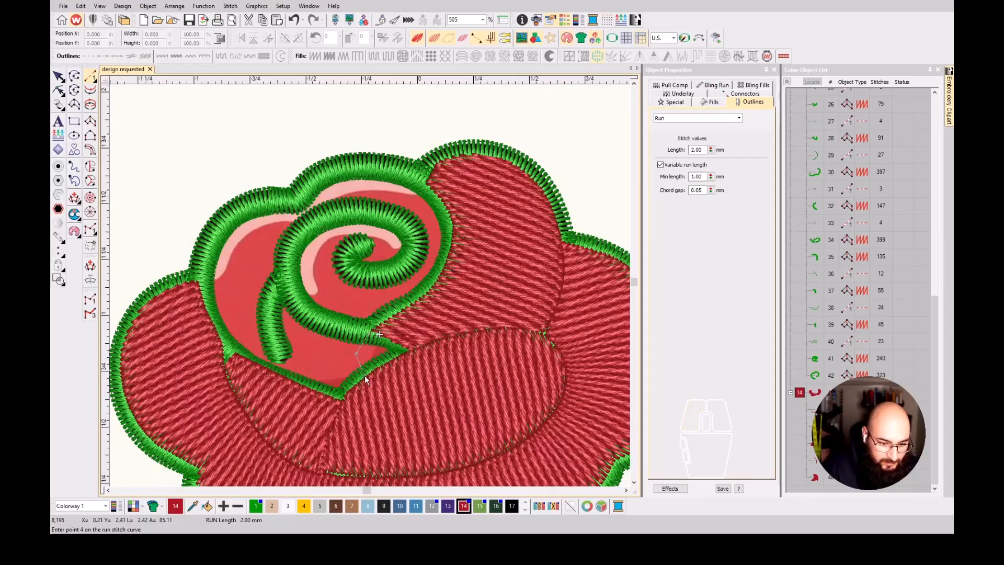
key("Return")
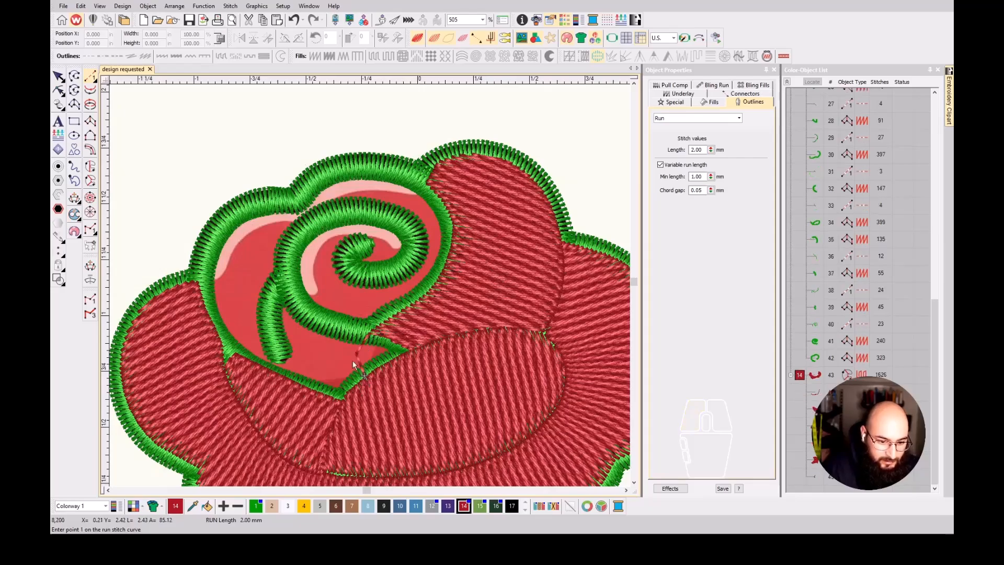
left_click(90, 166)
scroll(289, 356, "up", 1)
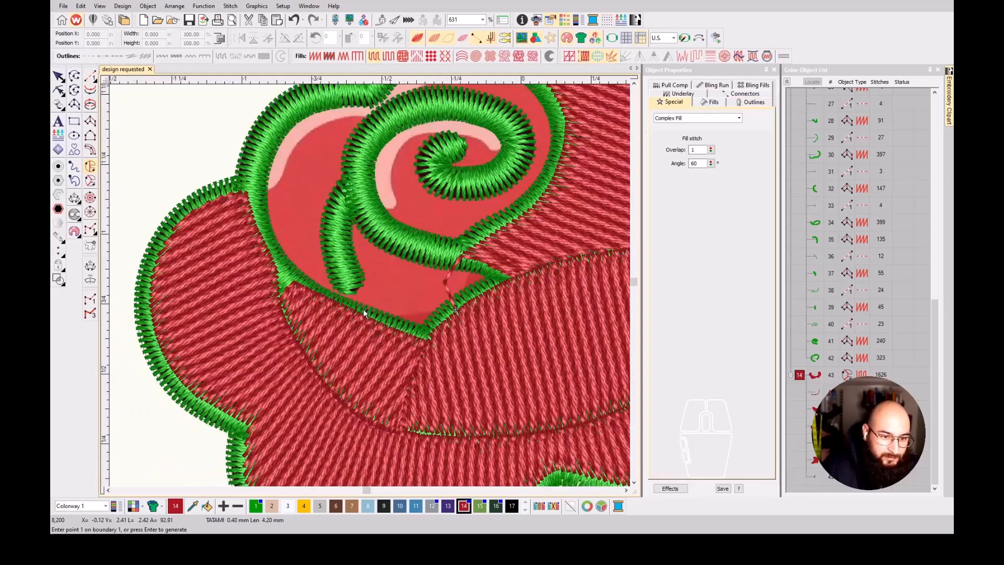
scroll(392, 253, "down", 1)
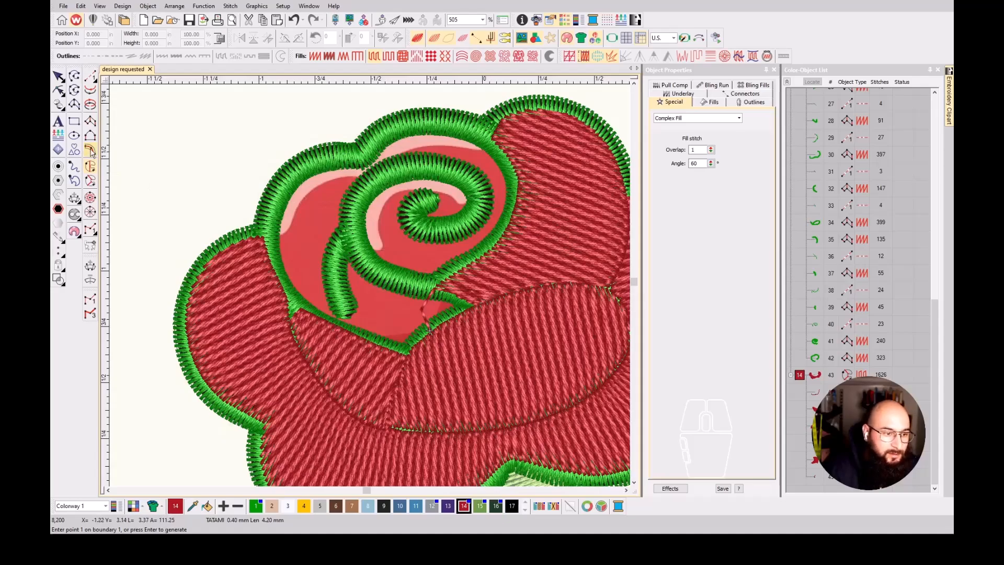
left_click(90, 180)
scroll(371, 274, "up", 2)
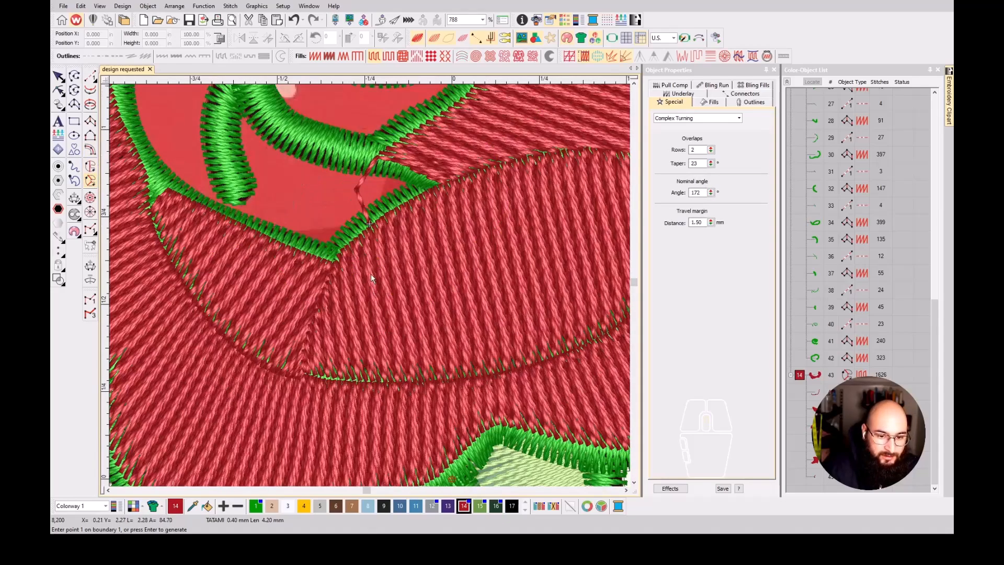
scroll(369, 285, "down", 1)
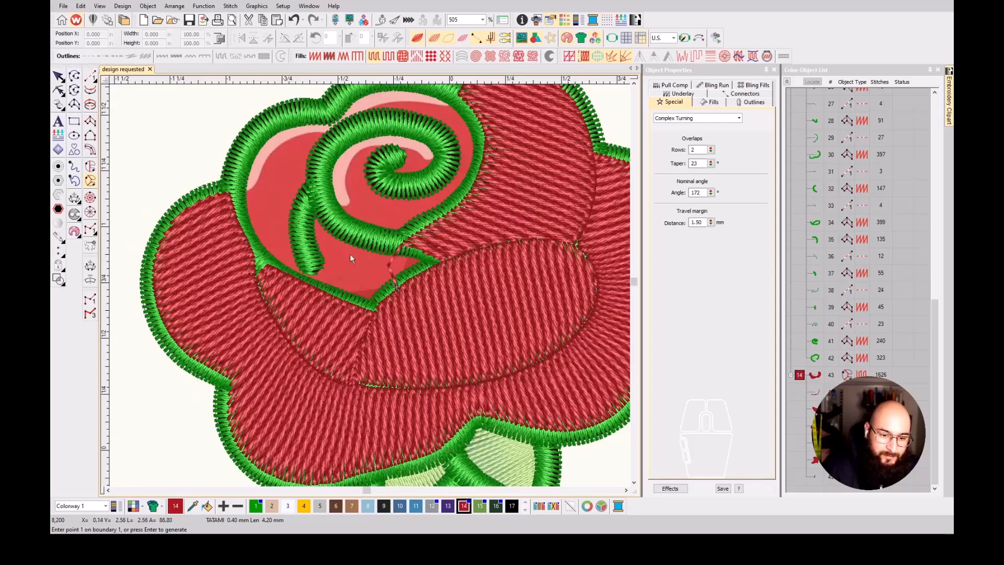
- Start a red Tatami column fill at the travel run's end, placing point pairs along the front petals' border and up the left inner petal
left_click(90, 121)
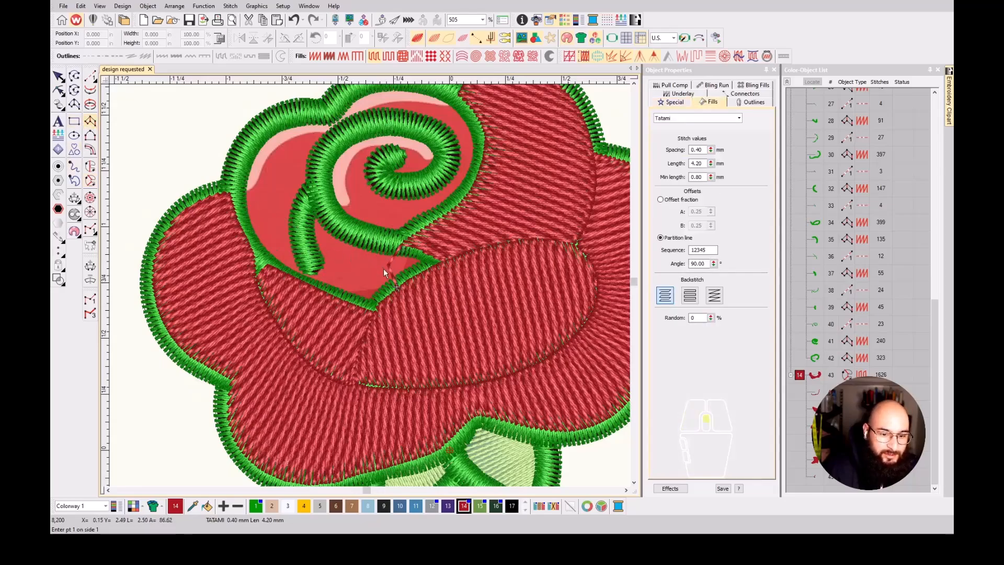
scroll(384, 272, "up", 2)
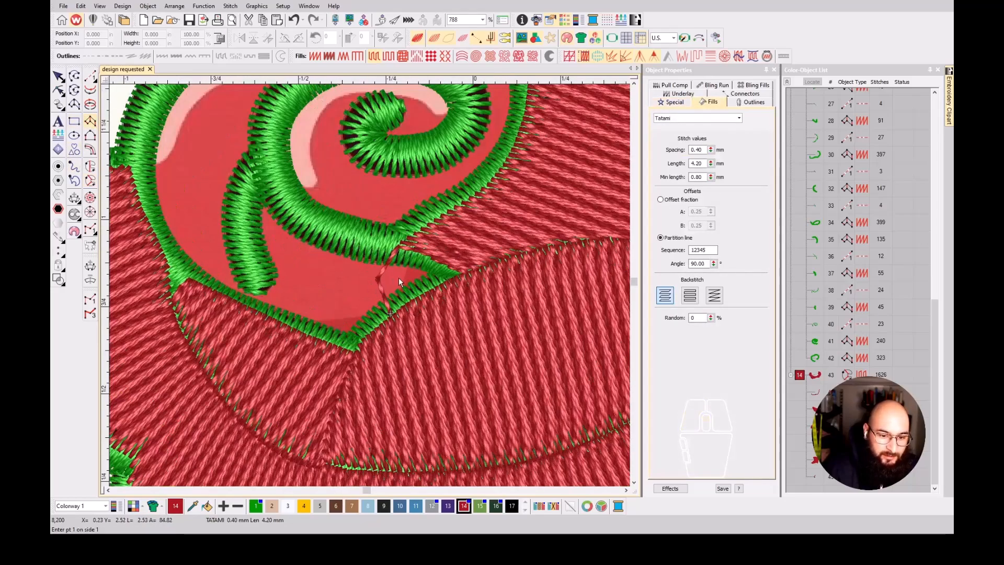
left_click(385, 320)
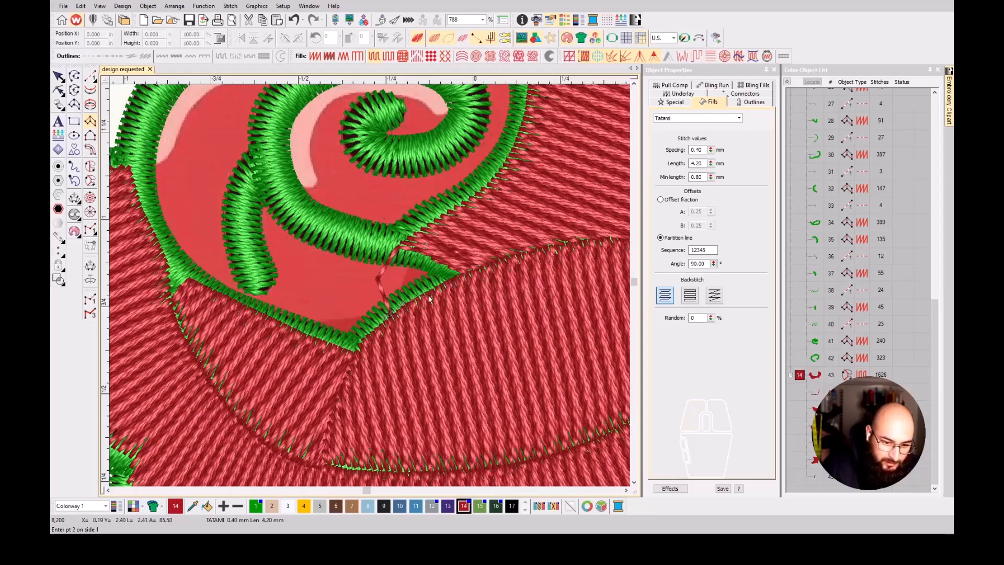
left_click(345, 350)
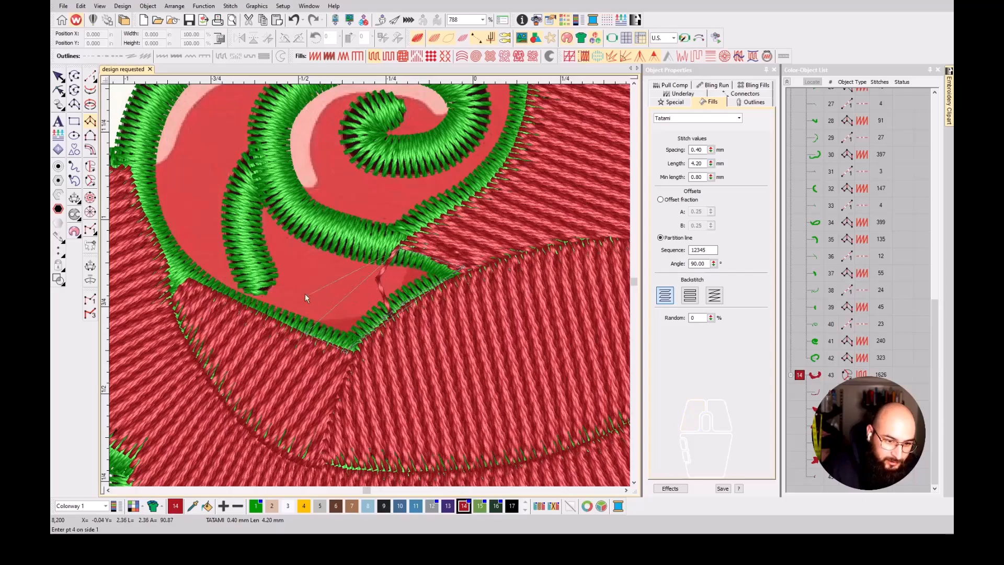
left_click(229, 307)
left_click(270, 166)
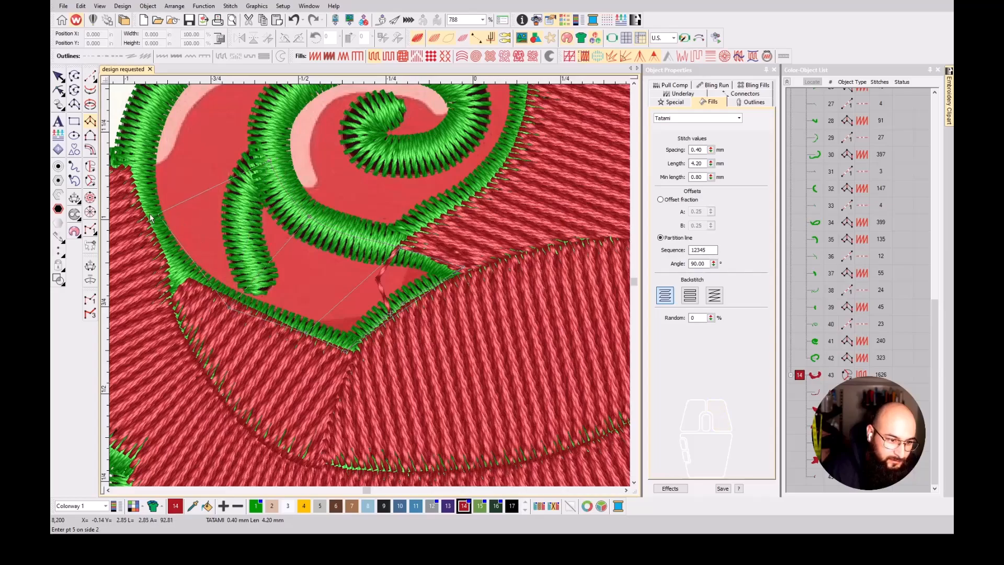
key("BackSpace")
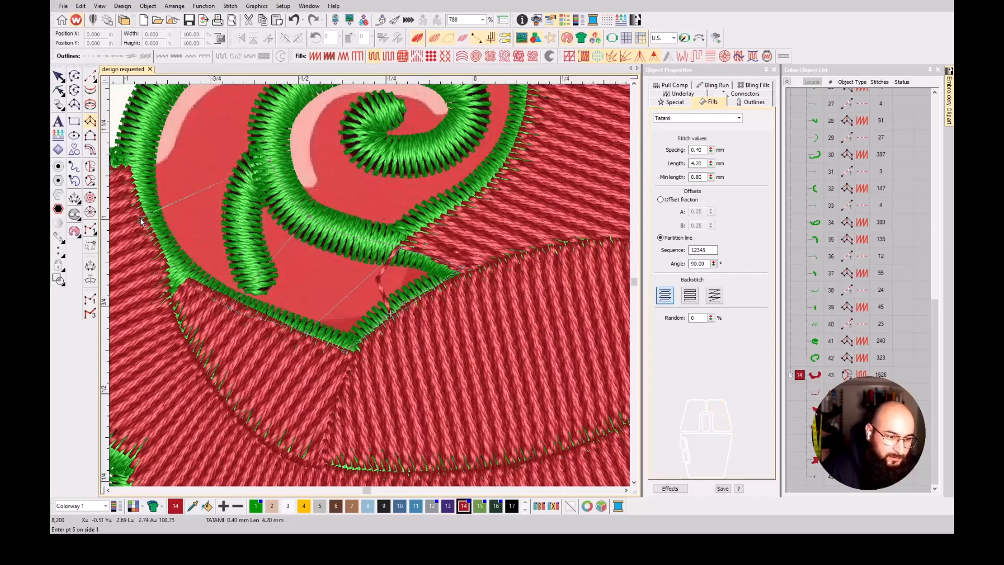
left_click(260, 254)
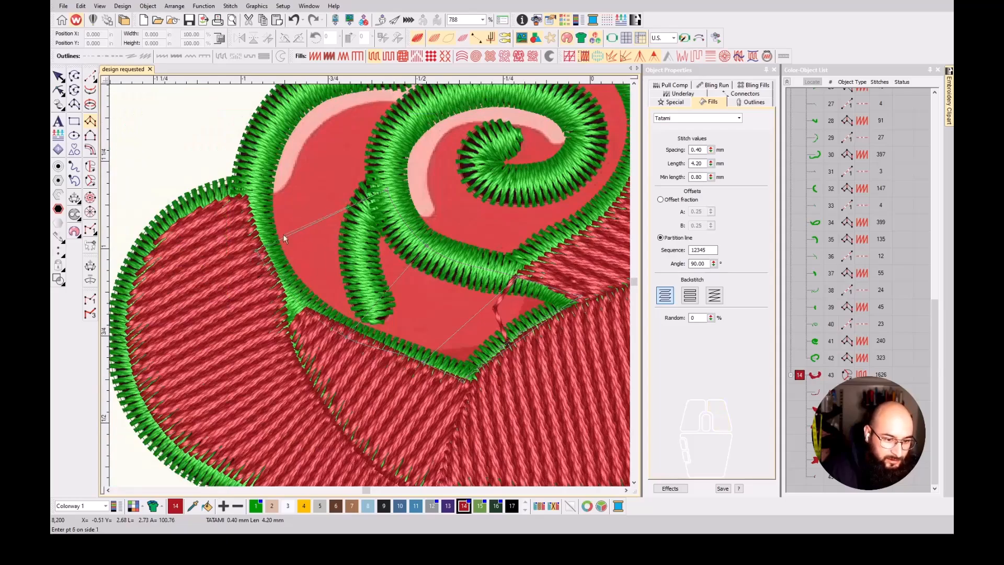
left_click(374, 140)
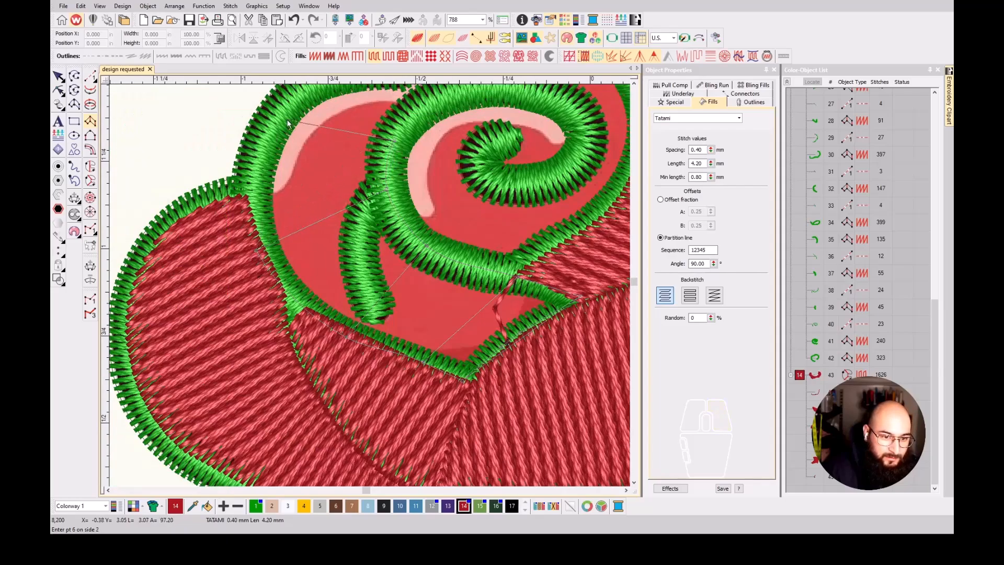
- Continue the column's point pairs around the left inner petal's top and across the upper inner petal, between outer outline and spiral
scroll(341, 111, "down", 1)
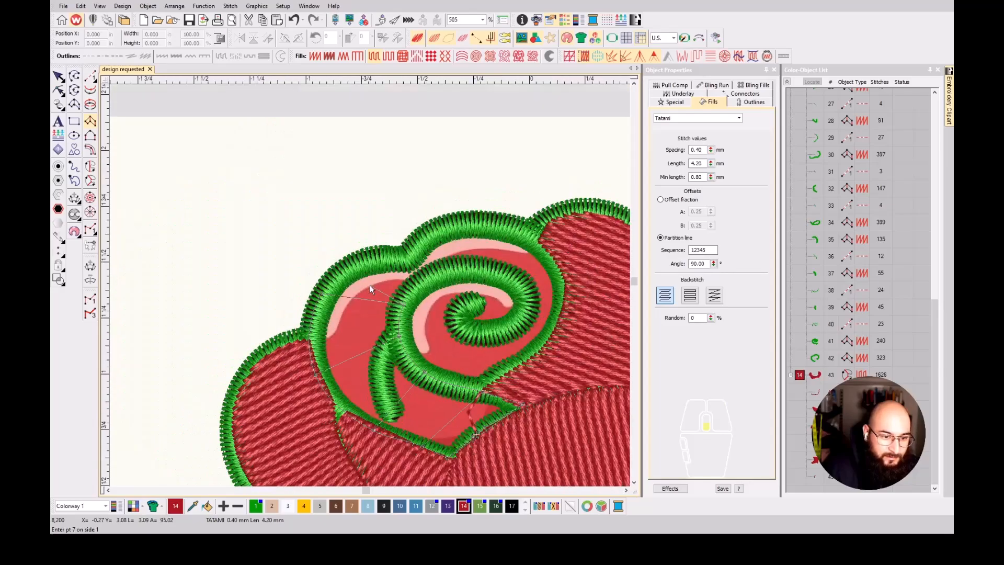
scroll(370, 286, "up", 1)
left_click(436, 306)
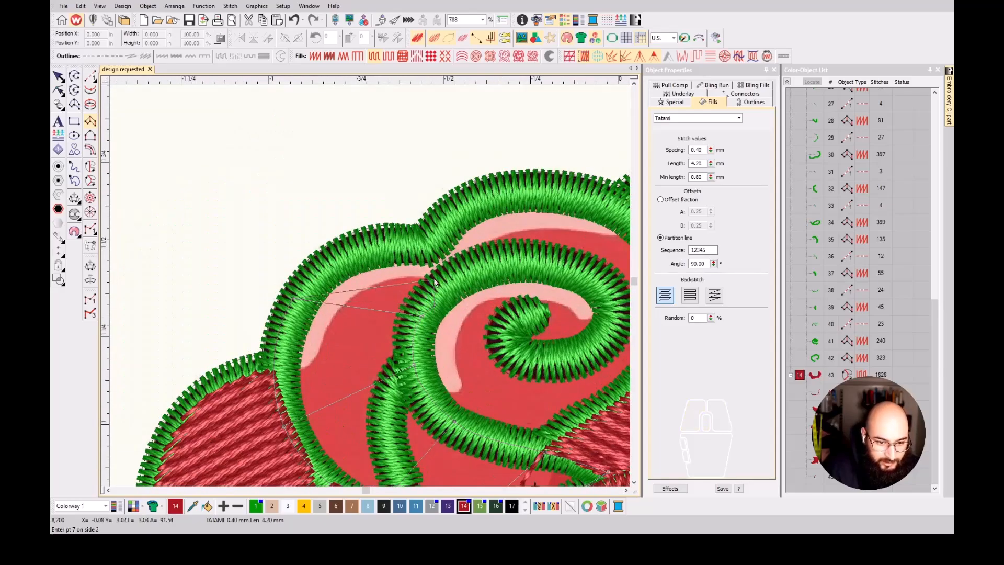
left_click(486, 258)
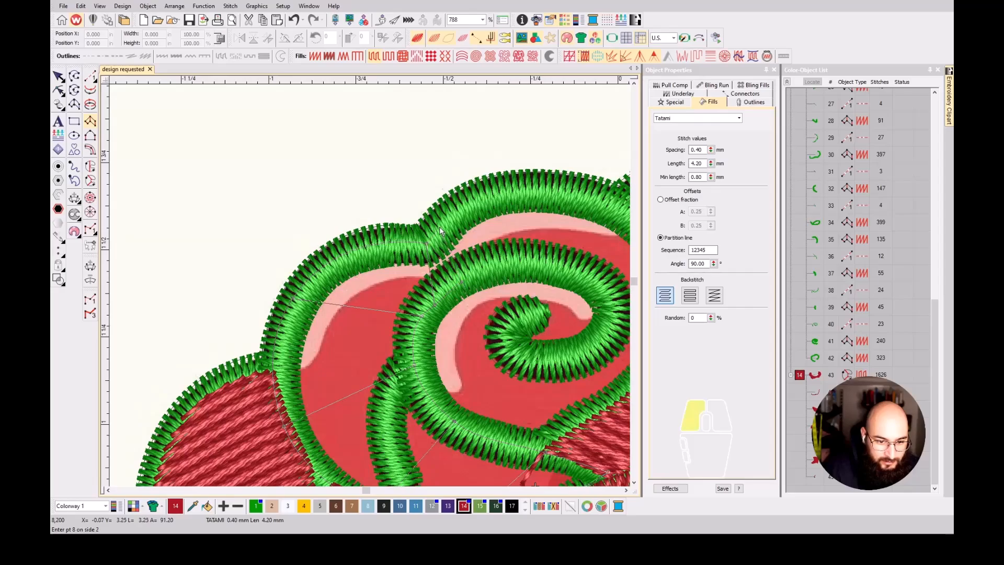
left_click(498, 263)
left_click(494, 197)
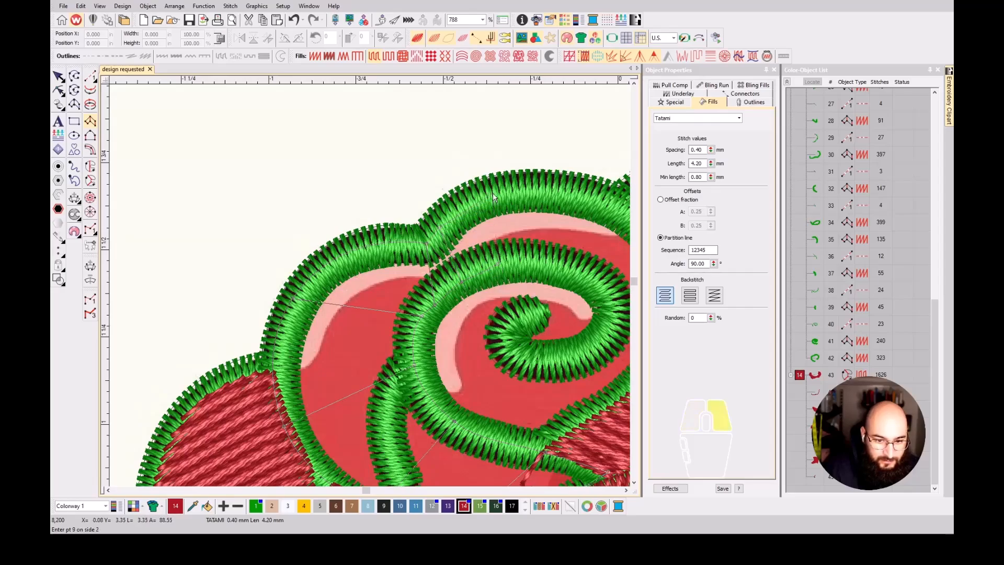
left_click(559, 268)
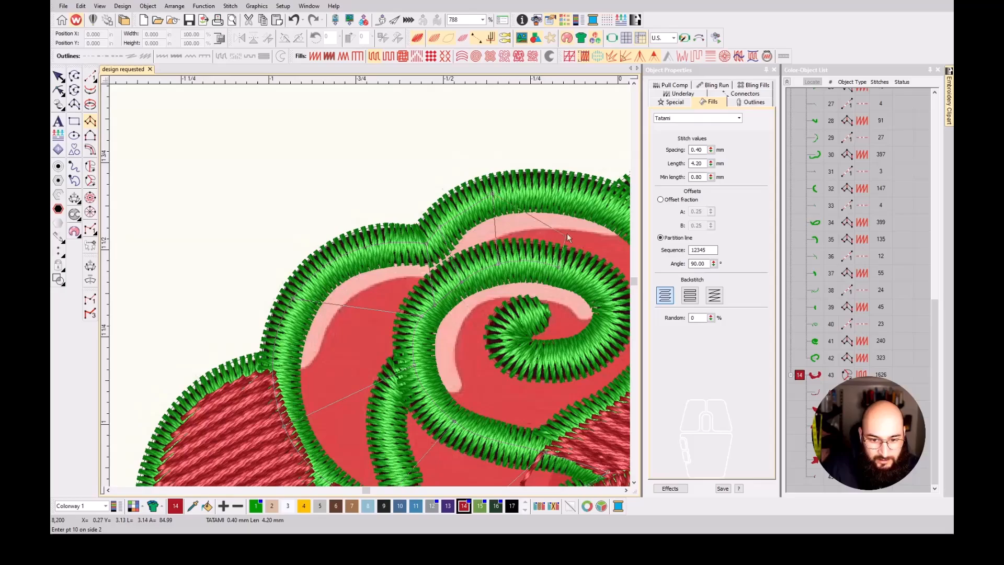
left_click(579, 194)
left_click(585, 212)
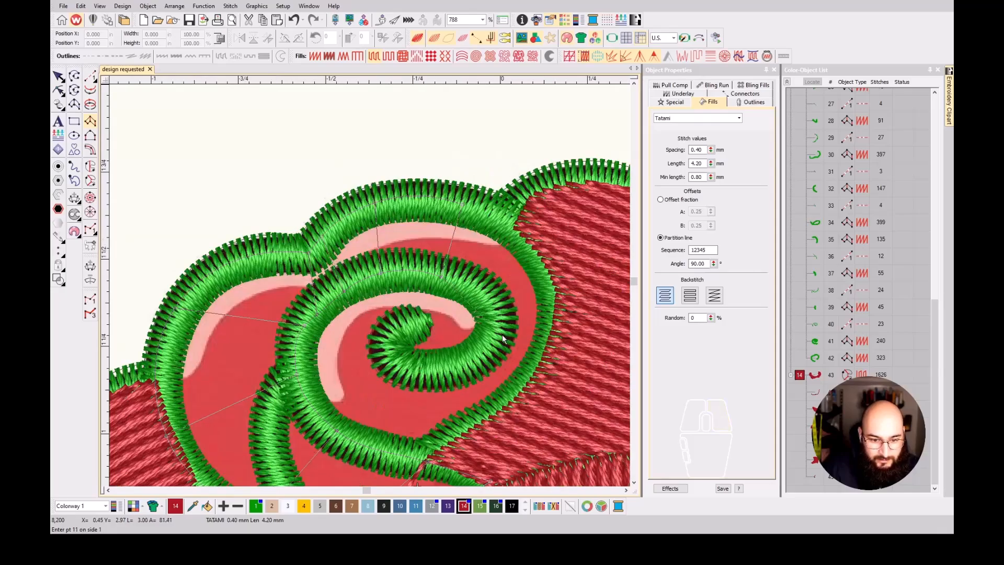
- Extend the column's point pairs down the spiral's right side and back beneath it to the lower left curve
left_click(554, 299)
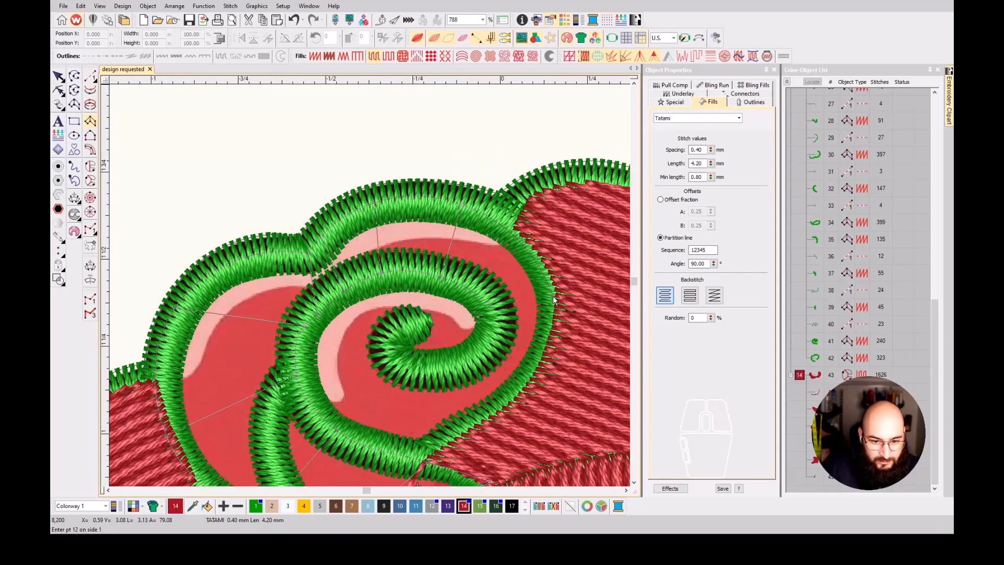
left_click(484, 355)
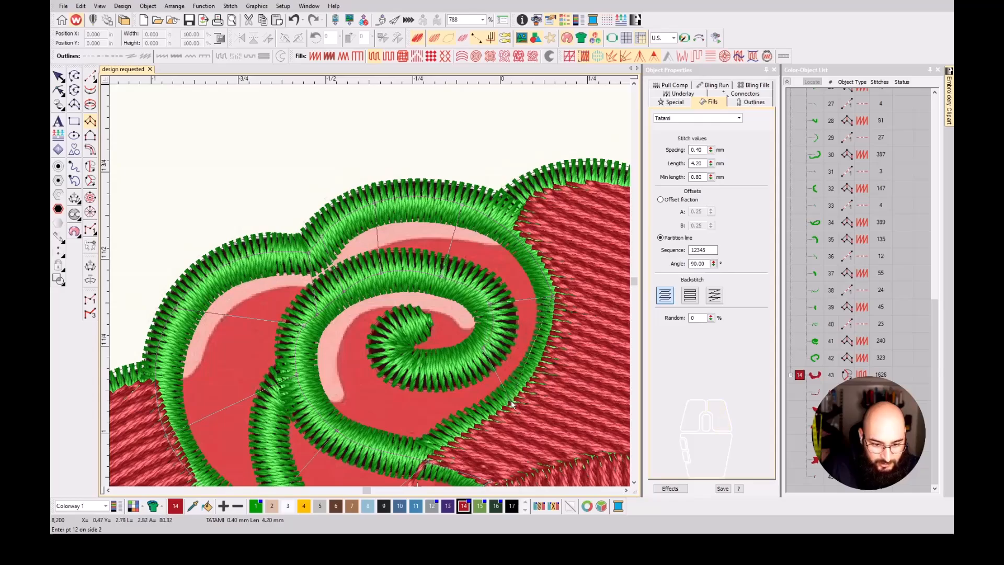
left_click(417, 427)
left_click(415, 440)
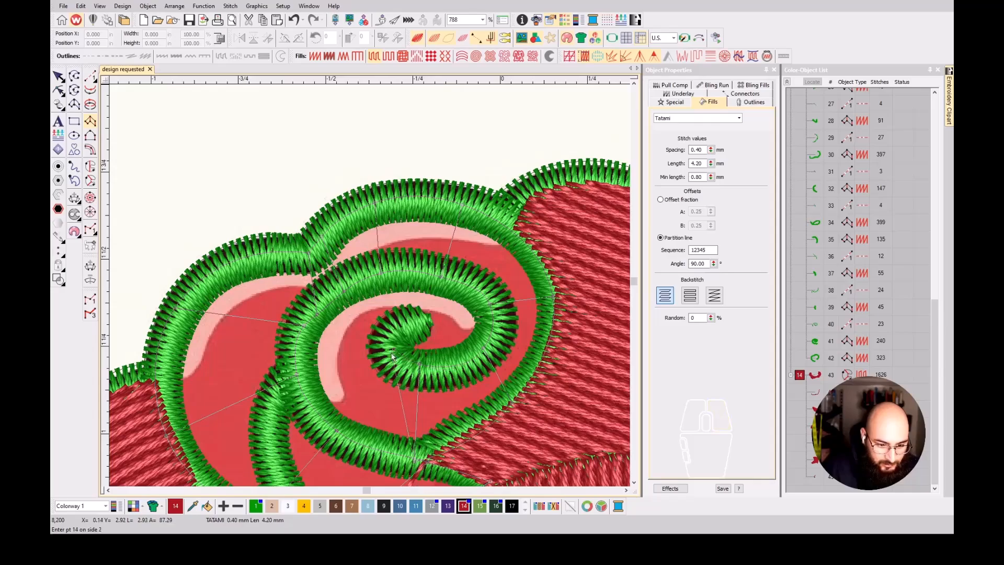
left_click(315, 412)
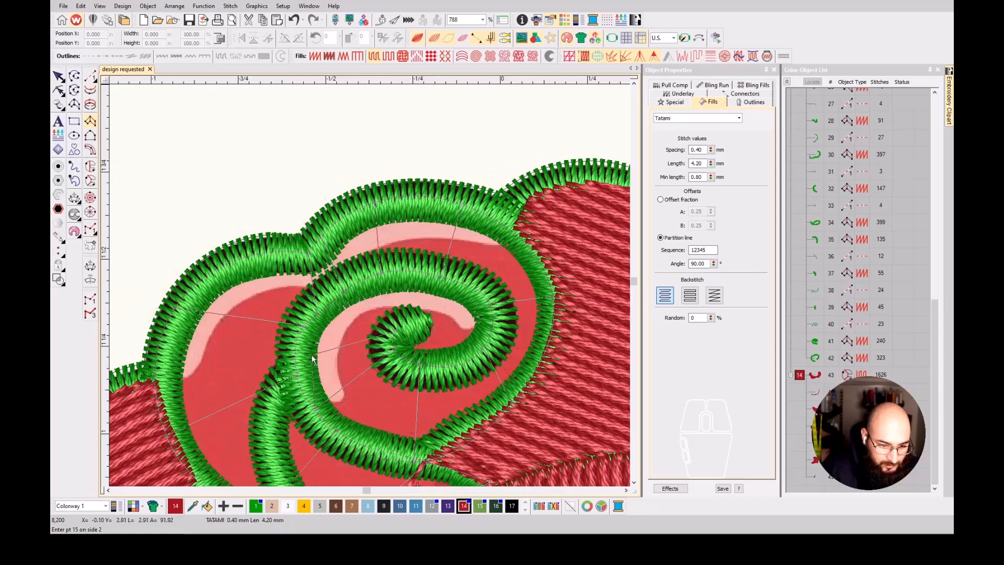
- Finish the red Tatami column with point pairs up the spiral's left side, across its top and into the centre
scroll(330, 311, "up", 2)
right_click(374, 224)
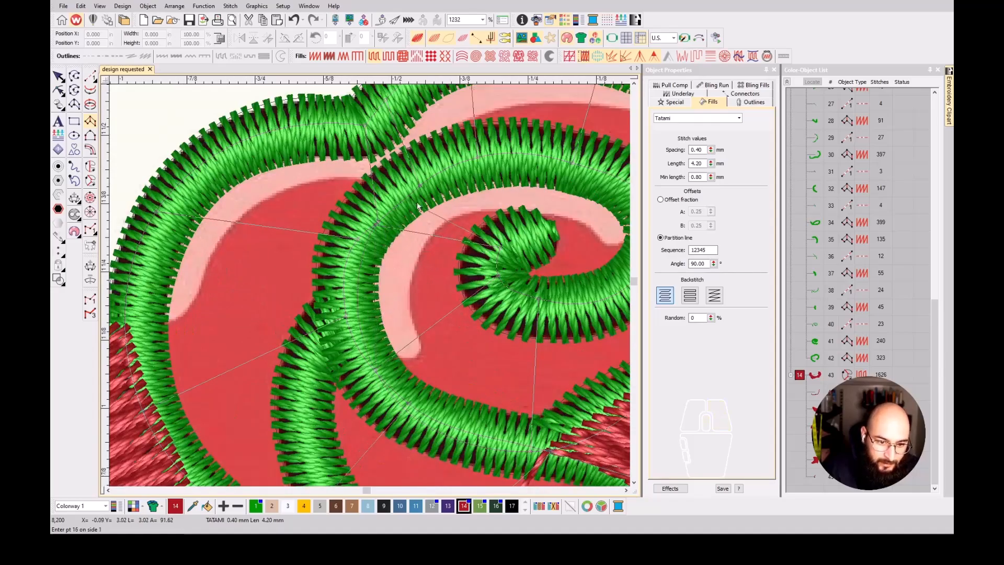
right_click(551, 162)
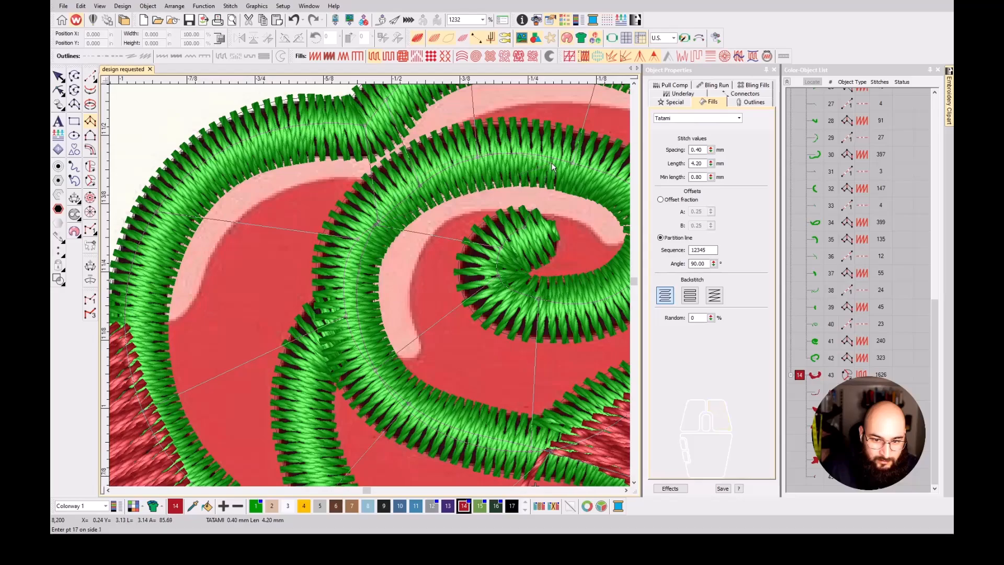
scroll(594, 258, "down", 2)
scroll(369, 285, "up", 3)
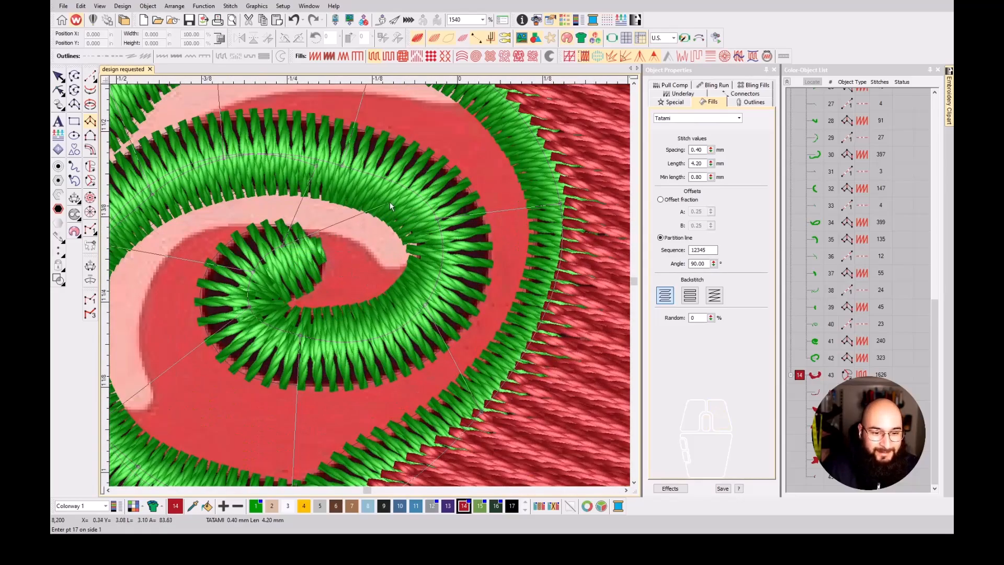
right_click(297, 267)
left_click(421, 280)
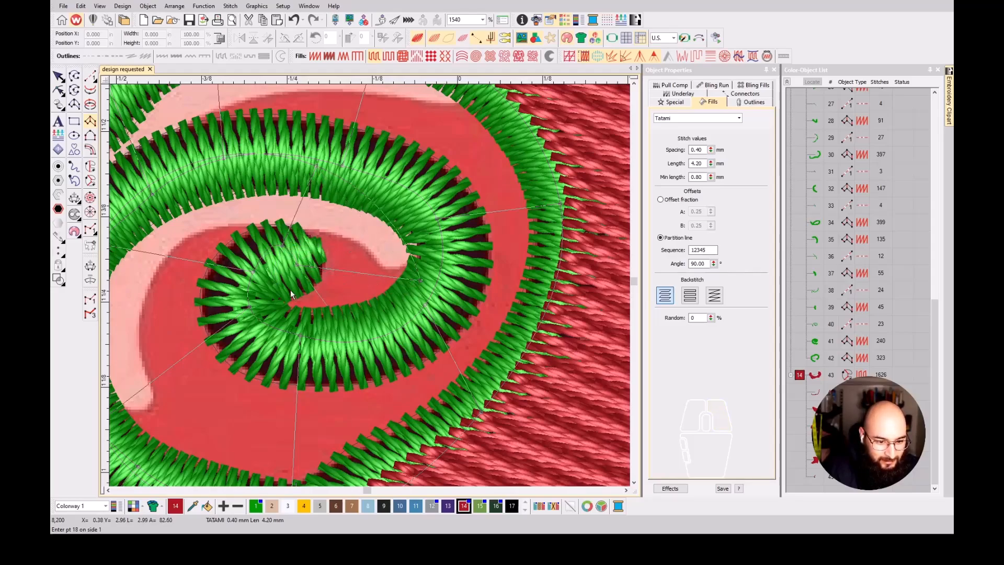
left_click(271, 272)
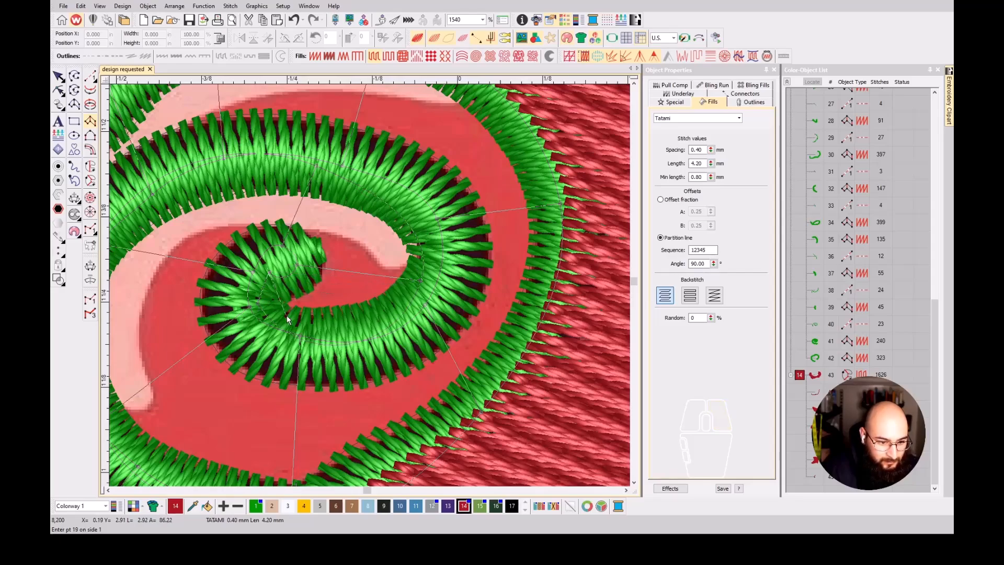
key("Return")
scroll(369, 288, "down", 3)
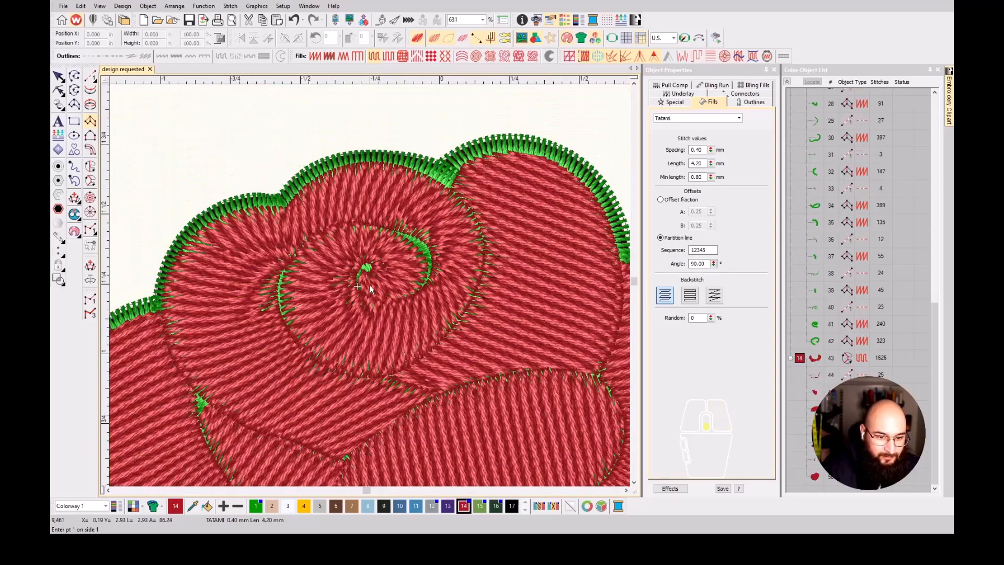
scroll(369, 287, "down", 1)
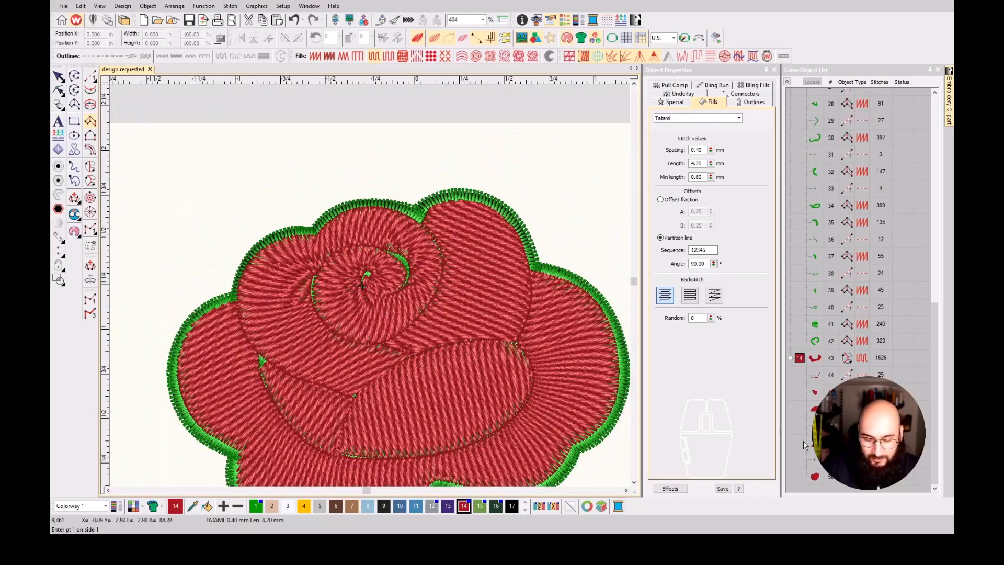
- Exit digitizing and toggle the stitch display to check the finished red petal and spiral fills
key("Escape")
key("s")
key("s")
key("s")
key("s")
key("s")
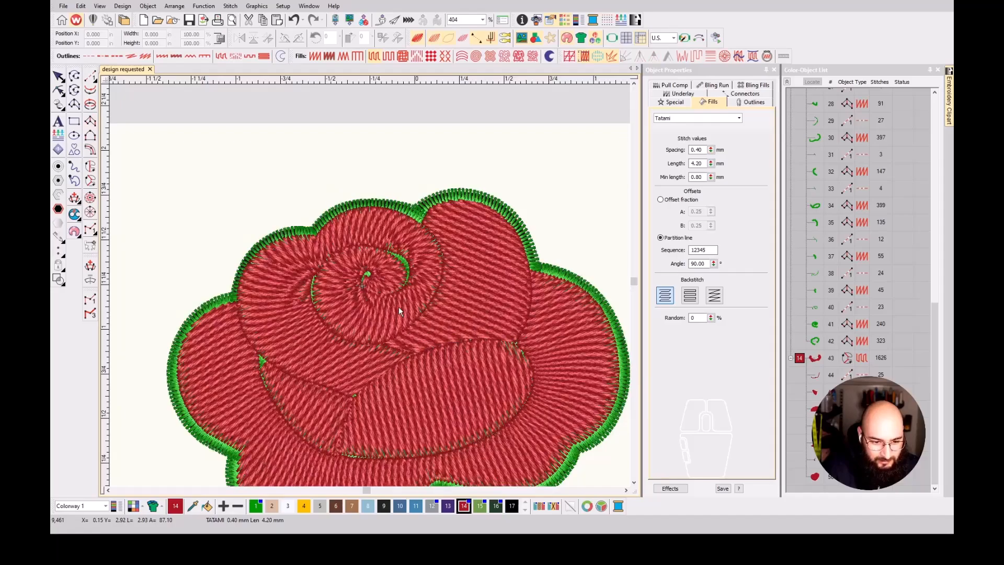
key("s")
key("s")
key("s")
key("s")
key("s")
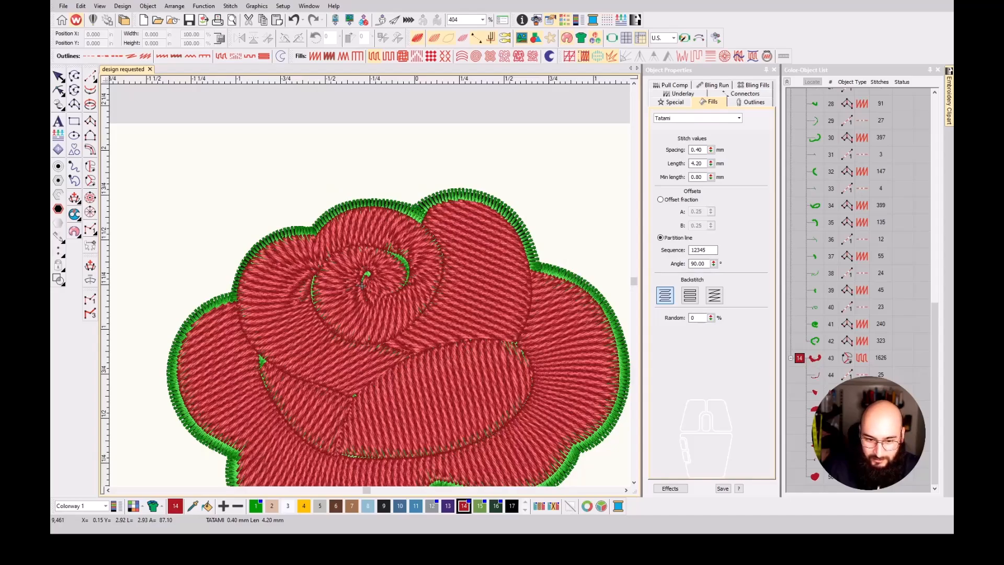
- Select the newly digitized spiral column fill and open its connector settings
left_click(815, 476)
left_click(745, 94)
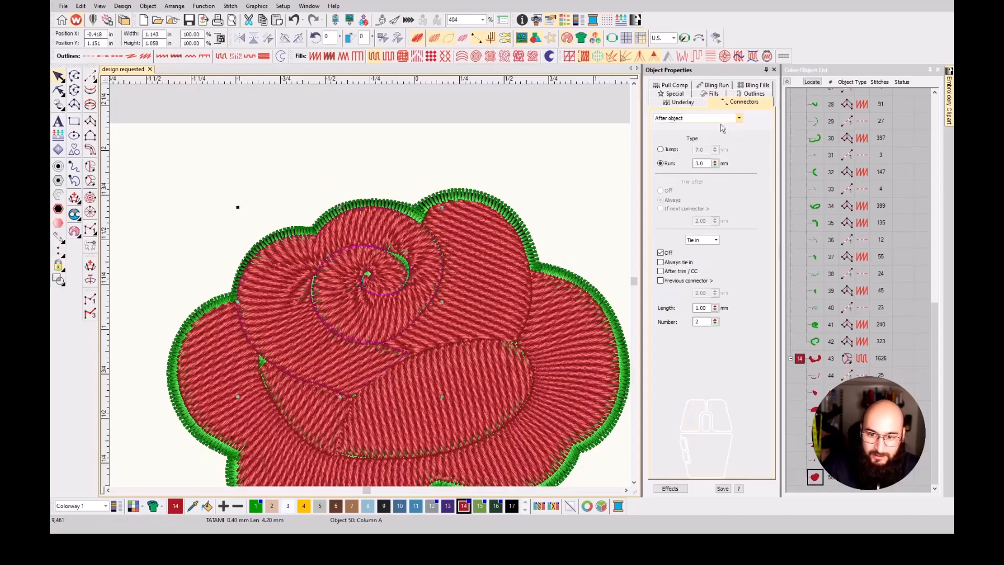
key("Escape")
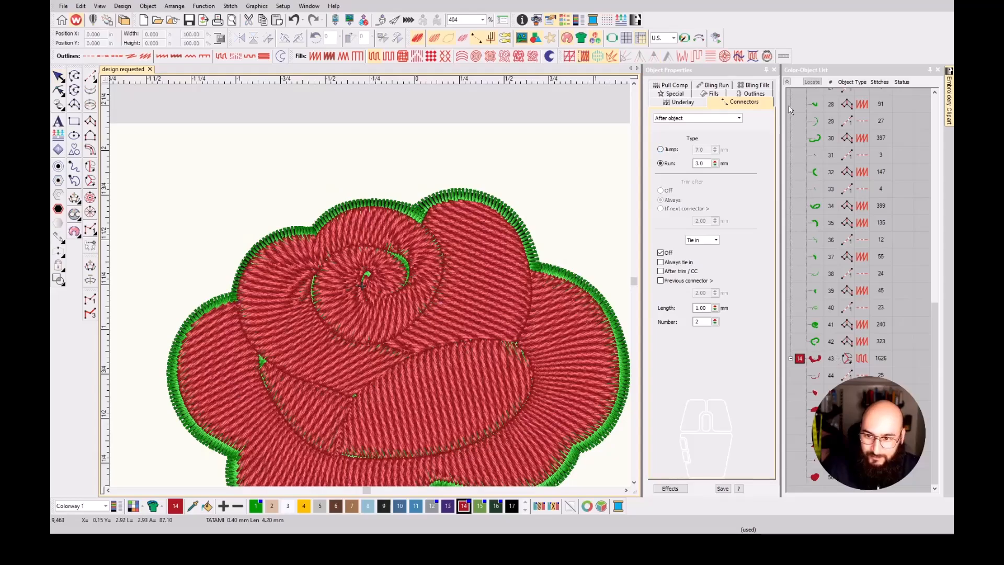
- Collapse the colour groups and move the red fill group ahead of the green outline group in the stitch sequence
left_click(787, 82)
left_click(801, 194)
left_click_drag(801, 193, 801, 169)
key("Escape")
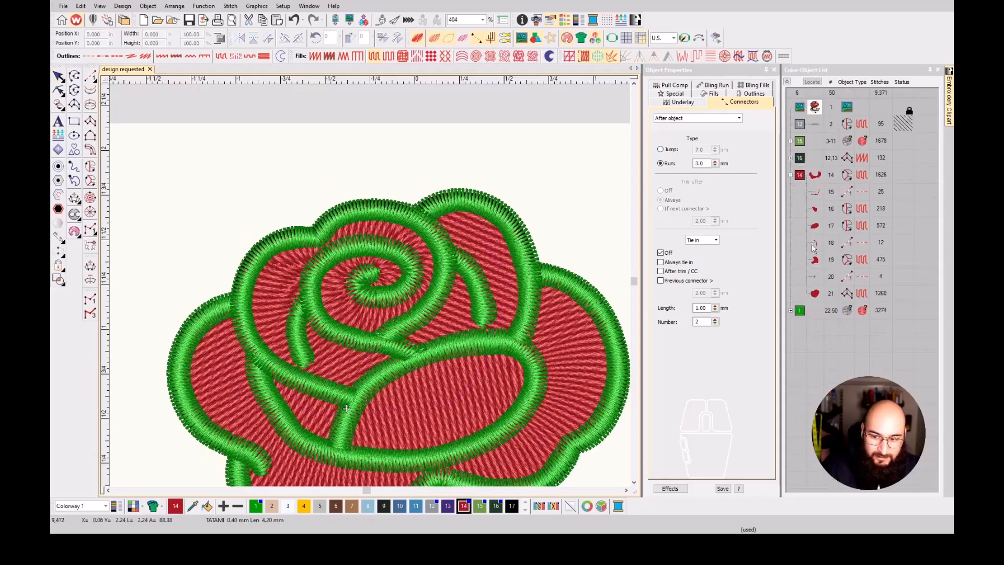
- Recolour all objects of the green outline group with palette colour 9
left_click(798, 315)
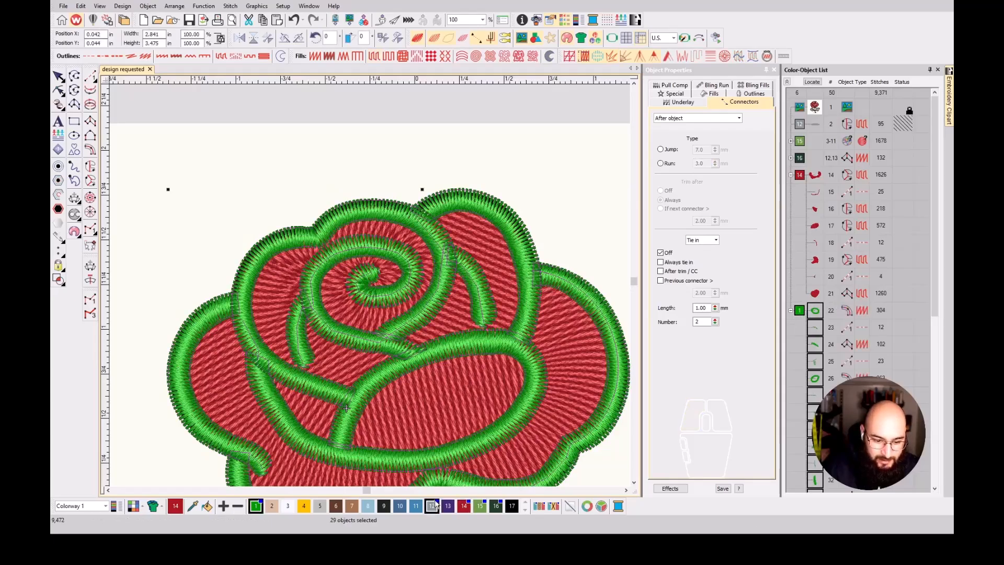
left_click(386, 506)
scroll(371, 287, "down", 3)
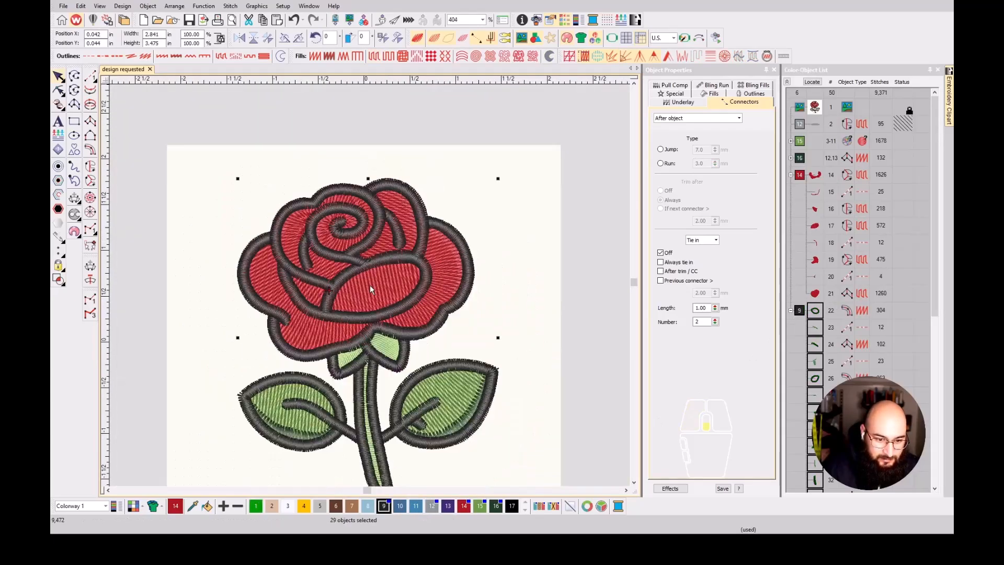
scroll(361, 325, "down", 2)
left_click(469, 215)
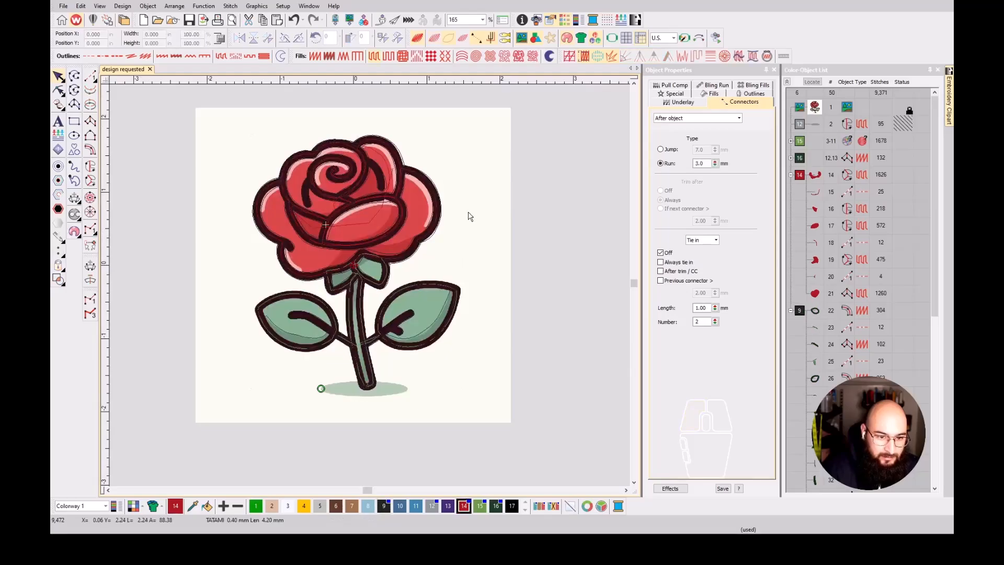
- Hide the stitches, then search the threads for pink and assign thread 1148 to palette colour 17
scroll(338, 222, "up", 2)
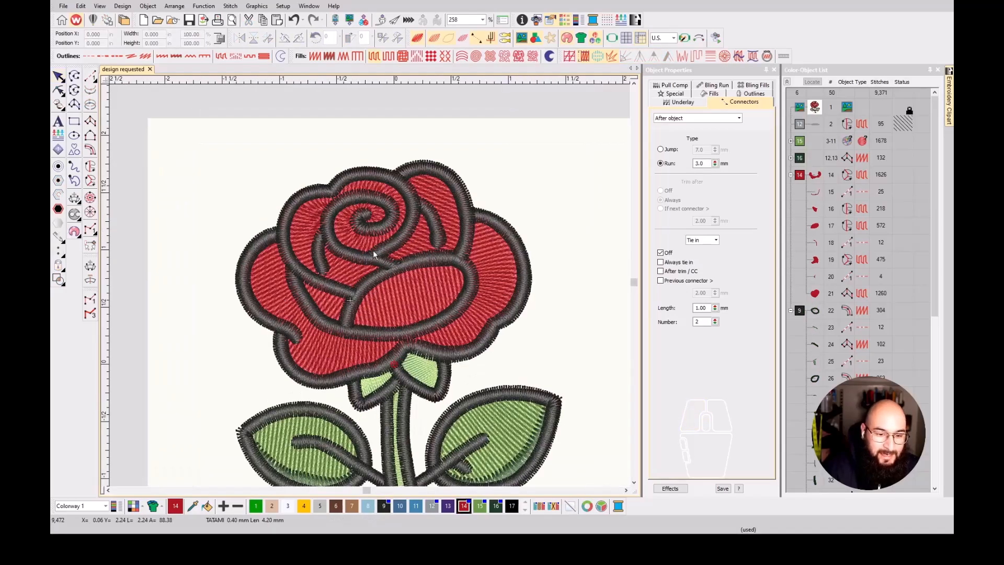
scroll(364, 252, "up", 3)
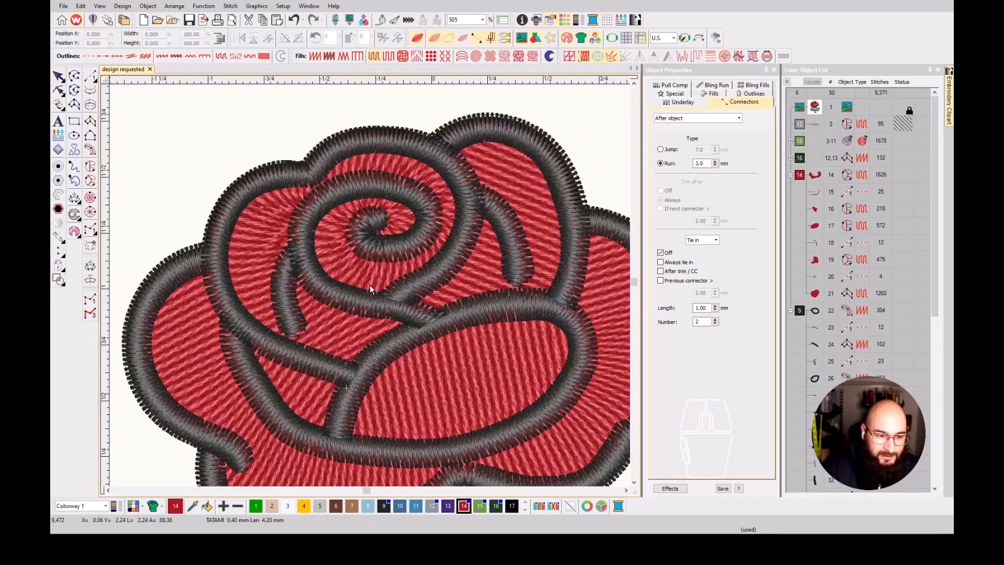
key("s")
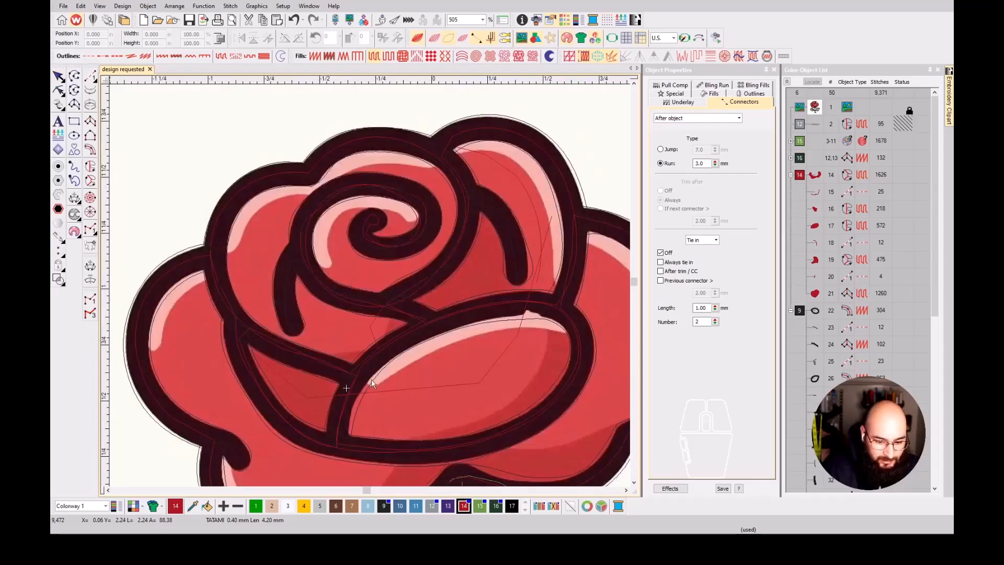
left_click(512, 506)
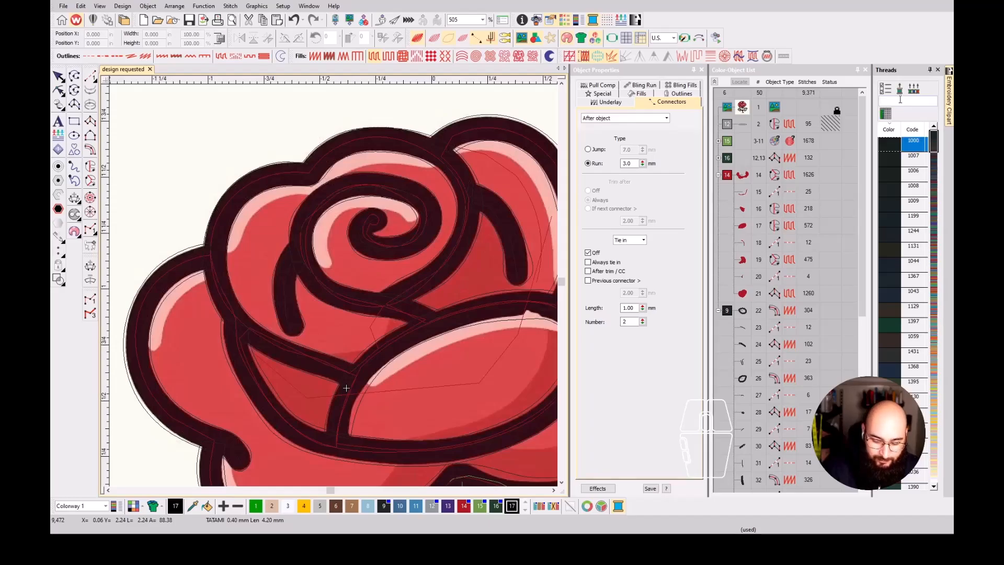
type("pinks")
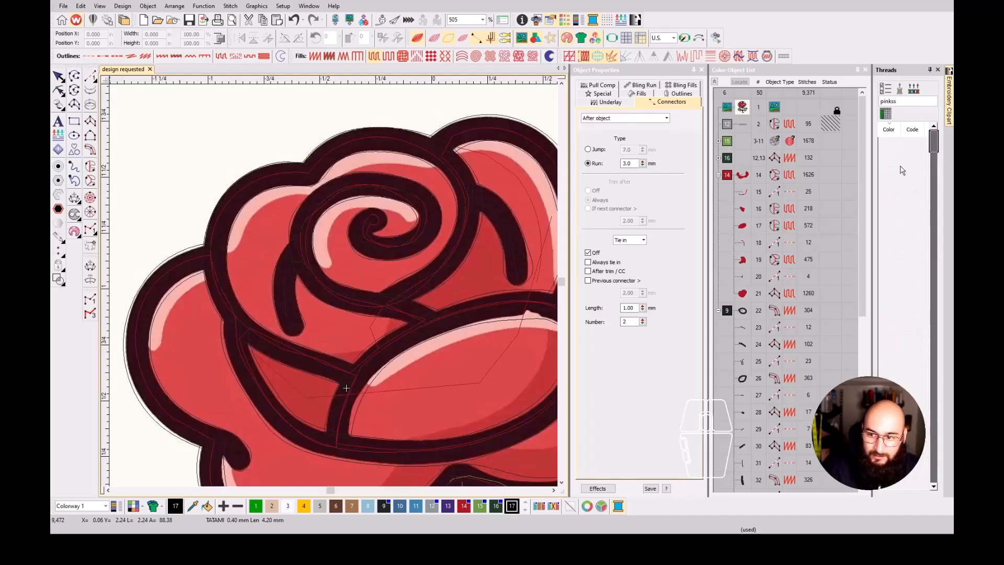
key("BackSpace")
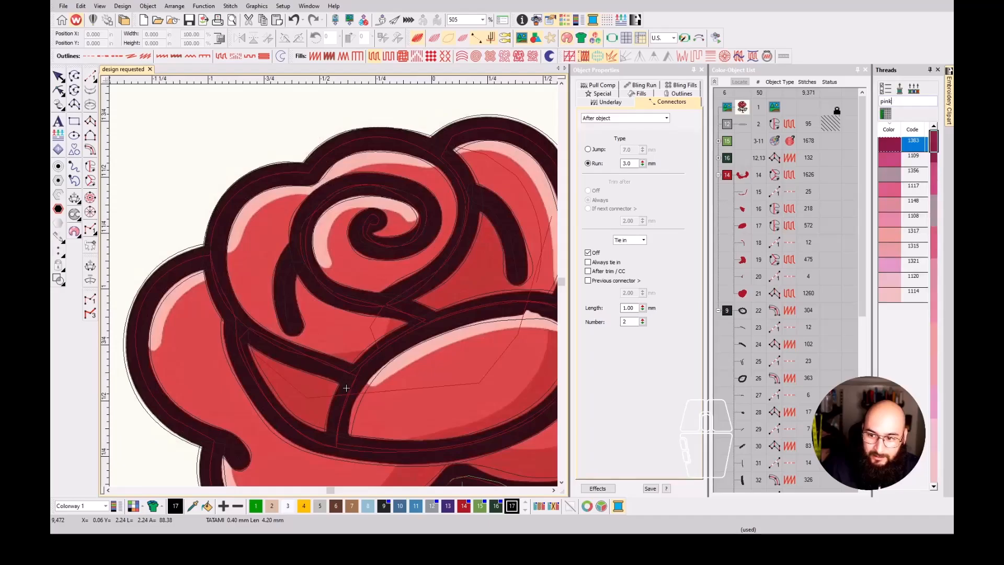
left_click(895, 200)
- Digitize a pink Tatami column fill over the highlight along the lower left petal's inner edge
scroll(342, 309, "down", 5)
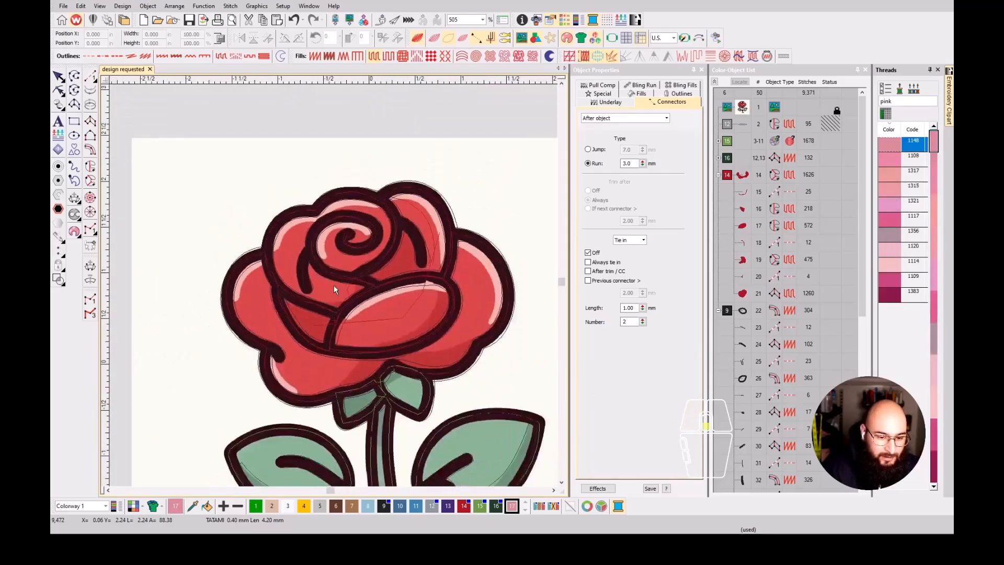
scroll(338, 320, "up", 3)
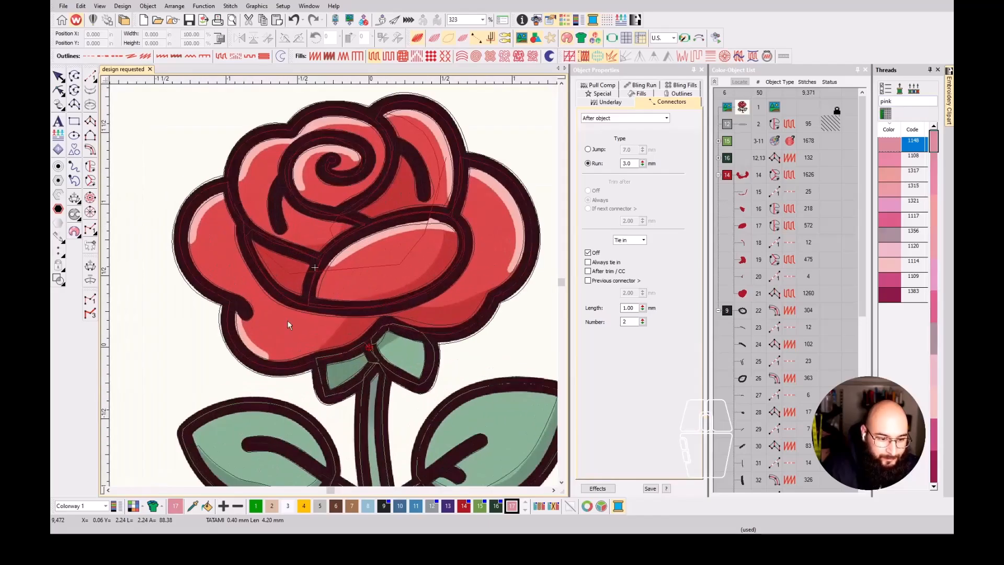
left_click(90, 120)
scroll(280, 334, "up", 5)
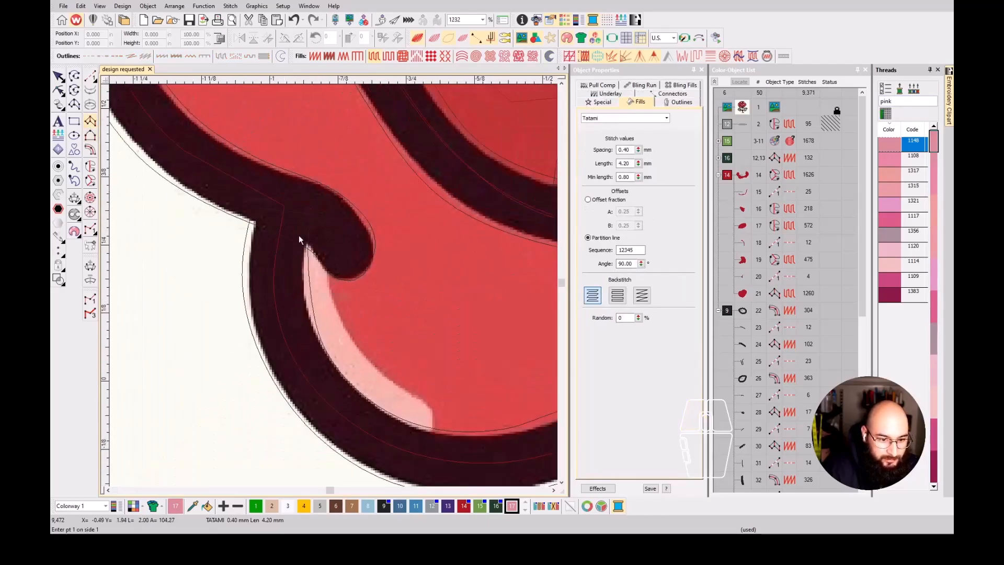
left_click(285, 307)
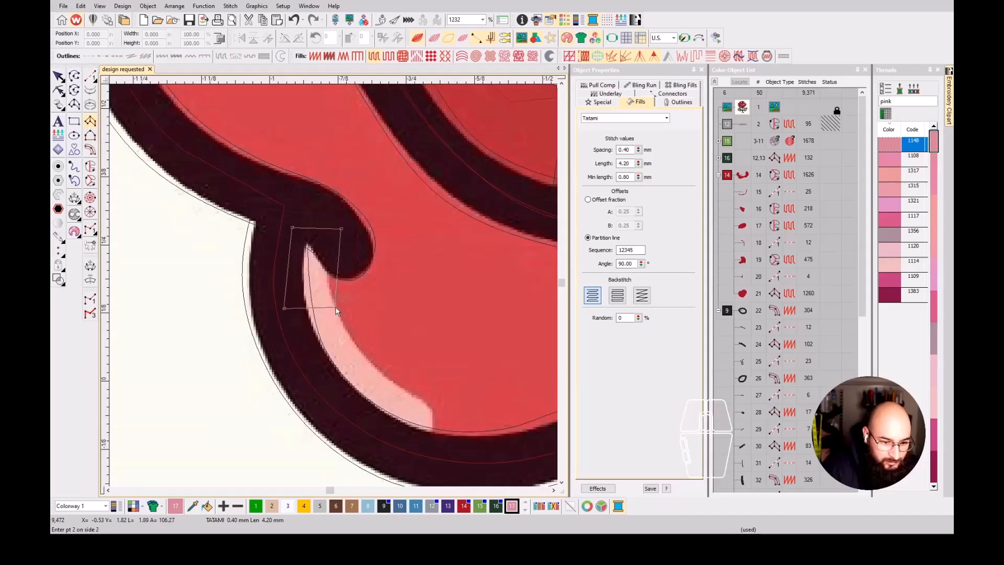
left_click(354, 419)
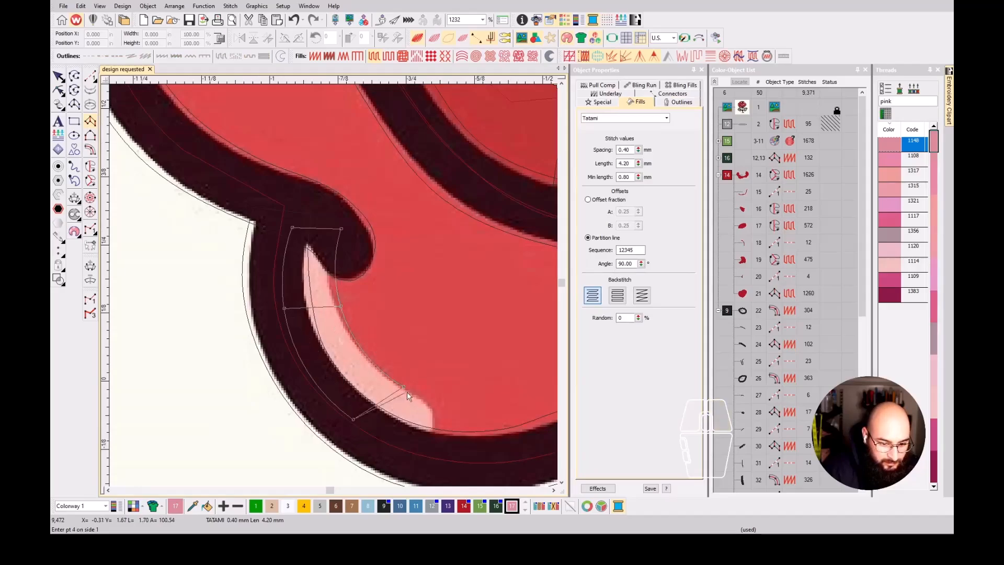
left_click(434, 453)
key("Return")
scroll(334, 284, "down", 5)
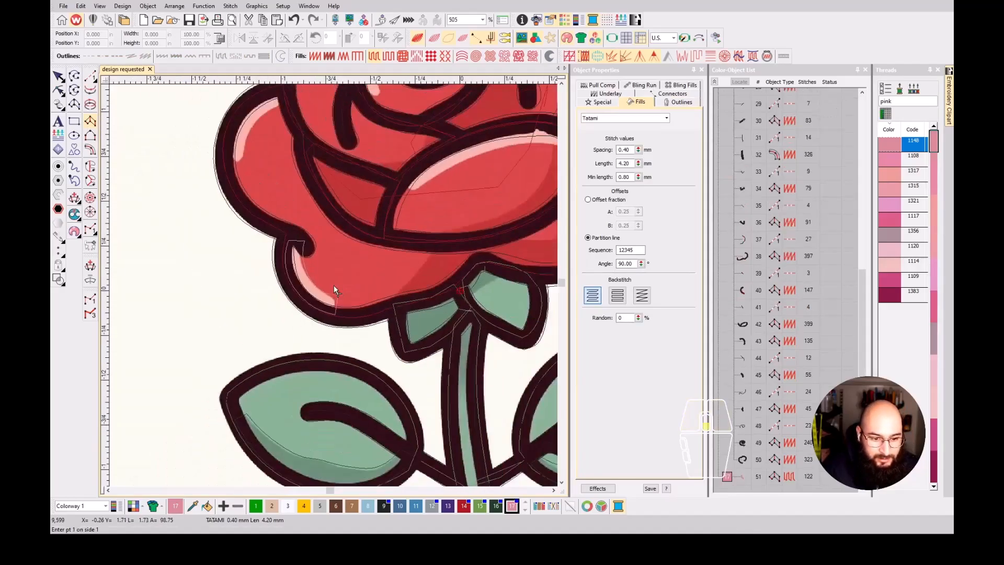
key("Escape")
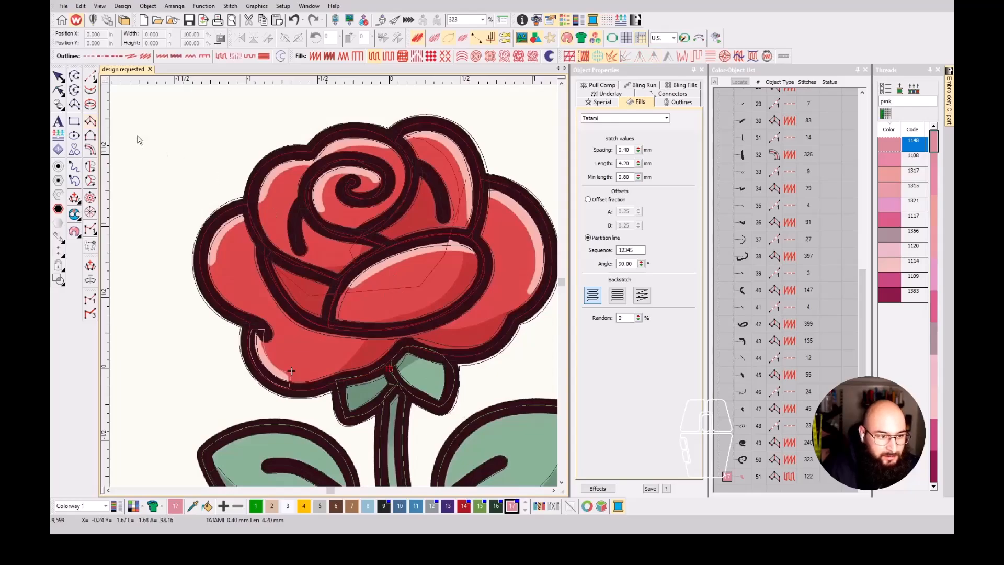
- Digitize a pink Tatami column fill over the outer left petal's curved highlight, from its top end to its lower end
left_click(89, 120)
scroll(334, 284, "up", 2)
scroll(329, 303, "down", 2)
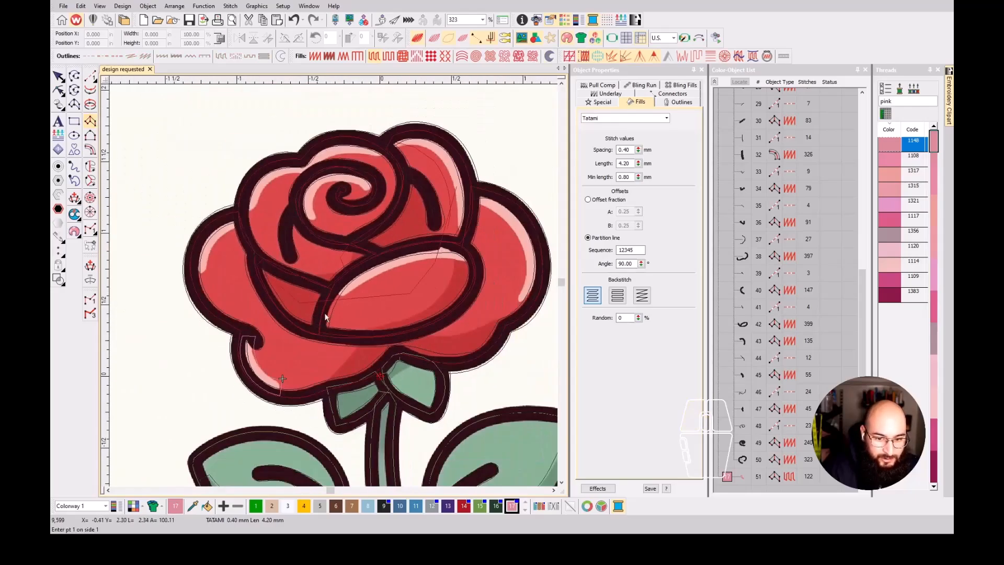
scroll(337, 236, "up", 3)
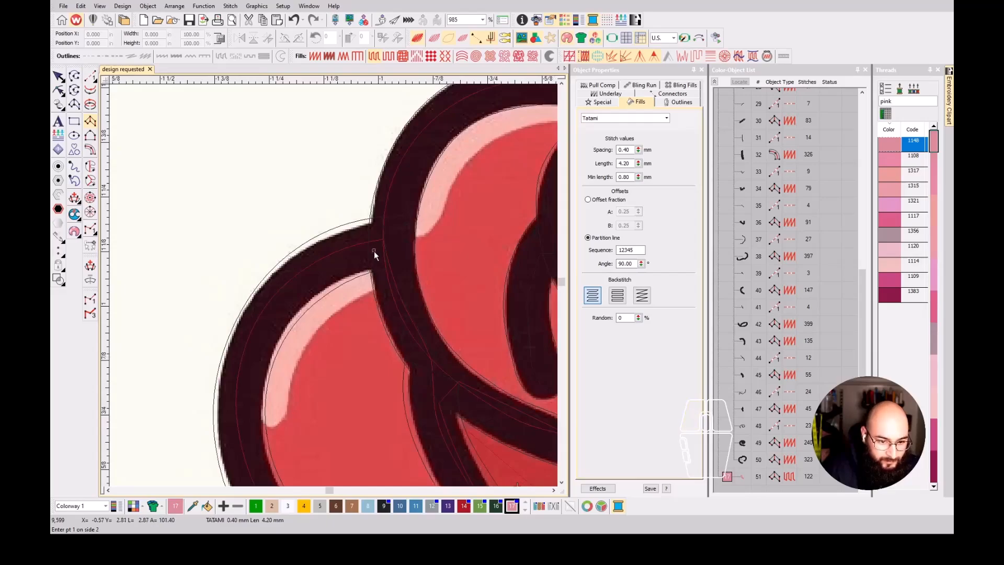
left_click(374, 251)
left_click(388, 304)
left_click(302, 270)
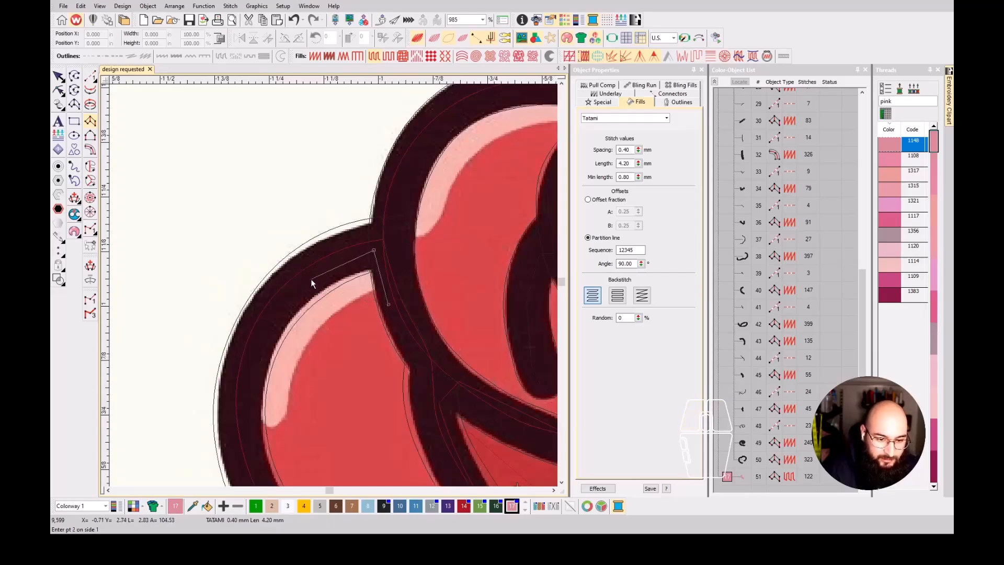
left_click(341, 317)
left_click(266, 332)
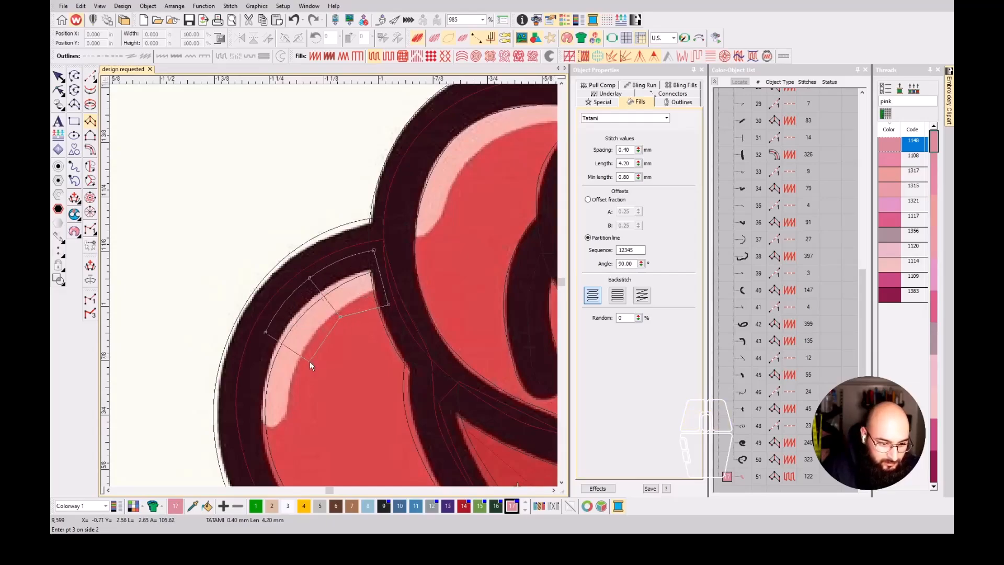
left_click(310, 362)
left_click(252, 437)
left_click(287, 436)
key("Return")
- Digitize a pink Tatami column fill over the large front petal's upper highlight, from its lower left tip to its right end
key("0")
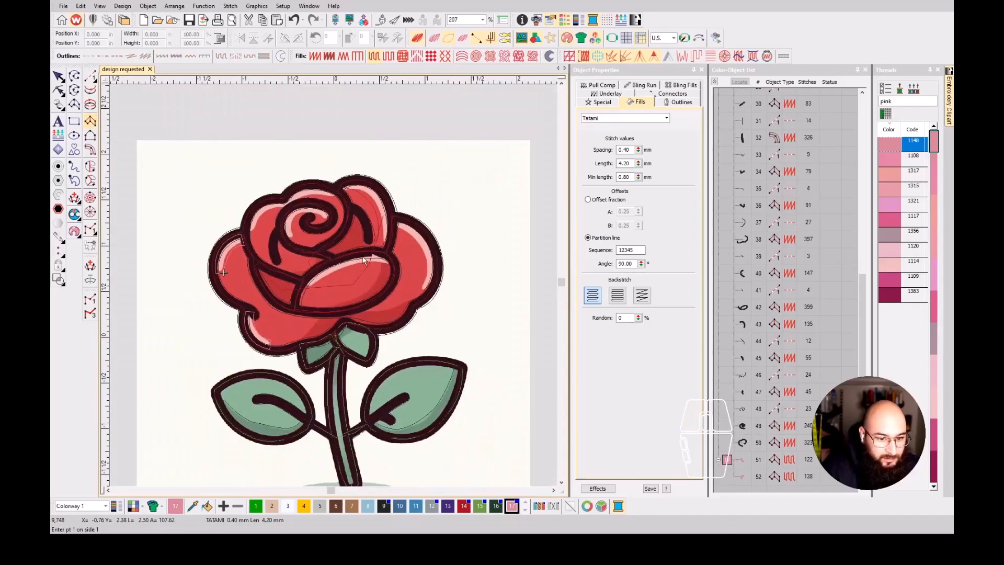
scroll(333, 285, "up", 2)
scroll(334, 287, "up", 3)
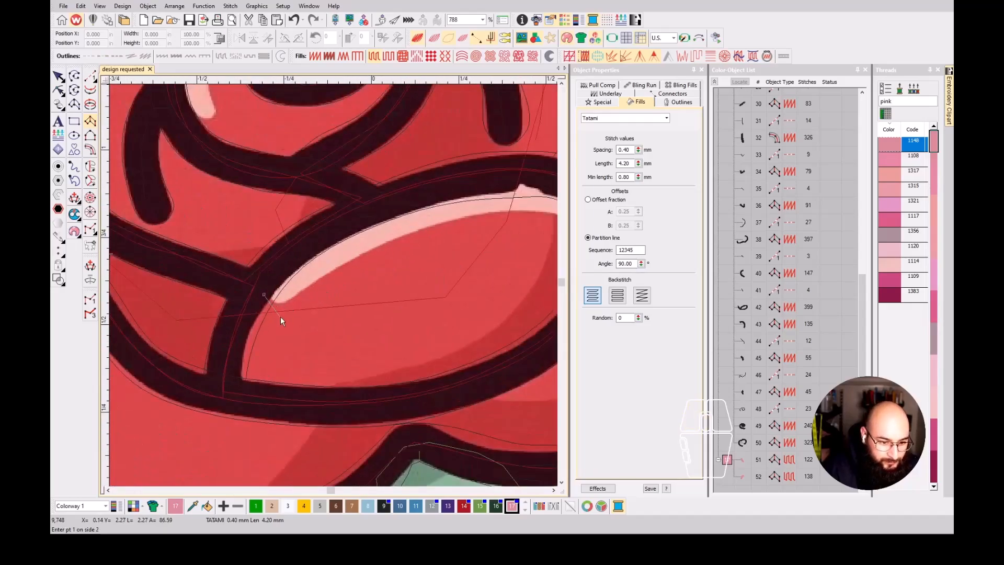
left_click(280, 316)
left_click(290, 254)
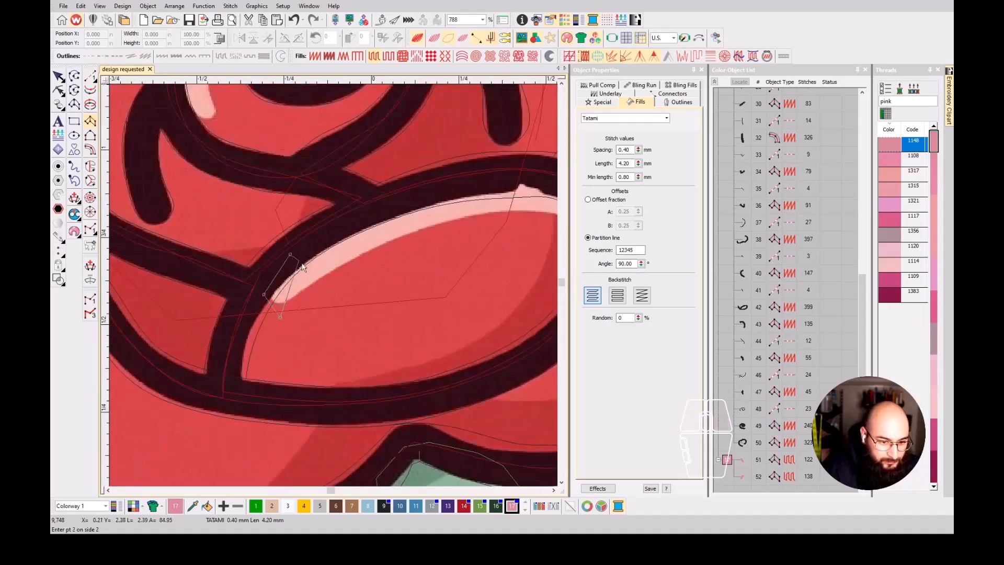
left_click(381, 206)
left_click(406, 246)
key("c")
left_click(403, 231)
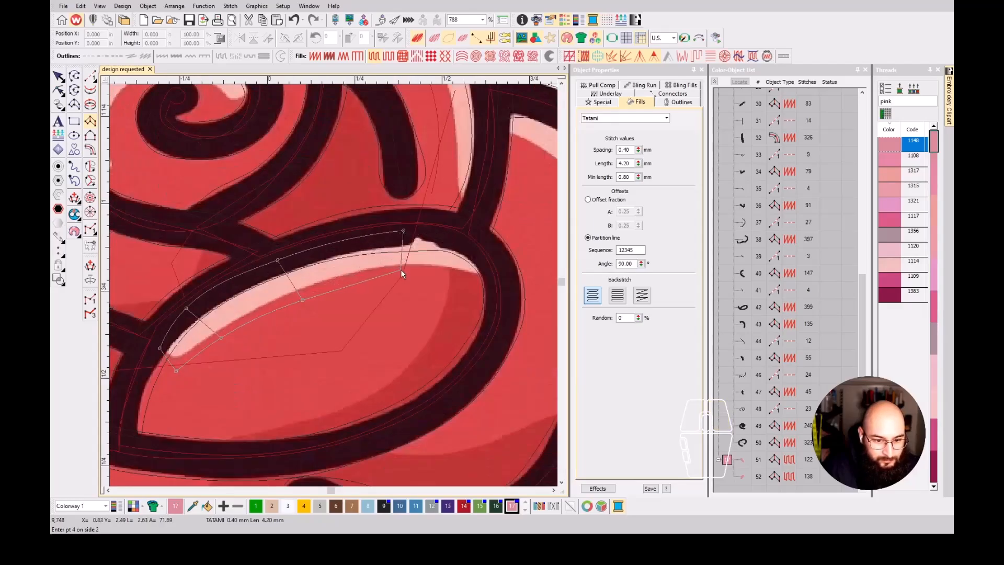
left_click(401, 270)
left_click(480, 251)
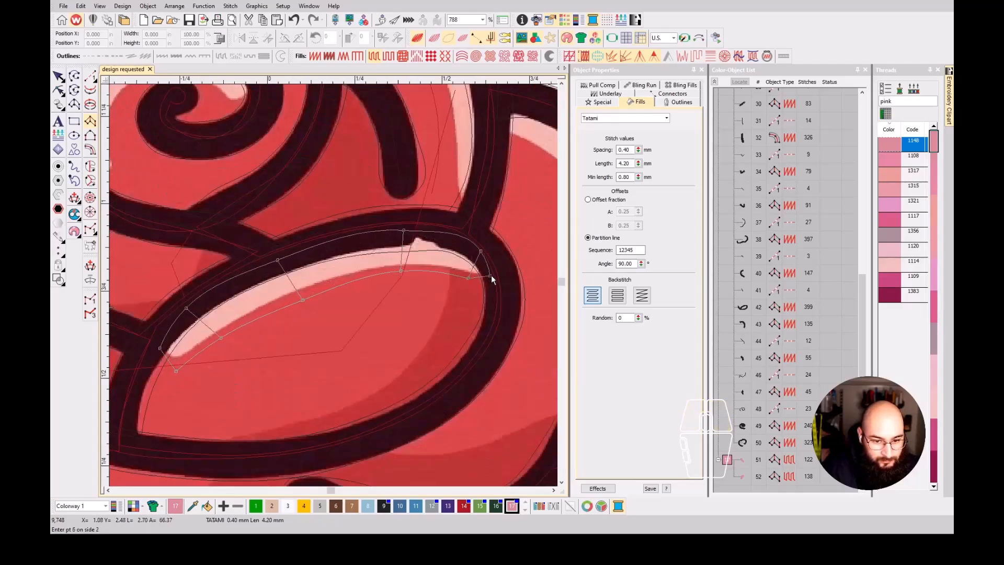
left_click(488, 284)
key("Return")
- Digitize a pink Tatami column fill over the outer right petal's curved highlight, from its lower end up to the petal's inner outline
scroll(487, 287, "down", 5)
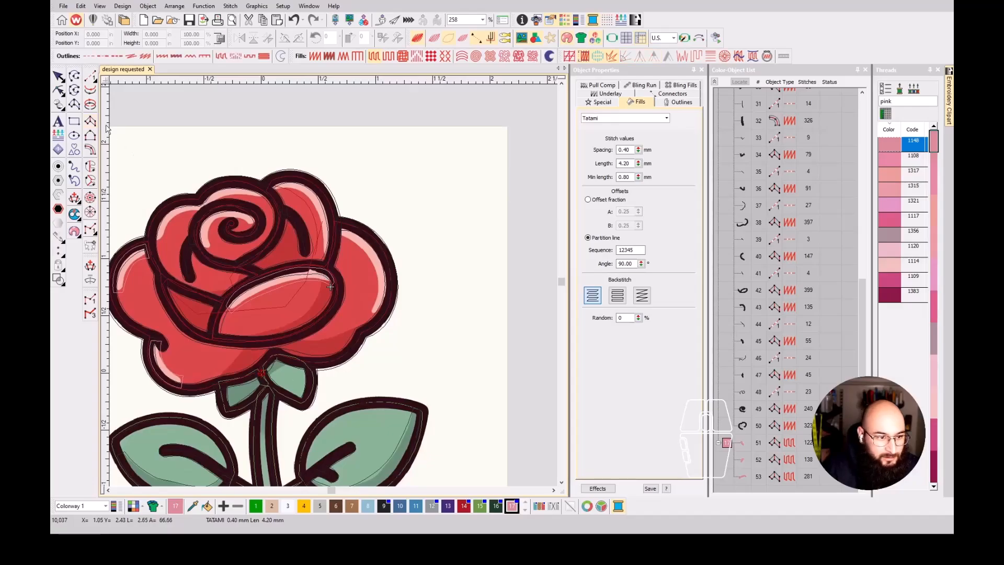
scroll(327, 279, "up", 5)
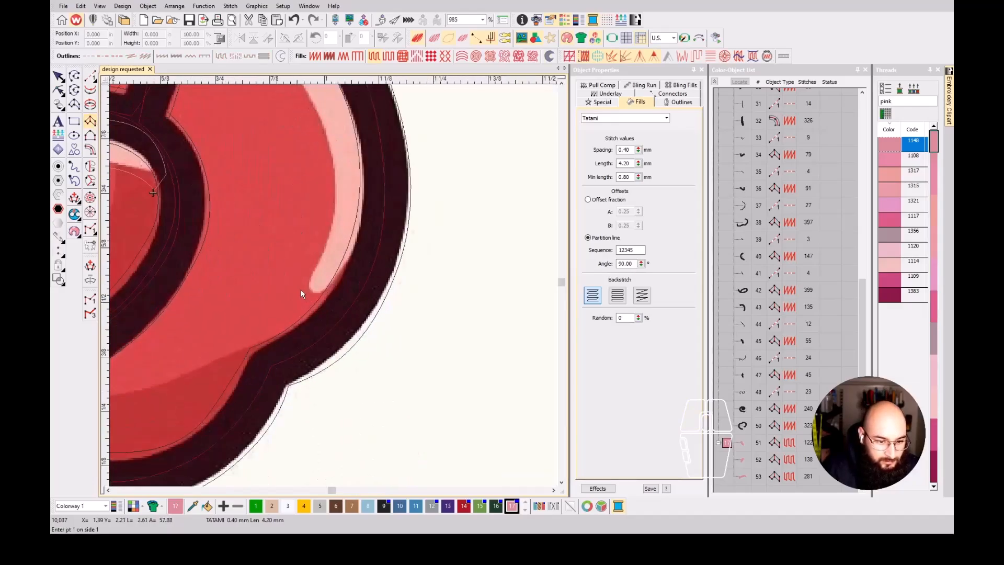
left_click(350, 284)
left_click(327, 202)
left_click(376, 207)
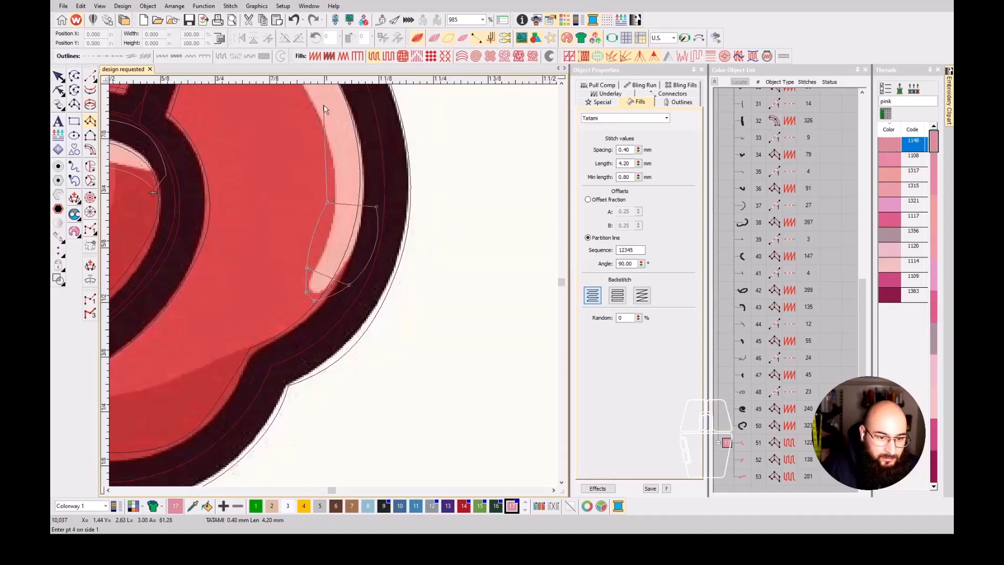
left_click_drag(324, 105, 329, 197)
right_click(312, 189)
right_click(352, 165)
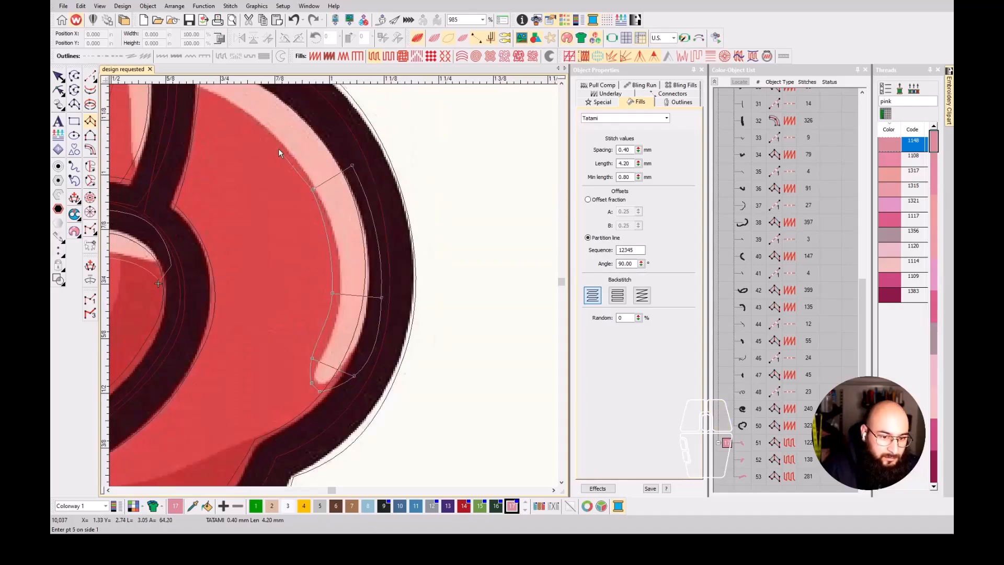
right_click(273, 193)
right_click(300, 152)
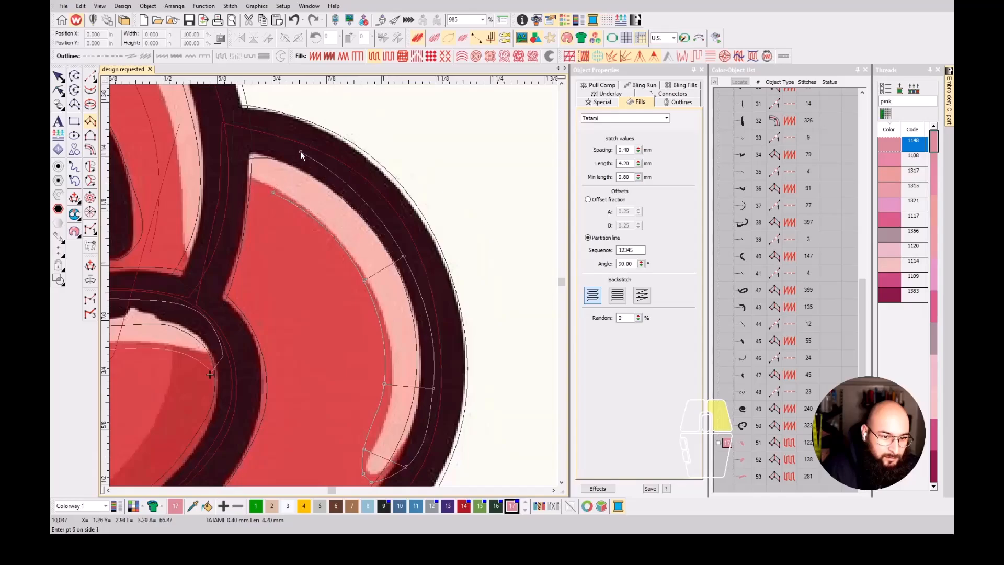
left_click(236, 139)
key("Return")
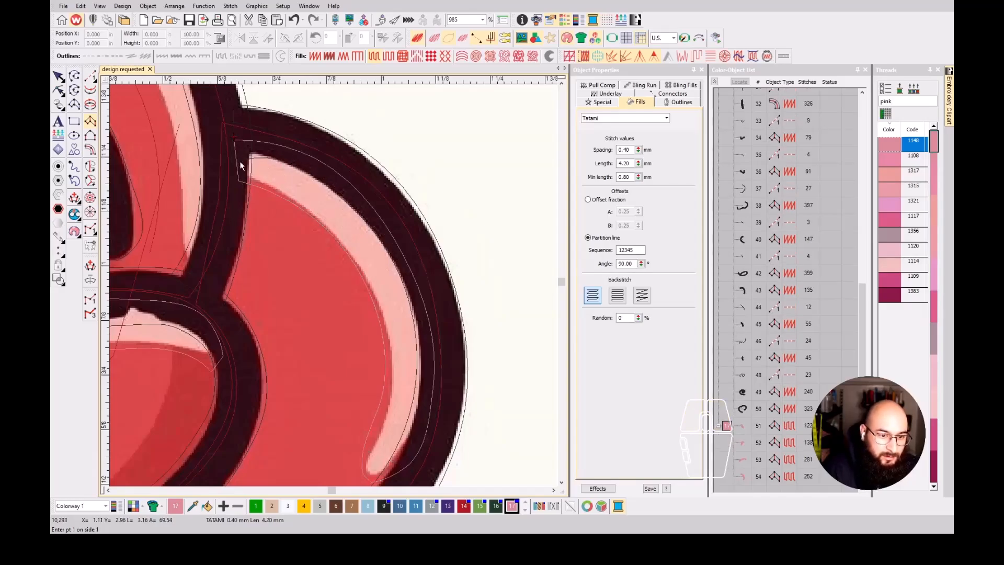
- Digitize a pink Tatami column fill over the upper right petal's highlight, from its lower end to its top left tip, and preview the stitches
scroll(238, 170, "down", 5)
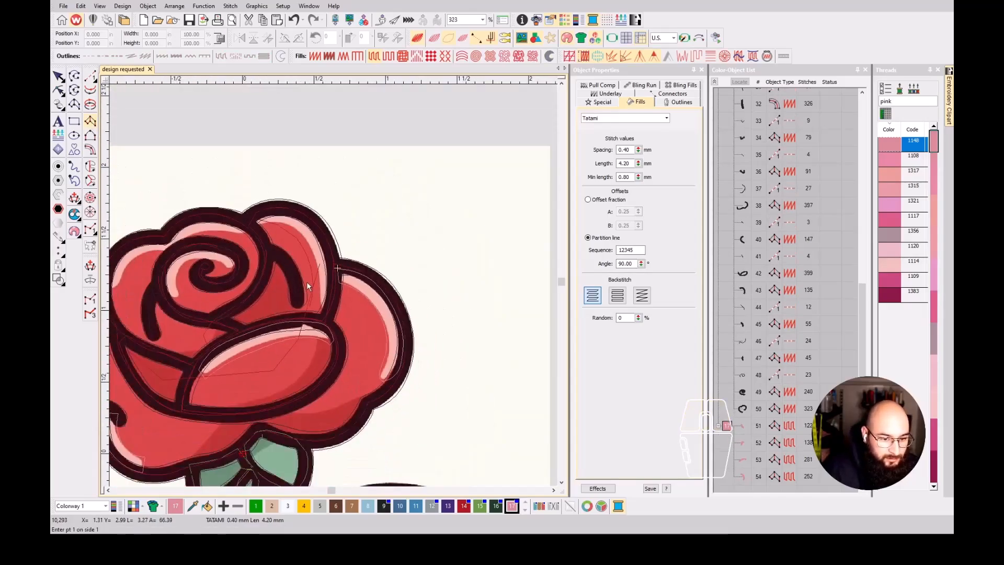
scroll(306, 281, "up", 3)
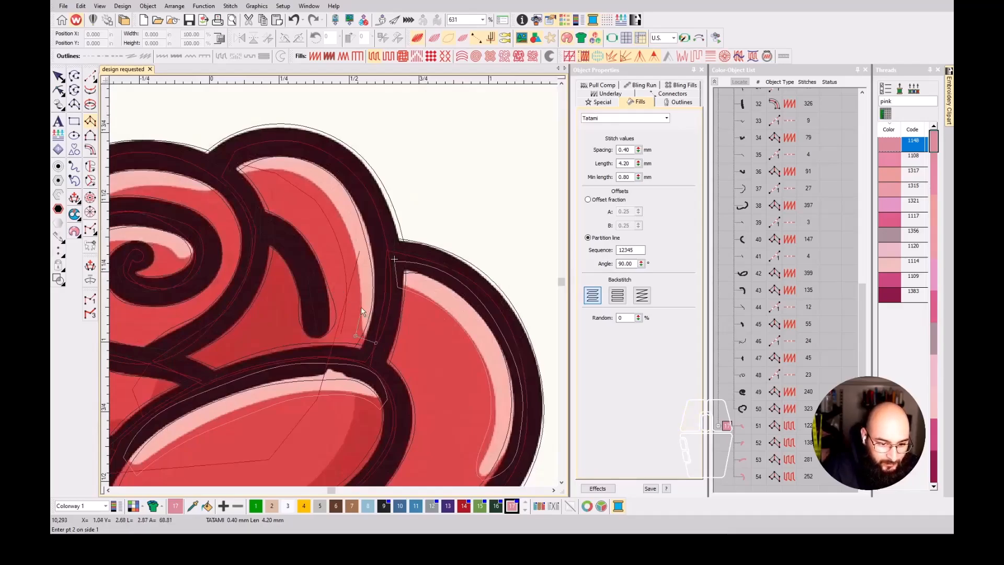
right_click(353, 284)
right_click(389, 281)
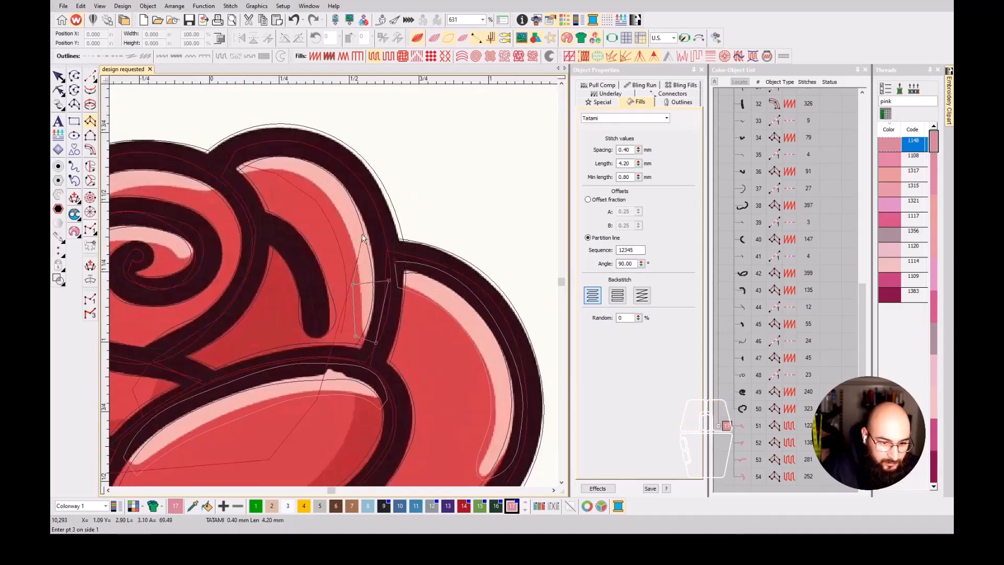
right_click(329, 208)
right_click(357, 183)
right_click(268, 171)
right_click(262, 143)
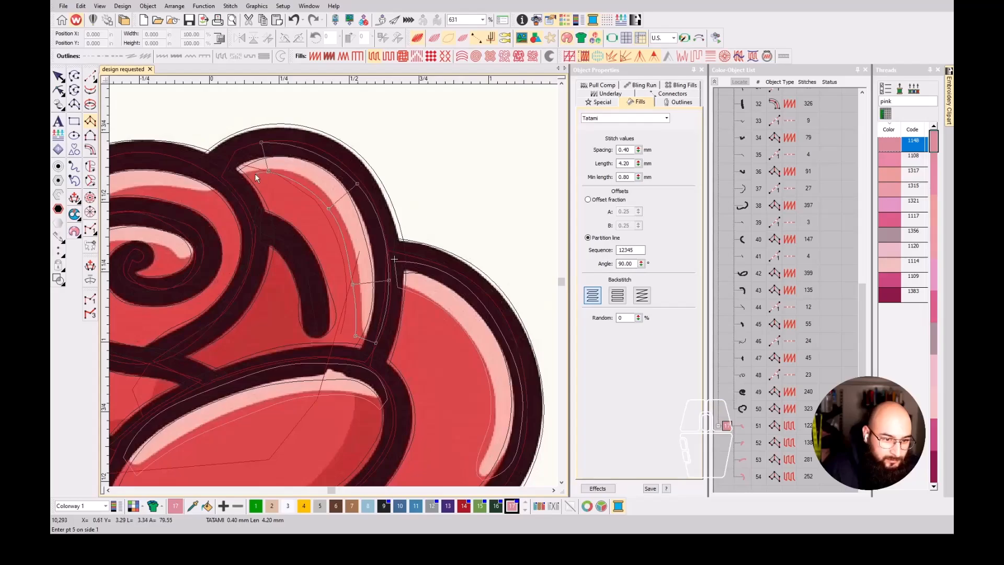
right_click(240, 180)
right_click(227, 167)
key("Return")
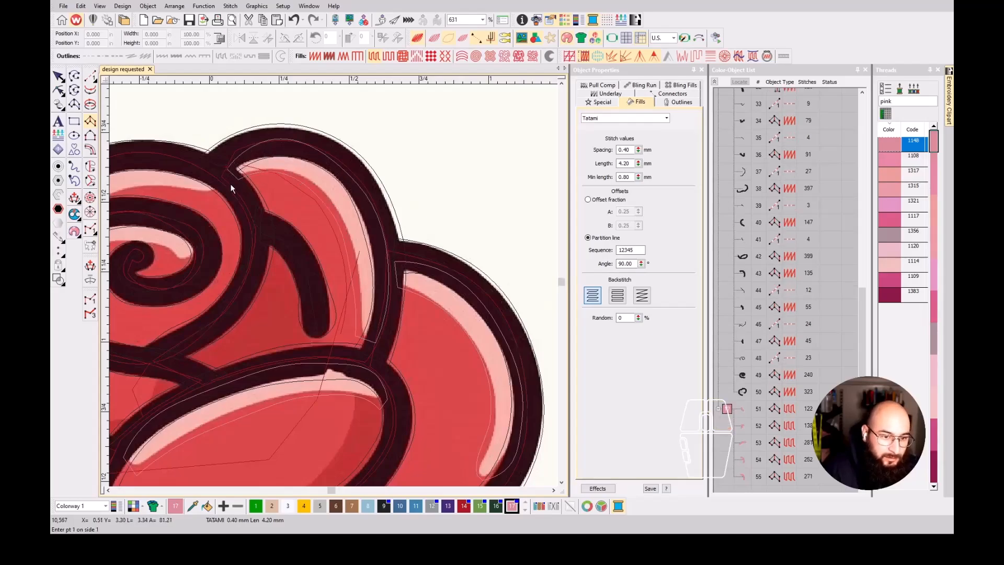
scroll(230, 185, "down", 3)
key("t")
key("t")
key("t")
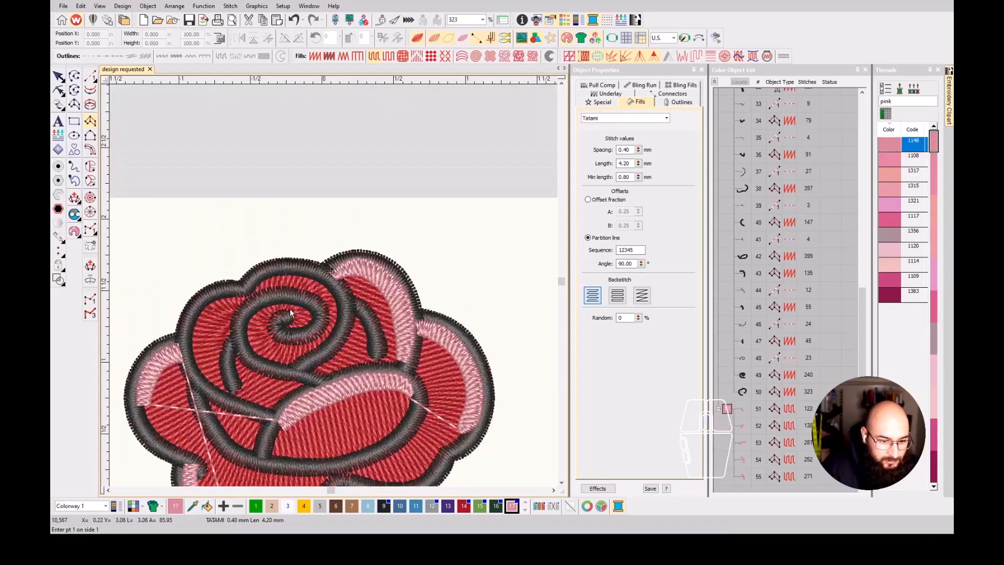
key("t")
- Start a pink Tatami column fill over the upper left petal's highlight, from its lower end to the notch beside the top petal
scroll(335, 286, "up", 2)
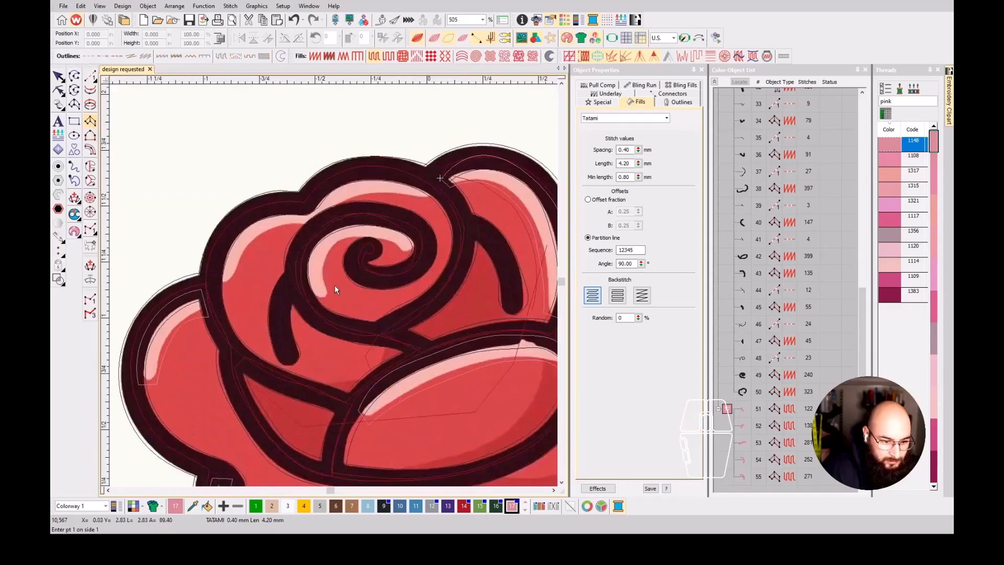
scroll(336, 290, "up", 4)
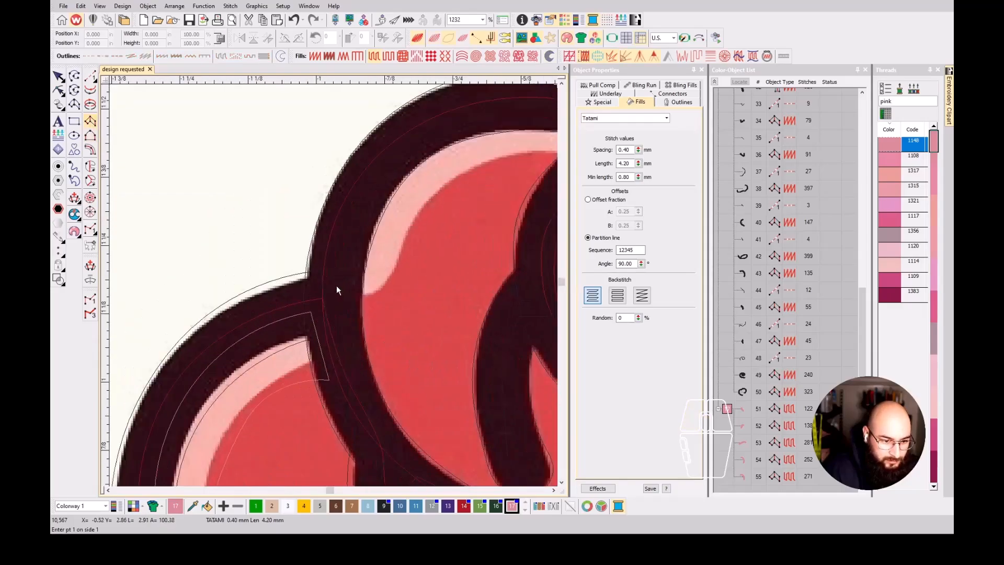
left_click(381, 306)
left_click(350, 253)
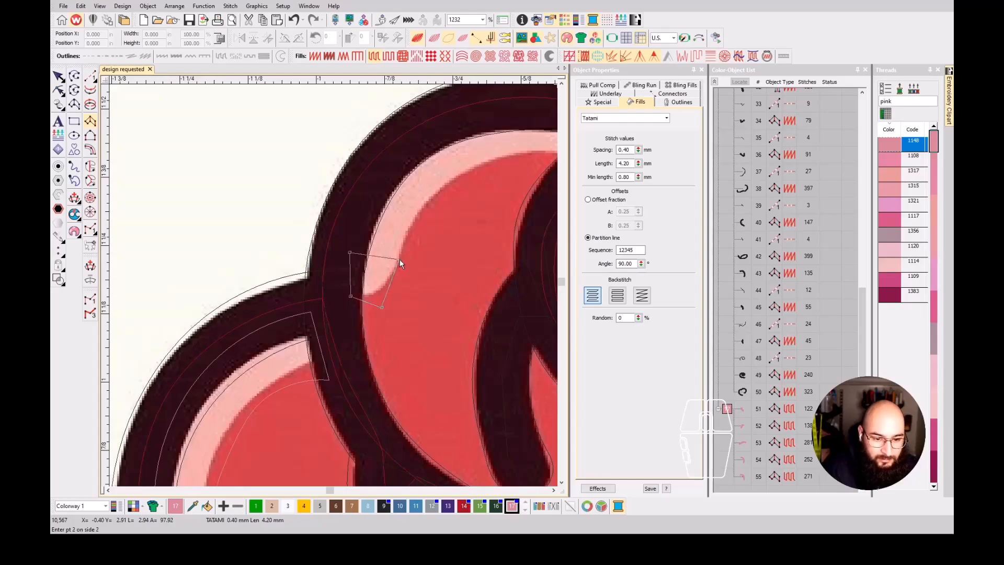
left_click(399, 259)
left_click(367, 206)
left_click(421, 214)
left_click(445, 127)
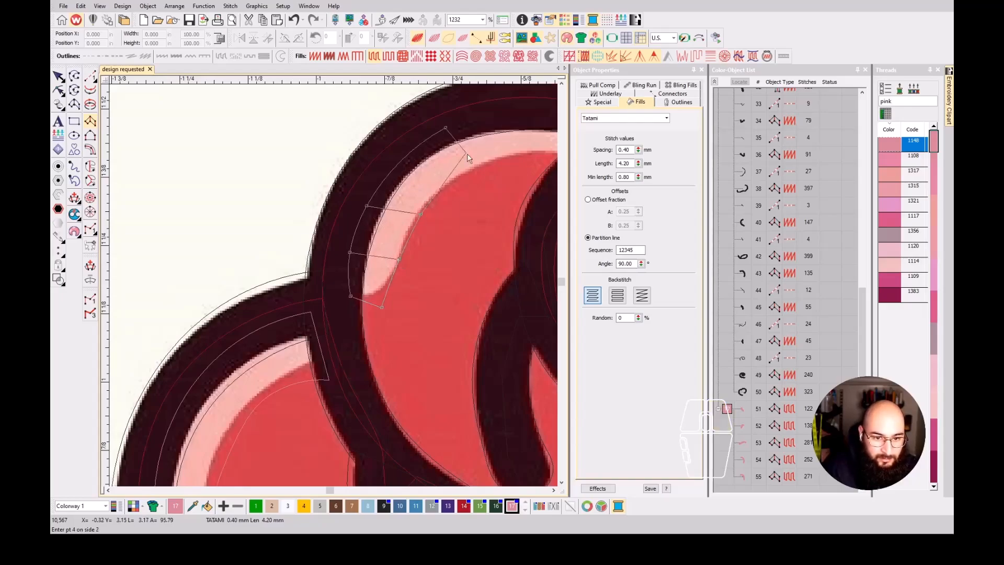
left_click(463, 196)
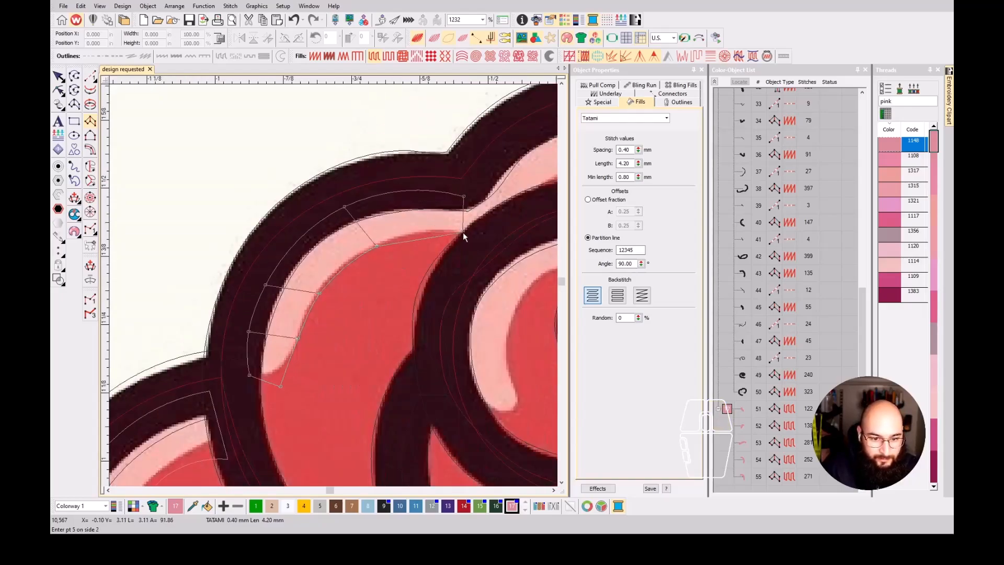
left_click(463, 235)
left_click(482, 183)
left_click(496, 224)
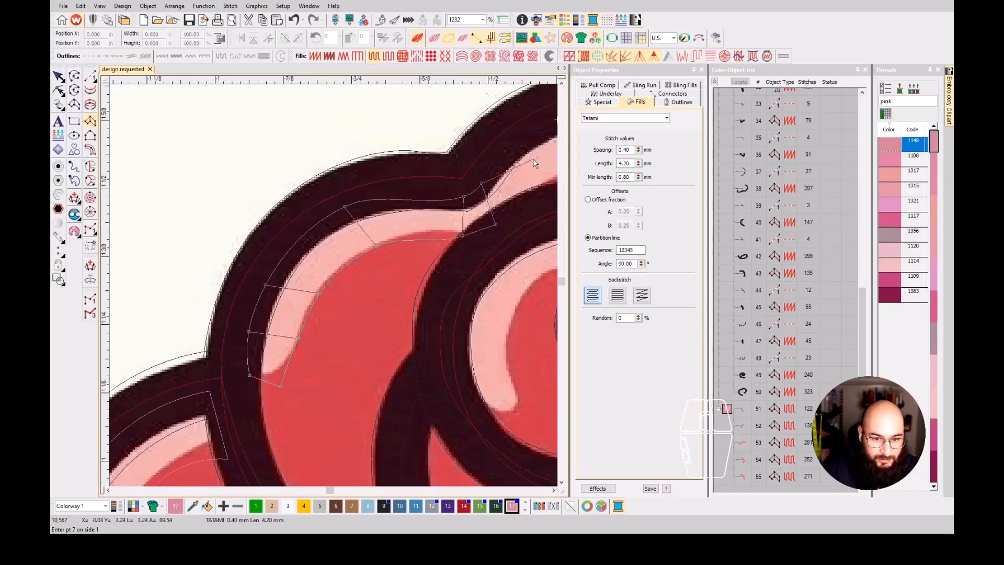
- Continue the pink column fill along the top petal's highlight to its right tip and complete the object
left_click(420, 204)
left_click(452, 252)
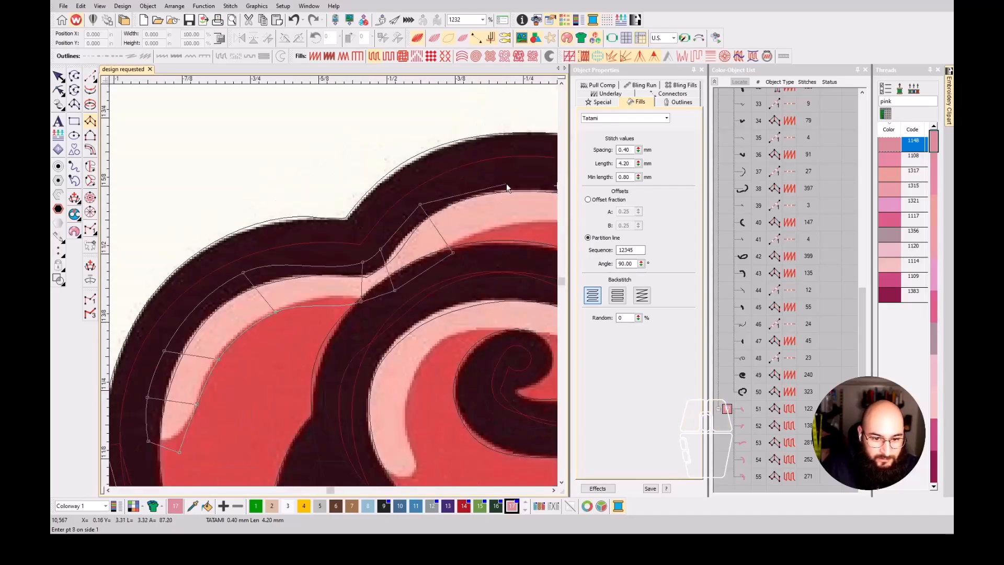
left_click(508, 172)
left_click(531, 222)
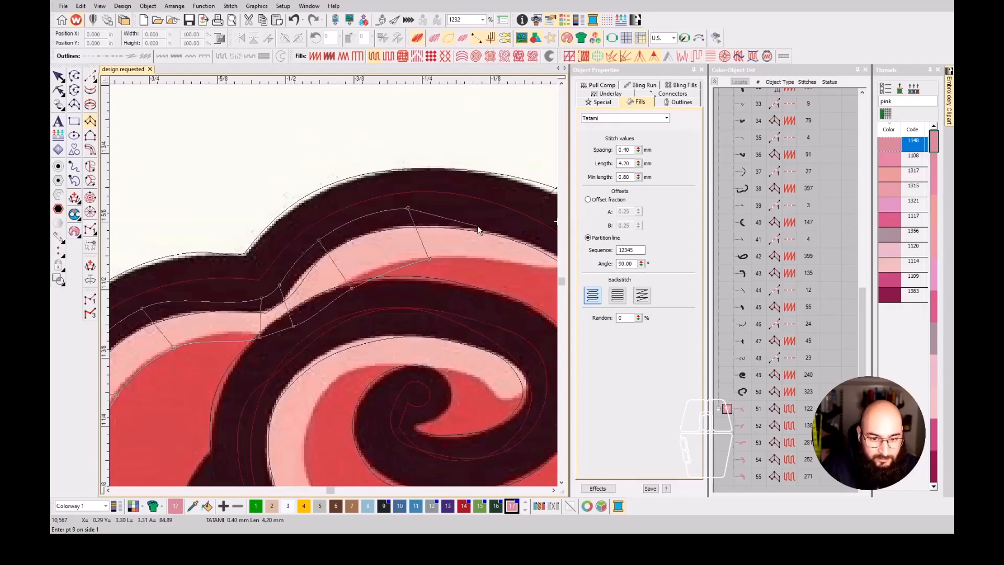
left_click(508, 220)
left_click(502, 260)
scroll(501, 269, "down", 1)
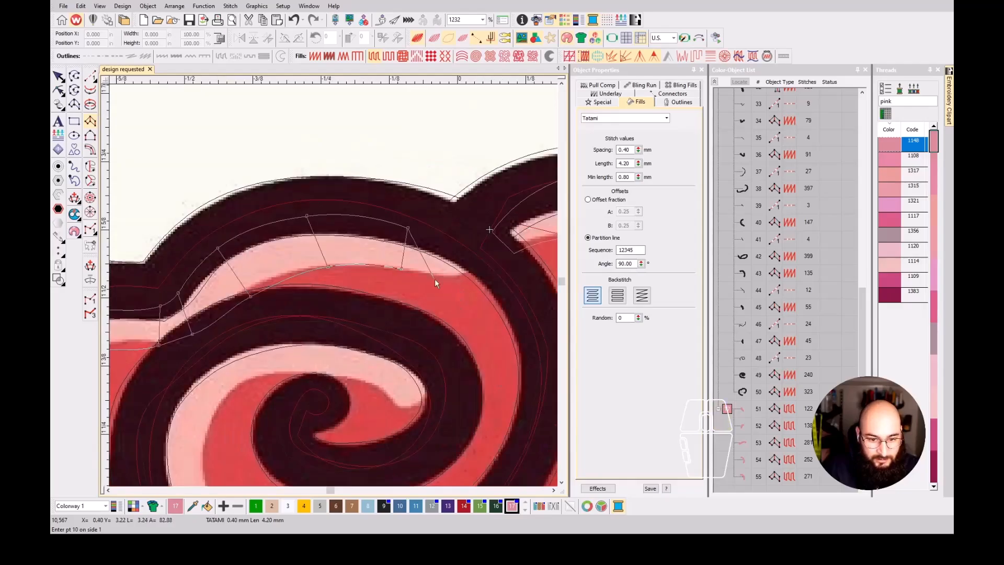
left_click(485, 274)
left_click(474, 290)
key("Return")
- Start a pink Tatami column fill on the central swirl's highlight, from its lower left end up and around to its upper bend
scroll(475, 289, "down", 1)
scroll(334, 286, "down", 1)
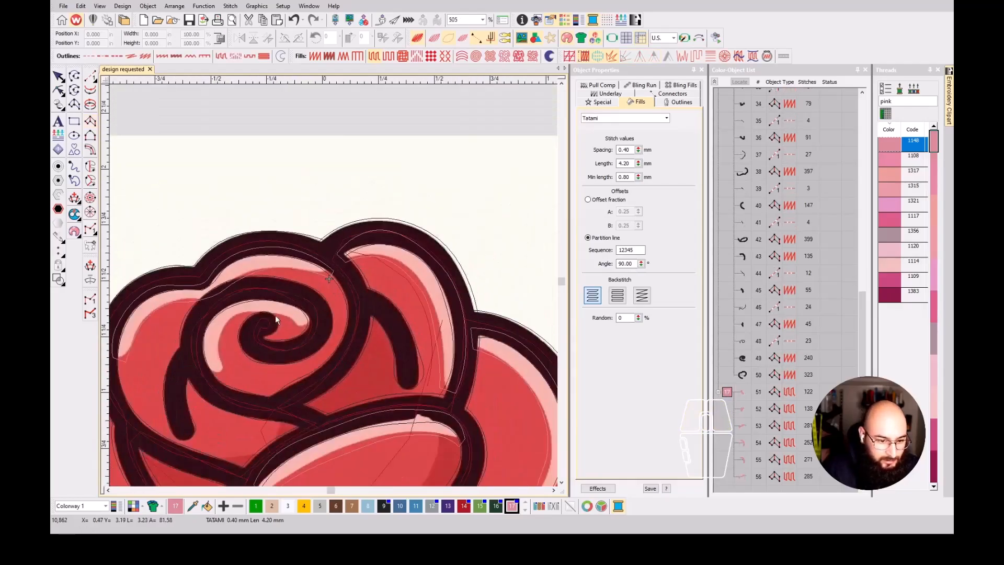
scroll(343, 282, "up", 2)
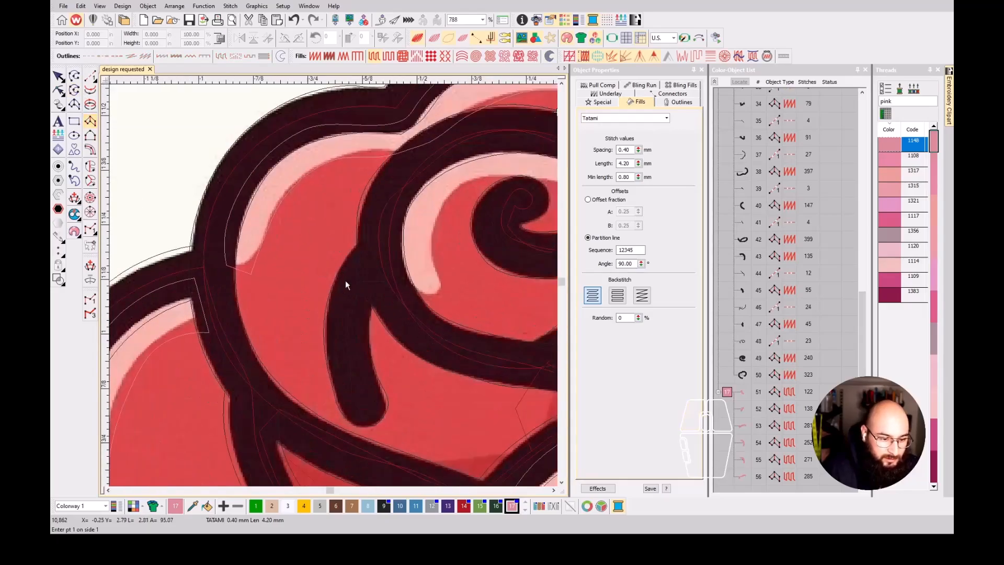
scroll(334, 285, "up", 1)
scroll(335, 283, "up", 1)
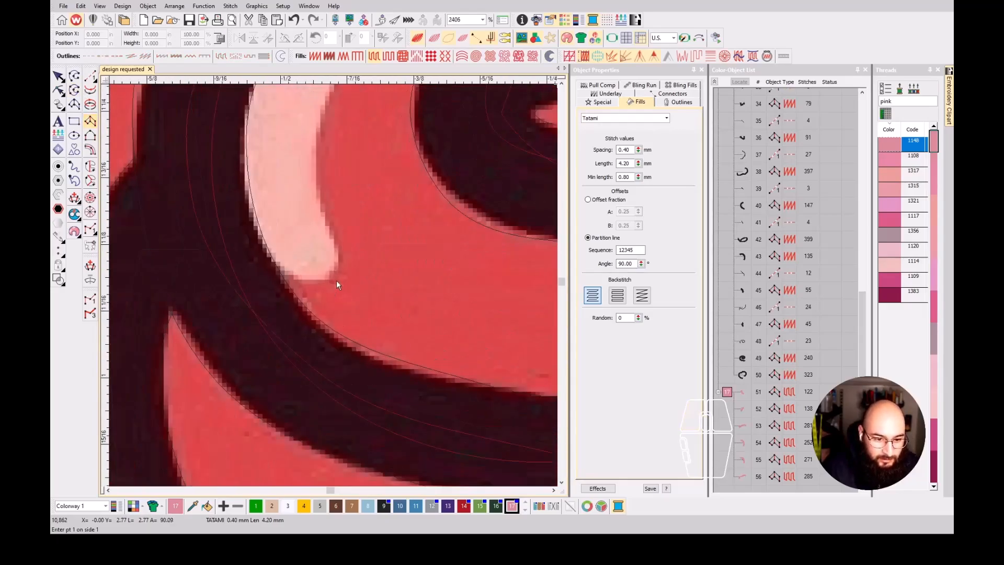
left_click(337, 219)
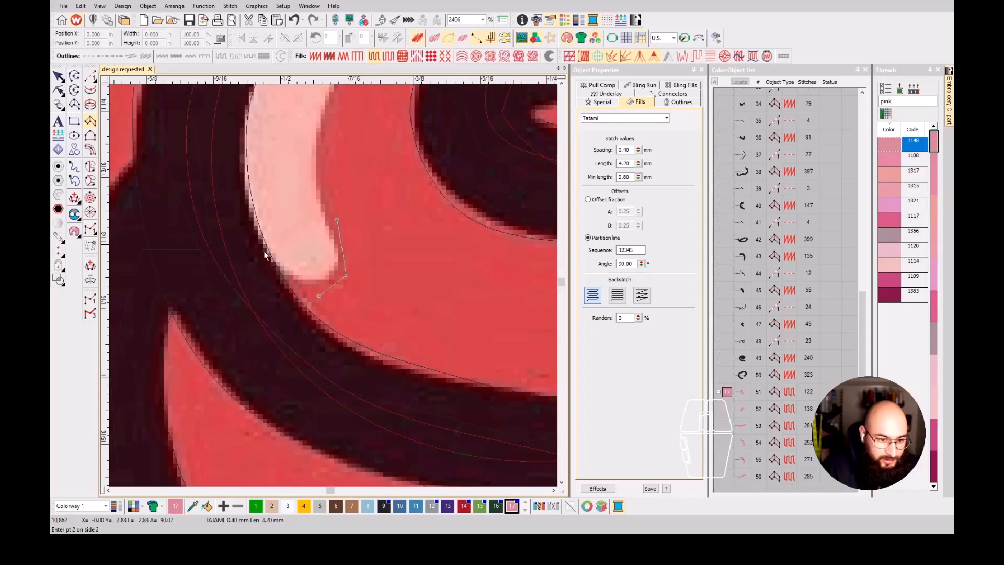
left_click(250, 253)
left_click(331, 120)
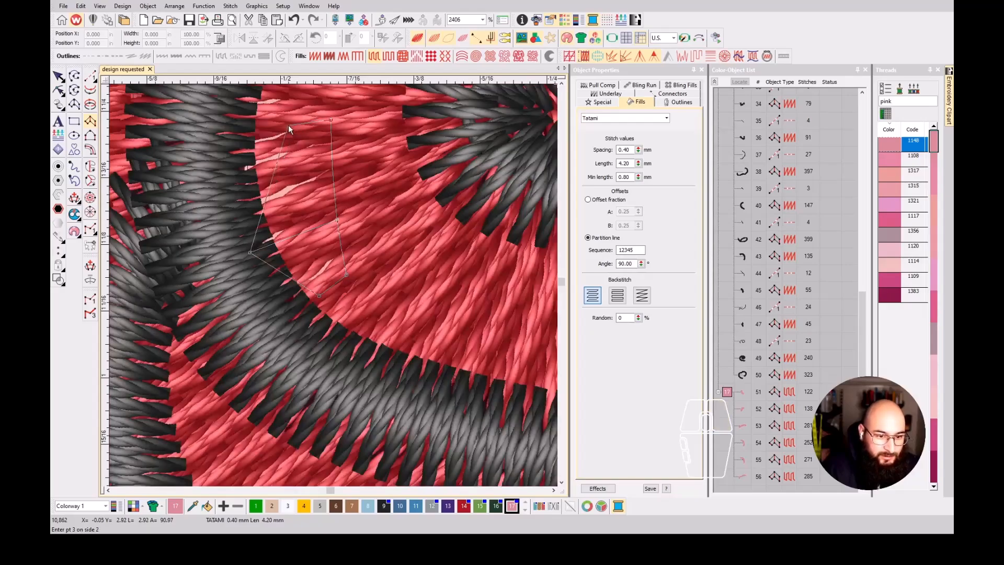
left_click(210, 120)
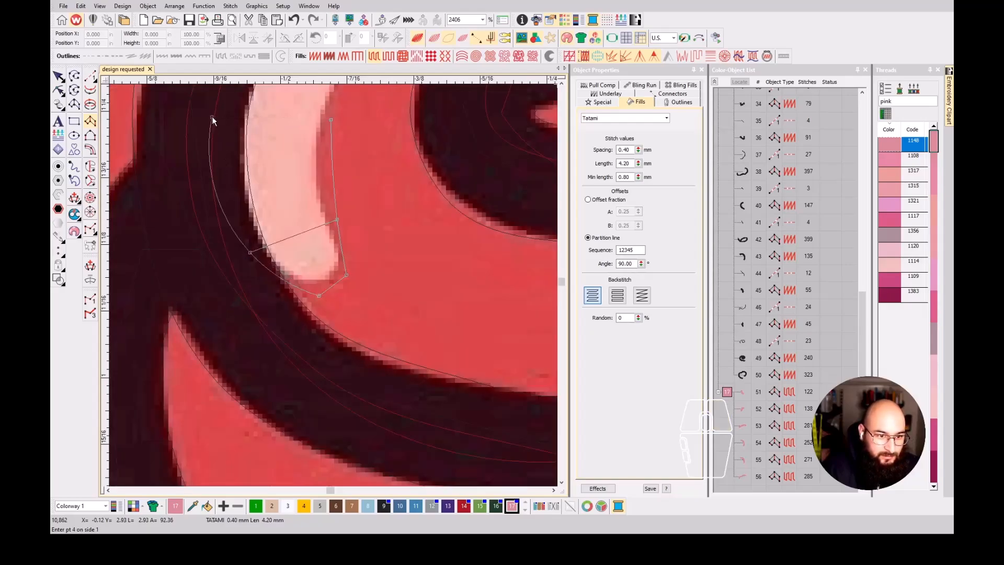
scroll(419, 253, "down", 2)
left_click(395, 191)
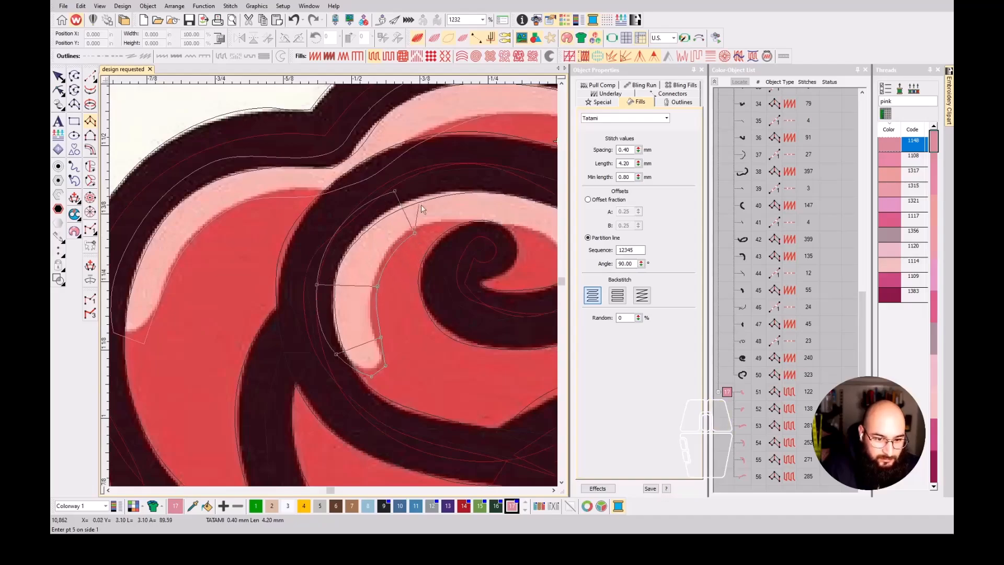
- Continue the pink column fill along the top of the swirl's highlight to its right tip and complete the object
left_click(456, 224)
left_click(476, 172)
left_click(522, 236)
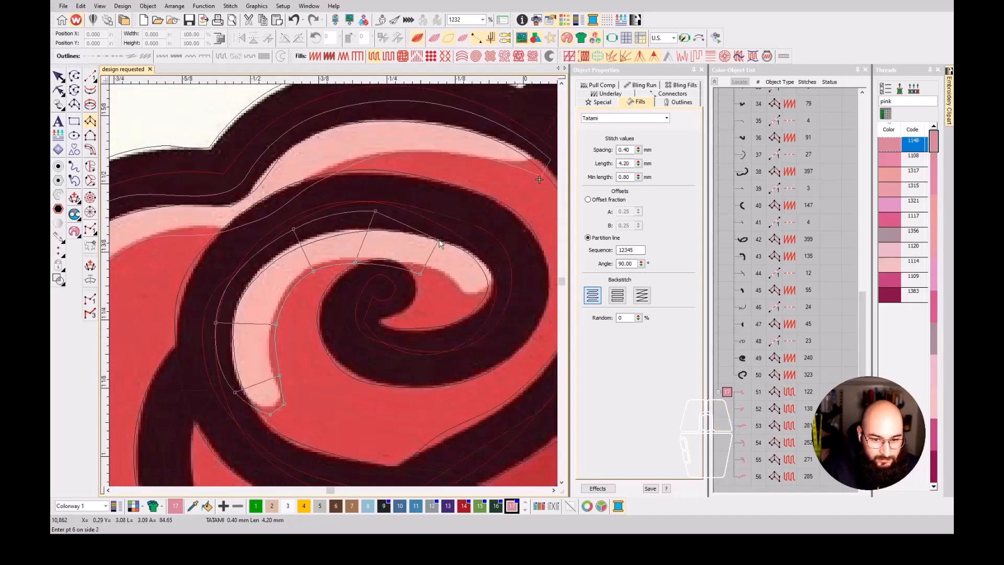
left_click(445, 230)
left_click(448, 277)
right_click(504, 260)
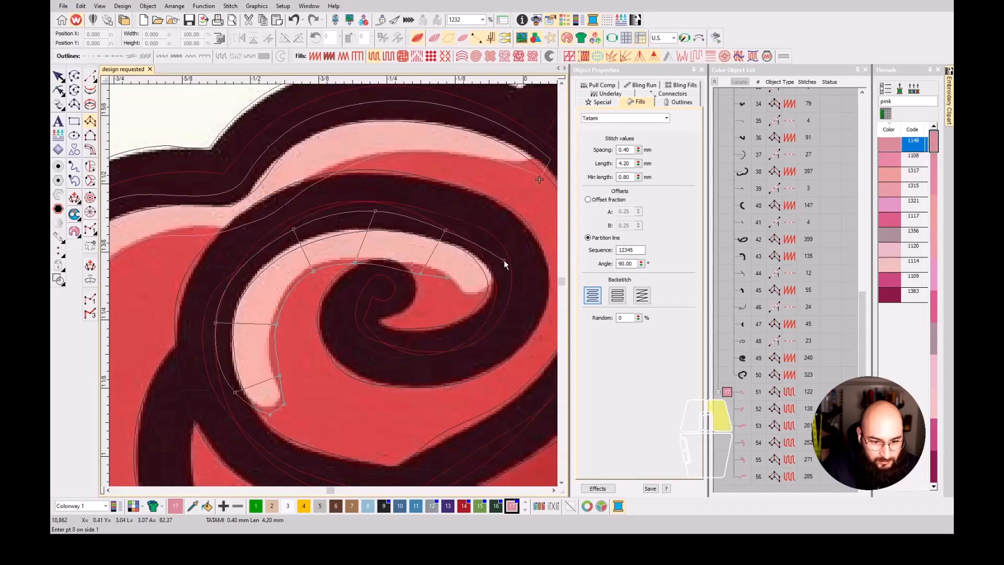
scroll(468, 296, "up", 1)
key("BackSpace")
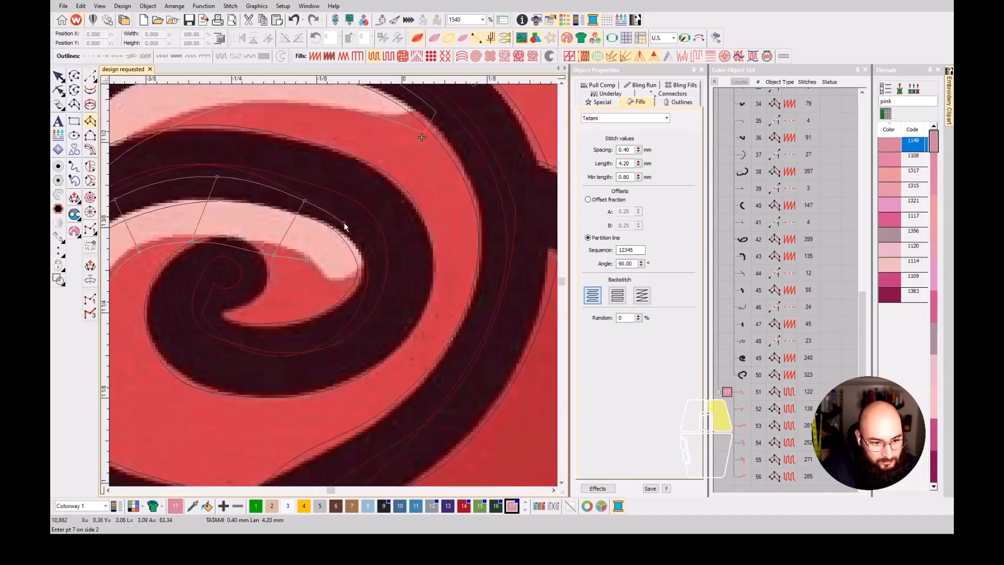
left_click(344, 223)
left_click(321, 282)
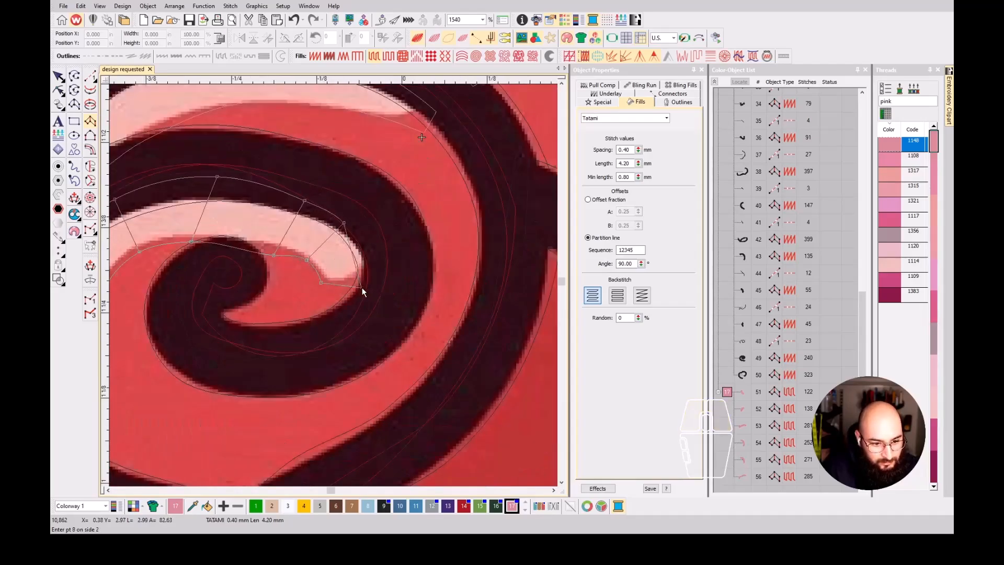
left_click(376, 287)
key("Return")
scroll(345, 290, "down", 3)
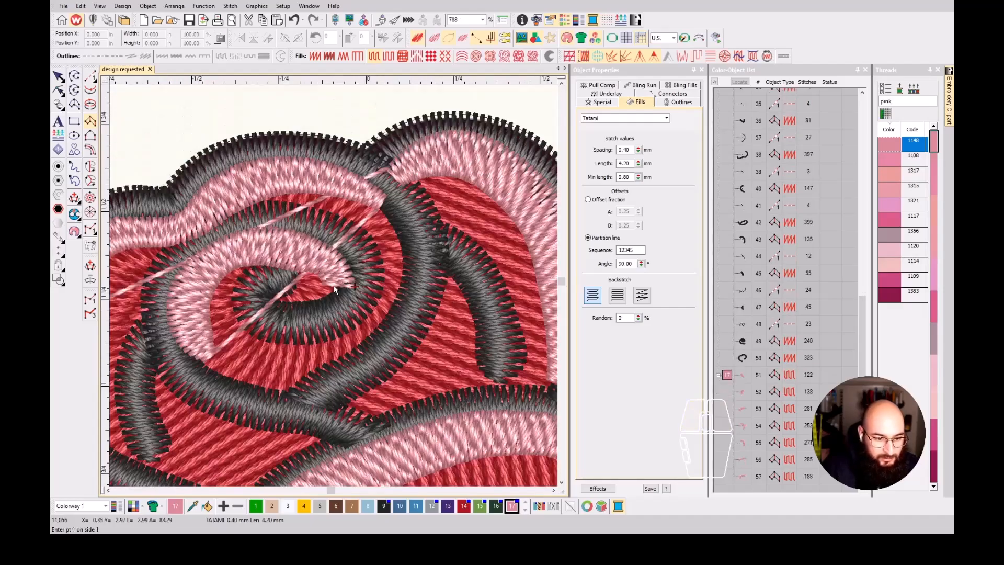
scroll(334, 285, "down", 2)
- Change the connector type of all seven pink highlight objects to Jump and open their fill settings
left_click(728, 374)
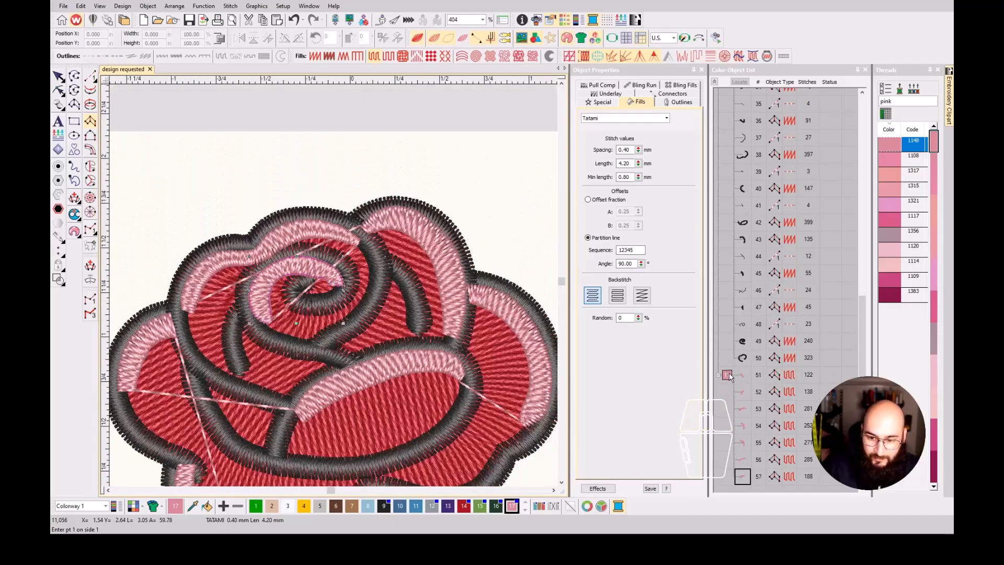
left_click(666, 97)
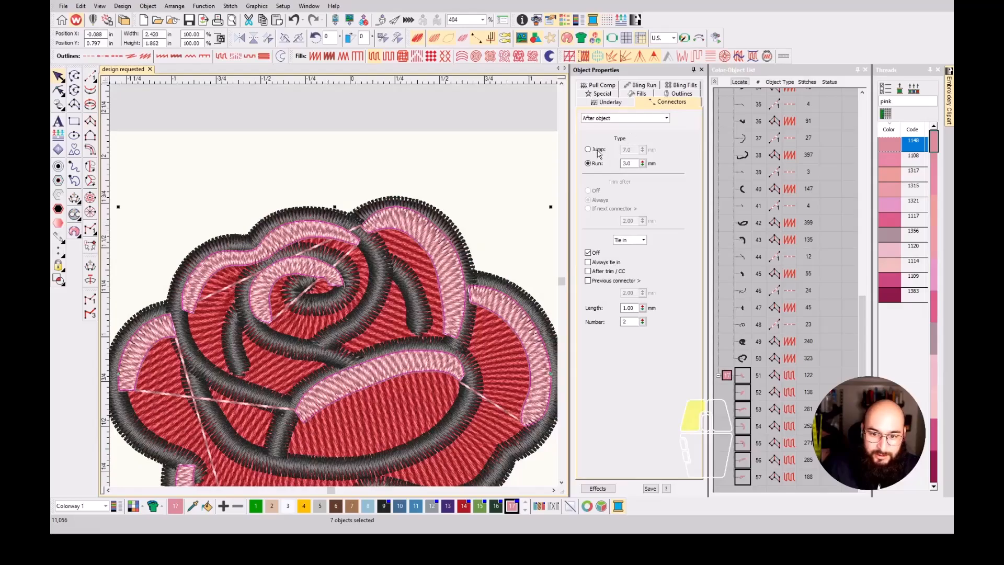
left_click(613, 103)
left_click(636, 97)
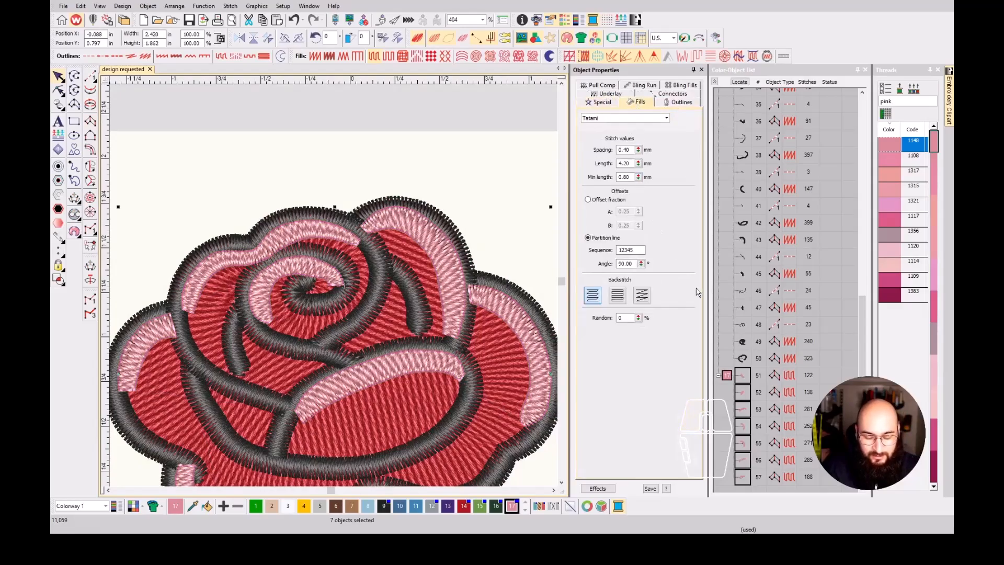
- Convert all the pink highlight fills to Satin and set their stitch spacing to 1.00 mm
key("shift+i")
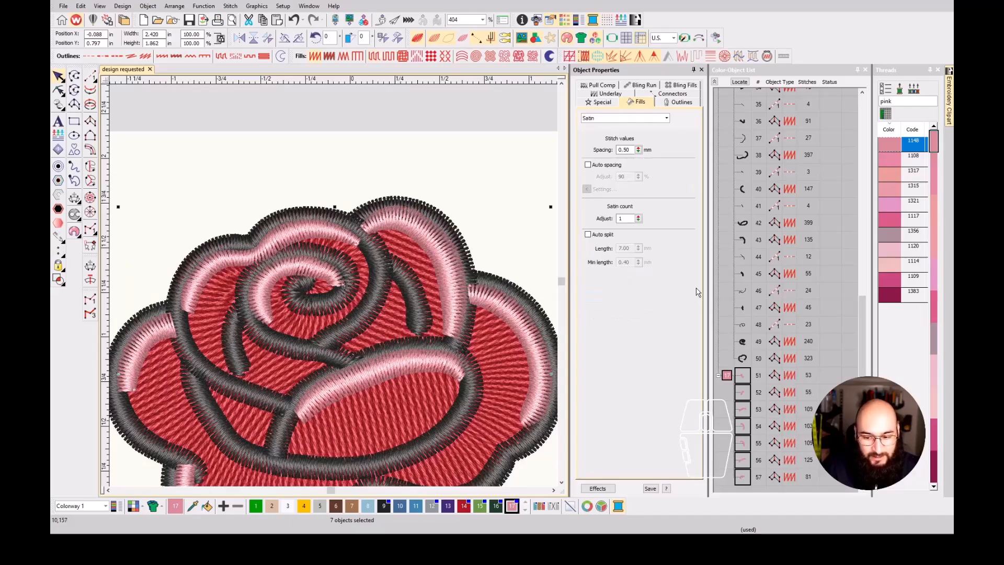
scroll(326, 374, "down", 2)
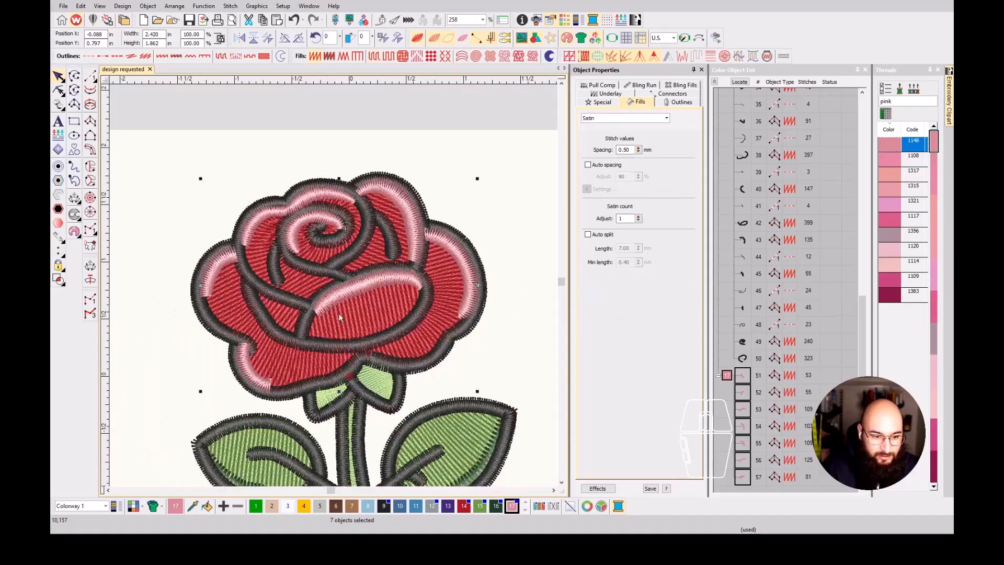
double_click(624, 150)
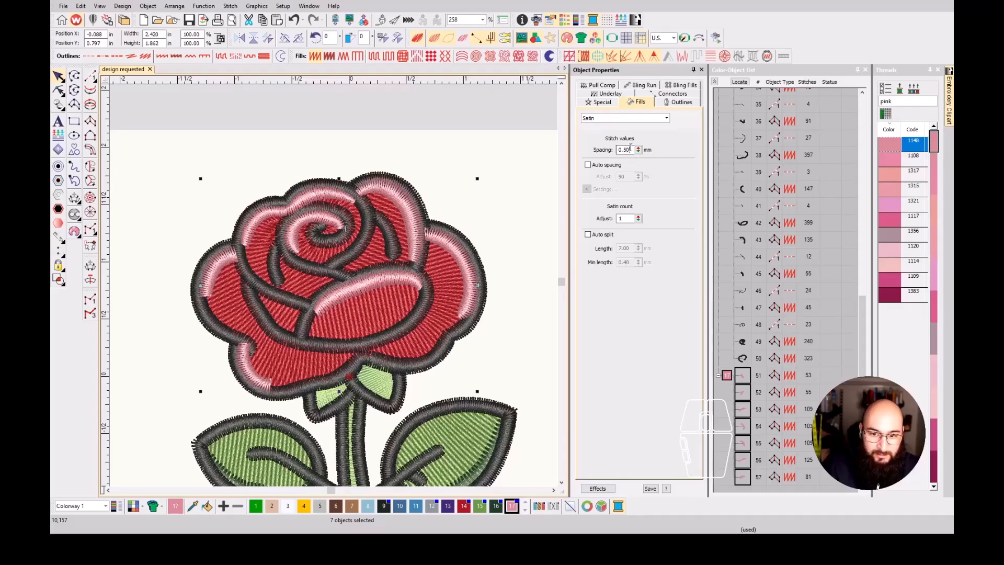
type("1")
key("Return")
key("Escape")
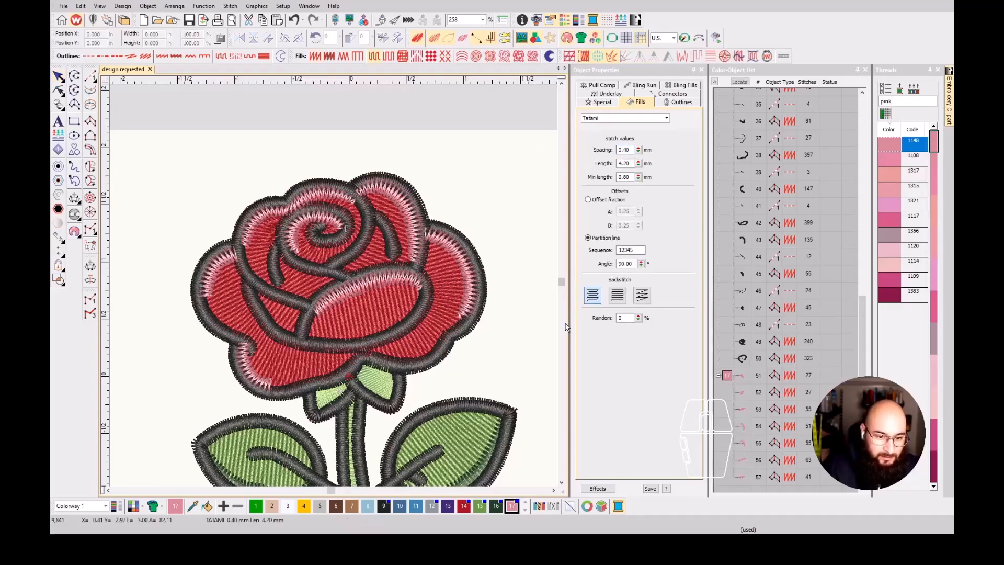
- Move the pink highlight colour block ahead of the black outlines in the stitching order, directly after the red petals
left_click(714, 81)
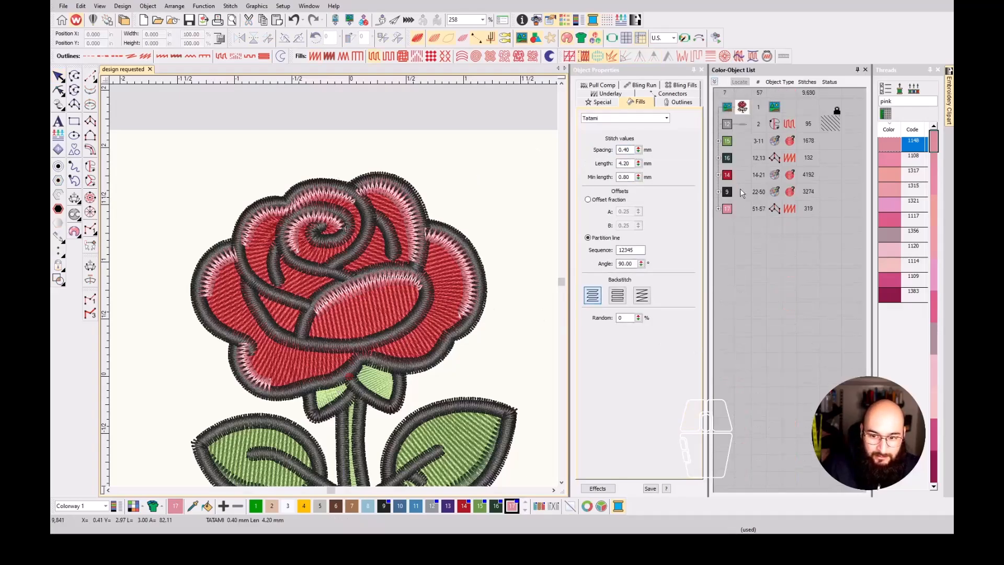
left_click(727, 208)
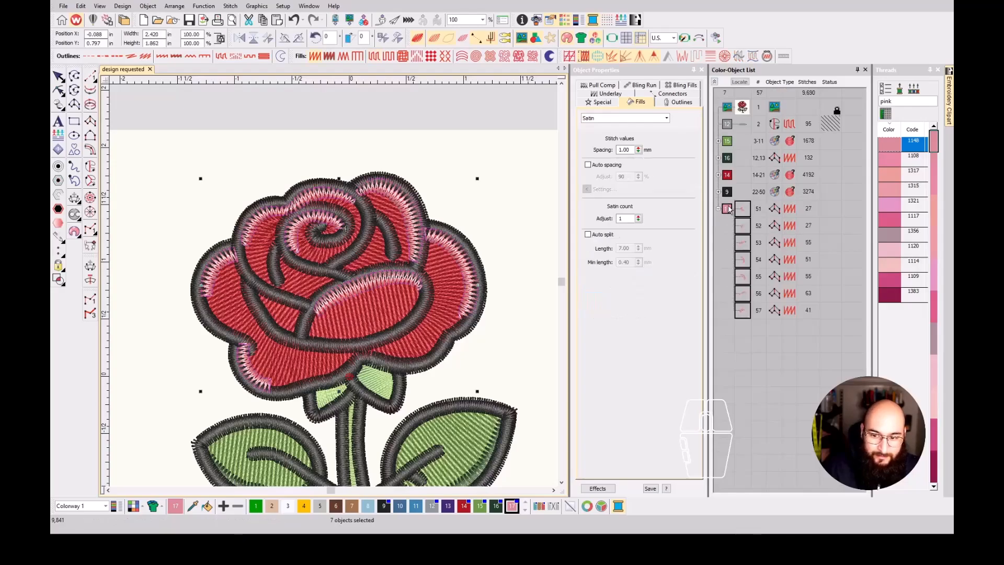
left_click_drag(728, 208, 727, 183)
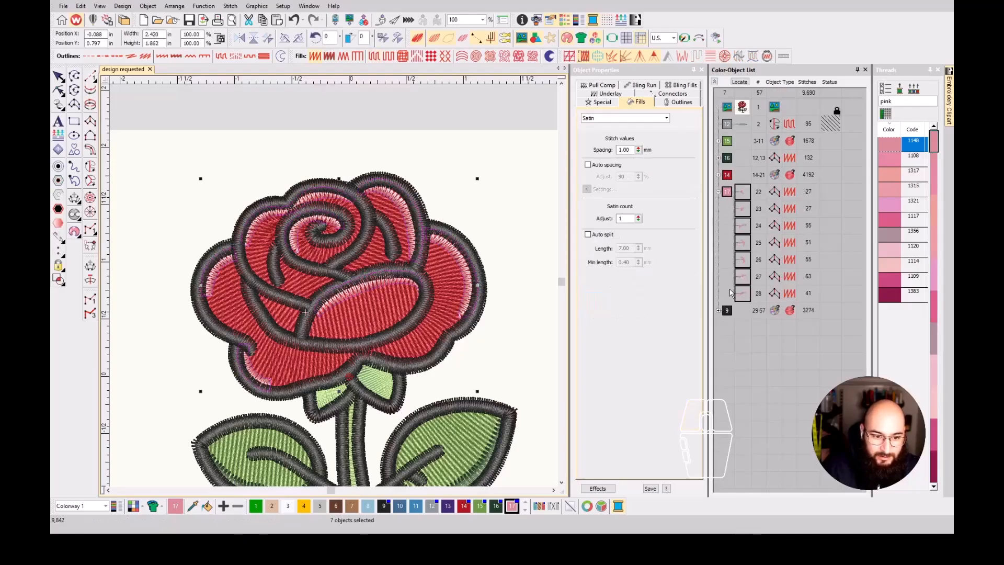
key("Escape")
- Hide the background artwork and examine the stitched petals, sepals, stem and leaves up close
key("shift+s")
key("shift+s")
key("d")
scroll(335, 289, "down", 1)
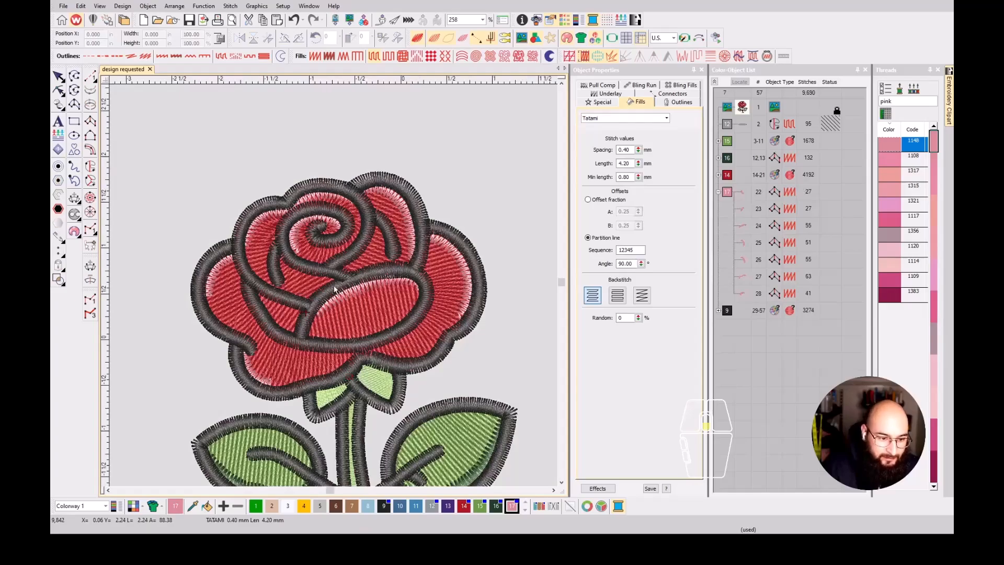
scroll(335, 289, "down", 1)
scroll(335, 289, "up", 3)
scroll(318, 296, "up", 1)
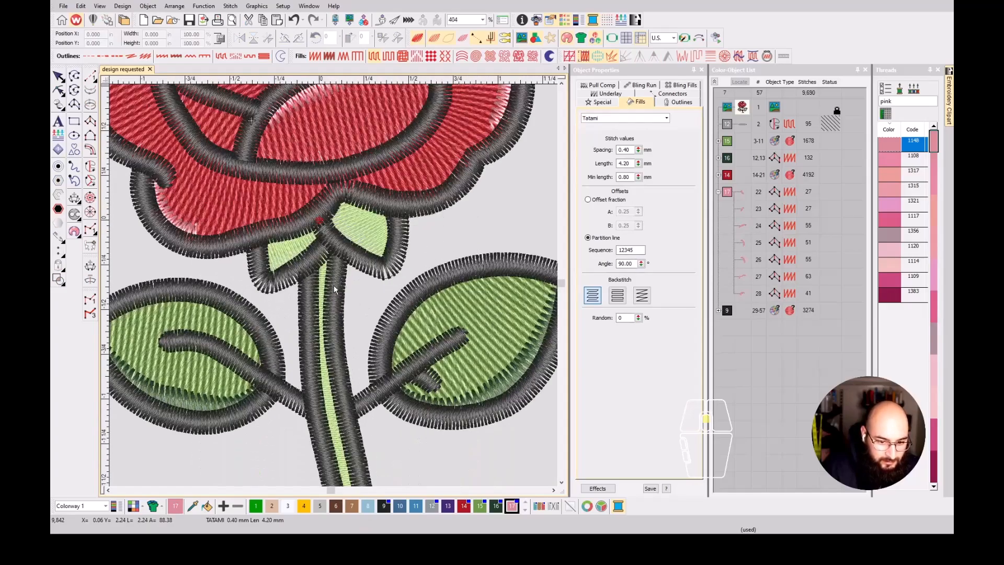
scroll(324, 292, "down", 3)
scroll(334, 286, "up", 1)
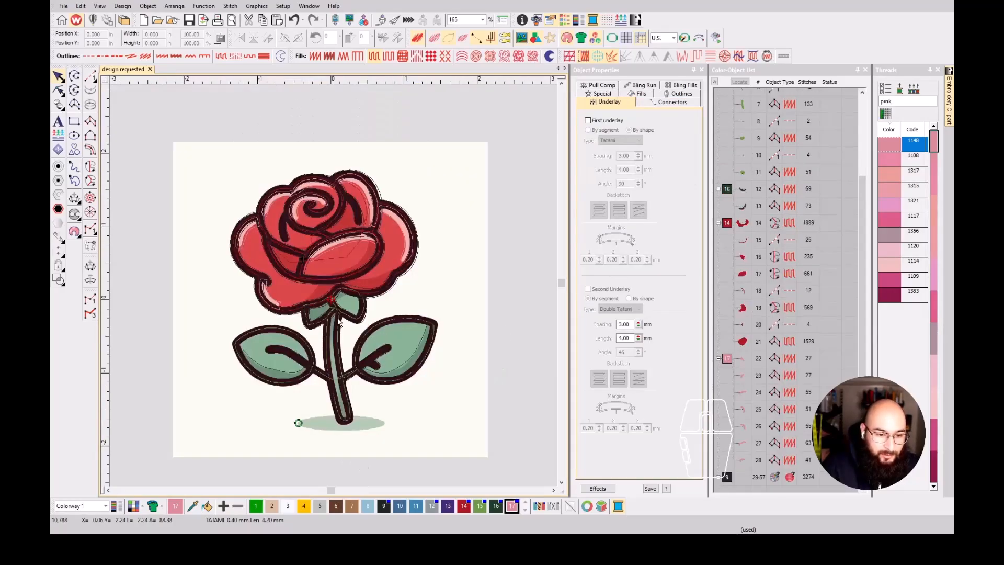
- Return to the stitch preview without the artwork and examine the leaves, stem and whole rose
key("s")
key("d")
scroll(338, 334, "up", 3)
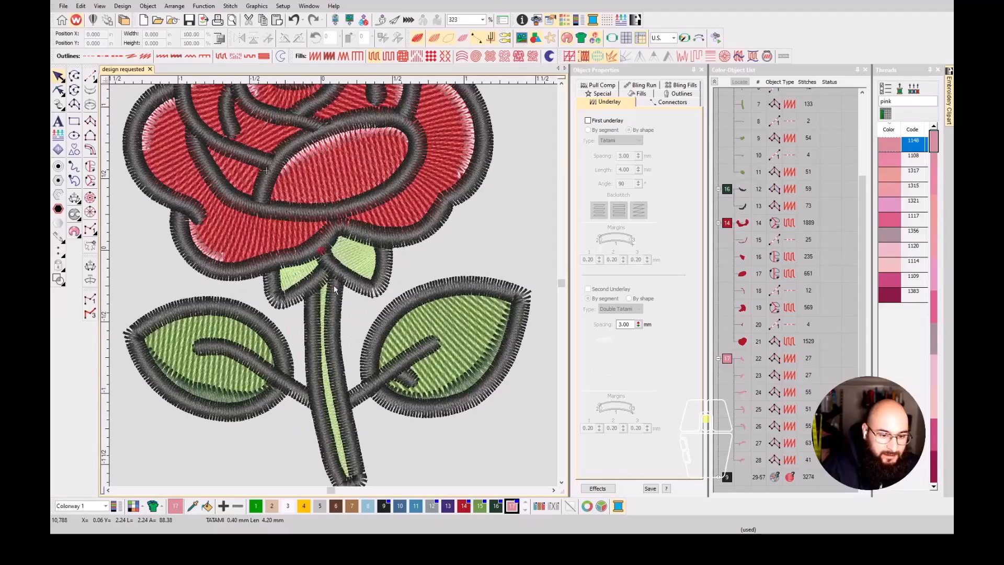
scroll(334, 289, "down", 2)
scroll(334, 289, "up", 1)
scroll(335, 290, "down", 1)
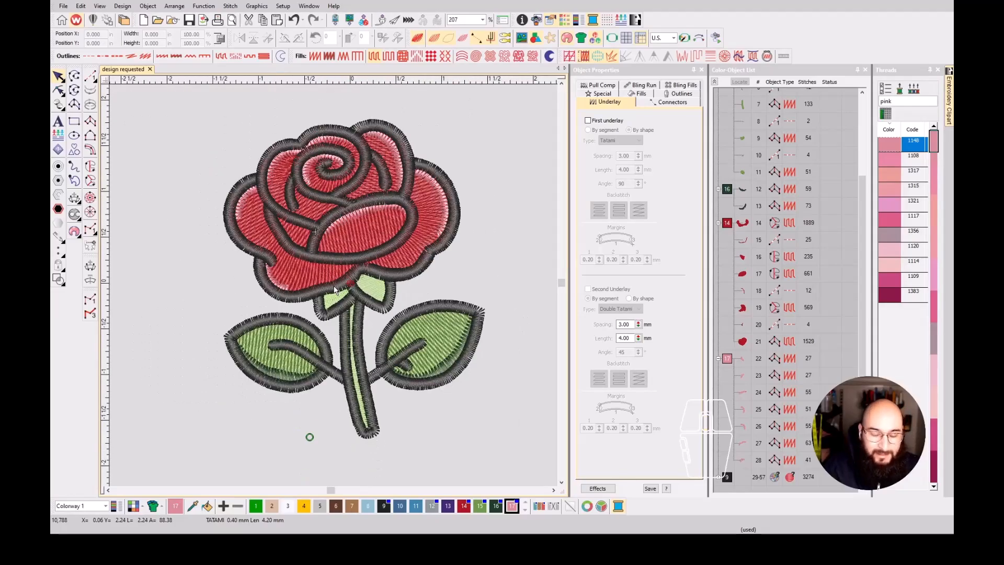